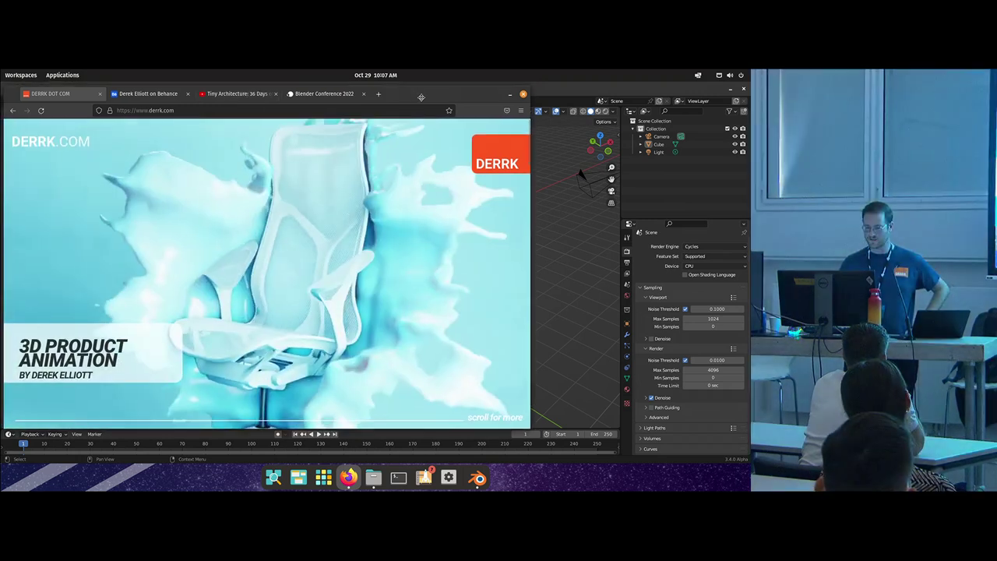
Step: Minimize the browser window and bring up the Blender scene with the default cube
{"action": "left_click_drag", "start_coordinate": [418, 95], "coordinate": [427, 104]}
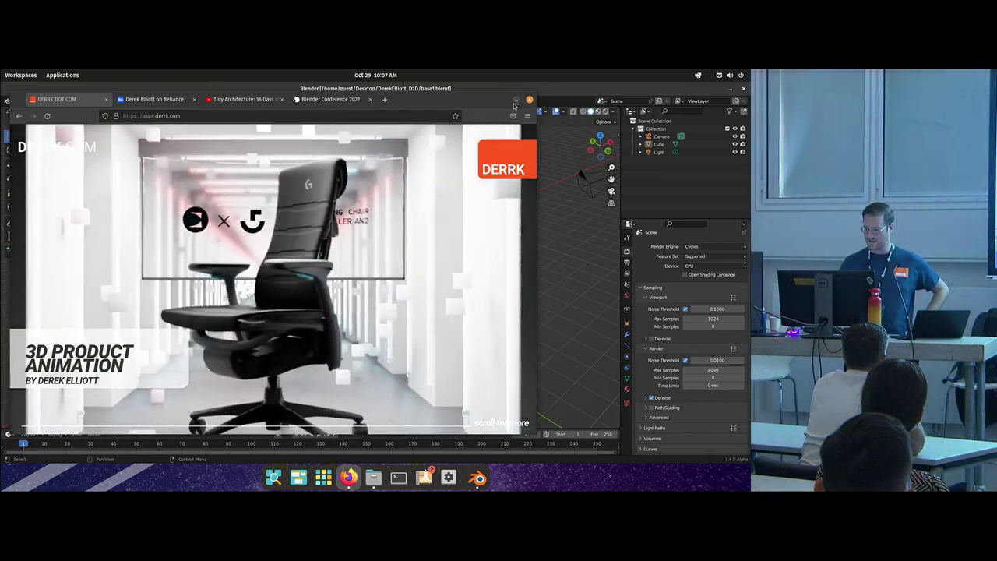
{"action": "left_click", "coordinate": [516, 100]}
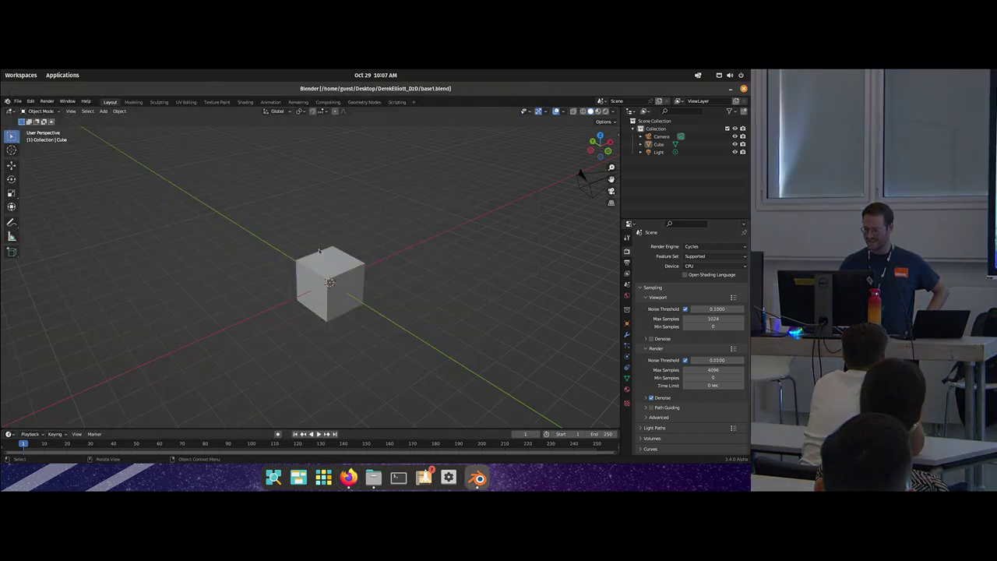
{"action": "double_click", "coordinate": [491, 90]}
{"action": "double_click", "coordinate": [494, 119]}
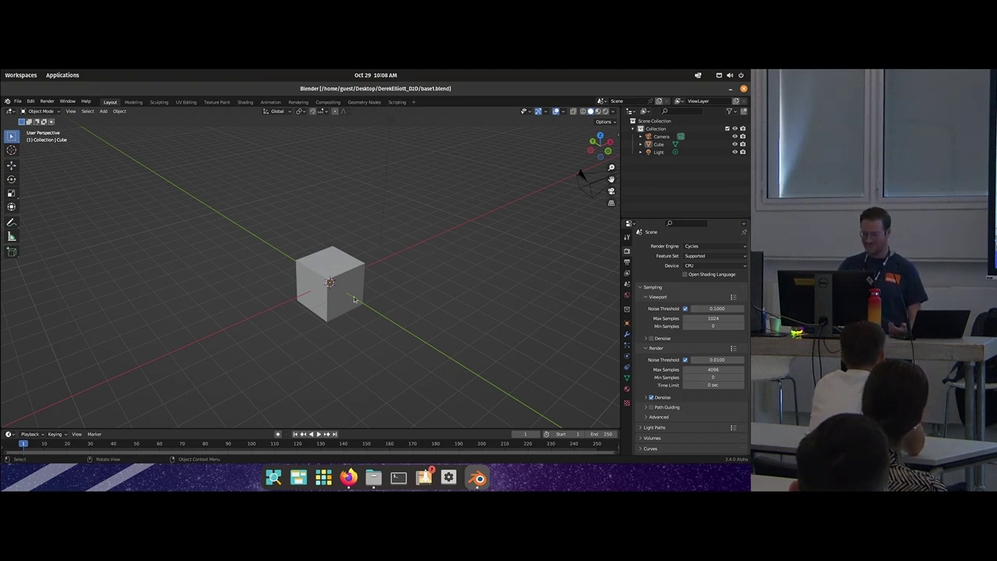
Step: Delete the default cube from the scene
{"action": "left_click", "coordinate": [337, 297]}
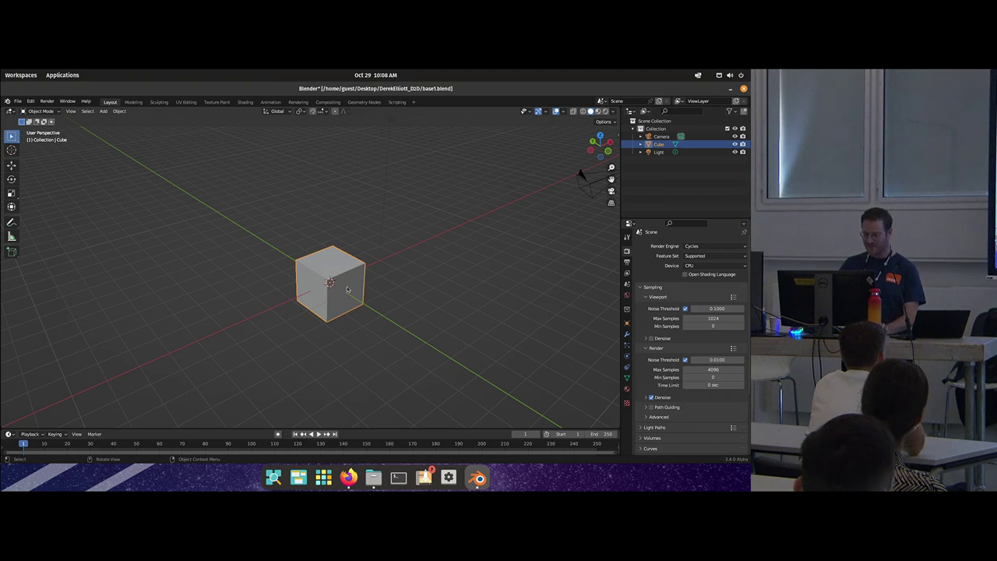
{"action": "left_click_drag", "start_coordinate": [350, 290], "coordinate": [370, 284]}
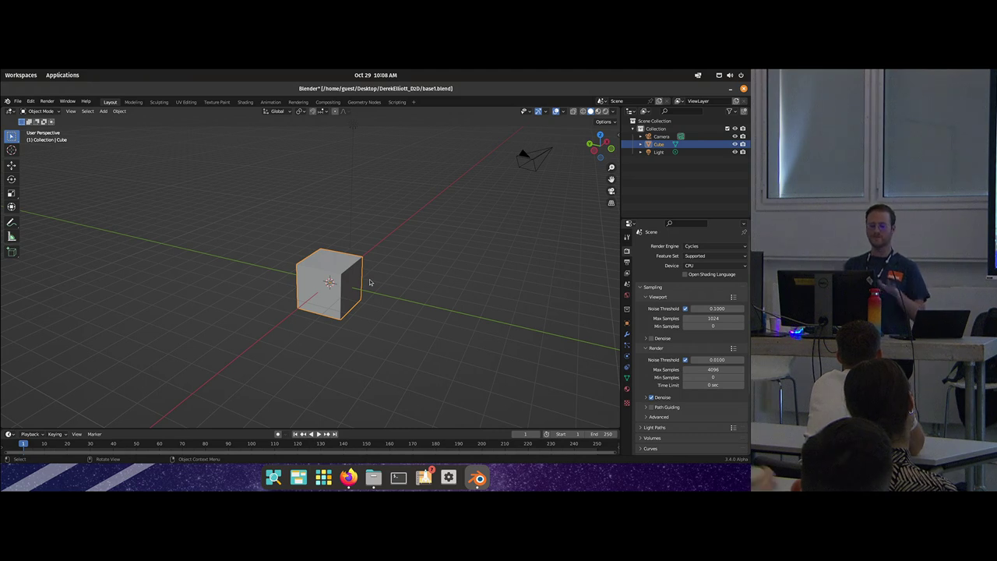
{"action": "key", "text": "x"}
{"action": "left_click", "coordinate": [327, 255]}
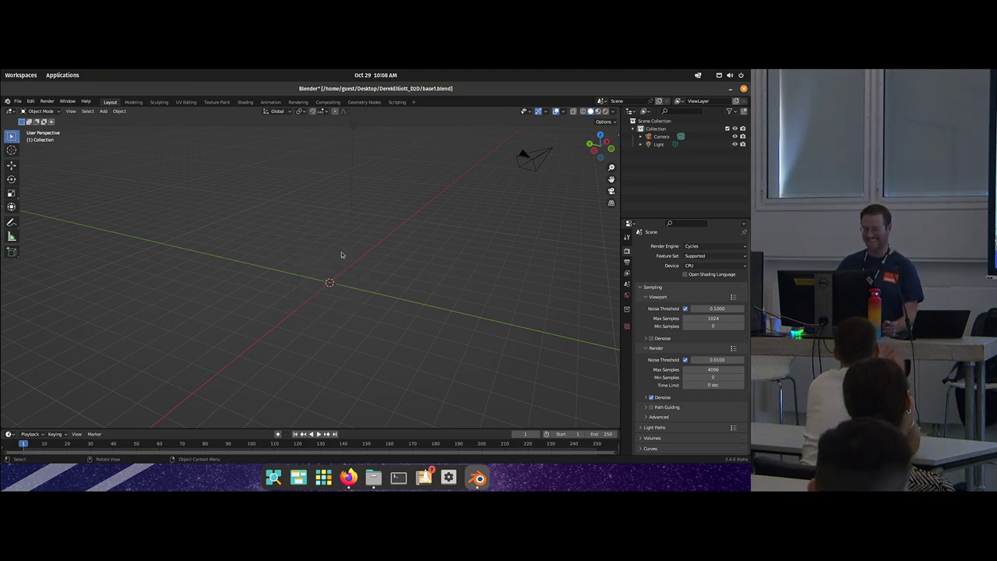
Step: Add a mesh plane at the origin and scale its geometry up uniformly in Edit Mode
{"action": "key", "text": "shift+a"}
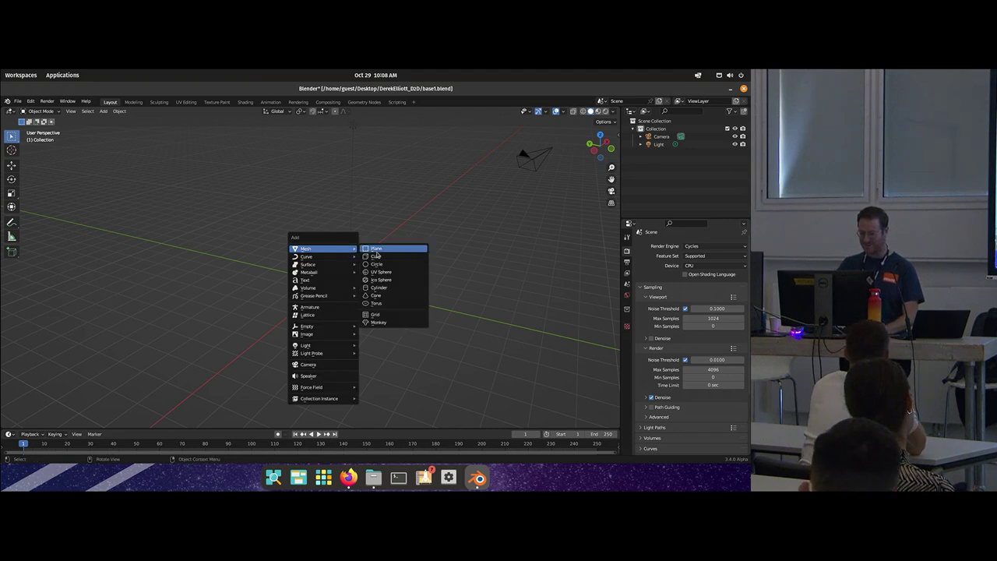
{"action": "left_click", "coordinate": [376, 249]}
{"action": "key", "text": "Tab"}
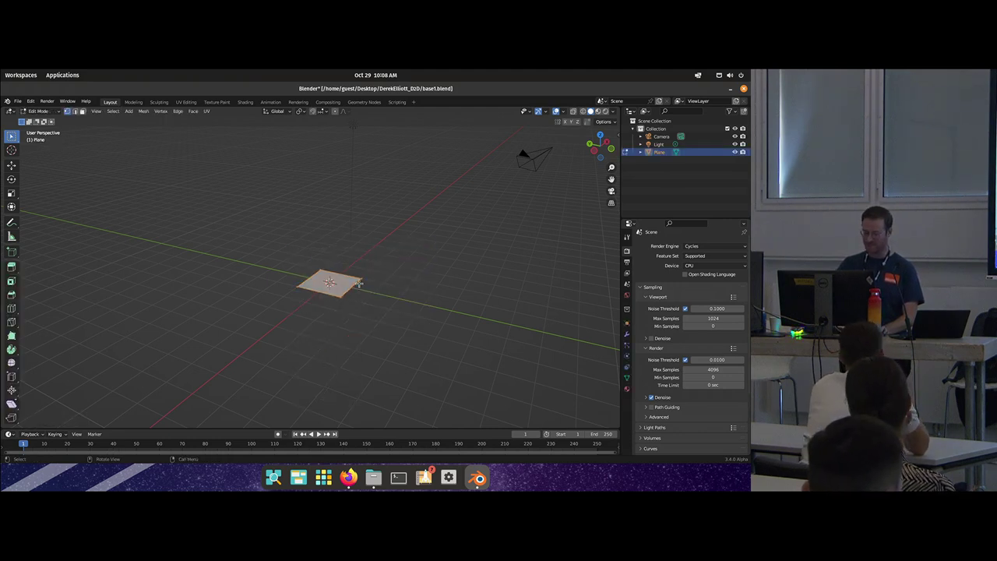
{"action": "key", "text": "s"}
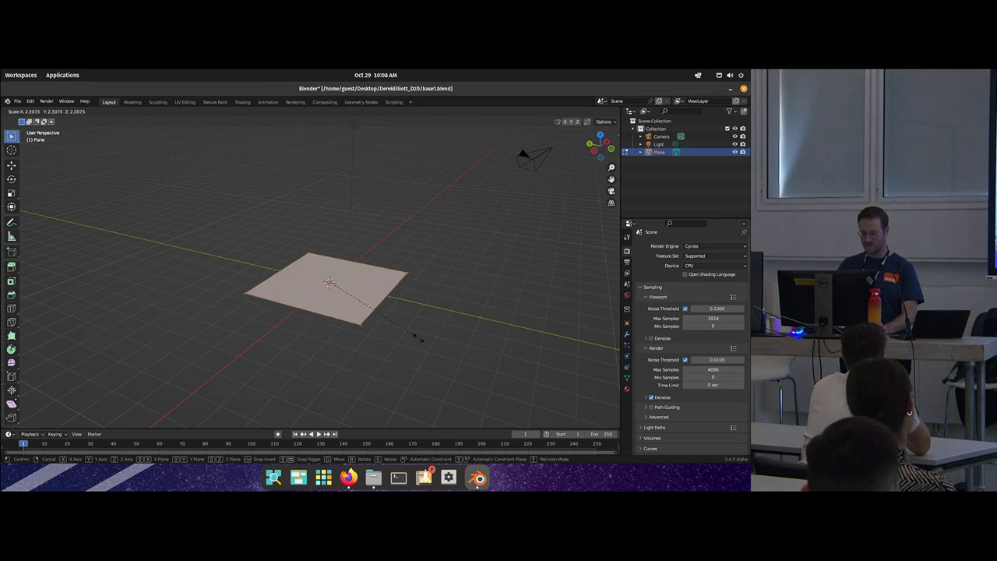
{"action": "left_click", "coordinate": [519, 384]}
Step: Add a Bevel modifier to the plane that rounds its vertices with an amount of 0.92 m and 6 segments
{"action": "left_click_drag", "start_coordinate": [427, 322], "coordinate": [564, 302]}
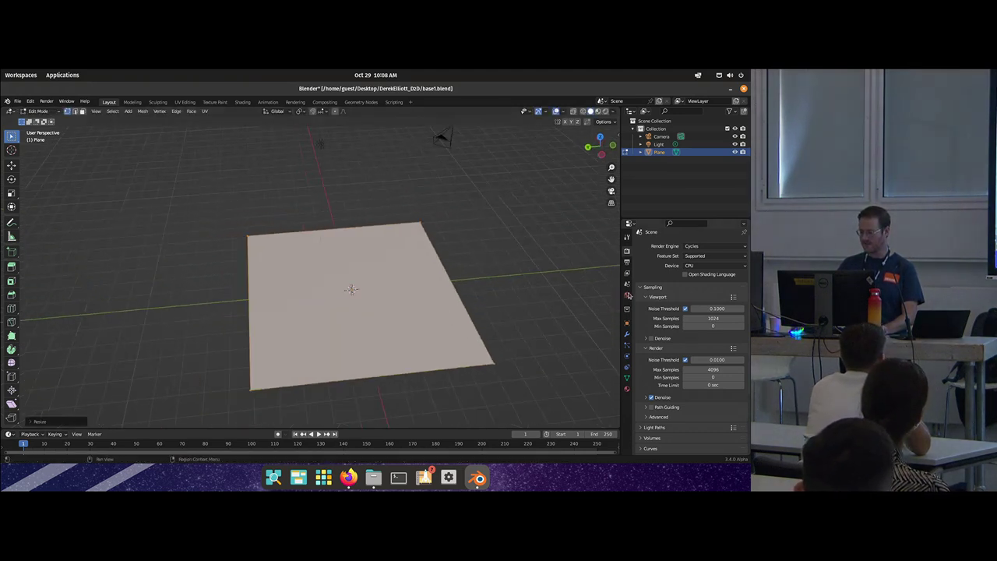
{"action": "left_click", "coordinate": [628, 335]}
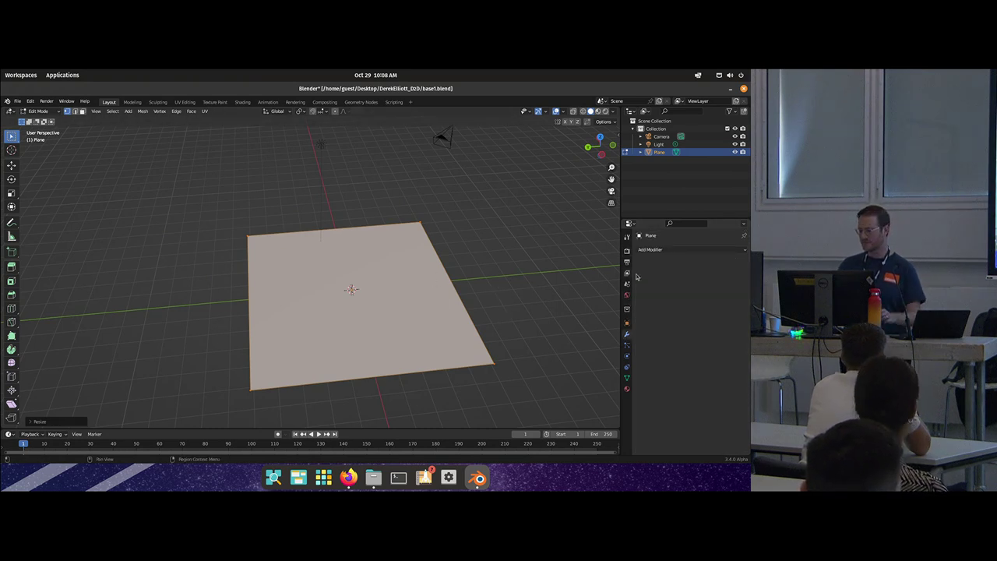
{"action": "left_click", "coordinate": [662, 250]}
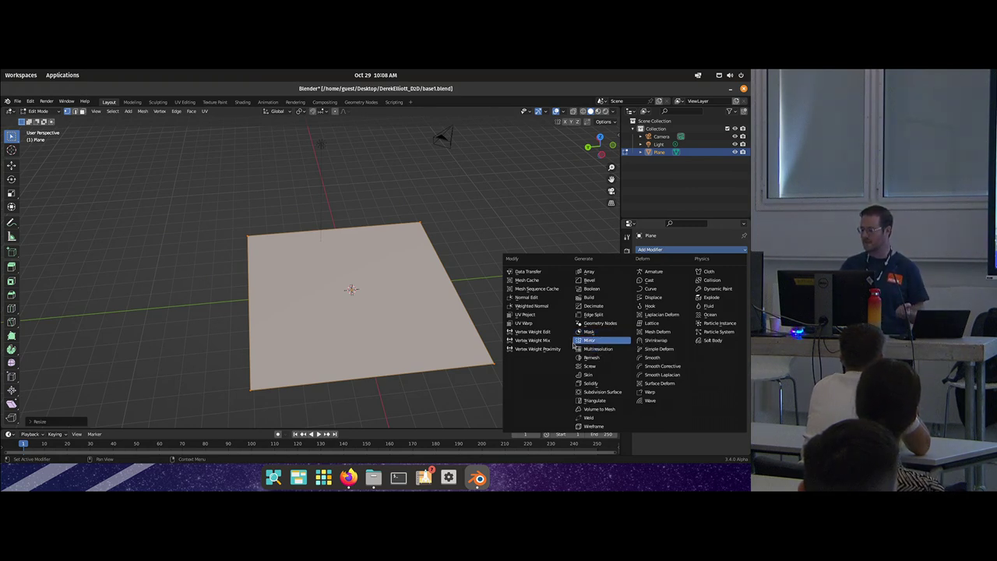
{"action": "left_click", "coordinate": [590, 280]}
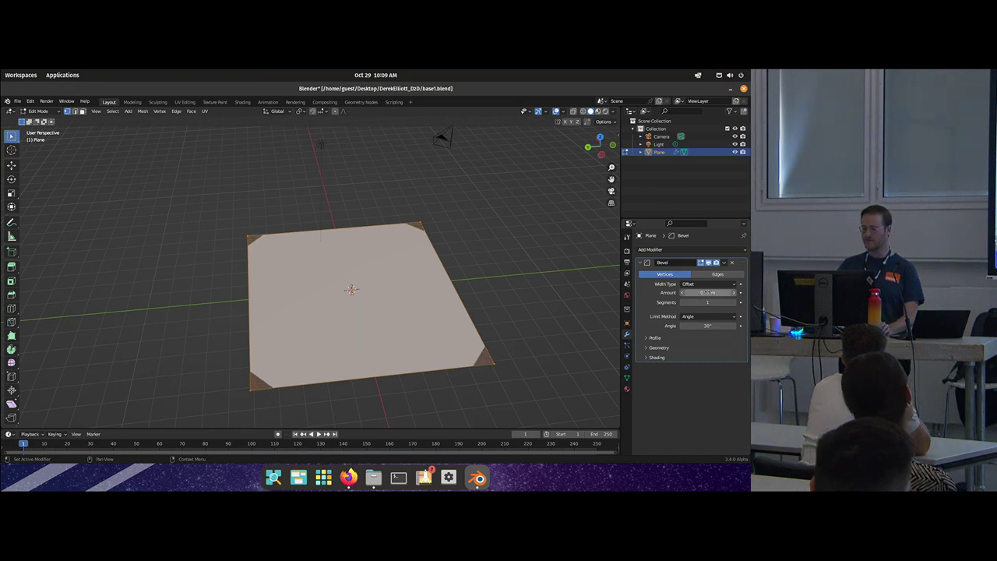
{"action": "left_click", "coordinate": [736, 305]}
Step: Add a Solidify modifier to the plane with a thickness of 0.29 m
{"action": "left_click", "coordinate": [676, 250]}
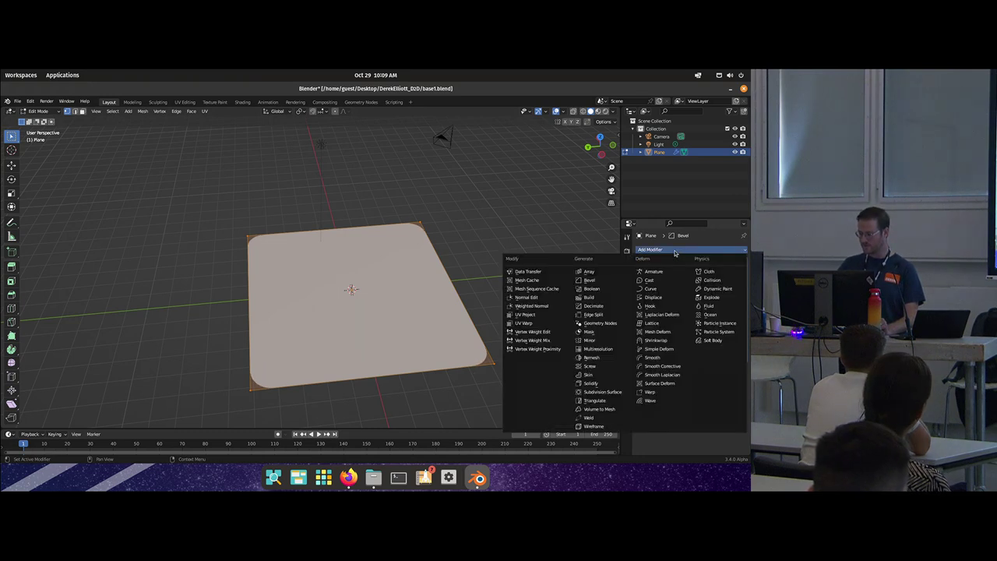
{"action": "left_click", "coordinate": [609, 384]}
{"action": "scroll", "coordinate": [711, 384], "scroll_direction": "down", "scroll_amount": 1}
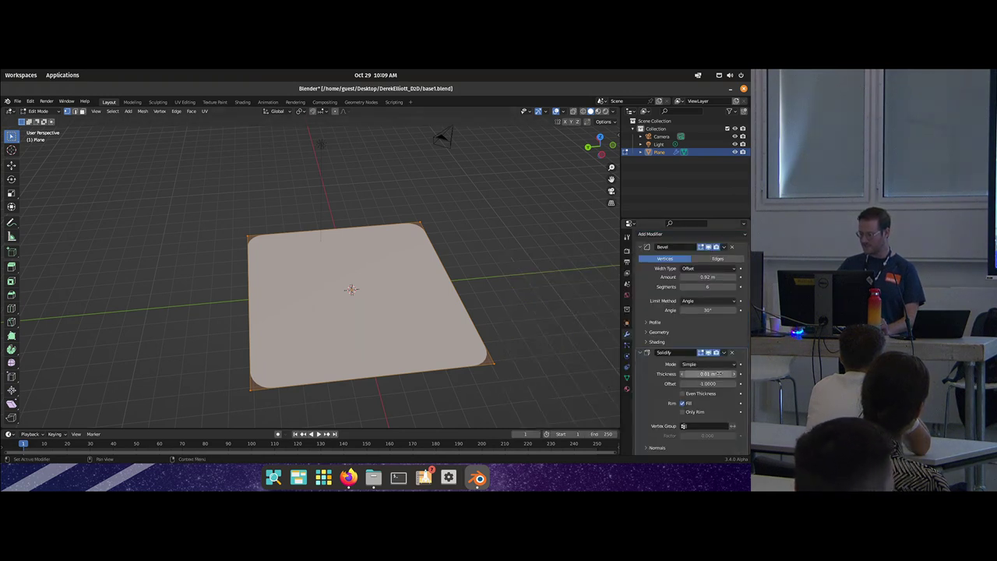
{"action": "left_click_drag", "start_coordinate": [574, 330], "coordinate": [484, 313]}
{"action": "key", "text": "s"}
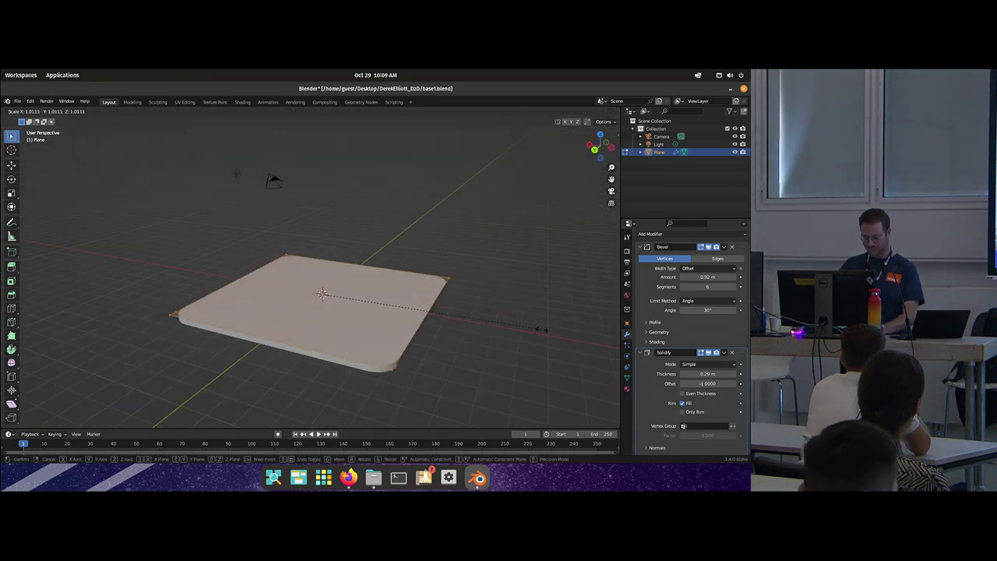
{"action": "key", "text": "y"}
{"action": "right_click", "coordinate": [470, 313]}
Step: Extrude one side edge of the plane outward along the X axis to lengthen the slab with a second section
{"action": "left_click_drag", "start_coordinate": [458, 312], "coordinate": [505, 305]}
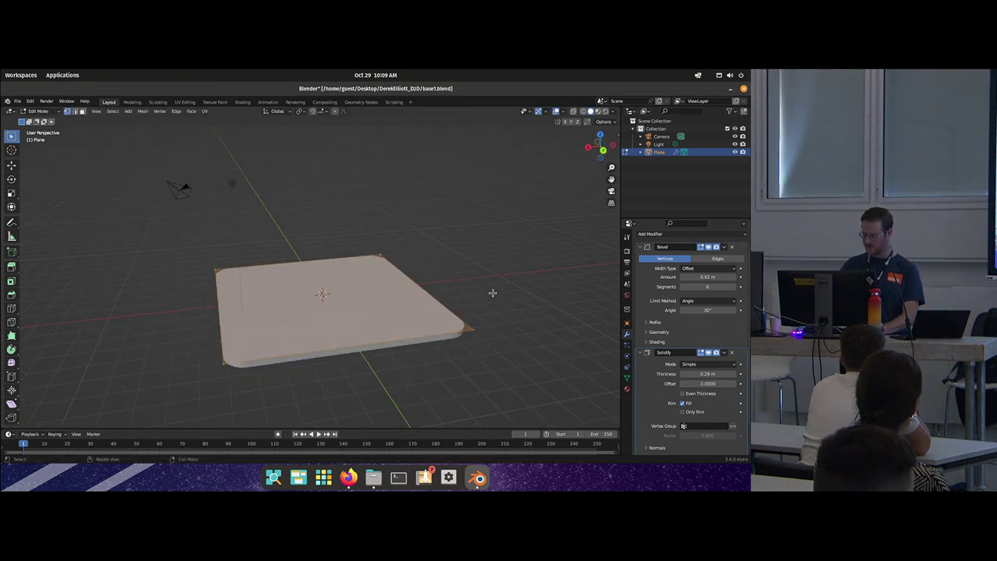
{"action": "key", "text": "KP_7"}
{"action": "left_click_drag", "start_coordinate": [521, 342], "coordinate": [472, 311]}
{"action": "key", "text": "s"}
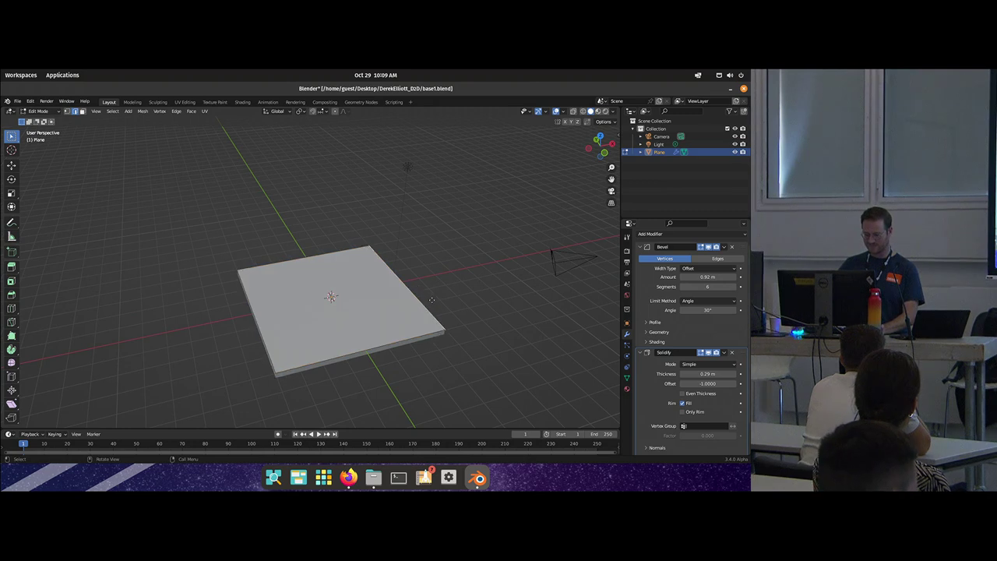
{"action": "left_click", "coordinate": [516, 275]}
Step: Move the long outer edge of the new section along the Y axis to skew the slab's outline
{"action": "left_click", "coordinate": [413, 236]}
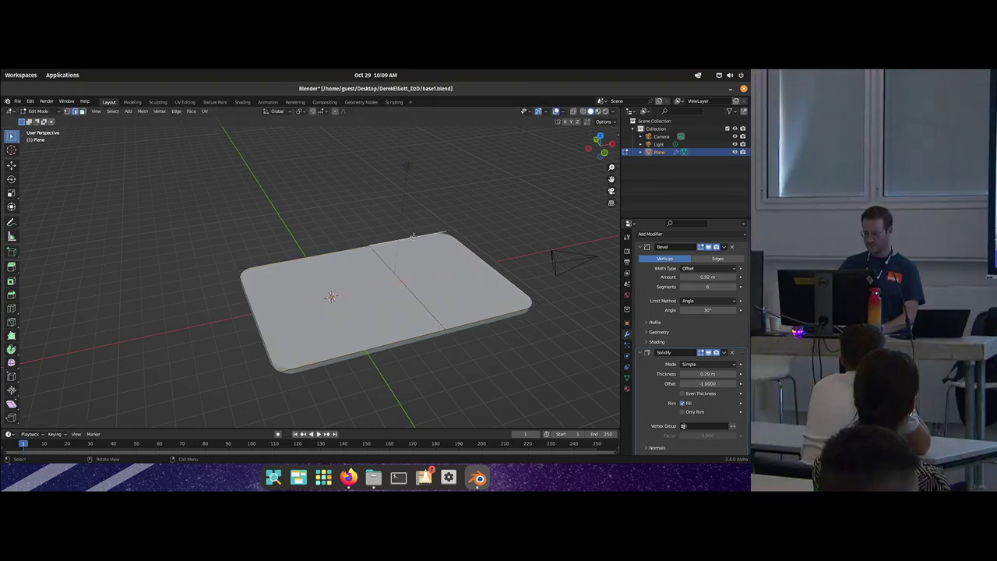
{"action": "left_click_drag", "start_coordinate": [413, 236], "coordinate": [440, 257]}
{"action": "key", "text": "g"}
{"action": "key", "text": "y"}
{"action": "left_click", "coordinate": [397, 241]}
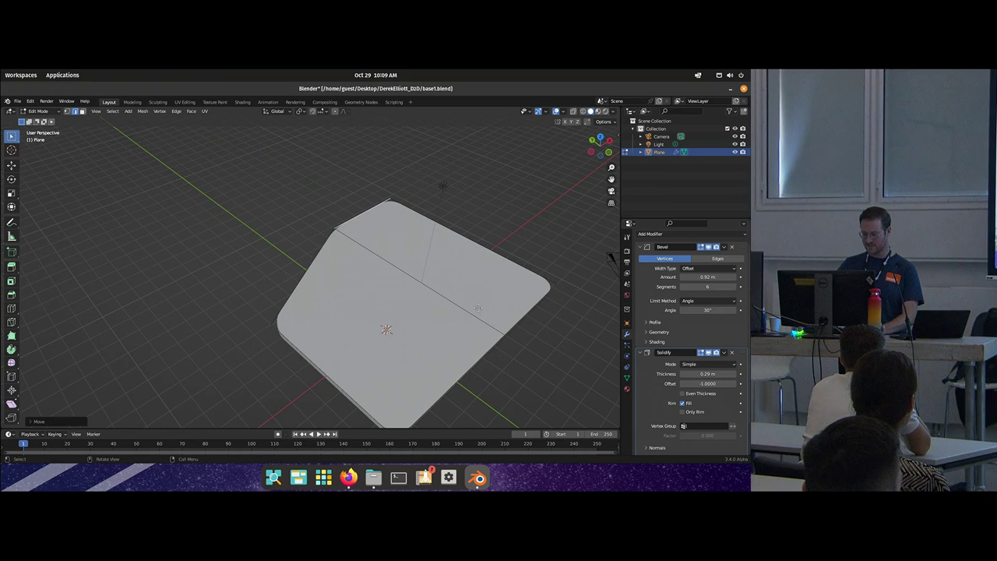
Step: Move the end edge opposite the extruded section along the X axis and return to Object Mode
{"action": "left_click_drag", "start_coordinate": [364, 362], "coordinate": [297, 295]}
{"action": "key", "text": "g"}
{"action": "key", "text": "x"}
{"action": "left_click", "coordinate": [317, 334]}
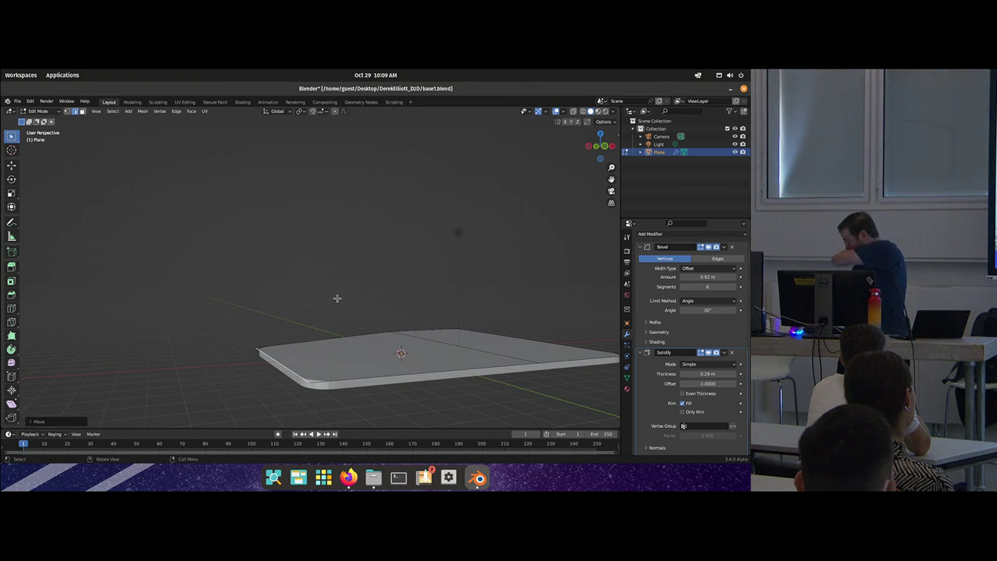
{"action": "left_click_drag", "start_coordinate": [392, 293], "coordinate": [425, 336]}
{"action": "key", "text": "Tab"}
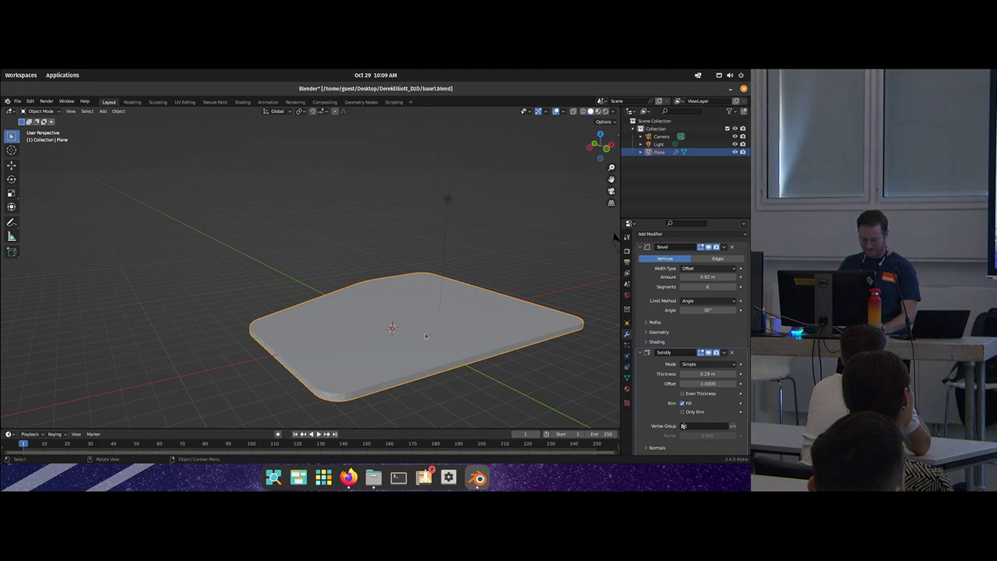
Step: Duplicate the slab's entire mesh in Edit Mode and place the copy about 3 m higher along the Z axis
{"action": "key", "text": "a"}
{"action": "key", "text": "e"}
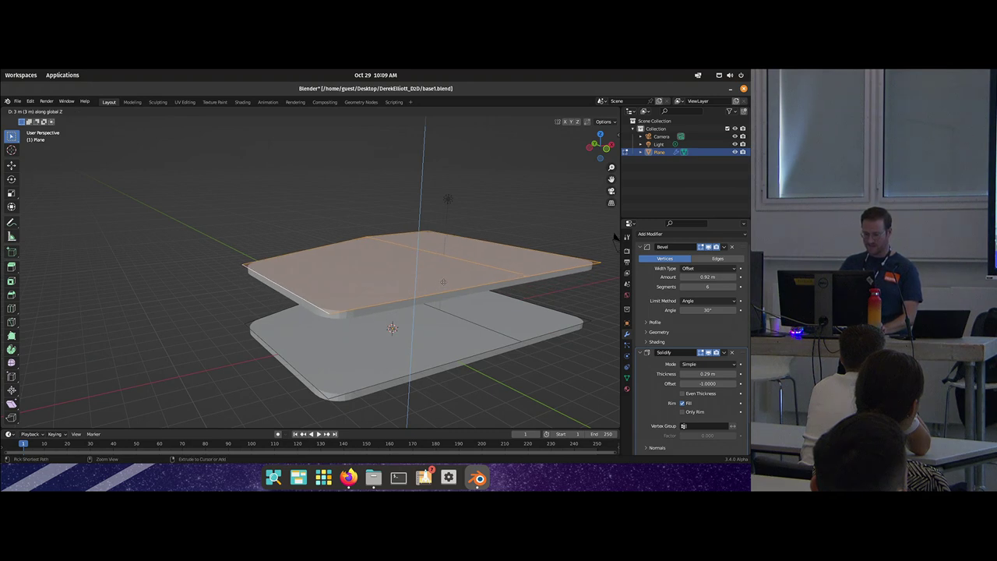
{"action": "left_click", "coordinate": [444, 289]}
Step: Move a single corner vertex of the upper slab inward along the Y axis to slant that side
{"action": "left_click_drag", "start_coordinate": [445, 289], "coordinate": [508, 371]}
{"action": "key", "text": "1"}
{"action": "left_click", "coordinate": [470, 359]}
{"action": "key", "text": "g"}
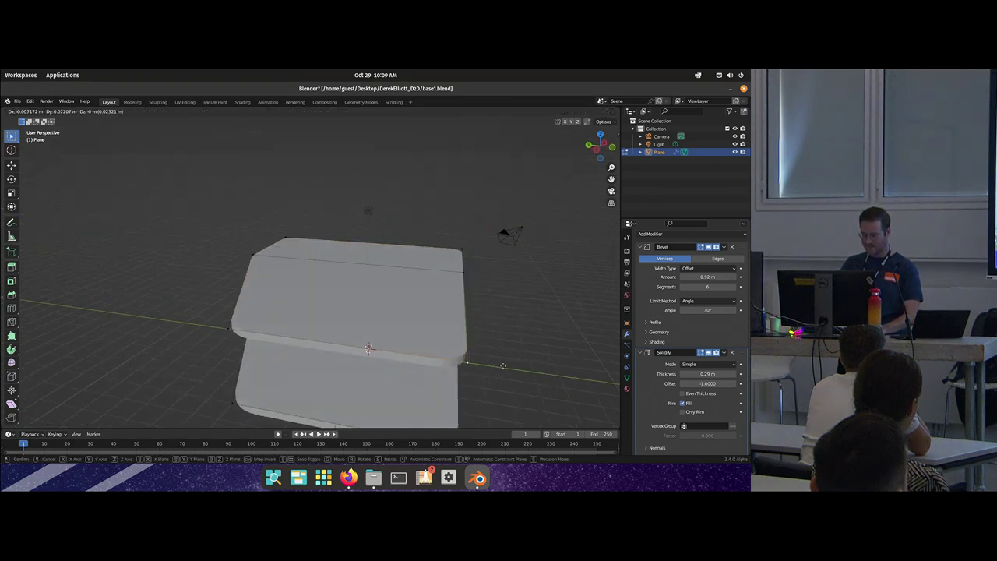
{"action": "key", "text": "y"}
{"action": "left_click", "coordinate": [440, 347]}
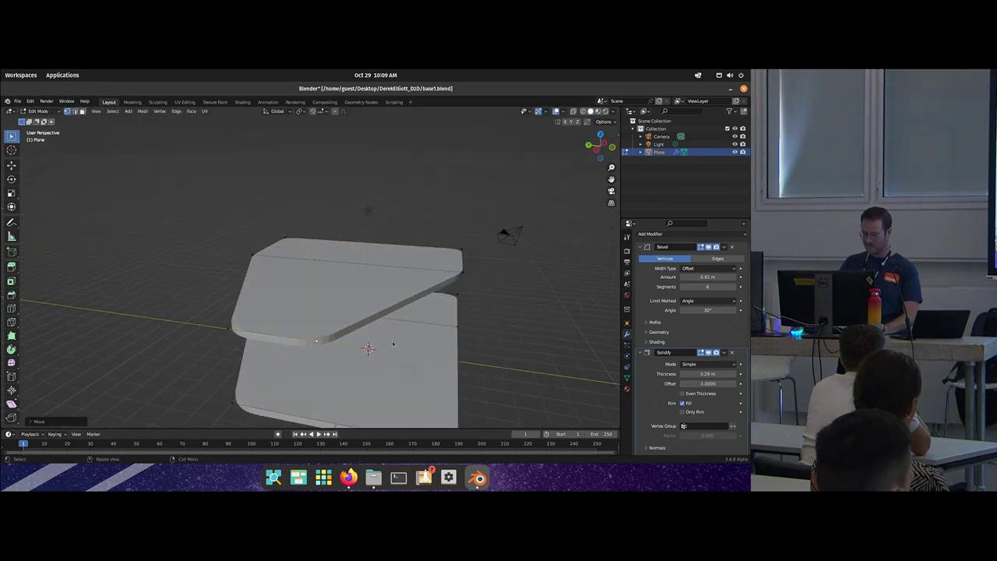
Step: Return to Object Mode and apply Shade Smooth followed by Shade Auto Smooth to the slabs
{"action": "key", "text": "Tab"}
{"action": "mouse_move", "coordinate": [485, 339]}
{"action": "left_mouse_down"}
{"action": "mouse_move", "coordinate": [437, 338]}
{"action": "mouse_move", "coordinate": [427, 293]}
{"action": "left_mouse_up"}
{"action": "right_click", "coordinate": [427, 293]}
{"action": "left_click", "coordinate": [427, 290]}
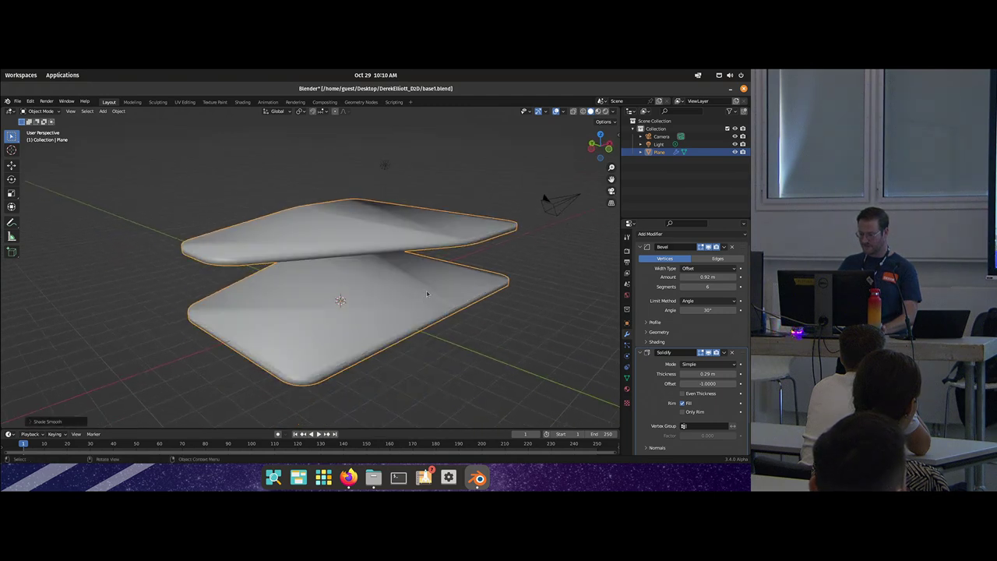
{"action": "right_click", "coordinate": [478, 280]}
{"action": "left_click", "coordinate": [472, 290]}
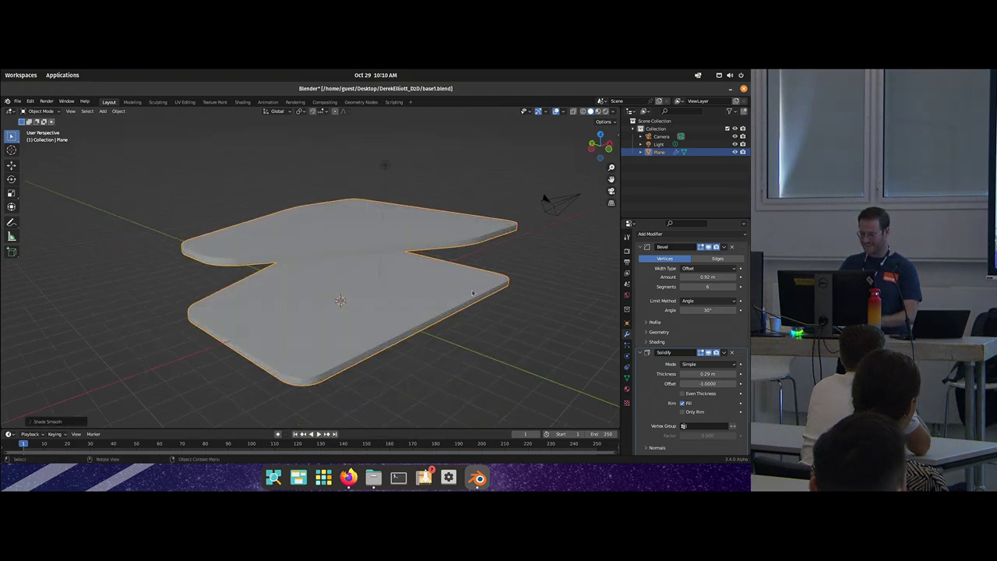
Step: Turn on cavity shading in the viewport to accentuate the slabs' edges
{"action": "left_click_drag", "start_coordinate": [500, 310], "coordinate": [561, 226]}
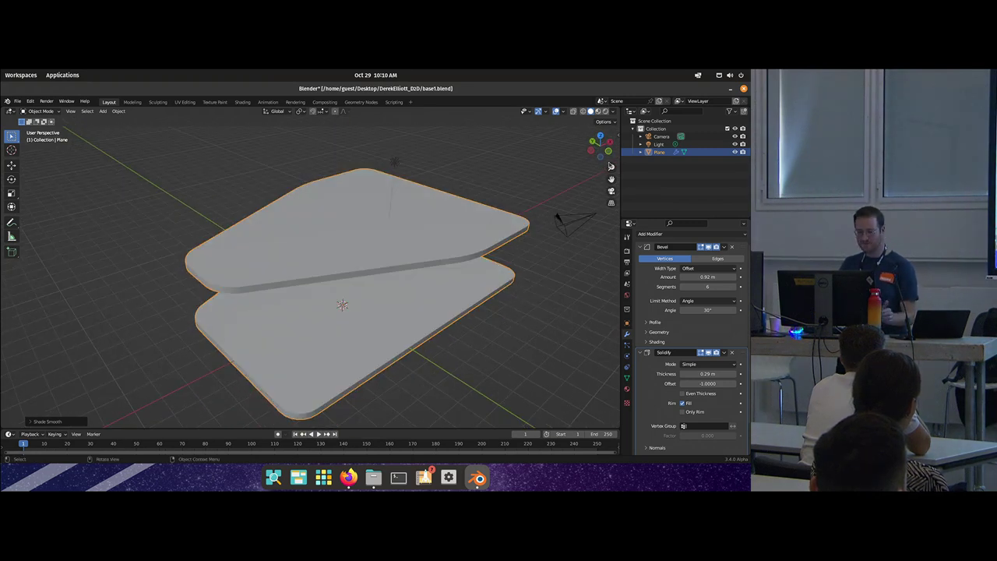
{"action": "left_click", "coordinate": [612, 111]}
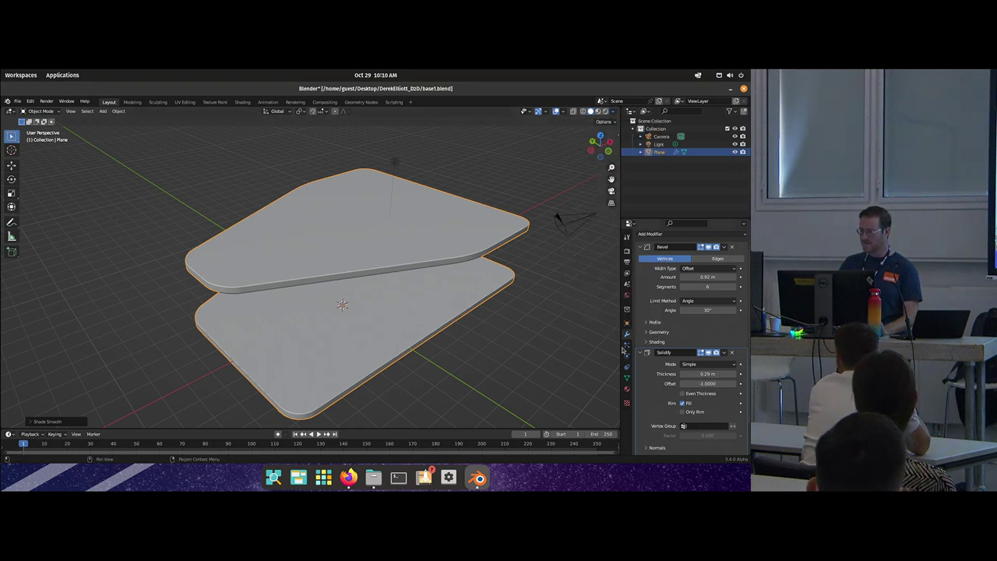
Step: Switch Auto Smooth off and back on in the mesh's Normals settings
{"action": "left_click", "coordinate": [626, 389]}
{"action": "left_click", "coordinate": [628, 379]}
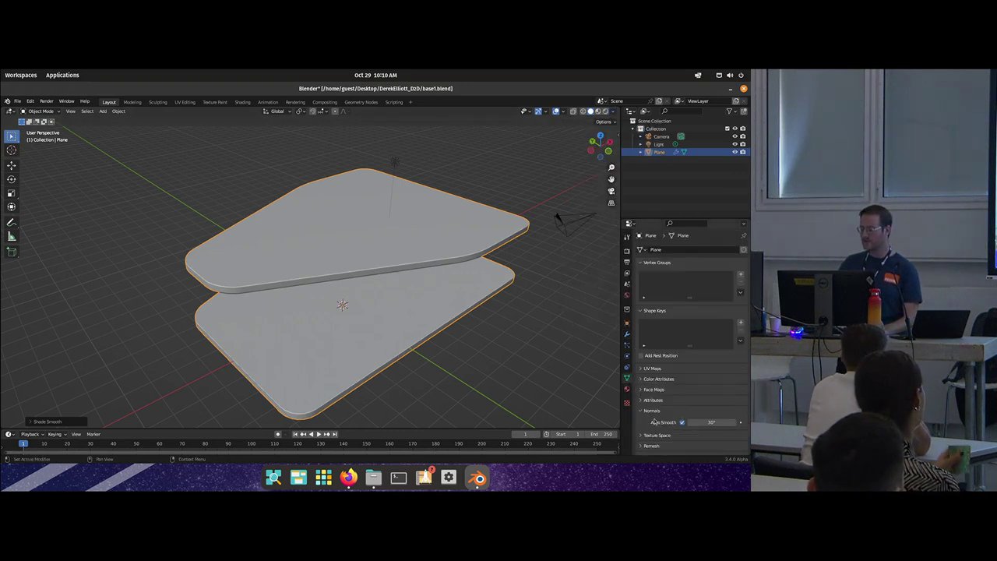
{"action": "scroll", "coordinate": [655, 420], "scroll_direction": "down", "scroll_amount": 1}
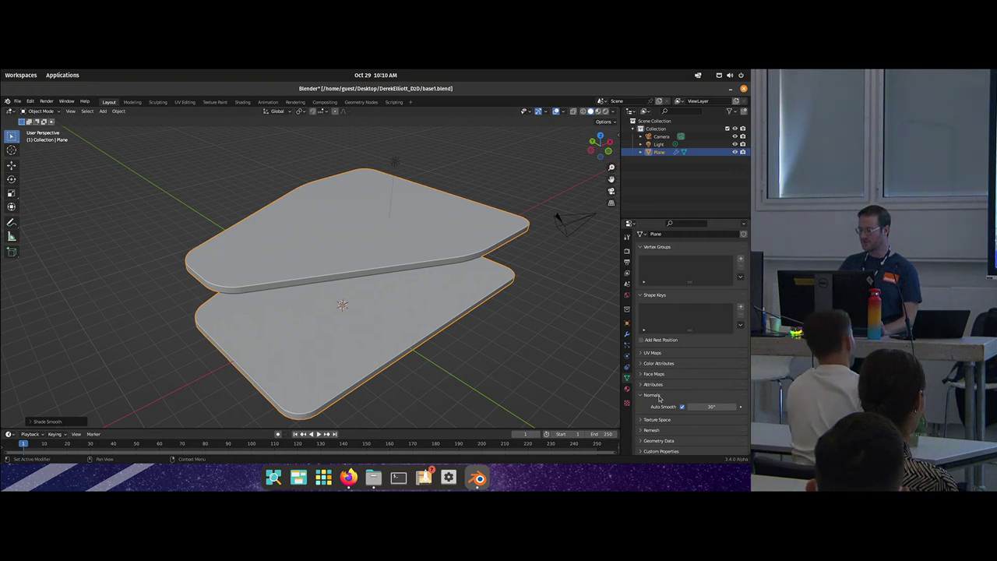
{"action": "left_click", "coordinate": [682, 407]}
{"action": "left_click", "coordinate": [682, 408]}
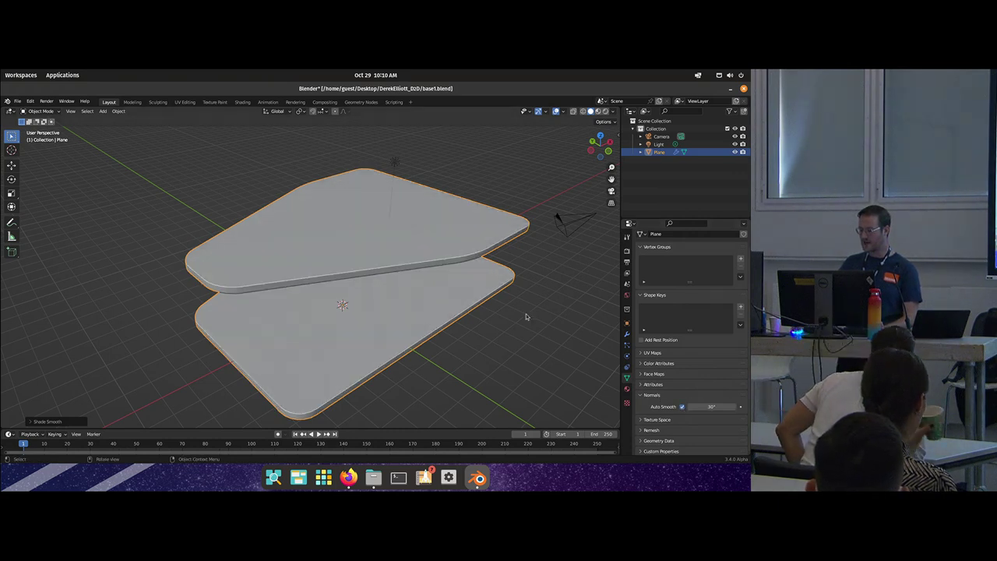
Step: Apply Shade Auto Smooth to the slabs once more
{"action": "key", "text": "q"}
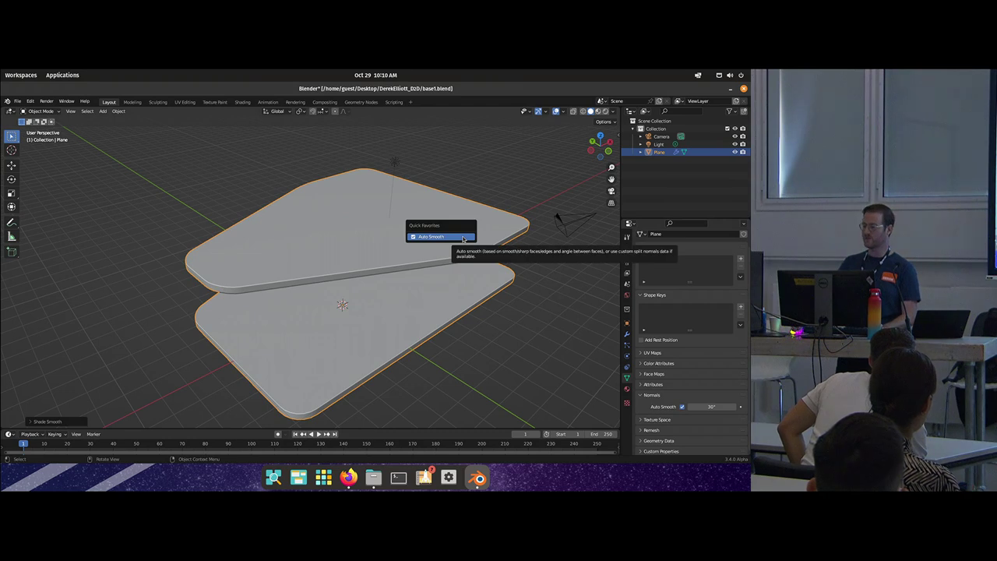
{"action": "key", "text": "Escape"}
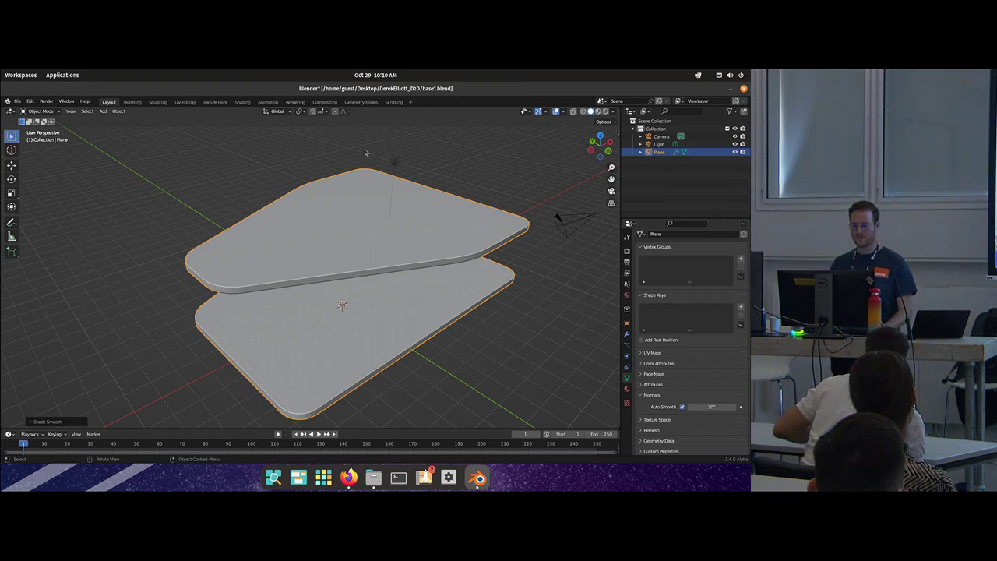
{"action": "right_click", "coordinate": [343, 177]}
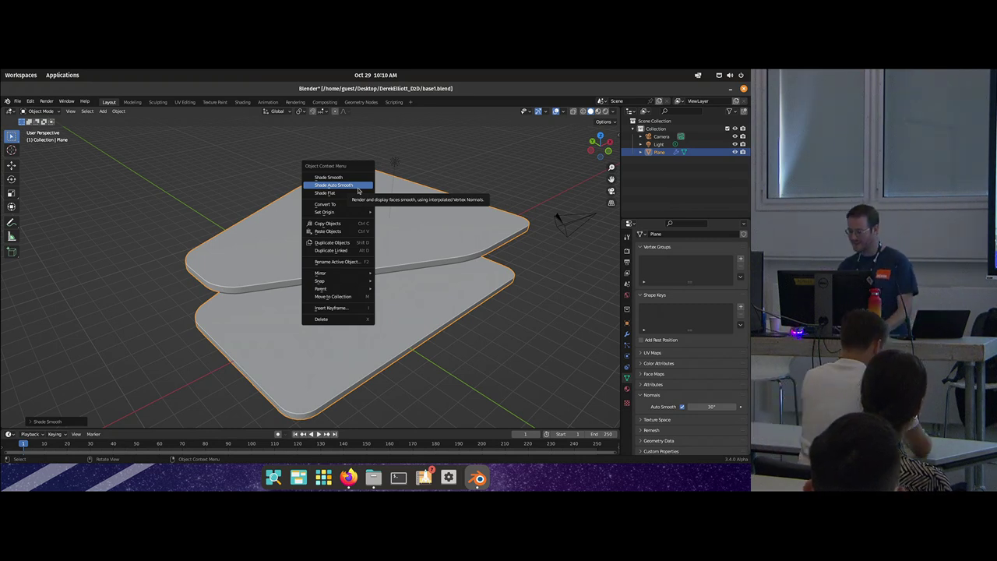
{"action": "left_click", "coordinate": [359, 191]}
{"action": "right_click", "coordinate": [313, 195]}
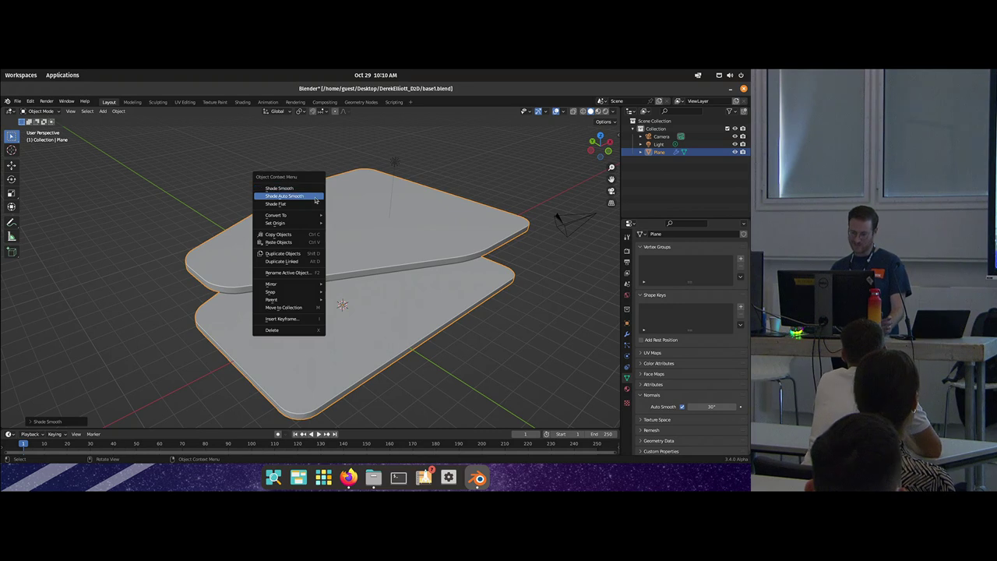
Step: In Edit Mode, move the upper slab's short front edge about 1.65 m along the Y axis, finishing in Object Mode
{"action": "left_click_drag", "start_coordinate": [368, 262], "coordinate": [294, 232]}
{"action": "key", "text": "Tab"}
{"action": "left_click_drag", "start_coordinate": [219, 214], "coordinate": [265, 192]}
{"action": "scroll", "coordinate": [269, 199], "scroll_direction": "down", "scroll_amount": 3}
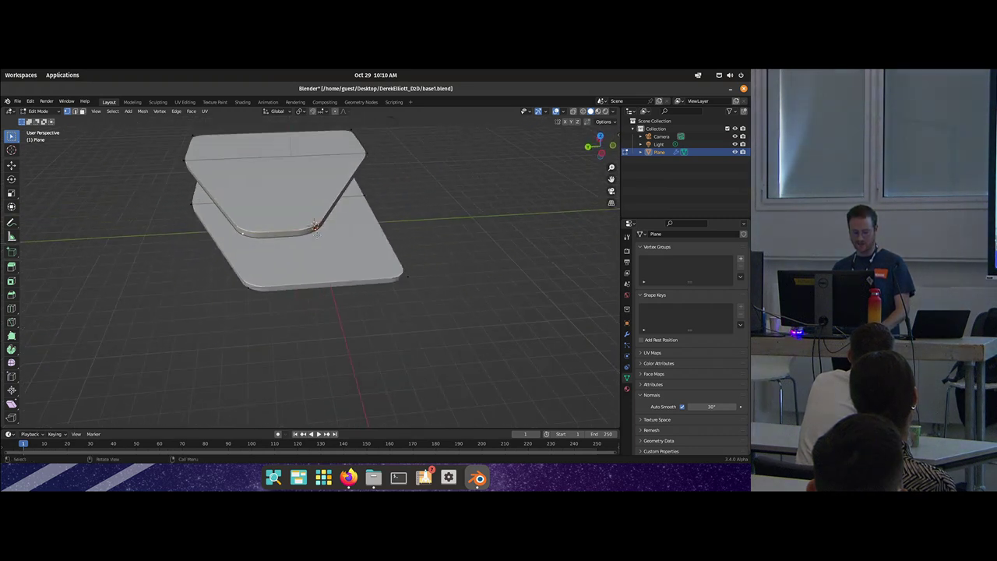
{"action": "key", "text": "g"}
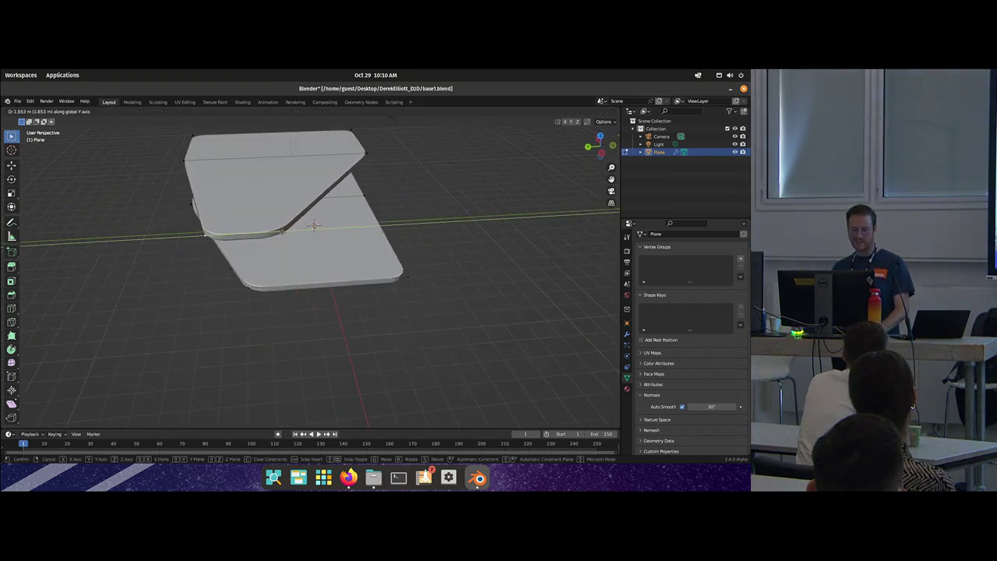
{"action": "left_click", "coordinate": [295, 242]}
{"action": "key", "text": "Tab"}
{"action": "mouse_move", "coordinate": [295, 241]}
{"action": "left_mouse_down"}
{"action": "mouse_move", "coordinate": [289, 270]}
{"action": "mouse_move", "coordinate": [298, 238]}
{"action": "mouse_move", "coordinate": [322, 247]}
{"action": "mouse_move", "coordinate": [304, 246]}
{"action": "left_mouse_up"}
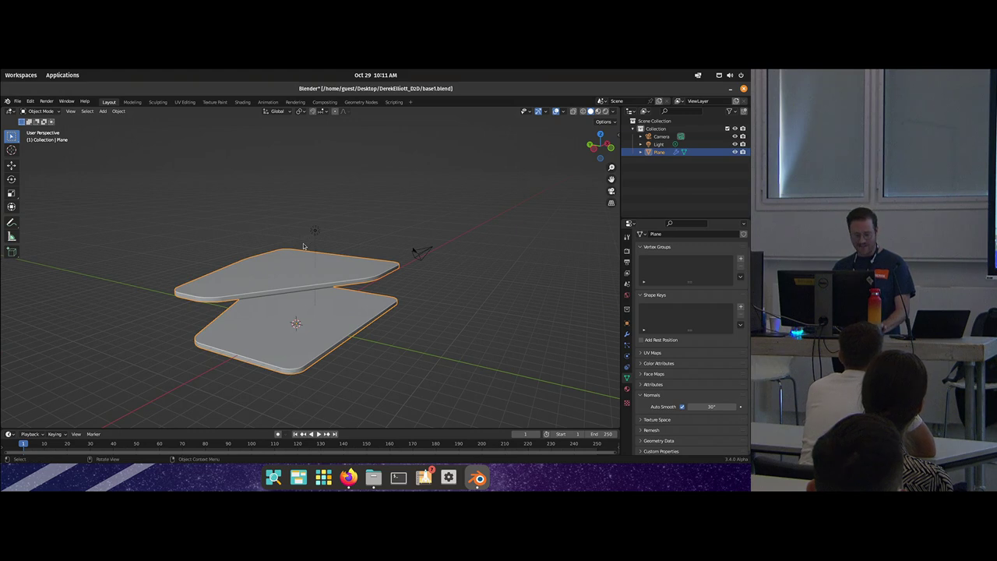
{"action": "key", "text": "shift+a"}
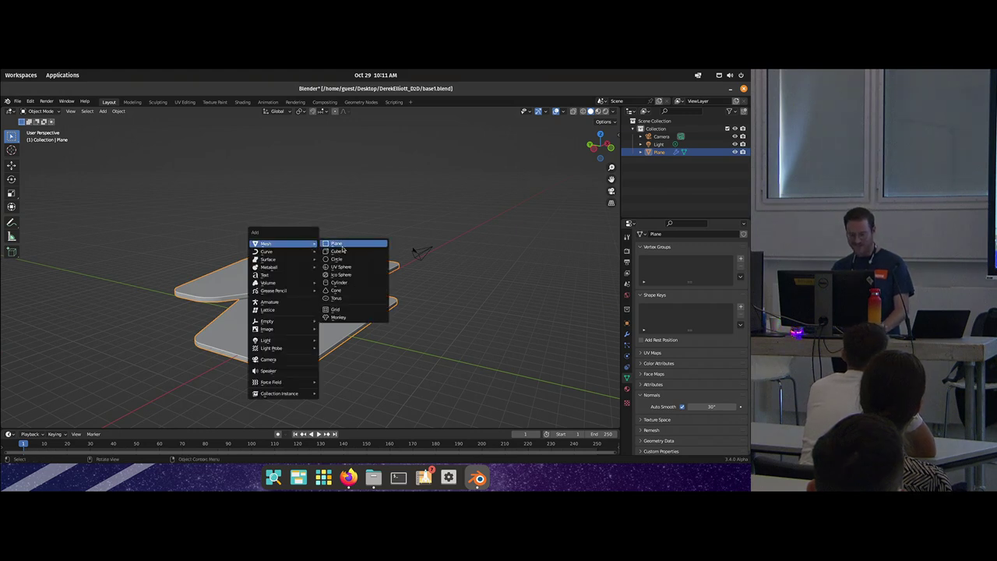
{"action": "key", "text": "Escape"}
{"action": "left_click_drag", "start_coordinate": [290, 296], "coordinate": [336, 294]}
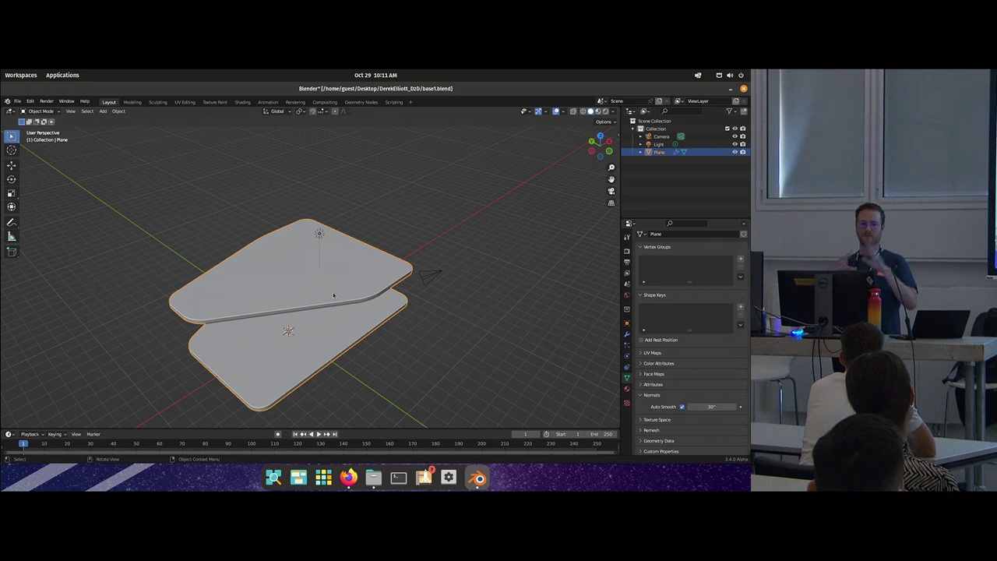
{"action": "left_click_drag", "start_coordinate": [333, 295], "coordinate": [358, 298]}
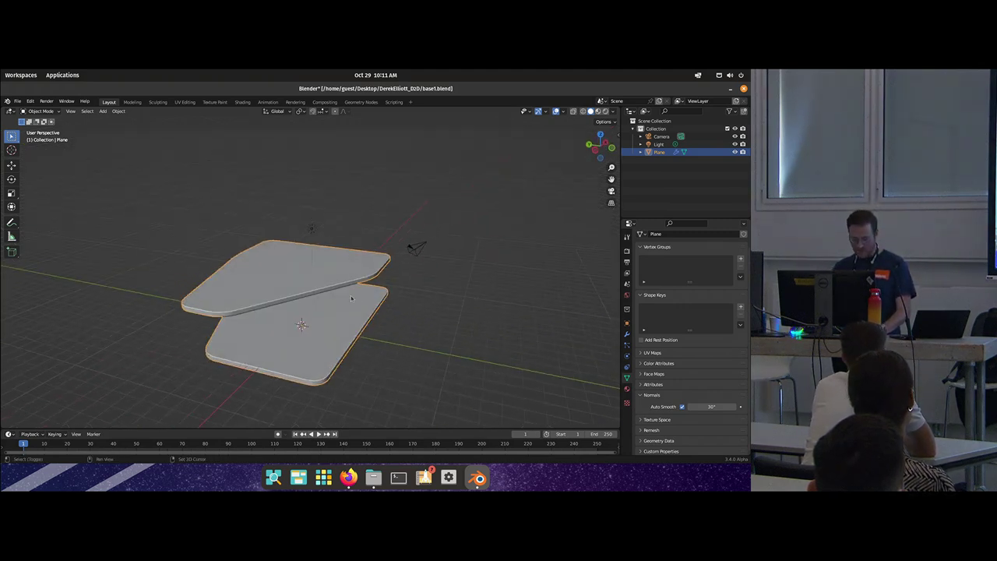
Step: Add a cube mesh at the centre of the slabs and move it along the Z axis to sit between them
{"action": "key", "text": "shift+a"}
{"action": "mouse_move", "coordinate": [355, 295]}
{"action": "left_click", "coordinate": [398, 301]}
{"action": "left_click_drag", "start_coordinate": [337, 324], "coordinate": [298, 291]}
{"action": "key", "text": "g"}
{"action": "key", "text": "z"}
{"action": "left_click", "coordinate": [331, 299]}
Step: In Edit Mode, shift the cube's top face along the Z axis so the block fits between the two slabs
{"action": "key", "text": "Tab"}
{"action": "left_click", "coordinate": [297, 297]}
{"action": "key", "text": "g"}
{"action": "key", "text": "z"}
{"action": "left_click", "coordinate": [297, 287]}
{"action": "key", "text": "g"}
{"action": "key", "text": "z"}
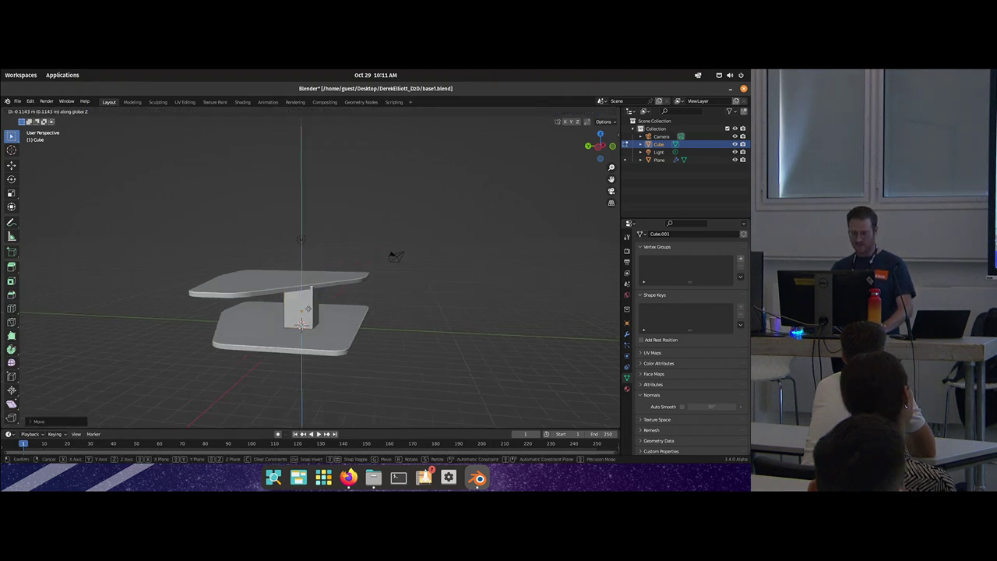
{"action": "left_click", "coordinate": [307, 309]}
Step: Delete the cube's top and bottom faces, using X-ray to reach the bottom one, leaving only the side walls
{"action": "key", "text": "x"}
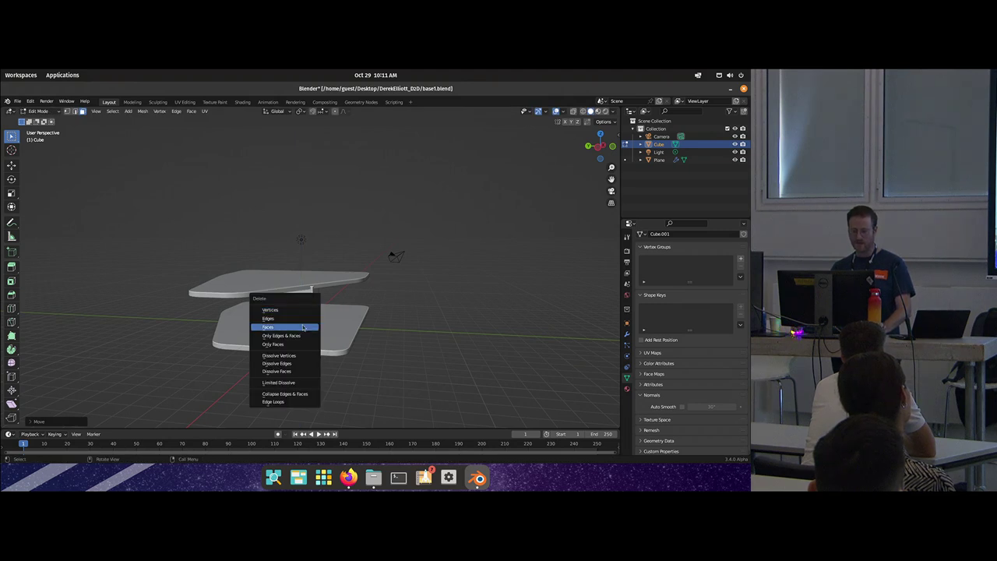
{"action": "left_click", "coordinate": [301, 326]}
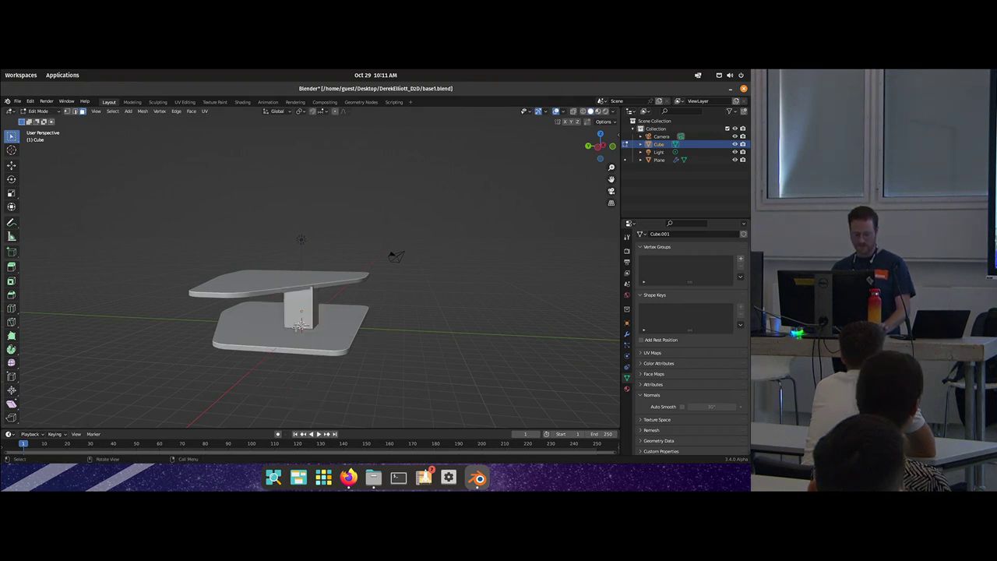
{"action": "key", "text": "alt+z"}
{"action": "key", "text": "x"}
{"action": "left_click", "coordinate": [304, 325]}
{"action": "key", "text": "alt+z"}
Step: Move side faces of the open block outward to enlarge the wall footprint, including one along the Y axis
{"action": "left_click_drag", "start_coordinate": [304, 312], "coordinate": [277, 313]}
{"action": "key", "text": "g"}
{"action": "left_click", "coordinate": [274, 335]}
{"action": "scroll", "coordinate": [279, 323], "scroll_direction": "down", "scroll_amount": 1}
{"action": "left_click", "coordinate": [269, 314]}
{"action": "key", "text": "g"}
{"action": "key", "text": "y"}
{"action": "left_click", "coordinate": [255, 324]}
Step: Switch to edge selection and move a vertical wall edge along the Y axis to angle that side
{"action": "key", "text": "2"}
{"action": "key", "text": "g"}
{"action": "key", "text": "y"}
{"action": "left_click", "coordinate": [184, 334]}
Step: Move another vertical wall edge along the Y axis so that end of the walls fits beneath the upper slab's rounded corner
{"action": "left_click_drag", "start_coordinate": [276, 314], "coordinate": [299, 340]}
{"action": "left_click", "coordinate": [309, 317]}
{"action": "key", "text": "g"}
{"action": "key", "text": "y"}
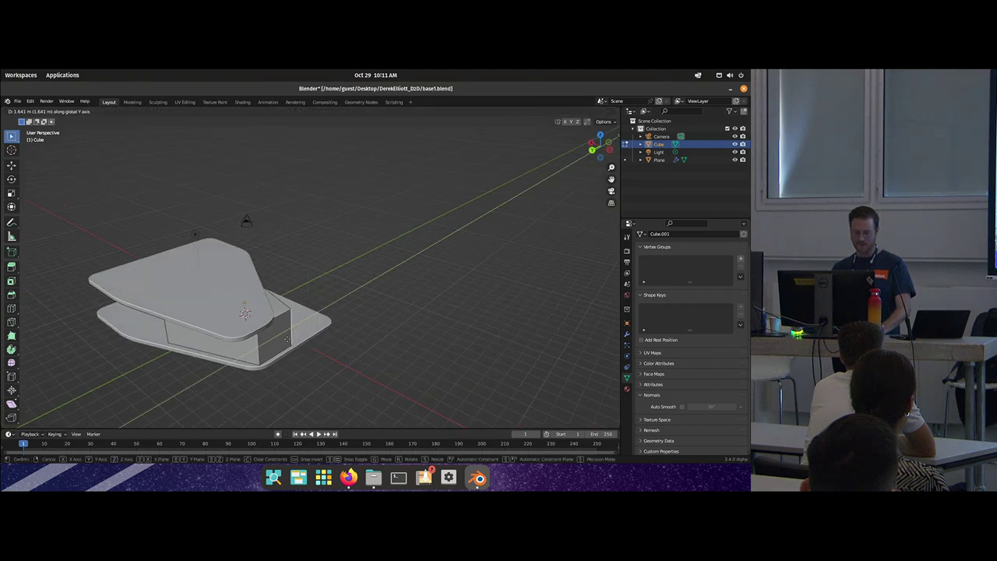
{"action": "left_click", "coordinate": [260, 349]}
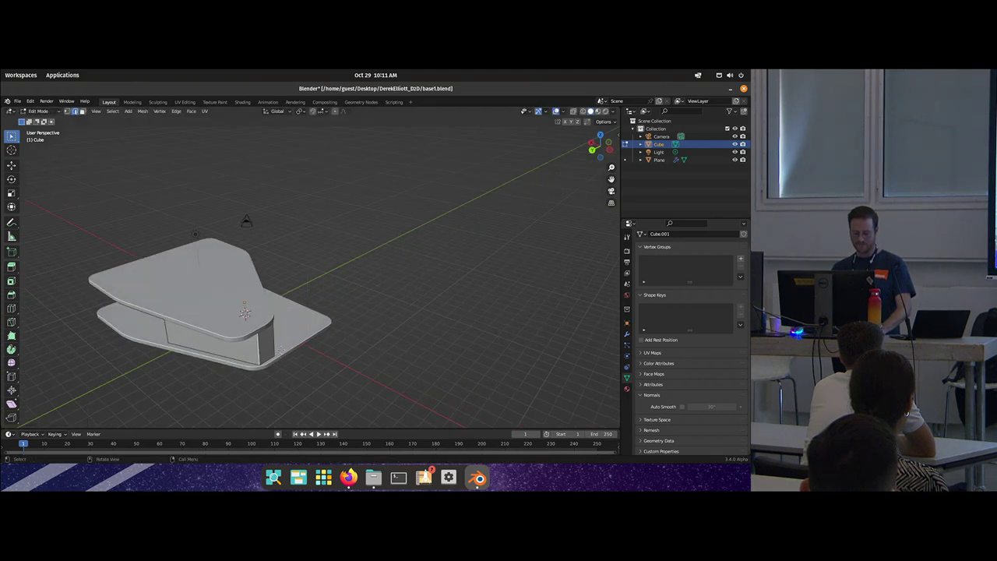
{"action": "key", "text": "g"}
{"action": "key", "text": "y"}
{"action": "left_click", "coordinate": [277, 351]}
Step: Adjust the selected vertical wall edge along the X axis and return to Object Mode
{"action": "left_click_drag", "start_coordinate": [277, 352], "coordinate": [226, 349]}
{"action": "key", "text": "g"}
{"action": "key", "text": "x"}
{"action": "left_click", "coordinate": [231, 347]}
{"action": "left_click_drag", "start_coordinate": [348, 351], "coordinate": [229, 346]}
{"action": "left_click_drag", "start_coordinate": [283, 362], "coordinate": [298, 323]}
{"action": "key", "text": "Tab"}
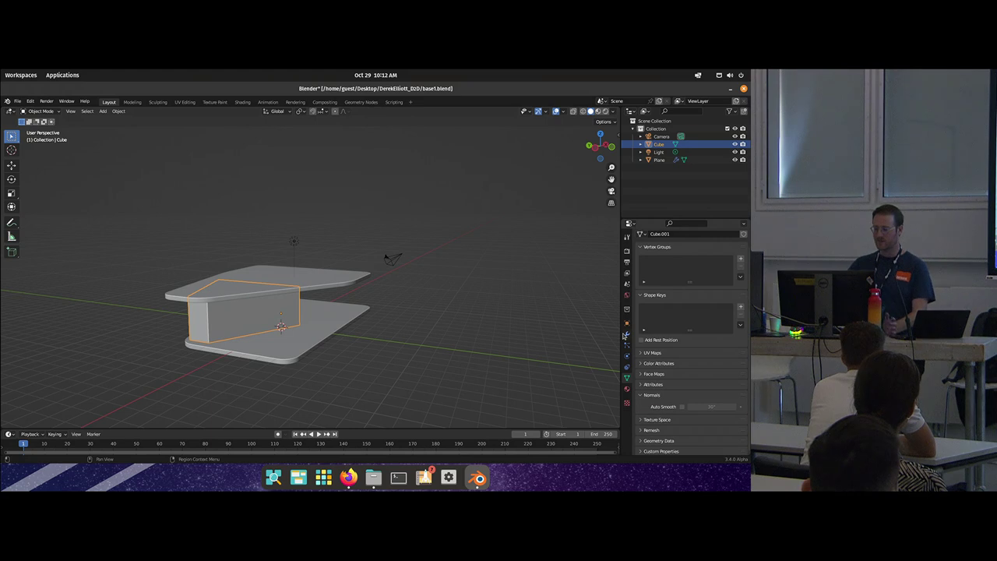
Step: Add a Wireframe modifier to the wall block and set its thickness to 0.0664 m
{"action": "left_click", "coordinate": [628, 334]}
{"action": "left_click", "coordinate": [666, 250]}
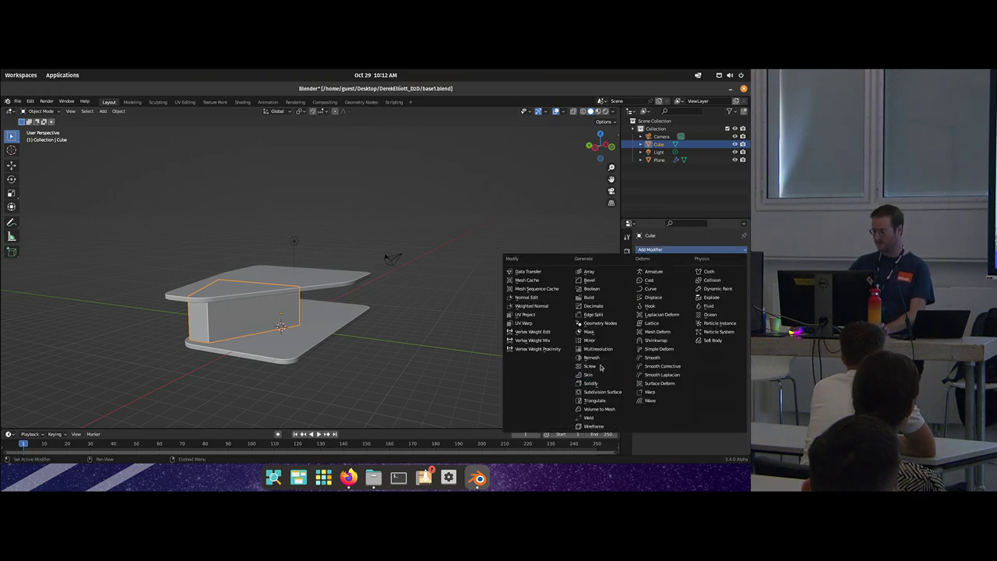
{"action": "left_click", "coordinate": [600, 428]}
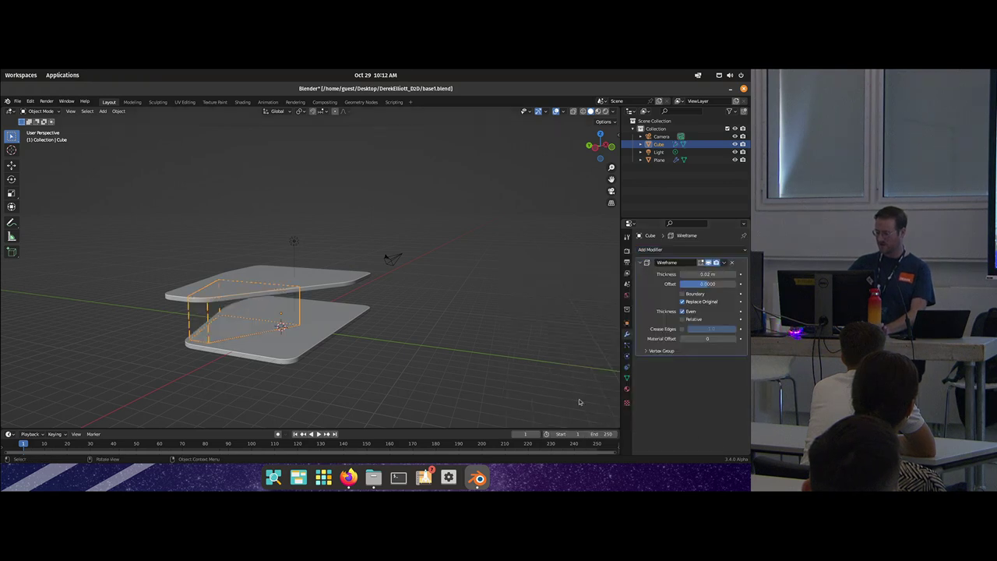
{"action": "left_click_drag", "start_coordinate": [699, 276], "coordinate": [719, 276]}
{"action": "mouse_move", "coordinate": [358, 266]}
{"action": "left_mouse_down"}
{"action": "mouse_move", "coordinate": [300, 264]}
{"action": "mouse_move", "coordinate": [348, 280]}
{"action": "left_mouse_up"}
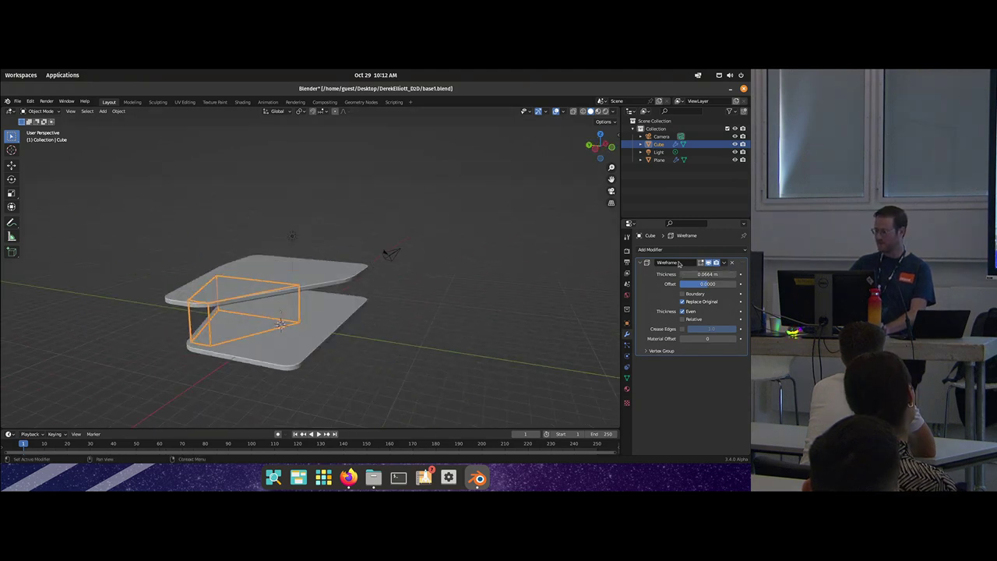
Step: Disable Replace Original in the Wireframe modifier and increase its thickness to 0.0904 m
{"action": "left_click", "coordinate": [677, 250]}
{"action": "key", "text": "Escape"}
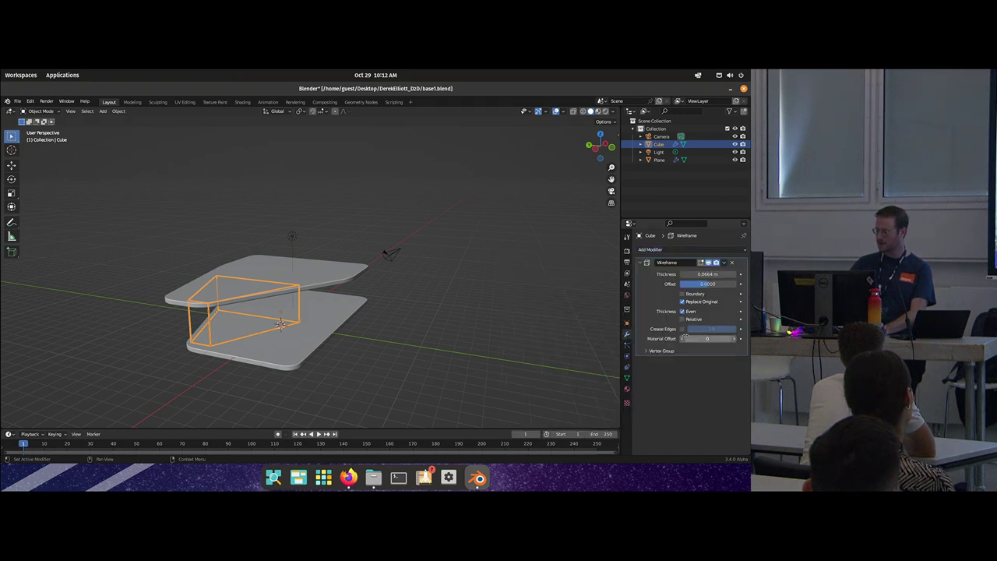
{"action": "left_click", "coordinate": [683, 302]}
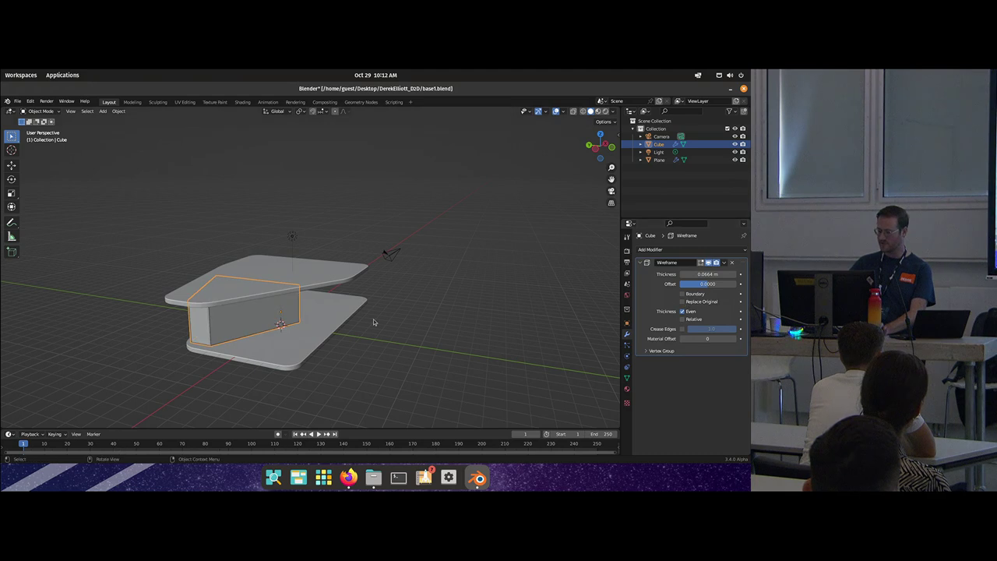
{"action": "scroll", "coordinate": [254, 321], "scroll_direction": "up", "scroll_amount": 2}
{"action": "left_click_drag", "start_coordinate": [706, 274], "coordinate": [732, 274]}
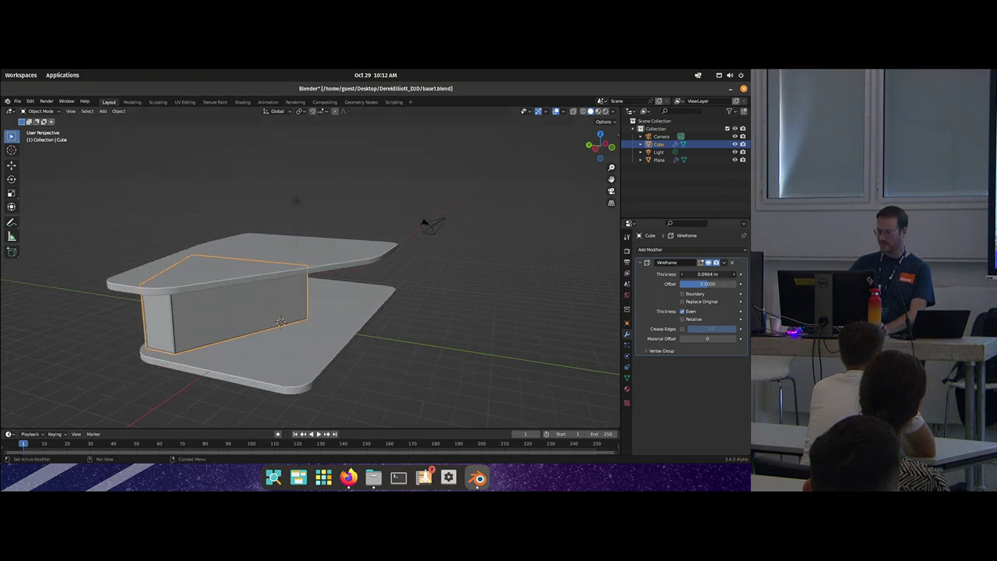
Step: Create a new material on the wall block and name it GLASS
{"action": "left_click", "coordinate": [627, 389]}
{"action": "left_click", "coordinate": [701, 283]}
{"action": "double_click", "coordinate": [684, 282]}
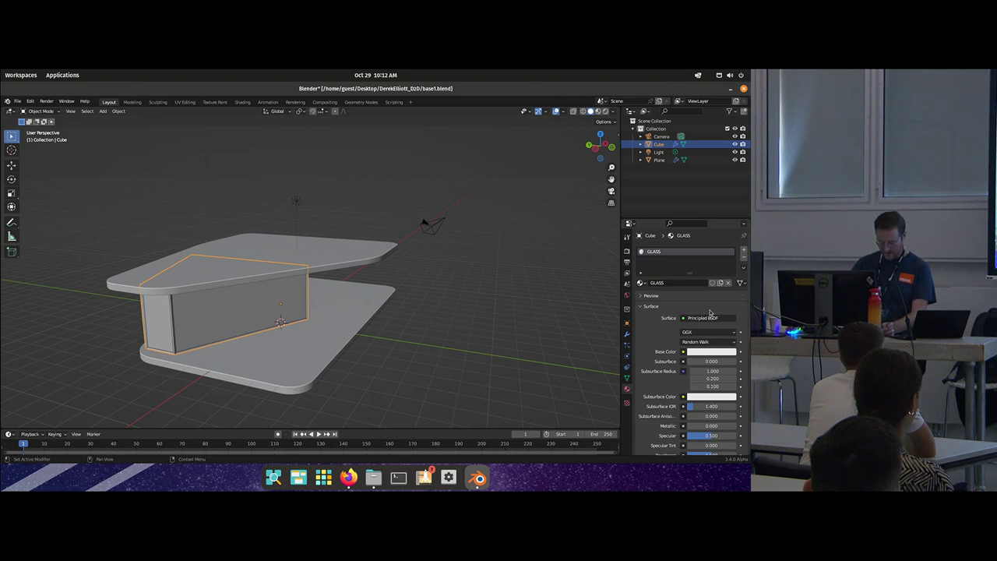
{"action": "left_click", "coordinate": [672, 284]}
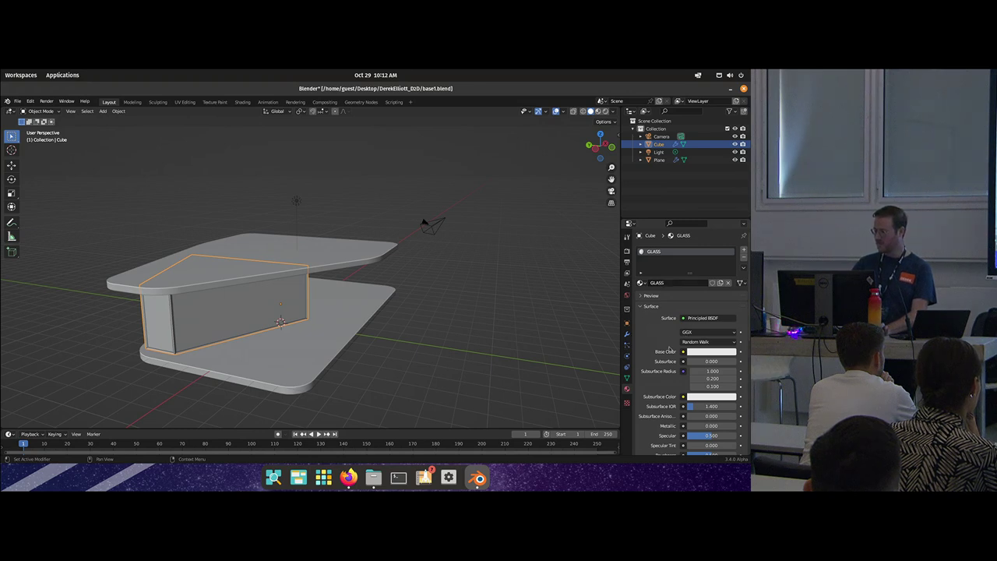
Step: Set the GLASS material's viewport display color to a translucent light blue with alpha about 0.27
{"action": "scroll", "coordinate": [672, 371], "scroll_direction": "down", "scroll_amount": 8}
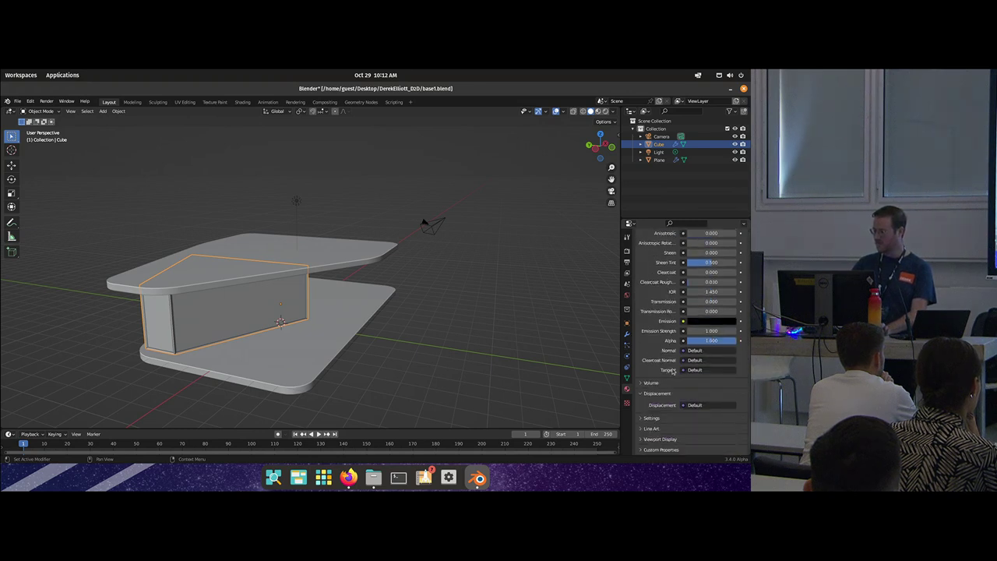
{"action": "left_click", "coordinate": [663, 441]}
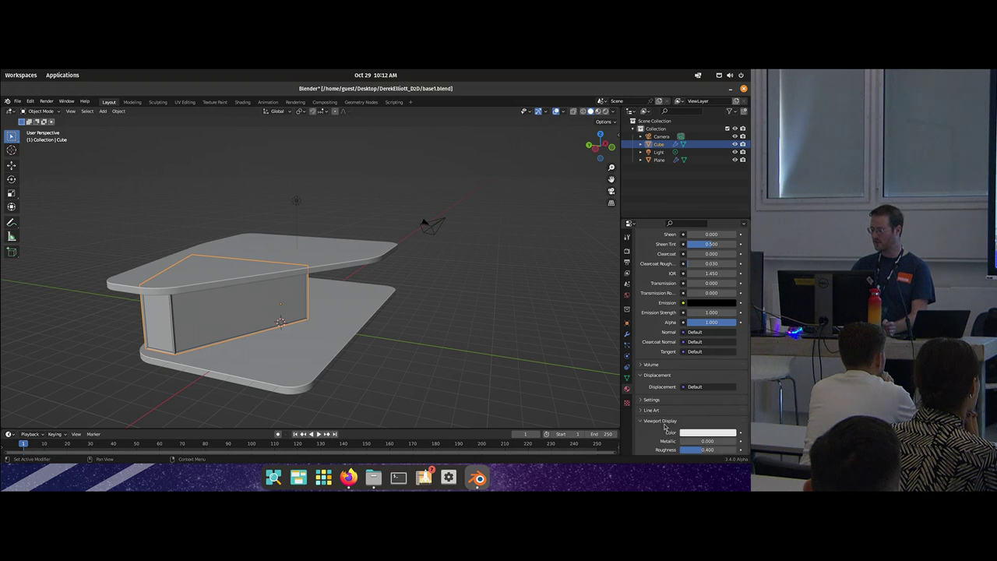
{"action": "scroll", "coordinate": [688, 409], "scroll_direction": "down", "scroll_amount": 2}
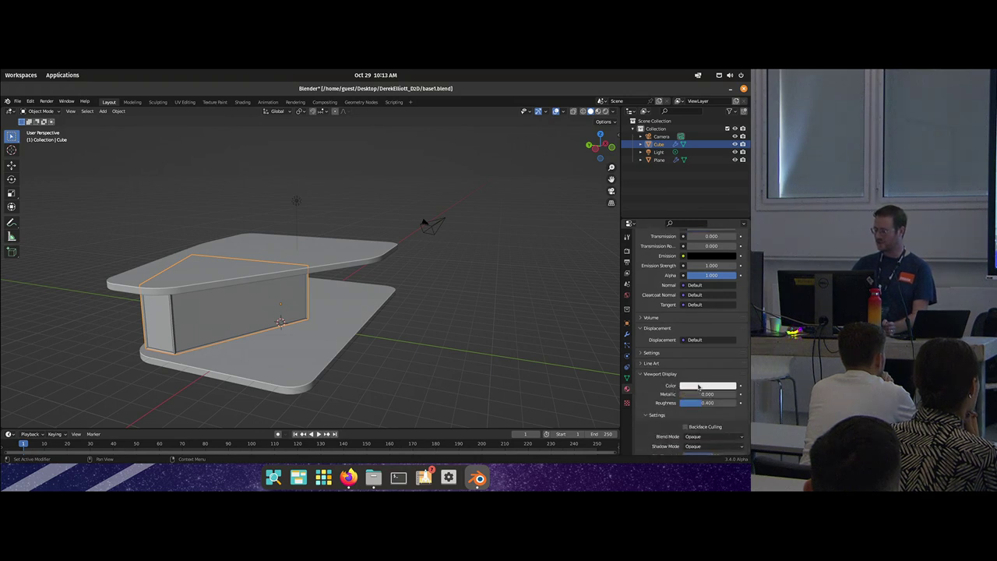
{"action": "left_click", "coordinate": [698, 387]}
{"action": "left_click_drag", "start_coordinate": [712, 375], "coordinate": [699, 374]}
{"action": "left_click", "coordinate": [702, 294]}
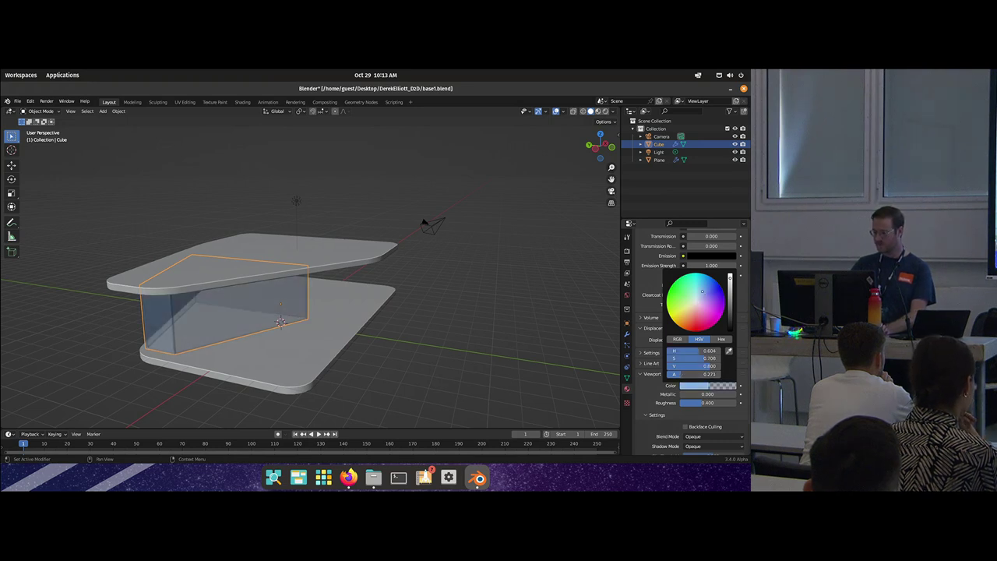
{"action": "left_click_drag", "start_coordinate": [361, 297], "coordinate": [390, 286]}
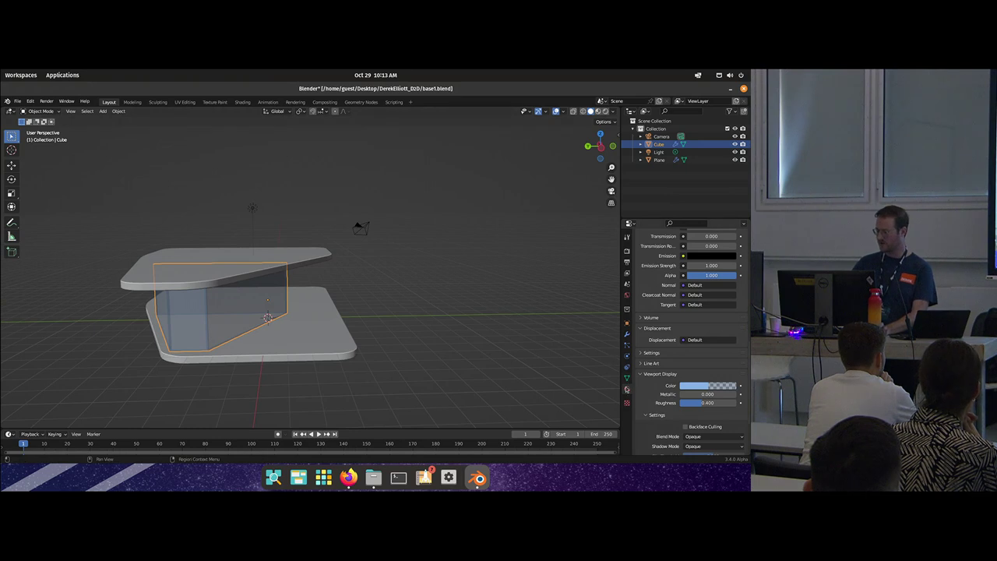
Step: Add a second material slot to the wall block with a new material named black
{"action": "scroll", "coordinate": [644, 363], "scroll_direction": "up", "scroll_amount": 15}
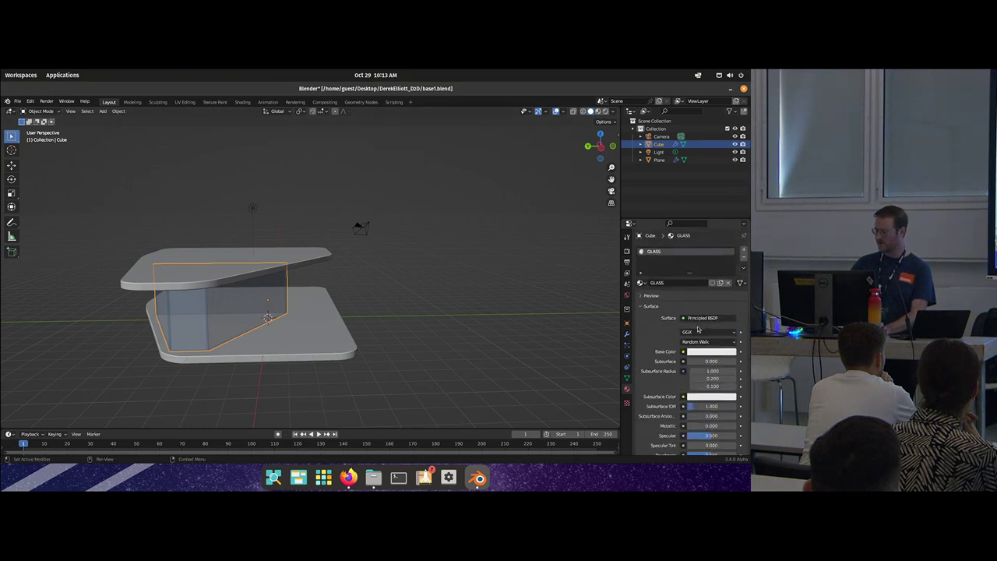
{"action": "left_click", "coordinate": [744, 252]}
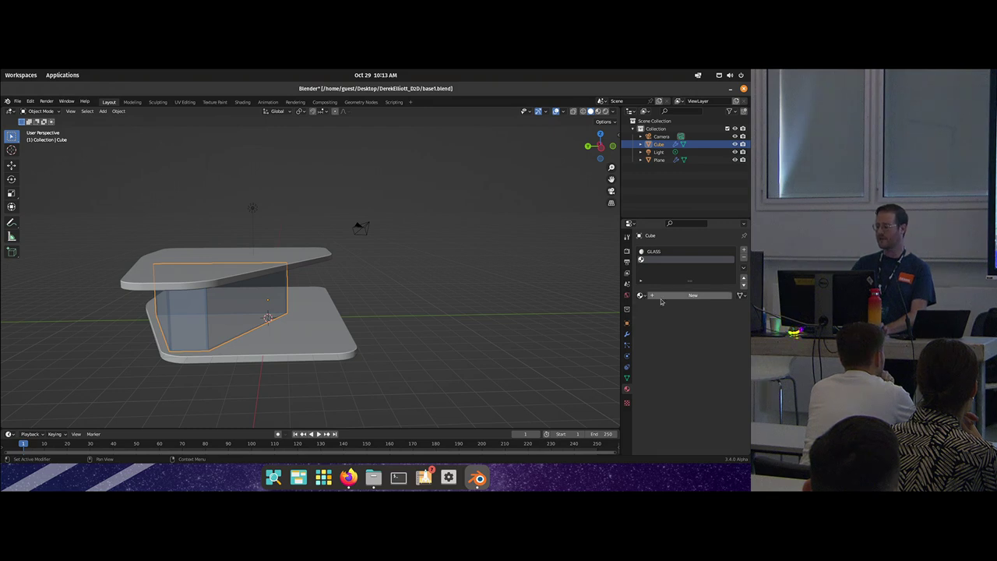
{"action": "left_click", "coordinate": [666, 297]}
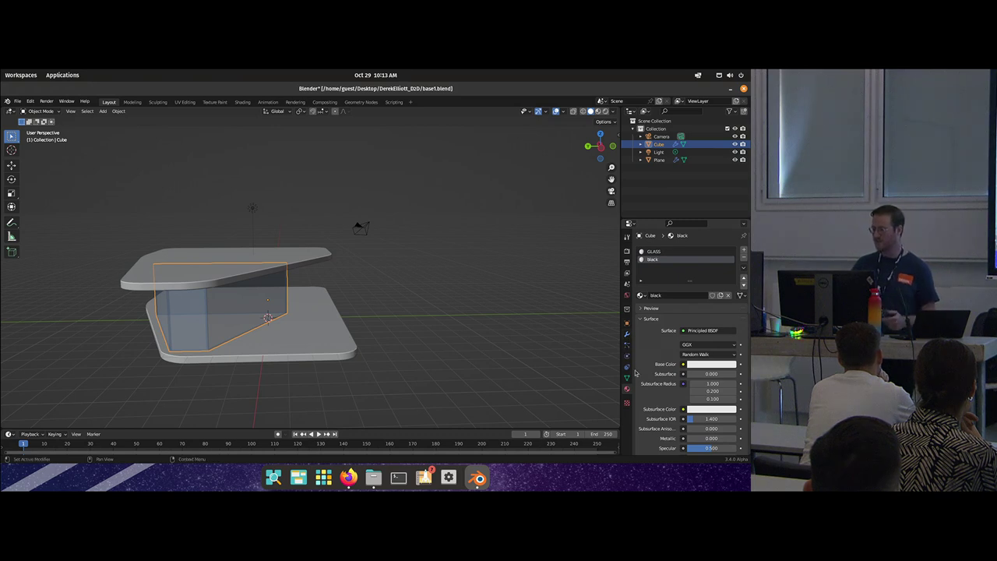
Step: Set the black material's viewport display color to black
{"action": "scroll", "coordinate": [644, 370], "scroll_direction": "down", "scroll_amount": 15}
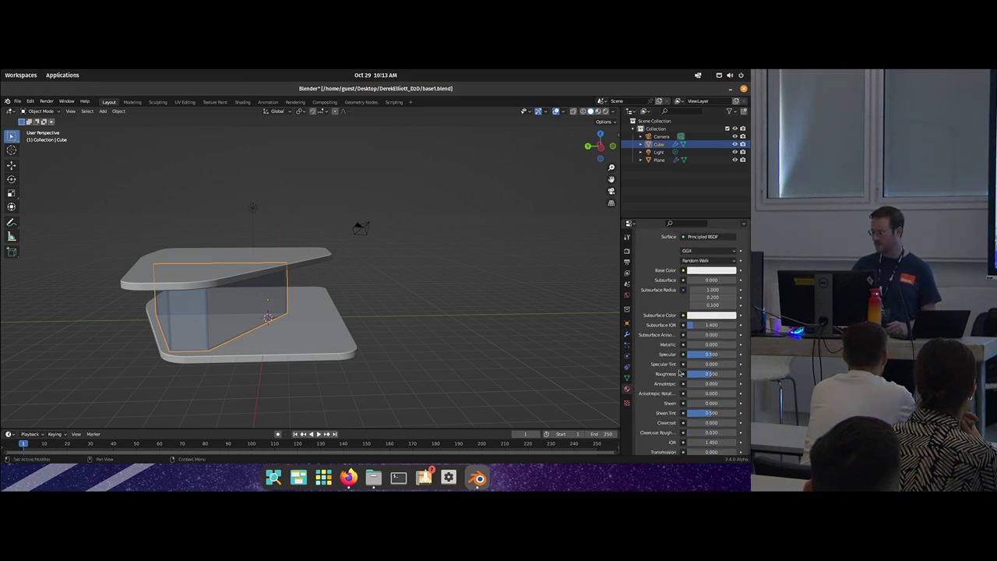
{"action": "left_click", "coordinate": [698, 341]}
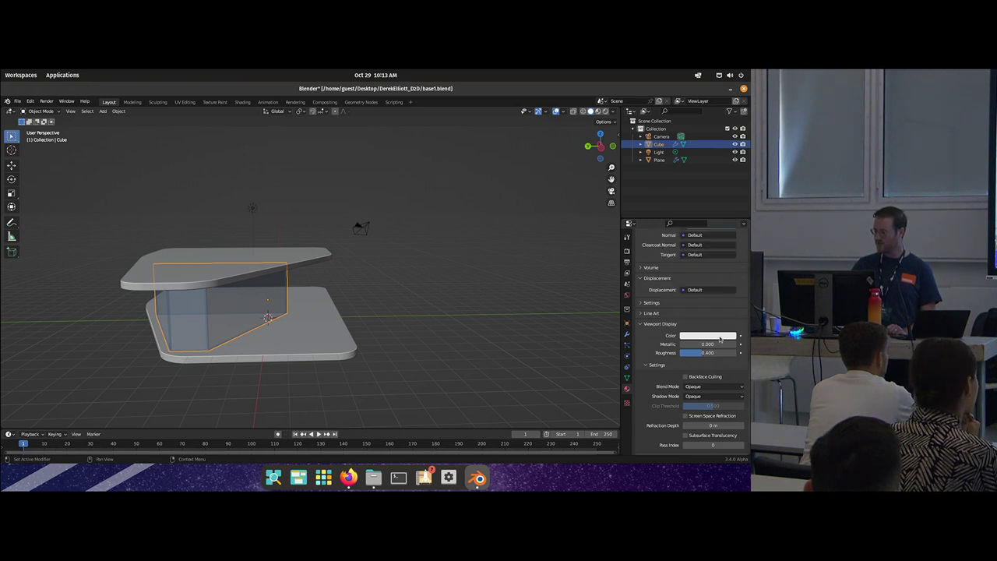
{"action": "left_click", "coordinate": [716, 335]}
{"action": "left_click_drag", "start_coordinate": [732, 281], "coordinate": [732, 289]}
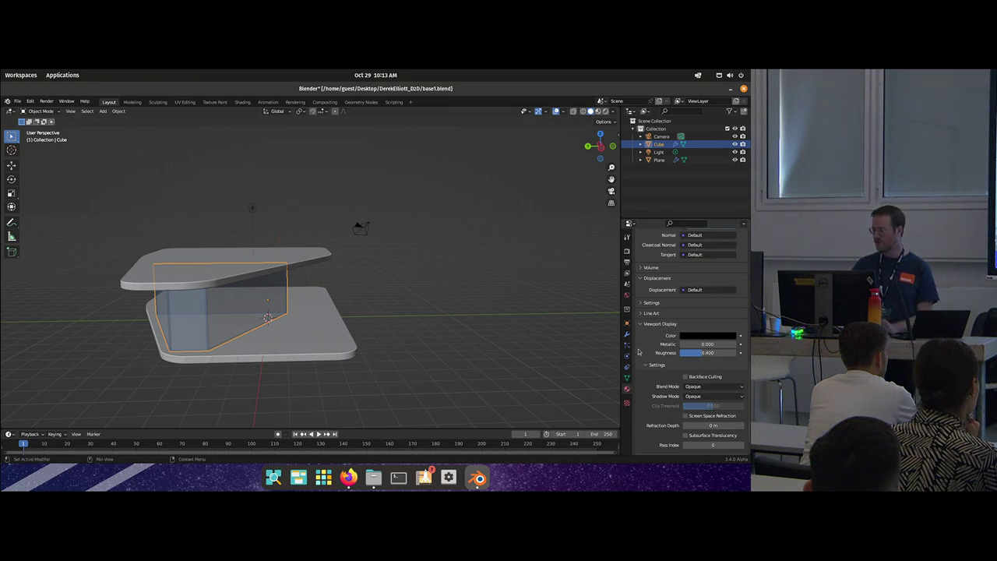
Step: Set the Wireframe modifier's material offset to 1 on the glass wall block
{"action": "scroll", "coordinate": [662, 352], "scroll_direction": "up", "scroll_amount": 3}
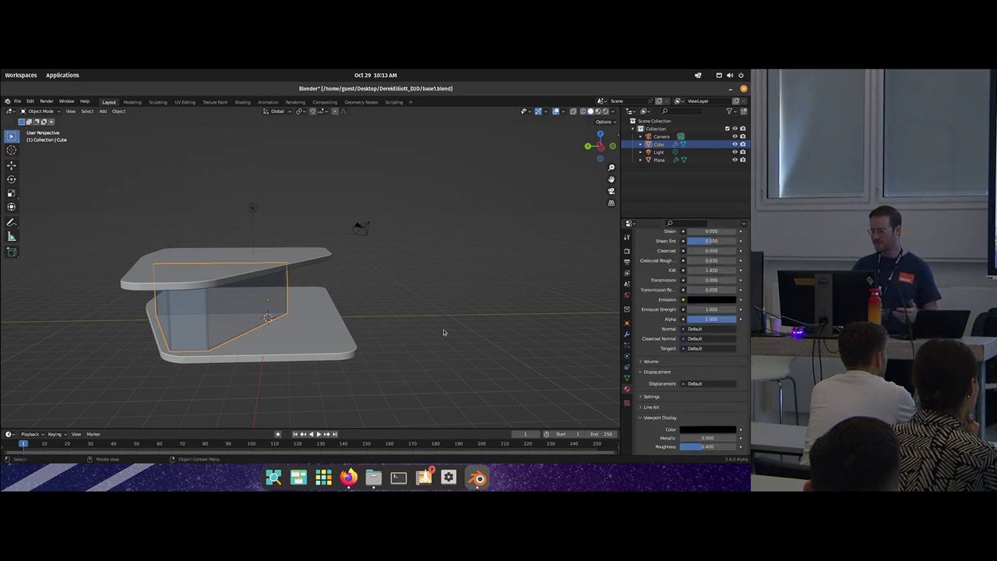
{"action": "scroll", "coordinate": [649, 382], "scroll_direction": "up", "scroll_amount": 10}
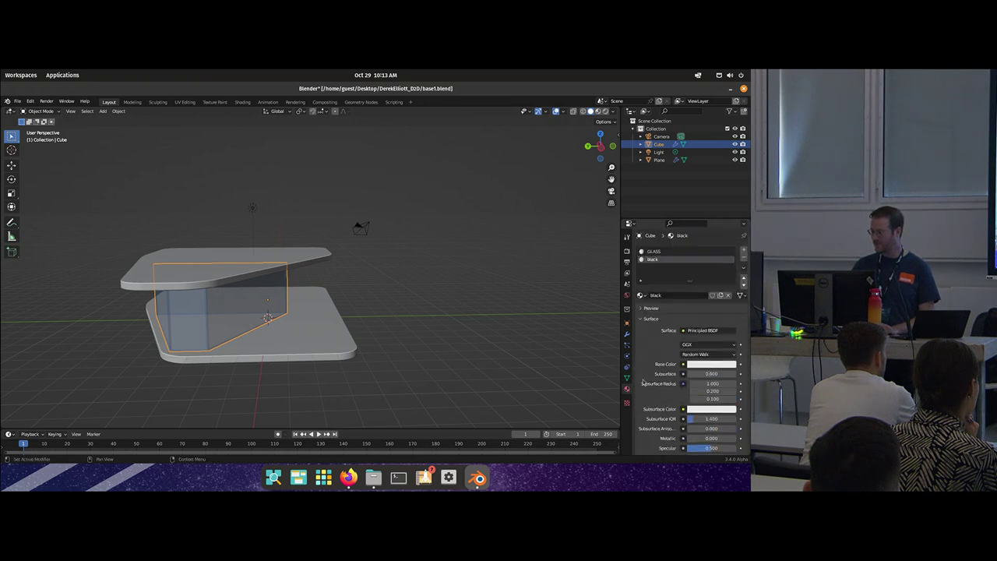
{"action": "scroll", "coordinate": [667, 321], "scroll_direction": "down", "scroll_amount": 15}
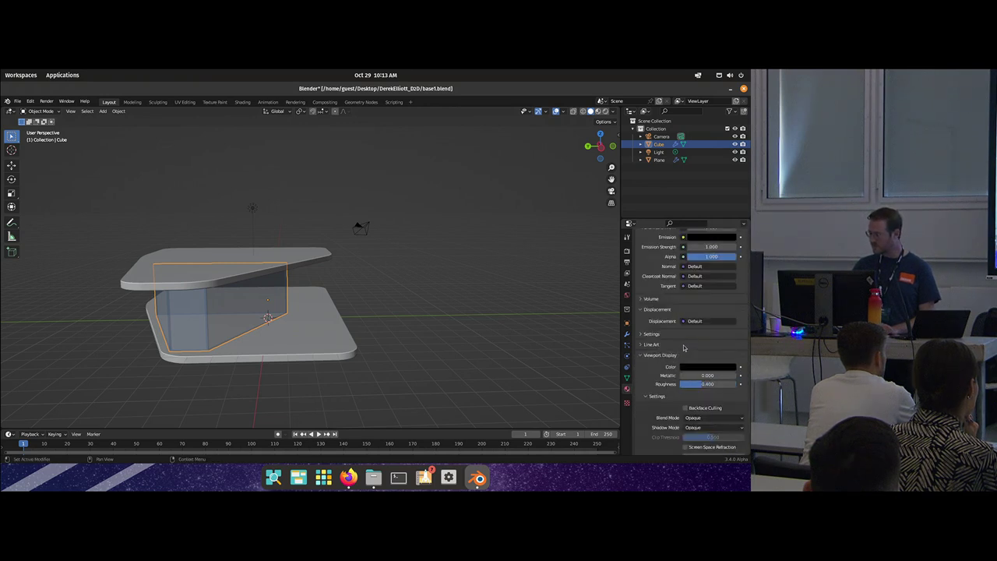
{"action": "left_click", "coordinate": [627, 334]}
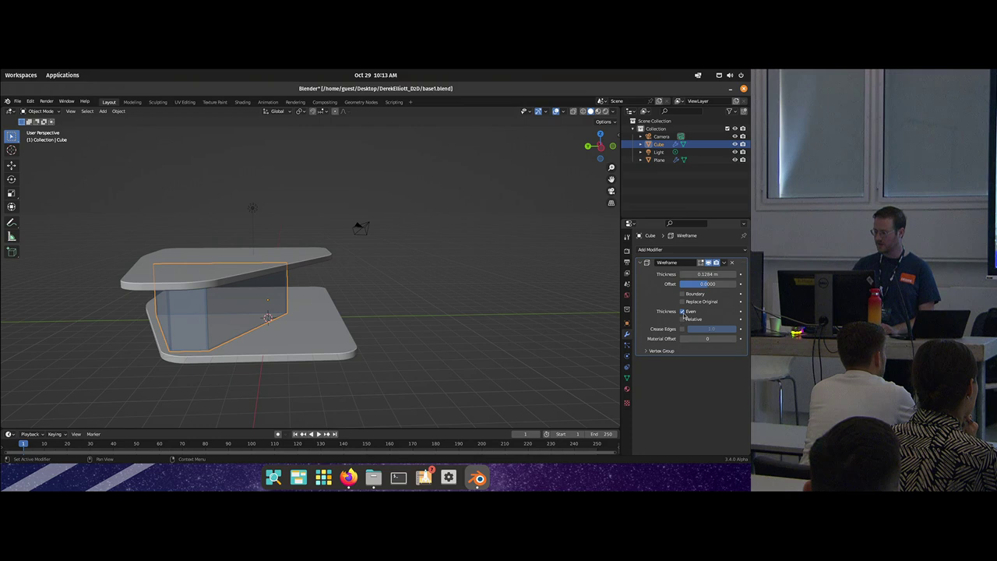
{"action": "left_click", "coordinate": [734, 341]}
Step: Show the Wireframe modifier in Edit Mode and add a centered vertical loop cut through the glass wall block's long sides
{"action": "left_click_drag", "start_coordinate": [409, 317], "coordinate": [258, 341]}
{"action": "left_click", "coordinate": [418, 309]}
{"action": "left_click", "coordinate": [299, 300]}
{"action": "key", "text": "Tab"}
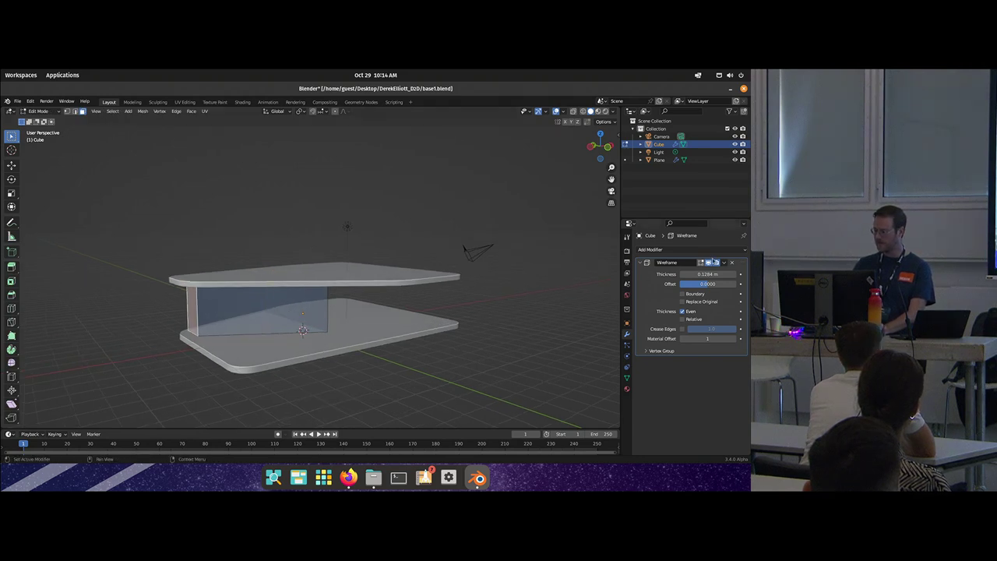
{"action": "left_click_drag", "start_coordinate": [313, 331], "coordinate": [197, 332]}
{"action": "key", "text": "ctrl+r"}
{"action": "left_click", "coordinate": [258, 354]}
{"action": "right_click", "coordinate": [269, 350]}
{"action": "key", "text": "Tab"}
{"action": "key", "text": "Tab"}
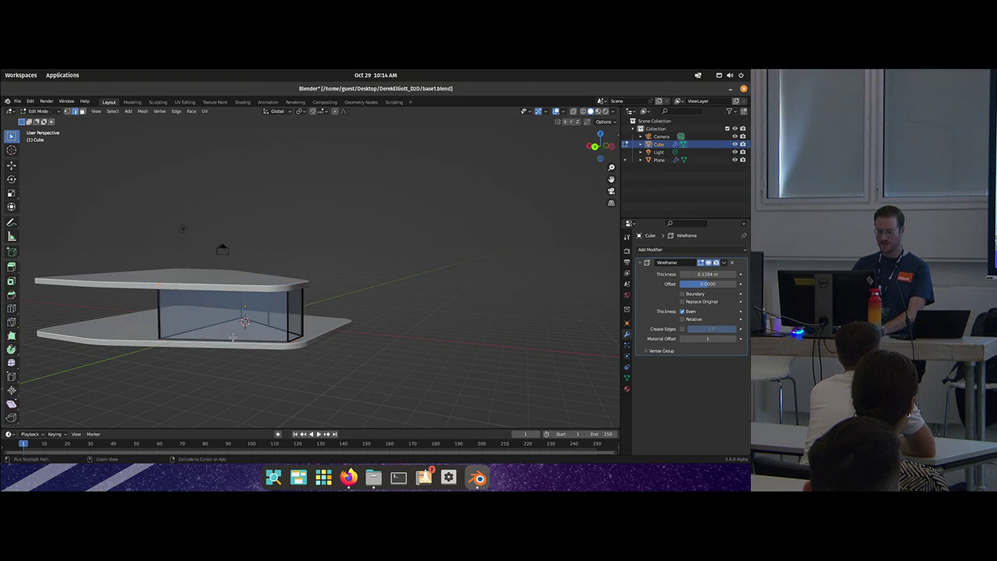
{"action": "left_click_drag", "start_coordinate": [223, 339], "coordinate": [239, 327]}
{"action": "left_click", "coordinate": [235, 355]}
{"action": "left_click", "coordinate": [259, 343]}
{"action": "left_click_drag", "start_coordinate": [303, 365], "coordinate": [273, 366]}
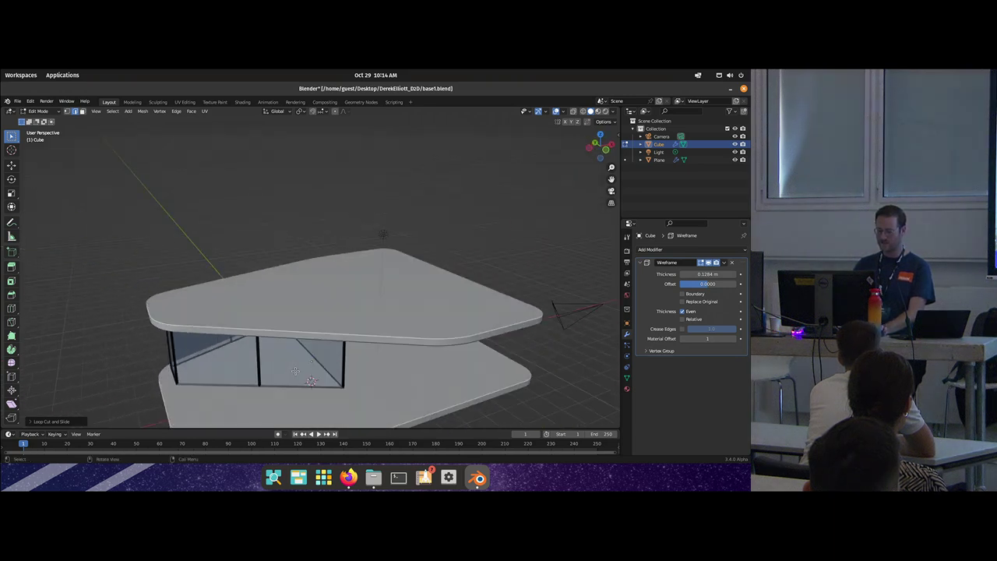
Step: Delete the glass wall block's face on the open side of the slab and return to Object Mode
{"action": "left_click_drag", "start_coordinate": [363, 397], "coordinate": [270, 361]}
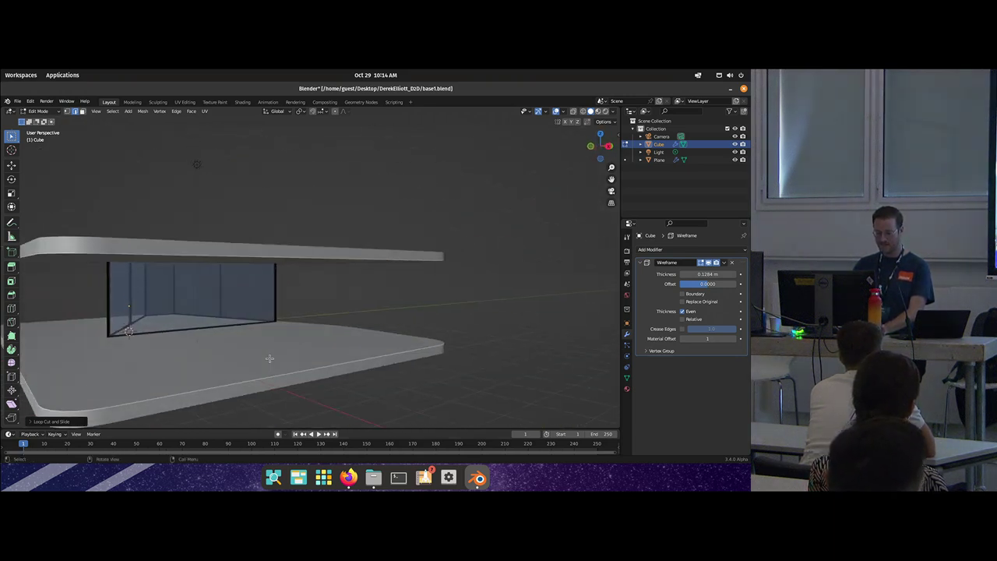
{"action": "key", "text": "3"}
{"action": "left_click", "coordinate": [212, 296]}
{"action": "left_click_drag", "start_coordinate": [212, 296], "coordinate": [379, 306]}
{"action": "key", "text": "x"}
{"action": "left_click", "coordinate": [218, 305]}
{"action": "key", "text": "Tab"}
{"action": "scroll", "coordinate": [307, 322], "scroll_direction": "down", "scroll_amount": 4}
Step: Duplicate the slab object in place
{"action": "left_click", "coordinate": [336, 364]}
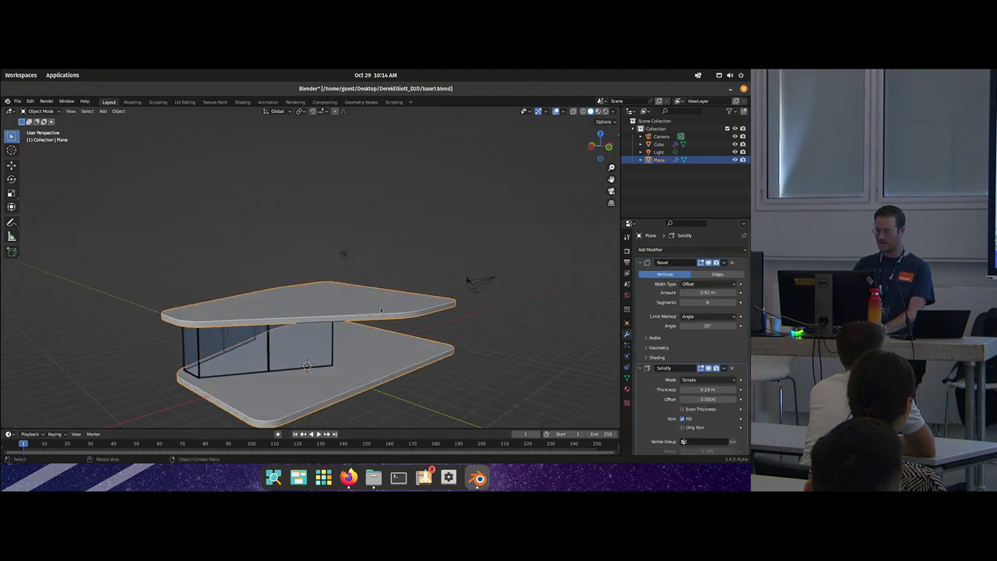
{"action": "key", "text": "shift+d"}
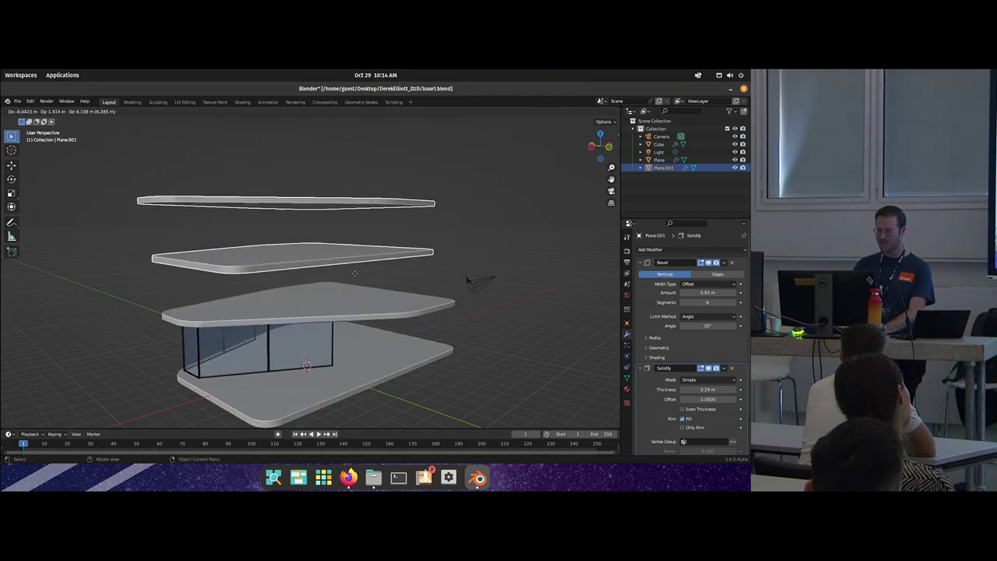
{"action": "right_click", "coordinate": [349, 275]}
{"action": "left_click_drag", "start_coordinate": [349, 275], "coordinate": [349, 276]}
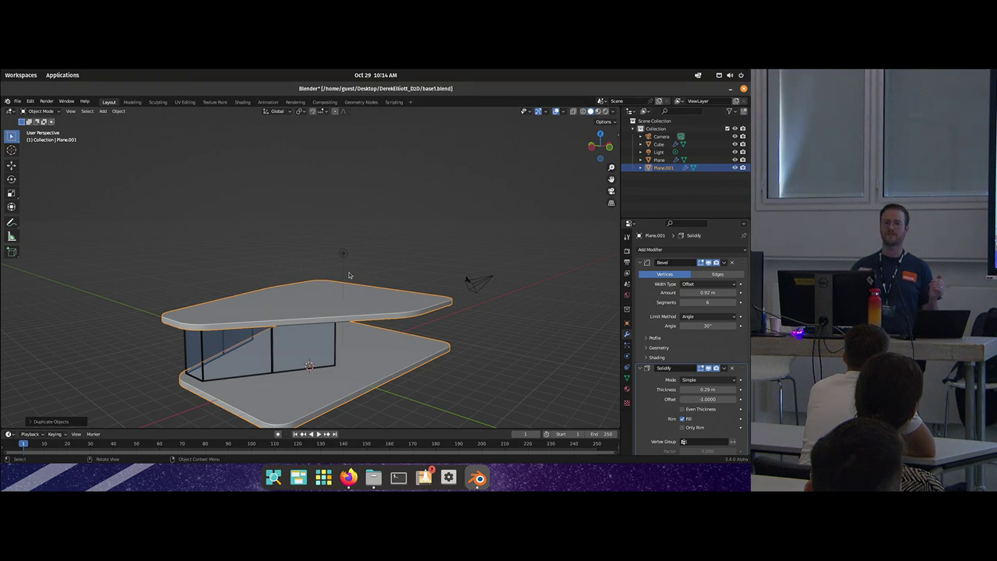
Step: In the duplicate, remove the lower slab's geometry while keeping the dividing edge across the upper slab
{"action": "key", "text": "Tab"}
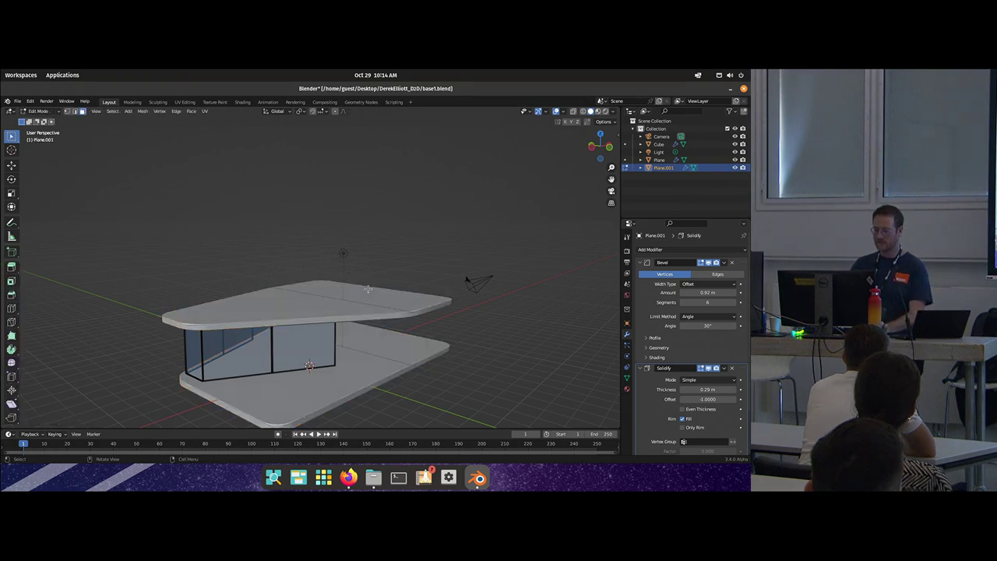
{"action": "left_click_drag", "start_coordinate": [349, 318], "coordinate": [352, 308]}
{"action": "left_click", "coordinate": [353, 305]}
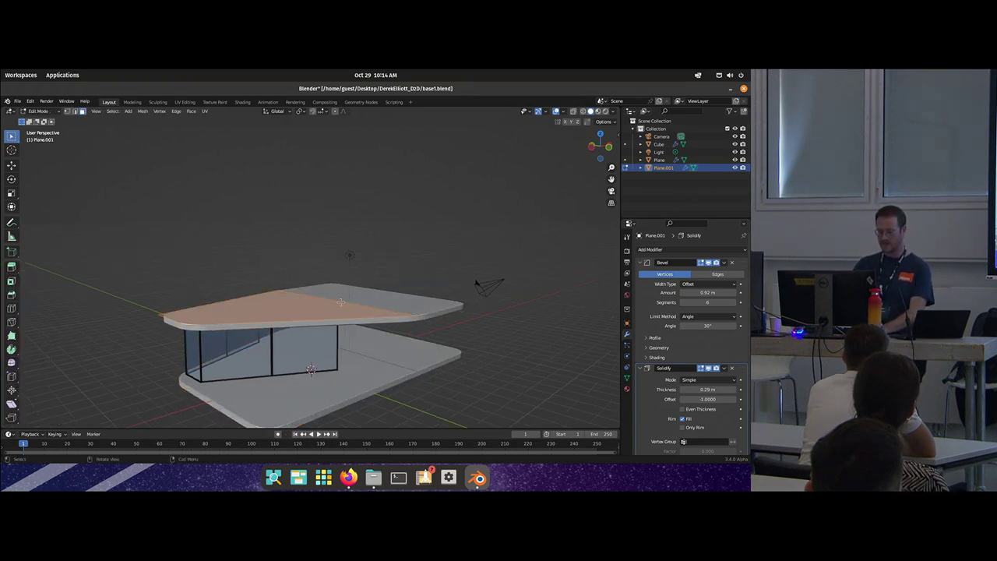
{"action": "left_click", "coordinate": [349, 296]}
{"action": "left_click_drag", "start_coordinate": [341, 303], "coordinate": [341, 318]}
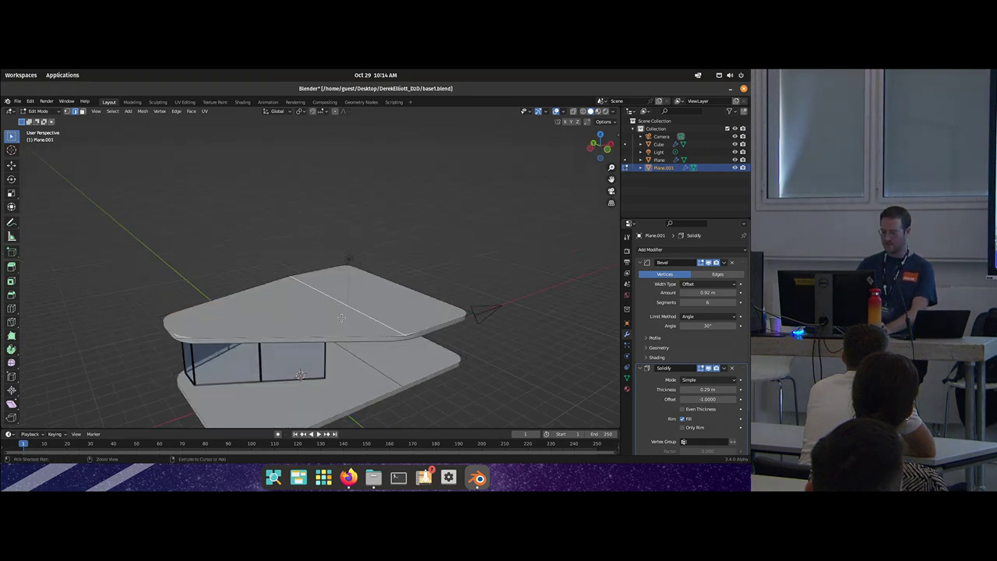
{"action": "key", "text": "a"}
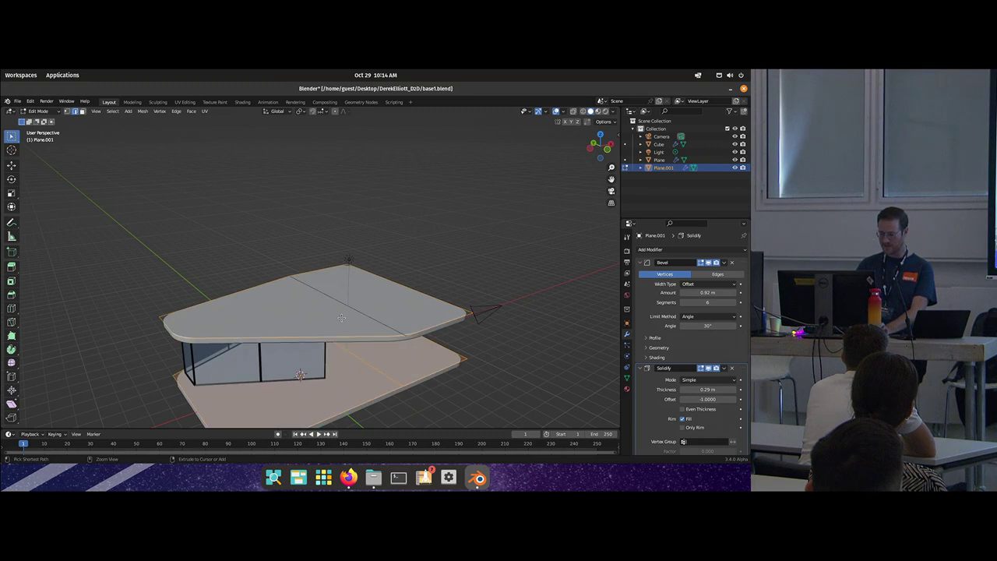
{"action": "key", "text": "x"}
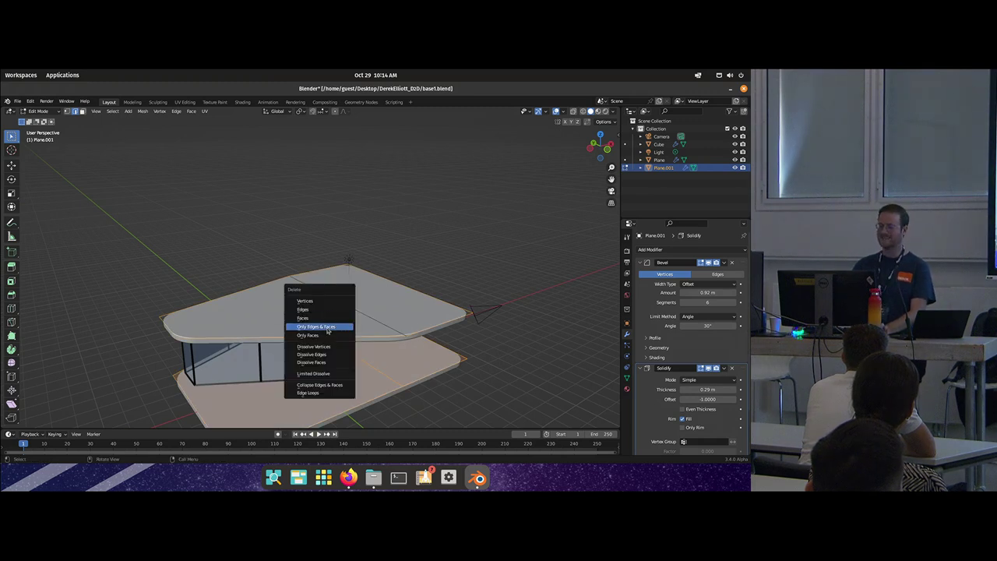
{"action": "left_click", "coordinate": [327, 328]}
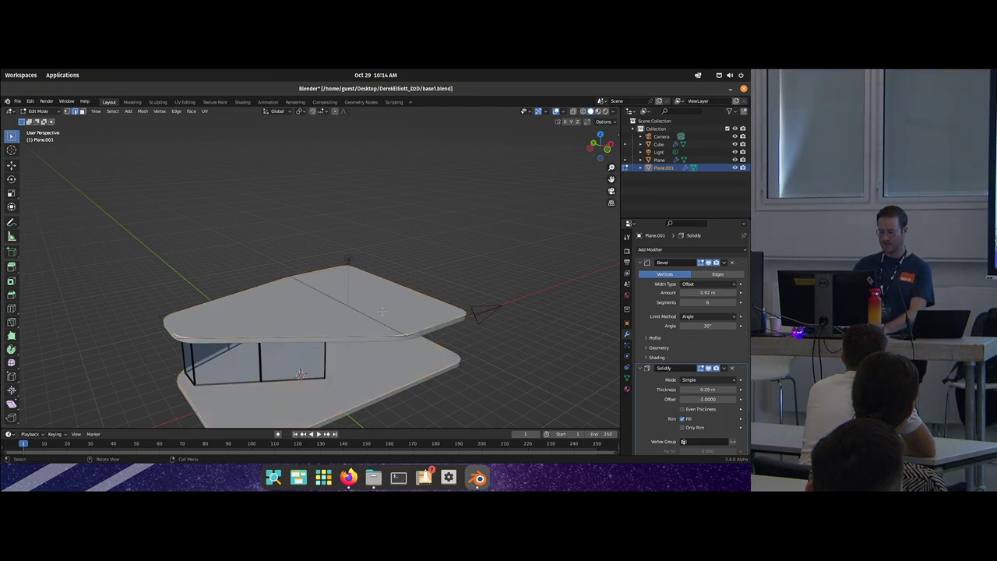
Step: Extrude the upper slab's dividing edge down along Z to the lower slab to form a wall
{"action": "left_click_drag", "start_coordinate": [382, 312], "coordinate": [397, 295]}
{"action": "key", "text": "e"}
{"action": "key", "text": "z"}
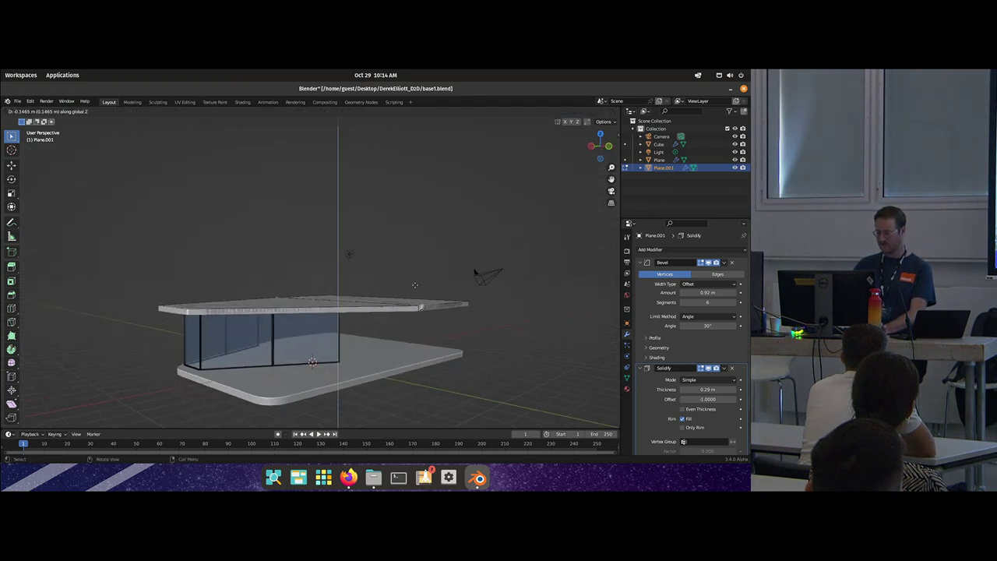
{"action": "left_click", "coordinate": [420, 322]}
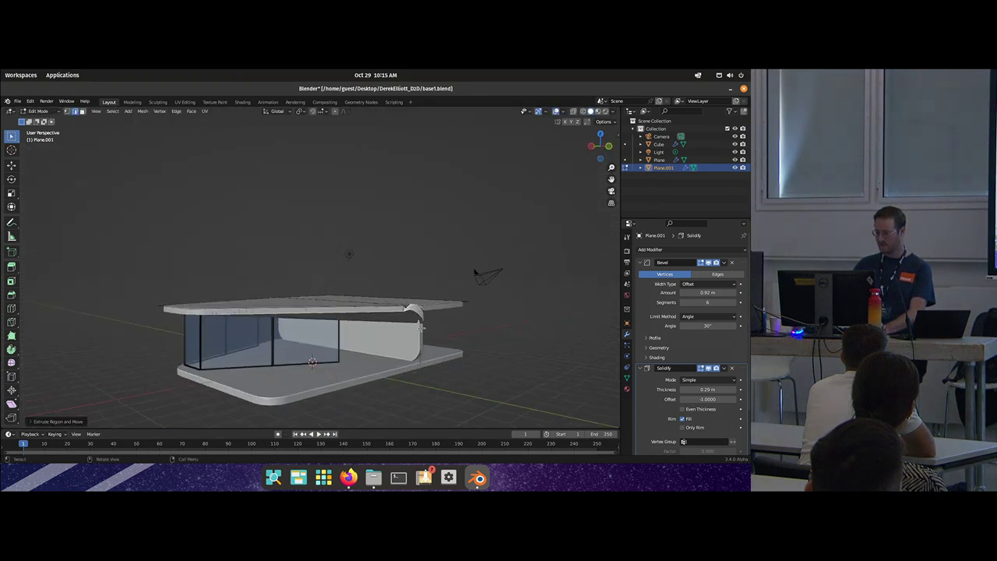
Step: Delete the two leftover upper slab faces from the duplicate and switch its Bevel modifier to Edges
{"action": "left_click_drag", "start_coordinate": [423, 326], "coordinate": [399, 320]}
{"action": "key", "text": "3"}
{"action": "left_click", "coordinate": [392, 303]}
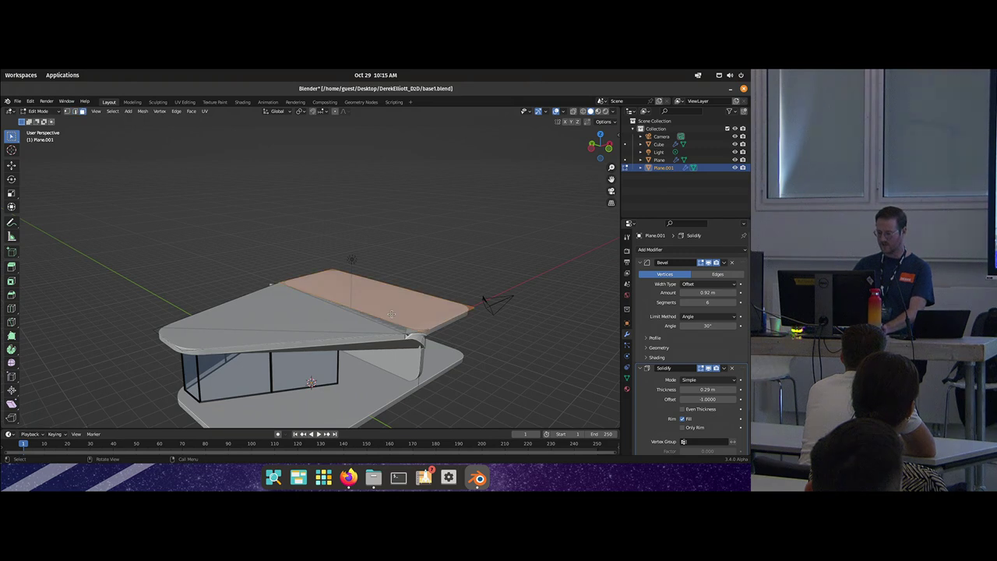
{"action": "left_click", "coordinate": [305, 327], "text": "shift"}
{"action": "key", "text": "x"}
{"action": "left_click", "coordinate": [304, 325]}
{"action": "left_click_drag", "start_coordinate": [355, 333], "coordinate": [378, 335]}
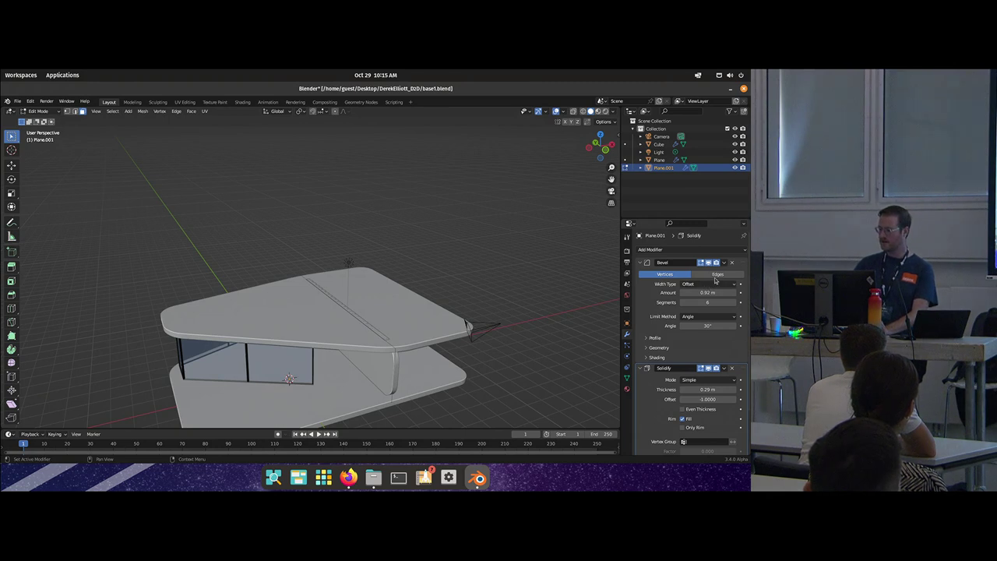
{"action": "left_click", "coordinate": [717, 275]}
Step: Move the new wall's top edge along Z to meet the upper slab
{"action": "left_click_drag", "start_coordinate": [574, 314], "coordinate": [407, 309]}
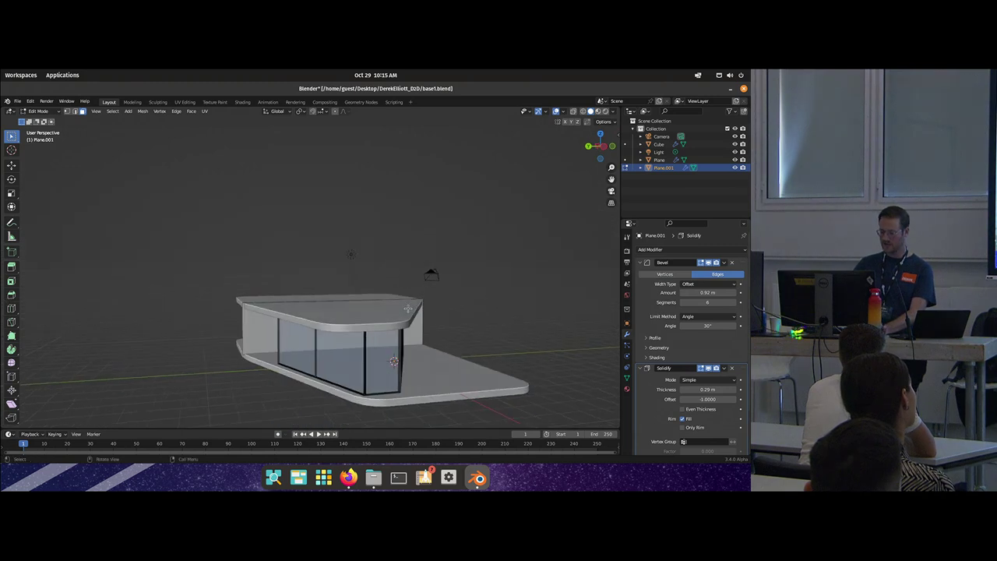
{"action": "left_click_drag", "start_coordinate": [328, 300], "coordinate": [366, 287]}
{"action": "key", "text": "2"}
{"action": "left_click", "coordinate": [339, 296]}
{"action": "key", "text": "g"}
{"action": "key", "text": "z"}
{"action": "left_click", "coordinate": [363, 293]}
Step: Extrude the wall's vertical end edge along X to form a perpendicular panel
{"action": "left_click", "coordinate": [264, 350]}
{"action": "mouse_move", "coordinate": [263, 349]}
{"action": "left_mouse_down"}
{"action": "mouse_move", "coordinate": [281, 343]}
{"action": "mouse_move", "coordinate": [261, 351]}
{"action": "left_mouse_up"}
{"action": "key", "text": "g"}
{"action": "key", "text": "x"}
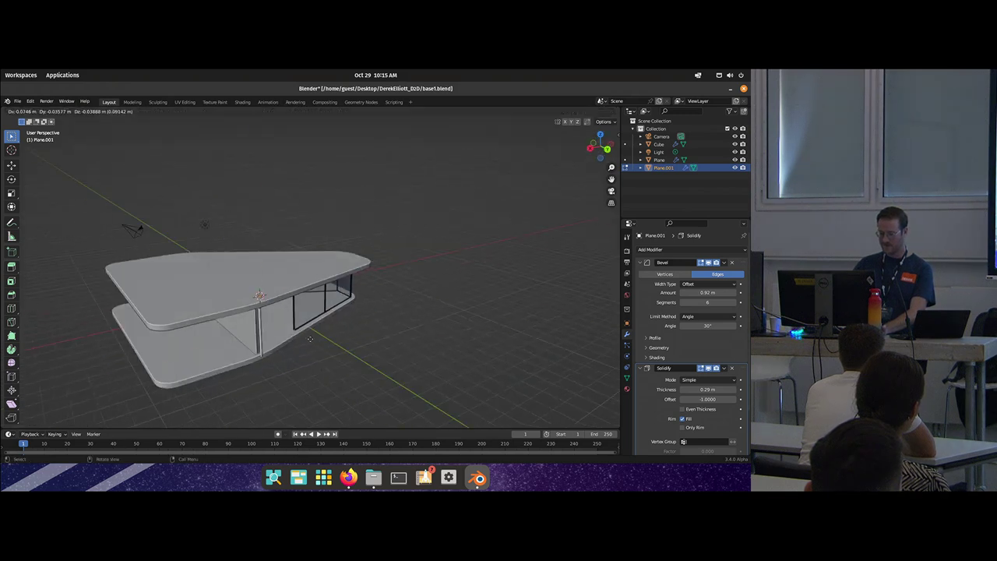
{"action": "left_click", "coordinate": [221, 363]}
Step: Reposition the perpendicular wall panel along Y beneath the upper slab
{"action": "left_click_drag", "start_coordinate": [226, 354], "coordinate": [305, 341]}
{"action": "key", "text": "3"}
{"action": "left_click", "coordinate": [226, 341]}
{"action": "key", "text": "g"}
{"action": "key", "text": "y"}
{"action": "left_click", "coordinate": [269, 338]}
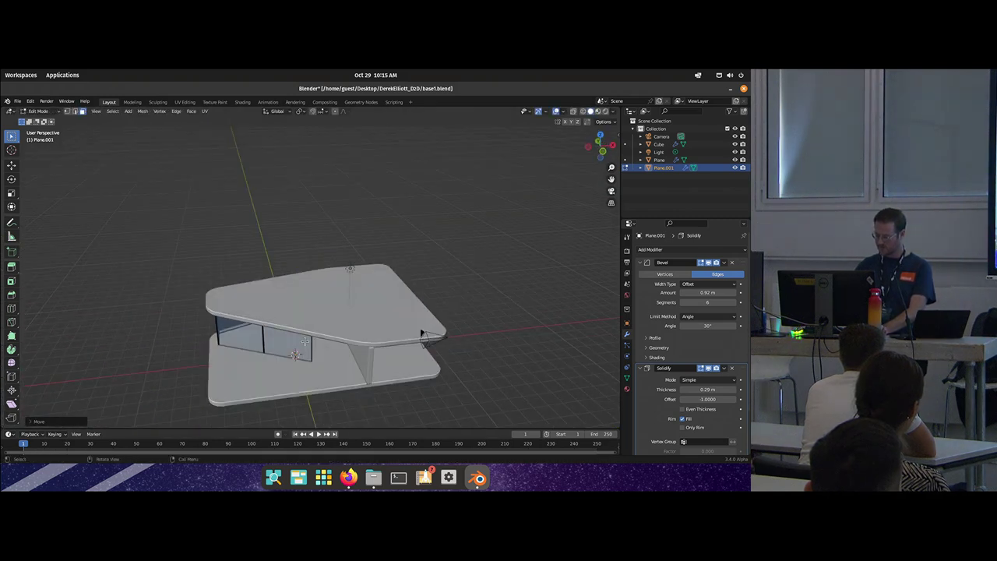
{"action": "key", "text": "KP_7"}
{"action": "left_click_drag", "start_coordinate": [368, 354], "coordinate": [371, 293]}
{"action": "key", "text": "g"}
{"action": "key", "text": "x"}
{"action": "key", "text": "y"}
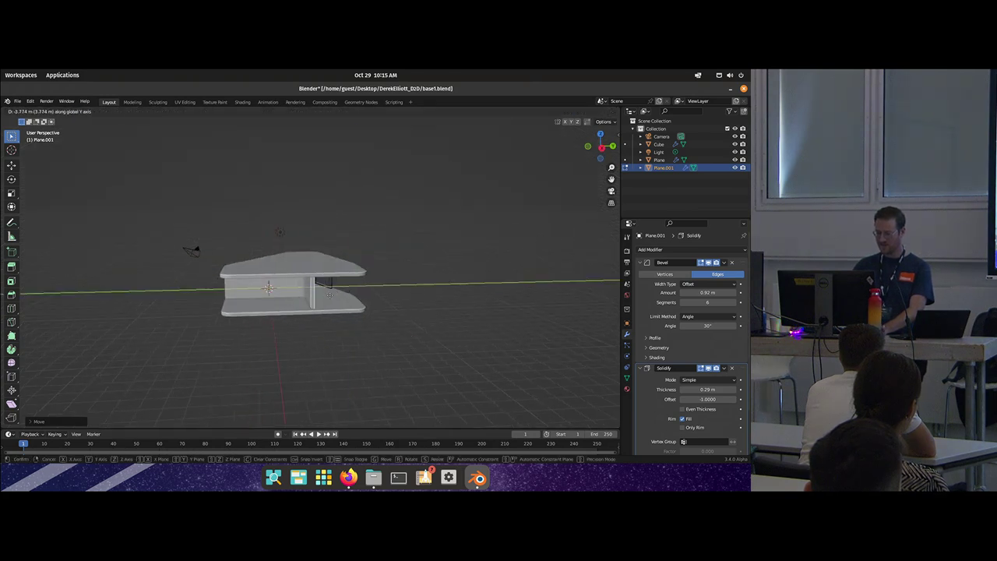
{"action": "left_click", "coordinate": [323, 294]}
{"action": "left_click_drag", "start_coordinate": [299, 306], "coordinate": [323, 317]}
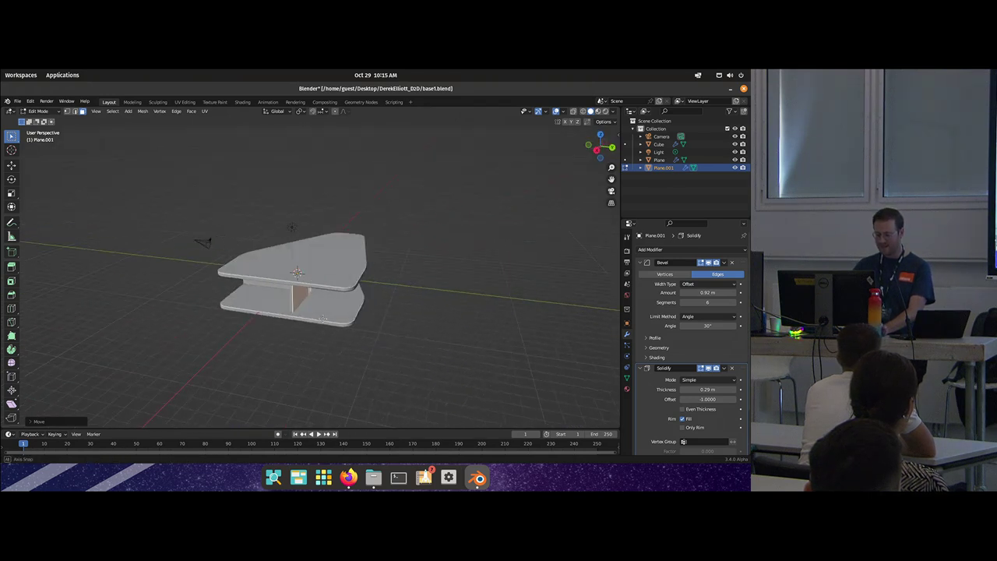
Step: Duplicate the perpendicular wall panel along Y to add a second parallel panel
{"action": "key", "text": "shift+d"}
{"action": "key", "text": "y"}
{"action": "left_click", "coordinate": [363, 330]}
Step: Extend the long wall's end edge about 4.7 m along Y beyond the upper slab
{"action": "left_click_drag", "start_coordinate": [389, 326], "coordinate": [416, 318]}
{"action": "key", "text": "2"}
{"action": "key", "text": "shift+d"}
{"action": "key", "text": "z"}
{"action": "right_click", "coordinate": [397, 336]}
{"action": "key", "text": "g"}
{"action": "key", "text": "y"}
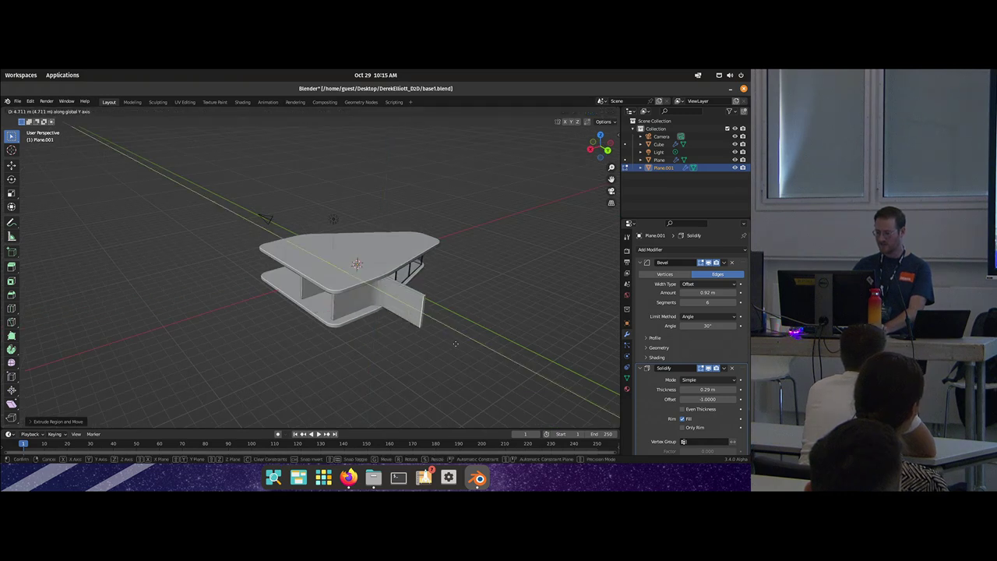
{"action": "left_click", "coordinate": [456, 344]}
Step: Extrude the lower slab's edge about 4.7 m along Y to extend the floor beneath the lengthened wall
{"action": "key", "text": "Tab"}
{"action": "left_click", "coordinate": [351, 324]}
{"action": "key", "text": "Tab"}
{"action": "left_click_drag", "start_coordinate": [355, 328], "coordinate": [367, 335]}
{"action": "left_click", "coordinate": [364, 329]}
{"action": "key", "text": "e"}
{"action": "key", "text": "y"}
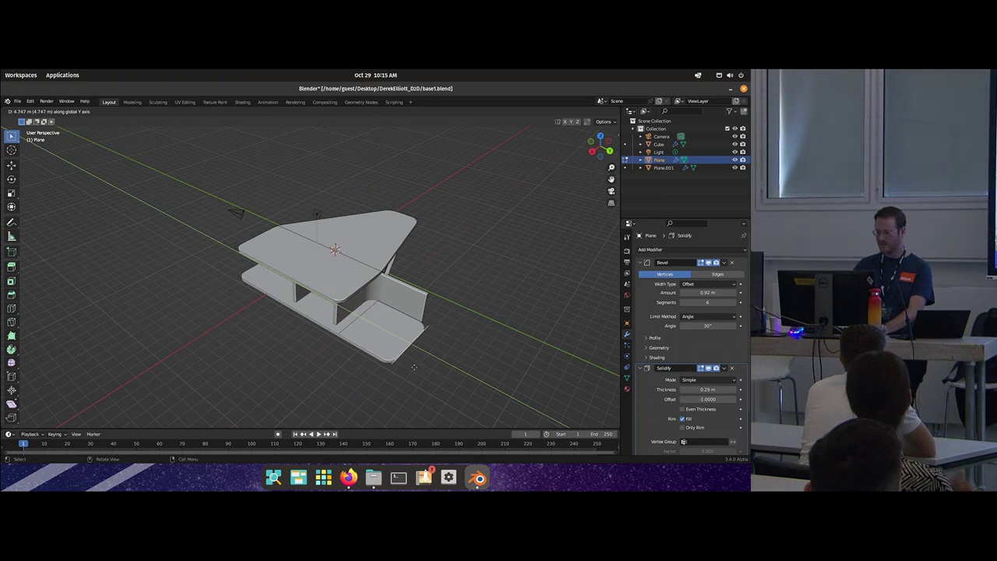
{"action": "left_click", "coordinate": [414, 367]}
{"action": "key", "text": "Tab"}
Step: Extend the edge of a wall in the wall object about 5.6 m along Y toward the lower slab's rim
{"action": "left_click_drag", "start_coordinate": [403, 367], "coordinate": [406, 344]}
{"action": "key", "text": "Tab"}
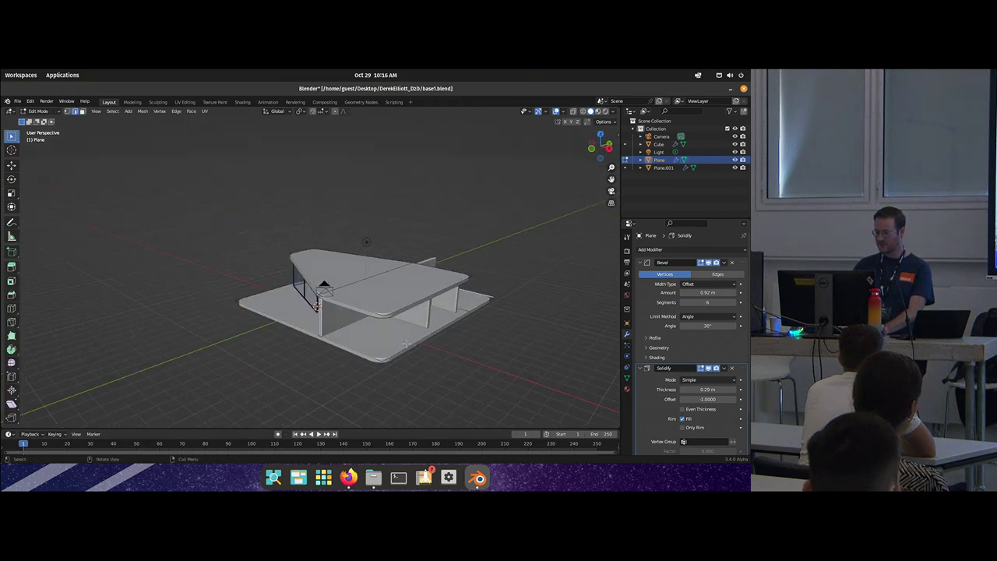
{"action": "key", "text": "Tab"}
{"action": "left_click", "coordinate": [424, 324]}
{"action": "key", "text": "Tab"}
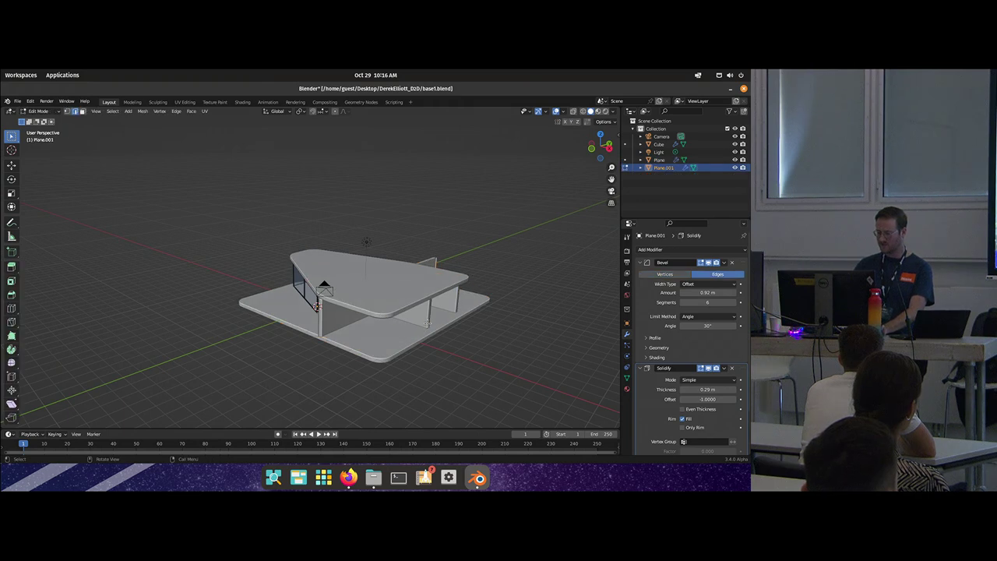
{"action": "key", "text": "g"}
{"action": "key", "text": "y"}
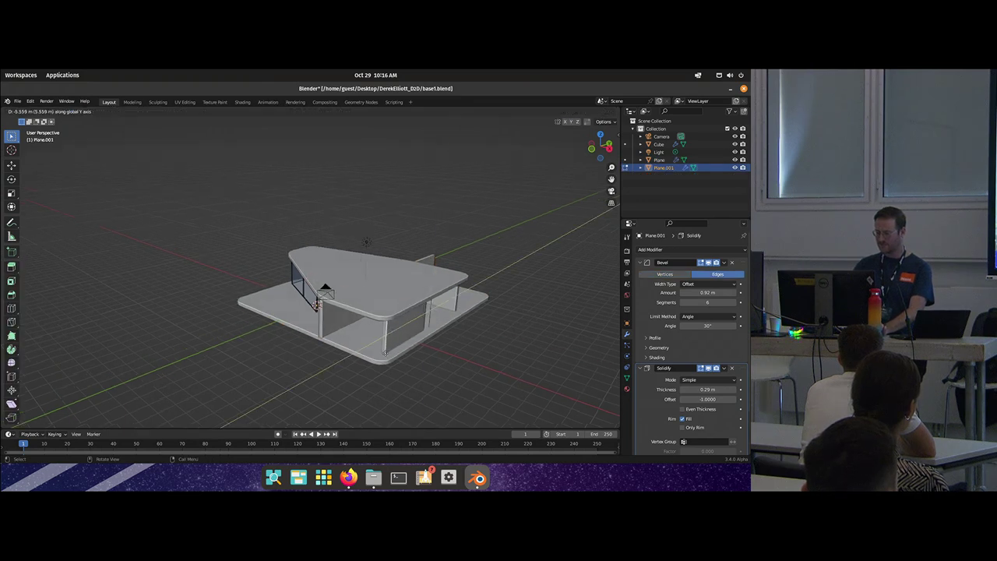
{"action": "left_click", "coordinate": [394, 352]}
{"action": "key", "text": "Tab"}
Step: Duplicate the upper slab's faces straight up along Z to form a third slab above it
{"action": "left_click_drag", "start_coordinate": [394, 353], "coordinate": [383, 266]}
{"action": "left_click", "coordinate": [382, 266]}
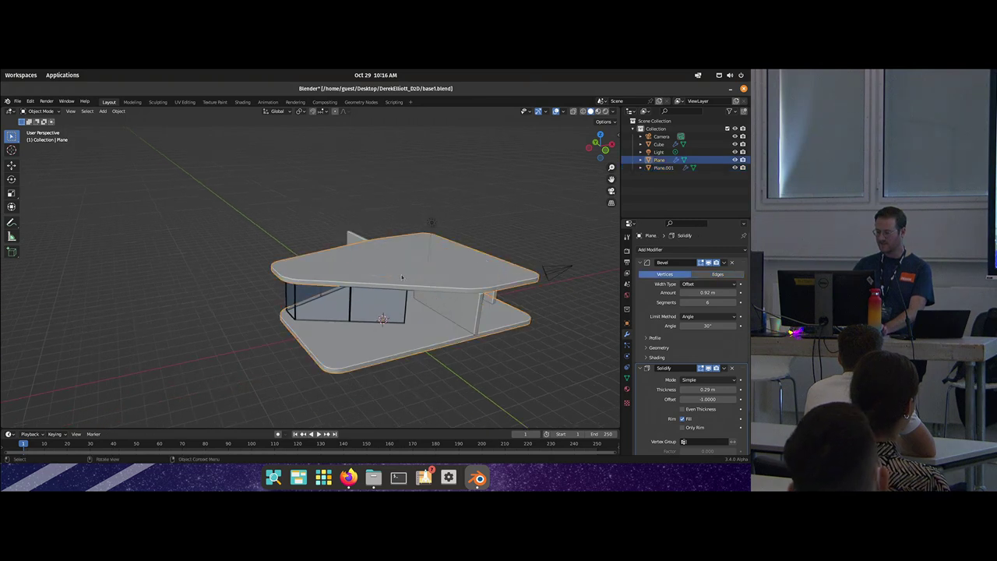
{"action": "key", "text": "Tab"}
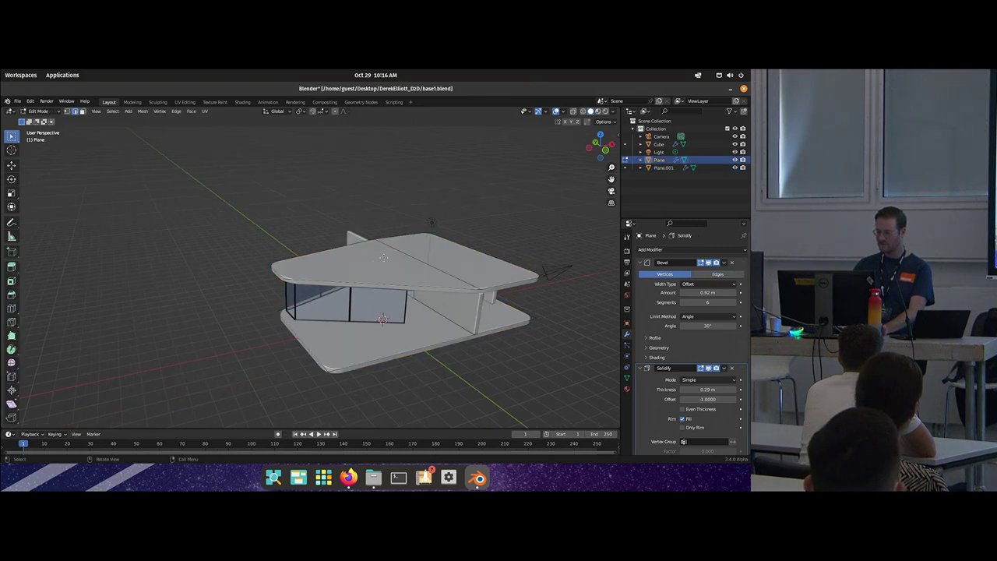
{"action": "left_click", "coordinate": [437, 250]}
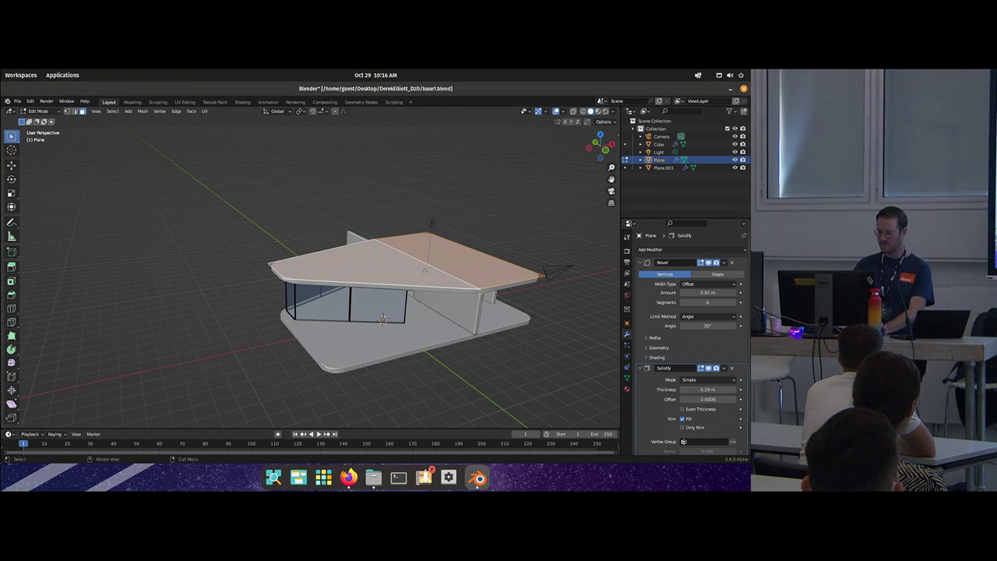
{"action": "key", "text": "e"}
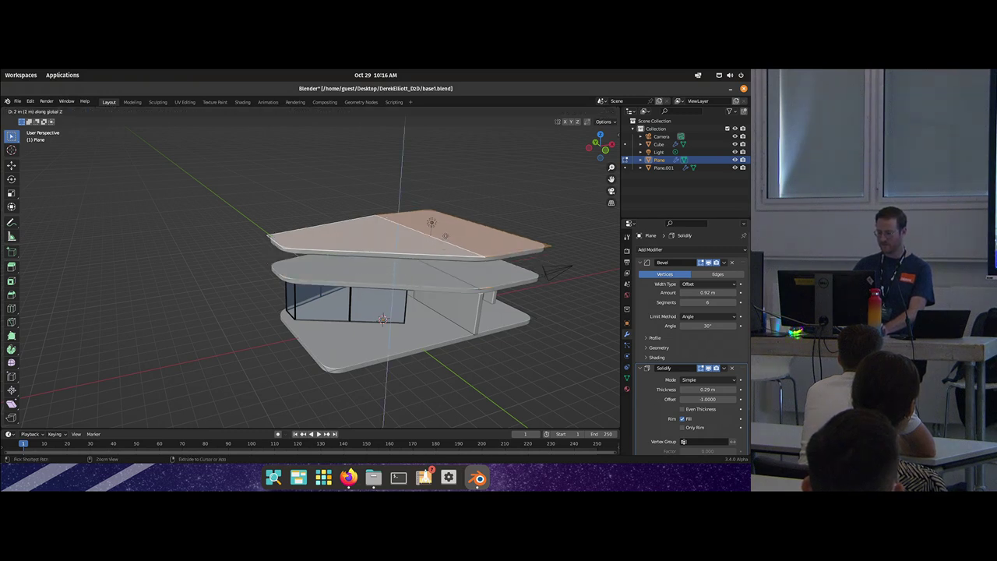
{"action": "left_click", "coordinate": [446, 224]}
Step: Move the long edge of the new top slab inward about 4.6 m along Y to narrow it
{"action": "left_click_drag", "start_coordinate": [447, 224], "coordinate": [516, 239]}
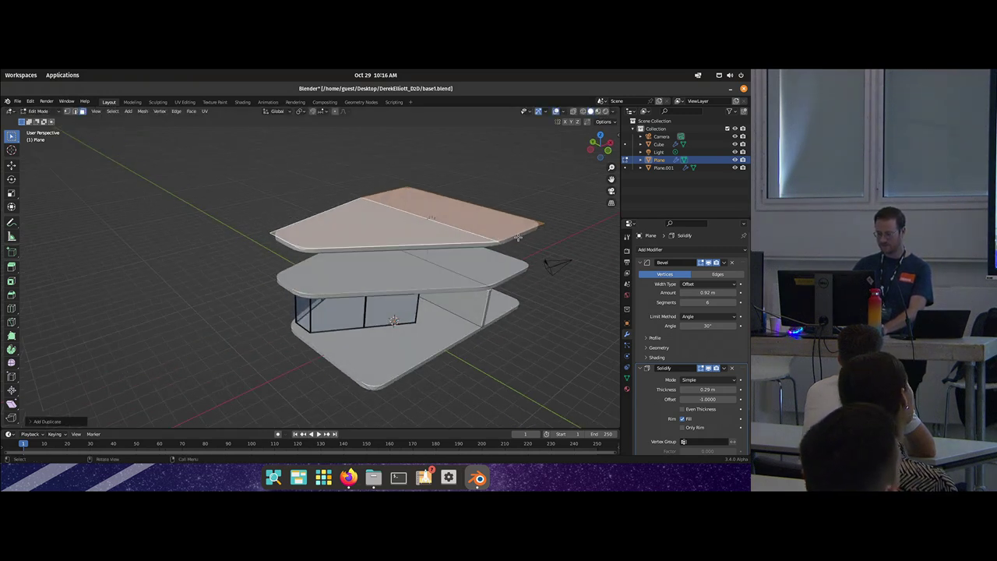
{"action": "key", "text": "2"}
{"action": "key", "text": "g"}
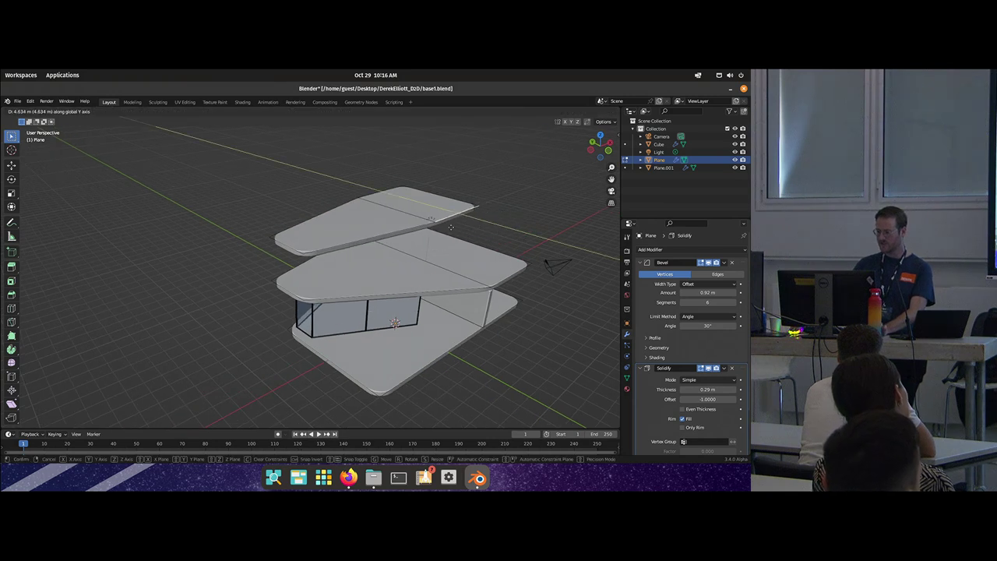
{"action": "left_click", "coordinate": [454, 228]}
{"action": "left_click_drag", "start_coordinate": [455, 228], "coordinate": [501, 220]}
{"action": "key", "text": "Tab"}
{"action": "left_click_drag", "start_coordinate": [414, 228], "coordinate": [274, 290]}
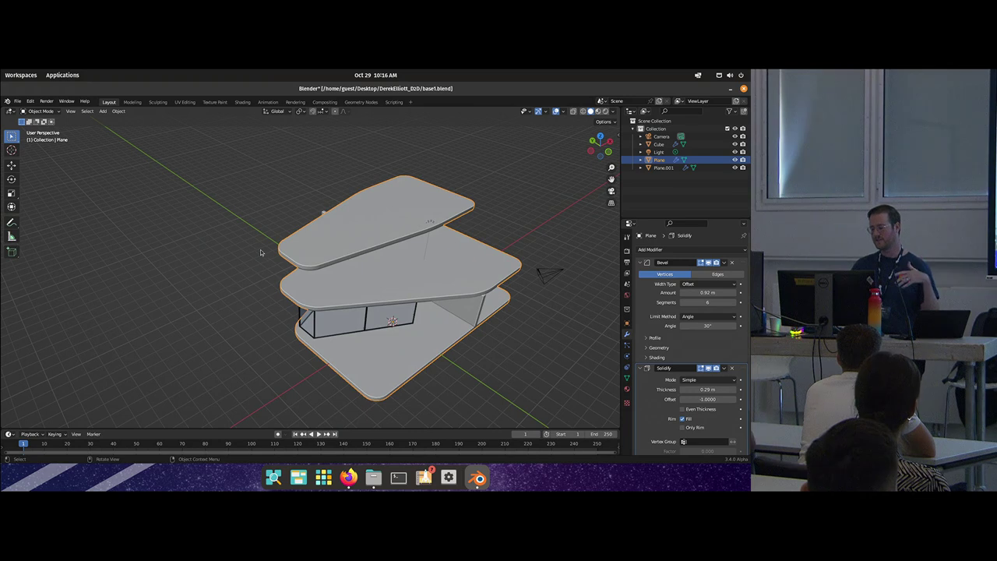
Step: Move the top slab's narrow end edge inward along X so it sits back from the slab below
{"action": "left_click_drag", "start_coordinate": [317, 246], "coordinate": [403, 271]}
{"action": "key", "text": "Tab"}
{"action": "key", "text": "g"}
{"action": "key", "text": "x"}
{"action": "left_click", "coordinate": [344, 269]}
{"action": "key", "text": "Tab"}
Step: Try to duplicate the framed glass wall as a separate object up along Z, and delete the copy
{"action": "left_click", "coordinate": [382, 308]}
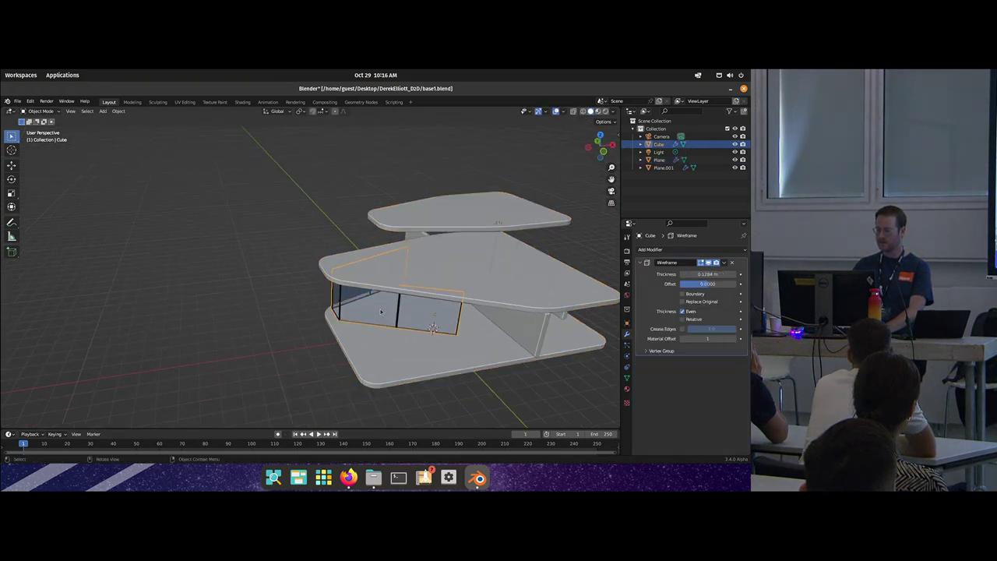
{"action": "key", "text": "KP_1"}
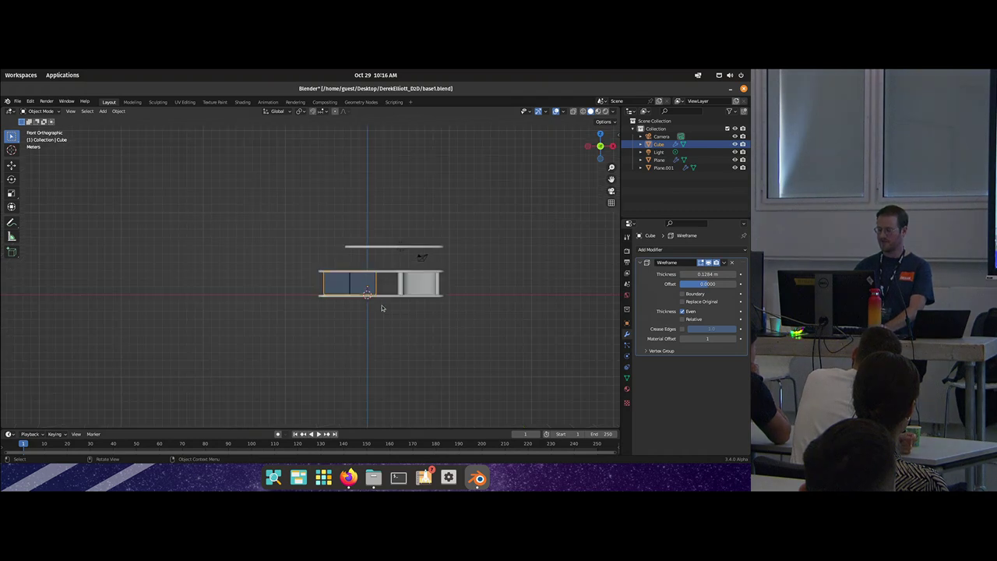
{"action": "scroll", "coordinate": [353, 236], "scroll_direction": "up", "scroll_amount": 4}
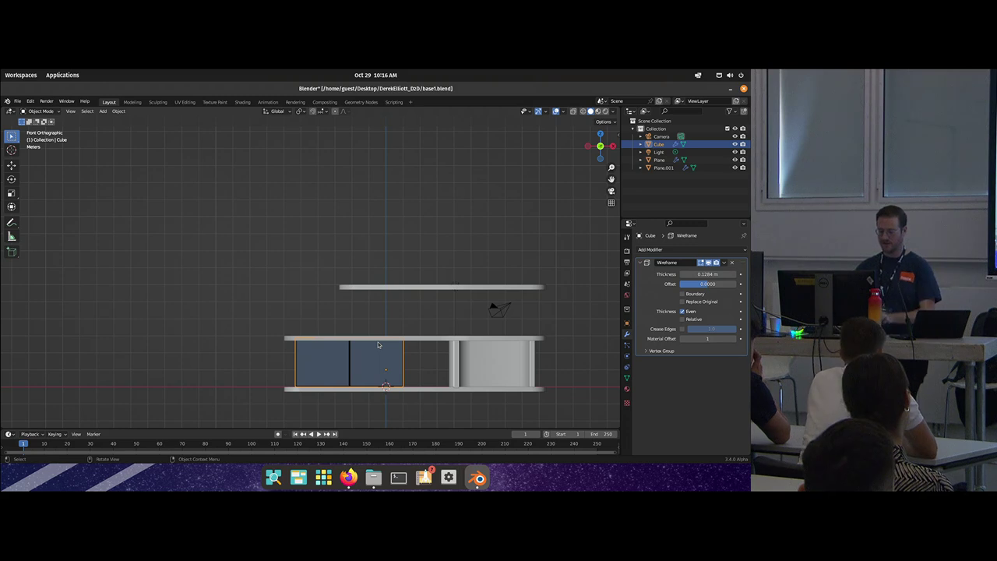
{"action": "key", "text": "shift+d"}
{"action": "key", "text": "z"}
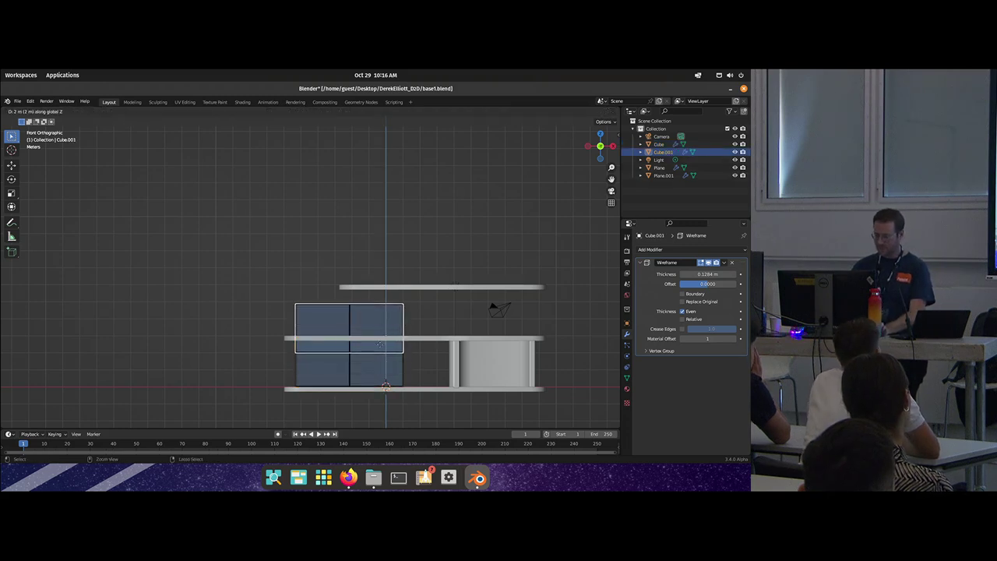
{"action": "left_click", "coordinate": [381, 334], "text": "ctrl"}
{"action": "left_click_drag", "start_coordinate": [381, 334], "coordinate": [307, 281]}
{"action": "key", "text": "x"}
{"action": "left_click", "coordinate": [307, 282]}
Step: Duplicate the glass wall geometry inside its own object 3 m up along Z for the upper level
{"action": "left_click", "coordinate": [307, 316]}
{"action": "key", "text": "Tab"}
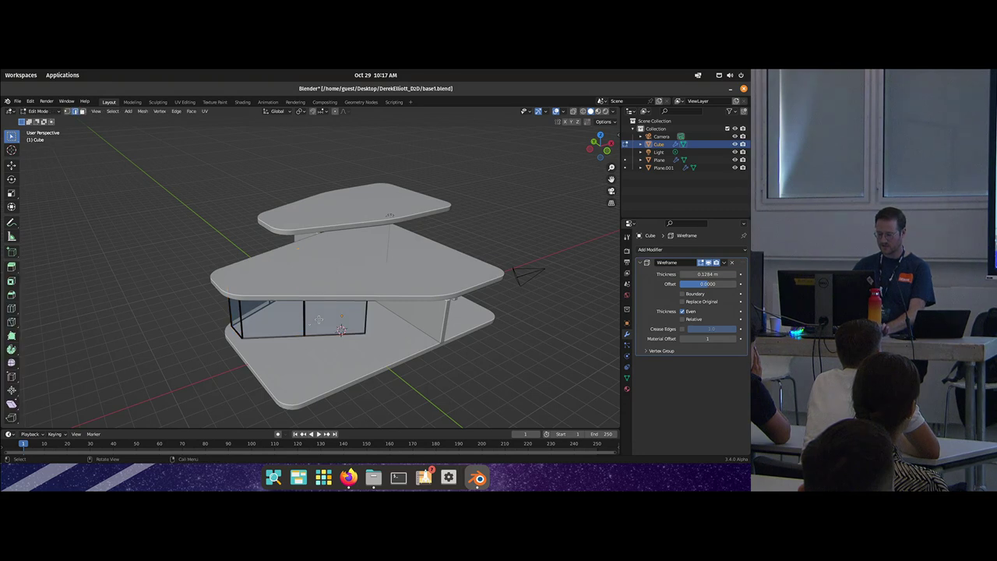
{"action": "key", "text": "shift+d"}
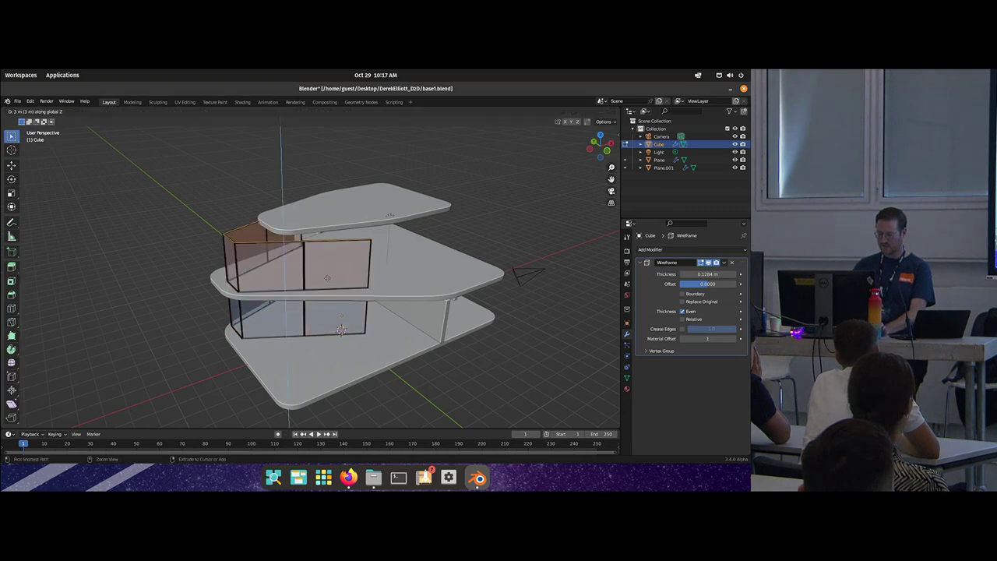
{"action": "left_click", "coordinate": [326, 275]}
Step: Shift the duplicated glass wall horizontally, keeping its height, so it stands beneath the top slab
{"action": "left_click_drag", "start_coordinate": [326, 274], "coordinate": [311, 301]}
{"action": "key", "text": "g"}
{"action": "key", "text": "shift+z"}
{"action": "left_click", "coordinate": [359, 284]}
Step: Delete the side faces of the upper glass wall, keeping only its narrow end panel
{"action": "key", "text": "3"}
{"action": "left_click", "coordinate": [325, 273]}
{"action": "left_click", "coordinate": [371, 276], "text": "shift"}
{"action": "left_click_drag", "start_coordinate": [371, 276], "coordinate": [423, 254]}
{"action": "key", "text": "x"}
{"action": "left_click", "coordinate": [253, 270]}
Step: Move the remaining upper glass end panel slightly along Y beneath the top slab's narrow end
{"action": "left_click", "coordinate": [321, 285]}
{"action": "key", "text": "g"}
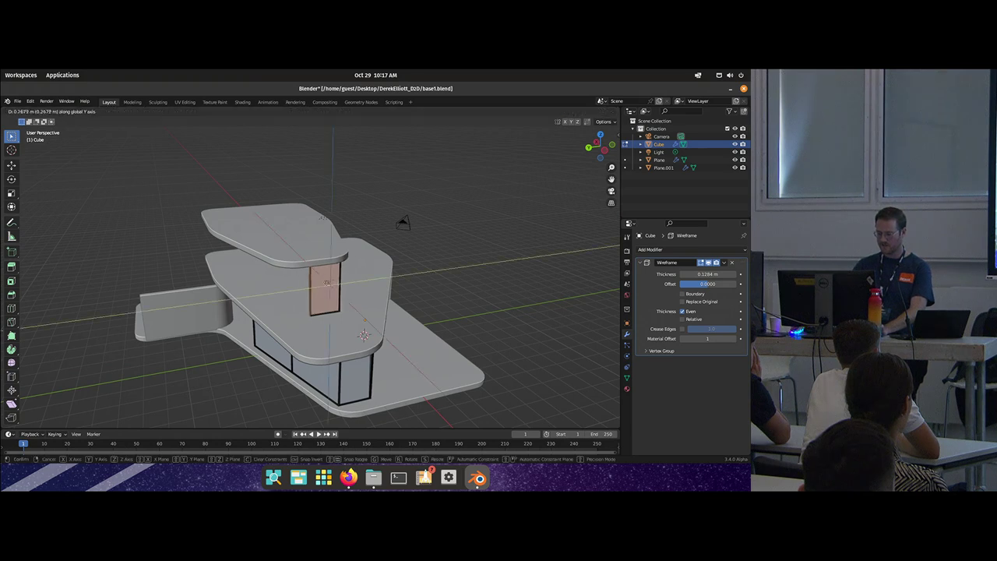
{"action": "left_click", "coordinate": [298, 292]}
Step: Extrude the end panel's vertical edge along X and shift it horizontally to add an adjoining side panel beneath the top slab
{"action": "left_click_drag", "start_coordinate": [298, 292], "coordinate": [318, 312]}
{"action": "key", "text": "2"}
{"action": "left_click", "coordinate": [298, 307]}
{"action": "key", "text": "e"}
{"action": "key", "text": "x"}
{"action": "left_click", "coordinate": [252, 310]}
{"action": "key", "text": "g"}
{"action": "key", "text": "shift+z"}
{"action": "left_click", "coordinate": [230, 310]}
{"action": "left_click_drag", "start_coordinate": [230, 310], "coordinate": [258, 296]}
{"action": "key", "text": "Tab"}
Step: Duplicate the solid wall panel supporting the middle slab 3 m up along Z within the wall object
{"action": "left_click_drag", "start_coordinate": [178, 336], "coordinate": [257, 325]}
{"action": "left_click", "coordinate": [220, 325]}
{"action": "key", "text": "Tab"}
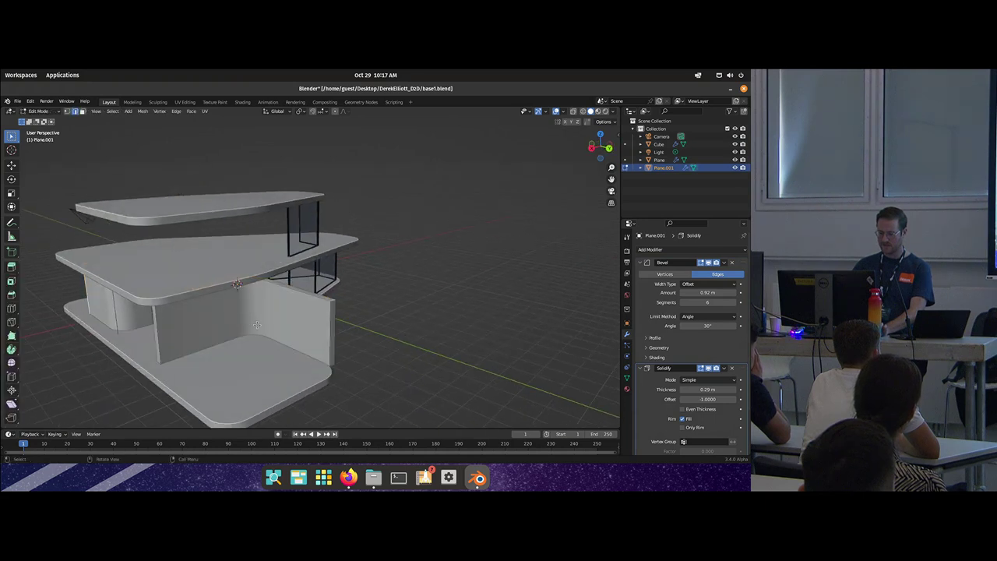
{"action": "left_click", "coordinate": [212, 324]}
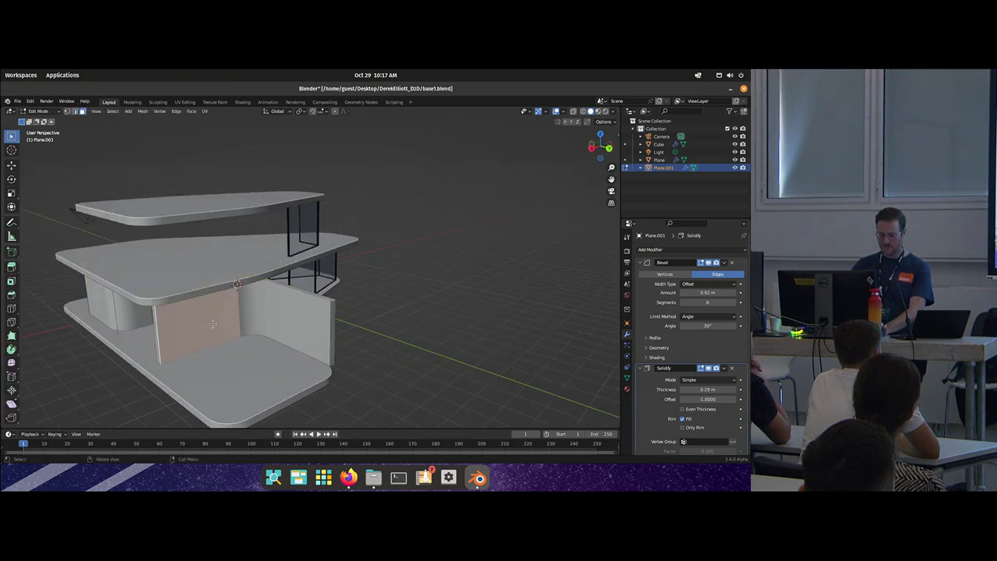
{"action": "key", "text": "shift+d"}
{"action": "key", "text": "z"}
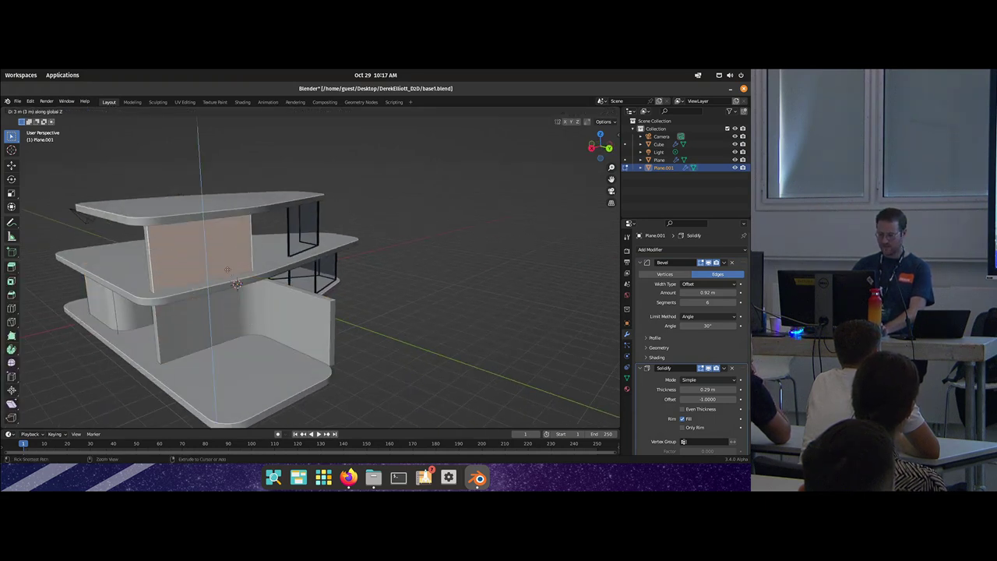
{"action": "left_click", "coordinate": [230, 266]}
Step: Lower the top edge of the duplicated upper wall along Z to turn it into a low parapet
{"action": "mouse_move", "coordinate": [230, 265]}
{"action": "left_mouse_down"}
{"action": "mouse_move", "coordinate": [356, 247]}
{"action": "mouse_move", "coordinate": [225, 271]}
{"action": "left_mouse_up"}
{"action": "left_click", "coordinate": [261, 253]}
{"action": "left_click_drag", "start_coordinate": [216, 227], "coordinate": [195, 206]}
{"action": "left_click", "coordinate": [194, 219]}
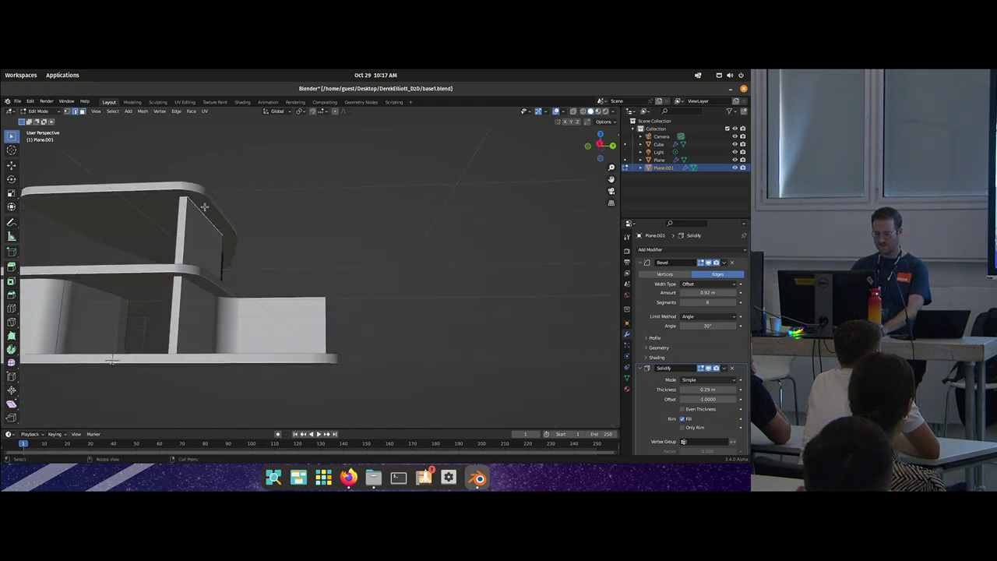
{"action": "key", "text": "g"}
{"action": "key", "text": "z"}
{"action": "left_click", "coordinate": [198, 244]}
Step: Extend the low upper wall from its end edge along Y to run along the rim of the middle slab
{"action": "left_click_drag", "start_coordinate": [199, 245], "coordinate": [175, 290]}
{"action": "key", "text": "g"}
{"action": "key", "text": "y"}
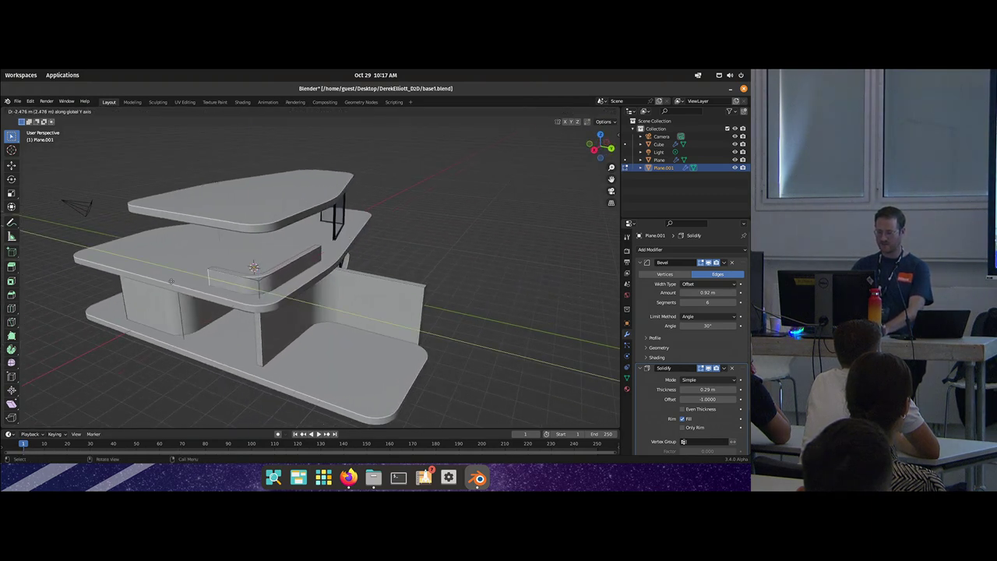
{"action": "key", "text": "ctrl"}
{"action": "left_click", "coordinate": [142, 283], "text": "ctrl"}
{"action": "left_click_drag", "start_coordinate": [142, 282], "coordinate": [305, 281]}
{"action": "scroll", "coordinate": [239, 286], "scroll_direction": "down", "scroll_amount": 5}
{"action": "key", "text": "Tab"}
Step: Move the free vertical edge of the upper glass wall's end panel outward along Y to widen the panel
{"action": "left_click", "coordinate": [323, 270]}
{"action": "key", "text": "Tab"}
{"action": "key", "text": "g"}
{"action": "key", "text": "y"}
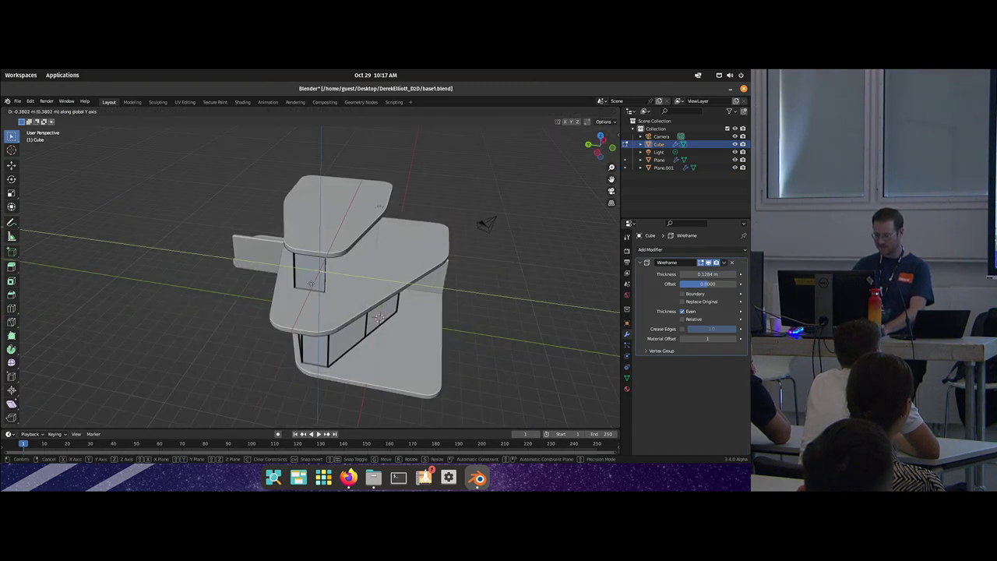
{"action": "left_click", "coordinate": [300, 281]}
Step: Extrude the upper glass wall's free edge diagonally to add a slanted panel along the top slab's angled side
{"action": "key", "text": "KP_7"}
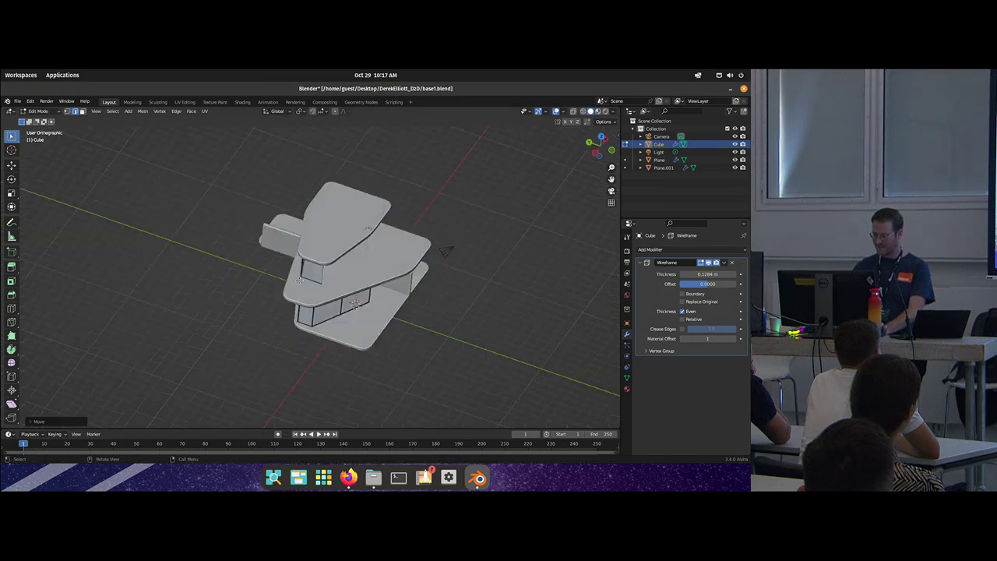
{"action": "key", "text": "alt+z"}
{"action": "scroll", "coordinate": [331, 282], "scroll_direction": "up", "scroll_amount": 3}
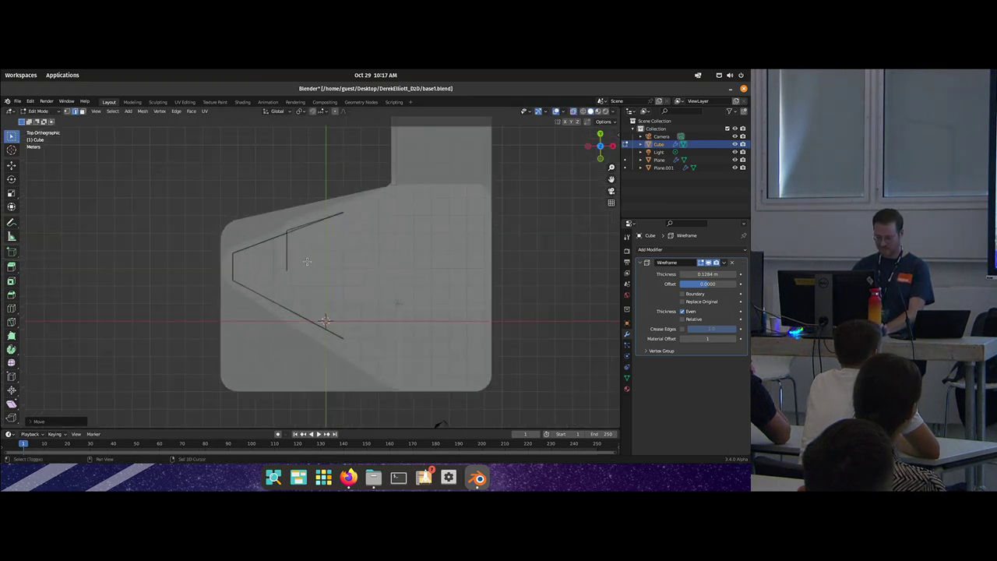
{"action": "key", "text": "e"}
{"action": "left_click", "coordinate": [402, 293]}
{"action": "left_click_drag", "start_coordinate": [402, 293], "coordinate": [372, 236]}
{"action": "scroll", "coordinate": [389, 257], "scroll_direction": "down", "scroll_amount": 3}
{"action": "left_click_drag", "start_coordinate": [448, 281], "coordinate": [307, 278]}
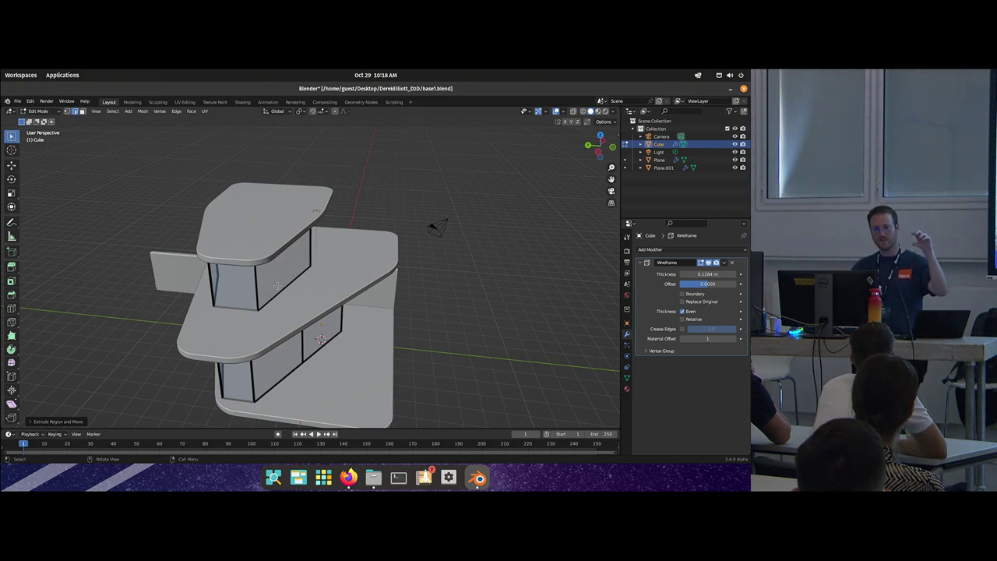
{"action": "left_click_drag", "start_coordinate": [272, 261], "coordinate": [437, 233]}
{"action": "key", "text": "Tab"}
Step: Delete the light object from the scene
{"action": "scroll", "coordinate": [252, 256], "scroll_direction": "down", "scroll_amount": 5}
{"action": "left_click", "coordinate": [383, 269]}
{"action": "scroll", "coordinate": [437, 233], "scroll_direction": "down", "scroll_amount": 2}
{"action": "mouse_move", "coordinate": [365, 268]}
{"action": "left_mouse_down"}
{"action": "mouse_move", "coordinate": [366, 280]}
{"action": "mouse_move", "coordinate": [319, 294]}
{"action": "mouse_move", "coordinate": [354, 276]}
{"action": "left_mouse_up"}
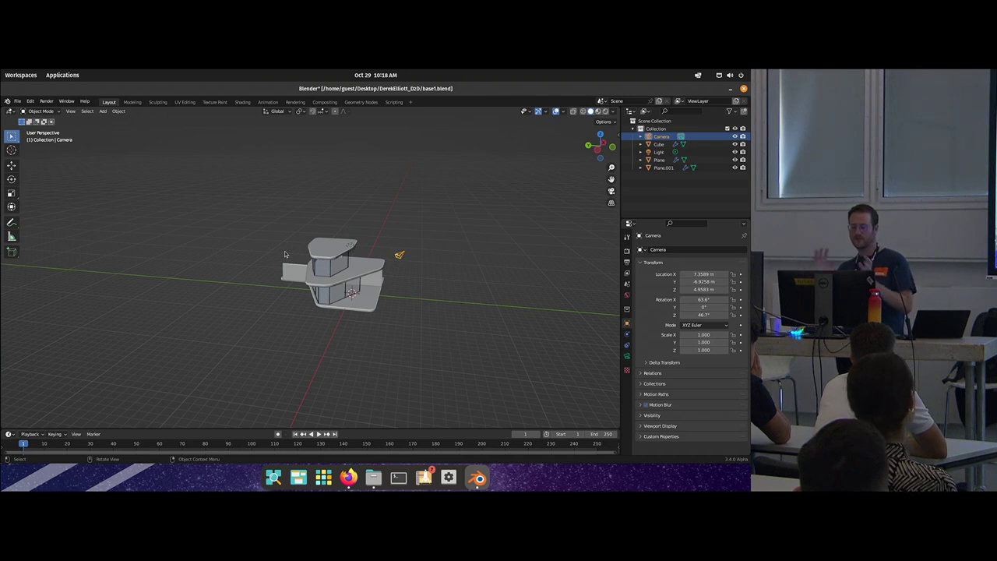
{"action": "left_click_drag", "start_coordinate": [378, 265], "coordinate": [359, 264]}
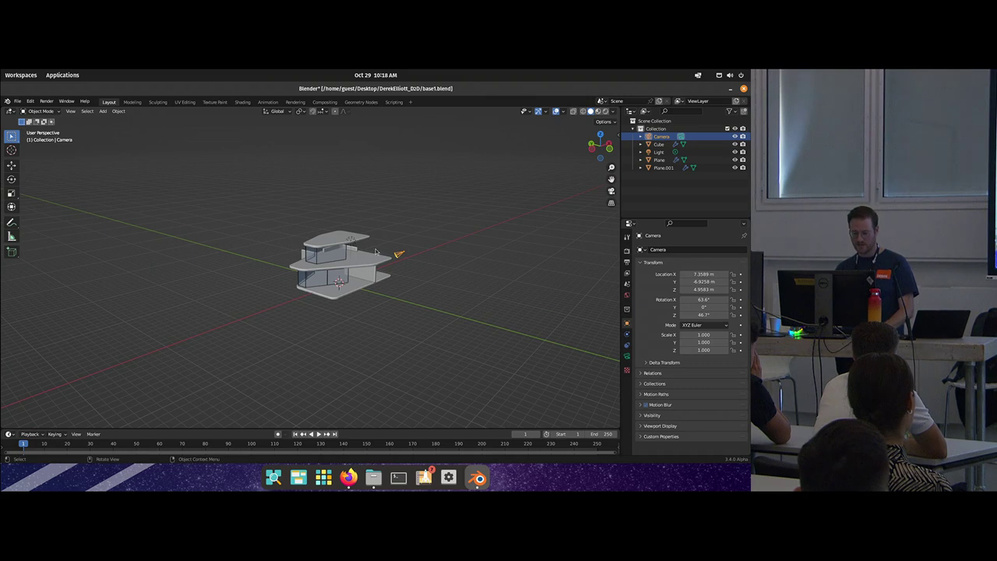
{"action": "left_click", "coordinate": [352, 245]}
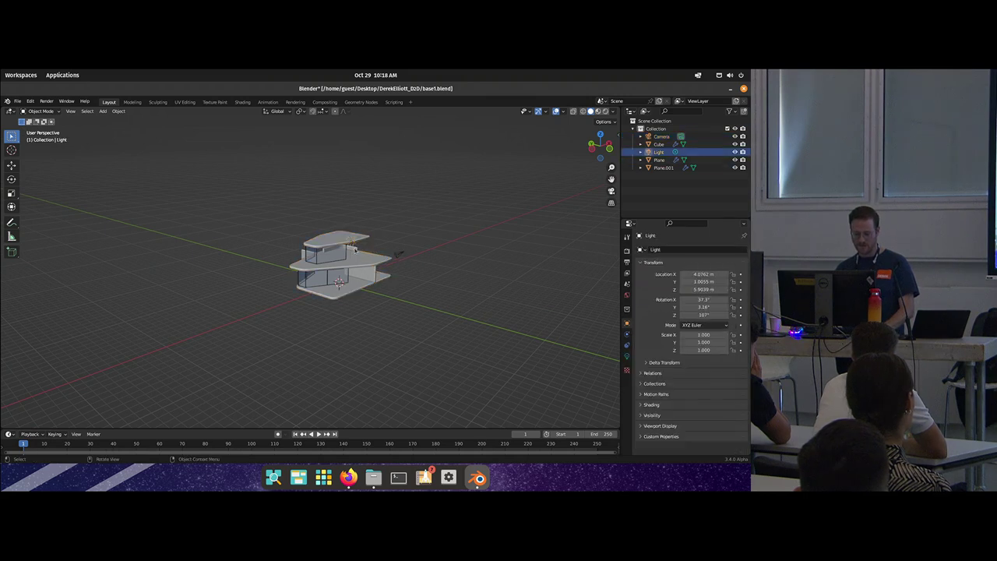
{"action": "key", "text": "Delete"}
{"action": "left_click_drag", "start_coordinate": [357, 250], "coordinate": [327, 290]}
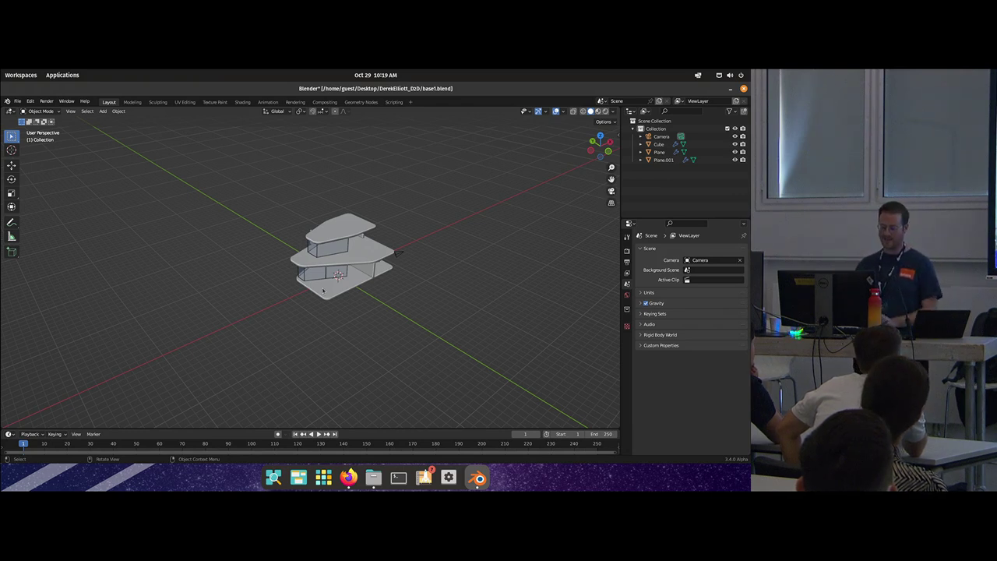
{"action": "left_click_drag", "start_coordinate": [332, 233], "coordinate": [308, 226]}
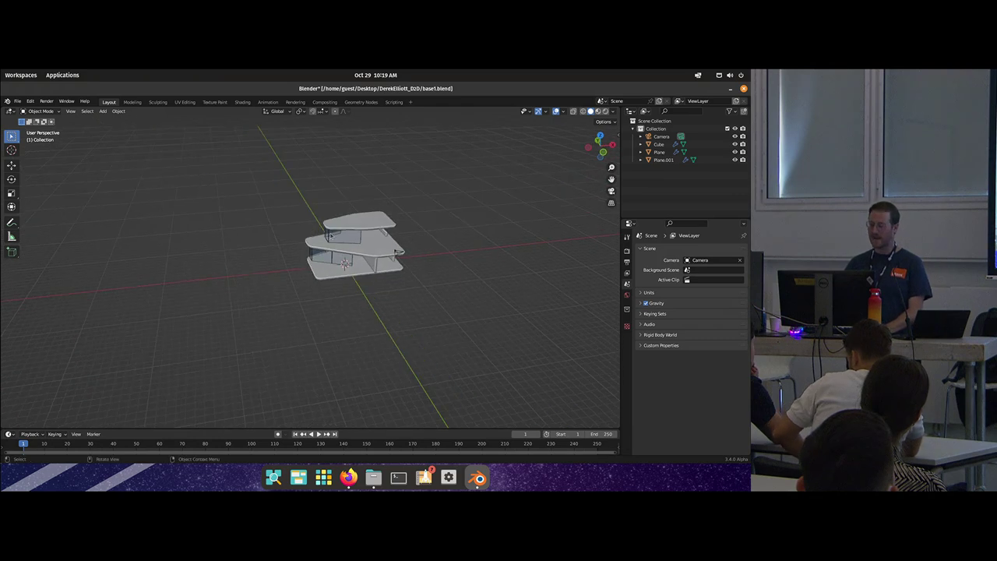
{"action": "scroll", "coordinate": [359, 239], "scroll_direction": "up", "scroll_amount": 2}
{"action": "left_click", "coordinate": [360, 239]}
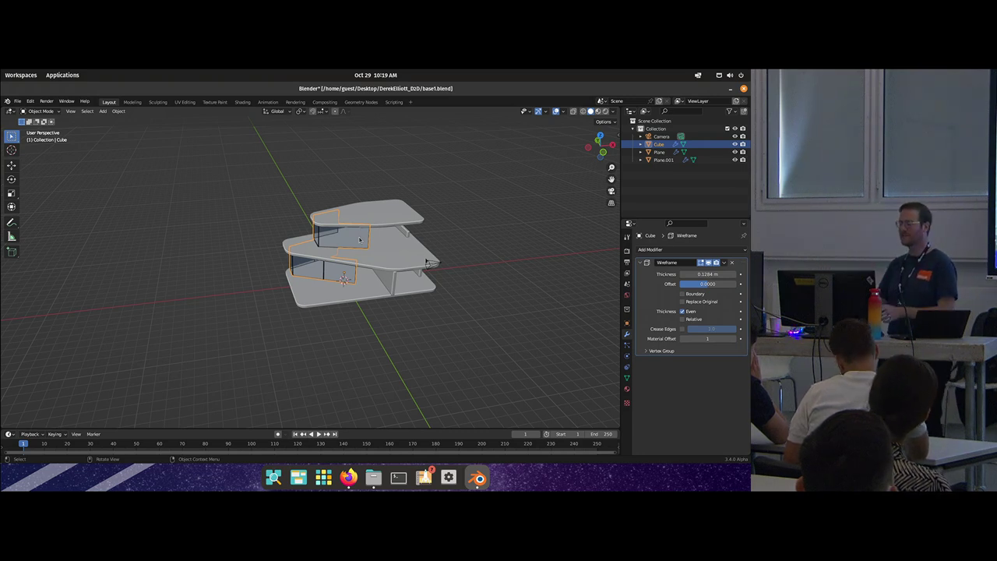
{"action": "left_click_drag", "start_coordinate": [364, 240], "coordinate": [339, 291]}
{"action": "scroll", "coordinate": [352, 263], "scroll_direction": "up", "scroll_amount": 1}
{"action": "key", "text": "Tab"}
{"action": "key", "text": "Tab"}
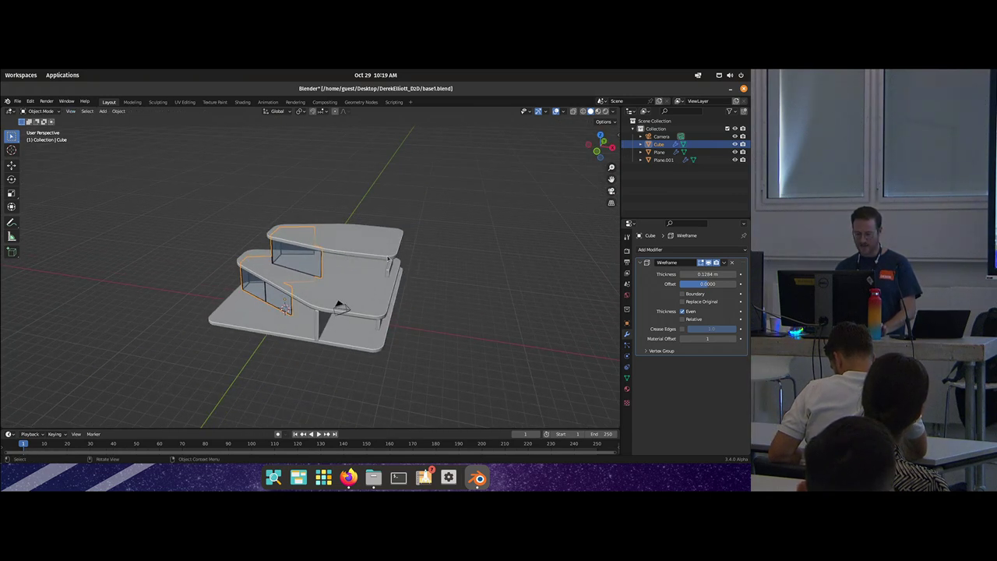
Step: Add a cube-shaped empty at the world origin and enlarge its display size to about 7
{"action": "key", "text": "shift+a"}
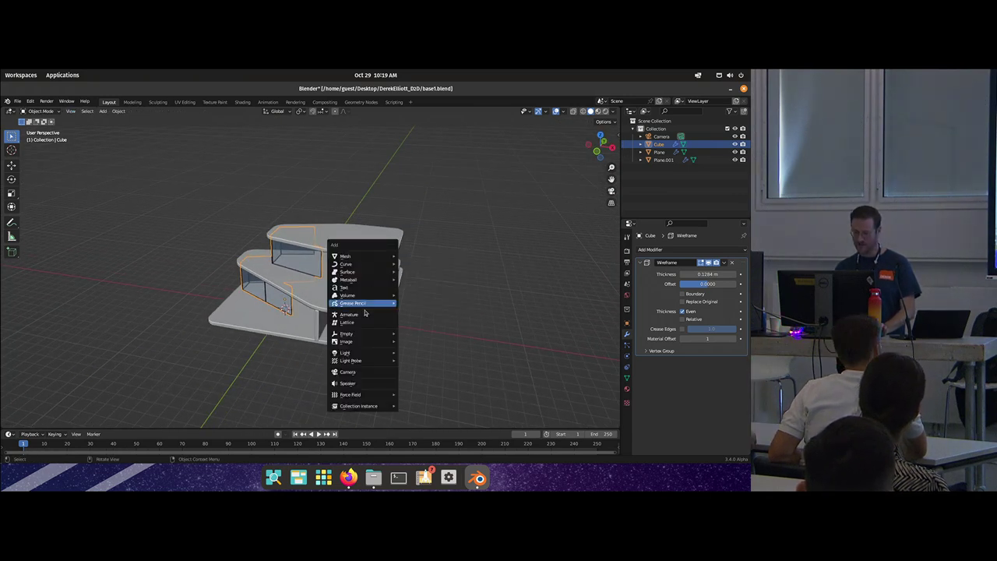
{"action": "mouse_move", "coordinate": [367, 343]}
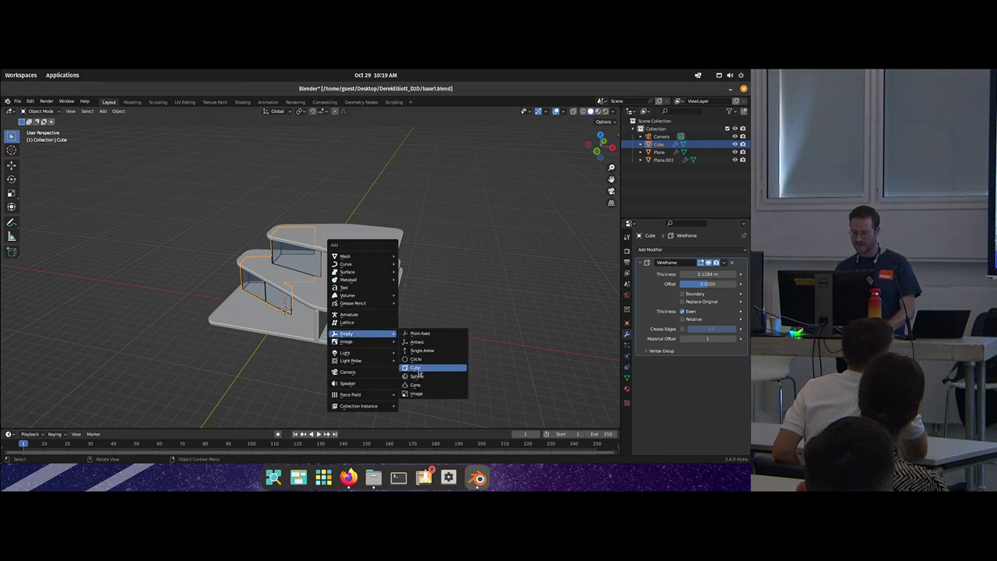
{"action": "left_click", "coordinate": [425, 370]}
{"action": "right_click", "coordinate": [311, 296]}
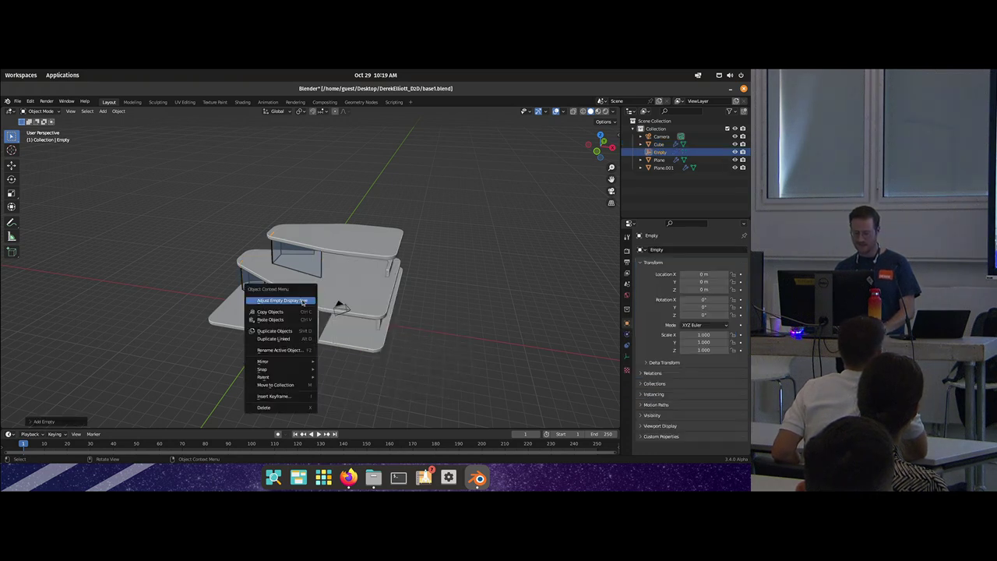
{"action": "left_click", "coordinate": [316, 303]}
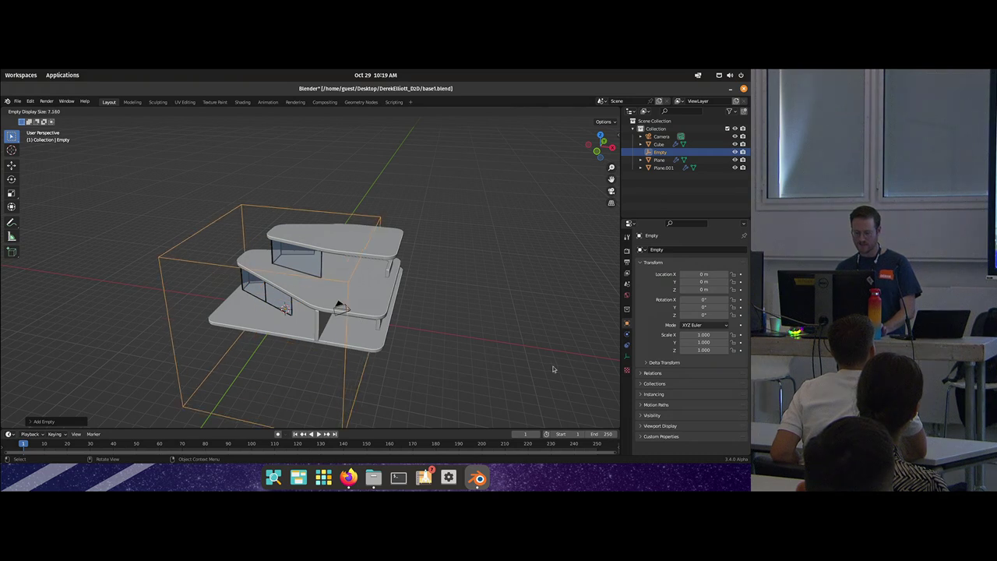
{"action": "left_click", "coordinate": [529, 362]}
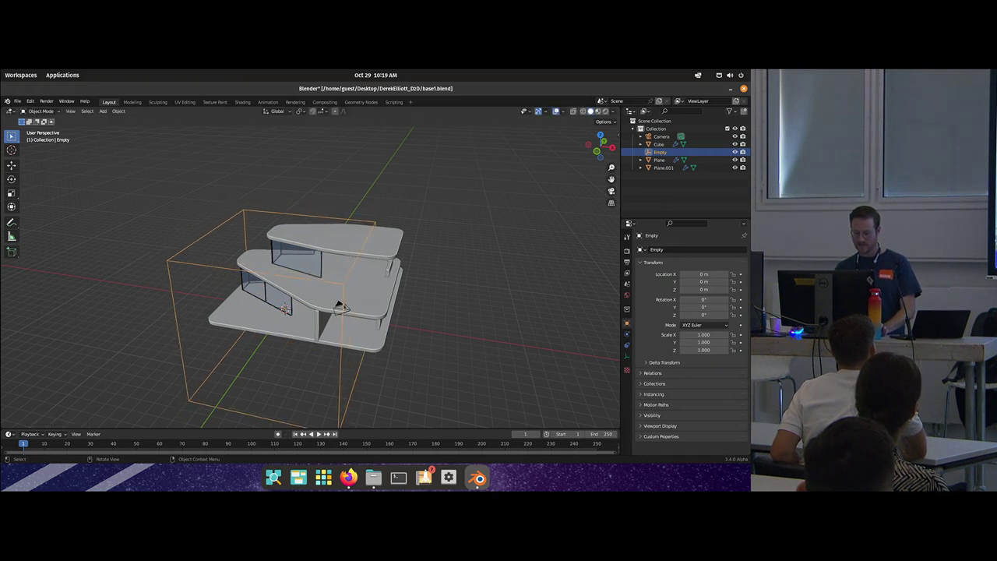
Step: Clear the camera's location and rotation, and rotate it 90° around the X axis
{"action": "left_click", "coordinate": [338, 306]}
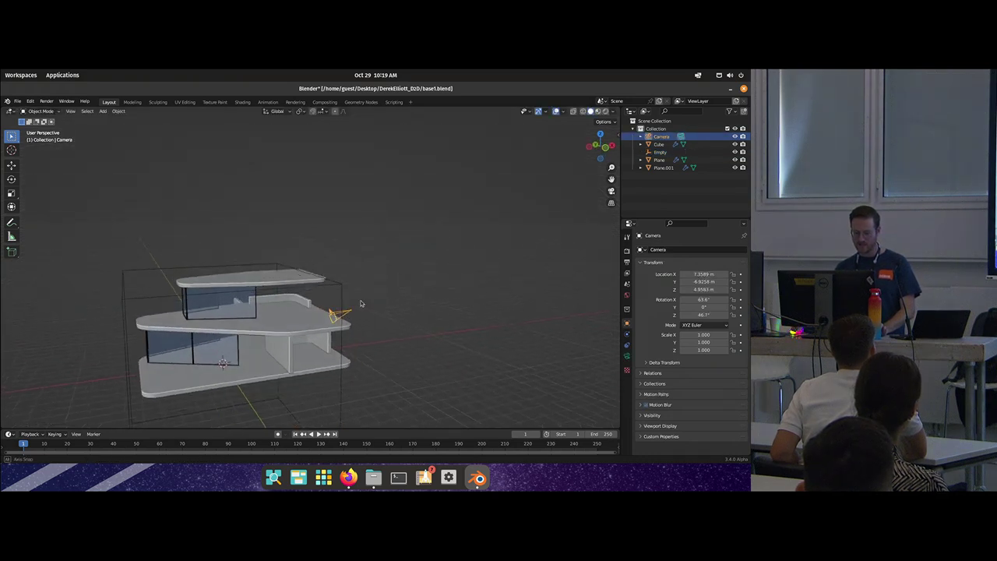
{"action": "key", "text": "alt+g"}
{"action": "key", "text": "alt+r"}
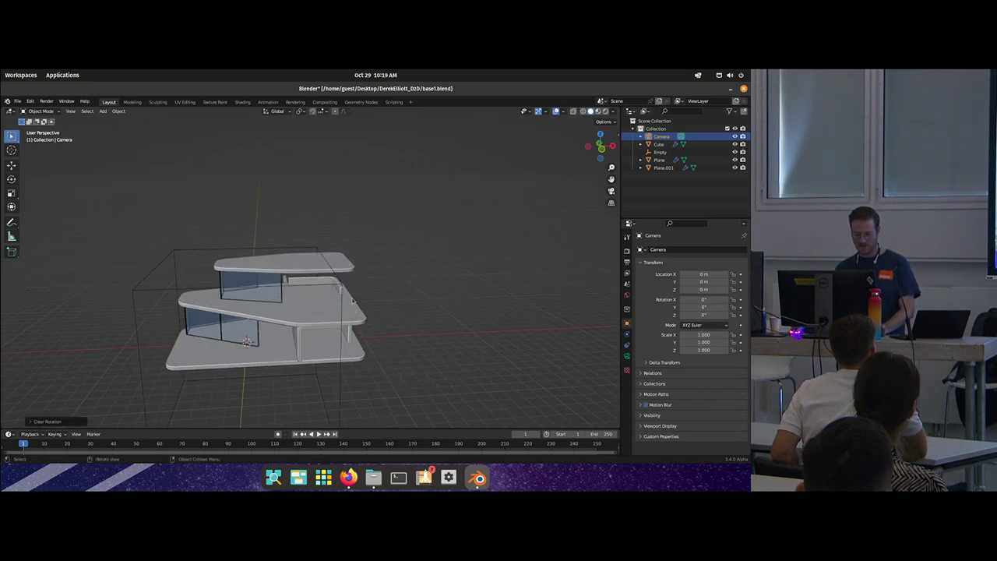
{"action": "left_click_drag", "start_coordinate": [351, 303], "coordinate": [356, 285]}
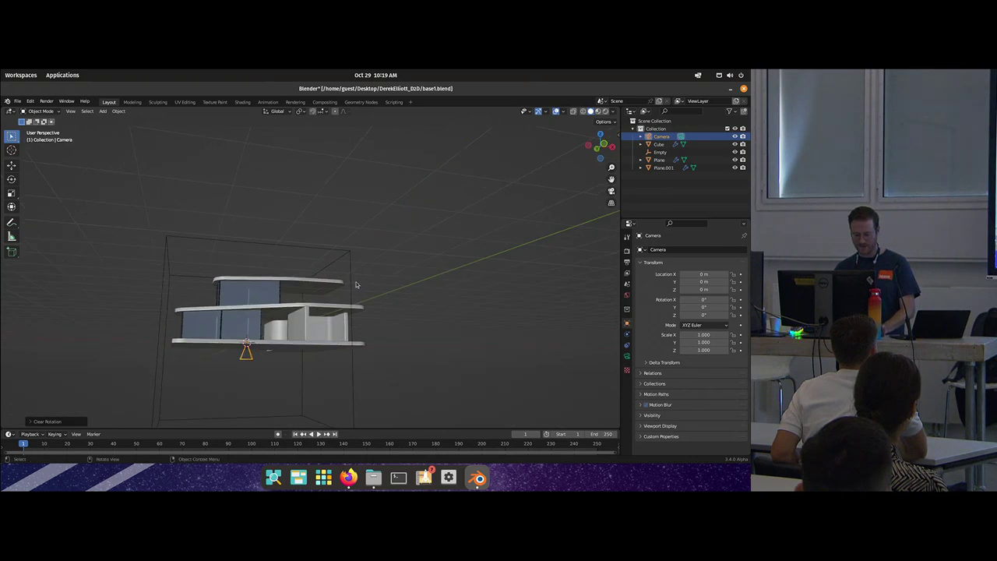
{"action": "type", "text": "rx90"}
{"action": "key", "text": "Return"}
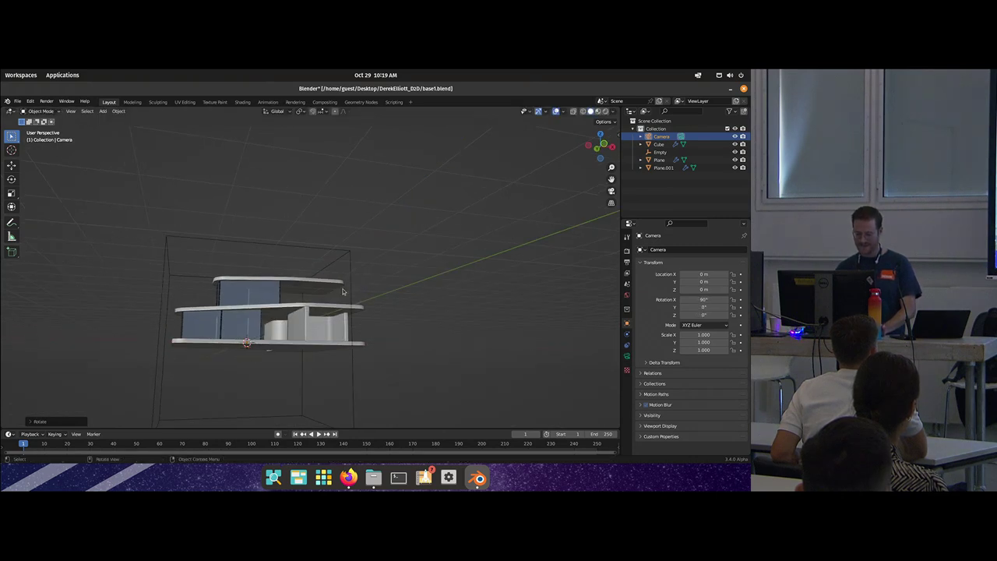
Step: Move the camera along the global Y axis to about -33 m, away from the building
{"action": "left_click_drag", "start_coordinate": [273, 271], "coordinate": [380, 301]}
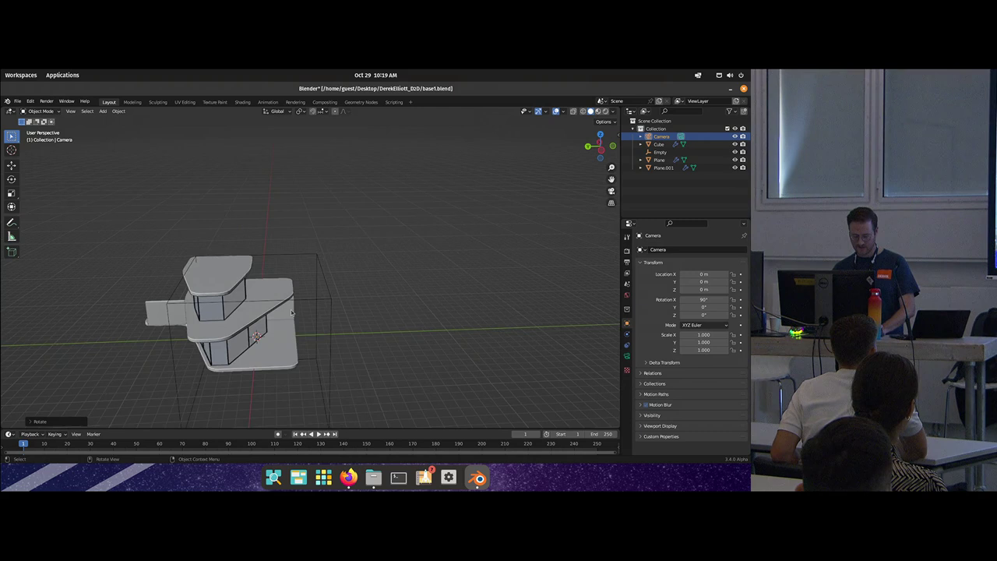
{"action": "scroll", "coordinate": [327, 312], "scroll_direction": "down", "scroll_amount": 2}
{"action": "key", "text": "g"}
{"action": "key", "text": "y"}
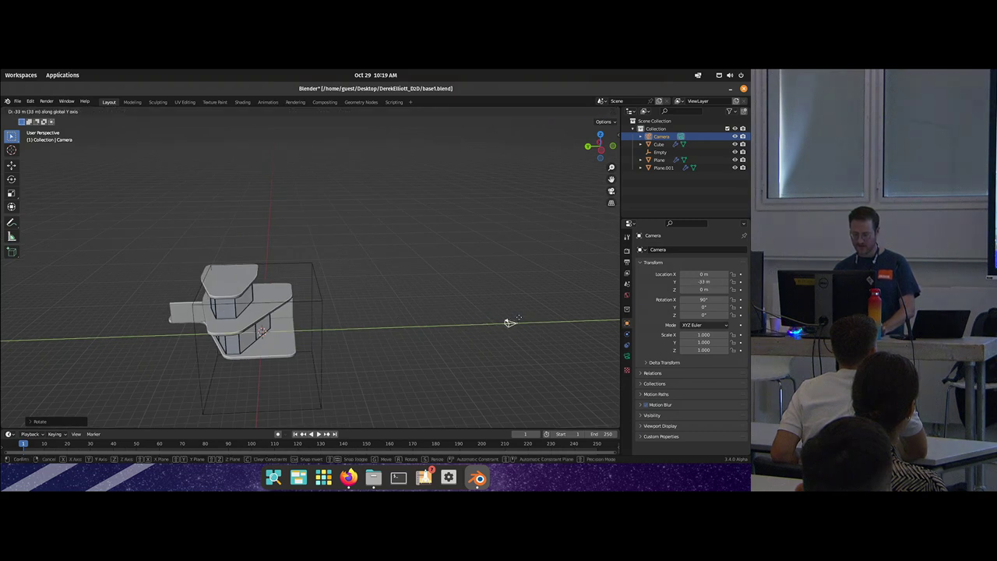
{"action": "left_click", "coordinate": [510, 321]}
Step: Enlarge the camera's viewport display size to about 3.9 m
{"action": "right_click", "coordinate": [373, 310]}
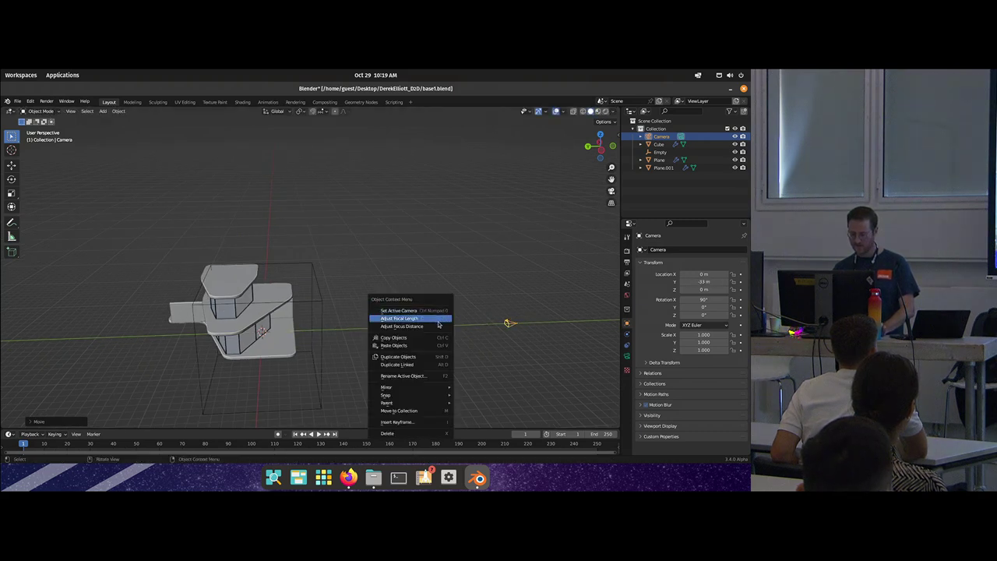
{"action": "left_click", "coordinate": [628, 356]}
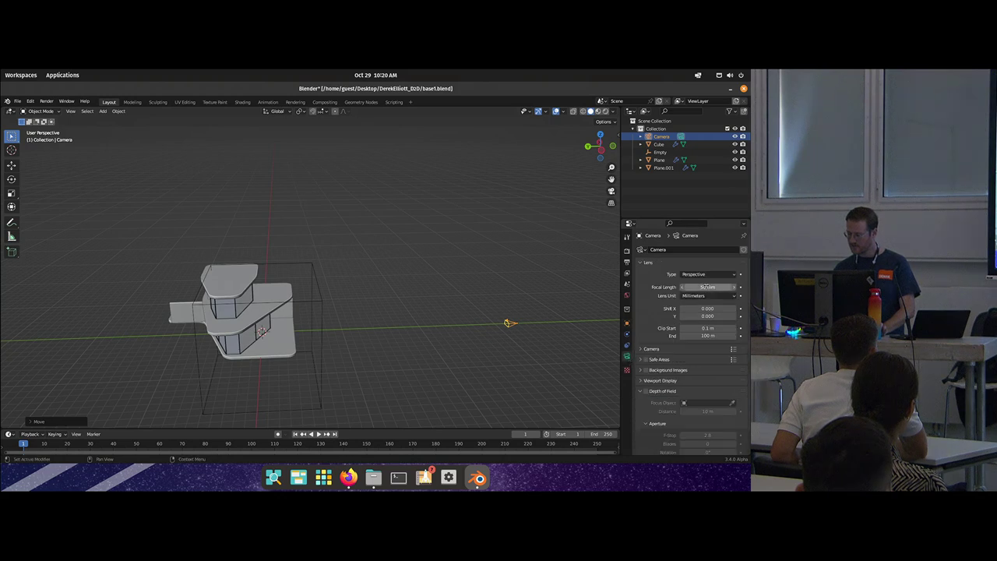
{"action": "left_click", "coordinate": [660, 380]}
{"action": "left_click_drag", "start_coordinate": [705, 392], "coordinate": [756, 392]}
{"action": "left_click_drag", "start_coordinate": [434, 322], "coordinate": [374, 312]}
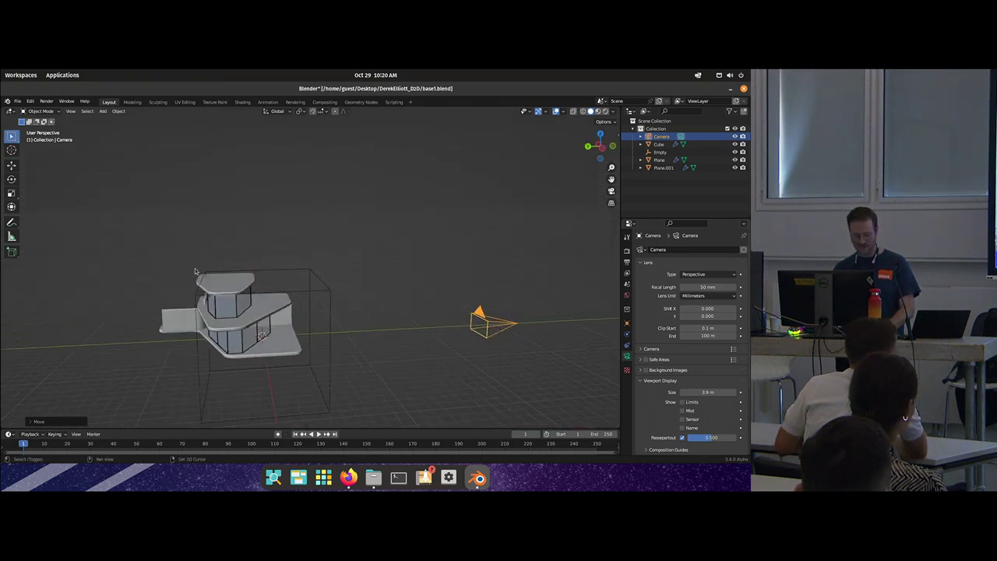
Step: Save the scene as a new file named bconhome1.blend
{"action": "key", "text": "ctrl+shift+s"}
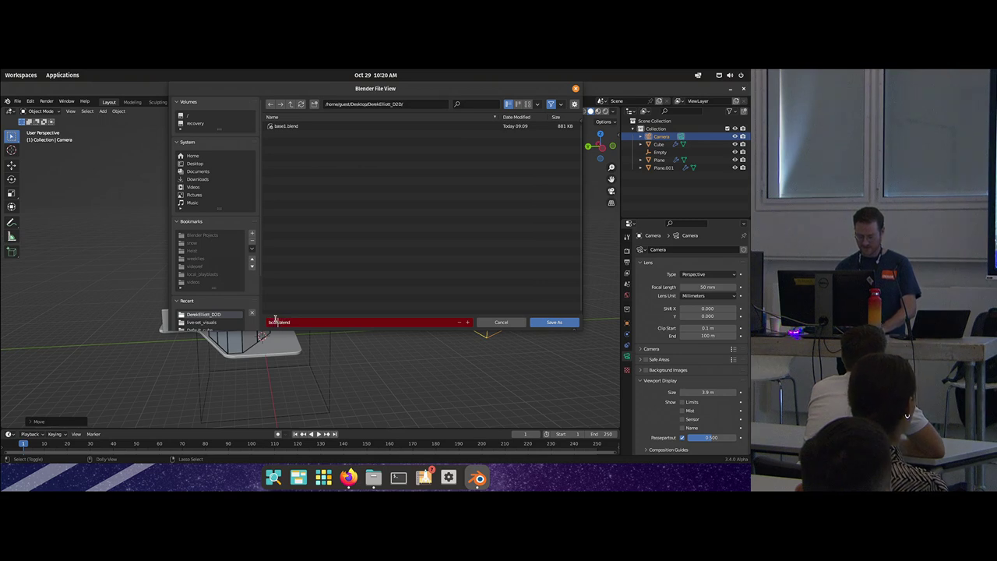
{"action": "key", "text": "Return"}
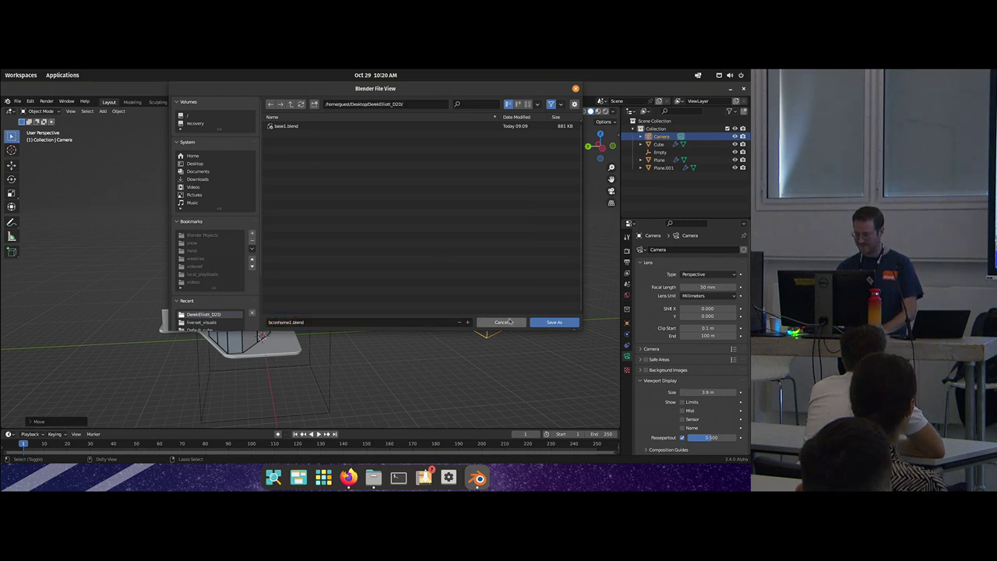
{"action": "left_click", "coordinate": [541, 325]}
Step: Parent the camera to the cube empty using Object (Keep Transform)
{"action": "left_click_drag", "start_coordinate": [503, 312], "coordinate": [443, 291]}
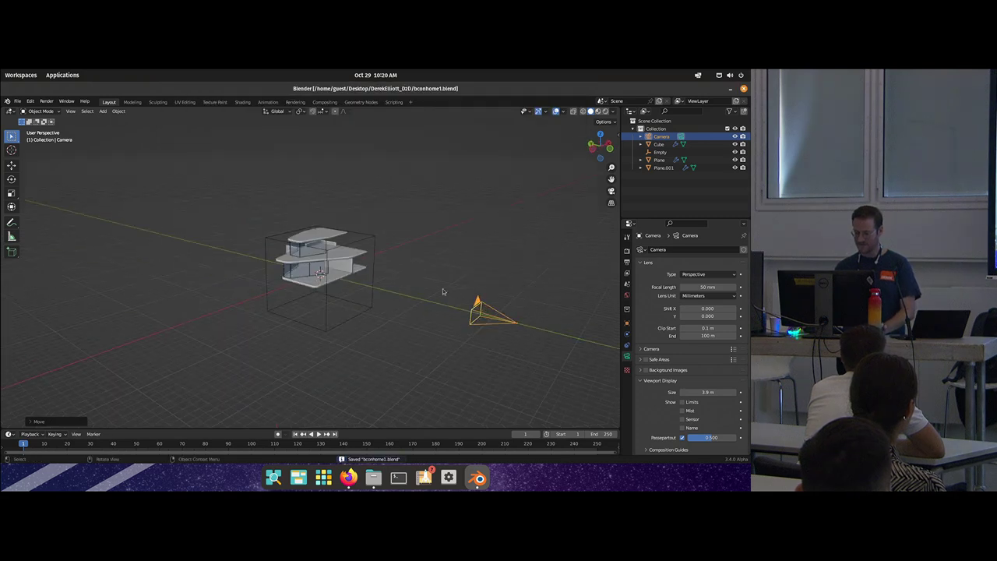
{"action": "left_click", "coordinate": [375, 254]}
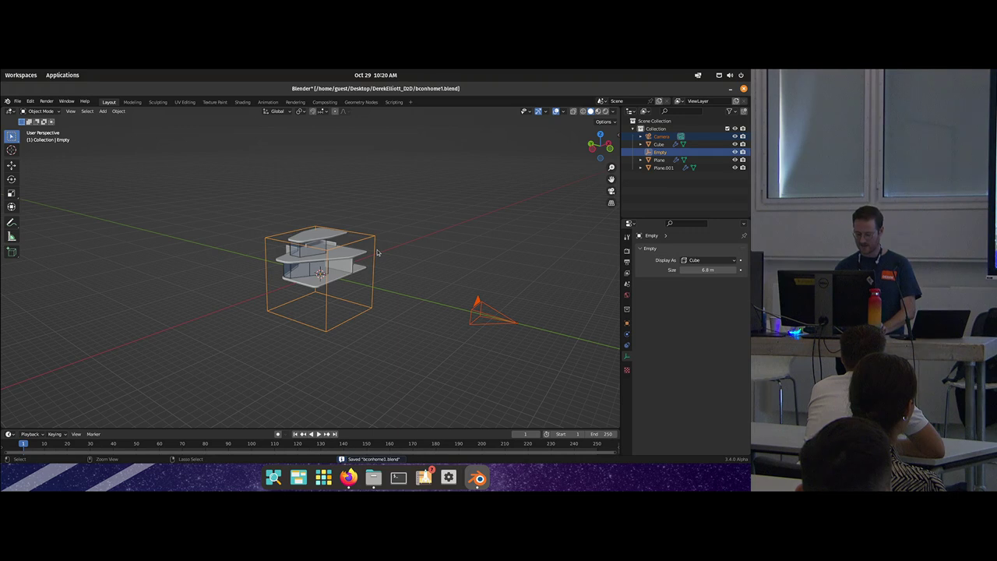
{"action": "key", "text": "ctrl+p"}
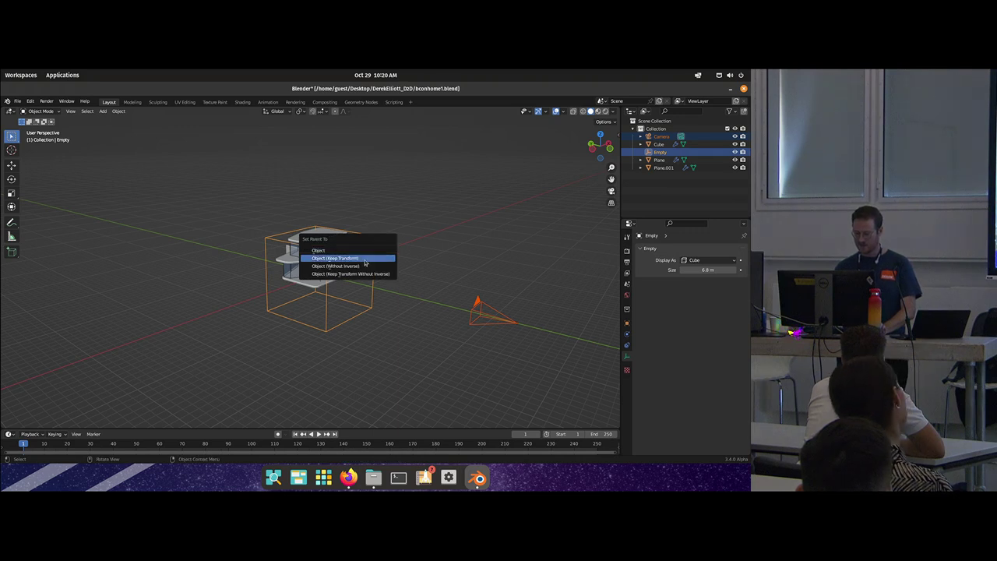
{"action": "left_click", "coordinate": [386, 258]}
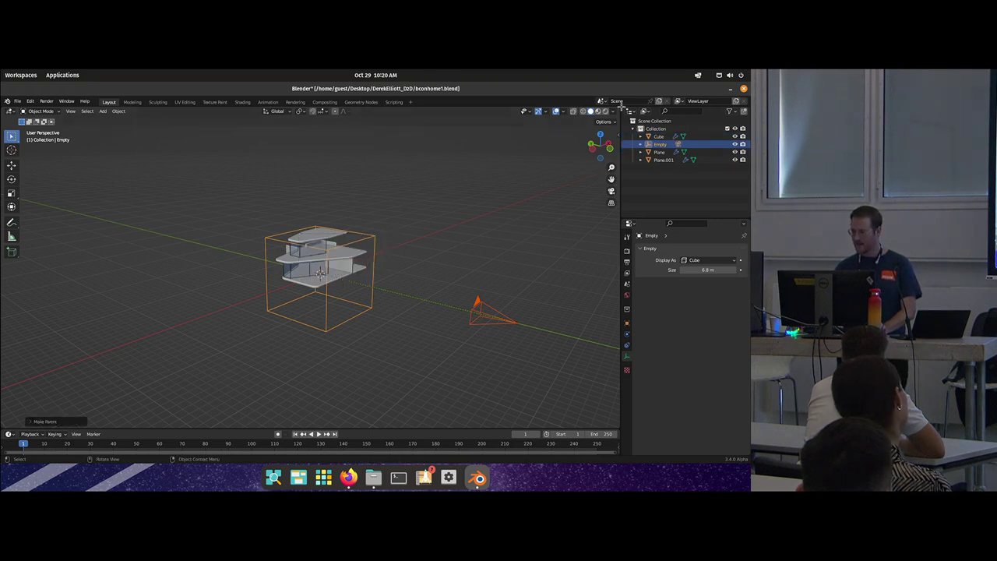
Step: Split the 3D viewport into two and show the camera view in the larger one
{"action": "left_click_drag", "start_coordinate": [618, 105], "coordinate": [218, 195]}
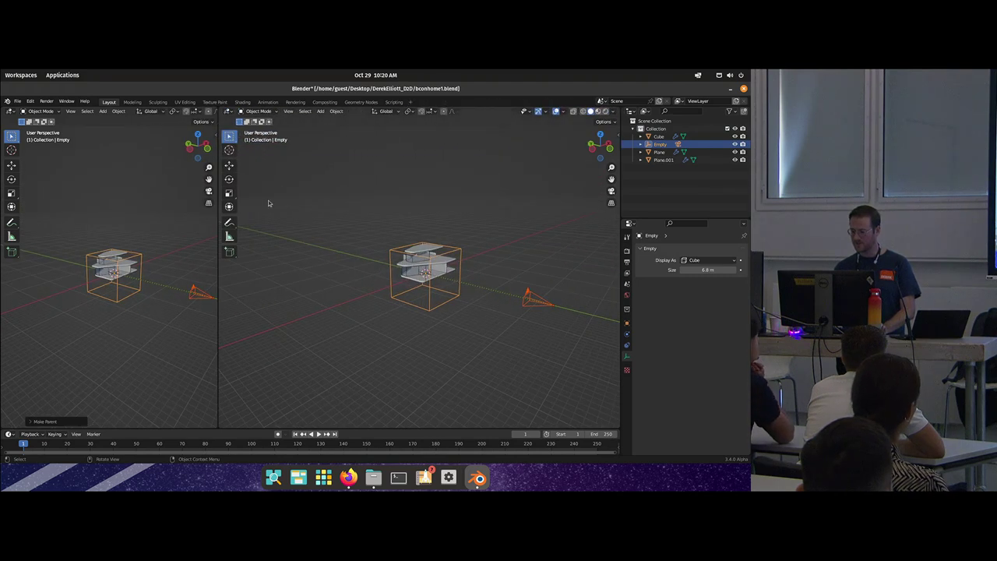
{"action": "key", "text": "KP_0"}
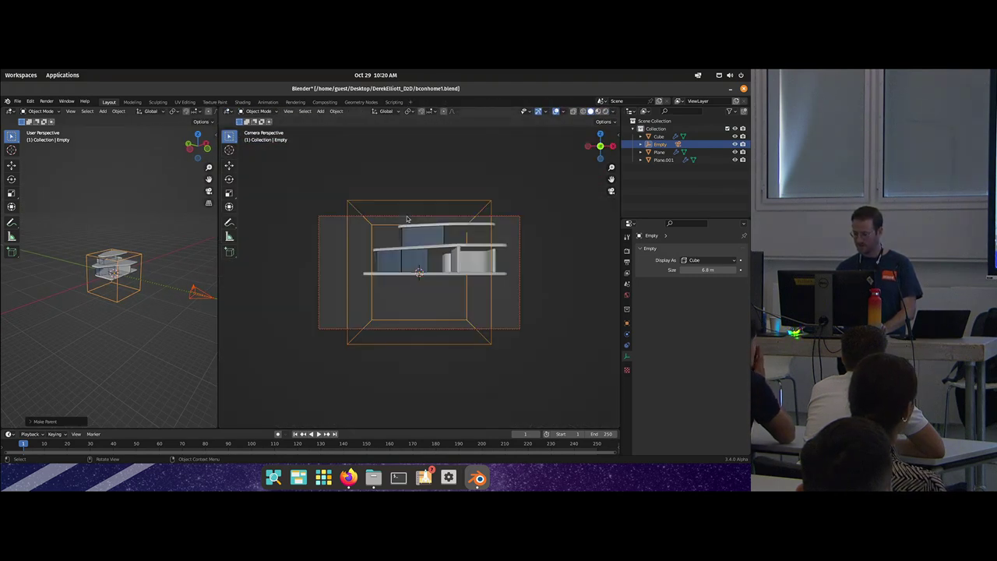
Step: Rotate the cube empty around global X to view the building from above, and about -40° around global Z
{"action": "left_click", "coordinate": [133, 267]}
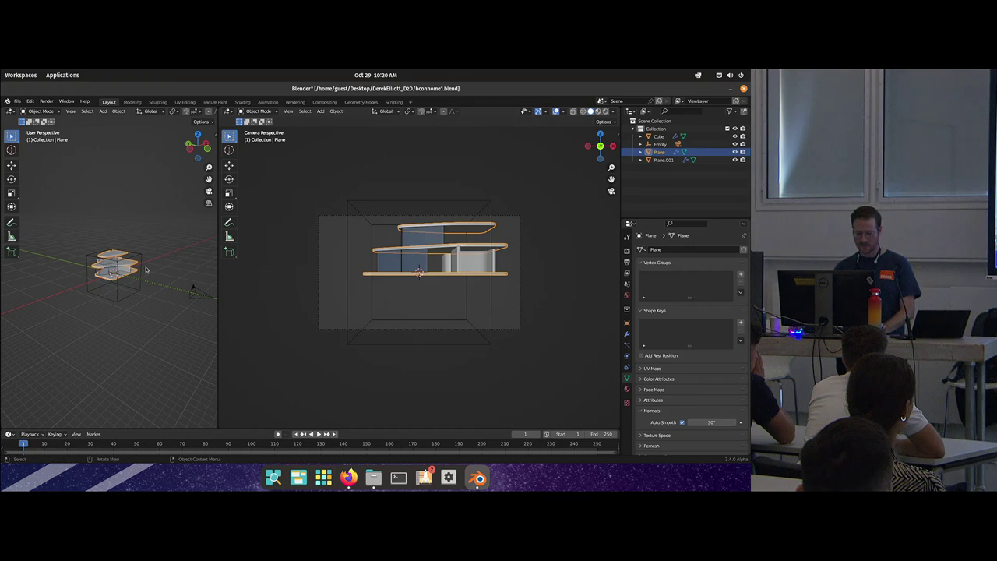
{"action": "left_click", "coordinate": [144, 270]}
{"action": "key", "text": "r"}
{"action": "key", "text": "x"}
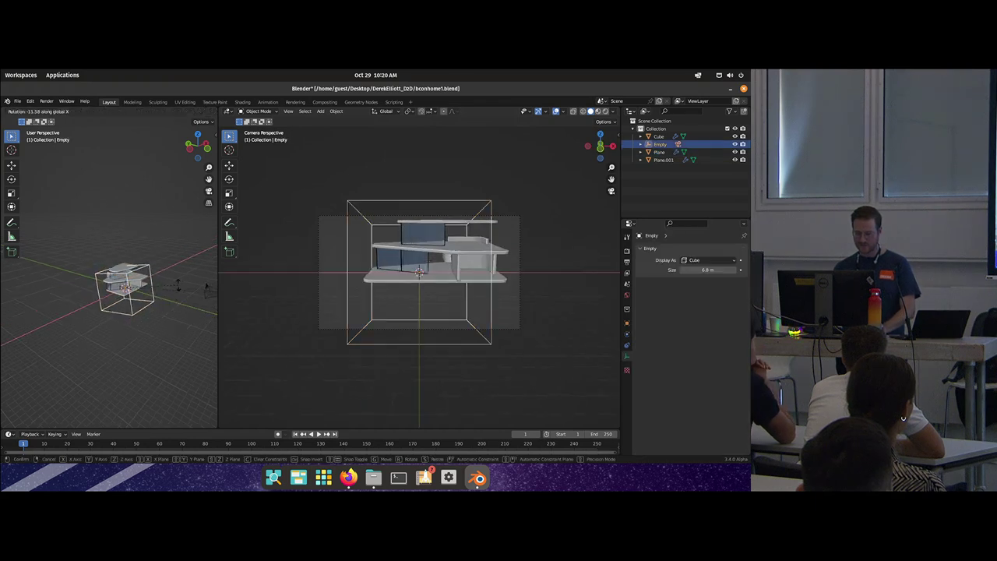
{"action": "left_click", "coordinate": [187, 270]}
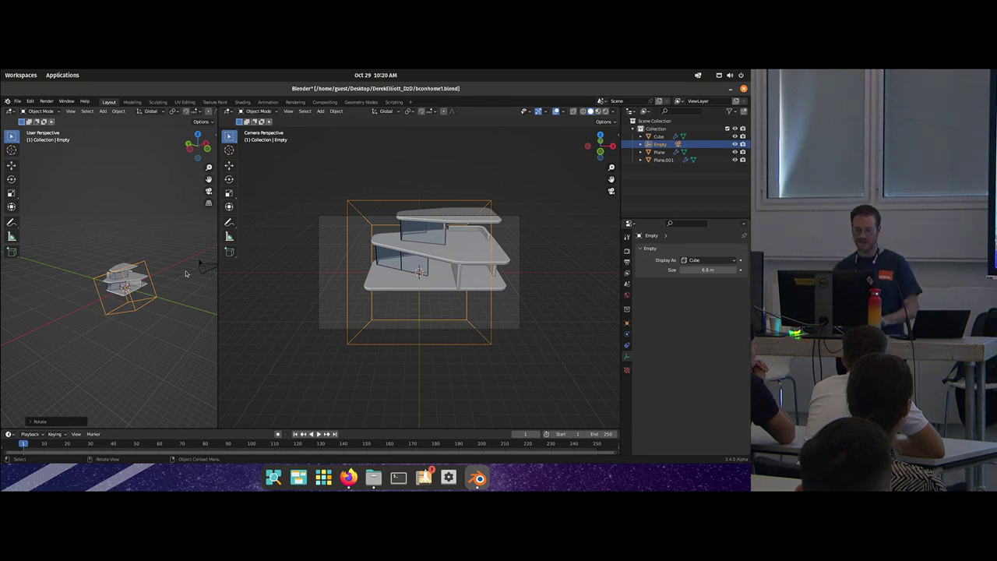
{"action": "key", "text": "r"}
{"action": "key", "text": "z"}
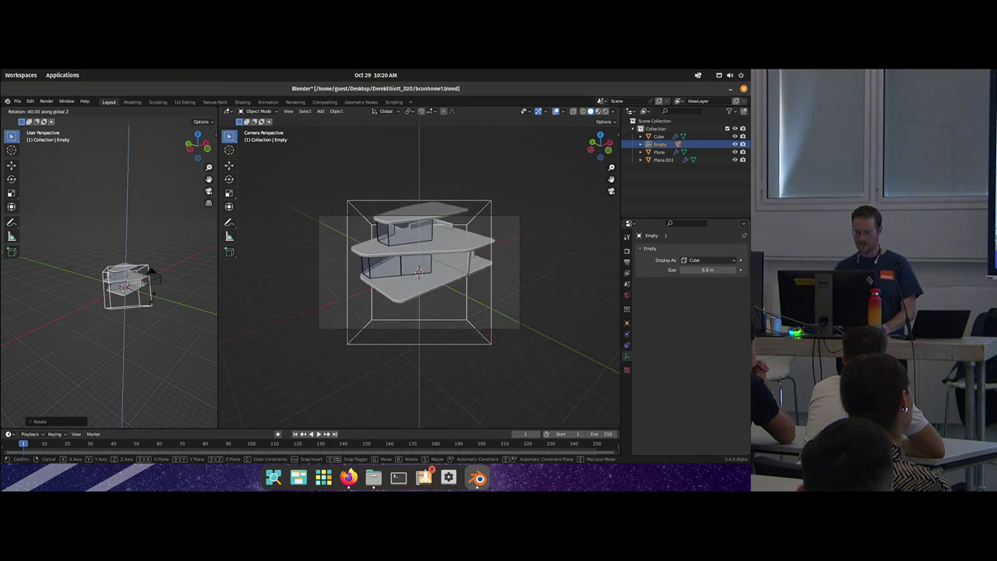
{"action": "left_click", "coordinate": [158, 295]}
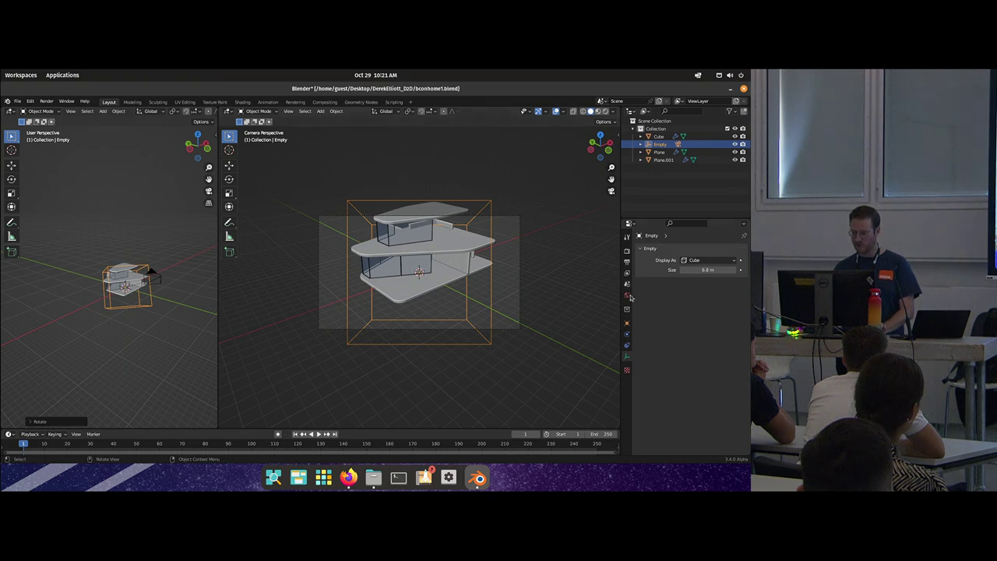
Step: Set the render output resolution to 1500 × 1500 px
{"action": "left_click", "coordinate": [627, 252]}
{"action": "left_click", "coordinate": [627, 262]}
{"action": "left_click", "coordinate": [693, 262]}
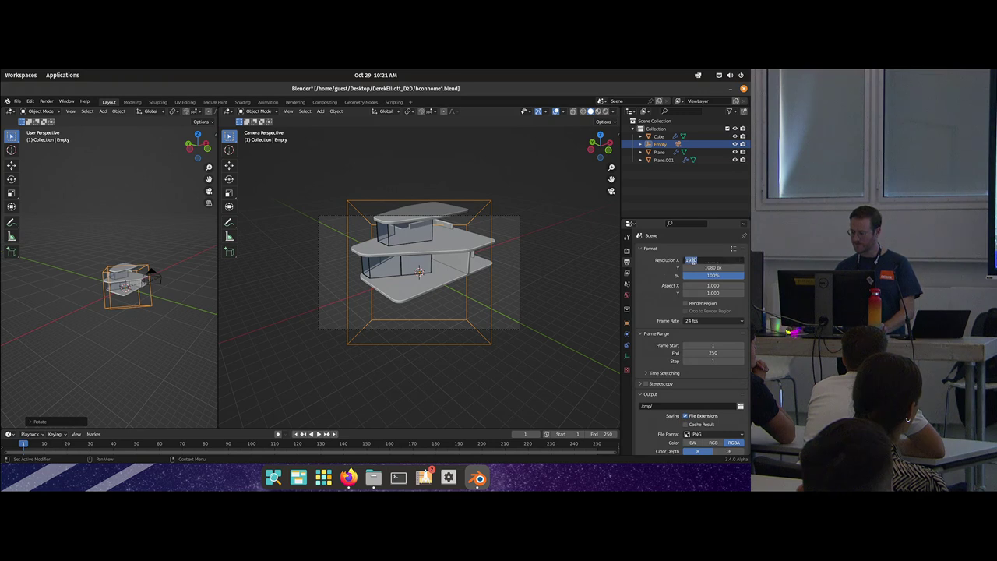
{"action": "type", "text": "1500"}
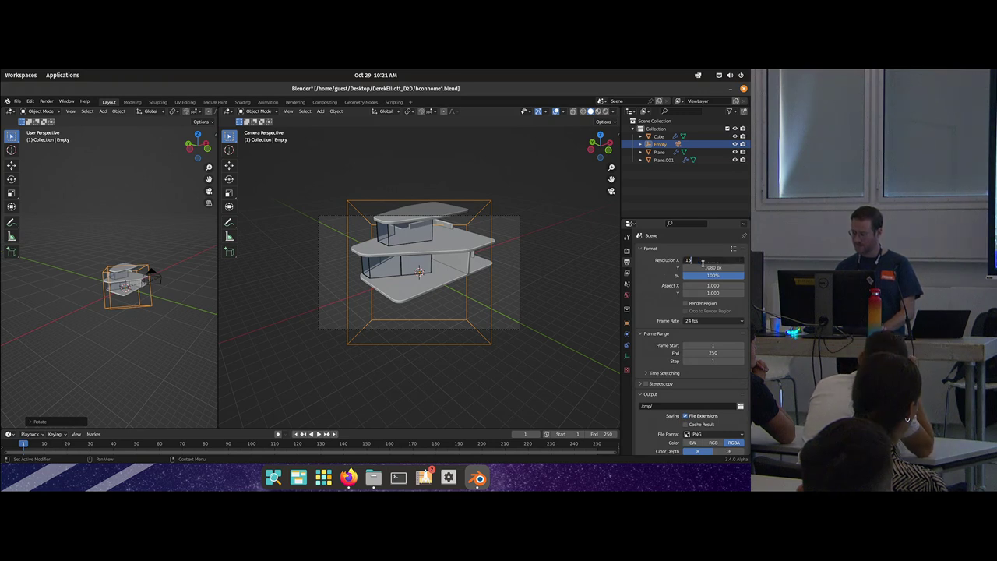
{"action": "key", "text": "Tab"}
{"action": "type", "text": "1500"}
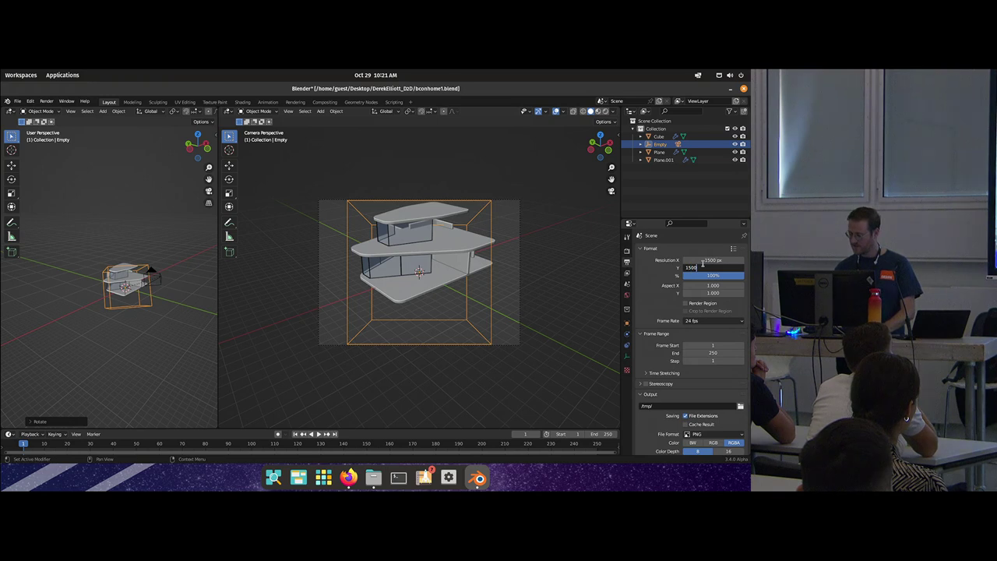
{"action": "key", "text": "Return"}
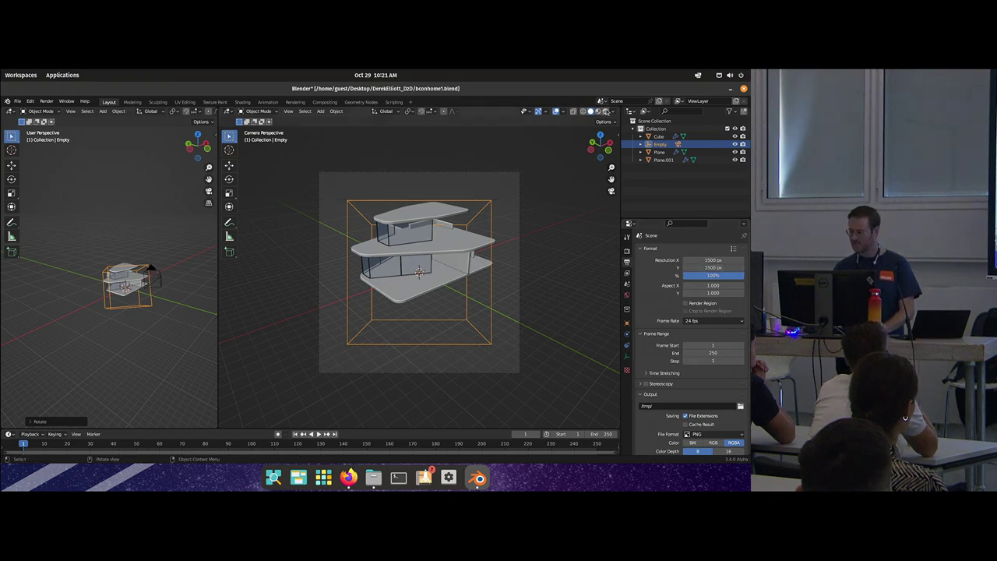
Step: Raise the cube empty about 1.8 m along global Z and check the framing in the camera view
{"action": "left_click_drag", "start_coordinate": [115, 253], "coordinate": [112, 268]}
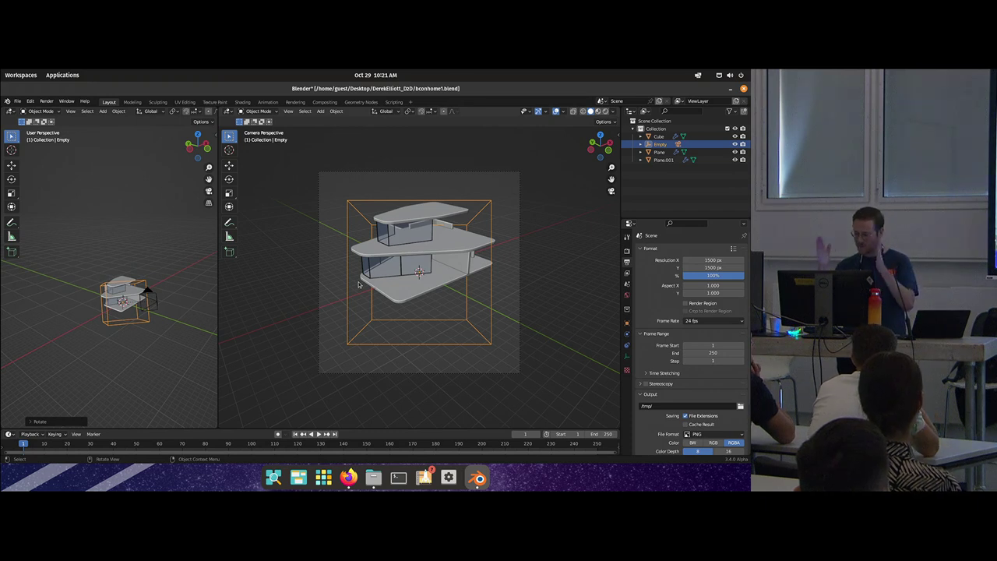
{"action": "left_click_drag", "start_coordinate": [401, 259], "coordinate": [464, 269]}
{"action": "scroll", "coordinate": [464, 270], "scroll_direction": "down", "scroll_amount": 3}
{"action": "left_click", "coordinate": [506, 257]}
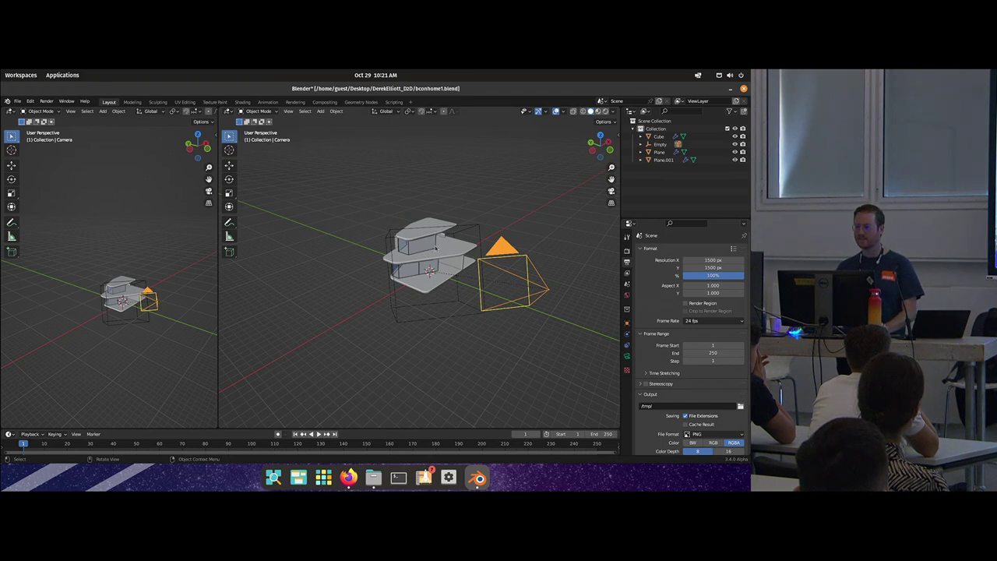
{"action": "left_click", "coordinate": [467, 232]}
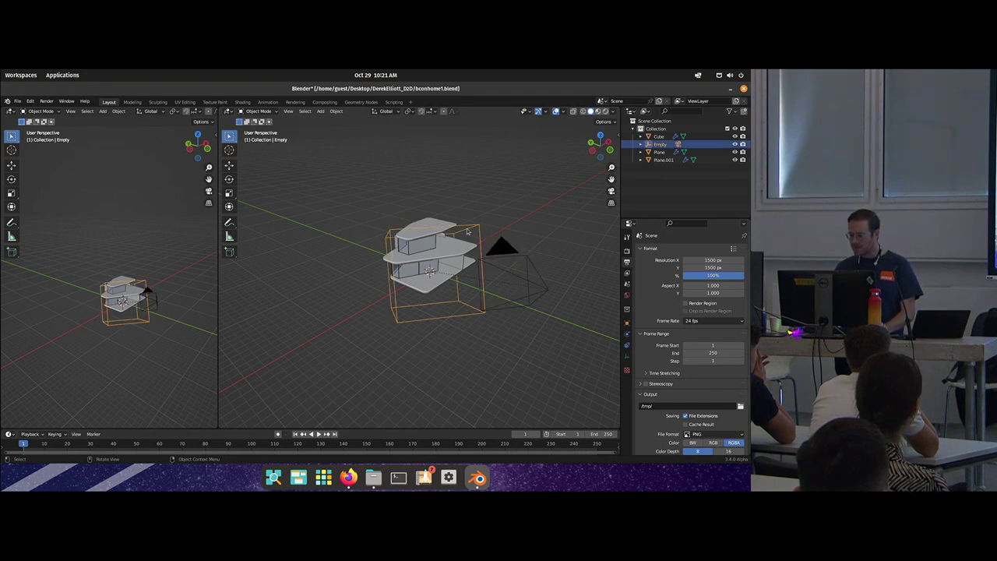
{"action": "key", "text": "g"}
{"action": "key", "text": "z"}
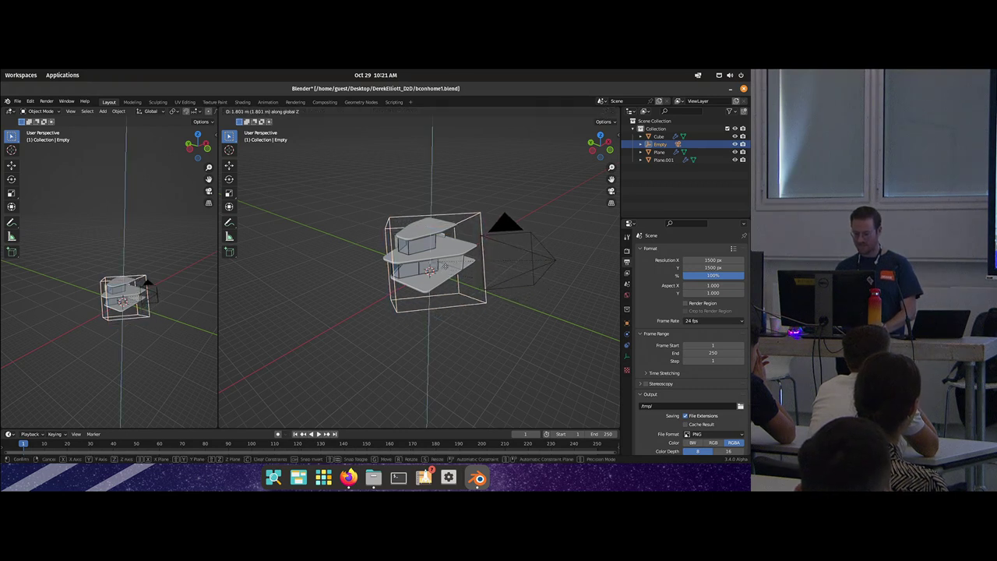
{"action": "left_click", "coordinate": [446, 266]}
{"action": "key", "text": "KP_0"}
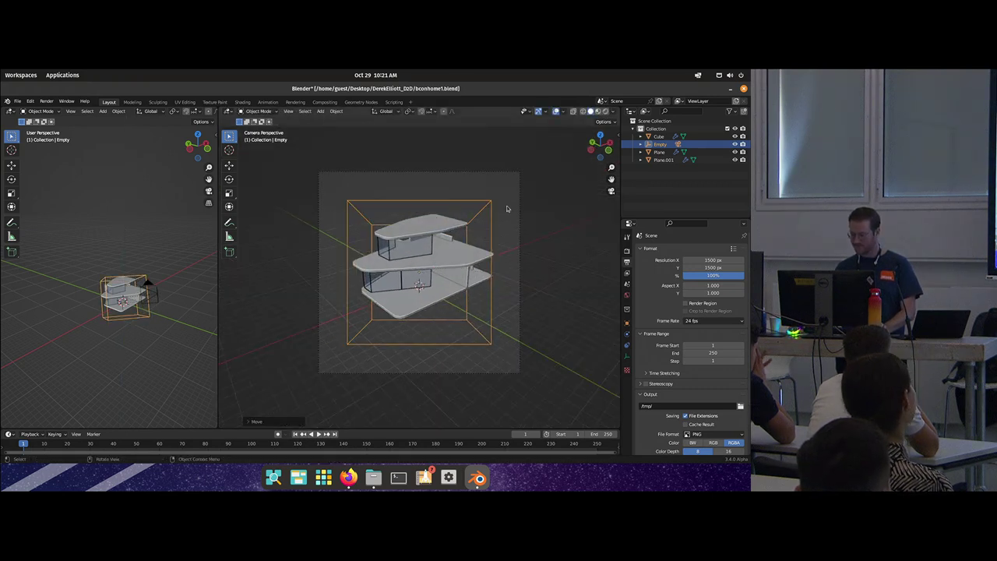
Step: Add a new mesh plane at the world origin beneath the building and open it for mesh editing
{"action": "left_click_drag", "start_coordinate": [79, 252], "coordinate": [117, 265]}
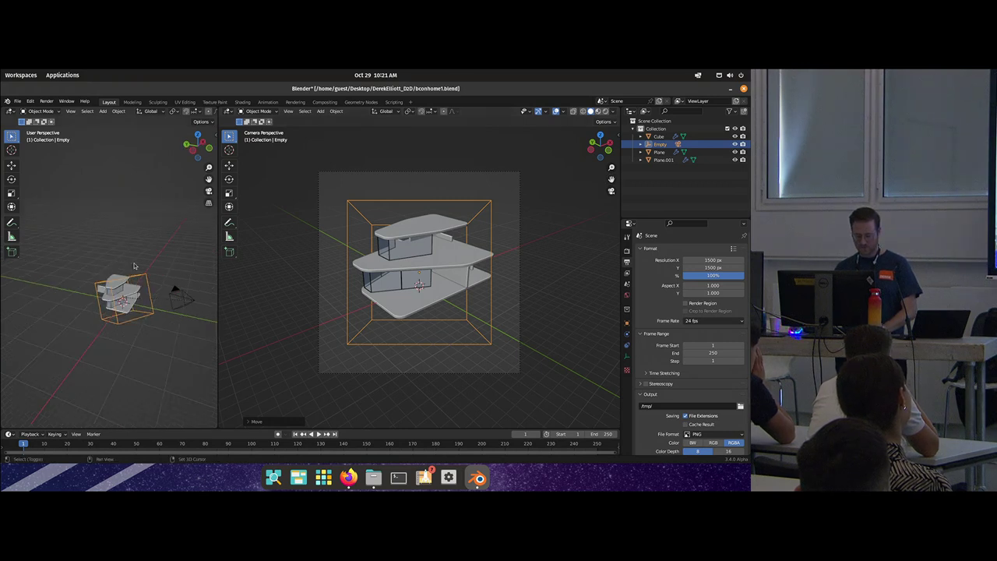
{"action": "key", "text": "shift+c"}
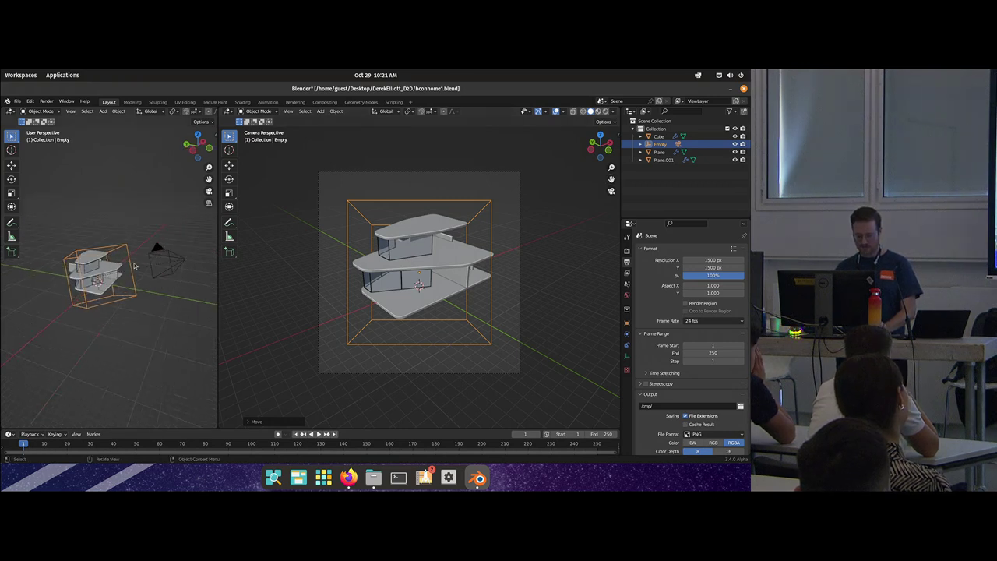
{"action": "key", "text": "shift+a"}
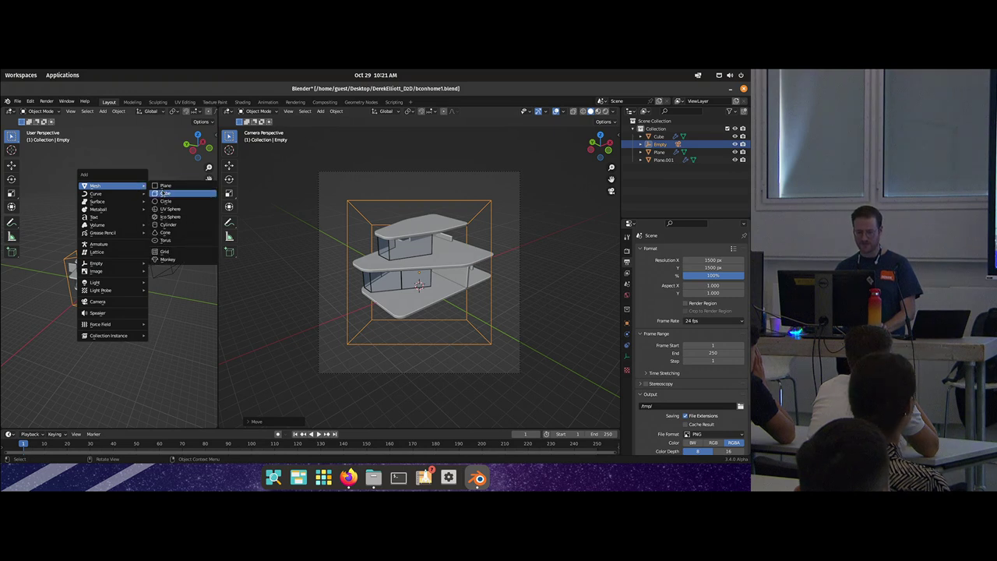
{"action": "left_click", "coordinate": [165, 187]}
{"action": "key", "text": "Tab"}
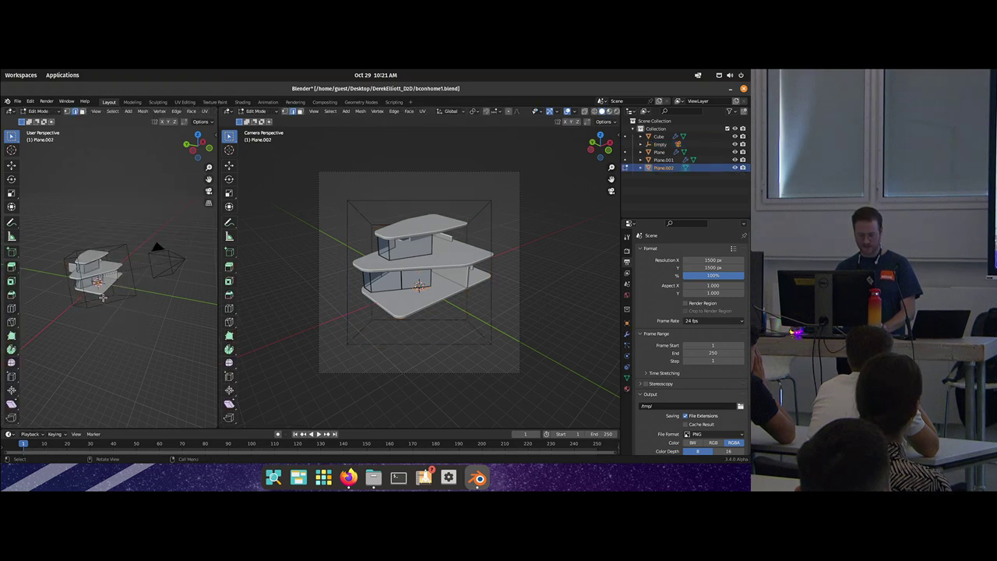
Step: Scale the new plane up in two passes into a large ground surface extending far beyond the building and camera
{"action": "key", "text": "s"}
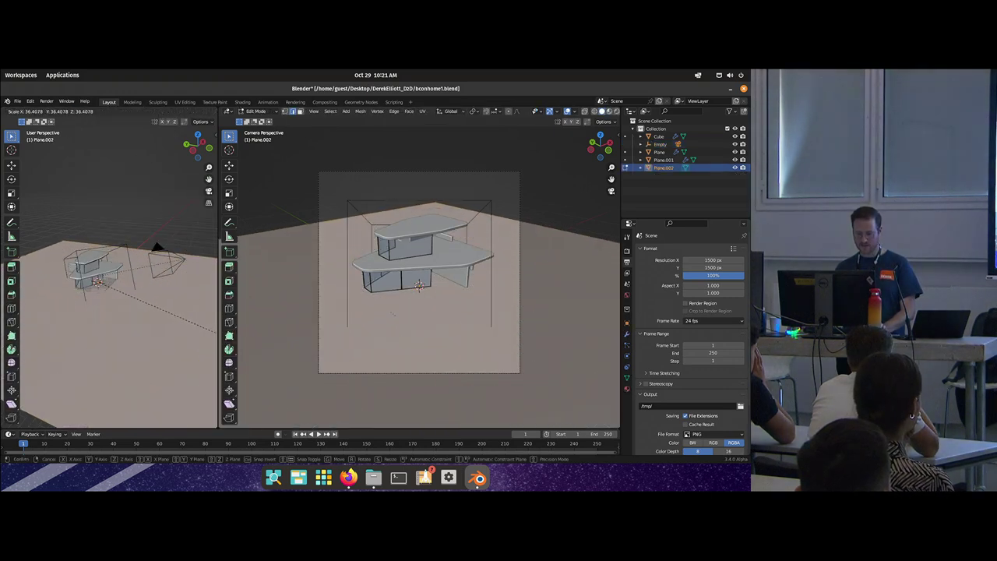
{"action": "left_click", "coordinate": [66, 274]}
{"action": "scroll", "coordinate": [70, 274], "scroll_direction": "down", "scroll_amount": 1}
{"action": "left_click_drag", "start_coordinate": [109, 265], "coordinate": [217, 259]}
{"action": "key", "text": "s"}
{"action": "left_click", "coordinate": [153, 261]}
{"action": "scroll", "coordinate": [154, 261], "scroll_direction": "down", "scroll_amount": 4}
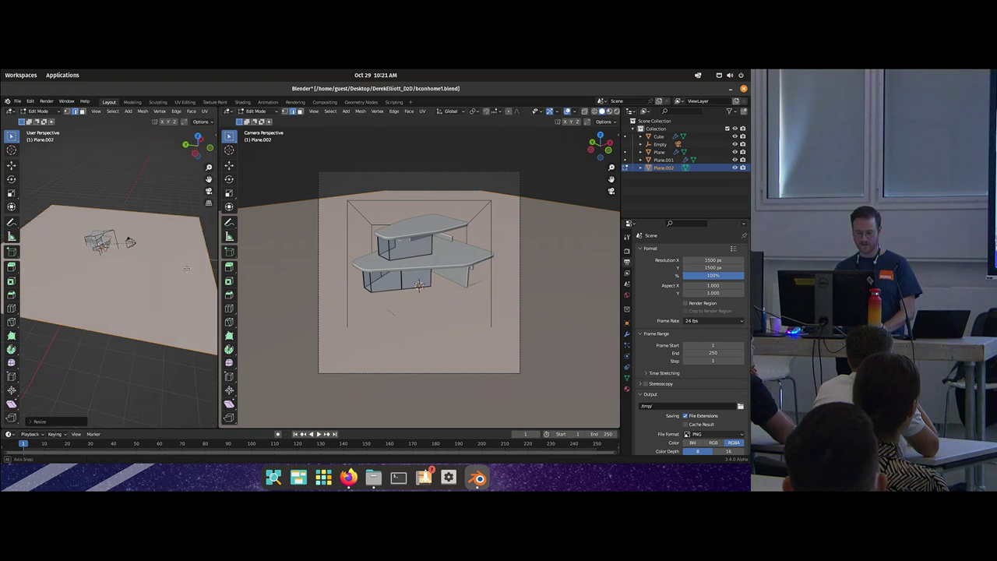
Step: Inset the ground face twice around the building, first with a wide border and again with a narrow one
{"action": "key", "text": "i"}
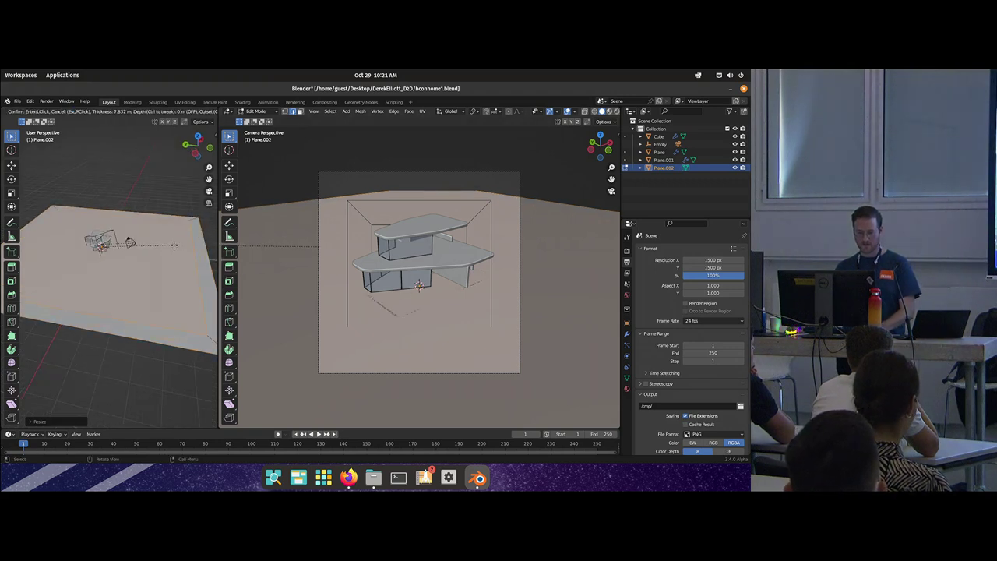
{"action": "left_click", "coordinate": [180, 292]}
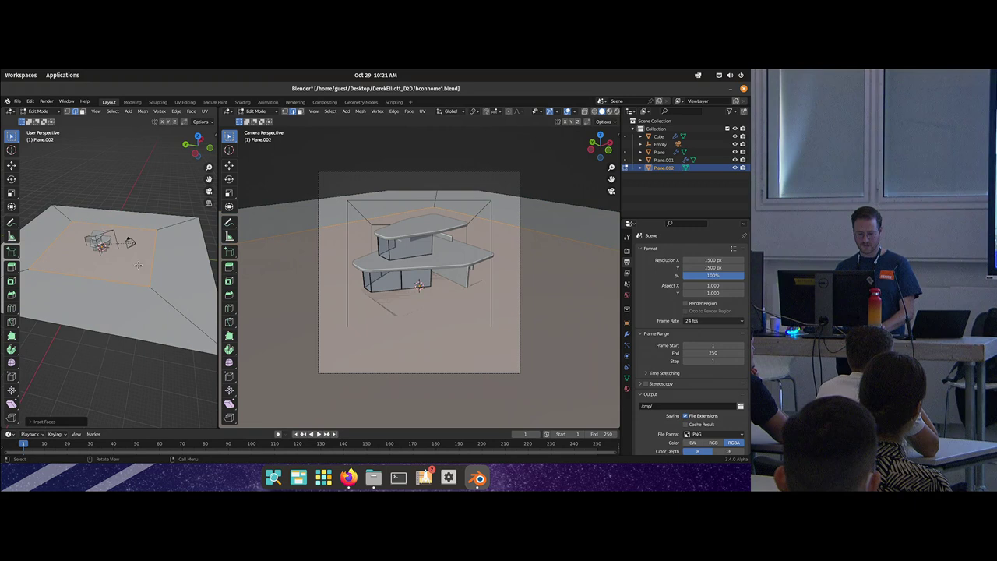
{"action": "key", "text": "i"}
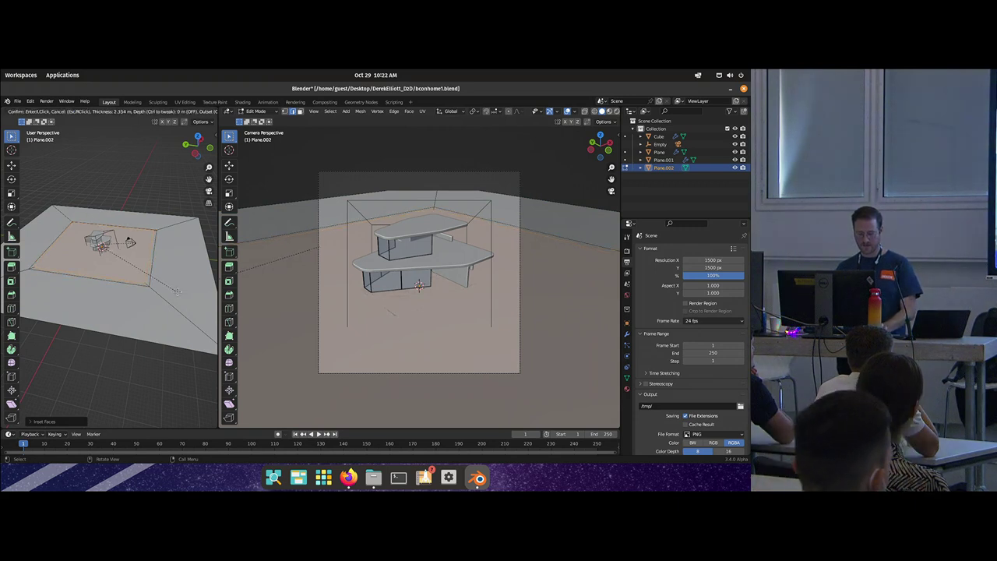
{"action": "left_click", "coordinate": [168, 290]}
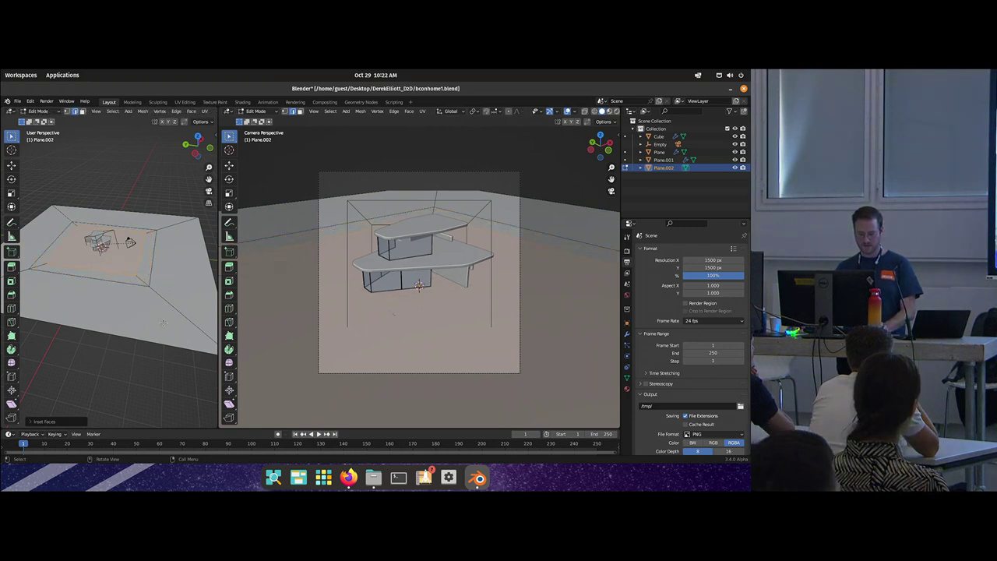
Step: Select the ground's outer edge loop and lower it about 20 m along global Z to form sloping sides
{"action": "left_click", "coordinate": [136, 335], "text": "alt"}
{"action": "scroll", "coordinate": [136, 335], "scroll_direction": "down", "scroll_amount": 1}
{"action": "left_click_drag", "start_coordinate": [136, 335], "coordinate": [136, 299]}
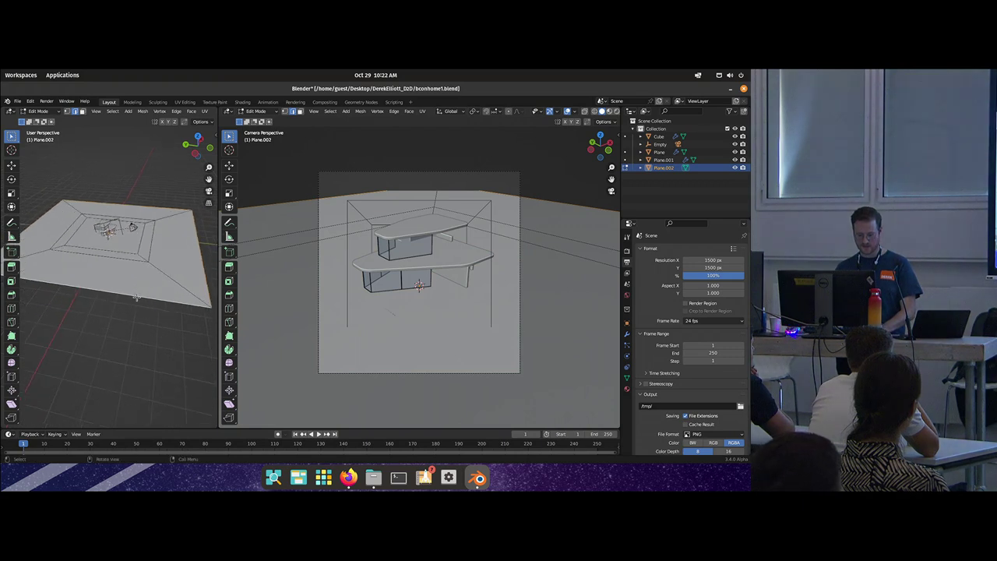
{"action": "key", "text": "g"}
{"action": "key", "text": "z"}
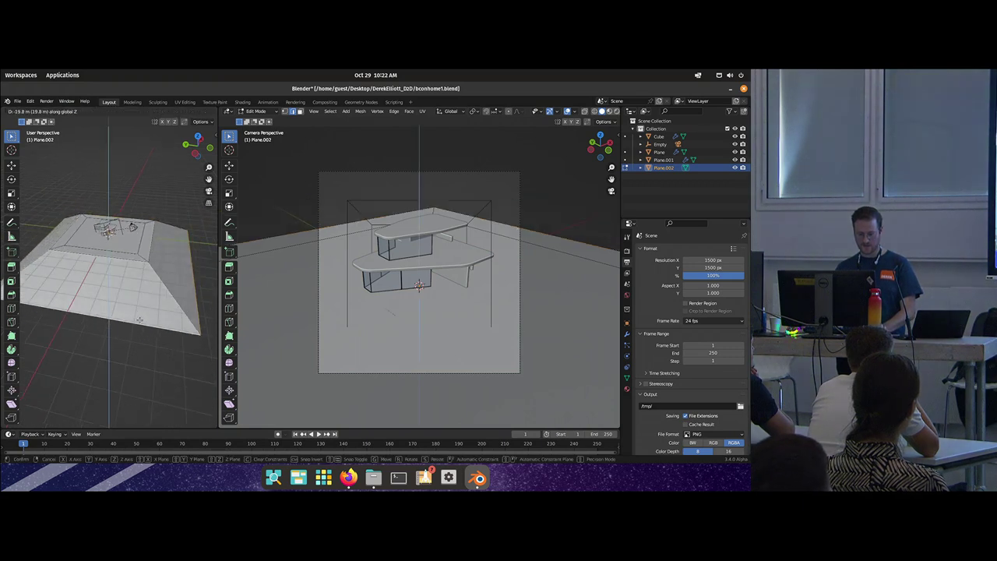
{"action": "left_click", "coordinate": [170, 313]}
{"action": "mouse_move", "coordinate": [171, 313]}
{"action": "left_mouse_down"}
{"action": "mouse_move", "coordinate": [196, 243]}
{"action": "mouse_move", "coordinate": [169, 313]}
{"action": "left_mouse_up"}
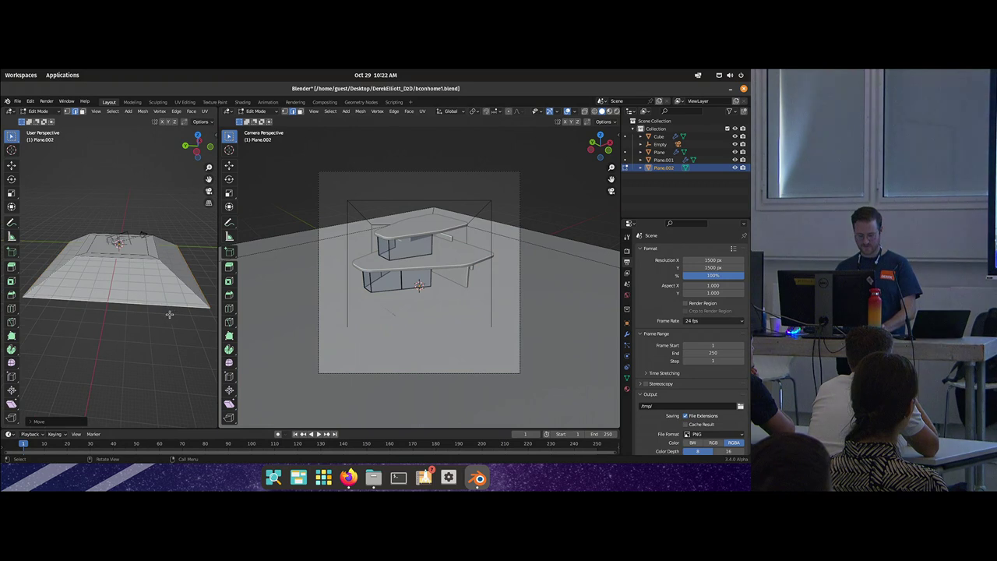
Step: Extrude the lowered outer edge loop and scale it outward into a flat skirt, and return to Object Mode
{"action": "key", "text": "e"}
{"action": "right_click", "coordinate": [178, 306]}
{"action": "key", "text": "s"}
{"action": "left_click", "coordinate": [198, 311]}
{"action": "key", "text": "Tab"}
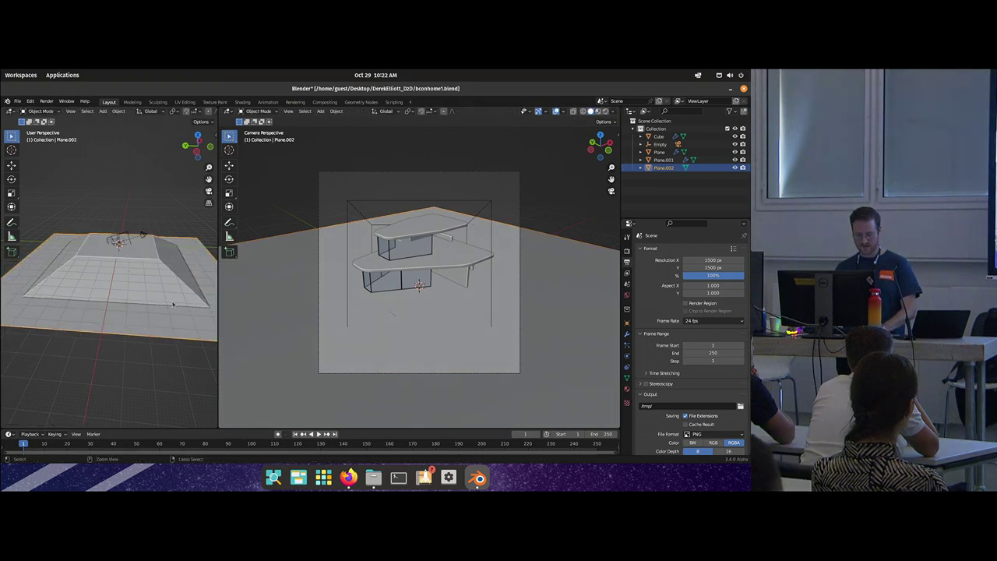
Step: Add a level 2 subdivision surface to the ground plane and shade it smooth
{"action": "key", "text": "ctrl+2"}
{"action": "right_click", "coordinate": [146, 272]}
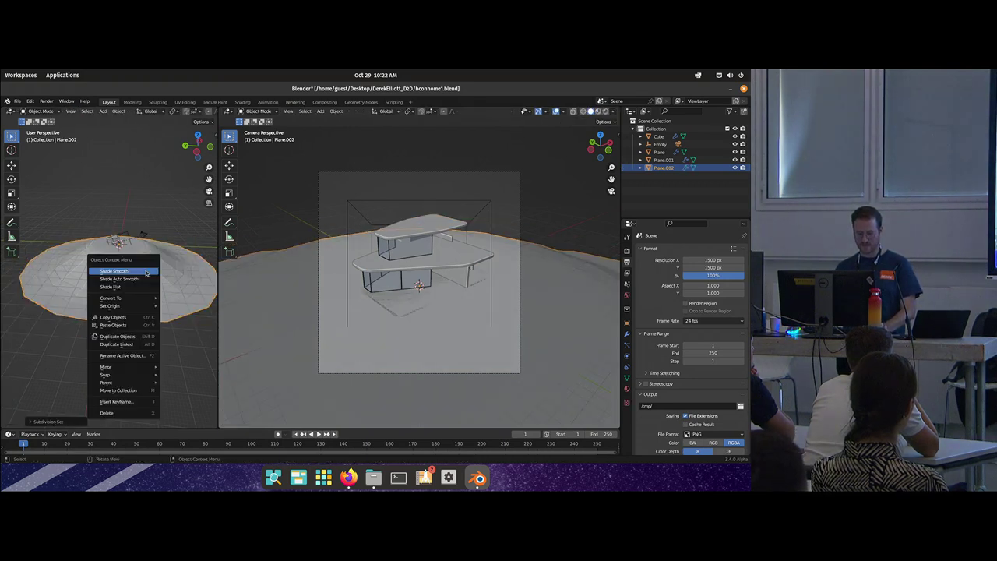
{"action": "left_click", "coordinate": [146, 272]}
Step: Raise two adjoining outer edges of the ground about 62 m along global Z to form a hillside
{"action": "mouse_move", "coordinate": [127, 225]}
{"action": "left_mouse_down"}
{"action": "mouse_move", "coordinate": [166, 239]}
{"action": "mouse_move", "coordinate": [116, 247]}
{"action": "left_mouse_up"}
{"action": "key", "text": "Tab"}
{"action": "left_click", "coordinate": [77, 265]}
{"action": "left_click", "coordinate": [109, 240], "text": "shift"}
{"action": "key", "text": "g"}
{"action": "key", "text": "z"}
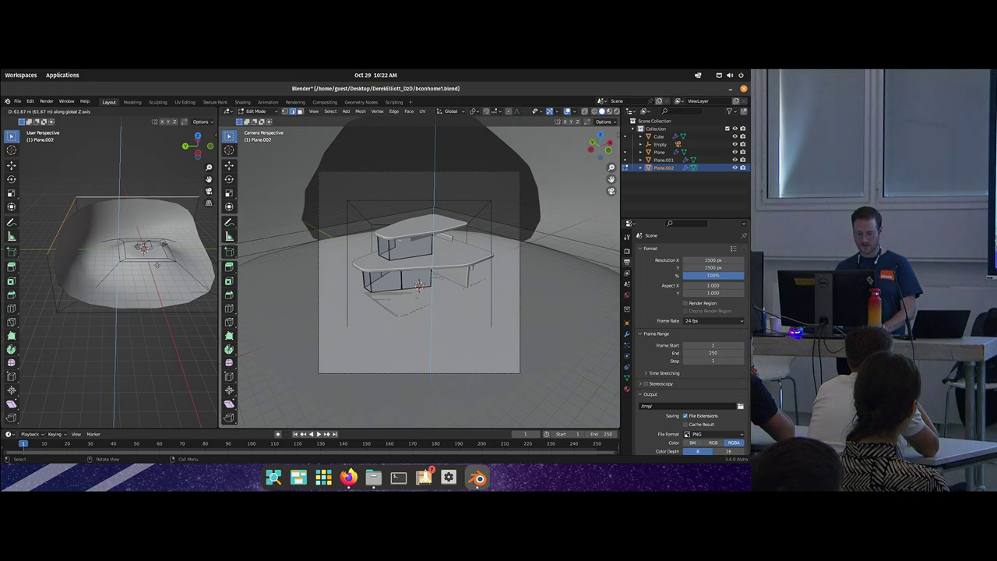
{"action": "left_click", "coordinate": [163, 264]}
{"action": "key", "text": "Tab"}
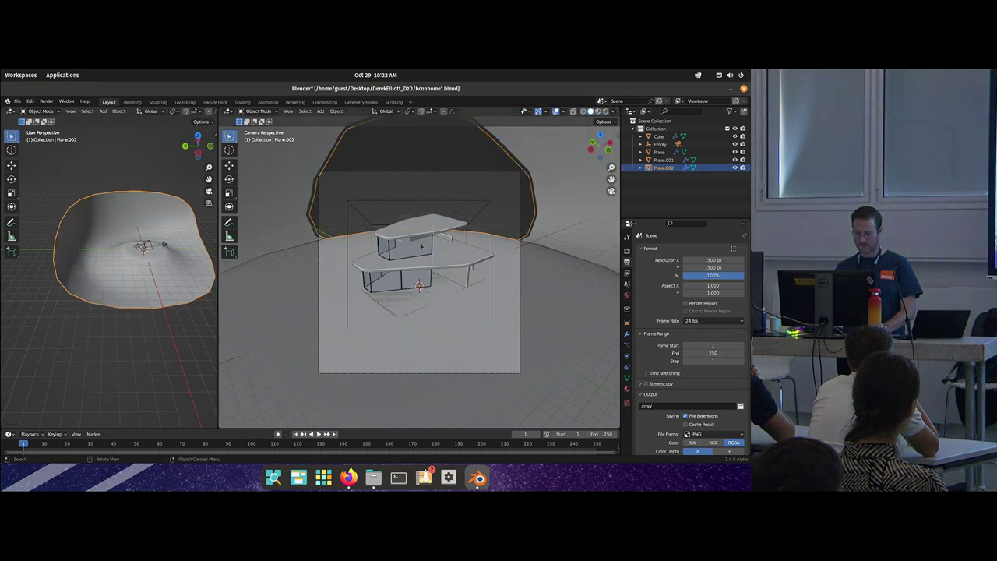
Step: Show the camera view in rendered shading and lower the ground plane about 0.17 m along global Z beneath the building
{"action": "left_click_drag", "start_coordinate": [199, 225], "coordinate": [169, 233]}
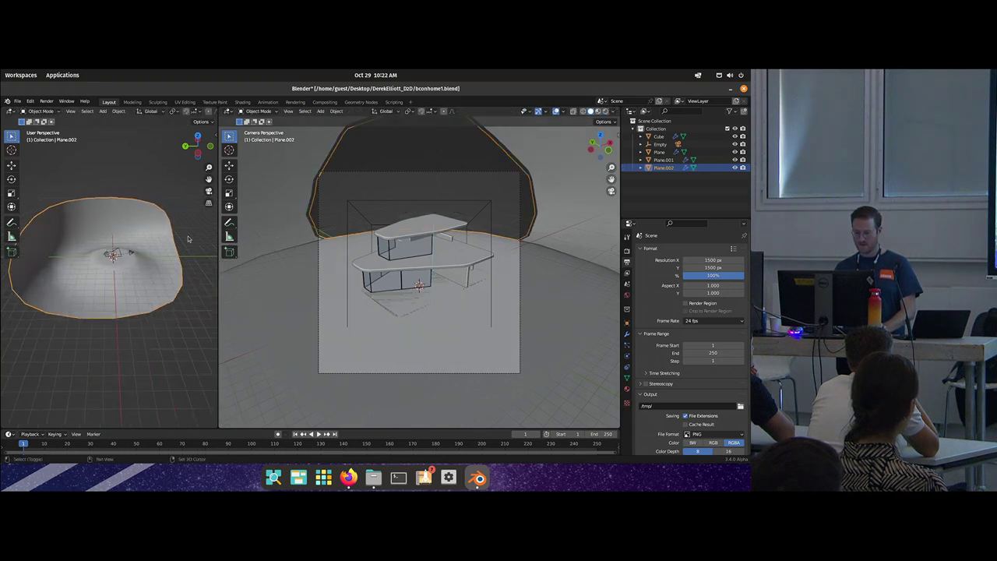
{"action": "left_click", "coordinate": [606, 111]}
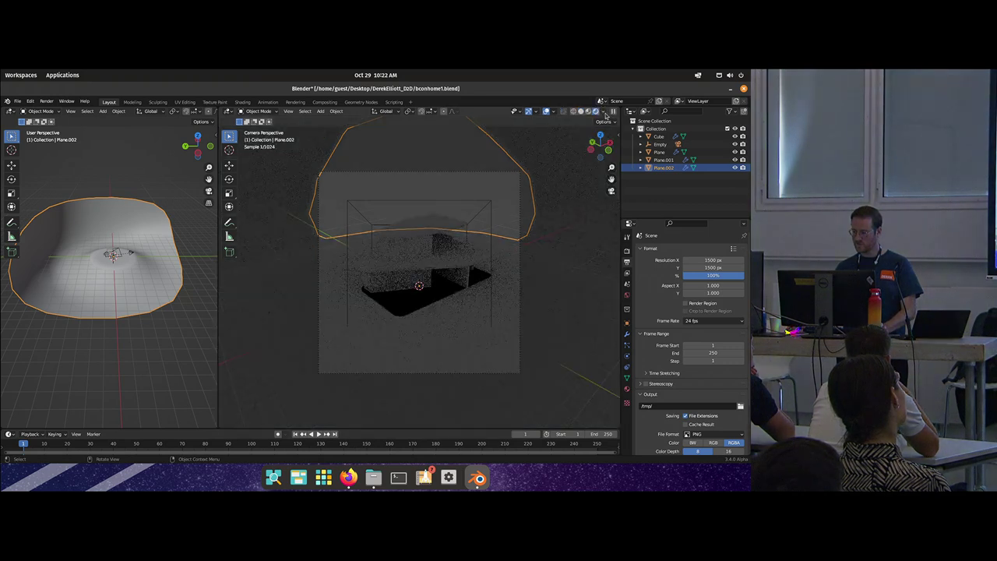
{"action": "scroll", "coordinate": [116, 251], "scroll_direction": "up", "scroll_amount": 10}
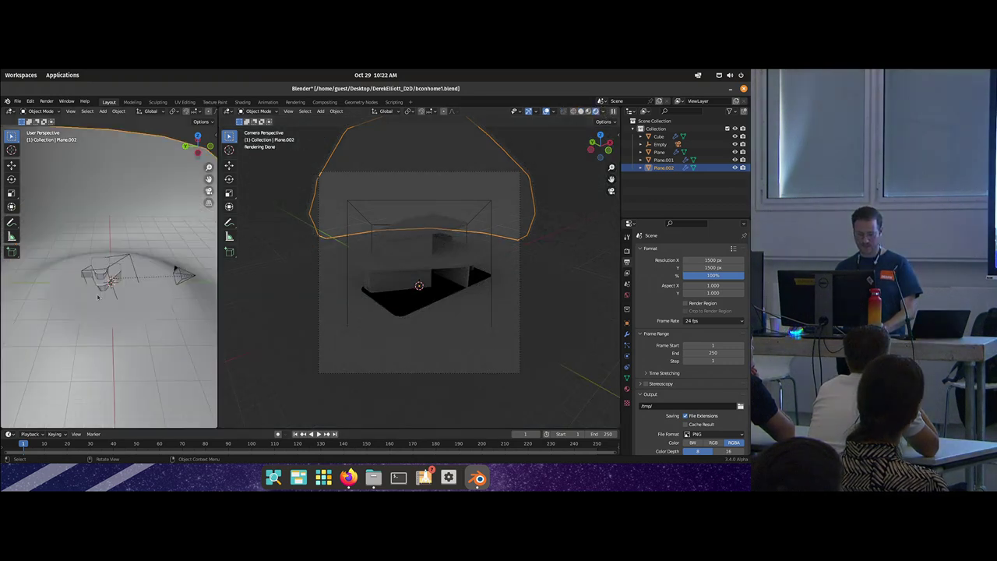
{"action": "left_click", "coordinate": [160, 278]}
{"action": "scroll", "coordinate": [156, 284], "scroll_direction": "down", "scroll_amount": 4}
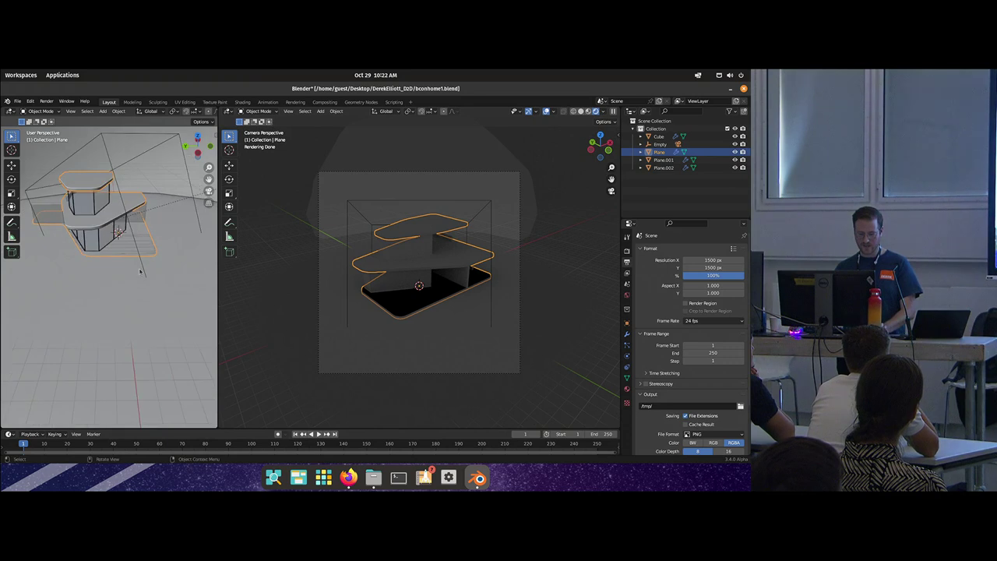
{"action": "left_click", "coordinate": [145, 272]}
{"action": "key", "text": "g"}
{"action": "key", "text": "z"}
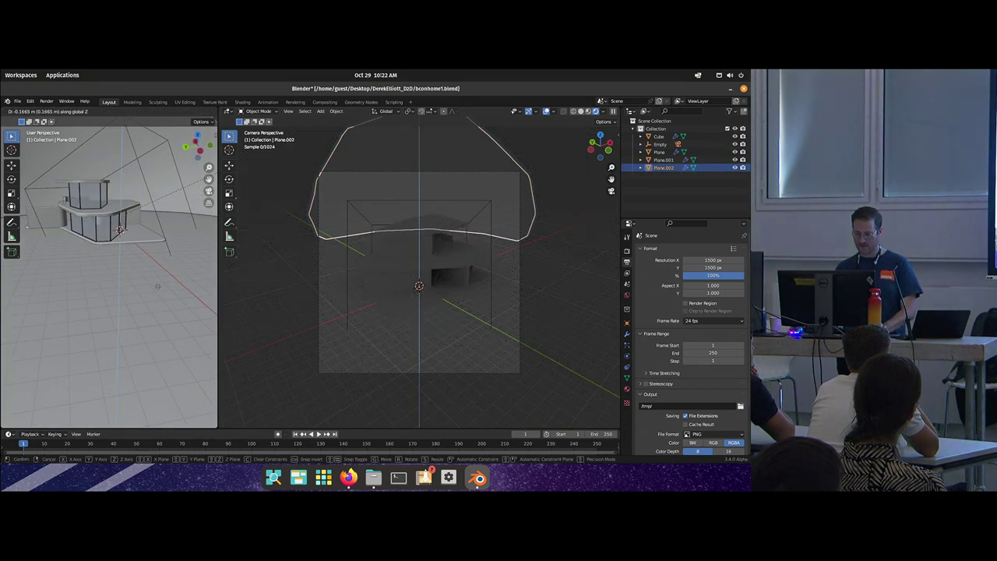
{"action": "left_click", "coordinate": [156, 287]}
Step: Hide the overlays in the camera view and use a Sky Texture as the world background colour
{"action": "left_click", "coordinate": [627, 250]}
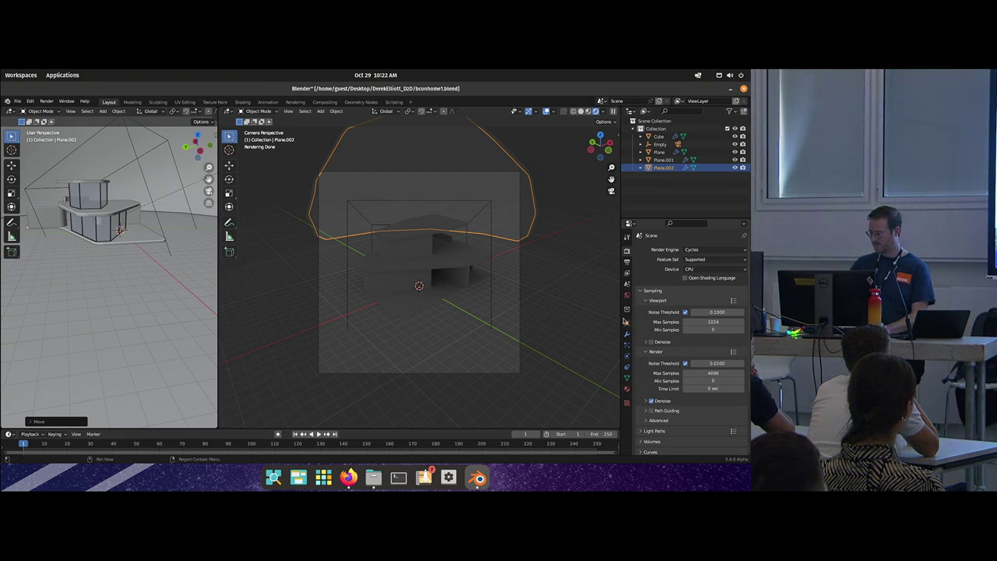
{"action": "left_click", "coordinate": [545, 110]}
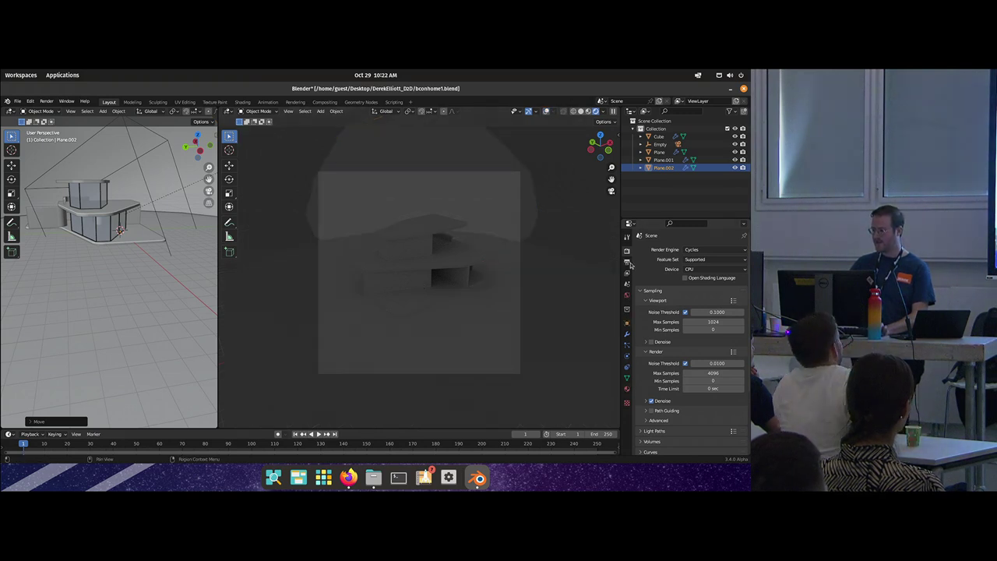
{"action": "left_click", "coordinate": [627, 296]}
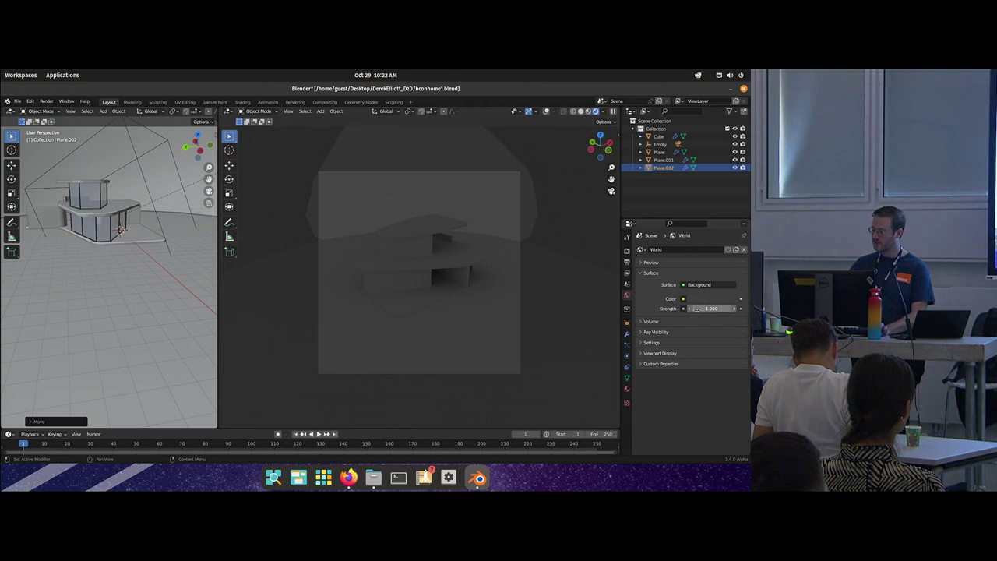
{"action": "left_click", "coordinate": [683, 299]}
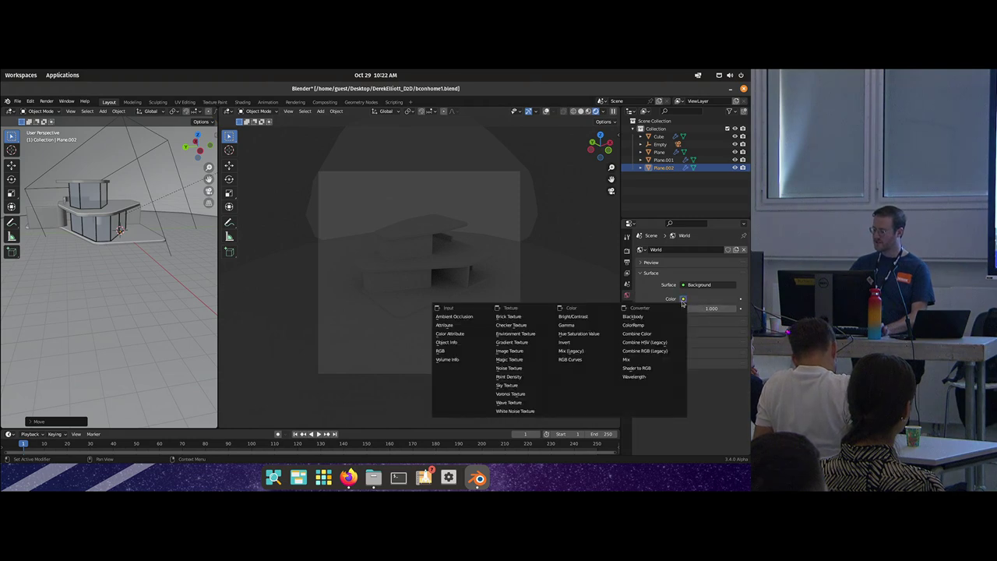
{"action": "left_click", "coordinate": [526, 388]}
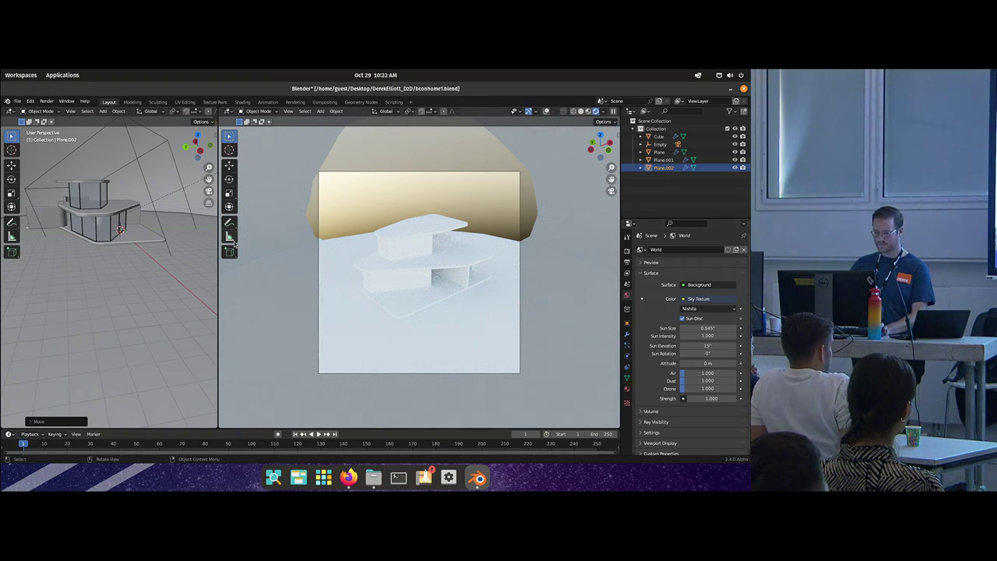
Step: Select the camera and set its clip end distance to 151 m
{"action": "scroll", "coordinate": [125, 241], "scroll_direction": "down", "scroll_amount": 2}
{"action": "scroll", "coordinate": [133, 211], "scroll_direction": "down", "scroll_amount": 4}
{"action": "left_click_drag", "start_coordinate": [148, 195], "coordinate": [43, 215]}
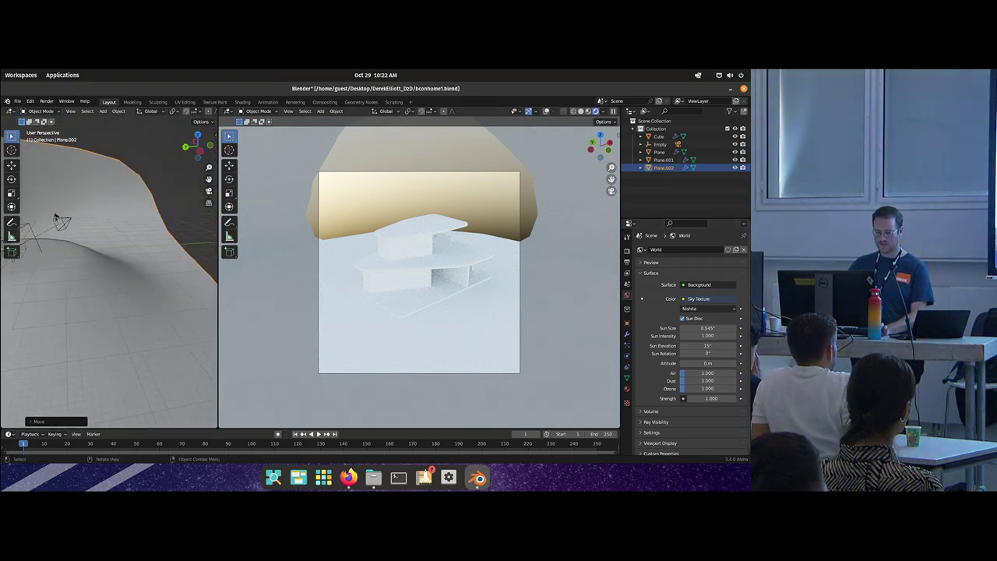
{"action": "left_click", "coordinate": [58, 219]}
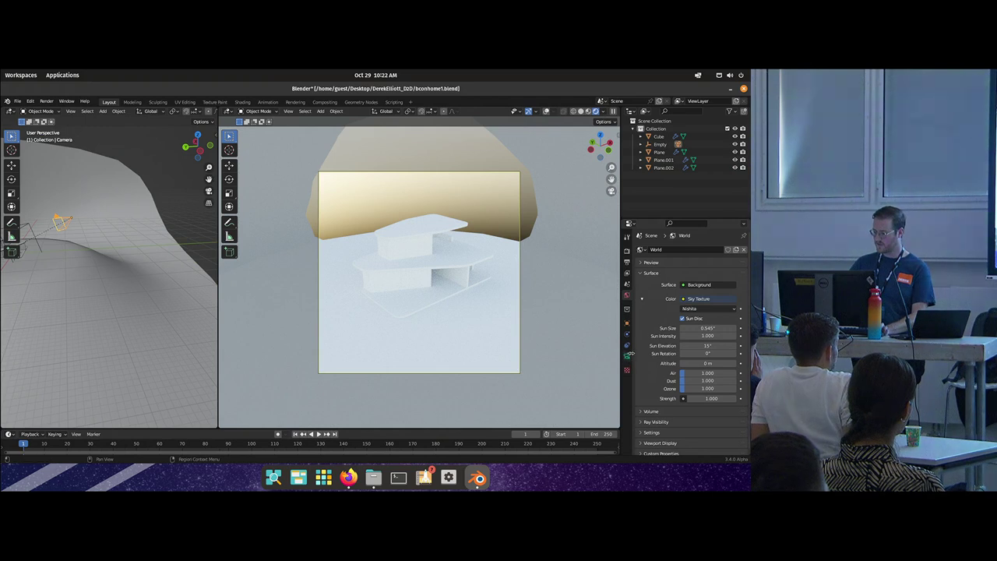
{"action": "left_click", "coordinate": [627, 356]}
{"action": "scroll", "coordinate": [667, 352], "scroll_direction": "down", "scroll_amount": 5}
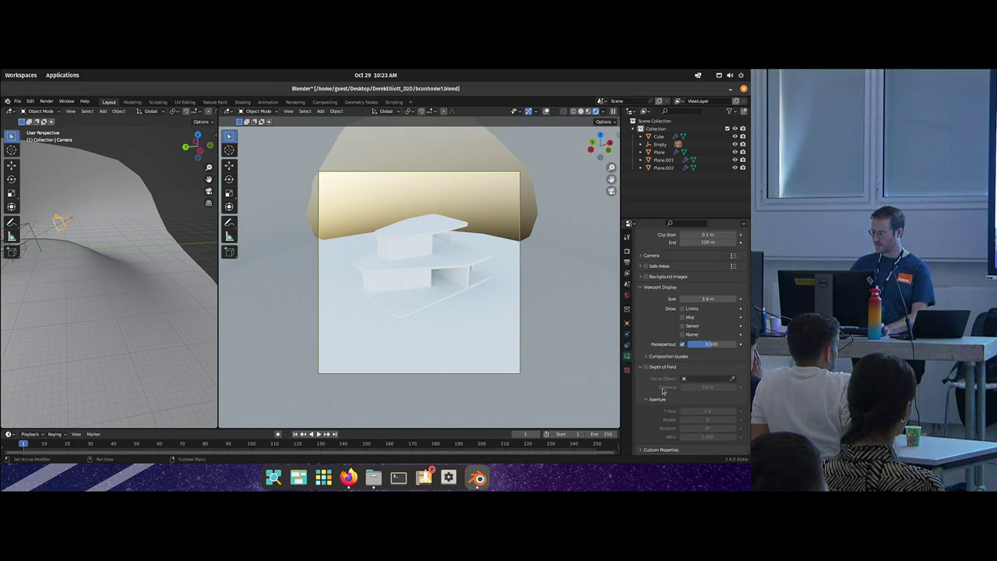
{"action": "scroll", "coordinate": [640, 341], "scroll_direction": "up", "scroll_amount": 5}
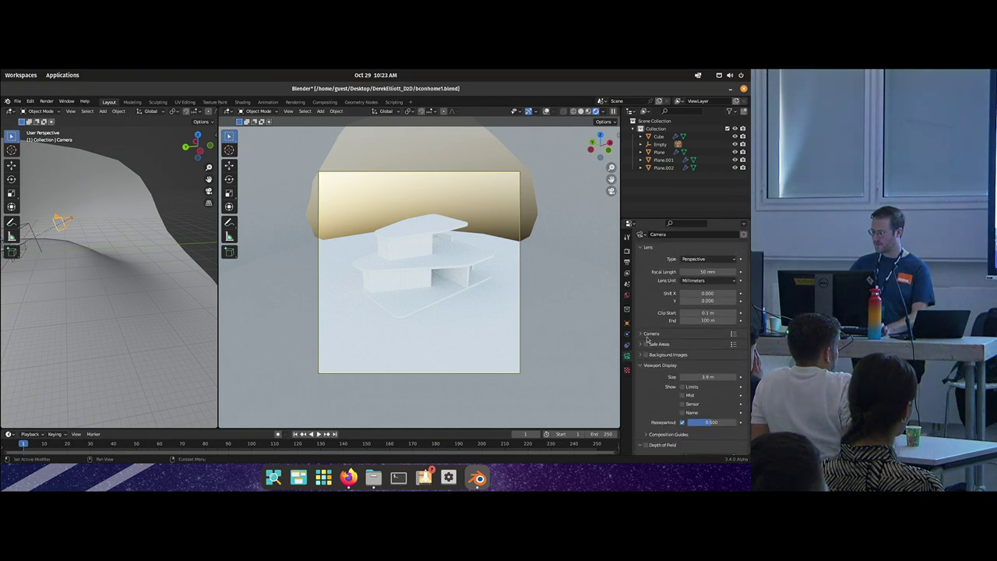
{"action": "left_click_drag", "start_coordinate": [714, 321], "coordinate": [736, 320]}
{"action": "left_click_drag", "start_coordinate": [707, 320], "coordinate": [716, 320]}
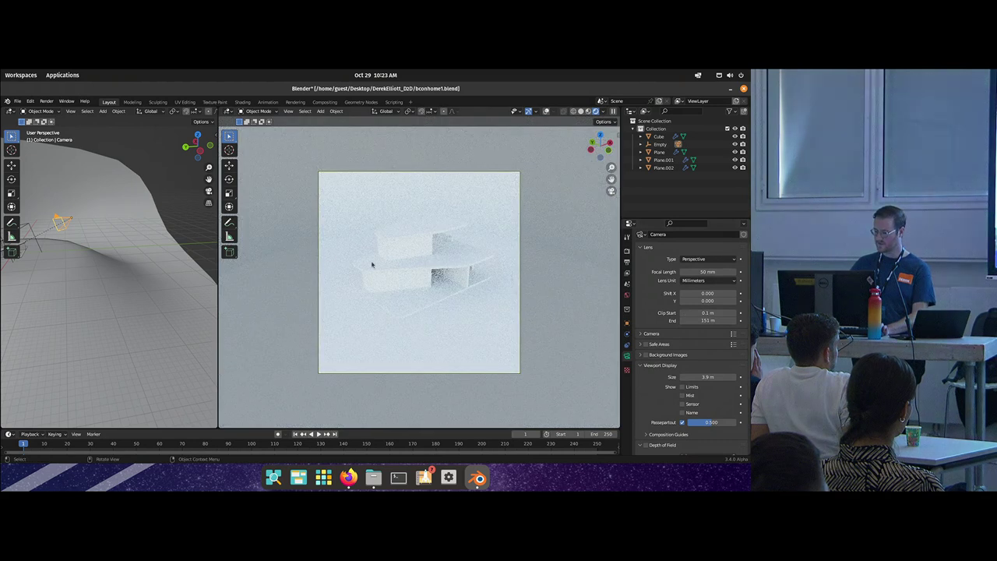
Step: Set the sun size of the world's sky texture to 1.61°
{"action": "left_click_drag", "start_coordinate": [134, 233], "coordinate": [161, 241]}
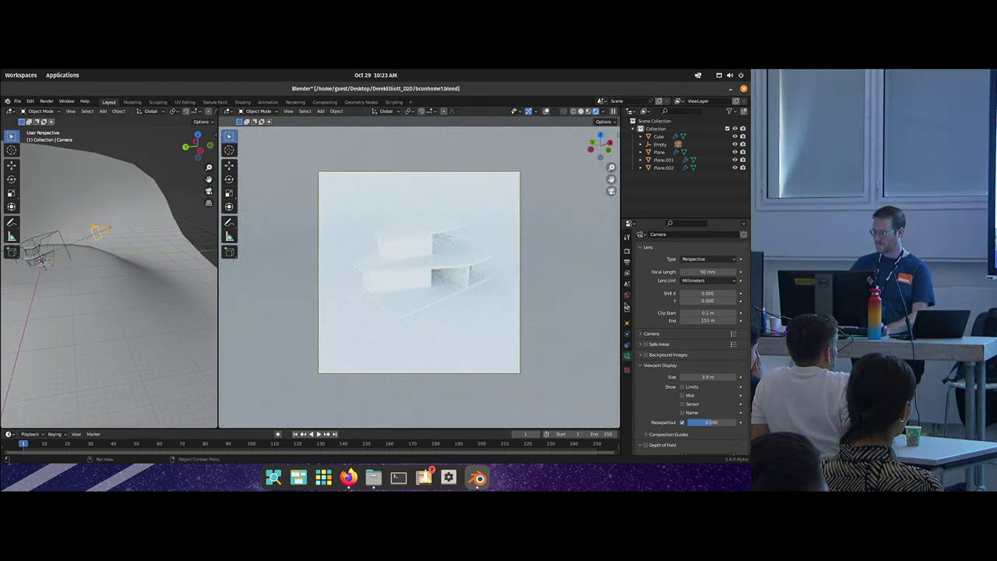
{"action": "left_click", "coordinate": [627, 296]}
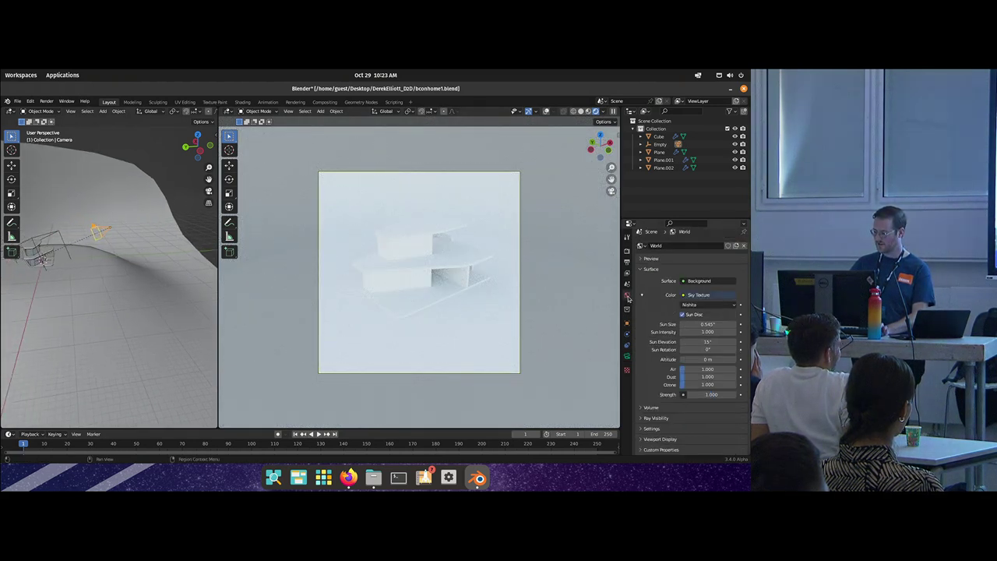
{"action": "left_click_drag", "start_coordinate": [705, 324], "coordinate": [727, 325]}
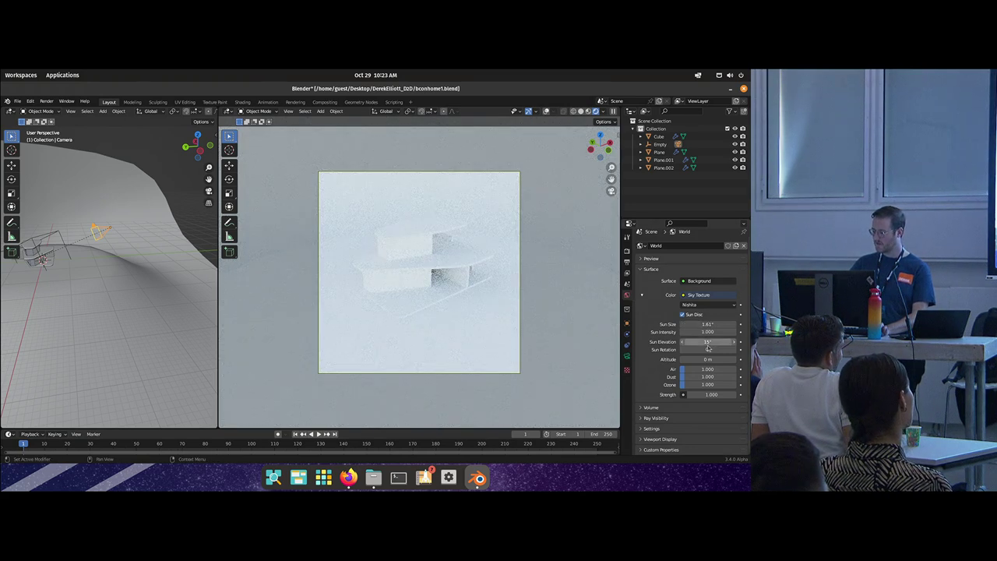
Step: Set the sky texture's sun rotation to 155° and sun intensity to 0.740, with the world strength at 0.100
{"action": "left_click_drag", "start_coordinate": [701, 349], "coordinate": [822, 349]}
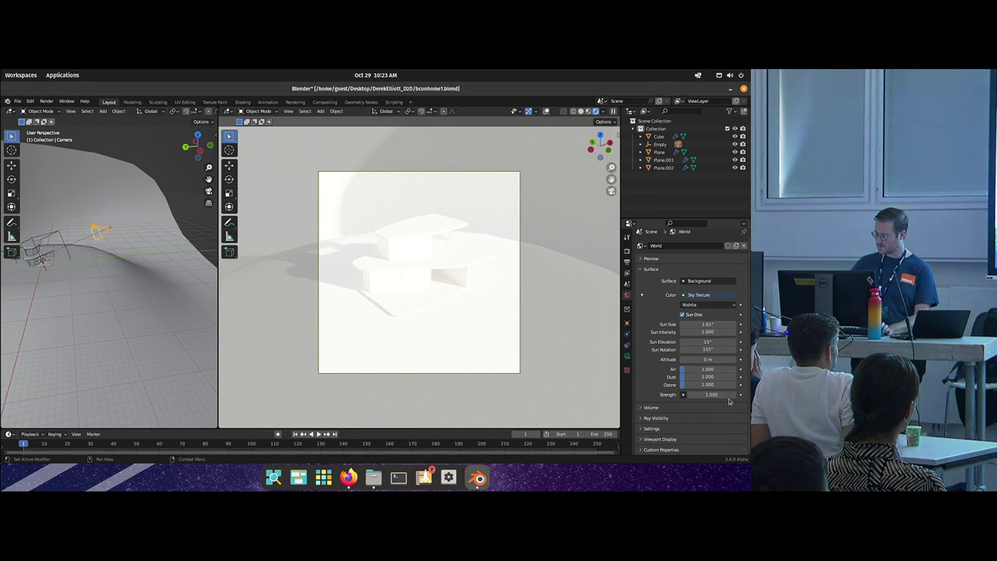
{"action": "left_click_drag", "start_coordinate": [724, 394], "coordinate": [692, 395]}
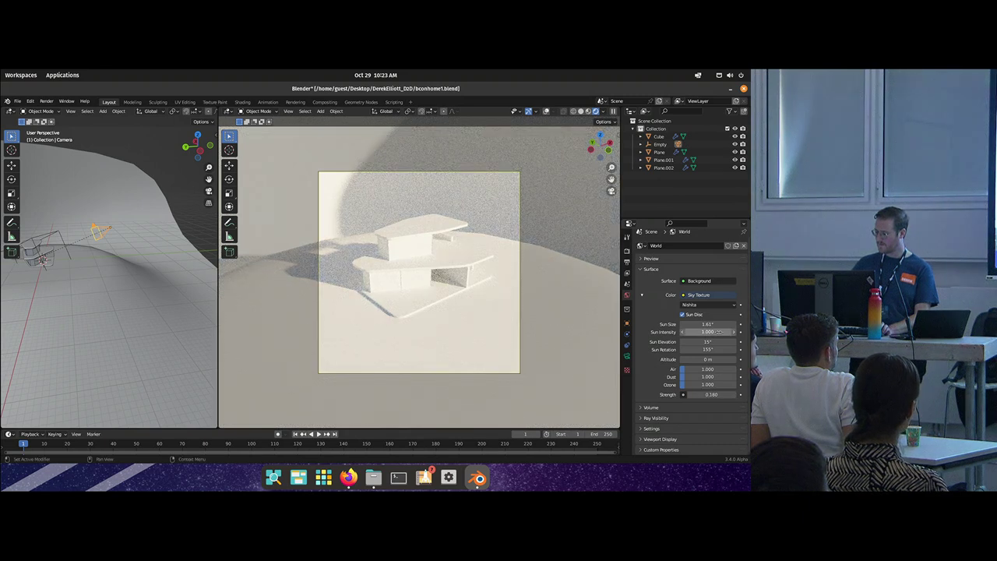
{"action": "left_click_drag", "start_coordinate": [717, 332], "coordinate": [697, 332]}
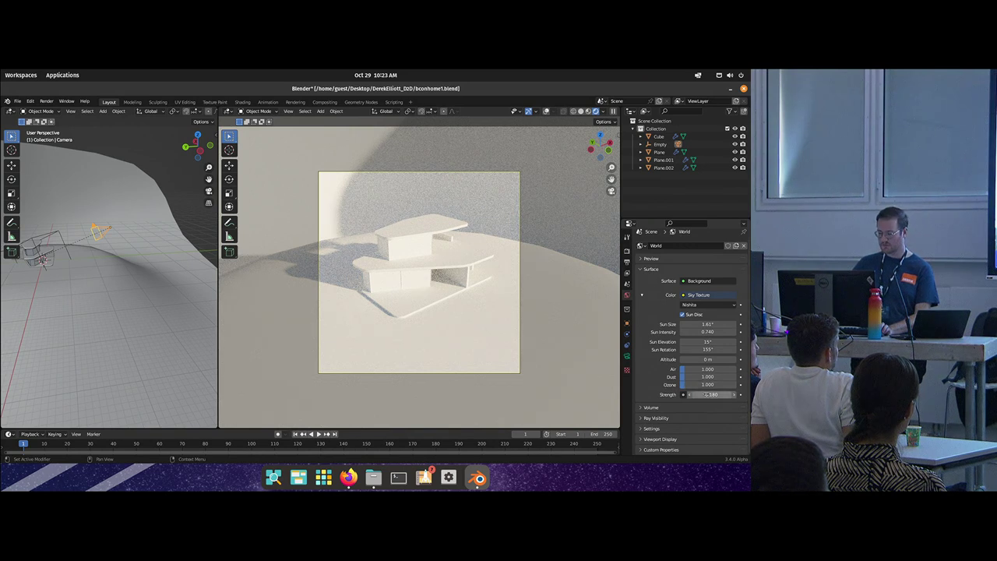
{"action": "left_click_drag", "start_coordinate": [708, 395], "coordinate": [694, 395]}
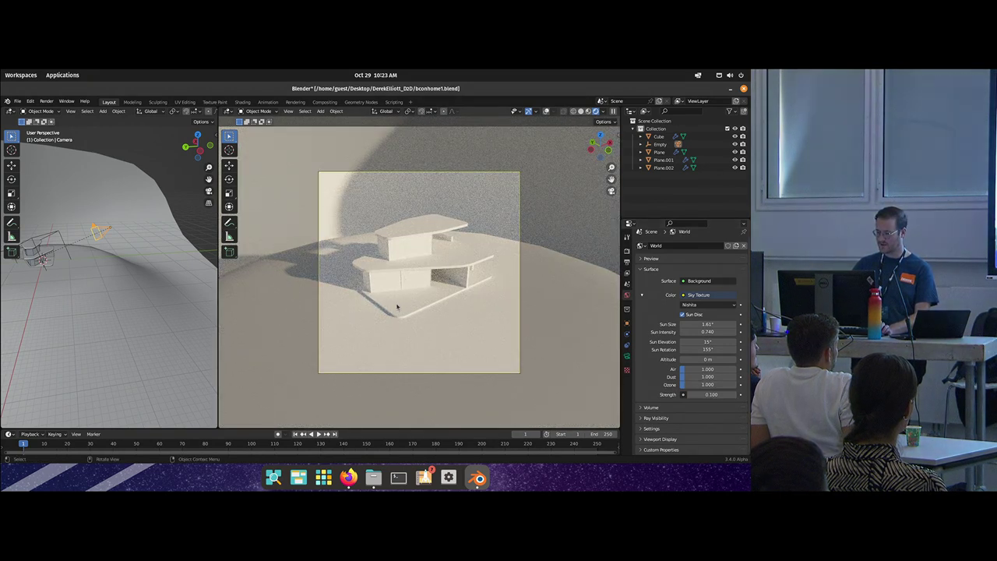
Step: Select the building's glass walls and set the roughness of their GLASS material to 0.000
{"action": "scroll", "coordinate": [47, 277], "scroll_direction": "up", "scroll_amount": 4}
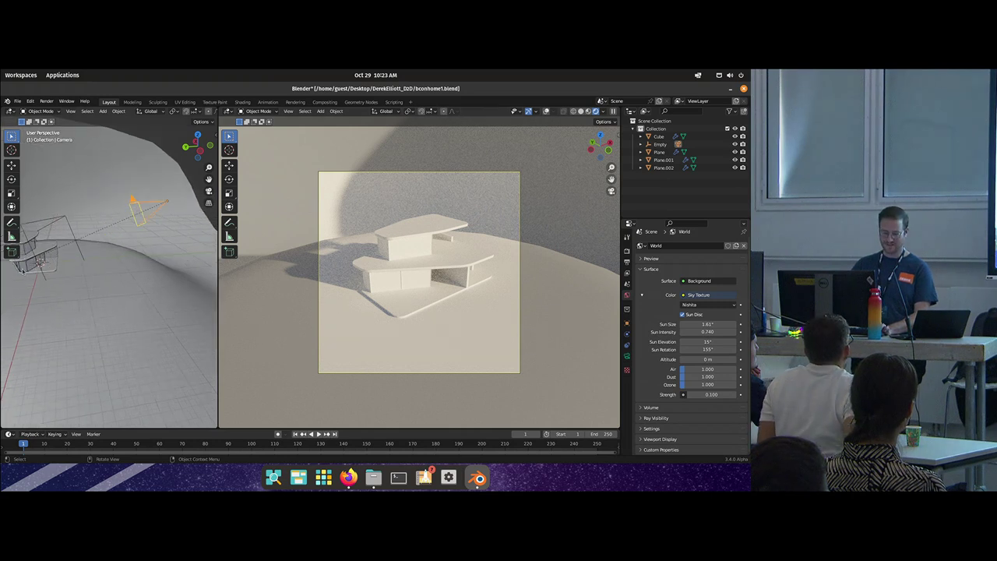
{"action": "scroll", "coordinate": [48, 275], "scroll_direction": "up", "scroll_amount": 2}
{"action": "left_click", "coordinate": [64, 260]}
{"action": "key", "text": "KP_Decimal"}
{"action": "left_click_drag", "start_coordinate": [144, 265], "coordinate": [117, 242]}
{"action": "left_click", "coordinate": [627, 388]}
{"action": "scroll", "coordinate": [682, 290], "scroll_direction": "up", "scroll_amount": 1}
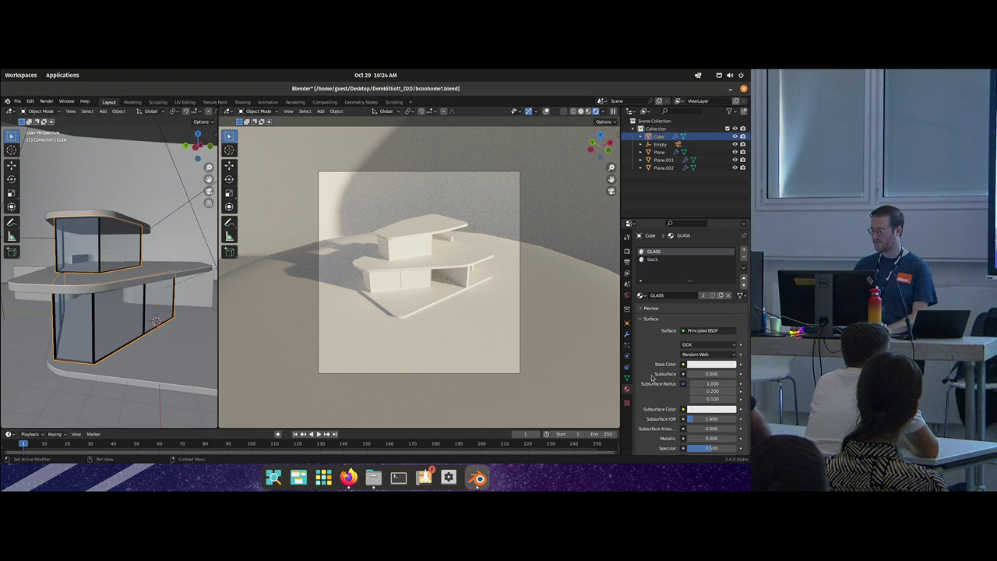
{"action": "left_click", "coordinate": [627, 333]}
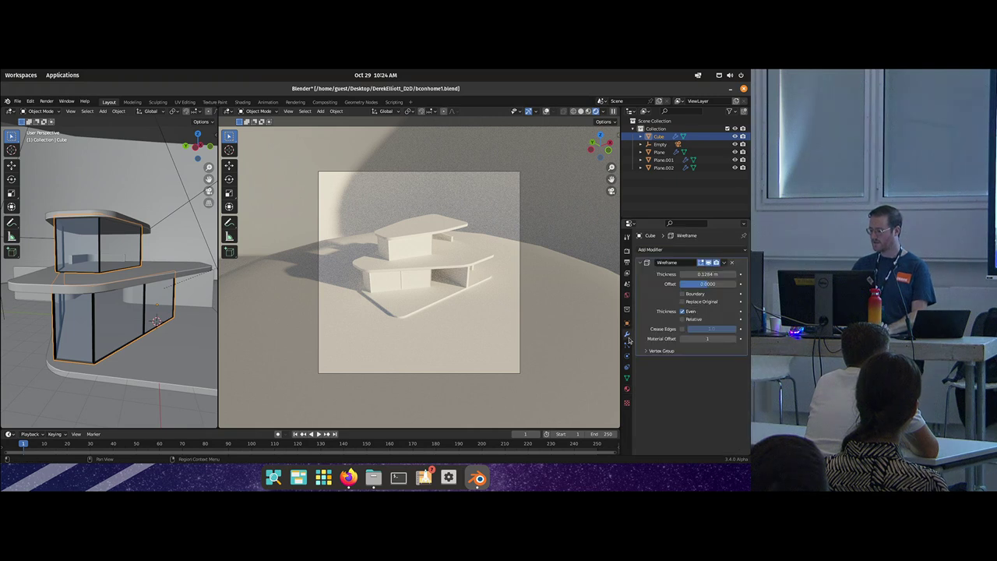
{"action": "left_click", "coordinate": [627, 391]}
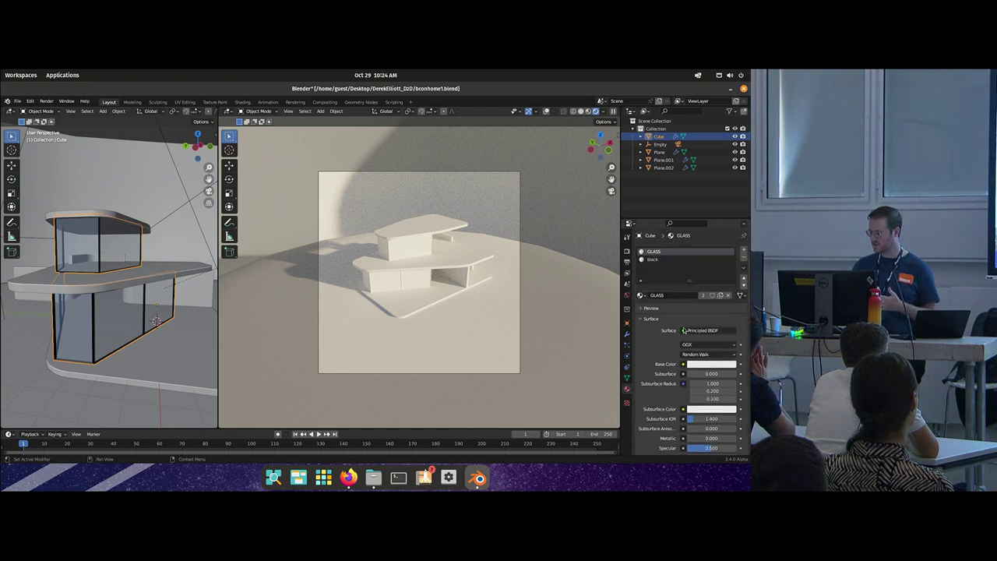
{"action": "scroll", "coordinate": [676, 327], "scroll_direction": "down", "scroll_amount": 15}
{"action": "scroll", "coordinate": [680, 366], "scroll_direction": "up", "scroll_amount": 5}
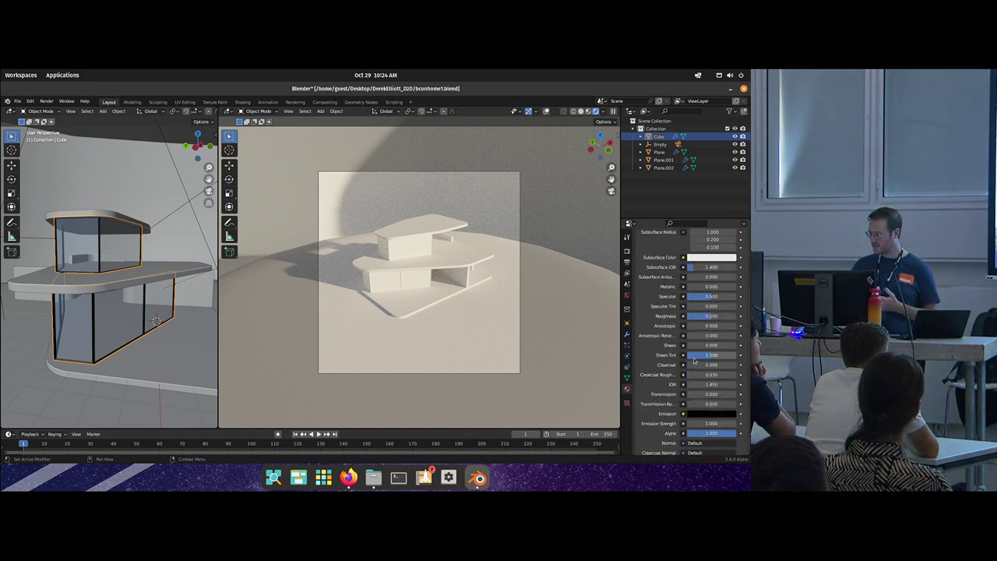
{"action": "left_click_drag", "start_coordinate": [701, 317], "coordinate": [685, 317]}
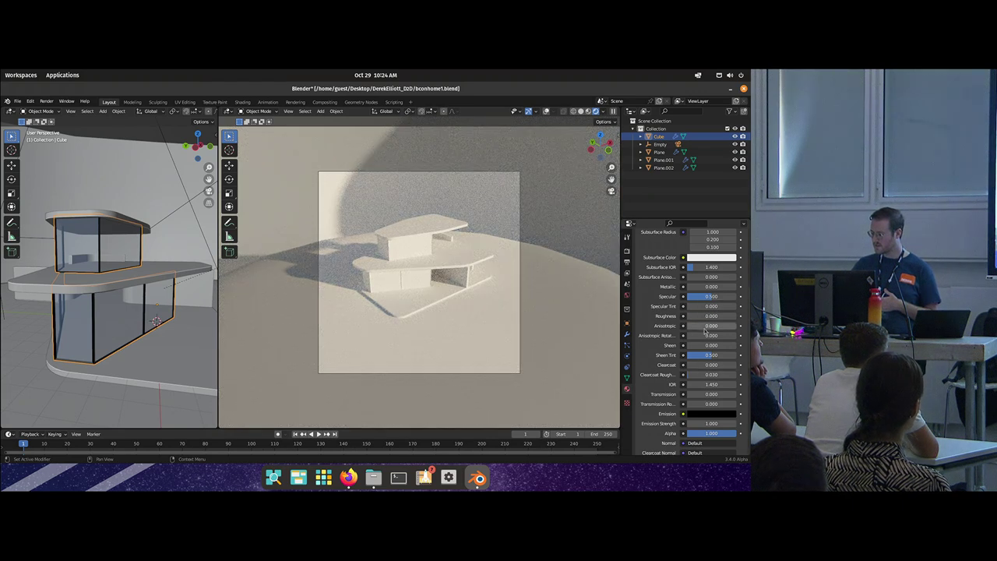
Step: Set the GLASS material's transmission to 1.000 and reduce its alpha to make the walls more see-through
{"action": "scroll", "coordinate": [704, 339], "scroll_direction": "up", "scroll_amount": 2}
{"action": "scroll", "coordinate": [704, 349], "scroll_direction": "down", "scroll_amount": 2}
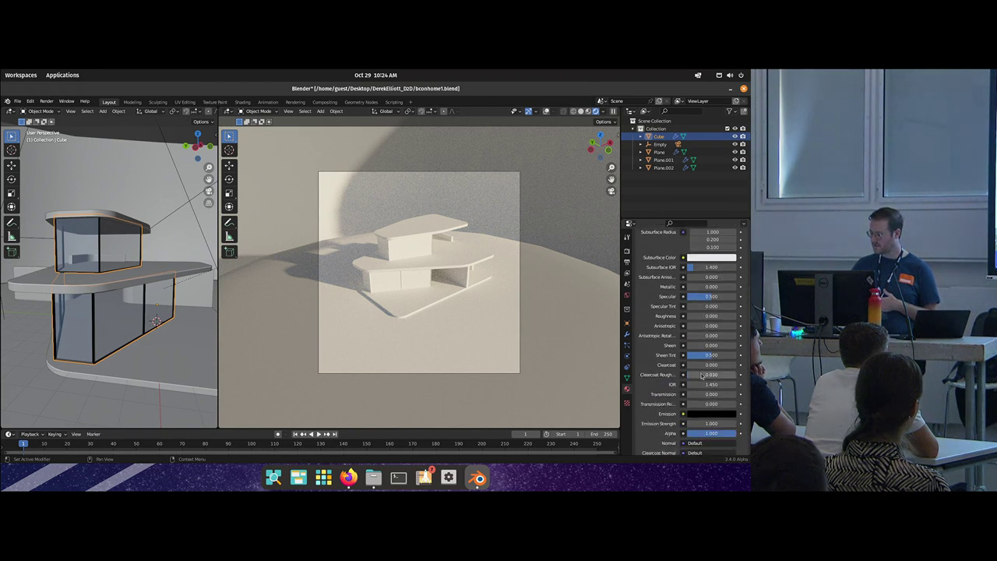
{"action": "left_click_drag", "start_coordinate": [709, 395], "coordinate": [737, 397]}
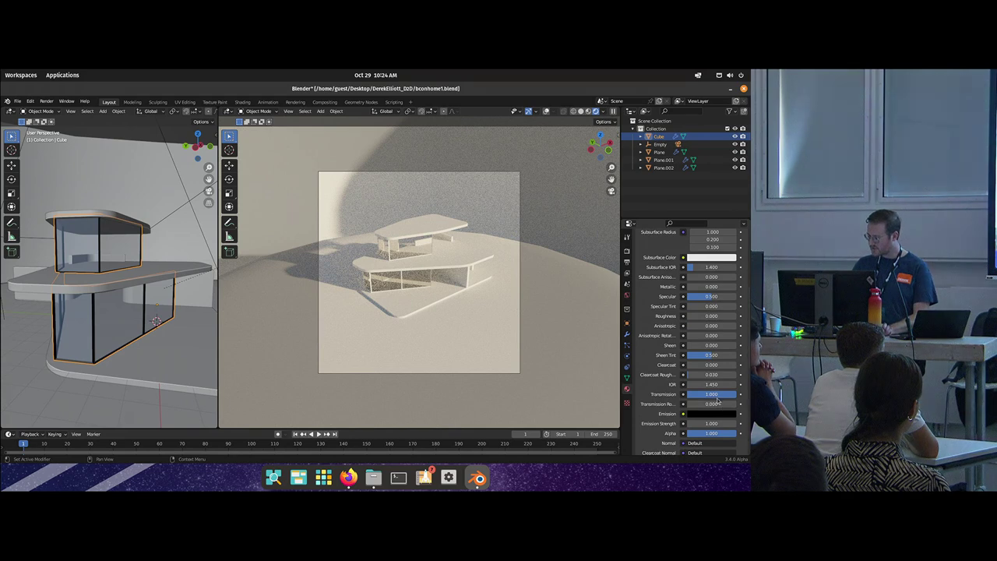
{"action": "scroll", "coordinate": [722, 411], "scroll_direction": "down", "scroll_amount": 1}
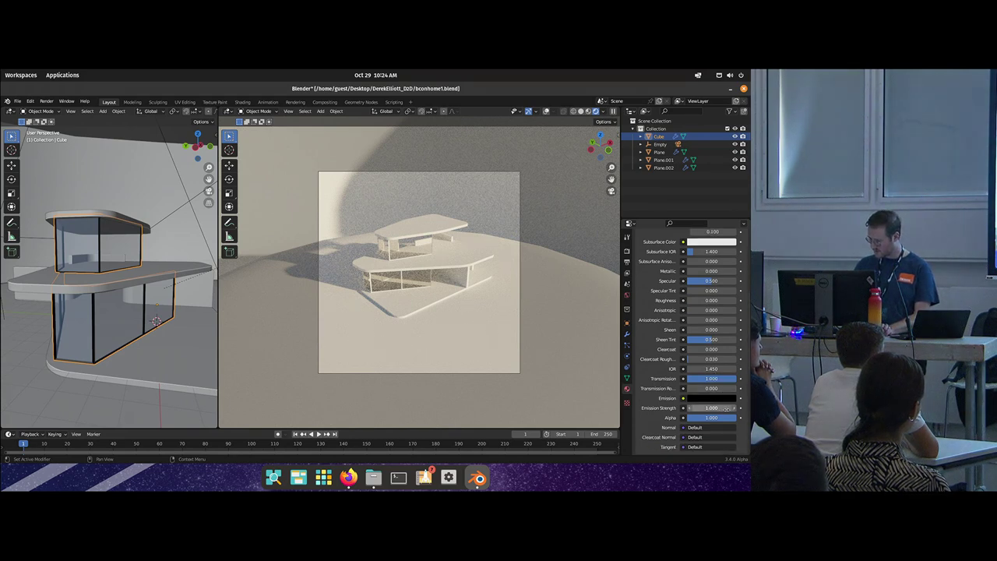
{"action": "mouse_move", "coordinate": [720, 418]}
{"action": "left_mouse_down"}
{"action": "mouse_move", "coordinate": [695, 419]}
{"action": "mouse_move", "coordinate": [704, 418]}
{"action": "left_mouse_up"}
{"action": "scroll", "coordinate": [701, 306], "scroll_direction": "up", "scroll_amount": 5}
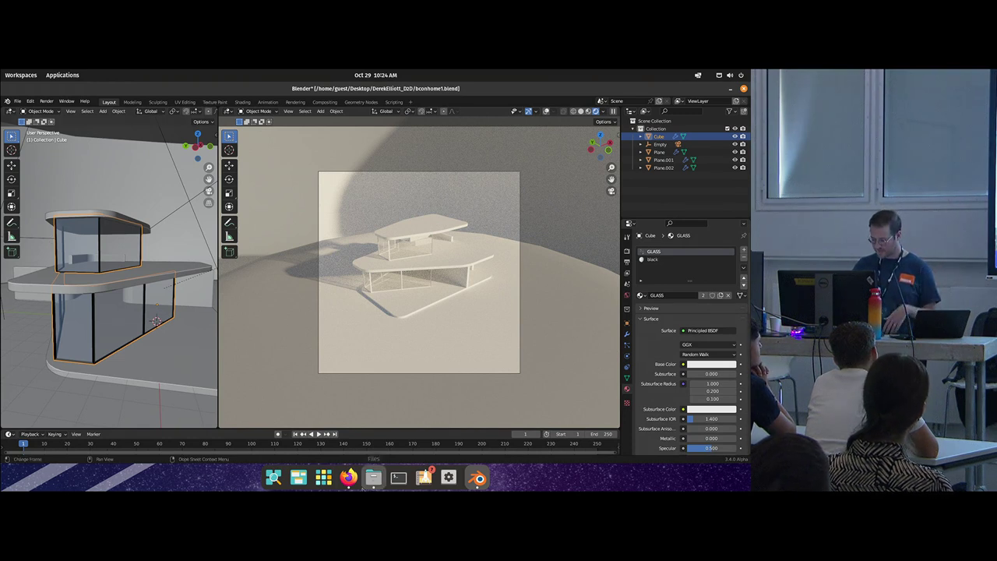
Step: Switch to Firefox, open the Balancing Act project from the Behance portfolio and examine its glass pop-up building renders
{"action": "left_click", "coordinate": [348, 475]}
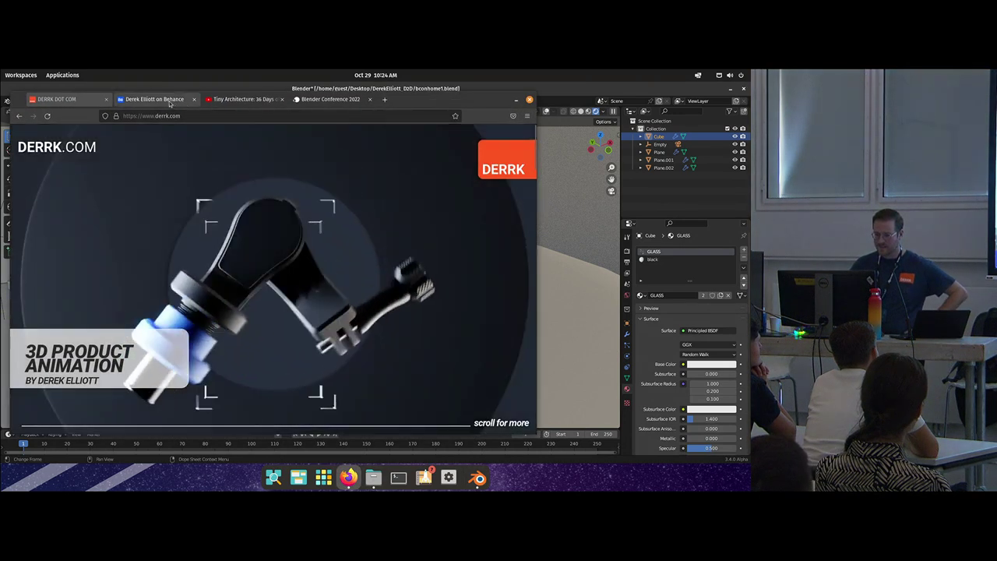
{"action": "left_click", "coordinate": [166, 101]}
{"action": "scroll", "coordinate": [323, 286], "scroll_direction": "up", "scroll_amount": 1}
{"action": "scroll", "coordinate": [321, 289], "scroll_direction": "down", "scroll_amount": 10}
{"action": "scroll", "coordinate": [321, 300], "scroll_direction": "up", "scroll_amount": 15}
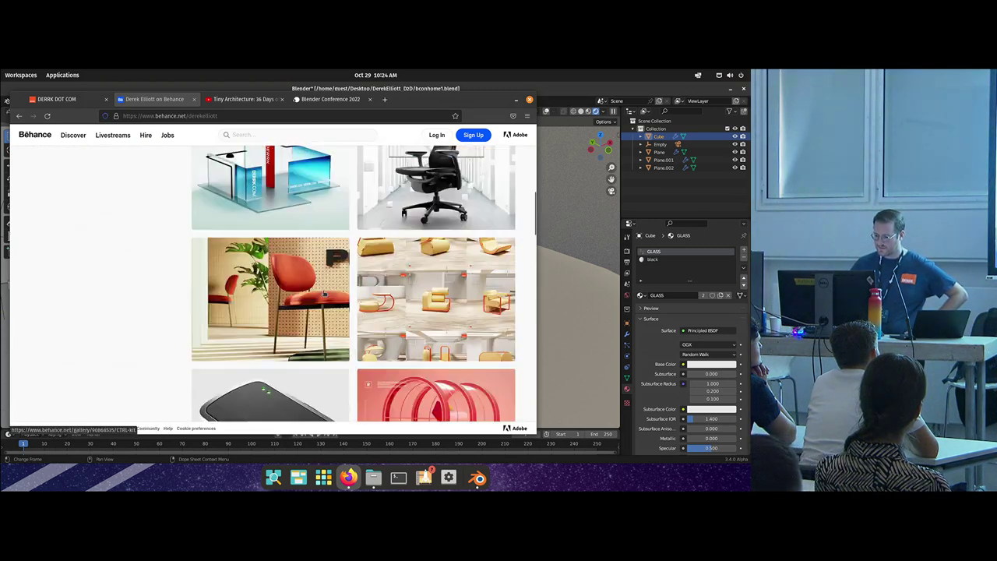
{"action": "scroll", "coordinate": [312, 320], "scroll_direction": "down", "scroll_amount": 1}
{"action": "left_click", "coordinate": [264, 331]}
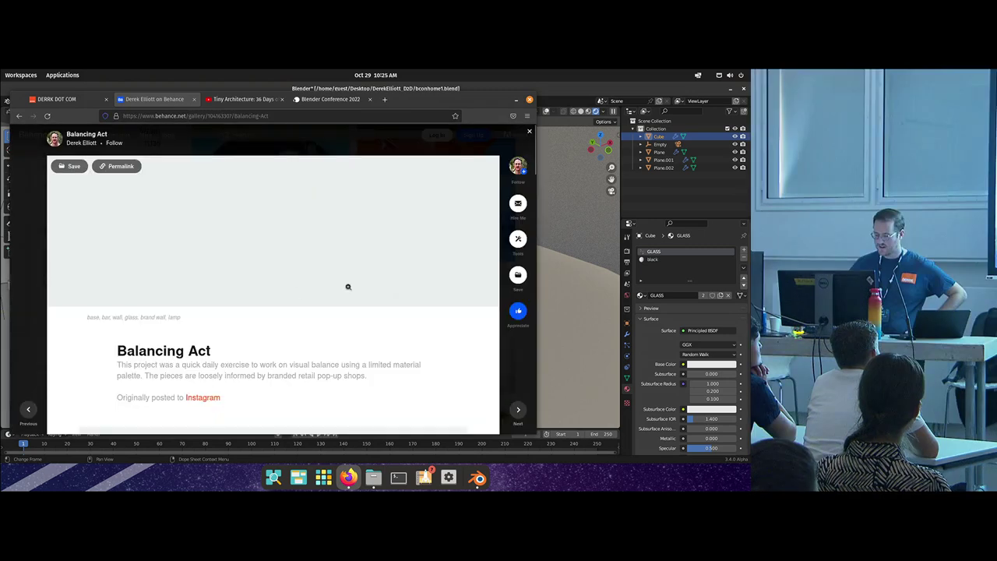
{"action": "scroll", "coordinate": [233, 258], "scroll_direction": "down", "scroll_amount": 5}
{"action": "scroll", "coordinate": [261, 275], "scroll_direction": "down", "scroll_amount": 5}
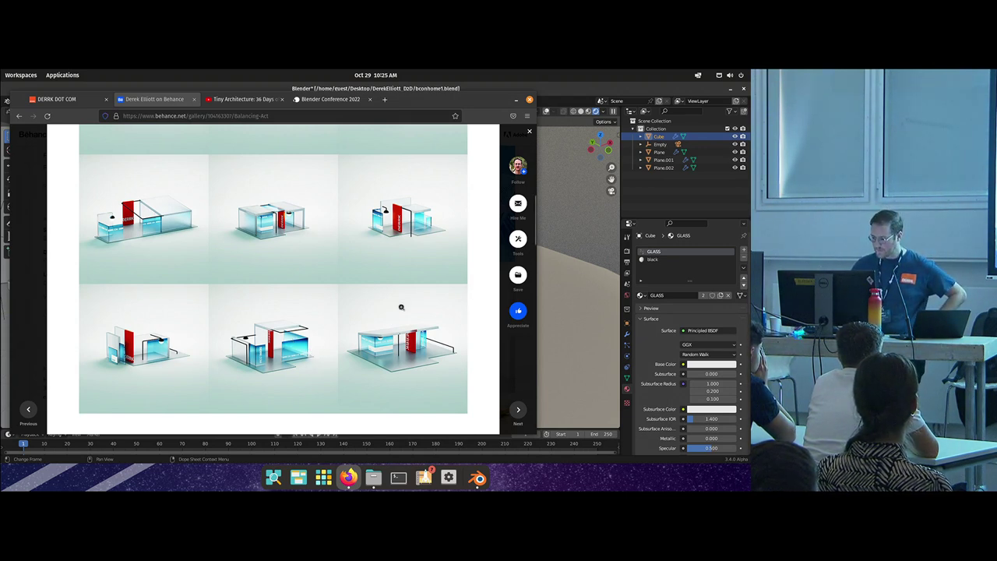
{"action": "scroll", "coordinate": [401, 307], "scroll_direction": "down", "scroll_amount": 1}
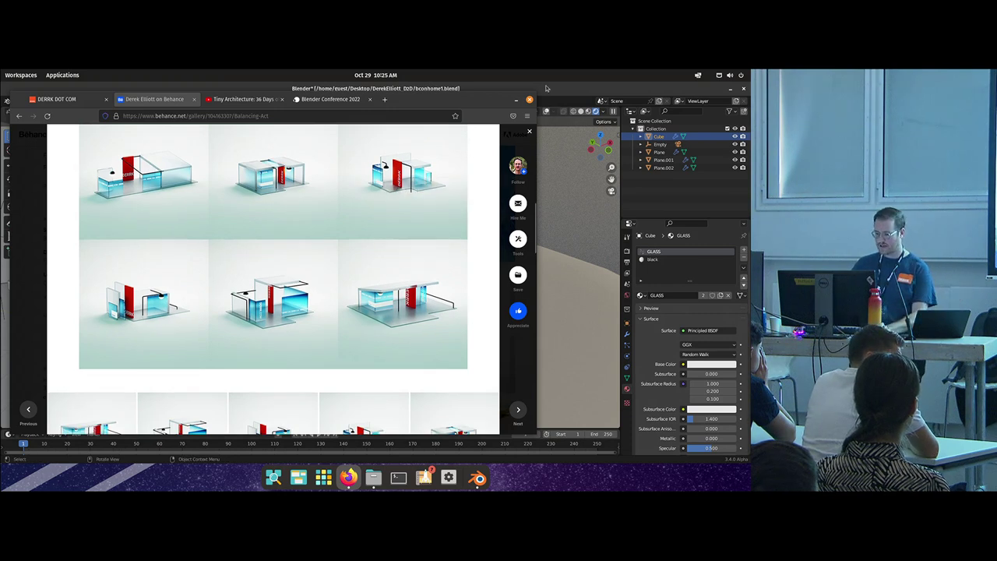
Step: Return to Blender and set the base color of the glass walls' black frame material to pure black
{"action": "left_click", "coordinate": [546, 88]}
{"action": "left_click_drag", "start_coordinate": [93, 346], "coordinate": [122, 356]}
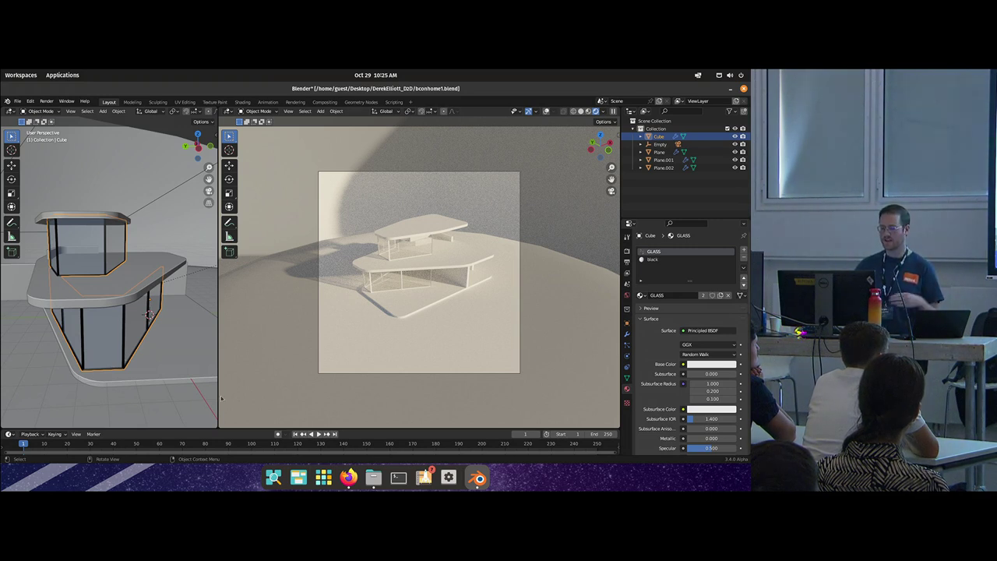
{"action": "left_click", "coordinate": [626, 335]}
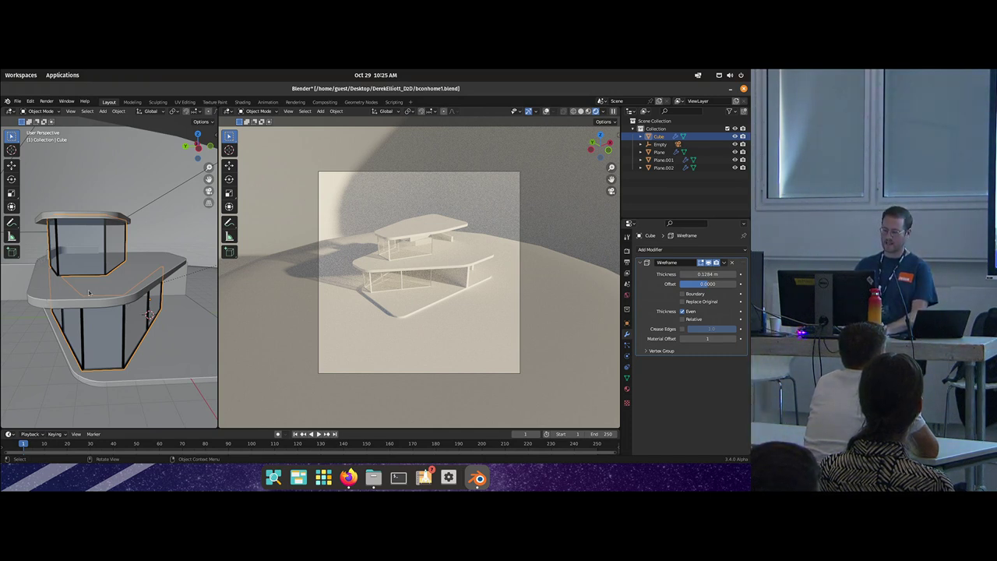
{"action": "left_click_drag", "start_coordinate": [89, 293], "coordinate": [87, 305]}
{"action": "left_click_drag", "start_coordinate": [184, 313], "coordinate": [133, 294]}
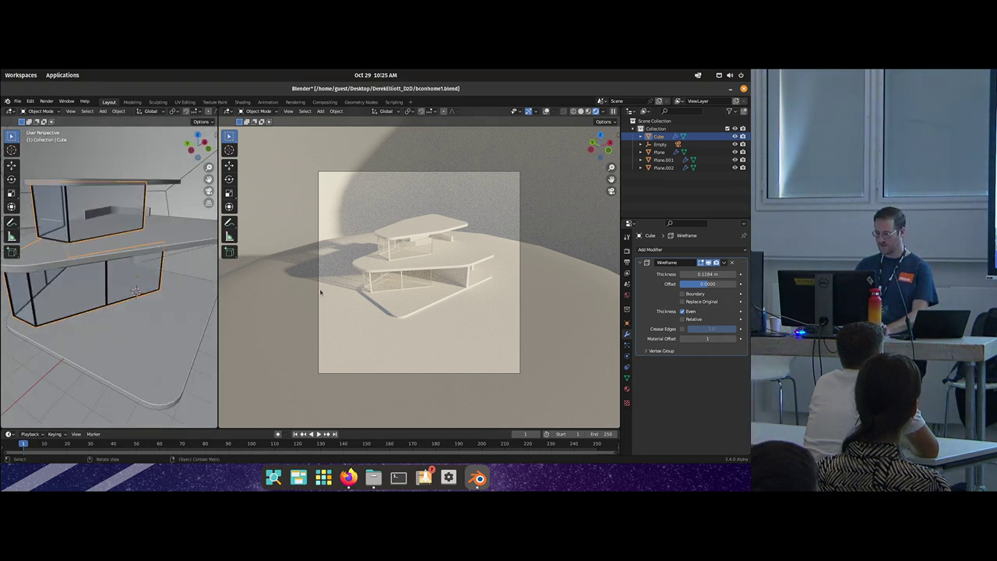
{"action": "left_click", "coordinate": [627, 402]}
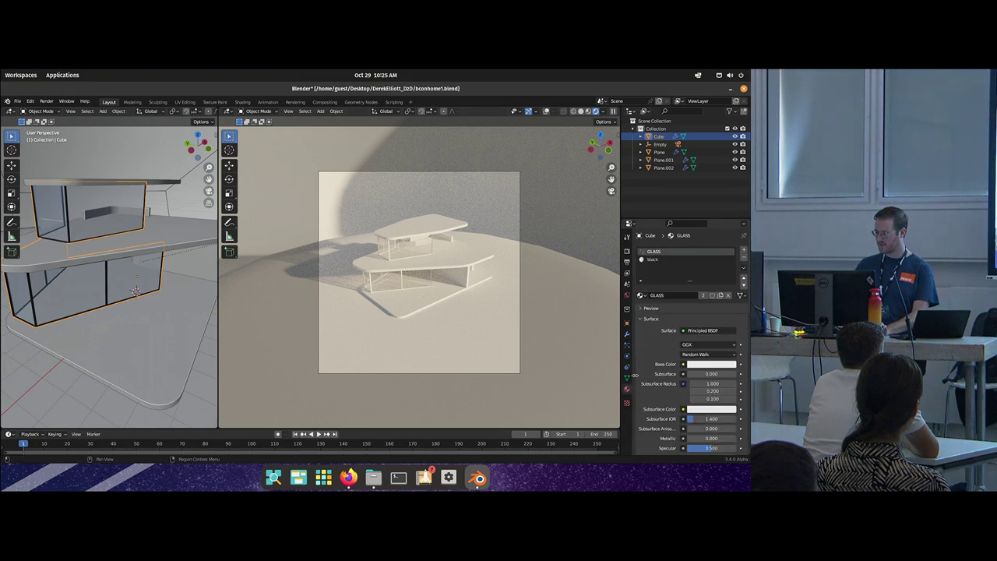
{"action": "left_click", "coordinate": [668, 260]}
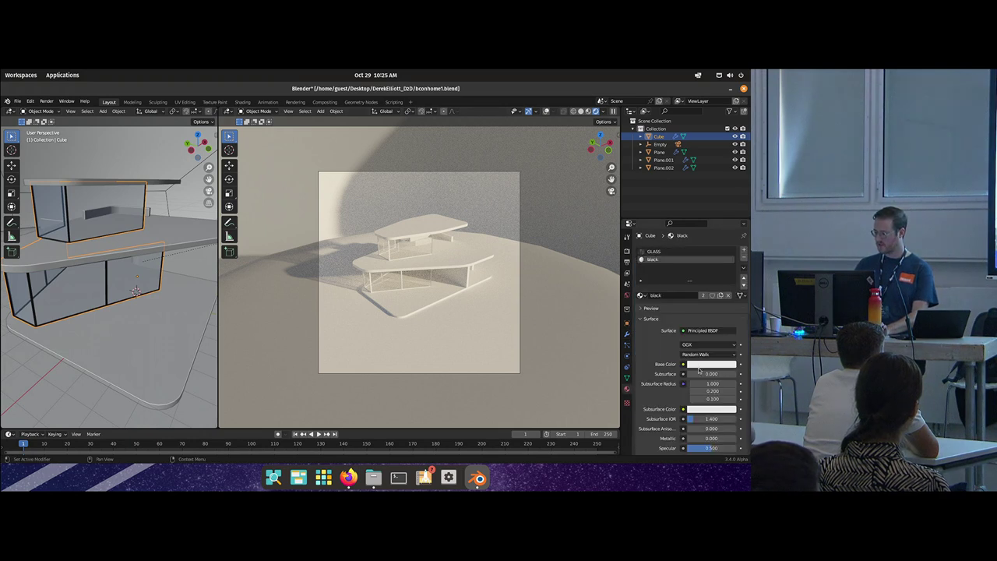
{"action": "left_click", "coordinate": [709, 364]}
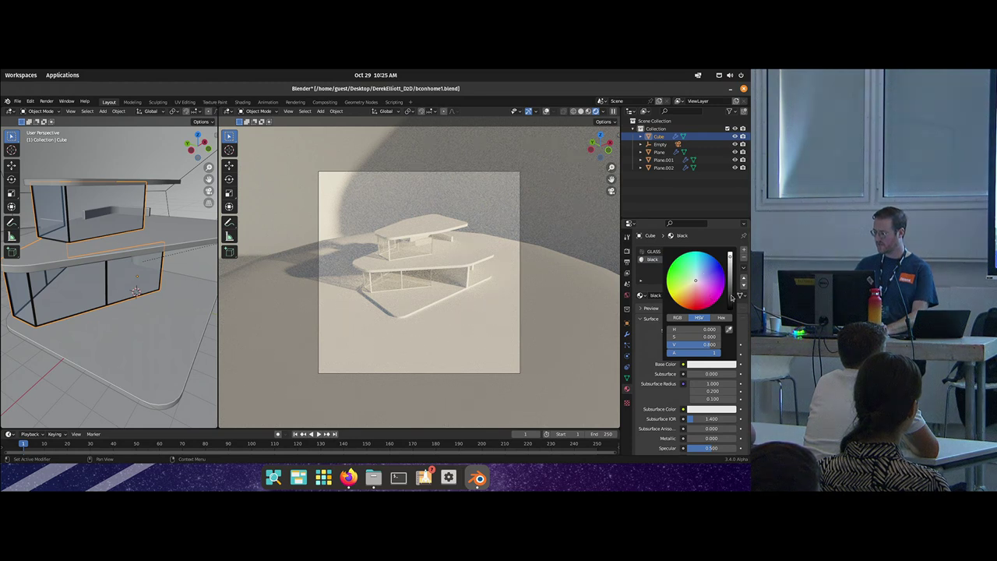
{"action": "left_click_drag", "start_coordinate": [732, 297], "coordinate": [732, 313]}
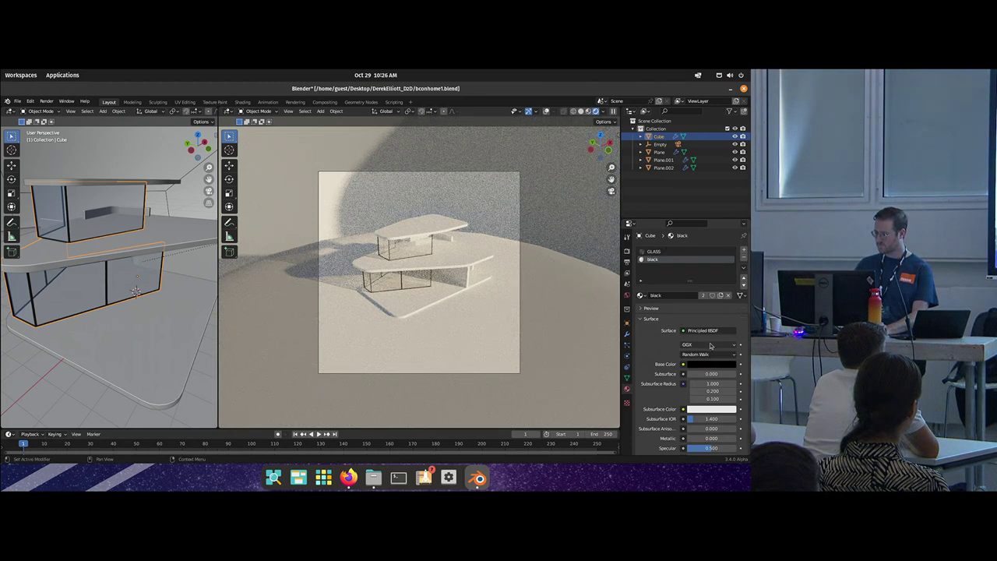
Step: Fine-tune the thickness of the Wireframe modifier that forms the frames of the glass walls
{"action": "left_click", "coordinate": [627, 333]}
{"action": "left_click_drag", "start_coordinate": [707, 275], "coordinate": [712, 274]}
{"action": "left_click_drag", "start_coordinate": [162, 253], "coordinate": [175, 269]}
Step: Select the building's floor and roof slabs and give them a new material named base
{"action": "left_click", "coordinate": [176, 270]}
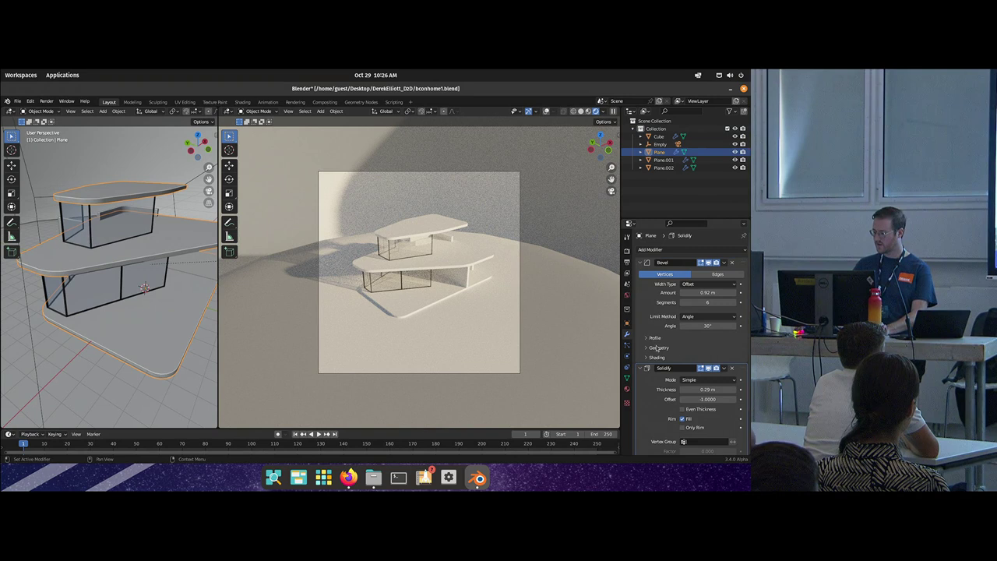
{"action": "left_click", "coordinate": [628, 389]}
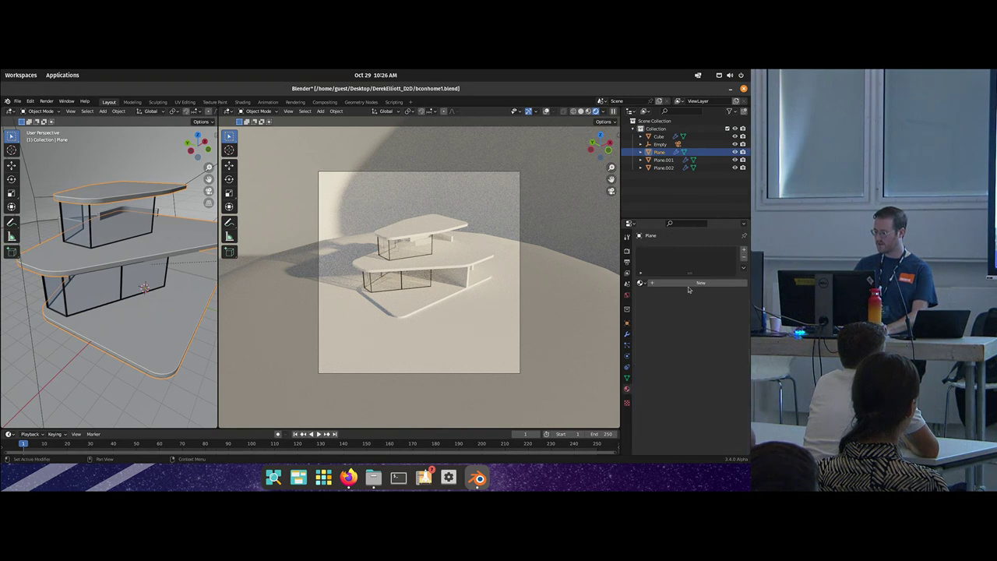
{"action": "left_click", "coordinate": [689, 286]}
{"action": "double_click", "coordinate": [682, 282]}
{"action": "type", "text": "ba"}
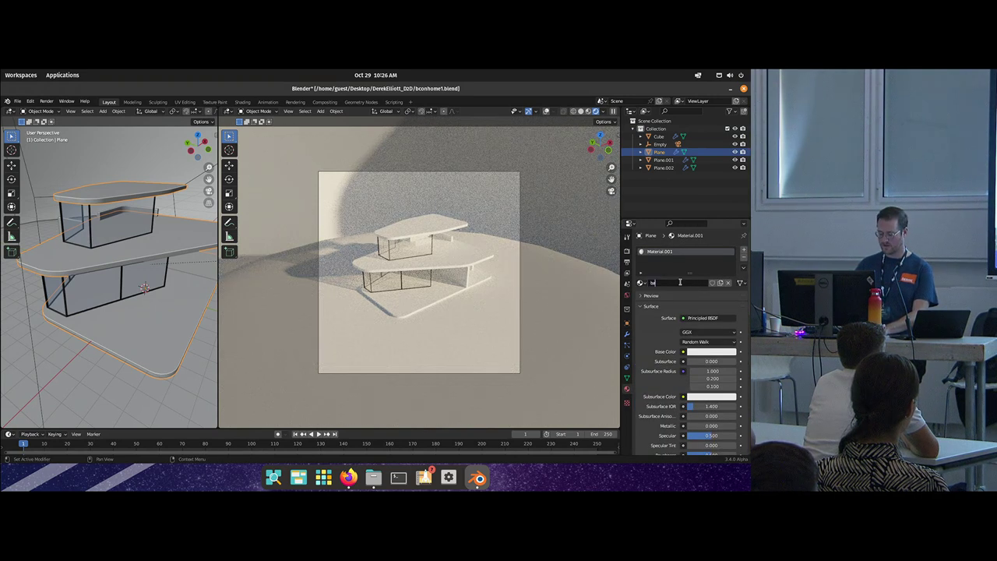
{"action": "type", "text": "se"}
{"action": "key", "text": "Return"}
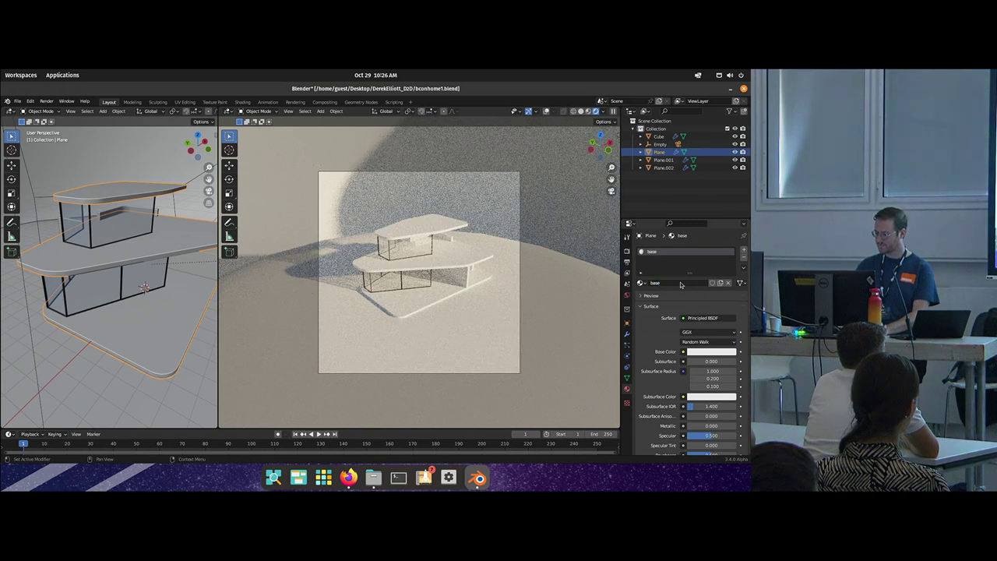
Step: Select the camera, change its lens type to Orthographic and set the orthographic scale to 23.984 to frame the building
{"action": "scroll", "coordinate": [206, 238], "scroll_direction": "down", "scroll_amount": 10}
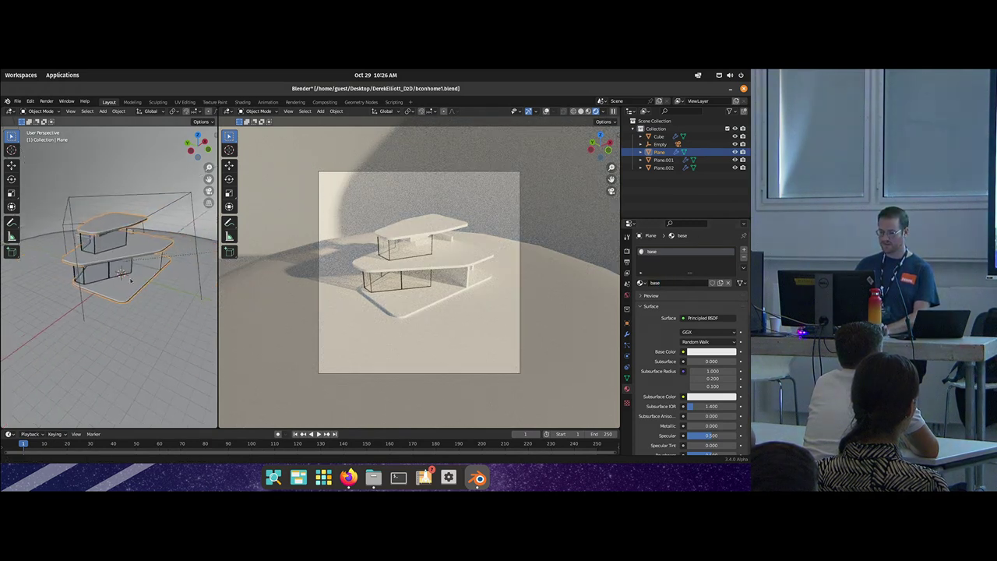
{"action": "left_click", "coordinate": [152, 202]}
{"action": "scroll", "coordinate": [156, 211], "scroll_direction": "down", "scroll_amount": 2}
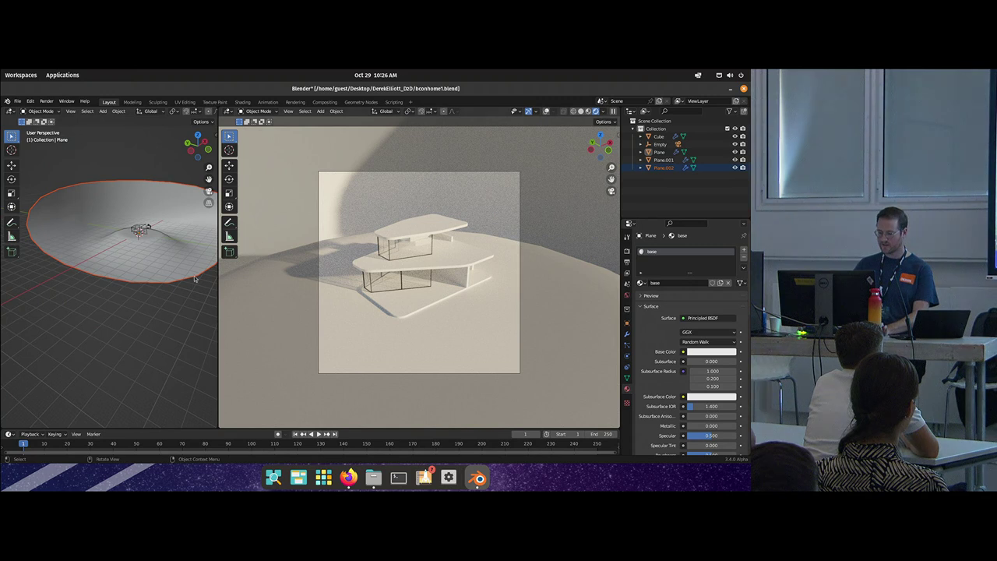
{"action": "scroll", "coordinate": [189, 248], "scroll_direction": "up", "scroll_amount": 4}
{"action": "left_click", "coordinate": [165, 247]}
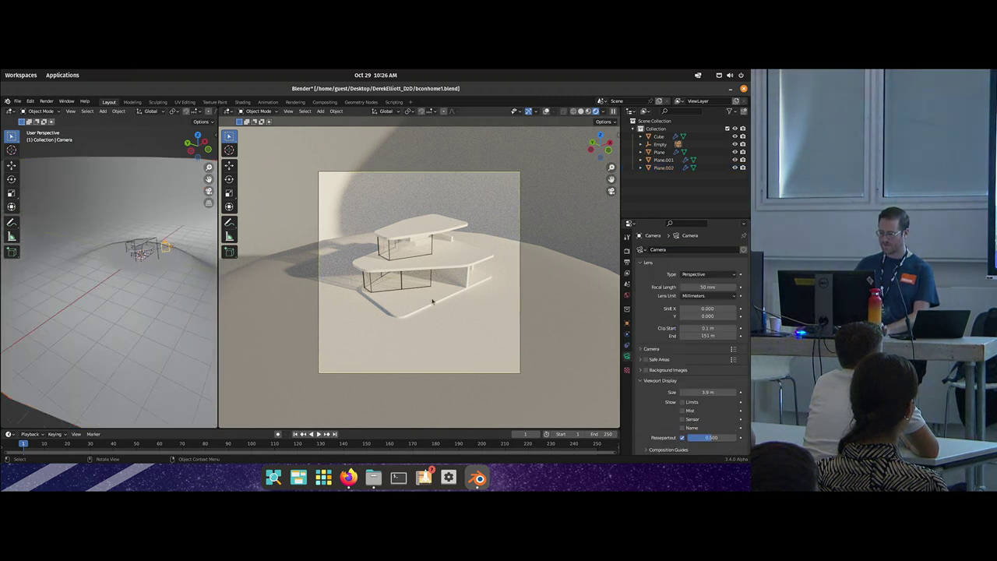
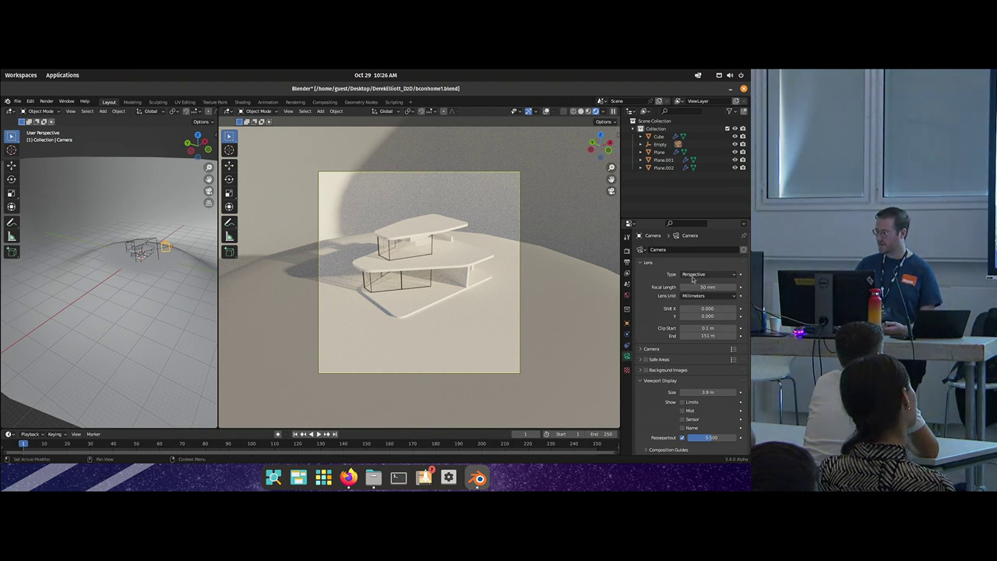
{"action": "left_click", "coordinate": [693, 274]}
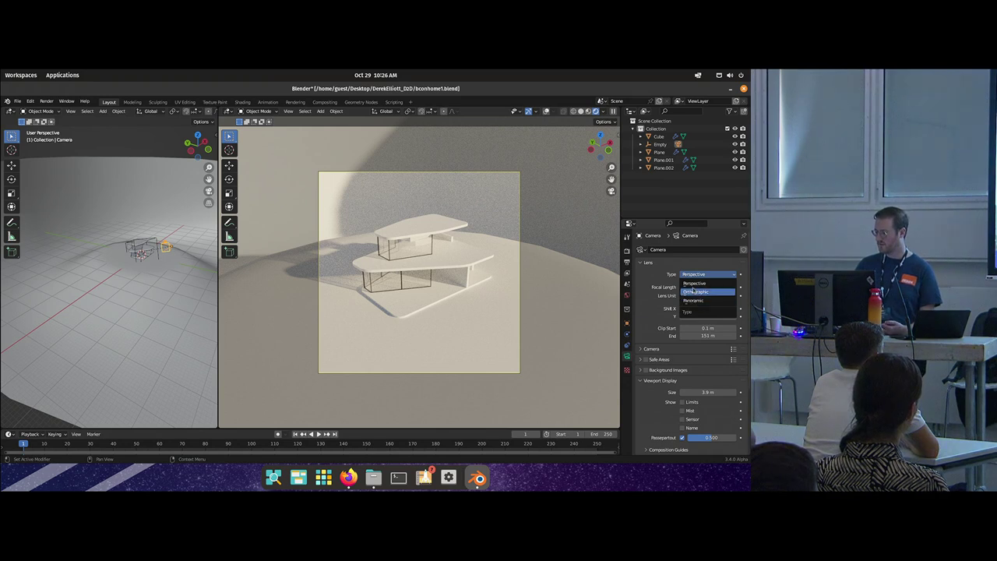
{"action": "left_click", "coordinate": [695, 292]}
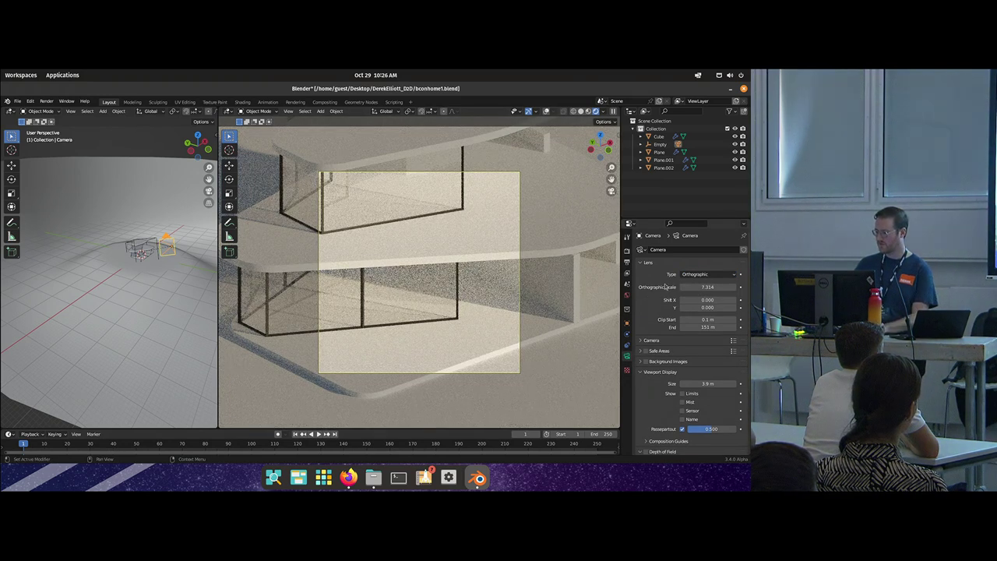
{"action": "left_click_drag", "start_coordinate": [708, 287], "coordinate": [757, 287]}
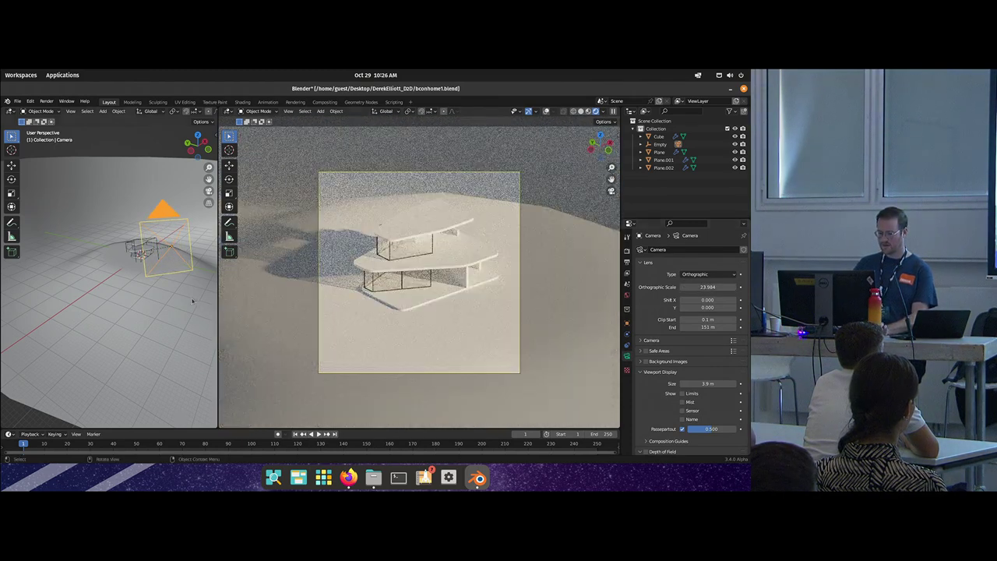
Step: Select the hilly ground plane and delete the raised outer ring of its mesh
{"action": "scroll", "coordinate": [190, 300], "scroll_direction": "down", "scroll_amount": 3}
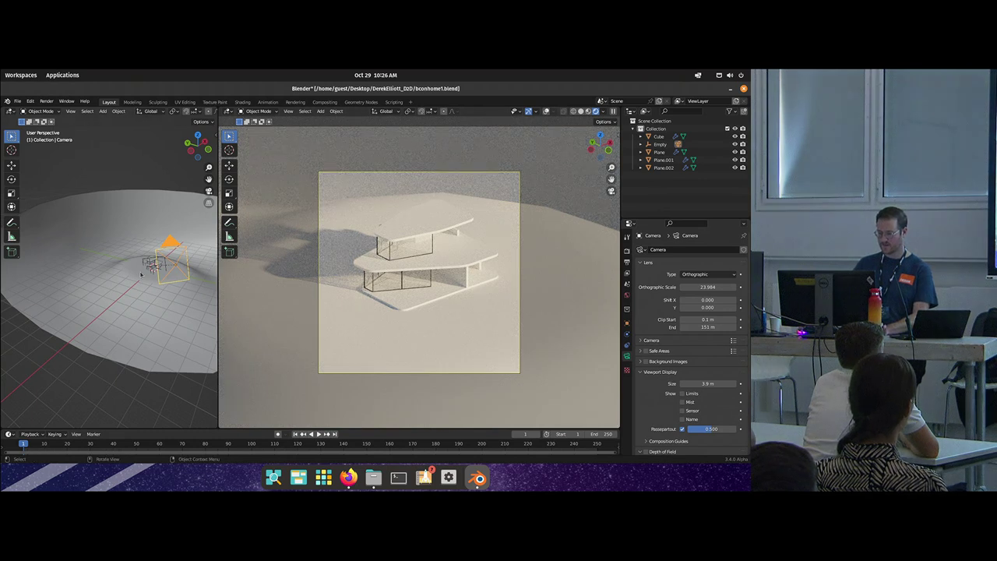
{"action": "left_click", "coordinate": [141, 317]}
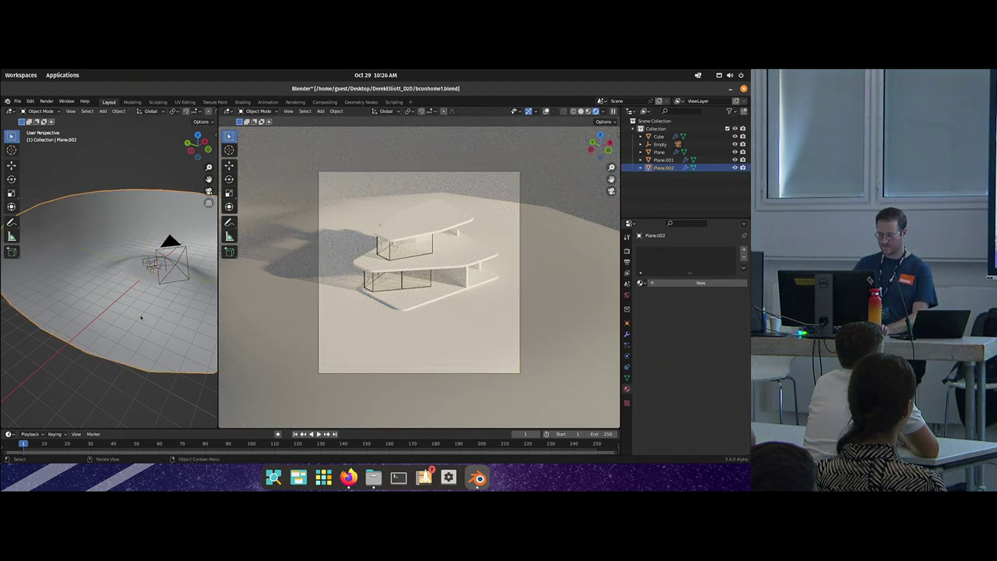
{"action": "key", "text": "Tab"}
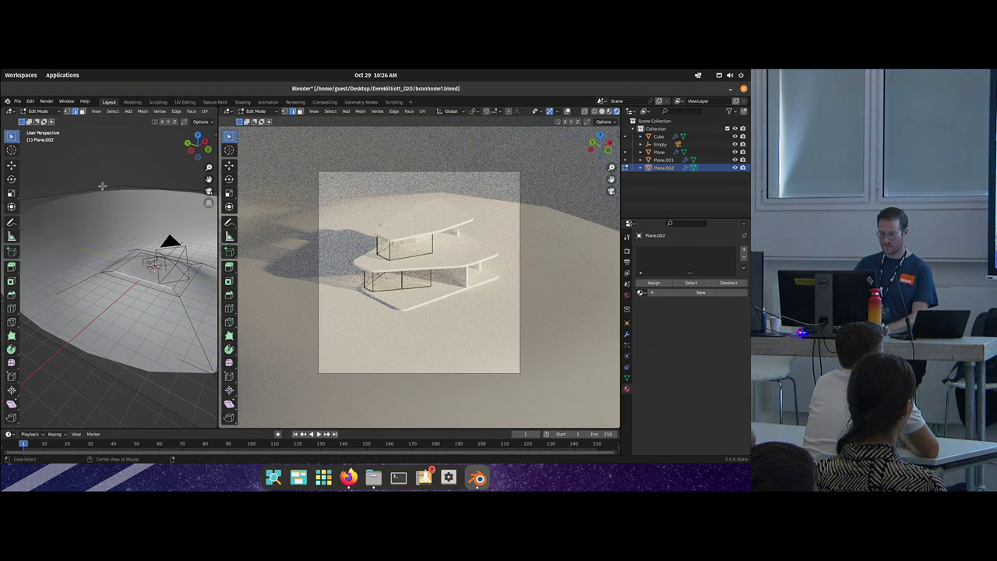
{"action": "key", "text": "x"}
{"action": "left_click", "coordinate": [117, 180]}
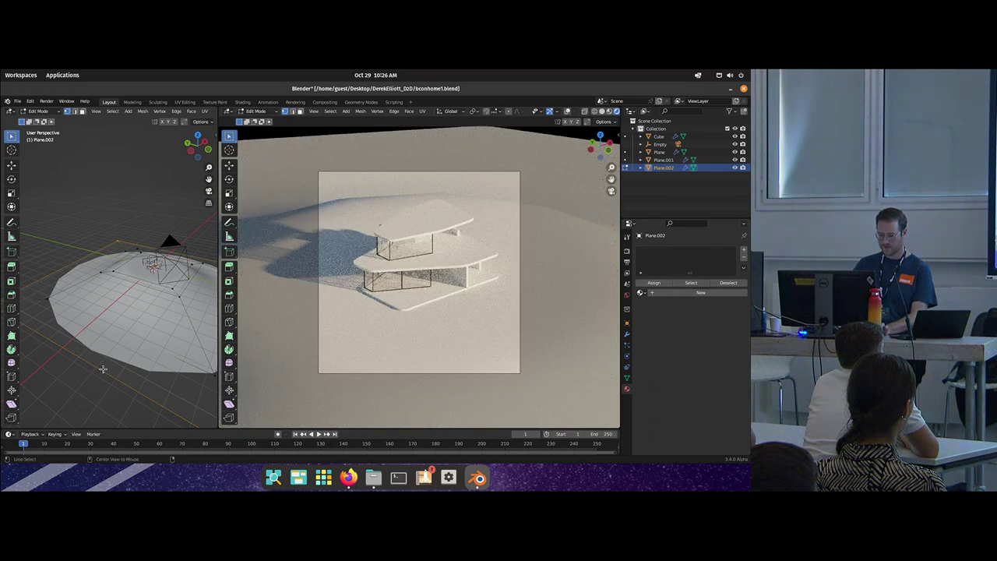
Step: Extrude the ground's outer edge loop and scale it outward about 2.7 times to widen the terrain
{"action": "scroll", "coordinate": [105, 362], "scroll_direction": "down", "scroll_amount": 3}
{"action": "key", "text": "e"}
{"action": "key", "text": "s"}
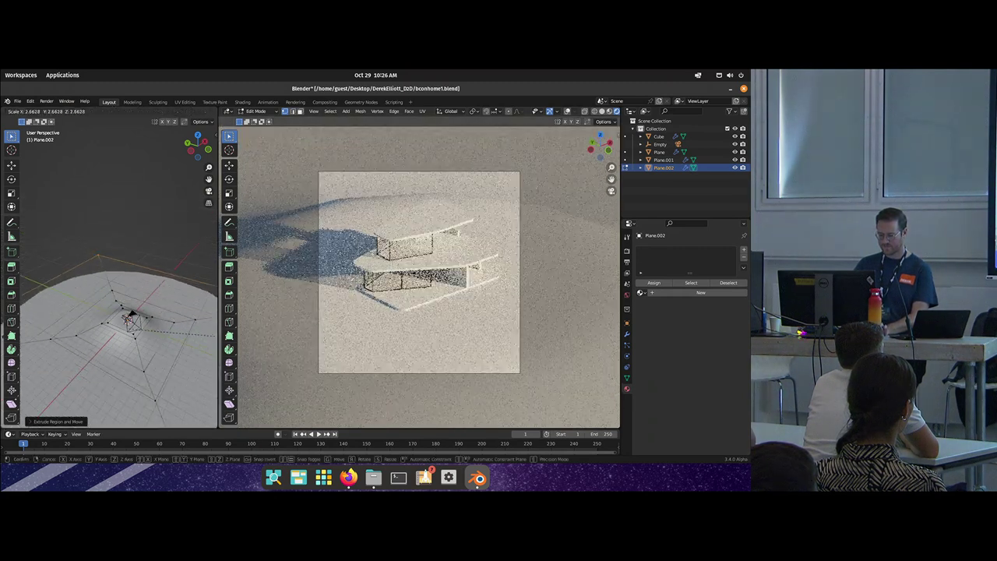
{"action": "left_click", "coordinate": [38, 352]}
{"action": "key", "text": "Tab"}
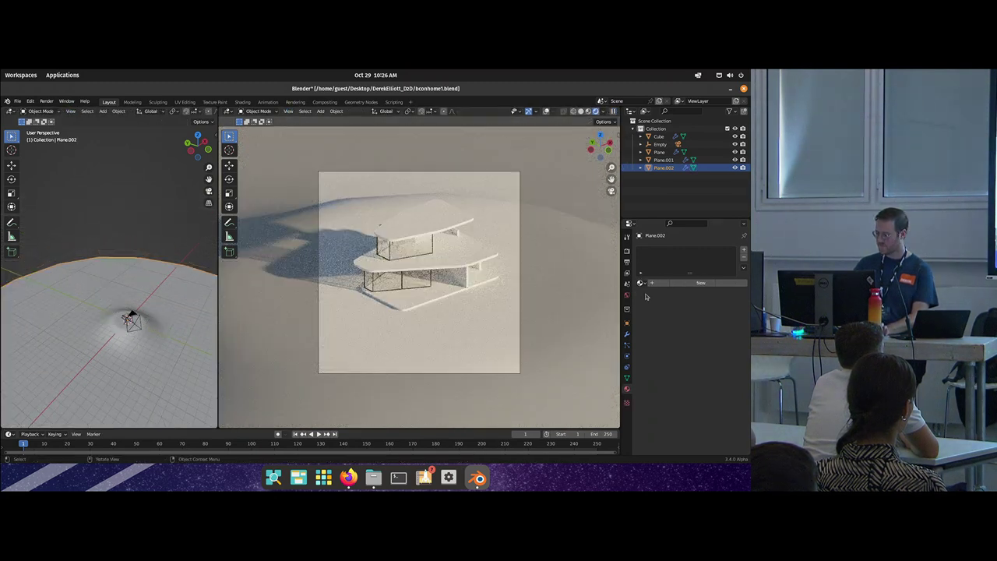
Step: Set the ground's Subdivision modifier to 3 levels for both viewport and render
{"action": "left_click", "coordinate": [627, 335]}
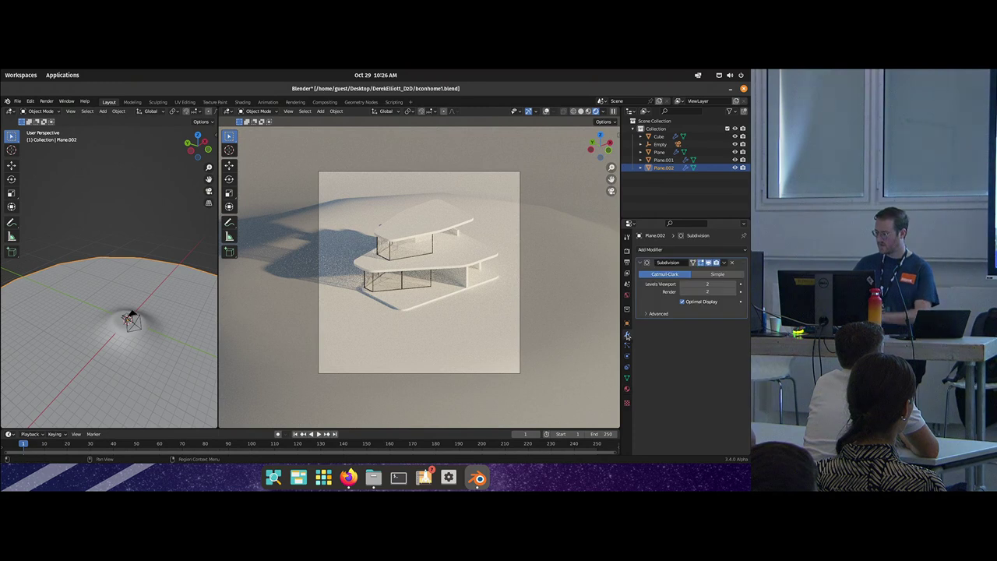
{"action": "left_click", "coordinate": [738, 284]}
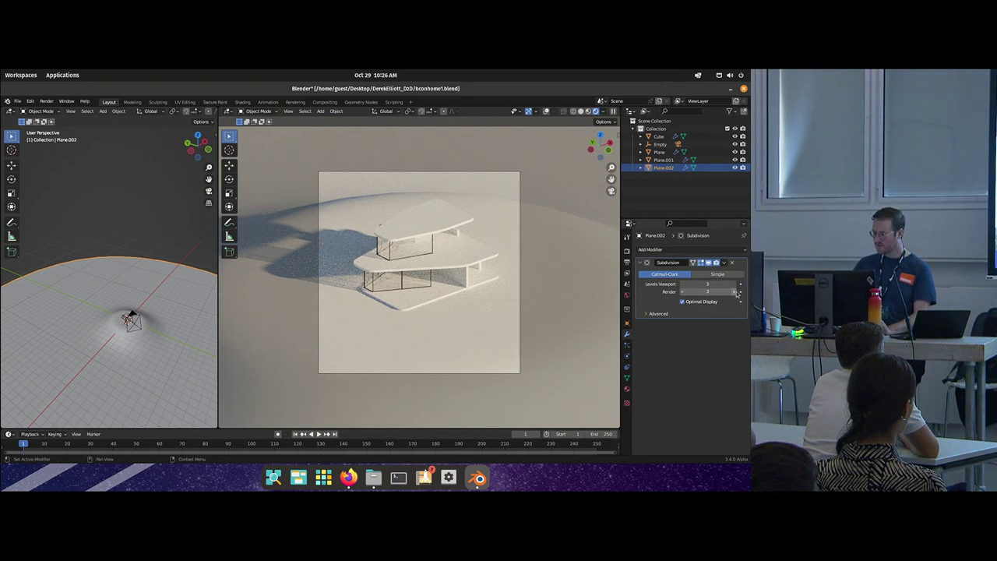
{"action": "scroll", "coordinate": [376, 271], "scroll_direction": "up", "scroll_amount": 1}
{"action": "scroll", "coordinate": [377, 271], "scroll_direction": "up", "scroll_amount": 1}
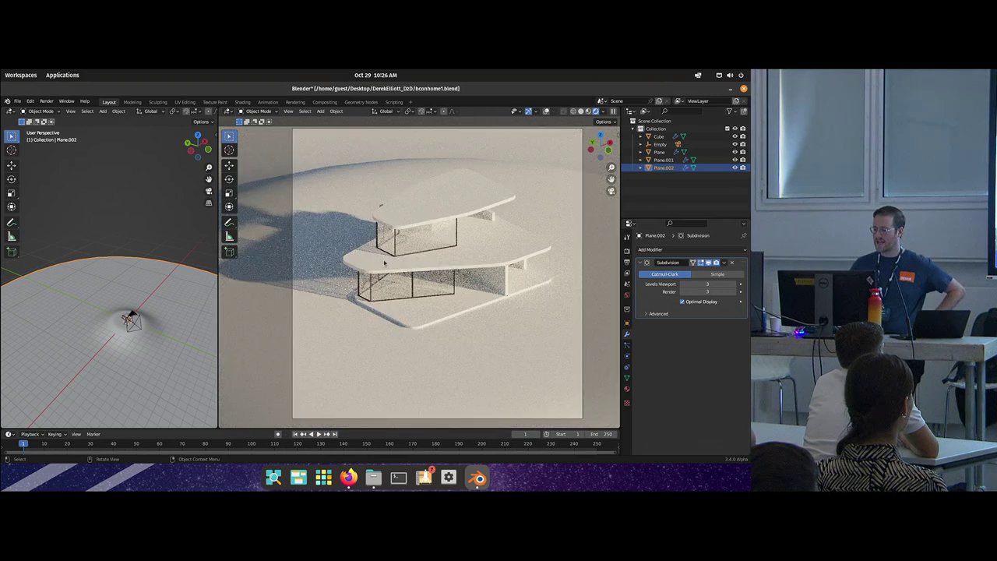
Step: Adjust the world's sky texture to a sun elevation of 36°, sun intensity of 0.160 and sun size of 2.64°
{"action": "left_click", "coordinate": [627, 297]}
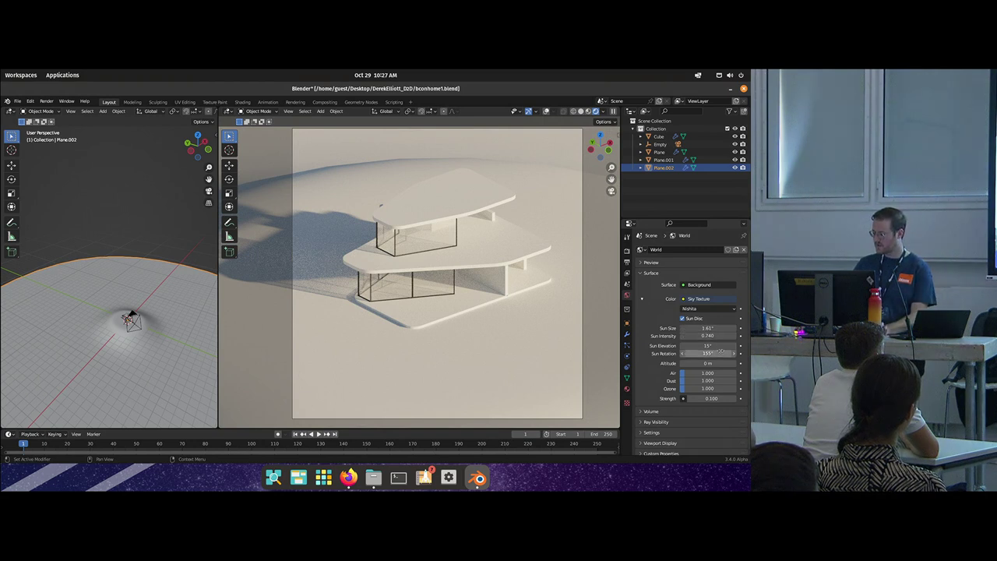
{"action": "left_click_drag", "start_coordinate": [709, 346], "coordinate": [716, 346]}
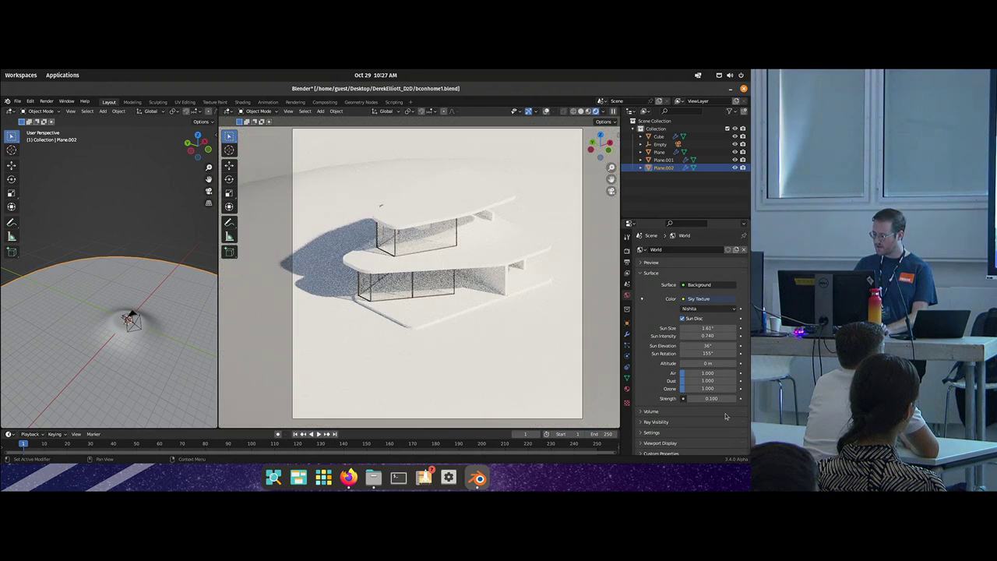
{"action": "mouse_move", "coordinate": [714, 398]}
{"action": "left_mouse_down"}
{"action": "mouse_move", "coordinate": [704, 399]}
{"action": "mouse_move", "coordinate": [714, 399]}
{"action": "left_mouse_up"}
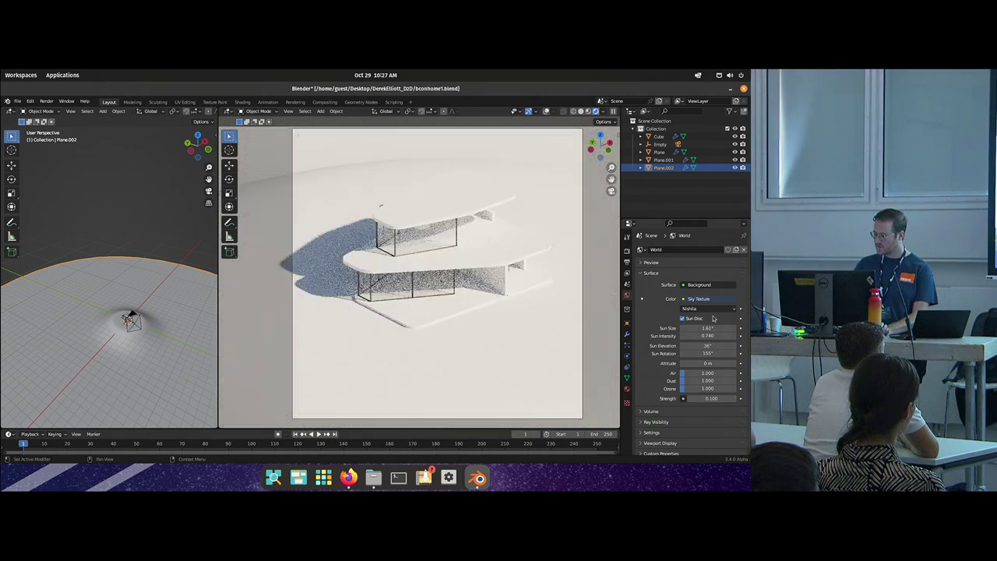
{"action": "mouse_move", "coordinate": [723, 336]}
{"action": "left_mouse_down"}
{"action": "mouse_move", "coordinate": [686, 335]}
{"action": "mouse_move", "coordinate": [721, 328]}
{"action": "left_mouse_up"}
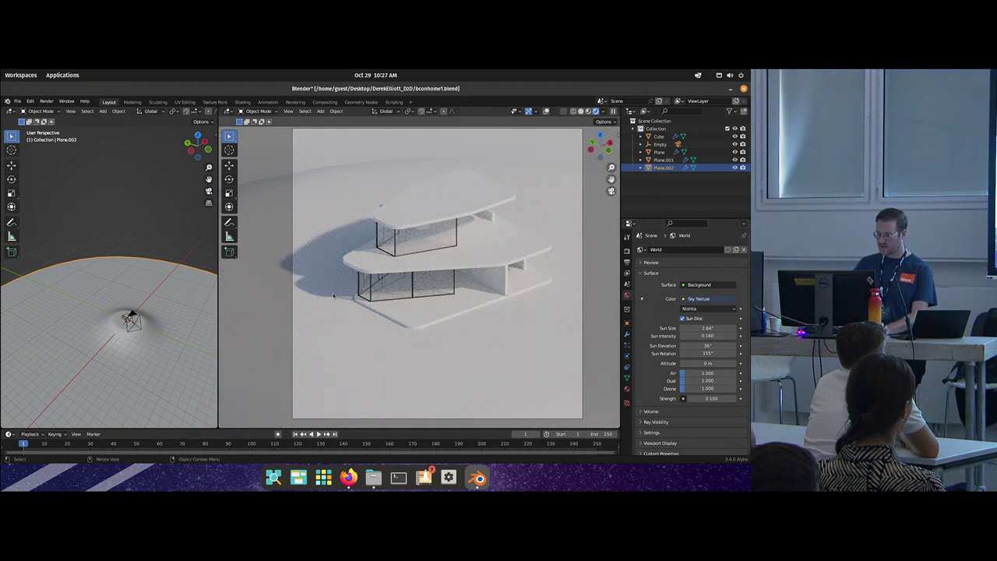
Step: Edit the building slabs' mesh and pull the narrow rounded end of the middle slab slightly inward
{"action": "scroll", "coordinate": [124, 318], "scroll_direction": "up", "scroll_amount": 10}
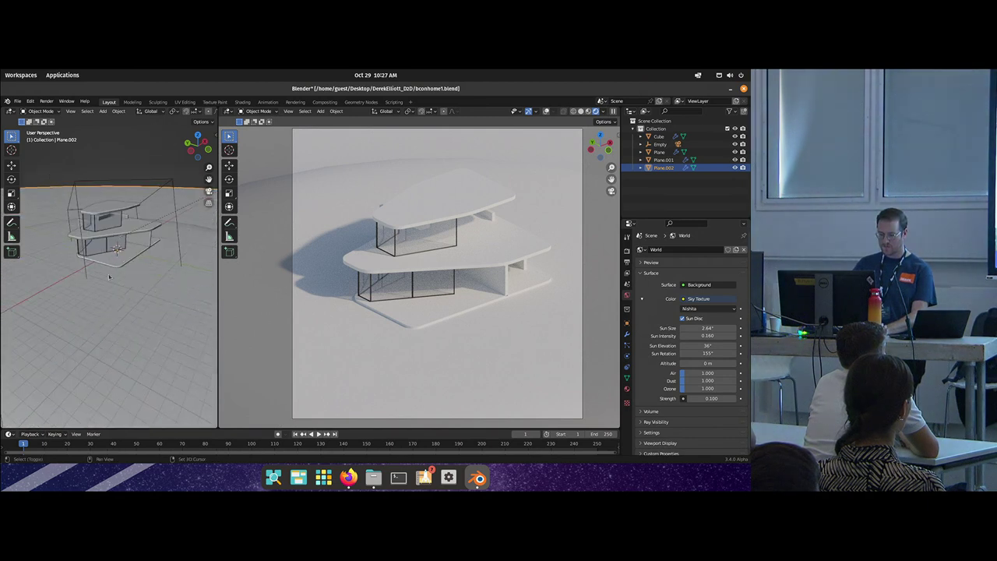
{"action": "left_click", "coordinate": [127, 230]}
{"action": "scroll", "coordinate": [127, 230], "scroll_direction": "up", "scroll_amount": 2}
{"action": "scroll", "coordinate": [117, 300], "scroll_direction": "up", "scroll_amount": 3}
{"action": "key", "text": "Tab"}
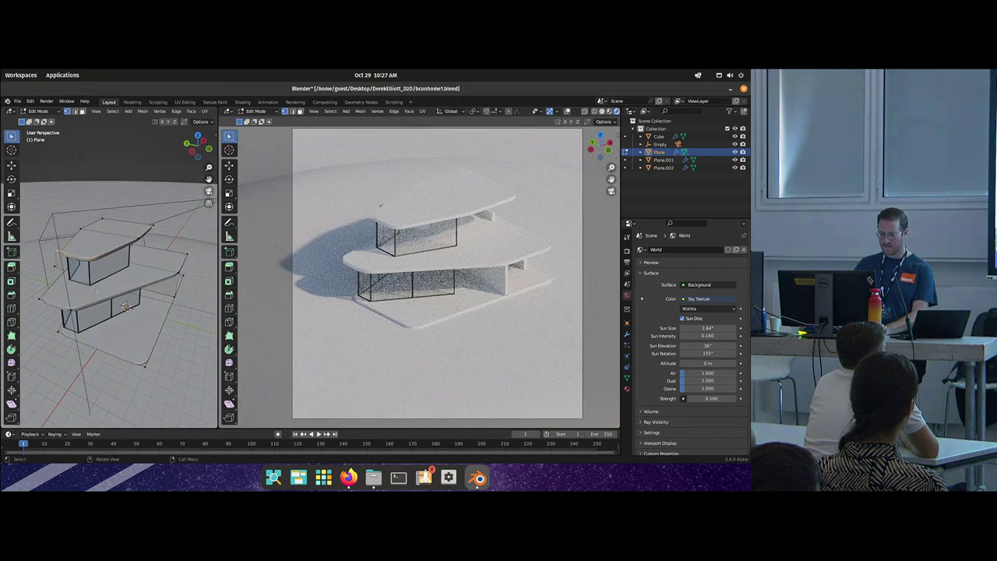
{"action": "key", "text": "3"}
{"action": "left_click_drag", "start_coordinate": [62, 304], "coordinate": [96, 296]}
{"action": "key", "text": "2"}
{"action": "key", "text": "Tab"}
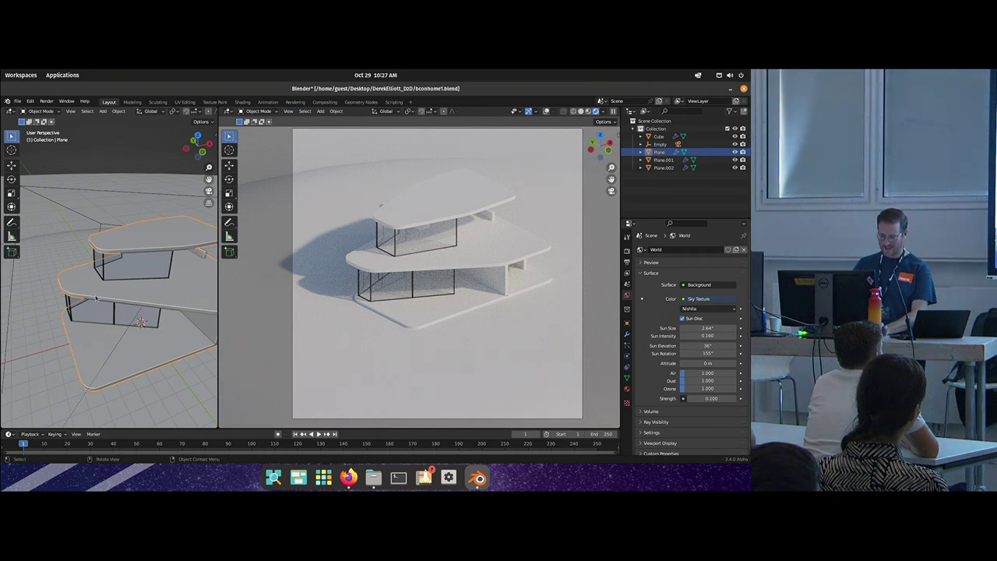
Step: Duplicate the front and side edges of the middle slab and raise the copy about 0.99 m along Z
{"action": "key", "text": "Tab"}
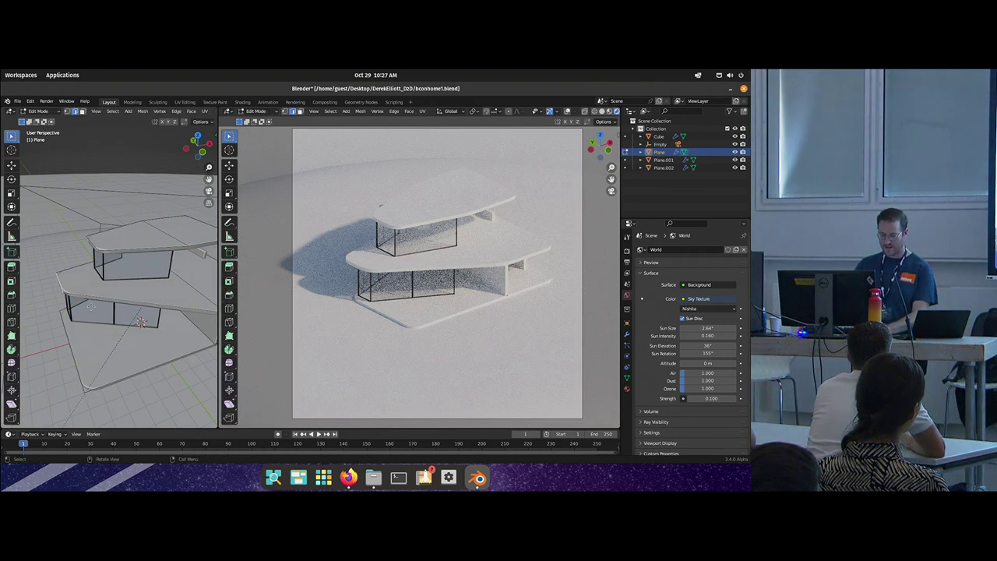
{"action": "left_click", "coordinate": [135, 302]}
{"action": "left_click", "coordinate": [66, 286], "text": "shift"}
{"action": "left_click_drag", "start_coordinate": [66, 286], "coordinate": [117, 306]}
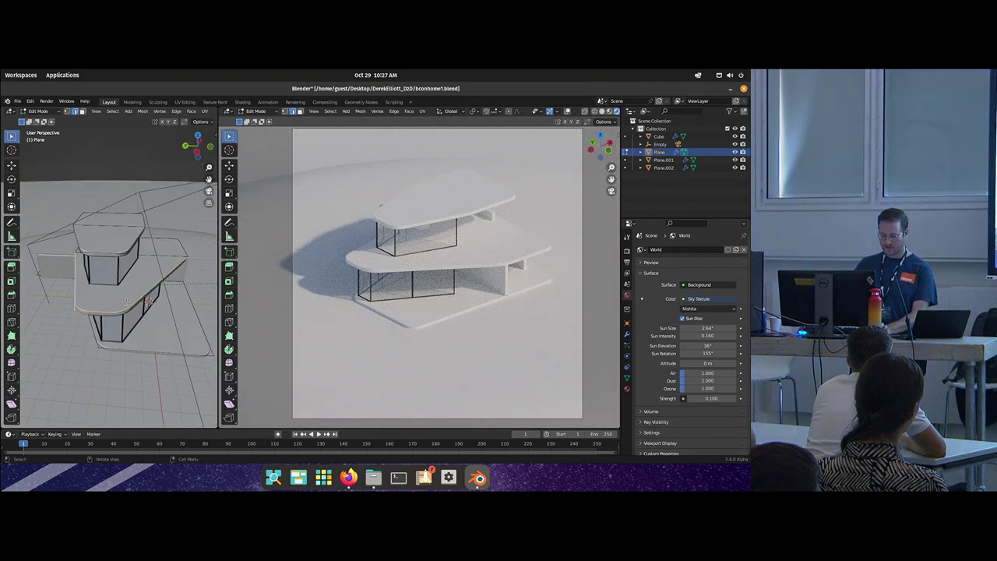
{"action": "key", "text": "g"}
{"action": "key", "text": "z"}
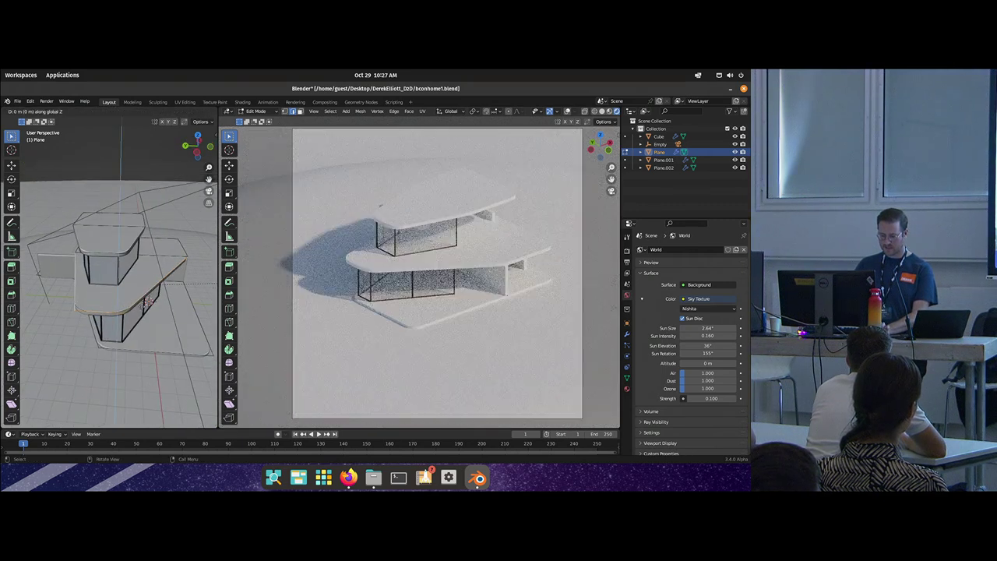
{"action": "left_click", "coordinate": [148, 300]}
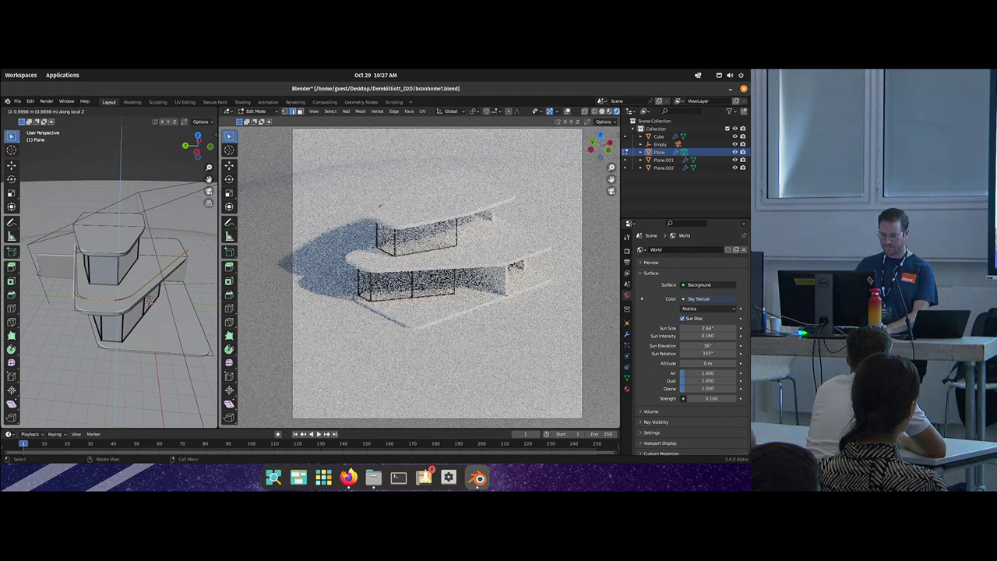
Step: Separate the raised edges into their own object and select it in Object Mode
{"action": "key", "text": "p"}
{"action": "left_click", "coordinate": [148, 300]}
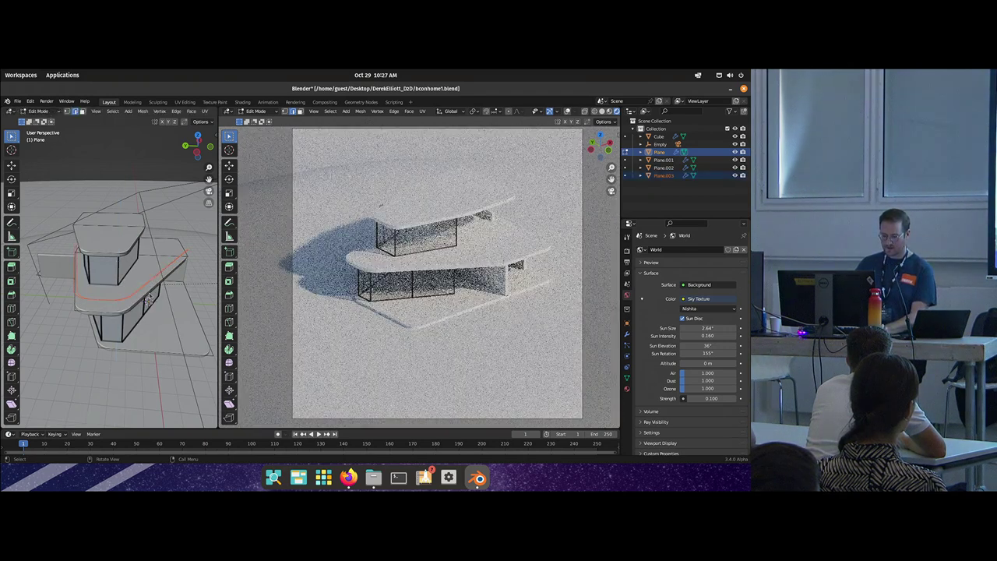
{"action": "key", "text": "Tab"}
{"action": "left_click", "coordinate": [414, 304]}
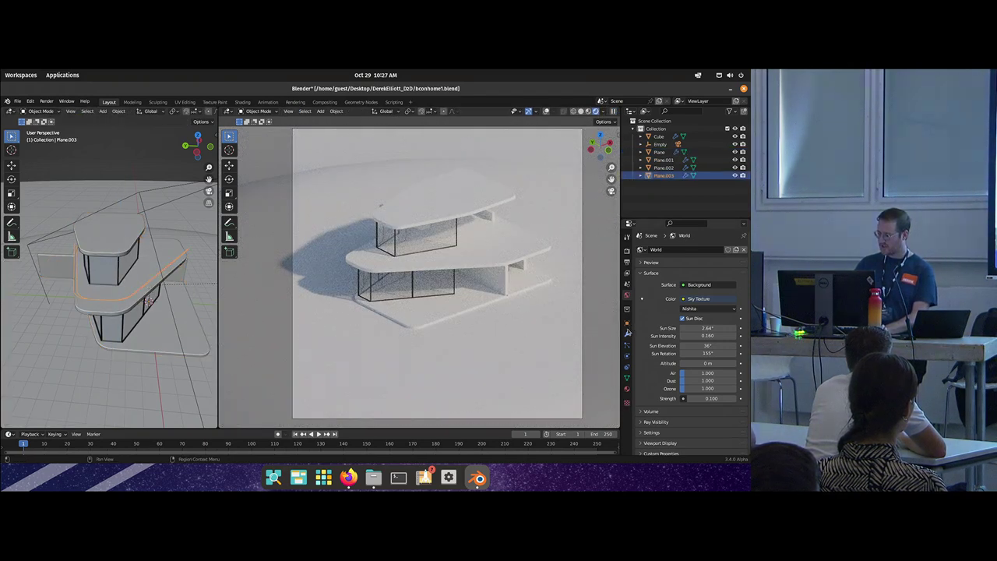
Step: Remove the Solidify modifier from the separated railing edges and add a Skin modifier
{"action": "left_click", "coordinate": [627, 333]}
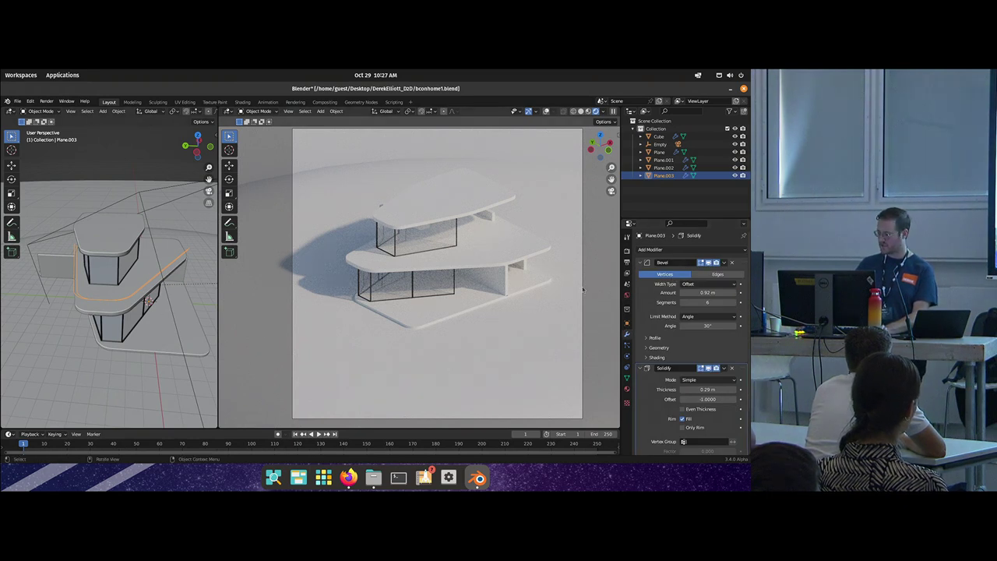
{"action": "left_click", "coordinate": [732, 369]}
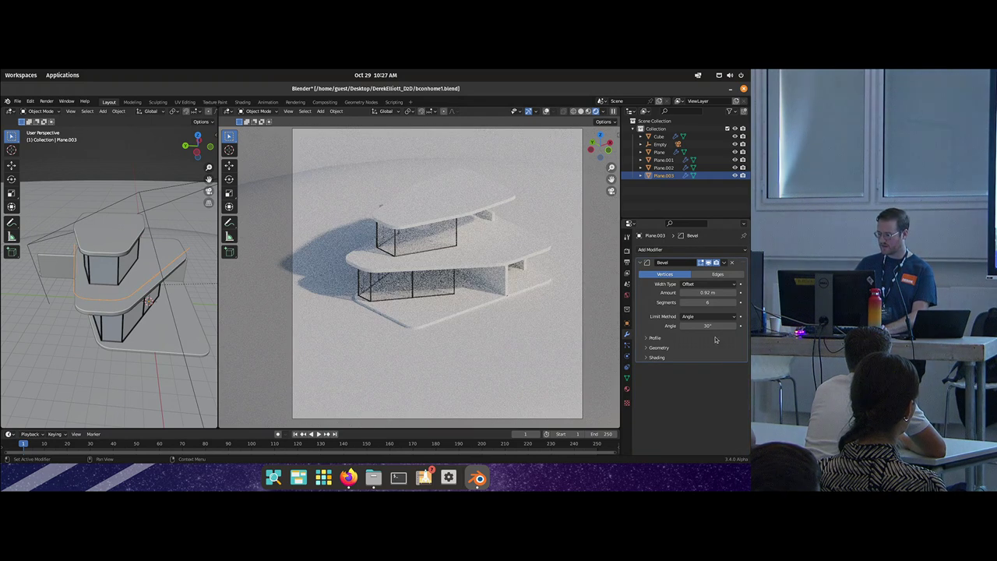
{"action": "left_click", "coordinate": [685, 251]}
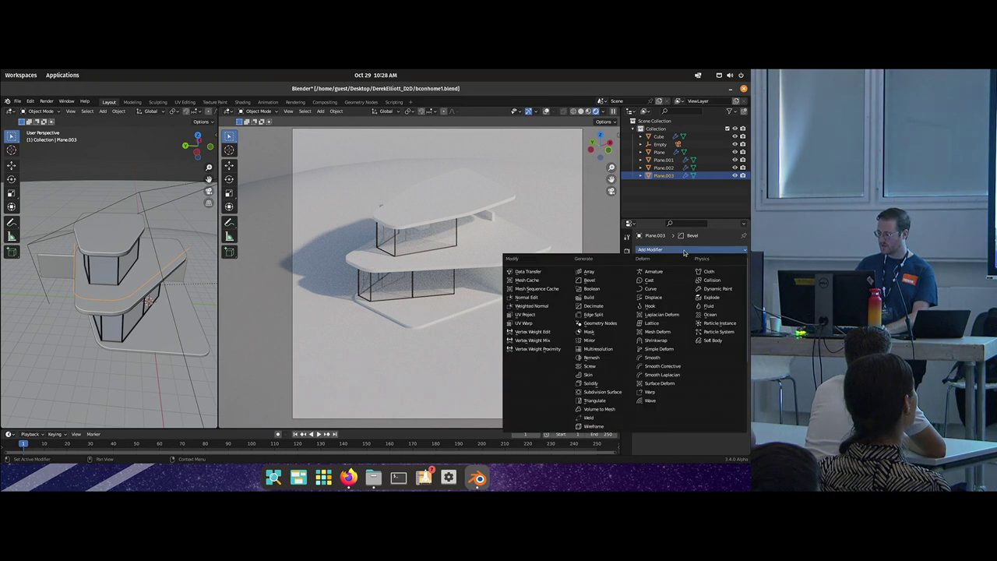
{"action": "left_click", "coordinate": [603, 375]}
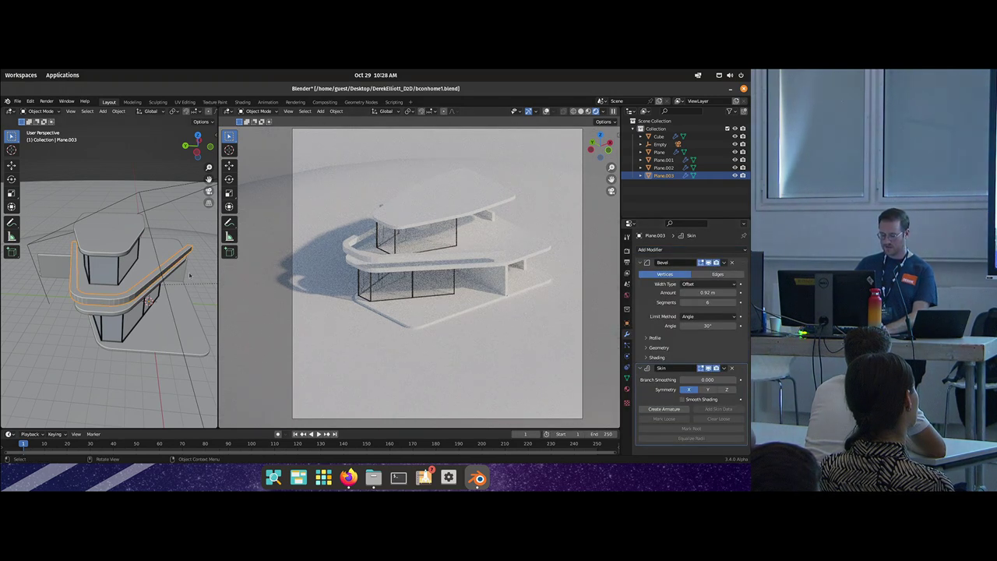
Step: Save the file and scale the railing's skin radius down to about 0.27 in Edit Mode
{"action": "key", "text": "ctrl+s"}
{"action": "key", "text": "Tab"}
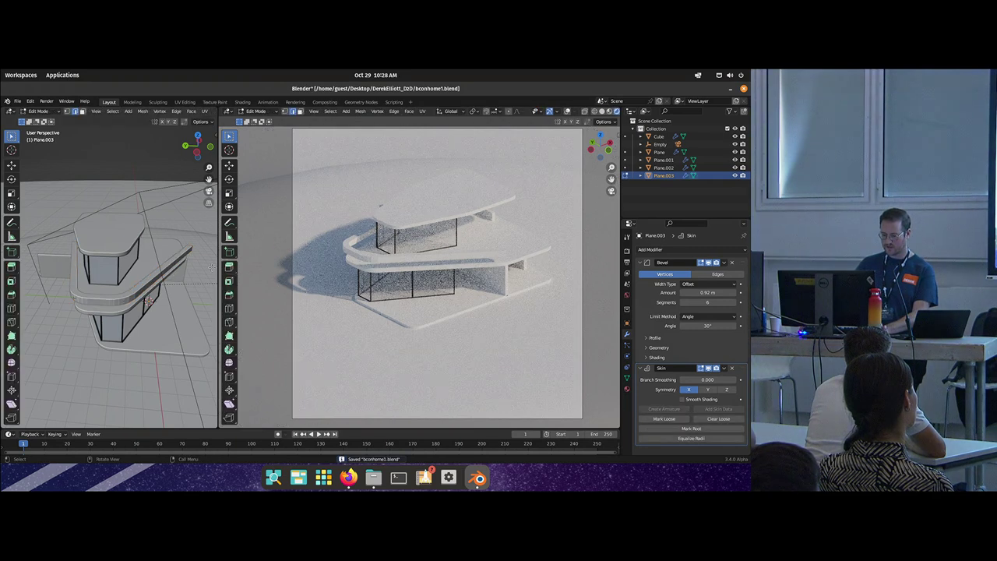
{"action": "key", "text": "s"}
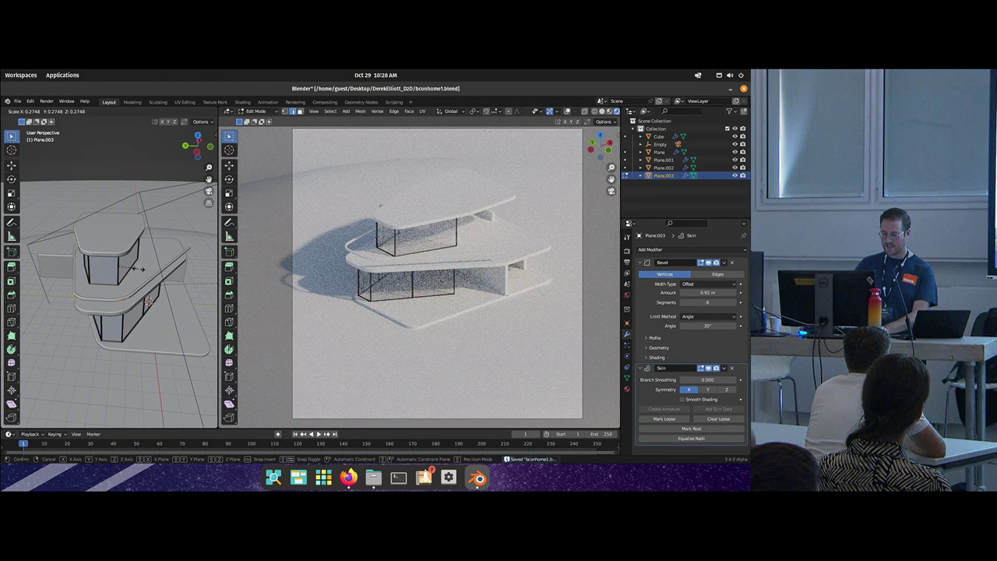
{"action": "left_click", "coordinate": [140, 270]}
{"action": "key", "text": "Tab"}
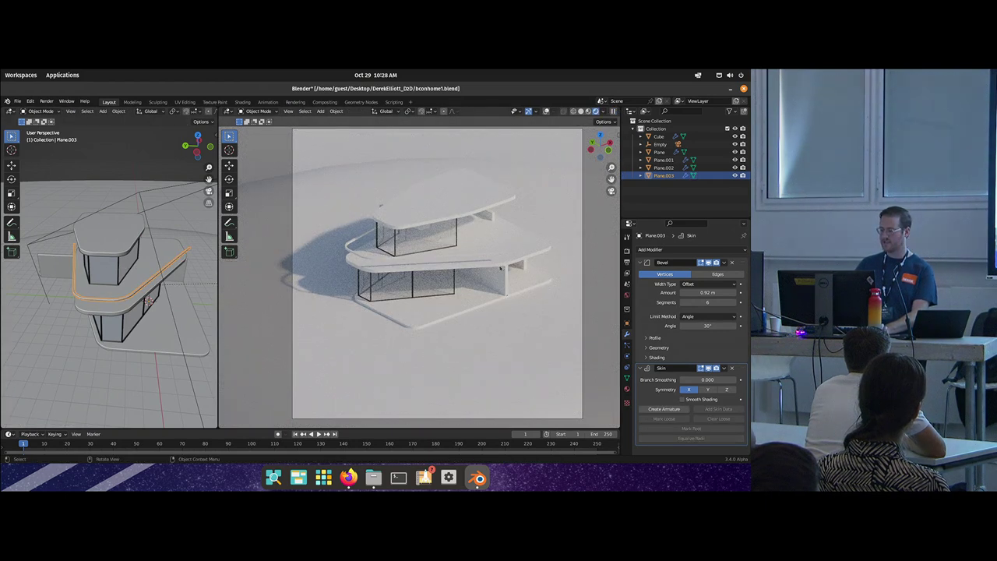
Step: Replace the railing's base material with the existing black material
{"action": "left_click", "coordinate": [626, 390]}
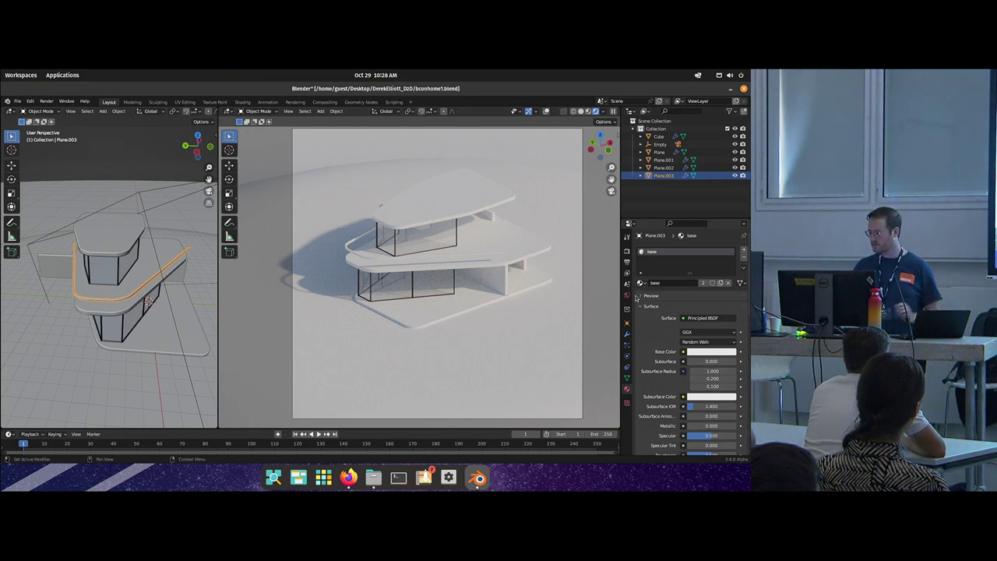
{"action": "left_click", "coordinate": [645, 284]}
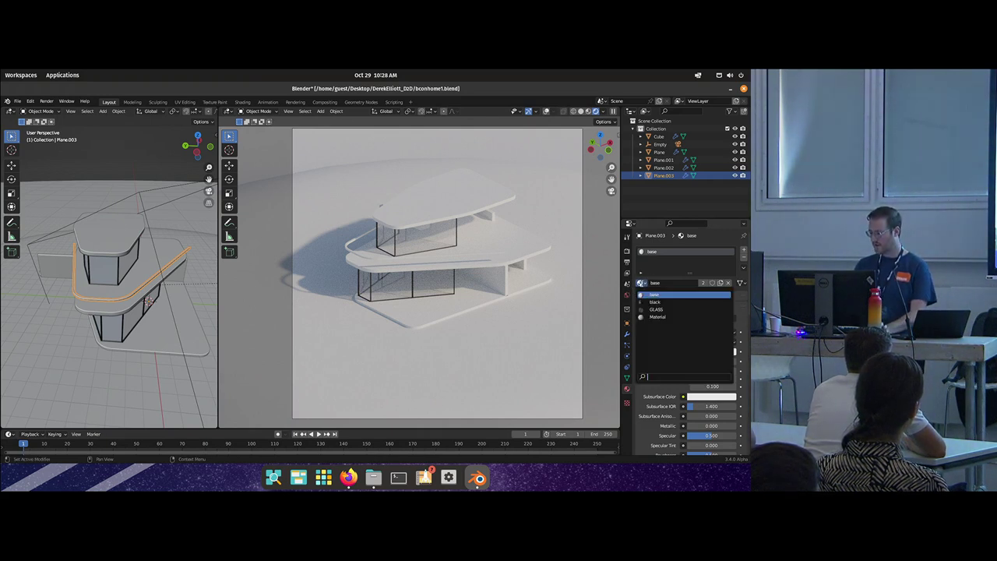
{"action": "left_click", "coordinate": [655, 302]}
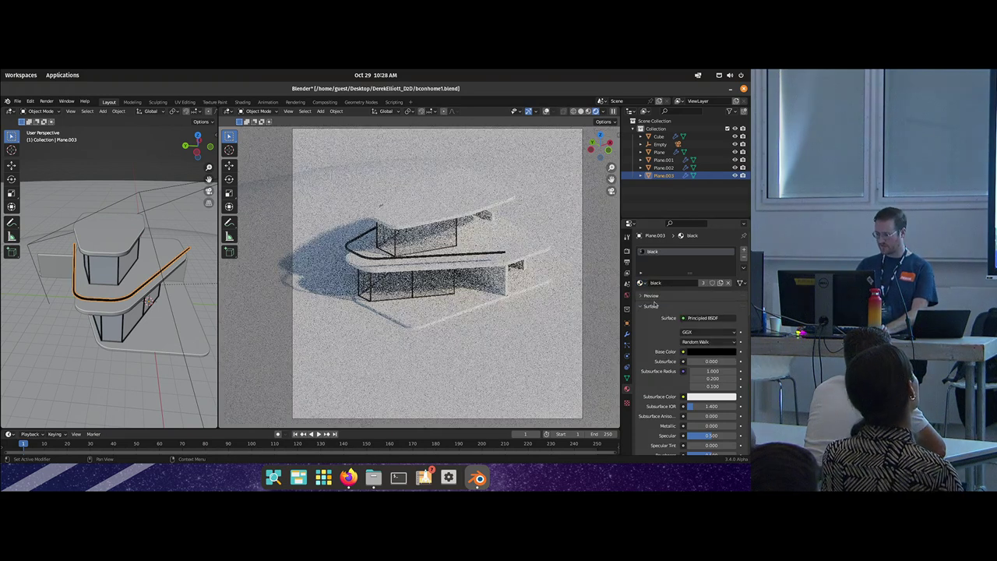
Step: Thin the railing's skin radius again, to about 0.53 of its size
{"action": "key", "text": "Tab"}
{"action": "key", "text": "s"}
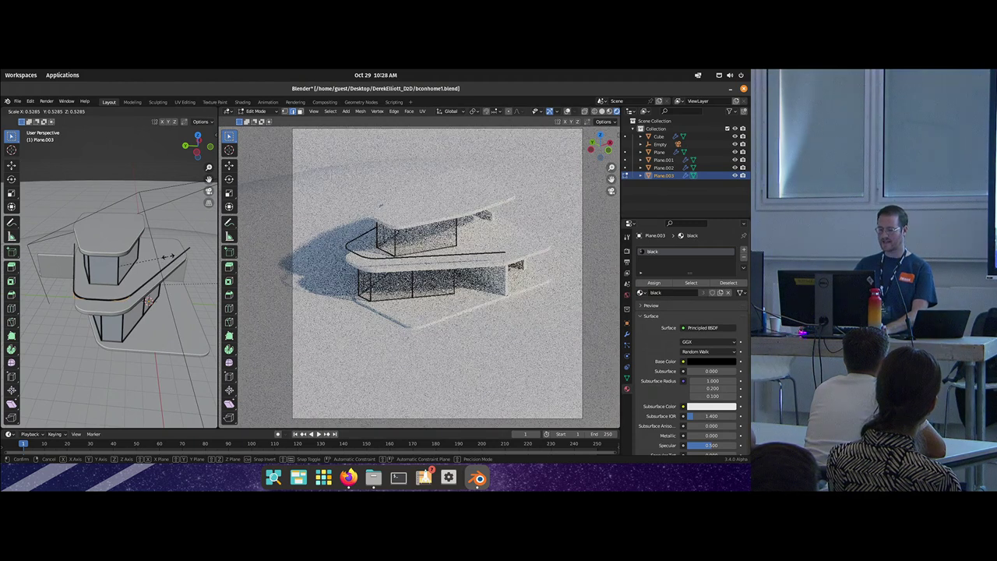
{"action": "left_click", "coordinate": [164, 257]}
{"action": "left_click_drag", "start_coordinate": [141, 284], "coordinate": [132, 282]}
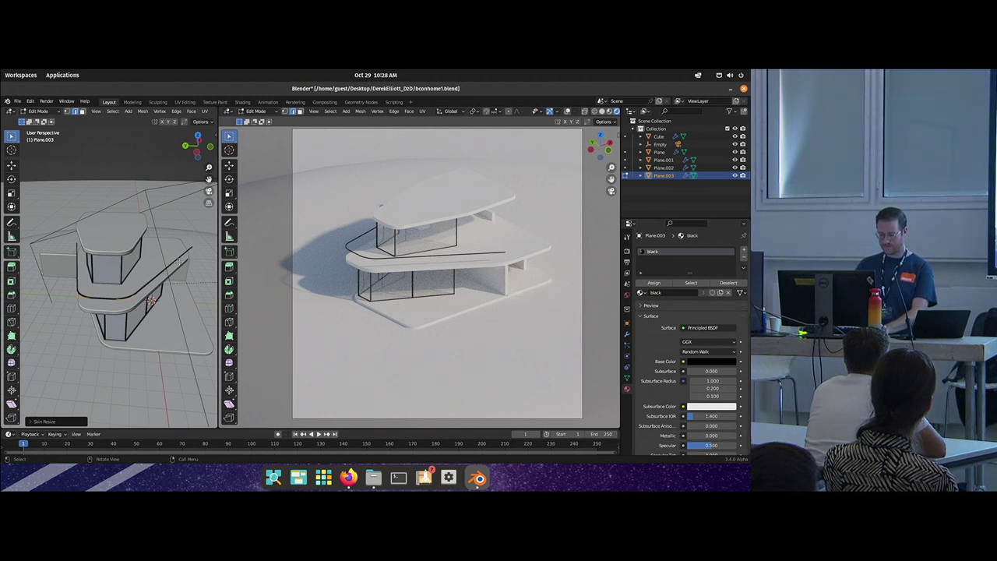
Step: Bring the railing down along Z to the middle slab at its long front side's far end
{"action": "key", "text": "1"}
{"action": "scroll", "coordinate": [185, 251], "scroll_direction": "up", "scroll_amount": 3}
{"action": "left_click_drag", "start_coordinate": [185, 251], "coordinate": [158, 290]}
{"action": "key", "text": "g"}
{"action": "key", "text": "z"}
{"action": "left_click", "coordinate": [158, 250]}
{"action": "key", "text": "3"}
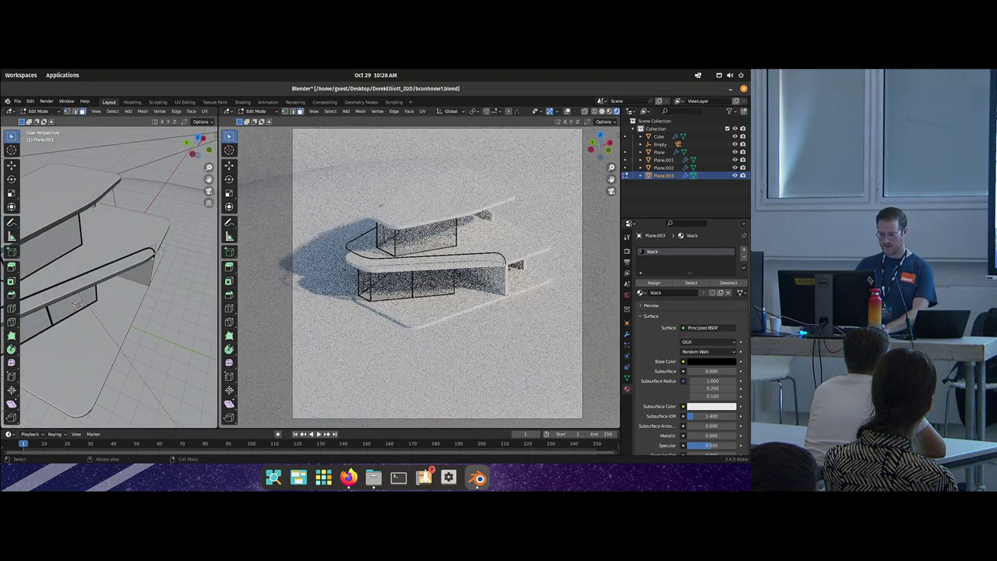
Step: Shift the railing's lowered end inward from the slab edge by about 0.41 m, keeping its height locked
{"action": "key", "text": "g"}
{"action": "key", "text": "shift+z"}
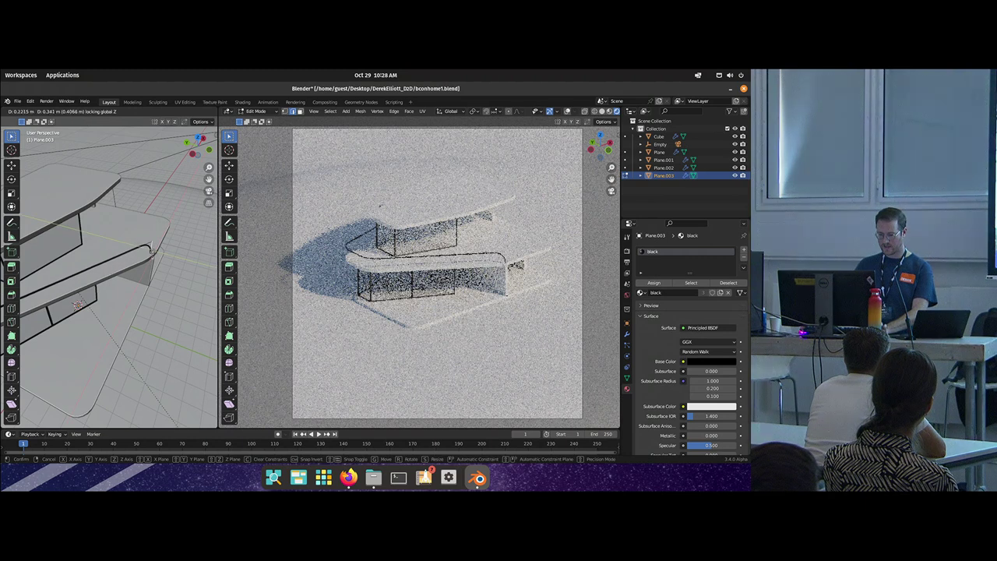
{"action": "left_click", "coordinate": [151, 250]}
{"action": "left_click_drag", "start_coordinate": [152, 251], "coordinate": [57, 263]}
{"action": "left_click_drag", "start_coordinate": [151, 288], "coordinate": [76, 265]}
Step: Slide the railing's other end vertex back along its edge by a factor of about 0.71
{"action": "key", "text": "1"}
{"action": "scroll", "coordinate": [81, 265], "scroll_direction": "down", "scroll_amount": 3}
{"action": "key", "text": "g"}
{"action": "key", "text": "g"}
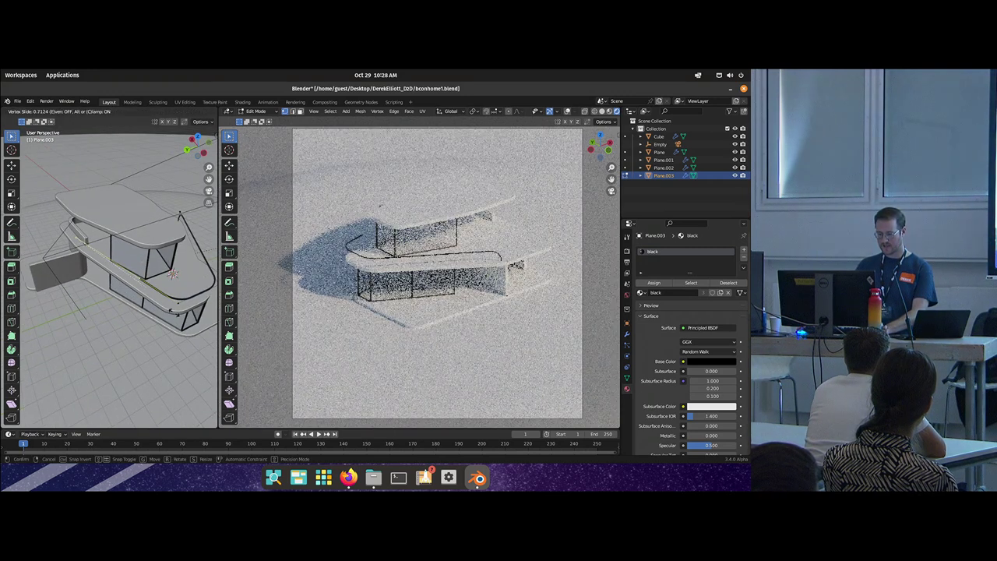
{"action": "left_click", "coordinate": [178, 315]}
Step: Extrude the shortened railing end about 0.93 m down along Z to the slab and return to Object Mode
{"action": "left_click_drag", "start_coordinate": [178, 315], "coordinate": [147, 263]}
{"action": "key", "text": "e"}
{"action": "left_click", "coordinate": [130, 290]}
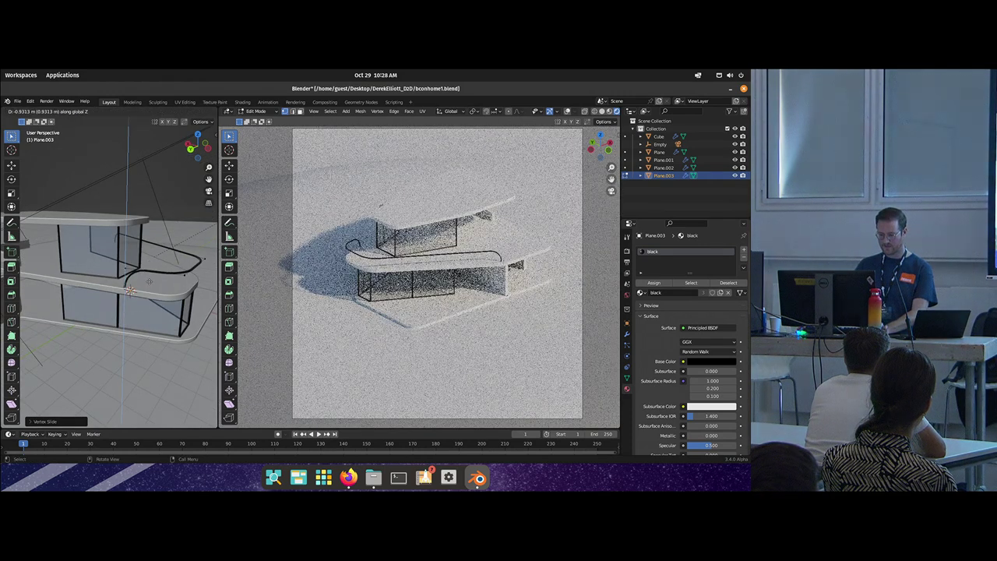
{"action": "key", "text": "Tab"}
{"action": "left_click_drag", "start_coordinate": [130, 290], "coordinate": [148, 306]}
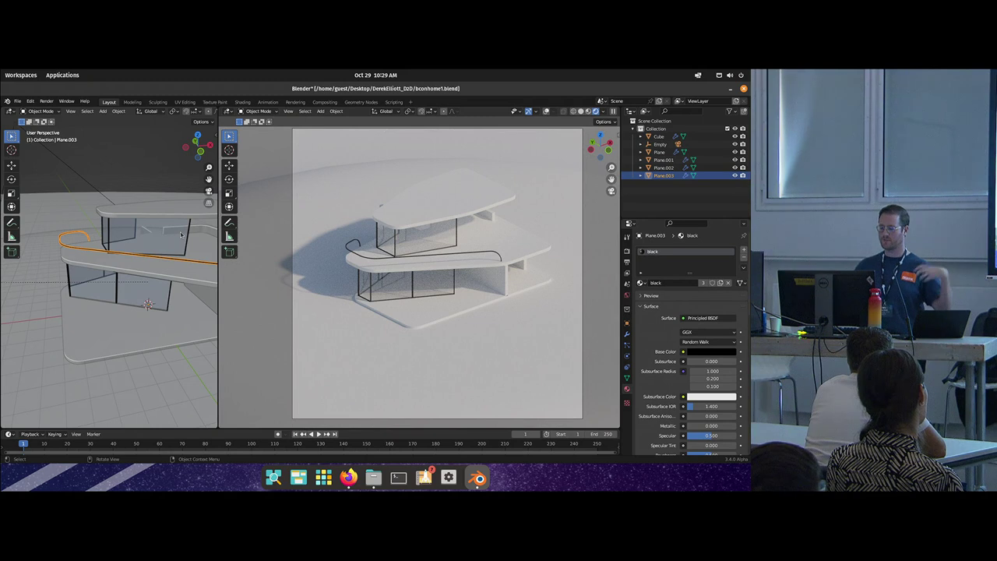
Step: Move the end face of the upper-floor glass volume inward along X to shorten the room
{"action": "left_click", "coordinate": [125, 238]}
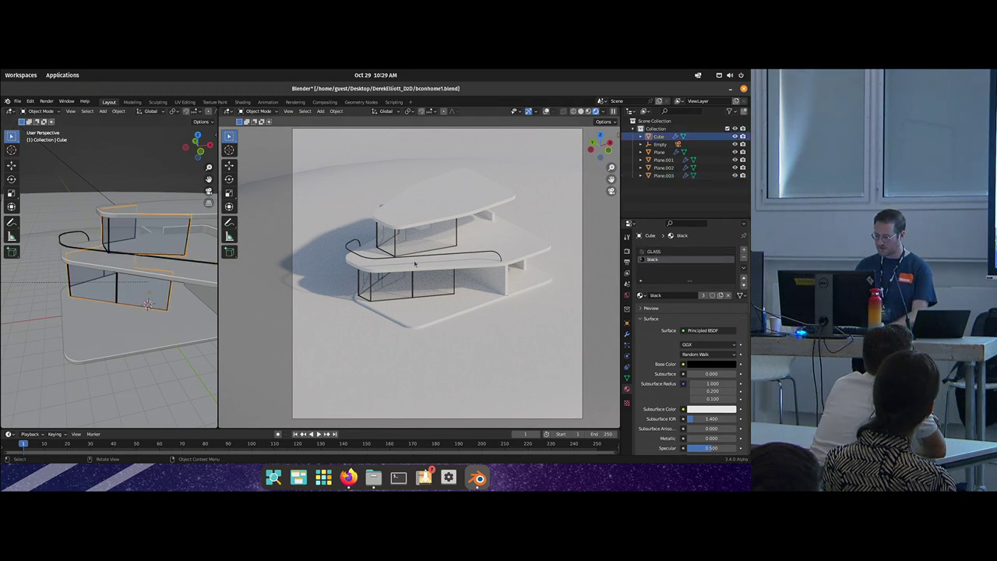
{"action": "key", "text": "Tab"}
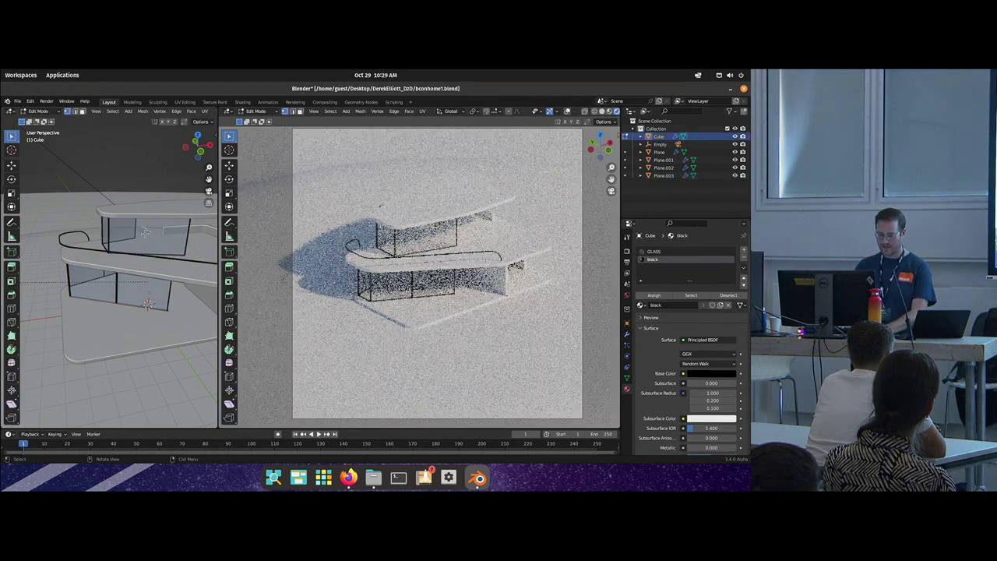
{"action": "left_click", "coordinate": [106, 235]}
{"action": "key", "text": "g"}
{"action": "key", "text": "x"}
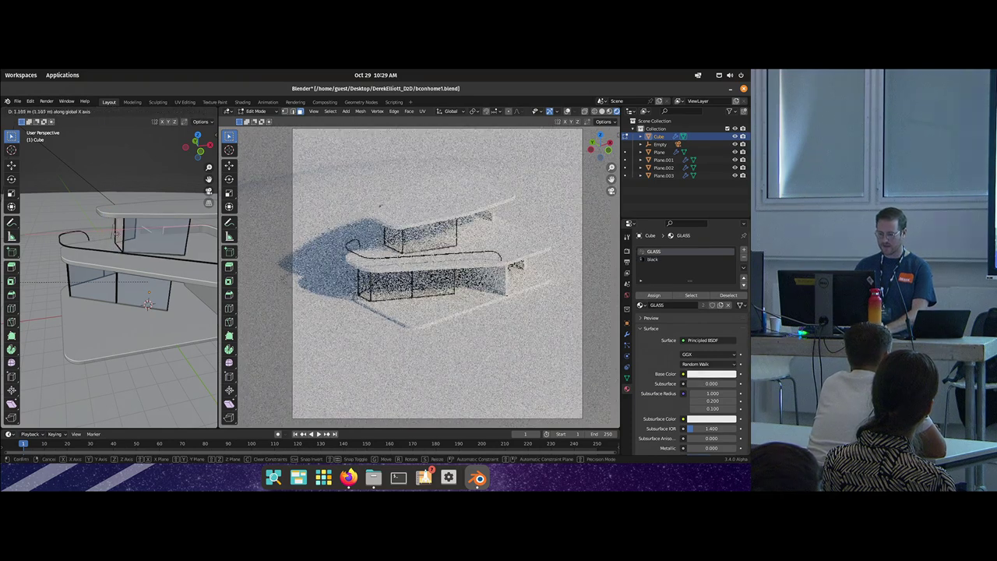
{"action": "left_click", "coordinate": [124, 234]}
{"action": "key", "text": "Tab"}
{"action": "left_click_drag", "start_coordinate": [121, 235], "coordinate": [97, 289]}
Step: Shrink the hill terrain's mesh to a little over a third of its size in Edit Mode
{"action": "key", "text": "shift+c"}
{"action": "scroll", "coordinate": [120, 293], "scroll_direction": "up", "scroll_amount": 7}
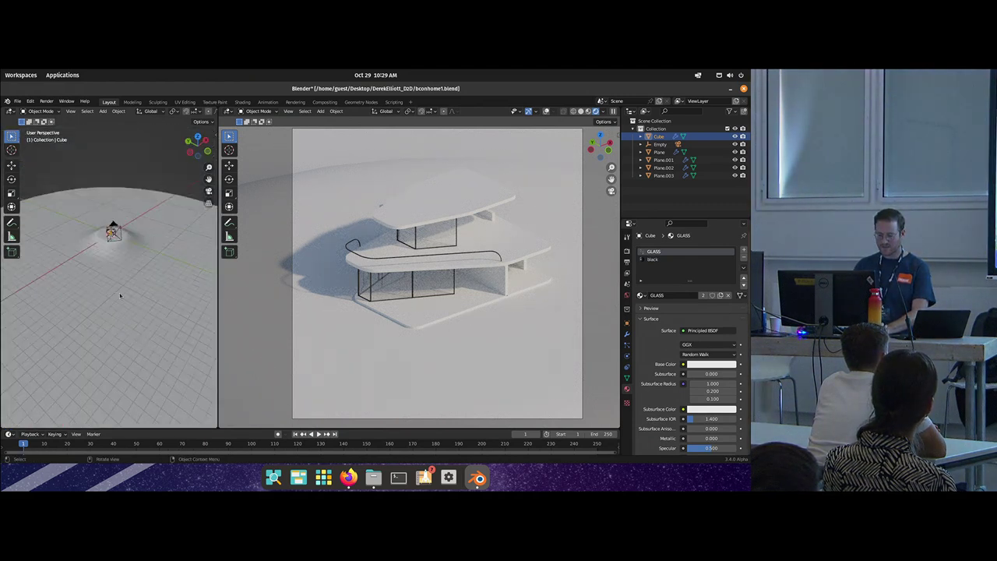
{"action": "key", "text": "shift+c"}
{"action": "scroll", "coordinate": [110, 211], "scroll_direction": "up", "scroll_amount": 6}
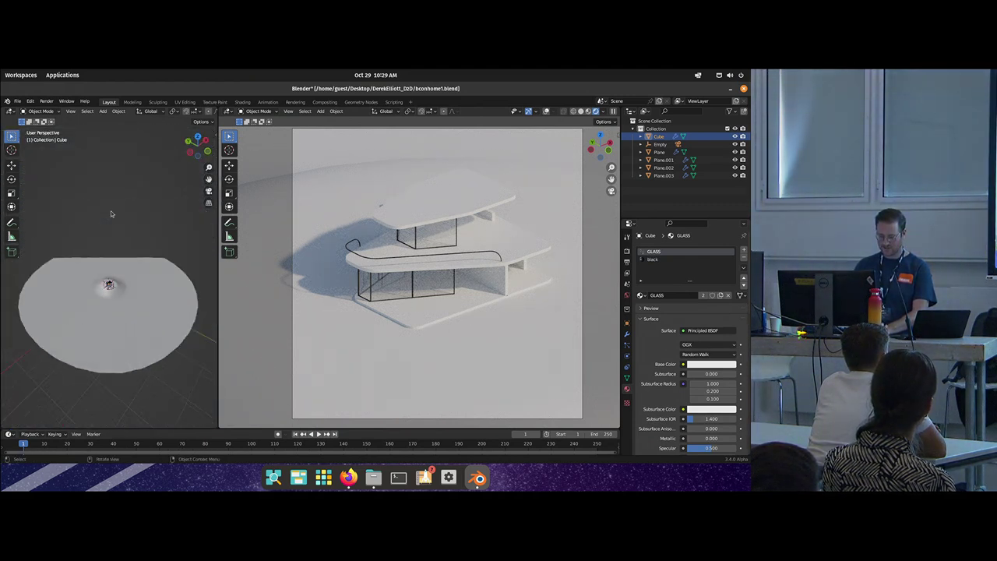
{"action": "left_click_drag", "start_coordinate": [105, 364], "coordinate": [123, 303]}
{"action": "left_click", "coordinate": [185, 293]}
{"action": "scroll", "coordinate": [187, 290], "scroll_direction": "down", "scroll_amount": 4}
{"action": "key", "text": "Tab"}
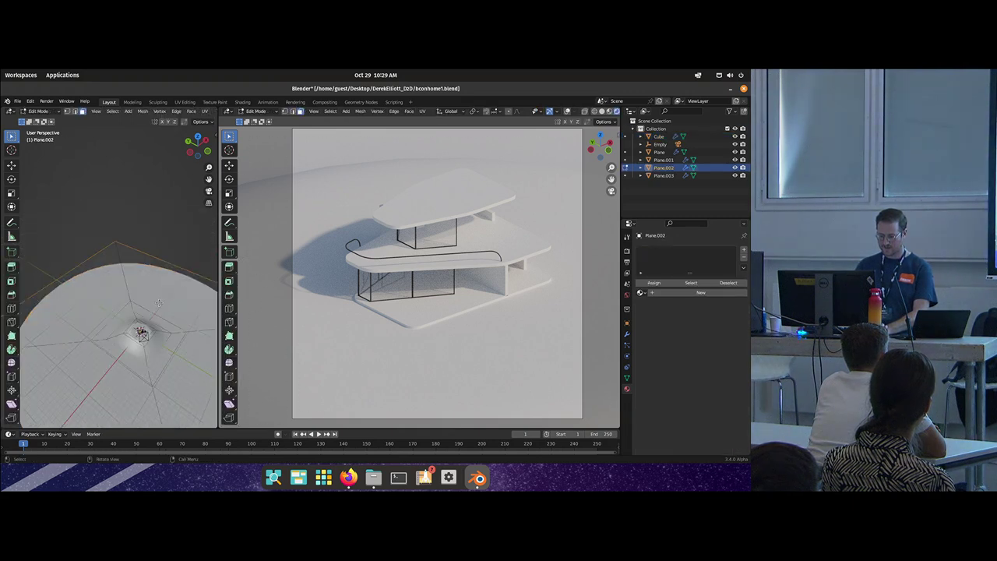
{"action": "key", "text": "s"}
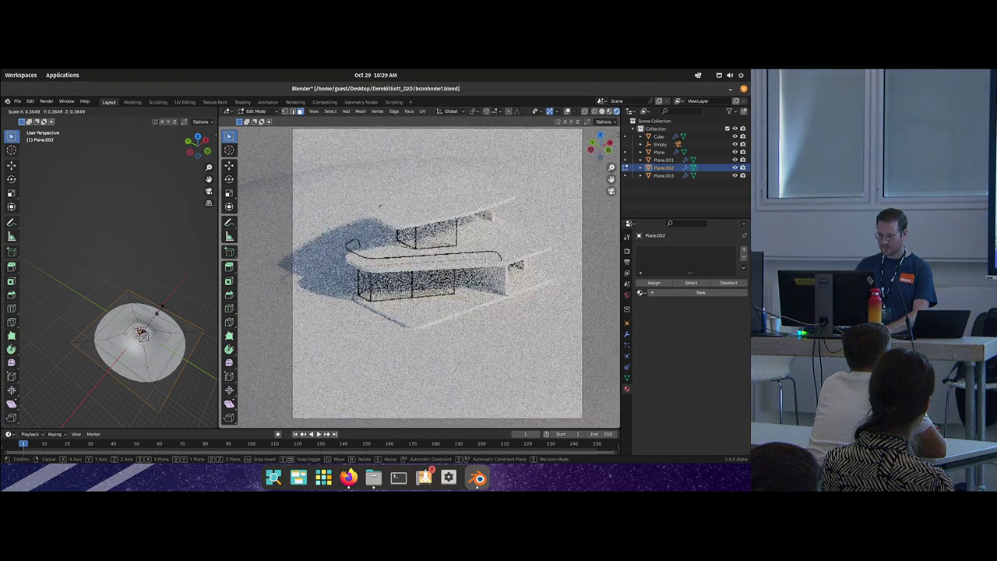
{"action": "left_click", "coordinate": [162, 310]}
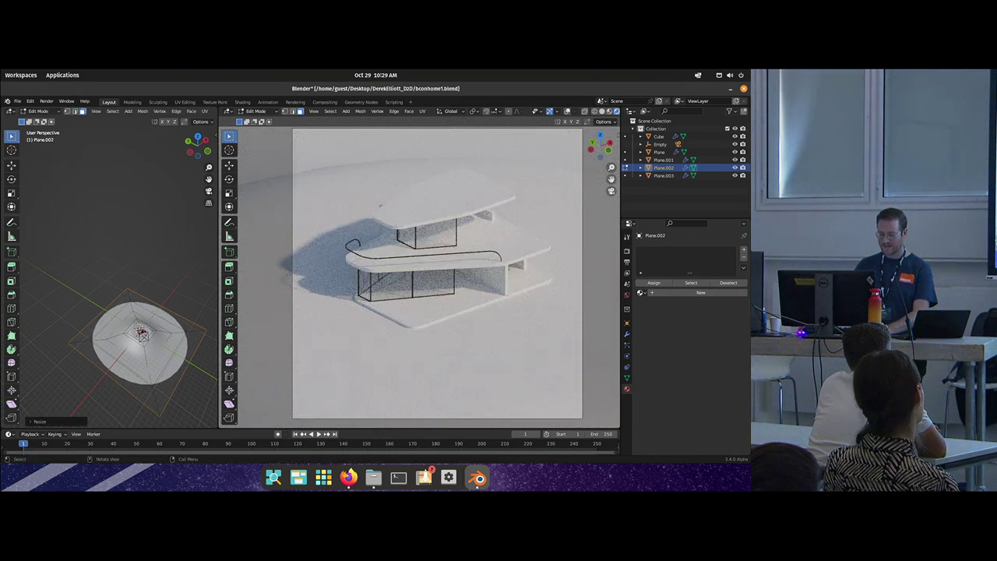
{"action": "key", "text": "a"}
{"action": "key", "text": "KP_Decimal"}
{"action": "scroll", "coordinate": [86, 290], "scroll_direction": "up", "scroll_amount": 4}
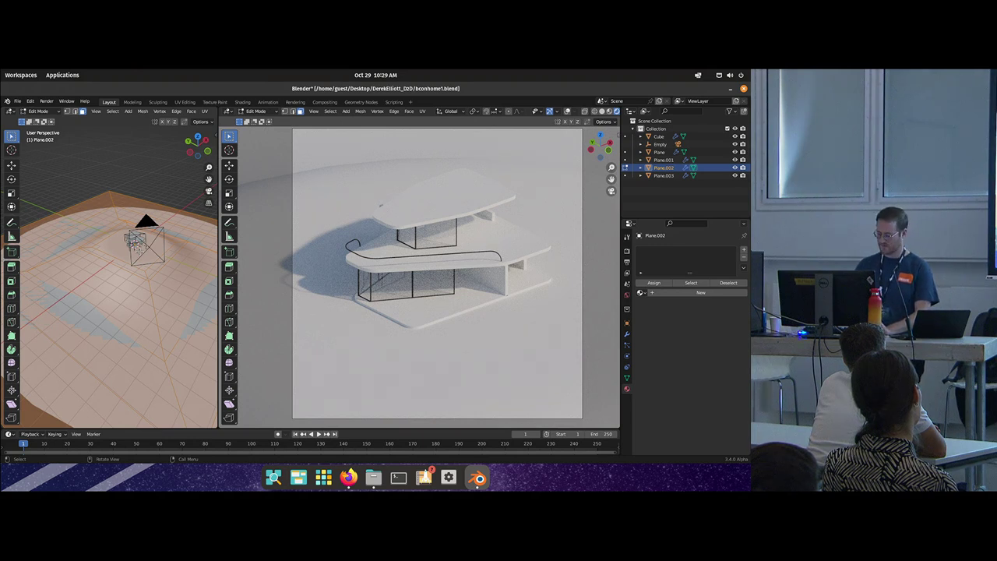
{"action": "scroll", "coordinate": [109, 214], "scroll_direction": "down", "scroll_amount": 5}
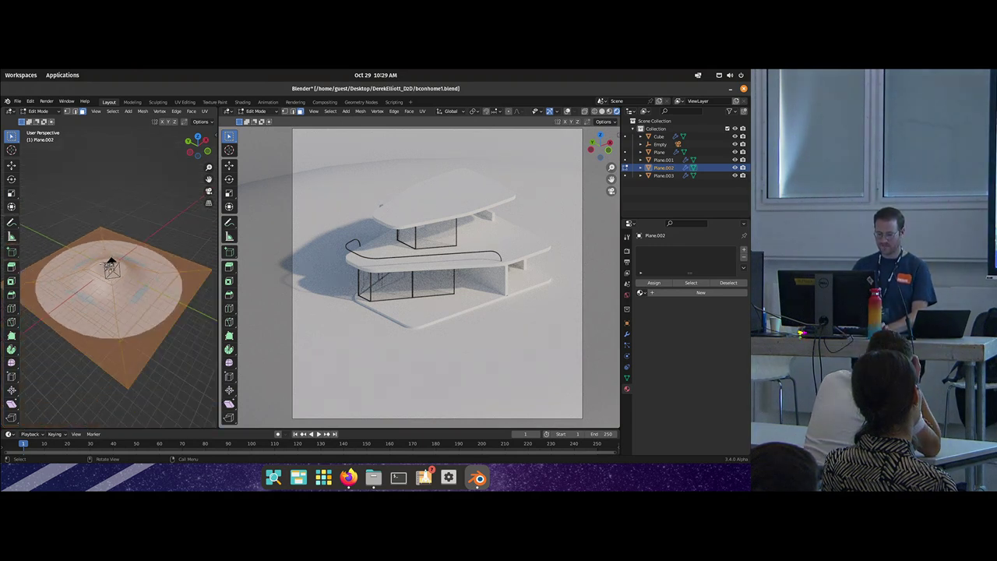
{"action": "key", "text": "Tab"}
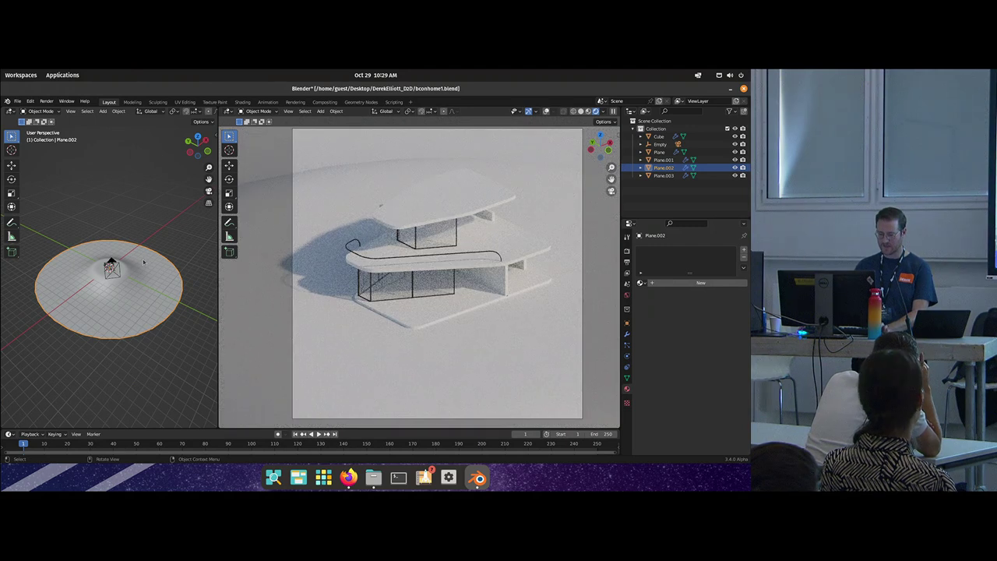
{"action": "scroll", "coordinate": [143, 262], "scroll_direction": "down", "scroll_amount": 5}
{"action": "scroll", "coordinate": [122, 271], "scroll_direction": "up", "scroll_amount": 10}
{"action": "scroll", "coordinate": [93, 293], "scroll_direction": "down", "scroll_amount": 6}
{"action": "scroll", "coordinate": [68, 311], "scroll_direction": "up", "scroll_amount": 7}
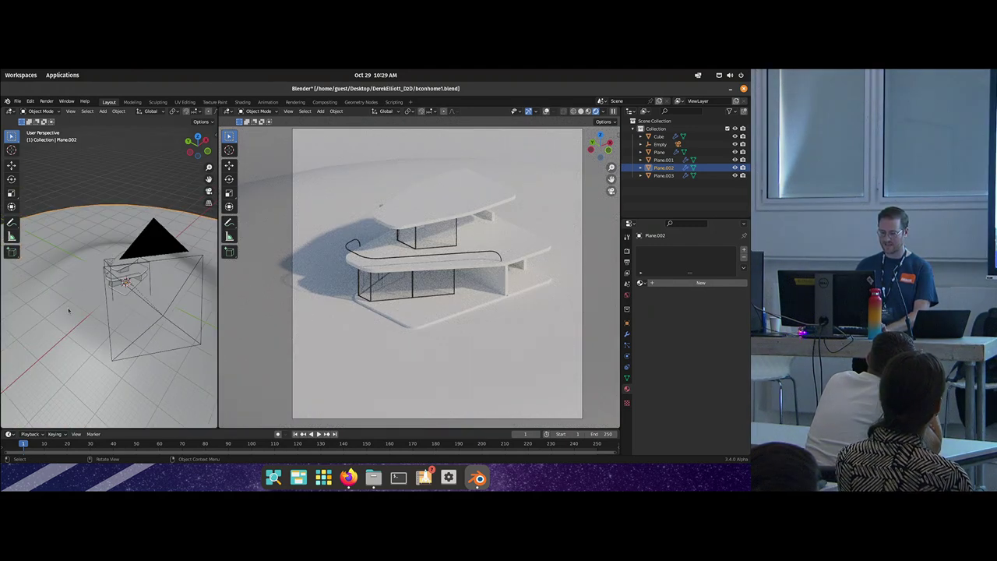
{"action": "scroll", "coordinate": [110, 325], "scroll_direction": "up", "scroll_amount": 4}
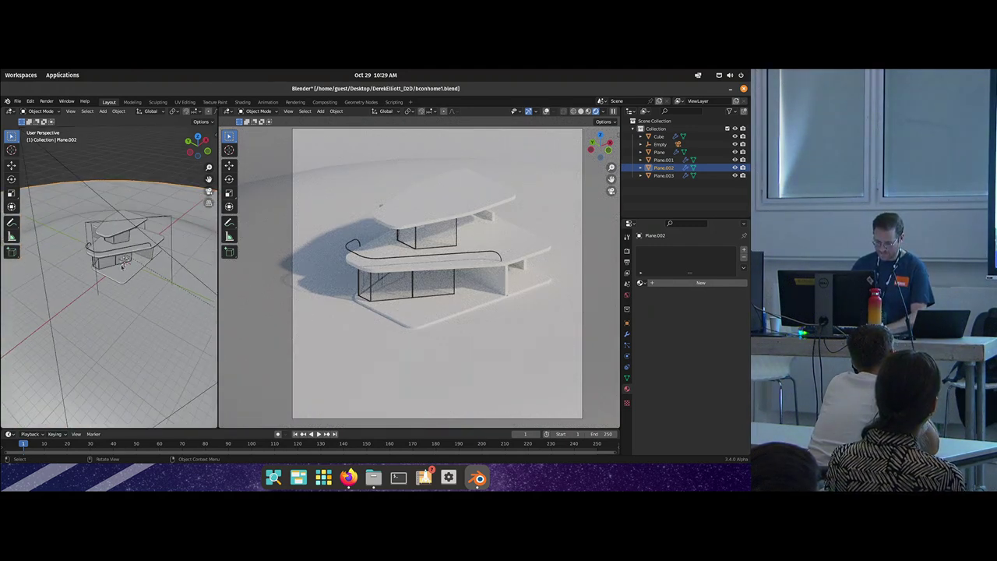
{"action": "left_click_drag", "start_coordinate": [99, 251], "coordinate": [166, 272]}
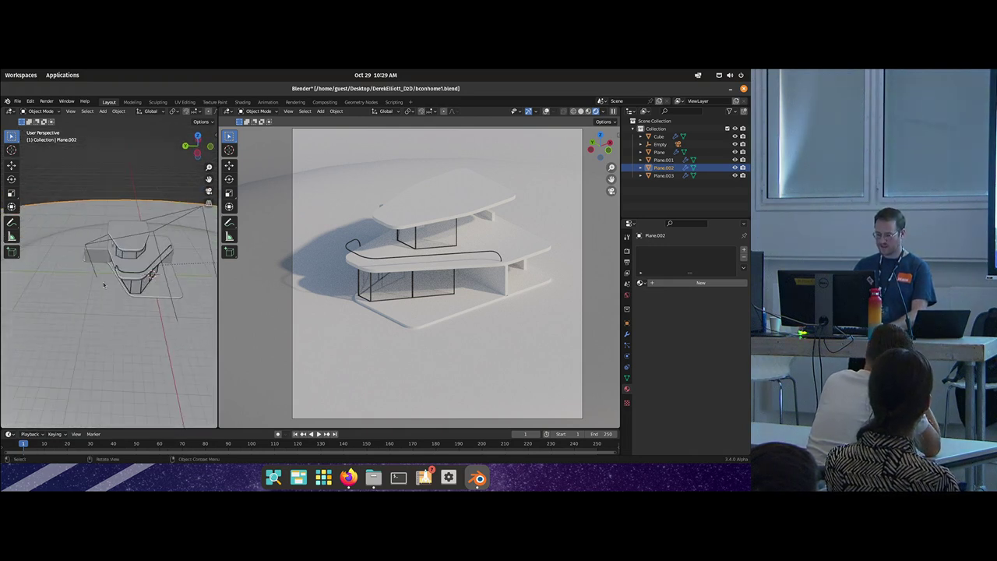
Step: Add a cube mesh to the scene at the building's lower floor
{"action": "scroll", "coordinate": [117, 292], "scroll_direction": "down", "scroll_amount": 5}
{"action": "key", "text": "shift+a"}
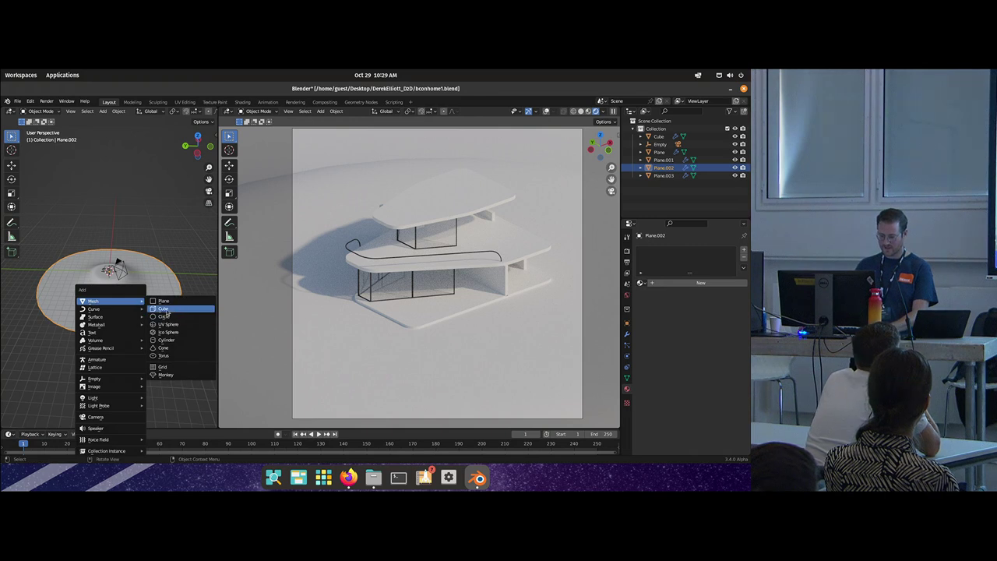
{"action": "left_click", "coordinate": [166, 312]}
{"action": "key", "text": "KP_Decimal"}
{"action": "scroll", "coordinate": [110, 245], "scroll_direction": "down", "scroll_amount": 2}
{"action": "mouse_move", "coordinate": [110, 245]}
{"action": "left_mouse_down"}
{"action": "mouse_move", "coordinate": [113, 273]}
{"action": "mouse_move", "coordinate": [118, 257]}
{"action": "left_mouse_up"}
{"action": "scroll", "coordinate": [113, 273], "scroll_direction": "down", "scroll_amount": 3}
{"action": "key", "text": "Tab"}
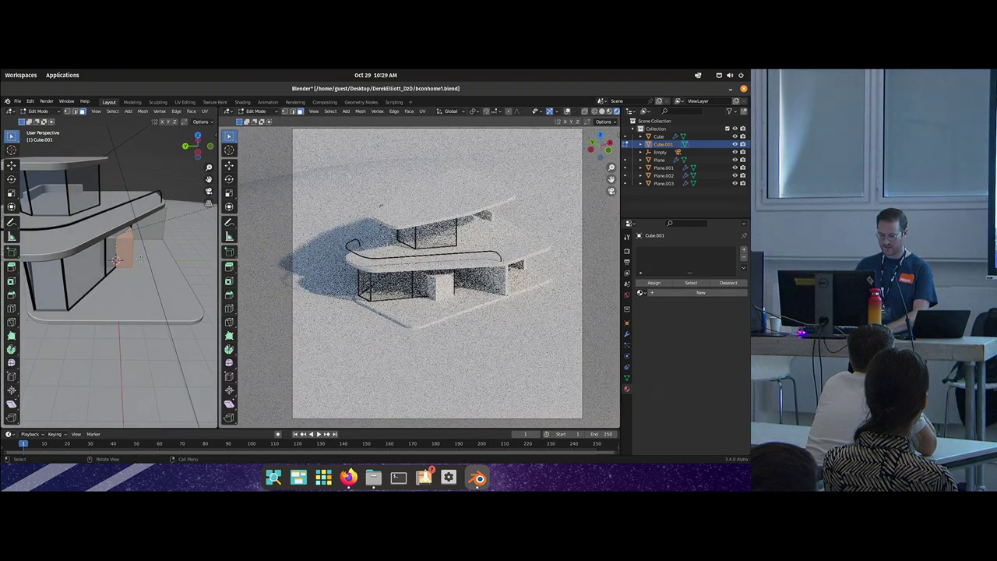
Step: Scale the new cube down and place it on the ground slab in front of the lower windows
{"action": "key", "text": "Tab"}
{"action": "key", "text": "s"}
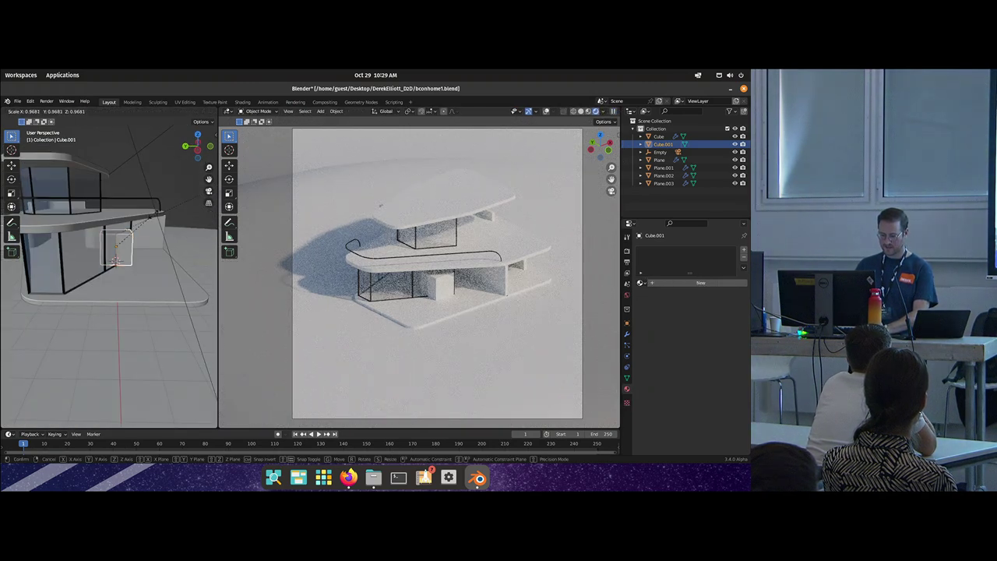
{"action": "left_click", "coordinate": [131, 240]}
{"action": "key", "text": "g"}
{"action": "key", "text": "z"}
{"action": "left_click", "coordinate": [132, 255]}
{"action": "key", "text": "g"}
{"action": "key", "text": "shift+z"}
{"action": "left_click", "coordinate": [154, 274]}
Step: Cut the small cube down its middle with a centred loop and extrude one top half upward as a chair back
{"action": "key", "text": "Tab"}
{"action": "key", "text": "KP_Decimal"}
{"action": "key", "text": "ctrl+r"}
{"action": "left_click", "coordinate": [130, 268]}
{"action": "right_click", "coordinate": [130, 268]}
{"action": "left_click", "coordinate": [116, 268]}
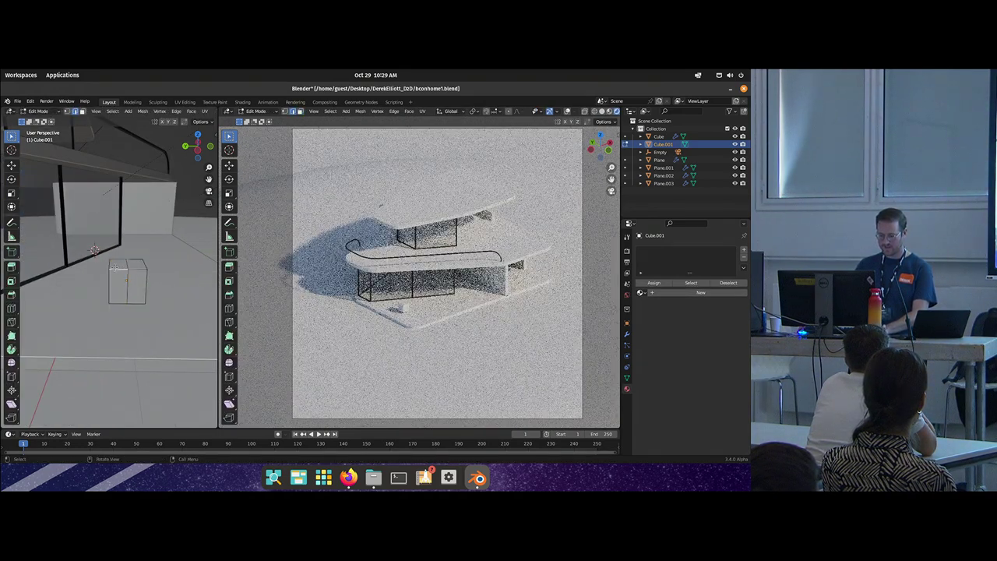
{"action": "key", "text": "3"}
{"action": "left_click", "coordinate": [118, 266]}
{"action": "key", "text": "e"}
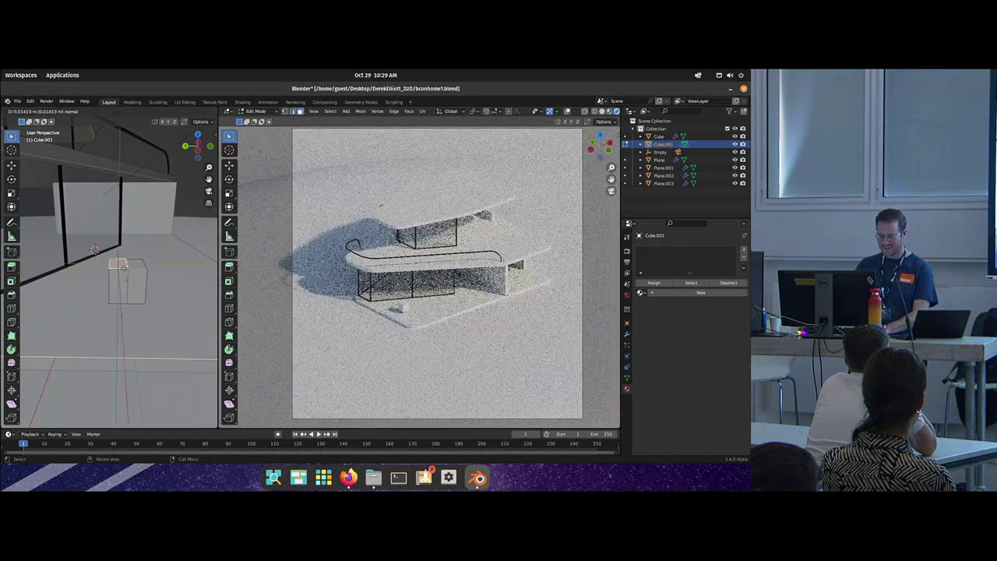
{"action": "left_click", "coordinate": [131, 265]}
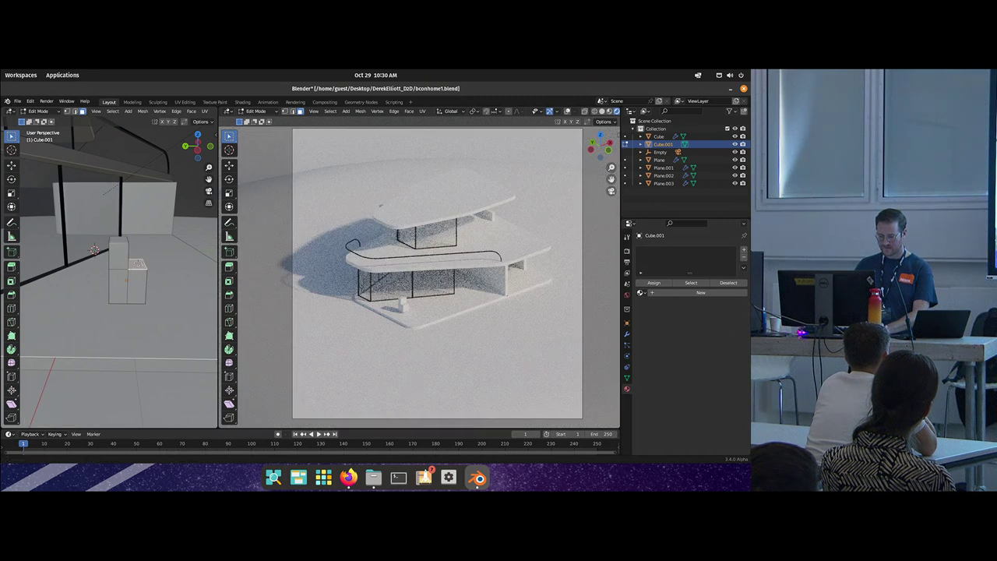
Step: Move the chair's seat face vertically, and pull its front face outward along Y to deepen the seat
{"action": "left_click_drag", "start_coordinate": [131, 265], "coordinate": [104, 266]}
{"action": "key", "text": "g"}
{"action": "key", "text": "z"}
{"action": "left_click", "coordinate": [128, 275]}
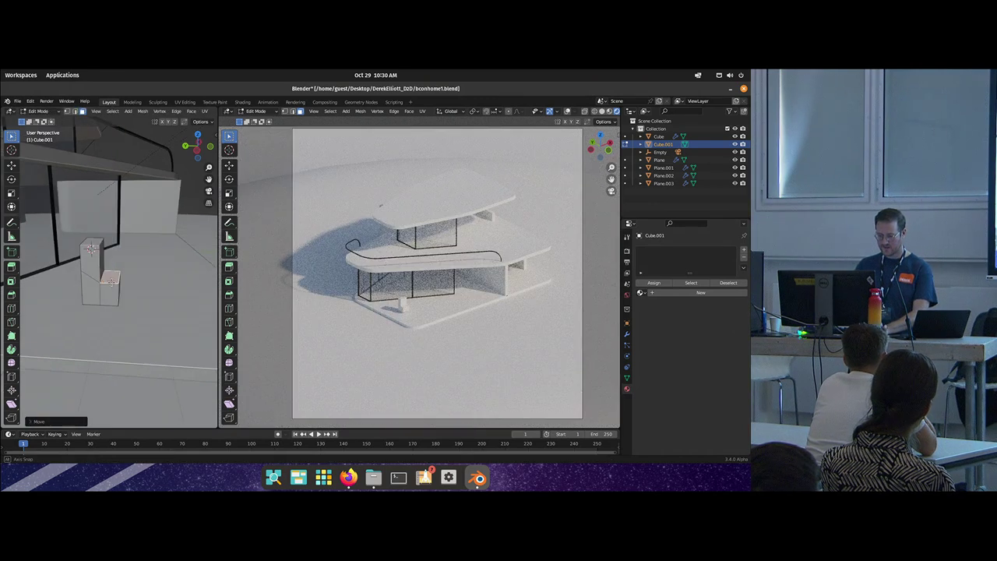
{"action": "key", "text": "g"}
{"action": "key", "text": "y"}
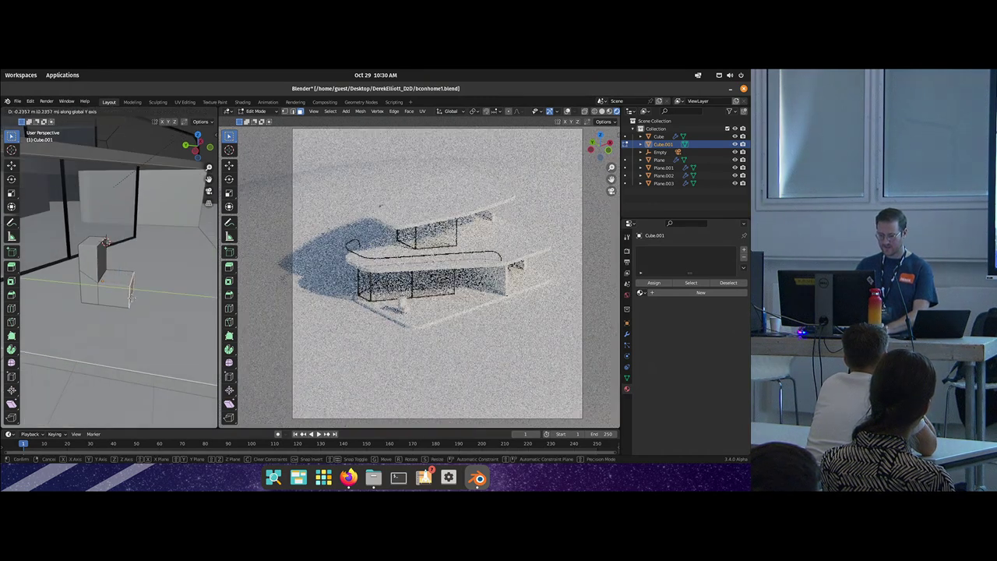
{"action": "left_click", "coordinate": [130, 298]}
{"action": "left_click_drag", "start_coordinate": [131, 299], "coordinate": [155, 303]}
Step: Lower the top face of the chair's backrest along Z and return to Object Mode
{"action": "left_click", "coordinate": [91, 250]}
{"action": "key", "text": "g"}
{"action": "key", "text": "z"}
{"action": "key", "text": "Return"}
{"action": "key", "text": "Tab"}
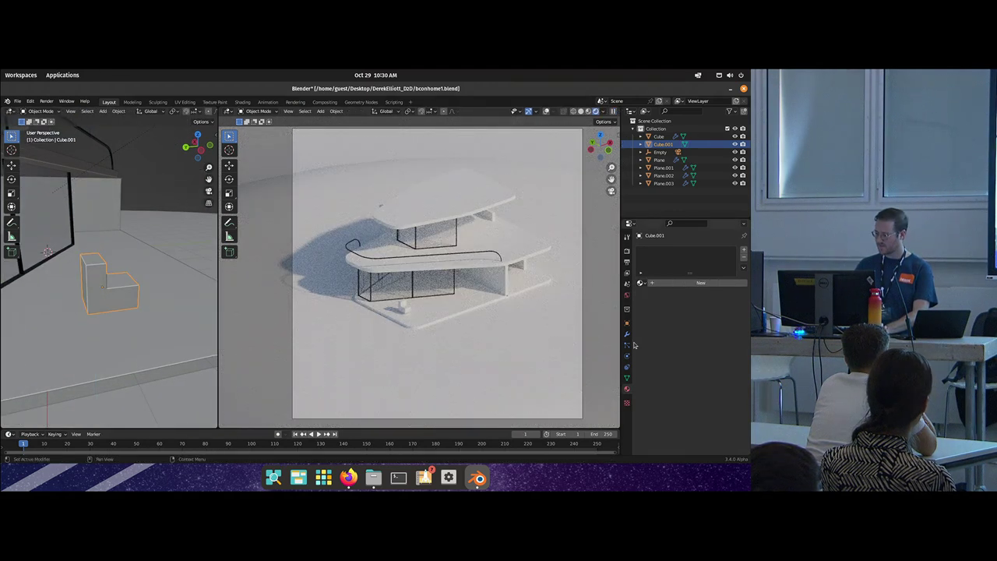
Step: Add Bevel and Subdivision Surface modifiers to the chair and shade it smooth
{"action": "left_click", "coordinate": [628, 335]}
{"action": "left_click", "coordinate": [657, 250]}
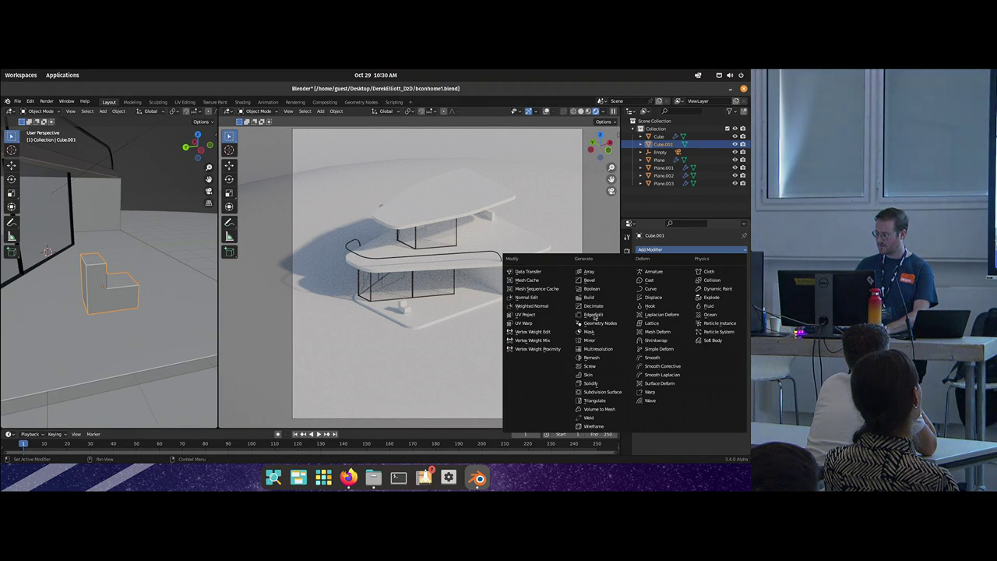
{"action": "left_click", "coordinate": [590, 280]}
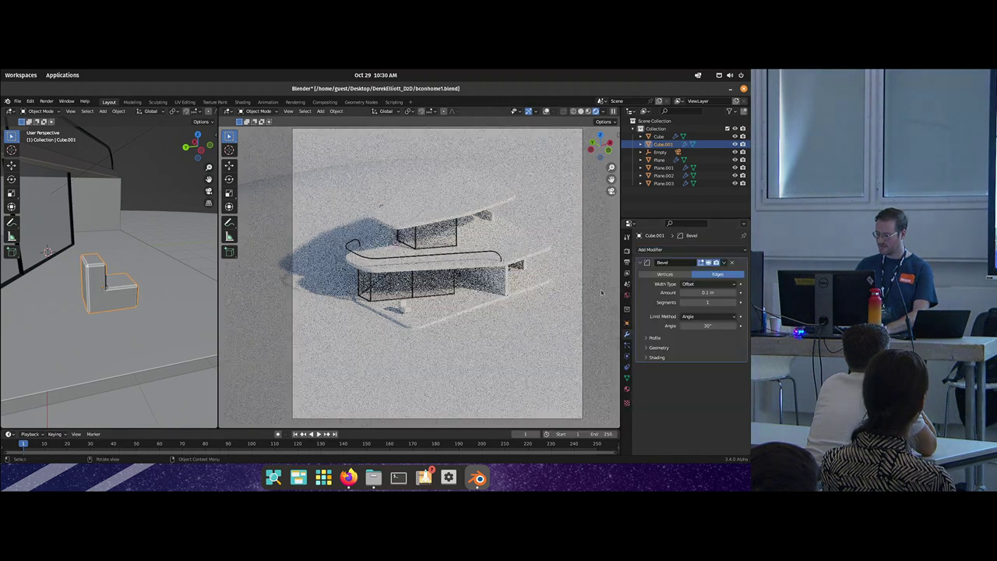
{"action": "left_click", "coordinate": [667, 251]}
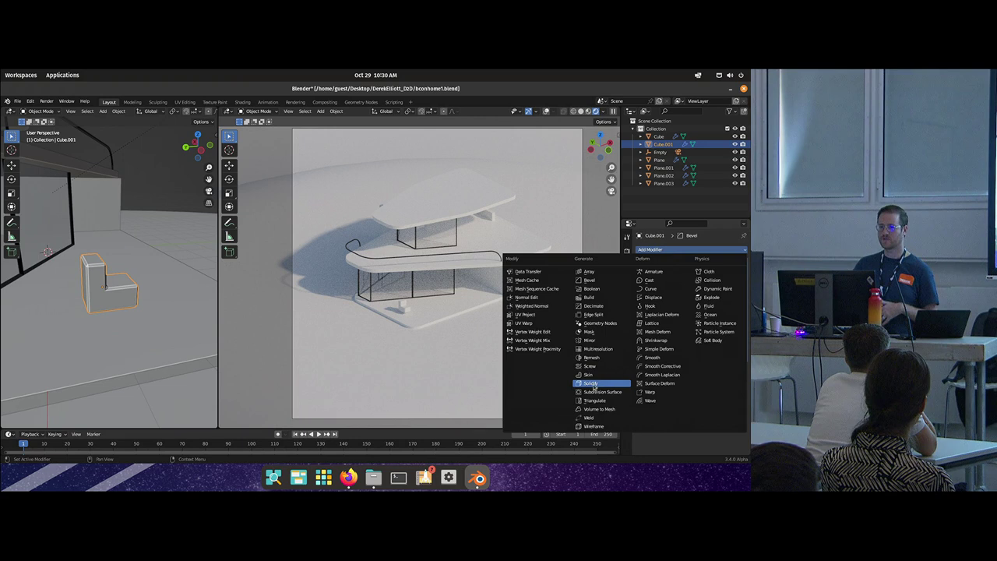
{"action": "left_click", "coordinate": [618, 392]}
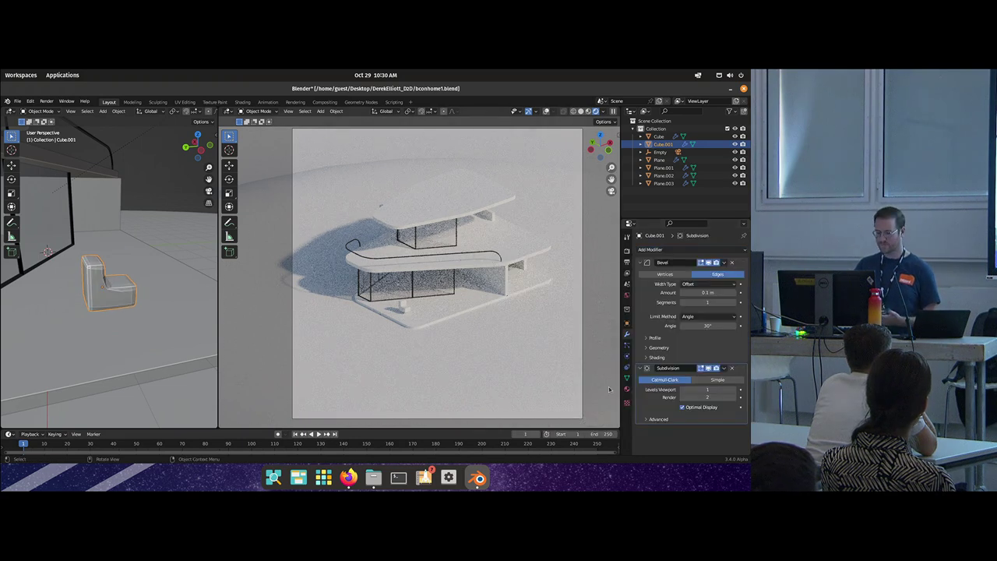
{"action": "right_click", "coordinate": [157, 292]}
{"action": "left_click", "coordinate": [156, 290]}
{"action": "left_click_drag", "start_coordinate": [153, 288], "coordinate": [102, 286]}
Step: Move the upper edge of the chair's backrest along Y in Edit Mode to make the back lean
{"action": "key", "text": "Tab"}
{"action": "key", "text": "g"}
{"action": "key", "text": "y"}
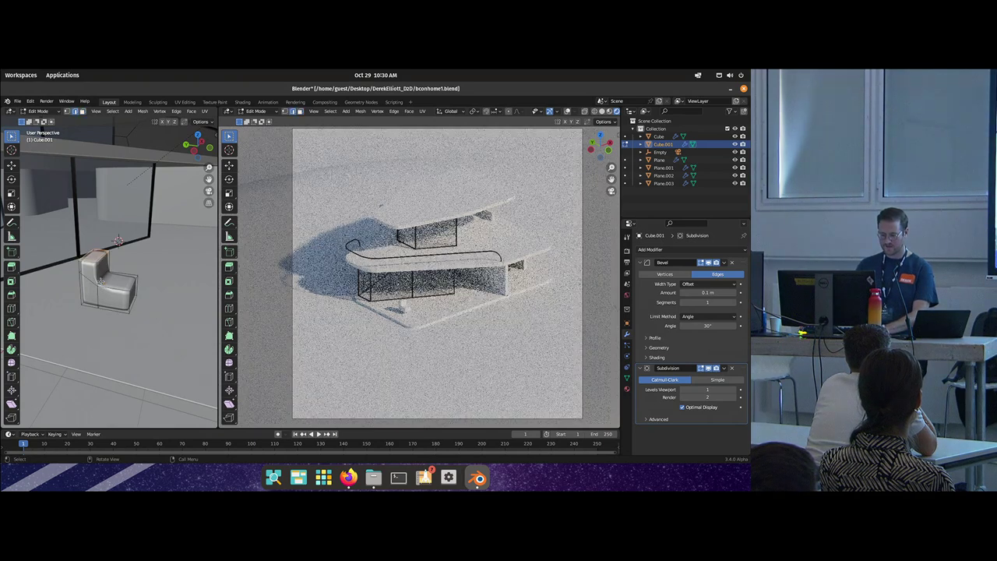
{"action": "left_click", "coordinate": [106, 282]}
{"action": "left_click_drag", "start_coordinate": [105, 282], "coordinate": [124, 257]}
Step: Scale the chair's whole mesh down and lower the chair onto the ground slab
{"action": "key", "text": "a"}
{"action": "key", "text": "z"}
{"action": "key", "text": "Escape"}
{"action": "key", "text": "s"}
{"action": "left_click", "coordinate": [173, 254]}
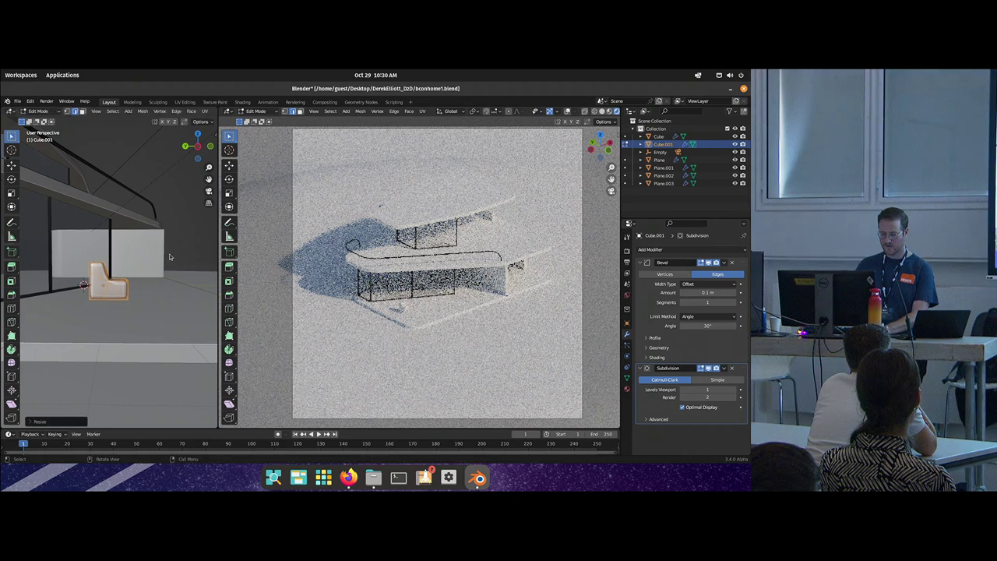
{"action": "key", "text": "Tab"}
{"action": "key", "text": "g"}
{"action": "key", "text": "z"}
{"action": "left_click", "coordinate": [168, 267]}
Step: Widen the chair's mesh along X in front view
{"action": "key", "text": "KP_1"}
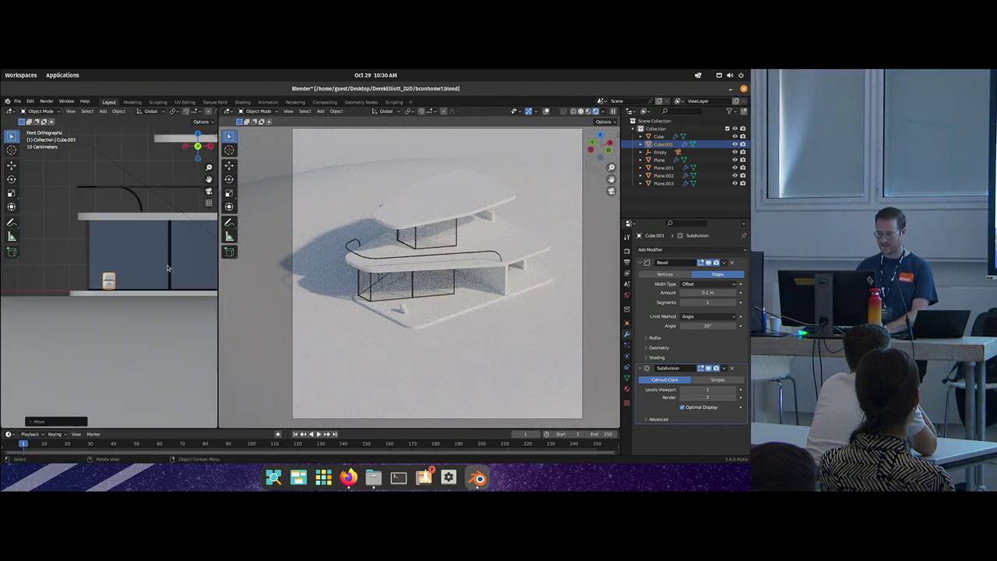
{"action": "left_click_drag", "start_coordinate": [99, 246], "coordinate": [96, 264]}
{"action": "key", "text": "Tab"}
{"action": "key", "text": "s"}
{"action": "key", "text": "x"}
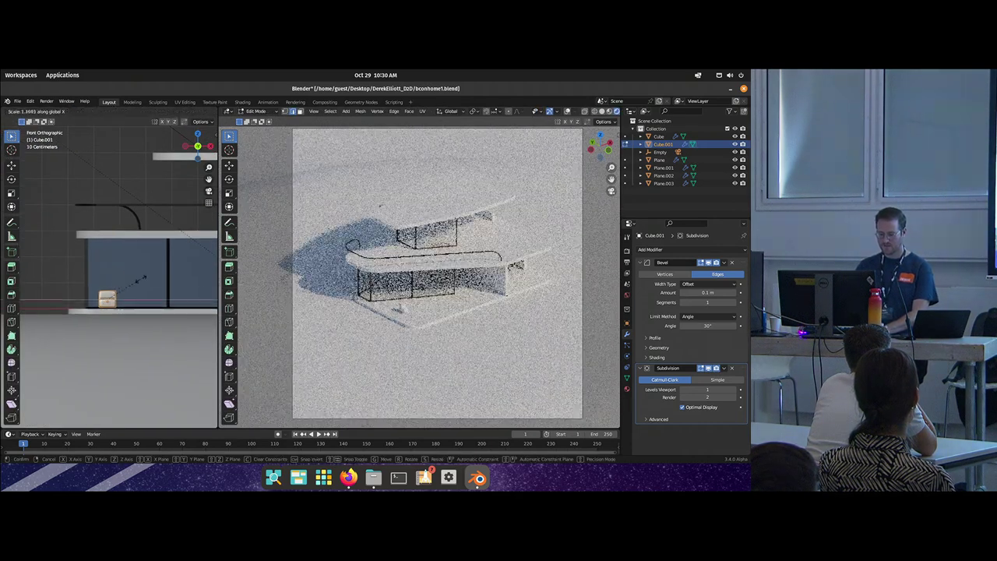
Step: Finish widening the small seat block along X and move it up onto the middle deck slab
{"action": "left_click", "coordinate": [133, 283]}
{"action": "key", "text": "Tab"}
{"action": "key", "text": "g"}
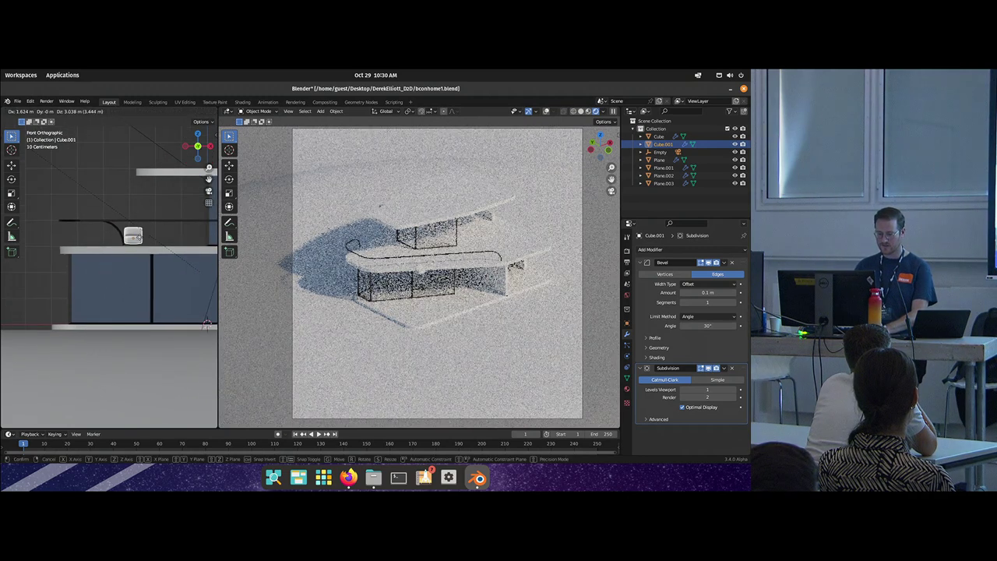
{"action": "left_click", "coordinate": [139, 236]}
Step: Reposition the seat block on the middle deck in plan and rotate it to an angled orientation
{"action": "key", "text": "KP_Decimal"}
{"action": "left_click_drag", "start_coordinate": [119, 236], "coordinate": [102, 293]}
{"action": "scroll", "coordinate": [102, 293], "scroll_direction": "down", "scroll_amount": 12}
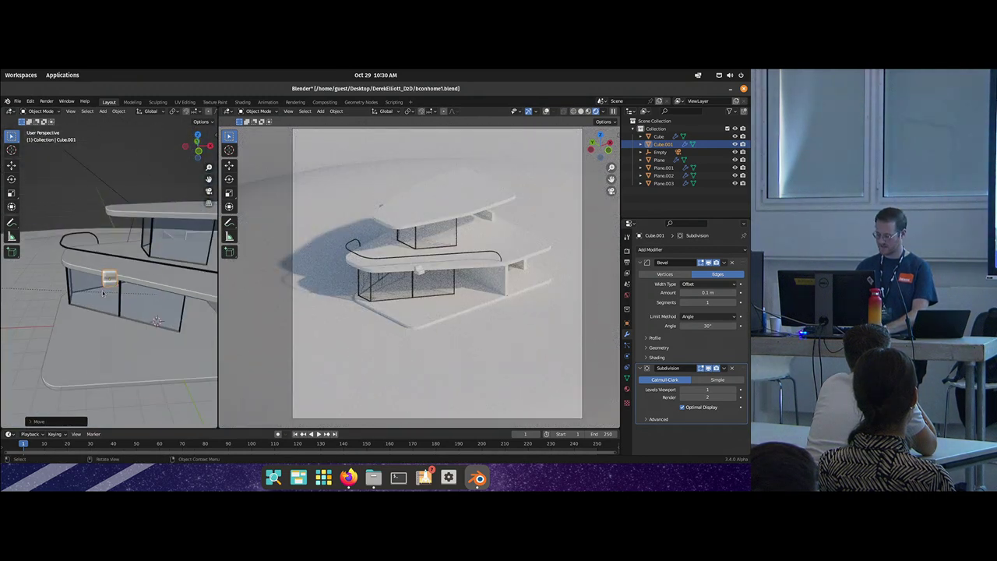
{"action": "key", "text": "KP_7"}
{"action": "key", "text": "r"}
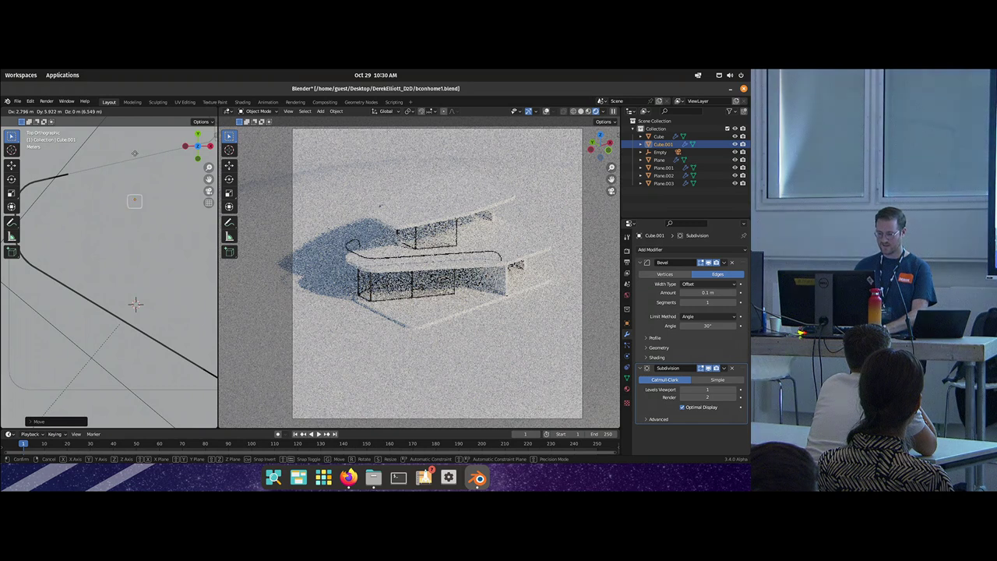
{"action": "left_click", "coordinate": [135, 304]}
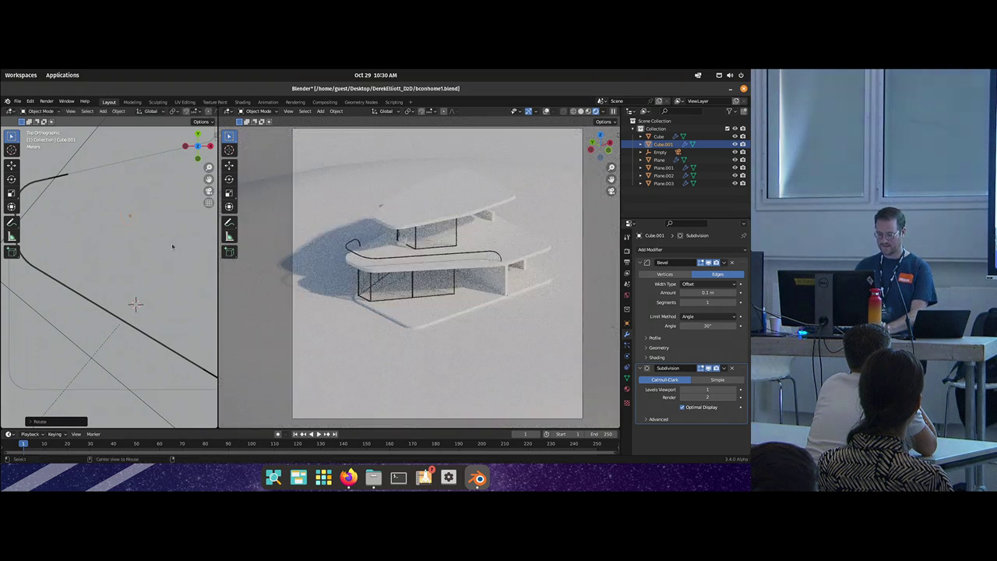
{"action": "key", "text": "g"}
{"action": "left_click", "coordinate": [134, 242]}
Step: Make a linked duplicate of the seat block, rotate it differently and place it beside the first one
{"action": "key", "text": "alt+d"}
{"action": "left_click", "coordinate": [146, 268]}
{"action": "key", "text": "r"}
{"action": "left_click", "coordinate": [135, 304]}
{"action": "key", "text": "g"}
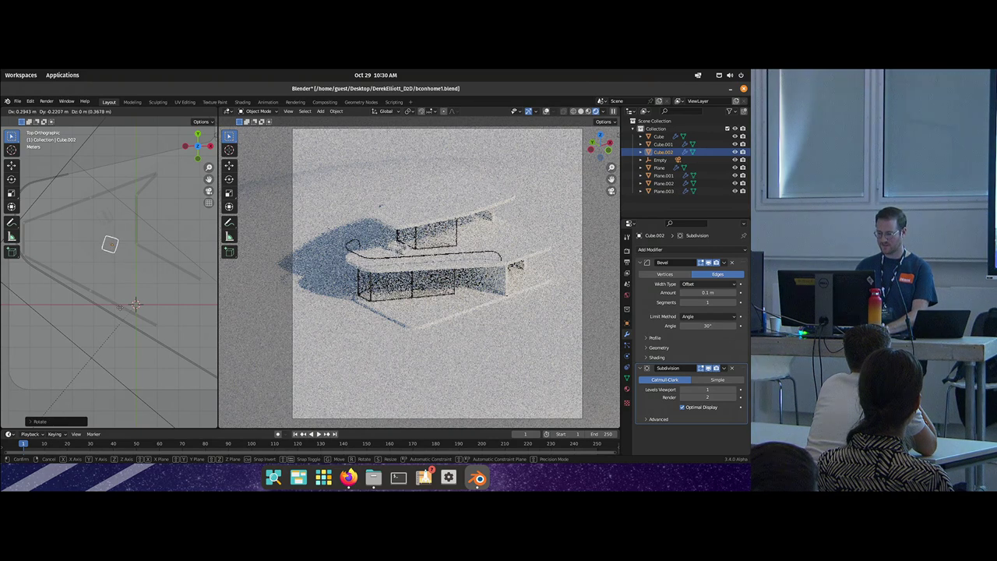
{"action": "left_click", "coordinate": [116, 307]}
{"action": "key", "text": "Tab"}
{"action": "left_click_drag", "start_coordinate": [116, 307], "coordinate": [161, 257]}
{"action": "key", "text": "Tab"}
{"action": "key", "text": "alt+z"}
Step: Move the outer part of the support wall under the middle slab about 2.7 m along Y
{"action": "scroll", "coordinate": [133, 253], "scroll_direction": "down", "scroll_amount": 3}
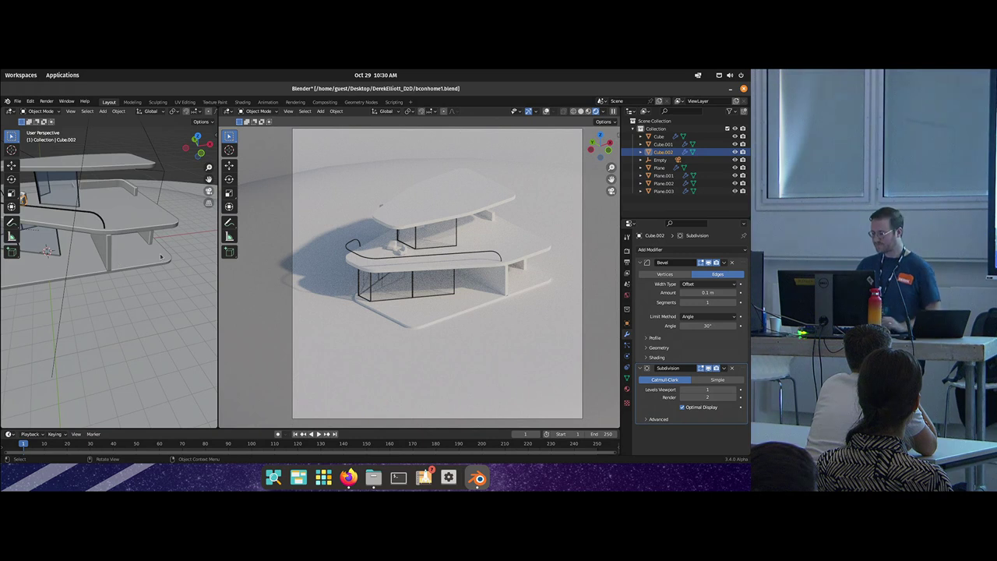
{"action": "scroll", "coordinate": [152, 227], "scroll_direction": "down", "scroll_amount": 3}
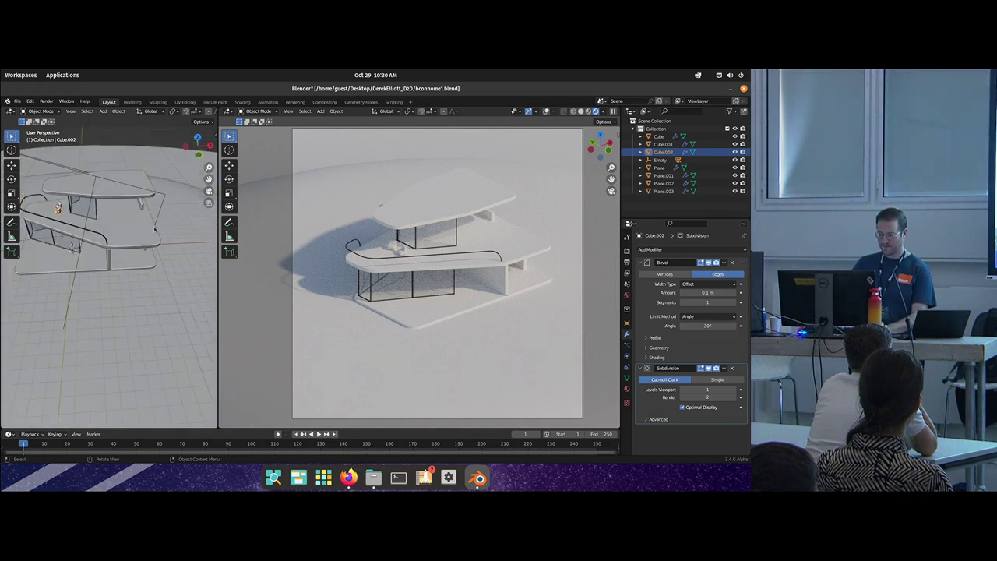
{"action": "left_click", "coordinate": [109, 262]}
{"action": "left_click_drag", "start_coordinate": [109, 263], "coordinate": [160, 266]}
{"action": "key", "text": "Tab"}
{"action": "left_click", "coordinate": [178, 244]}
{"action": "key", "text": "g"}
{"action": "key", "text": "y"}
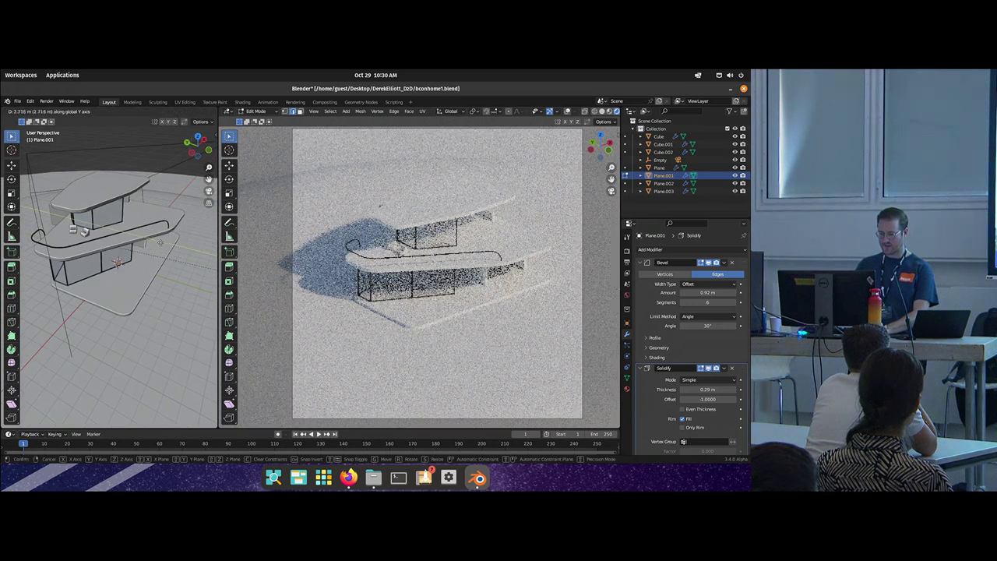
{"action": "left_click", "coordinate": [159, 242]}
Step: Shift the selected part of the lower support wall along X
{"action": "mouse_move", "coordinate": [159, 243]}
{"action": "left_mouse_down"}
{"action": "mouse_move", "coordinate": [119, 247]}
{"action": "mouse_move", "coordinate": [157, 251]}
{"action": "left_mouse_up"}
{"action": "key", "text": "g"}
{"action": "left_click", "coordinate": [126, 247]}
{"action": "key", "text": "x"}
{"action": "left_click", "coordinate": [126, 247]}
{"action": "key", "text": "Tab"}
Step: Extend the outer section of the ground slab about 4 m along Y in the negative direction
{"action": "left_click", "coordinate": [156, 250]}
{"action": "key", "text": "Tab"}
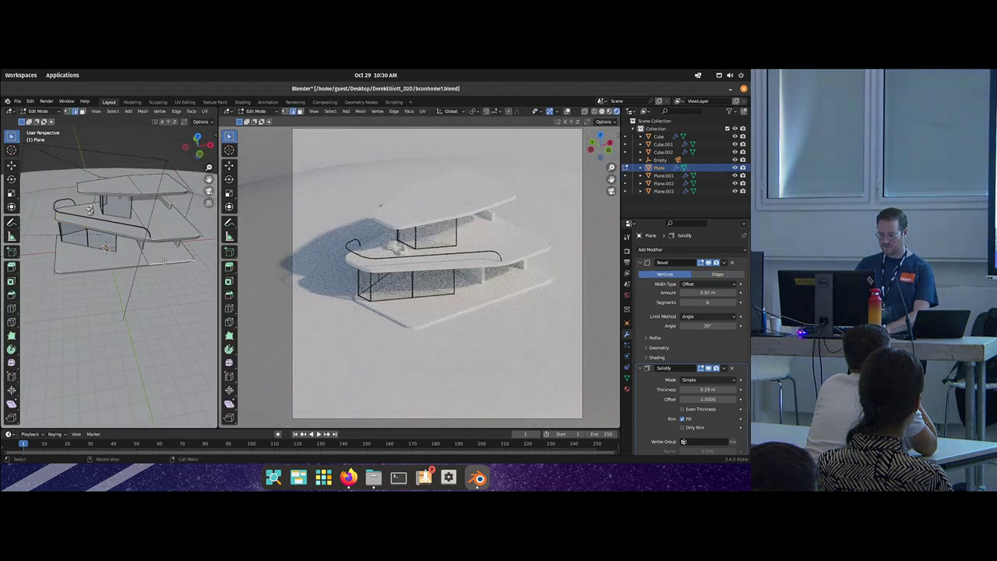
{"action": "key", "text": "g"}
{"action": "key", "text": "y"}
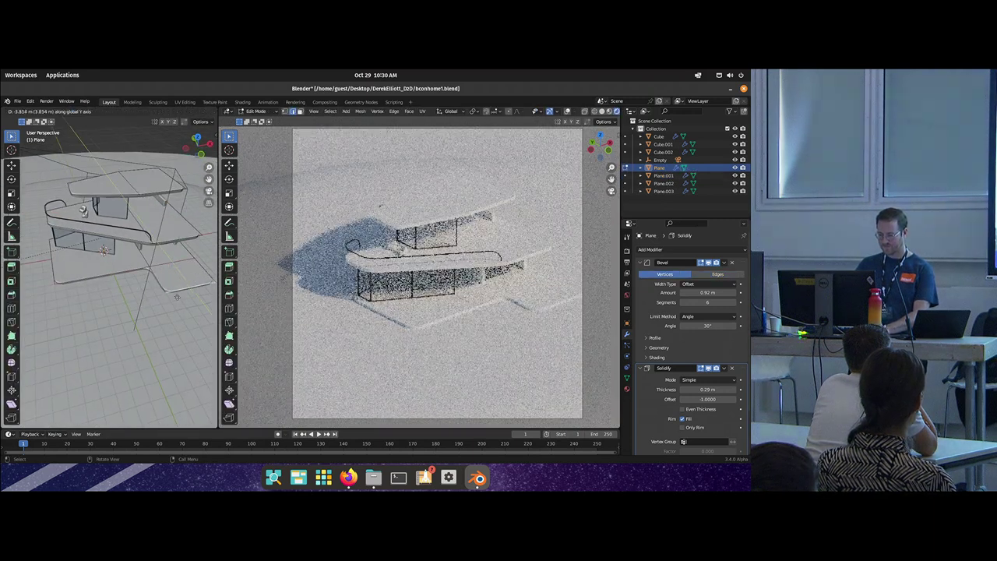
{"action": "left_click", "coordinate": [184, 305]}
{"action": "key", "text": "Tab"}
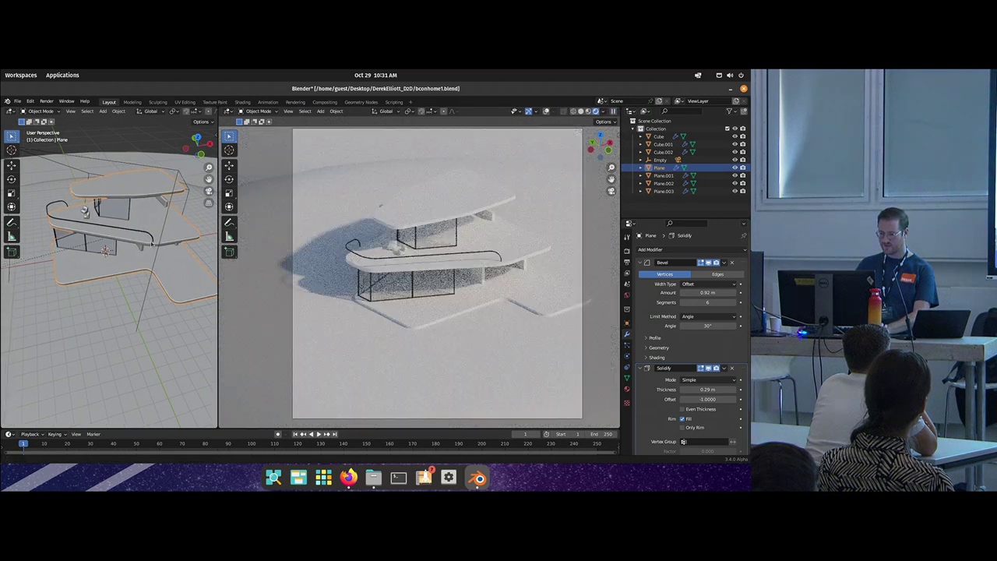
Step: Pull the ground slab's front corner vertices in along Y toward the glass wall
{"action": "key", "text": "Tab"}
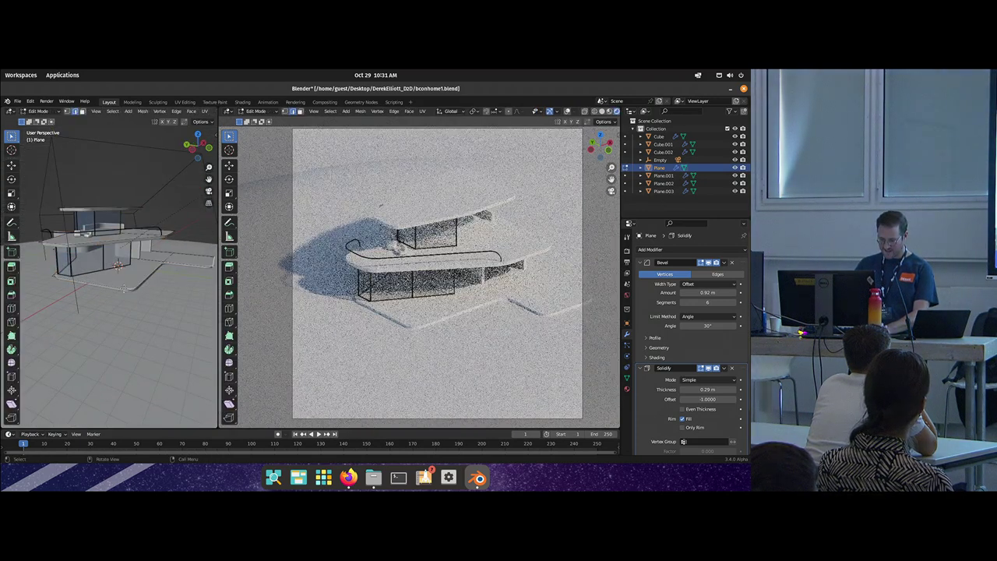
{"action": "key", "text": "g"}
{"action": "key", "text": "y"}
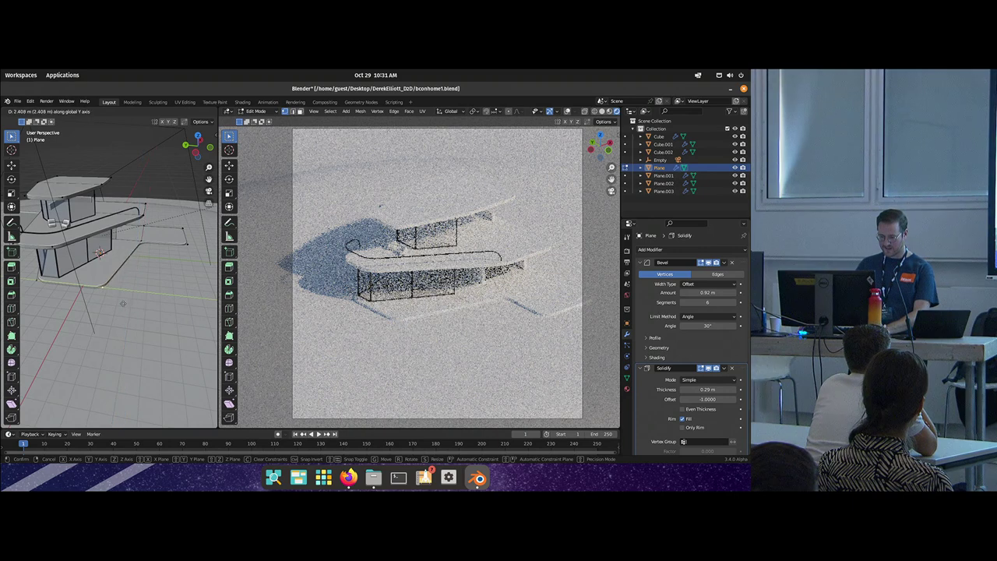
{"action": "left_click", "coordinate": [96, 301]}
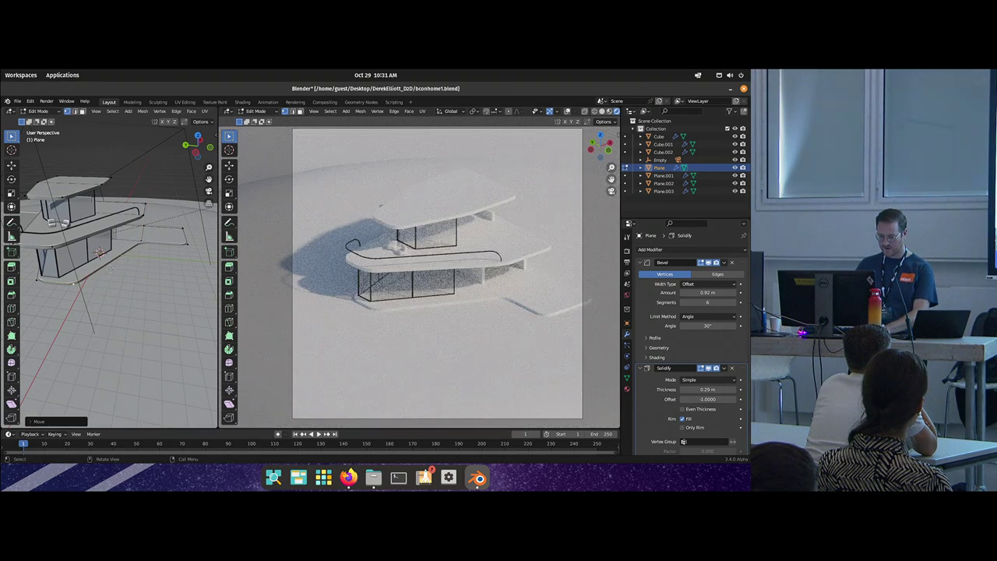
Step: Duplicate part of the ground slab along Y as a separate patio slab and adjust the copy horizontally with Z locked
{"action": "key", "text": "shift+d"}
{"action": "key", "text": "y"}
{"action": "left_click", "coordinate": [191, 310]}
{"action": "left_click_drag", "start_coordinate": [190, 240], "coordinate": [125, 248]}
{"action": "key", "text": "g"}
{"action": "right_click", "coordinate": [133, 272]}
{"action": "key", "text": "g"}
{"action": "key", "text": "z"}
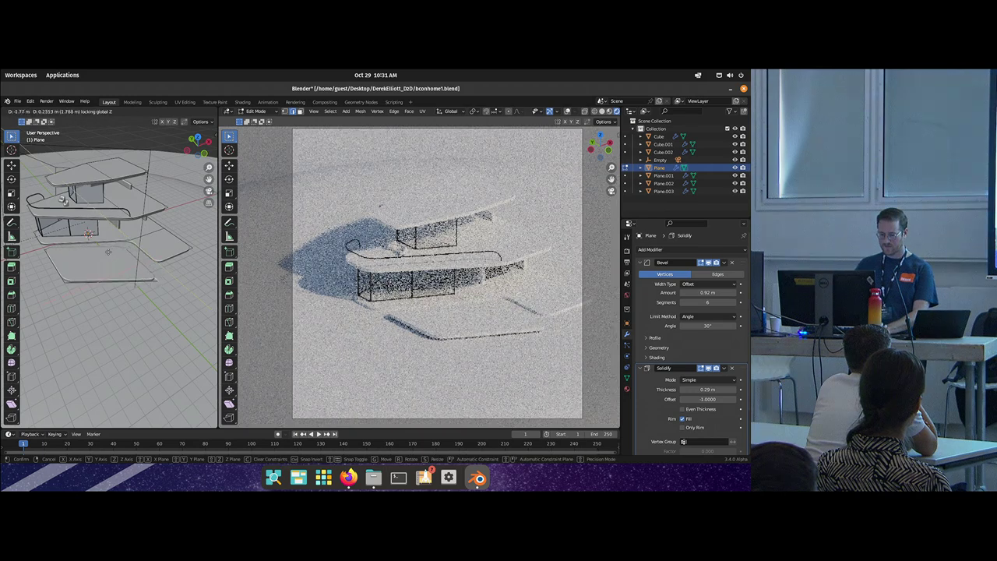
{"action": "left_click", "coordinate": [103, 250]}
Step: Adjust the height of the separate patio slab by moving its face along Z
{"action": "key", "text": "3"}
{"action": "left_click", "coordinate": [109, 259]}
{"action": "key", "text": "g"}
{"action": "left_click_drag", "start_coordinate": [109, 260], "coordinate": [167, 289]}
{"action": "key", "text": "z"}
{"action": "left_click", "coordinate": [117, 246]}
{"action": "key", "text": "Tab"}
{"action": "scroll", "coordinate": [175, 294], "scroll_direction": "down", "scroll_amount": 4}
{"action": "key", "text": "Tab"}
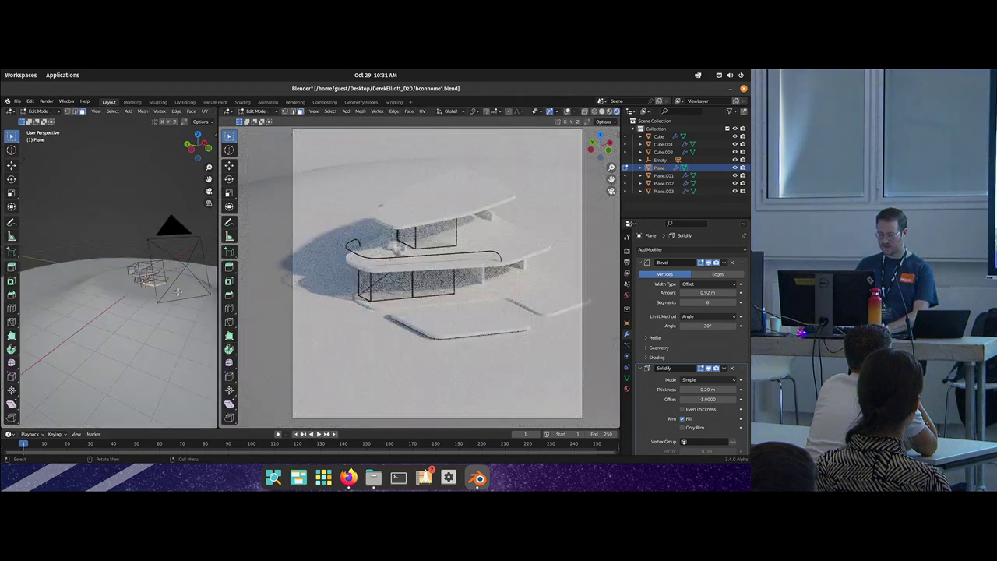
{"action": "key", "text": "Tab"}
{"action": "left_click", "coordinate": [175, 297]}
{"action": "key", "text": "Tab"}
{"action": "scroll", "coordinate": [175, 299], "scroll_direction": "up", "scroll_amount": 4}
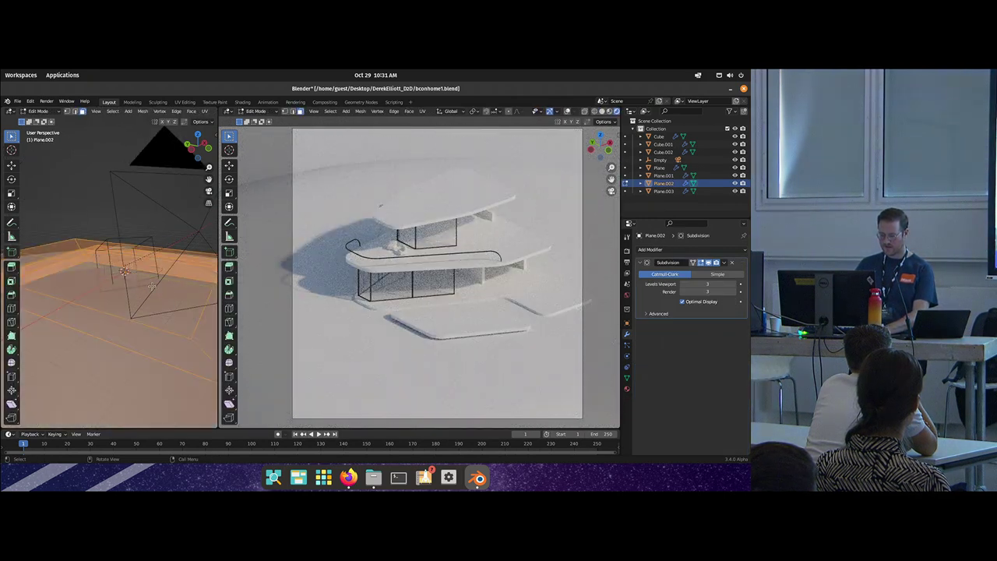
{"action": "key", "text": "Tab"}
{"action": "scroll", "coordinate": [148, 280], "scroll_direction": "down", "scroll_amount": 3}
Step: Lower the separate patio slab's face about 0.28 m along Z
{"action": "left_click", "coordinate": [146, 273]}
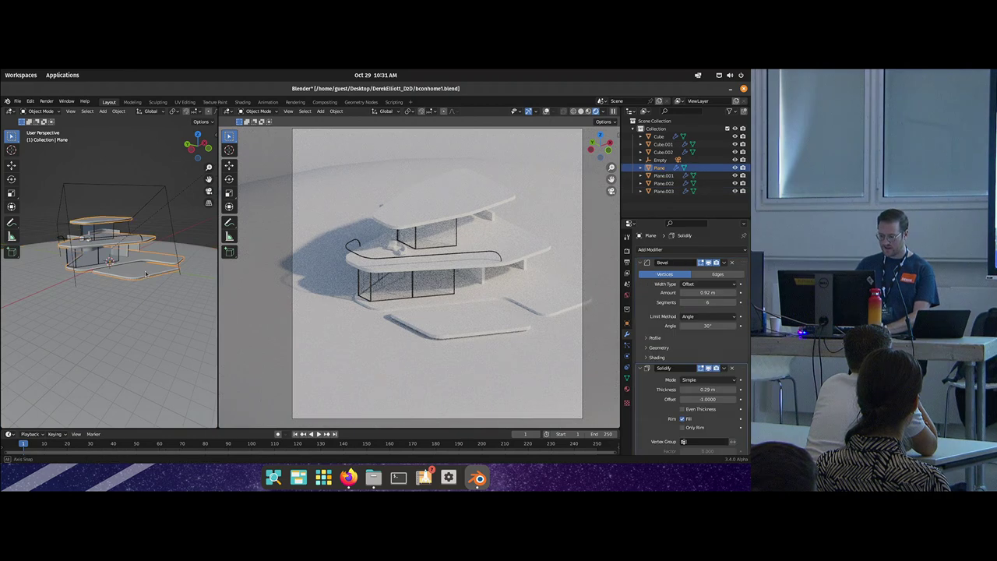
{"action": "scroll", "coordinate": [146, 273], "scroll_direction": "up", "scroll_amount": 3}
{"action": "key", "text": "Tab"}
{"action": "key", "text": "g"}
{"action": "key", "text": "z"}
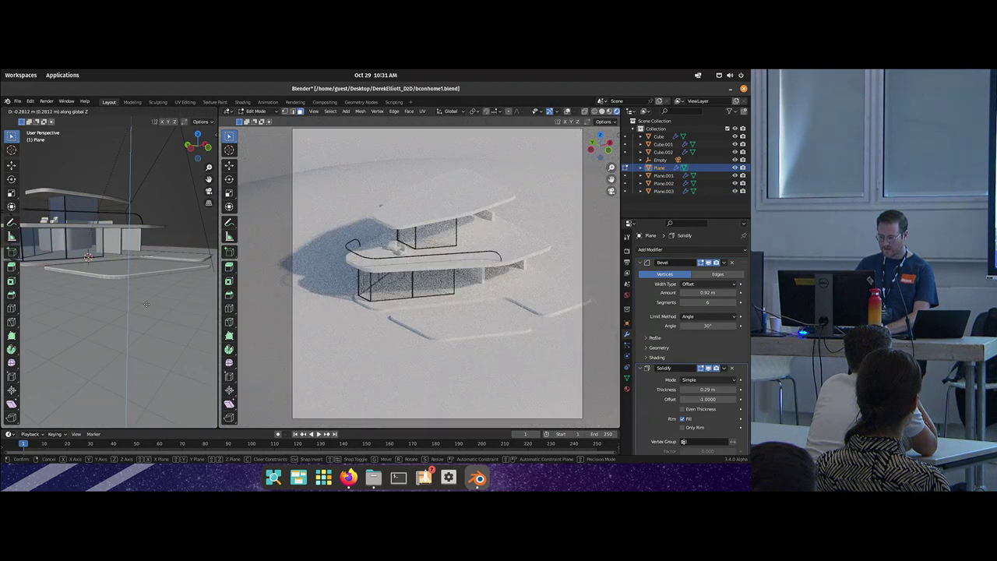
{"action": "left_click", "coordinate": [146, 305]}
{"action": "left_click_drag", "start_coordinate": [146, 305], "coordinate": [87, 278]}
{"action": "key", "text": "Tab"}
Step: Shorten the top roof slab by pulling in its far outer end
{"action": "scroll", "coordinate": [87, 278], "scroll_direction": "down", "scroll_amount": 2}
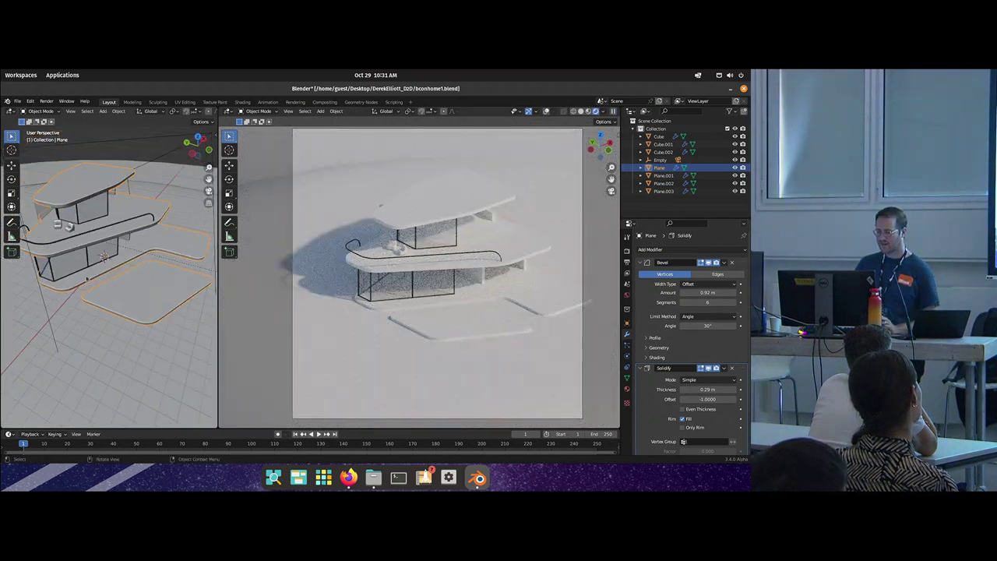
{"action": "left_click", "coordinate": [86, 264]}
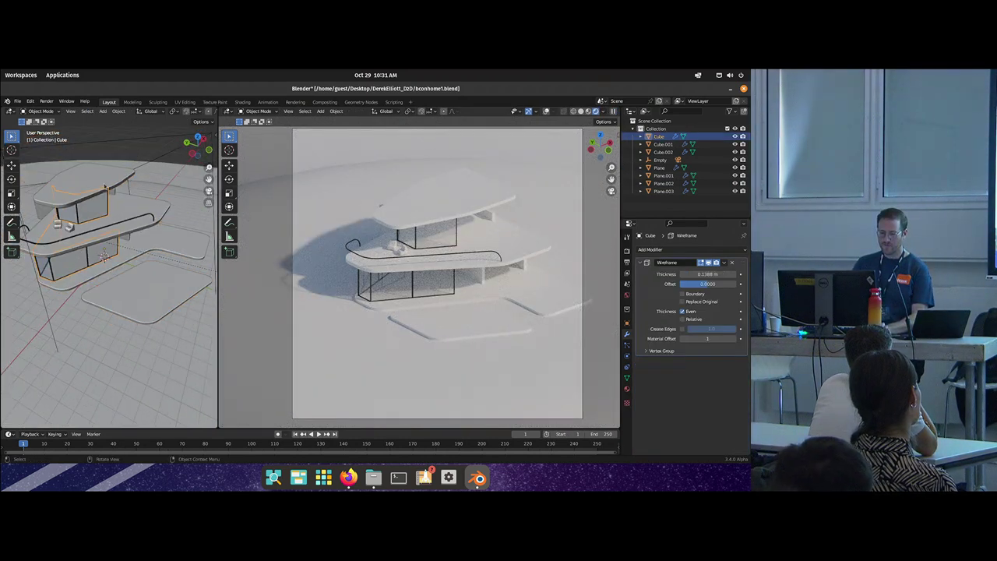
{"action": "left_click_drag", "start_coordinate": [119, 222], "coordinate": [148, 211]}
{"action": "left_click", "coordinate": [148, 211]}
{"action": "key", "text": "Tab"}
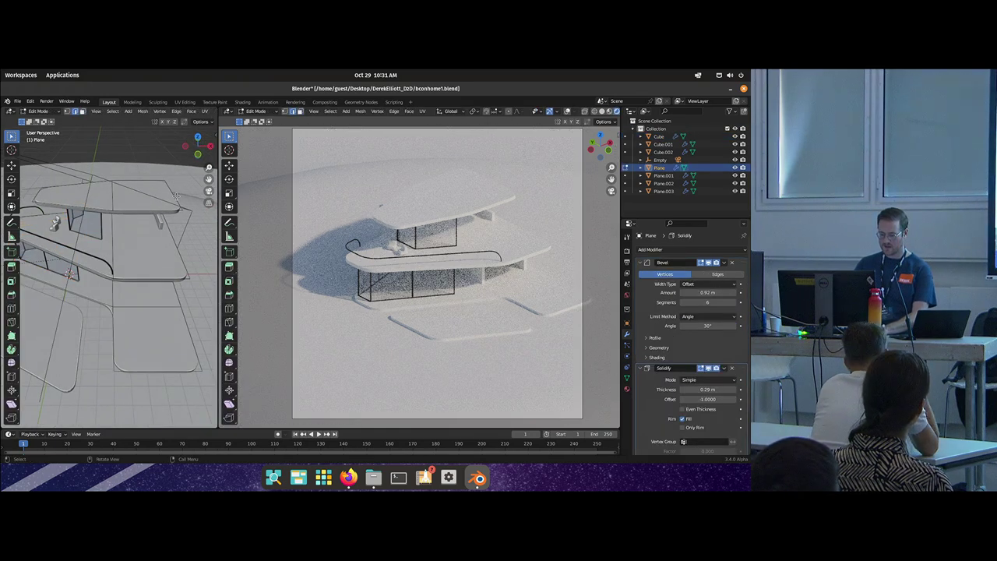
{"action": "key", "text": "Tab"}
Step: Add a Bevel modifier to the glass walls ahead of the Wireframe modifier, with amount 0.379 m and 3 segments
{"action": "left_click_drag", "start_coordinate": [124, 222], "coordinate": [134, 294]}
{"action": "left_click", "coordinate": [124, 228]}
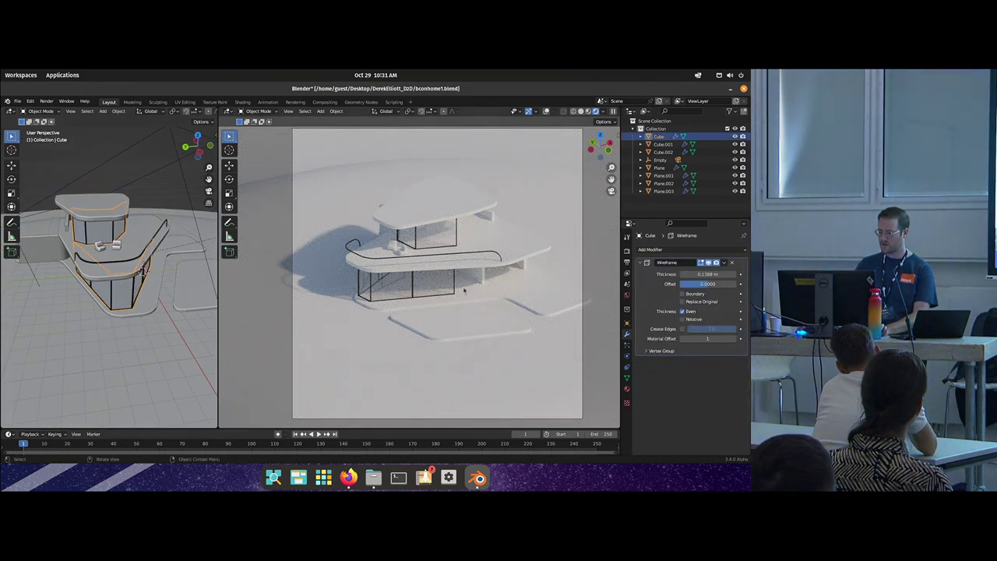
{"action": "left_click", "coordinate": [650, 250]}
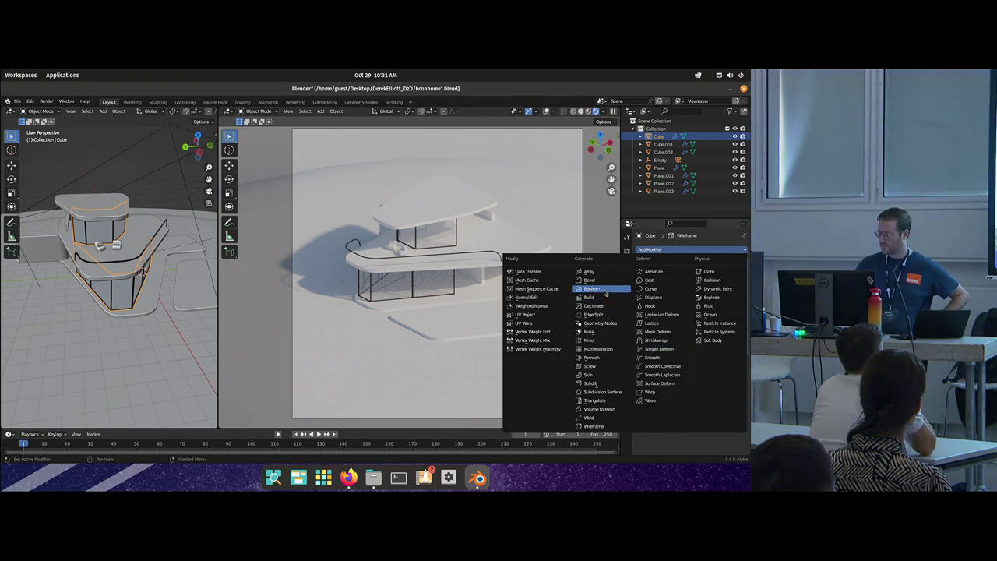
{"action": "left_click", "coordinate": [604, 282]}
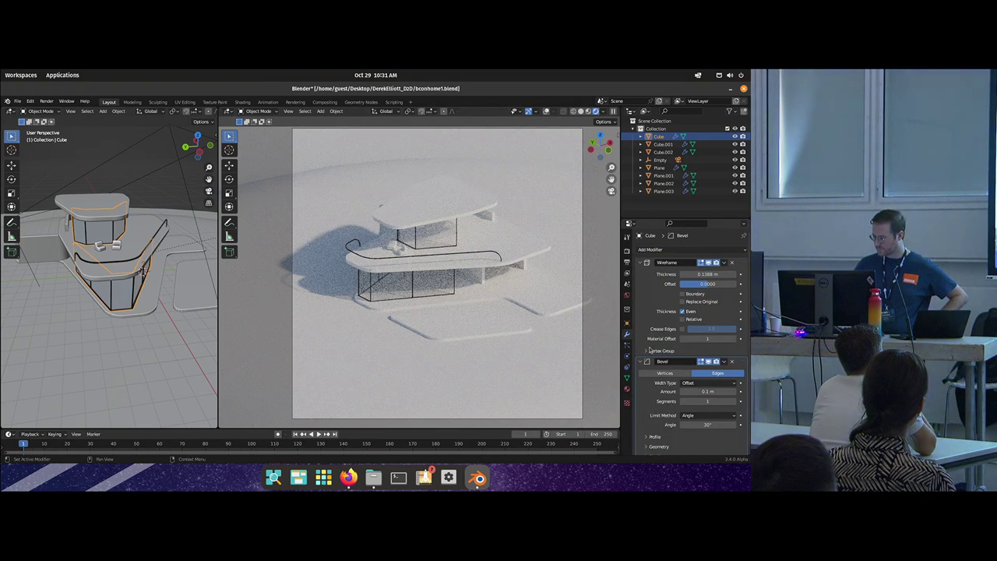
{"action": "left_click_drag", "start_coordinate": [708, 391], "coordinate": [741, 241]}
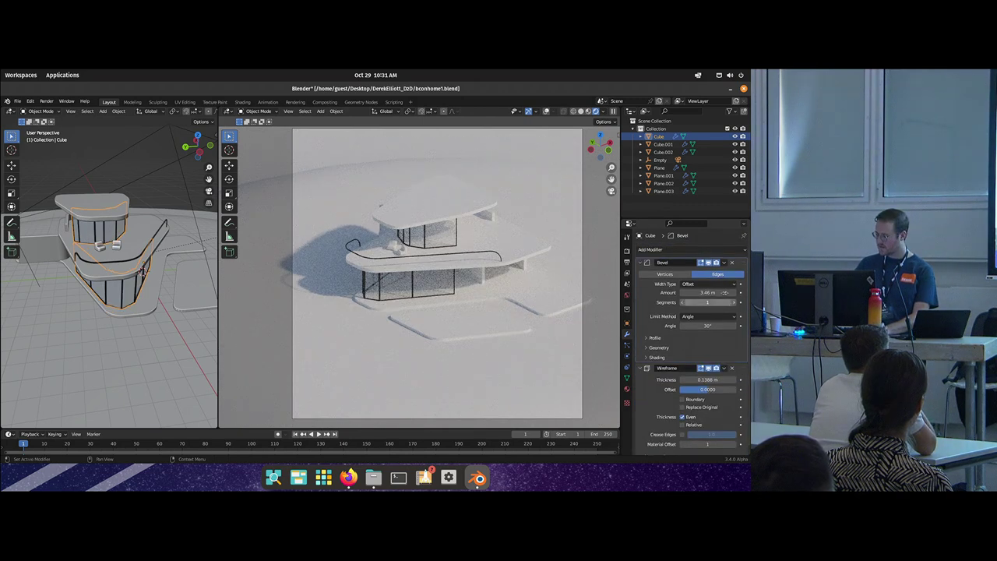
{"action": "left_click_drag", "start_coordinate": [727, 302], "coordinate": [693, 293]}
Step: Move an edge of the upper glass wall about 1.1 m along Y
{"action": "left_click_drag", "start_coordinate": [162, 258], "coordinate": [210, 238]}
{"action": "key", "text": "Tab"}
{"action": "left_click_drag", "start_coordinate": [97, 248], "coordinate": [133, 250]}
{"action": "left_click", "coordinate": [133, 250]}
{"action": "key", "text": "g"}
{"action": "key", "text": "x"}
{"action": "left_click", "coordinate": [103, 253]}
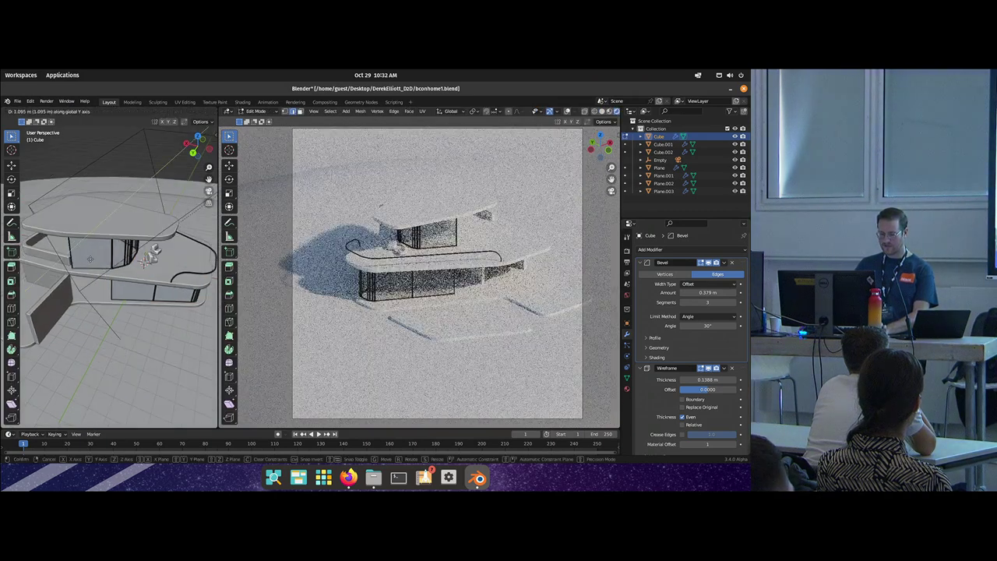
{"action": "key", "text": "Tab"}
Step: Remove the Wireframe modifier from the glass walls and duplicate the walls in place
{"action": "left_click_drag", "start_coordinate": [142, 260], "coordinate": [159, 277]}
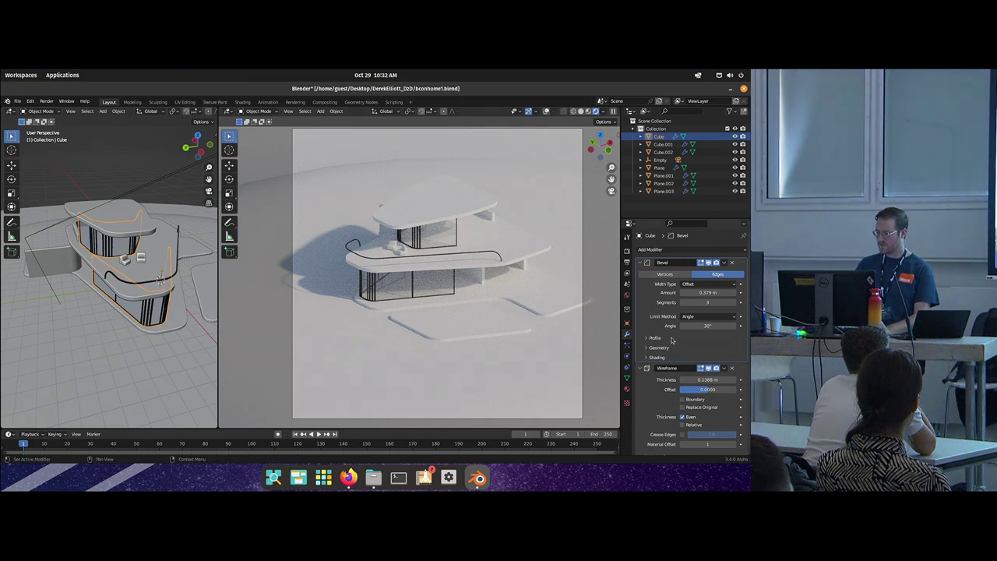
{"action": "left_click", "coordinate": [732, 369]}
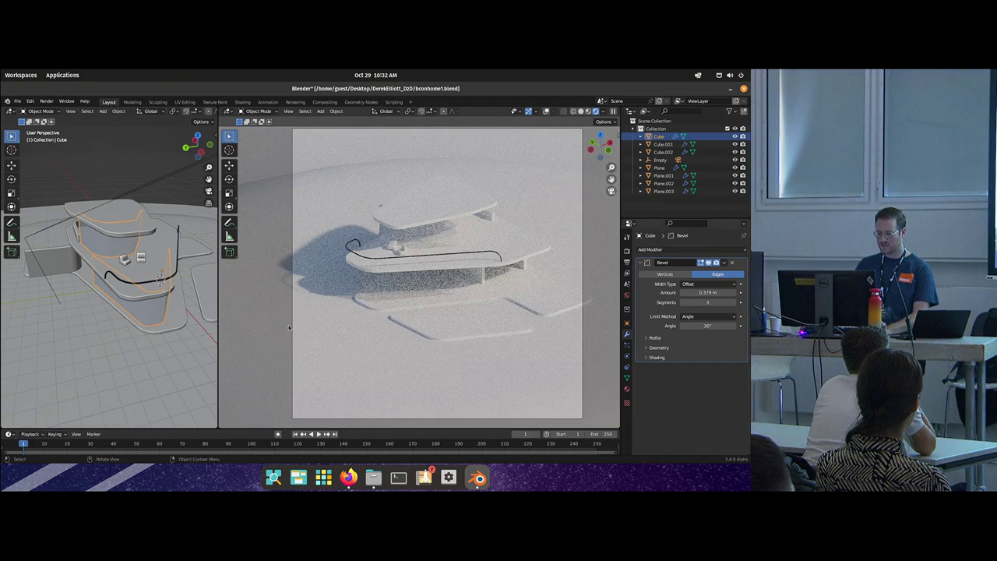
{"action": "key", "text": "shift+d"}
{"action": "right_click", "coordinate": [127, 321]}
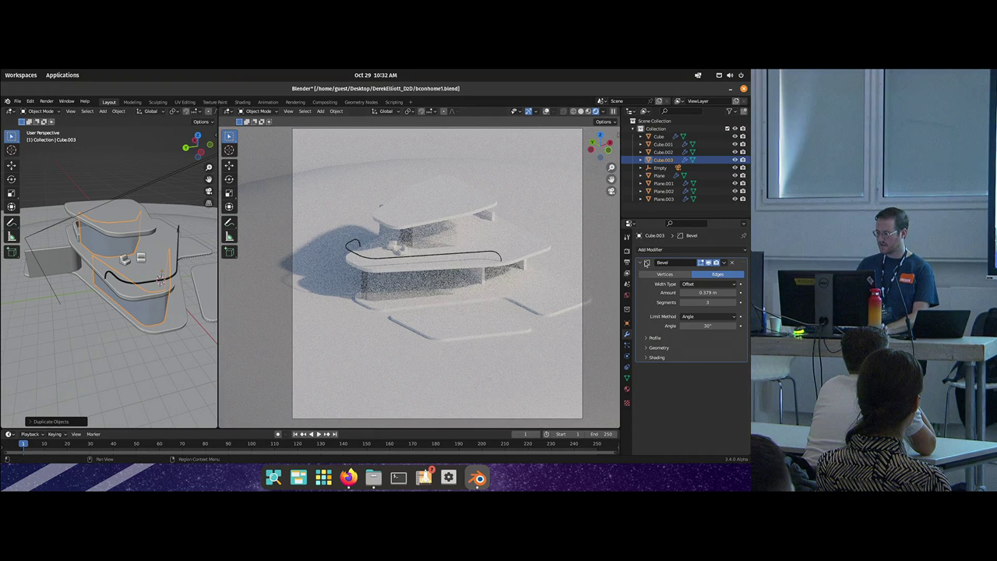
Step: Add a Skin modifier to the duplicated walls and delete only their faces, keeping the edges as a frame
{"action": "left_click", "coordinate": [654, 250]}
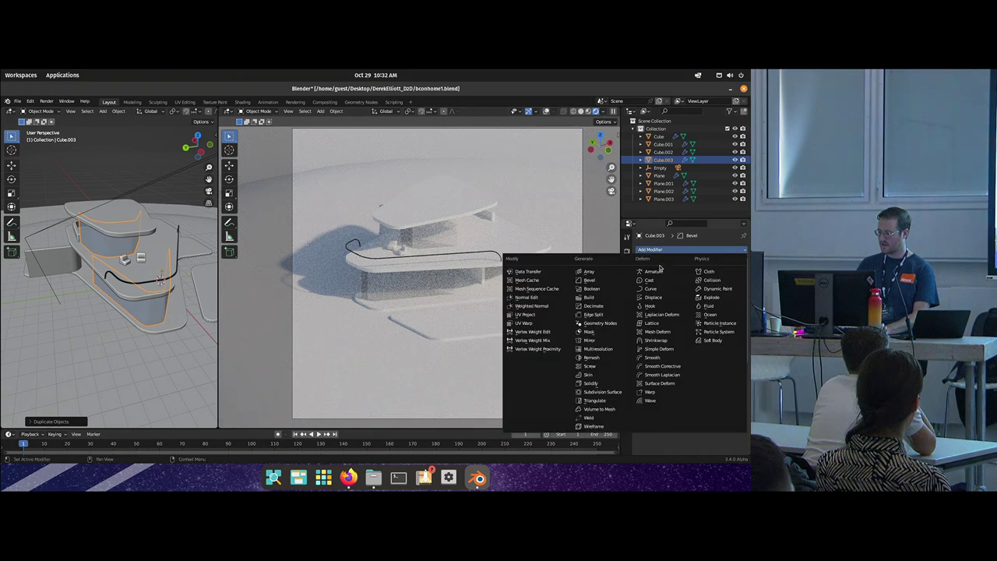
{"action": "left_click", "coordinate": [601, 378]}
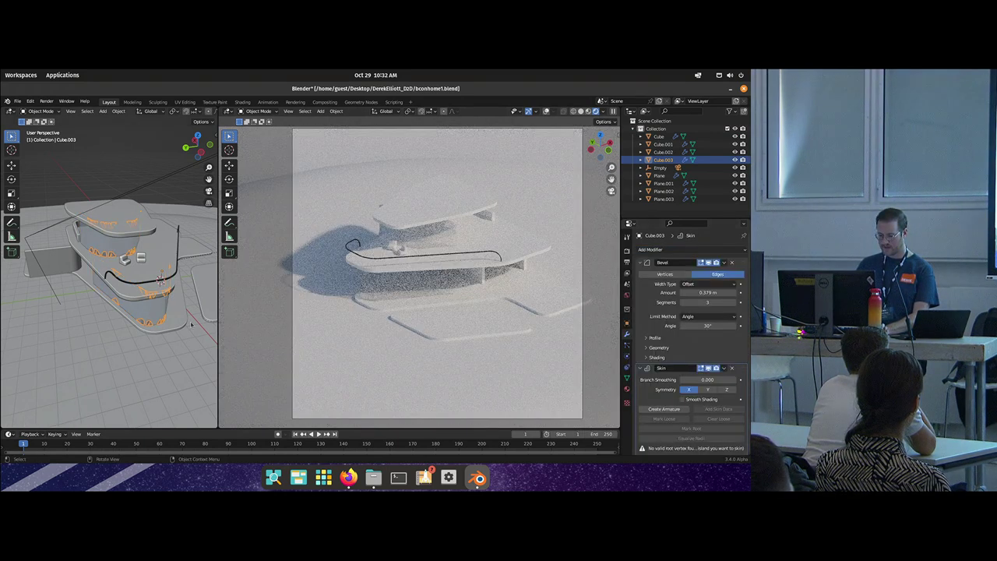
{"action": "key", "text": "Tab"}
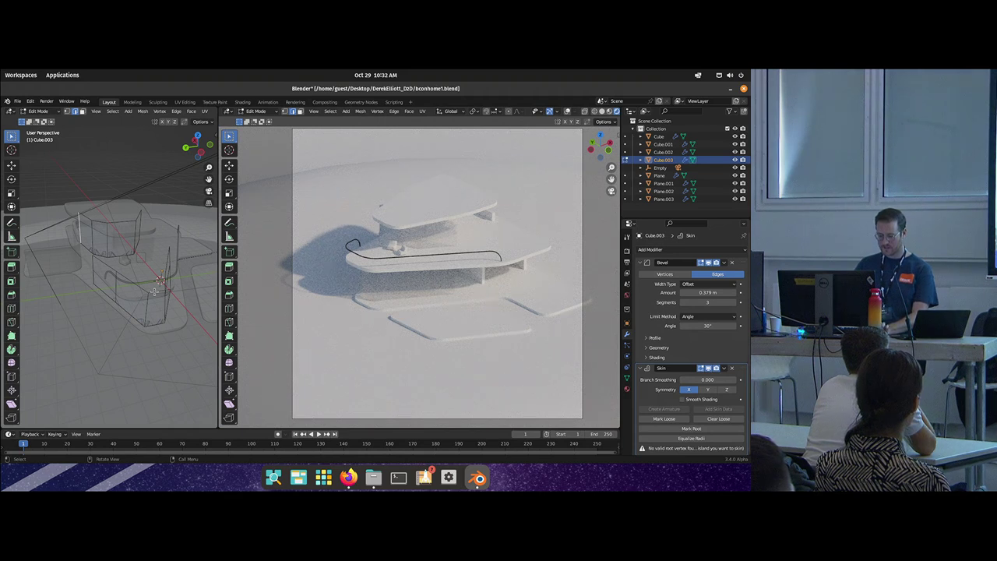
{"action": "key", "text": "a"}
{"action": "key", "text": "c"}
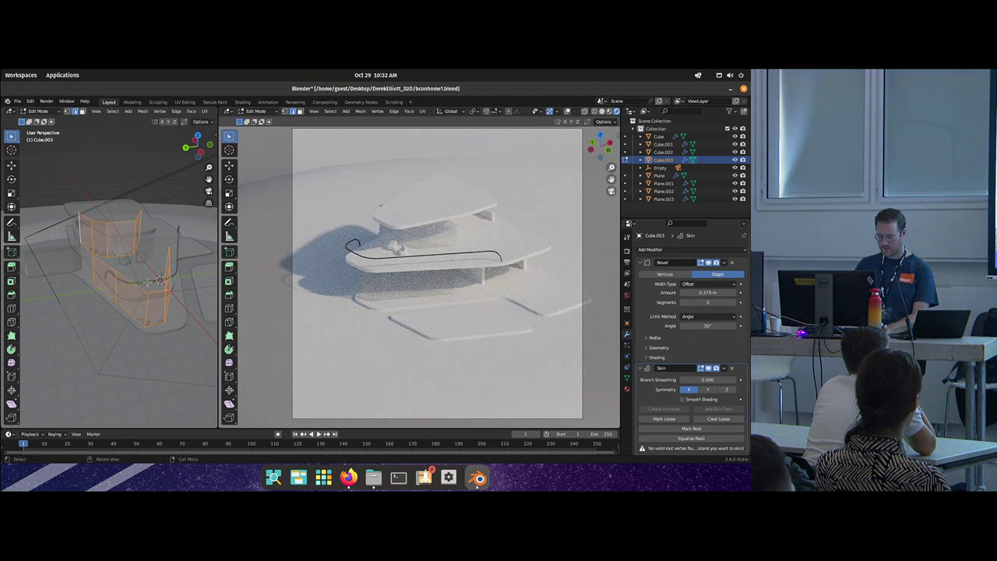
{"action": "key", "text": "x"}
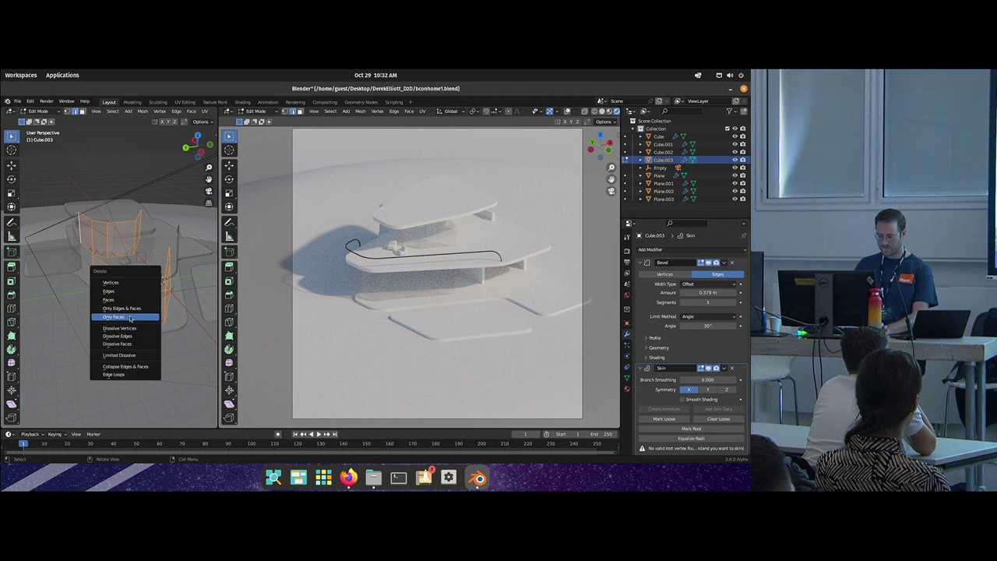
{"action": "left_click", "coordinate": [131, 318]}
{"action": "key", "text": "Tab"}
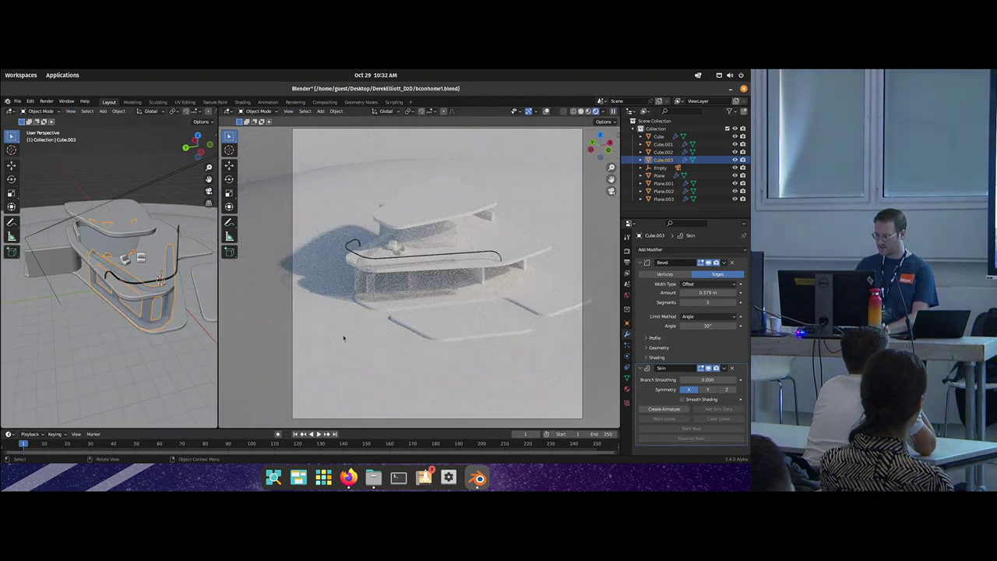
Step: Remove the GLASS material slot from the window frame so that it uses only the black material
{"action": "left_click", "coordinate": [627, 388]}
{"action": "left_click", "coordinate": [665, 260]}
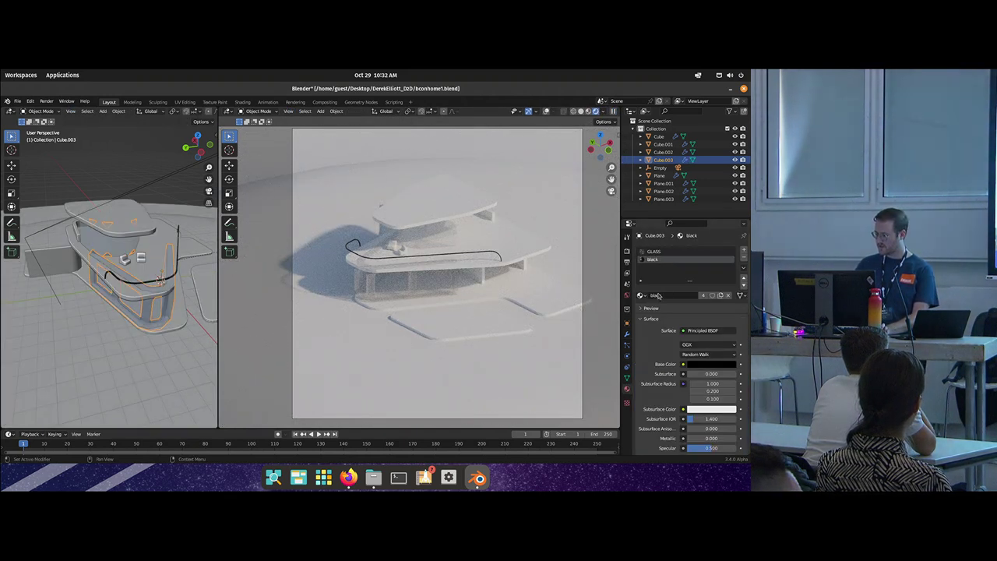
{"action": "left_click", "coordinate": [675, 252]}
{"action": "left_click", "coordinate": [743, 259]}
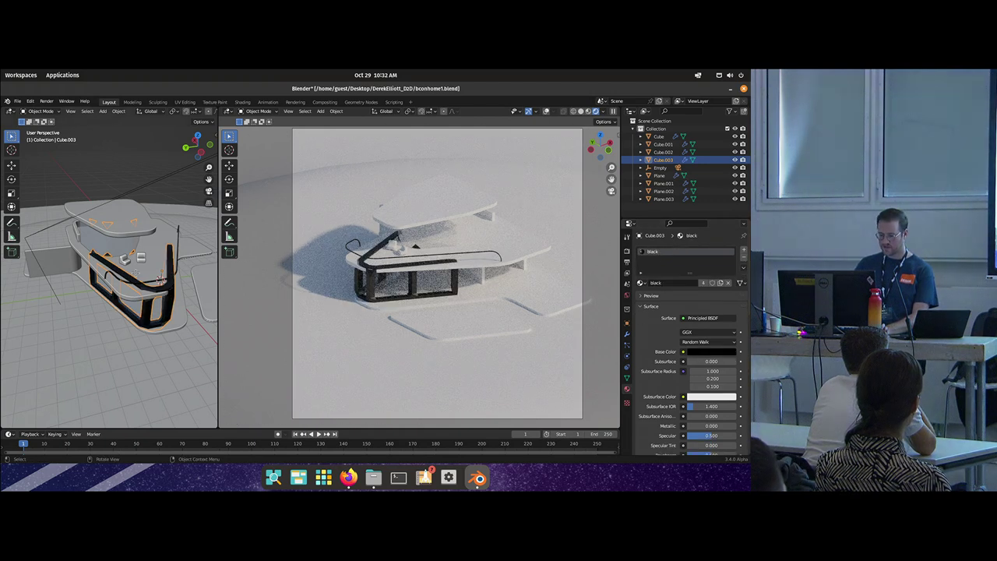
Step: Mark a skin root on the upper storey's frame and shrink the skin radius of the frames to thin bars
{"action": "key", "text": "Tab"}
{"action": "left_click", "coordinate": [628, 333]}
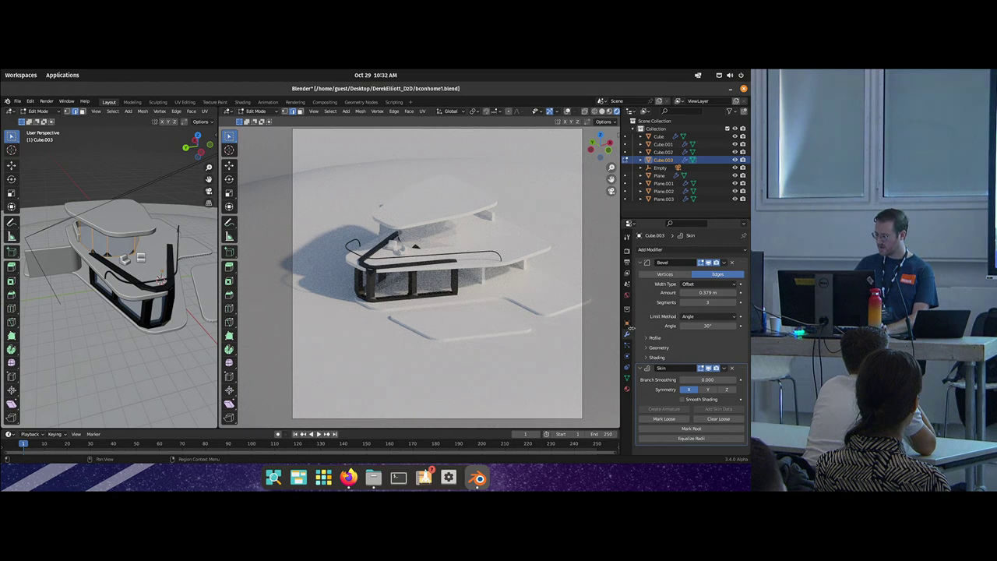
{"action": "left_click", "coordinate": [680, 428]}
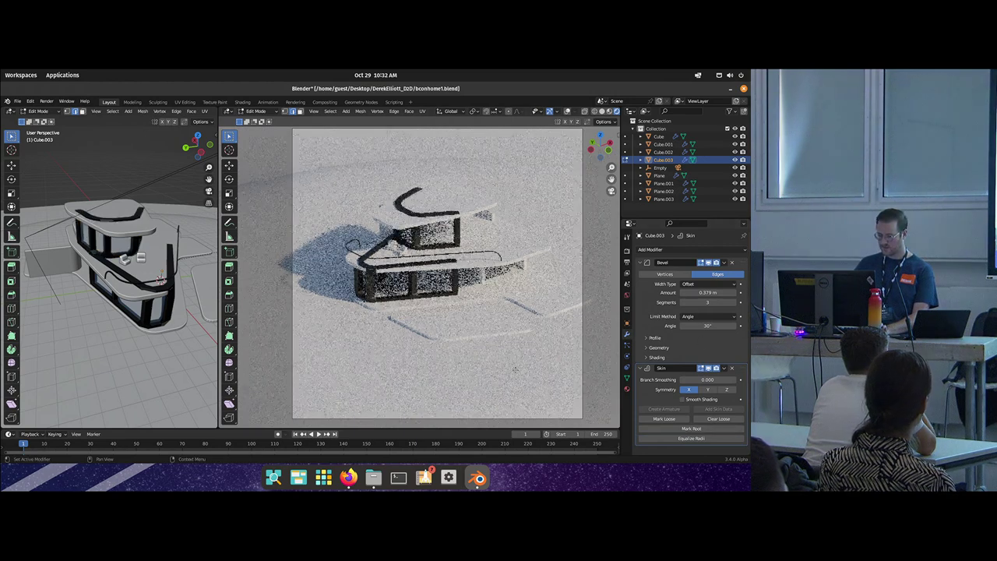
{"action": "key", "text": "ctrl+a"}
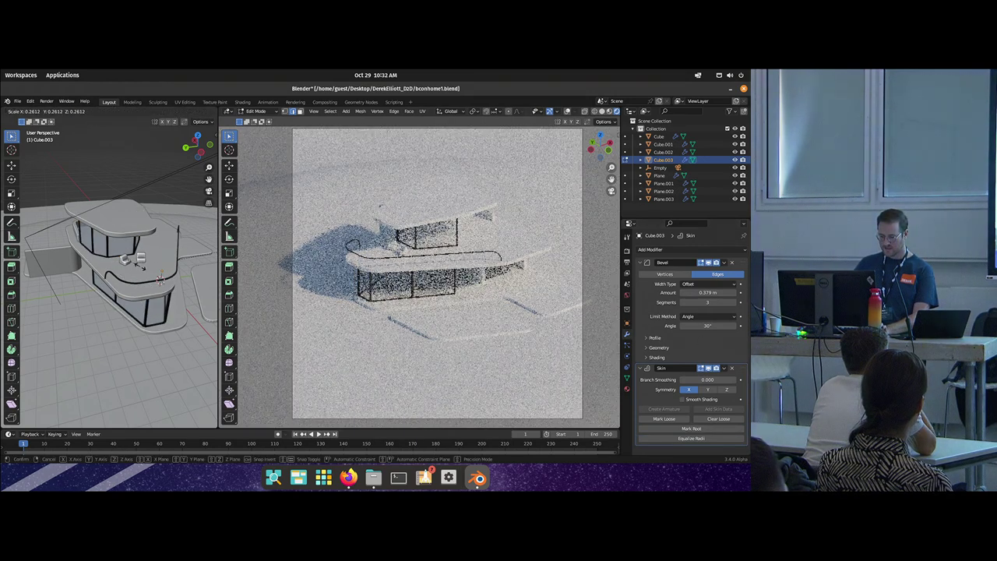
{"action": "left_click", "coordinate": [144, 269]}
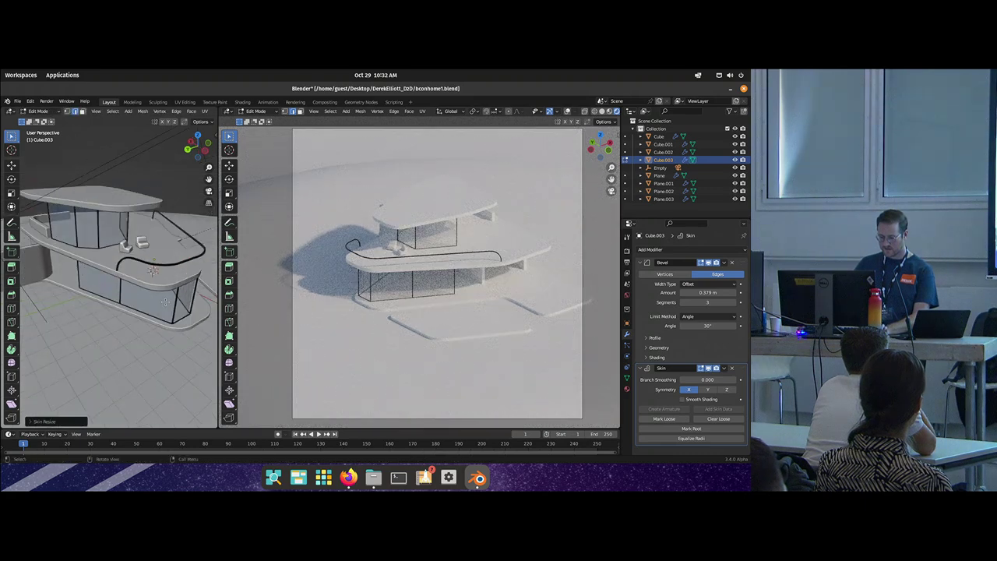
Step: Delete the vertical edges from the window frames of both storeys
{"action": "scroll", "coordinate": [165, 302], "scroll_direction": "up", "scroll_amount": 3}
{"action": "key", "text": "Tab"}
{"action": "key", "text": "Tab"}
{"action": "key", "text": "Tab"}
{"action": "key", "text": "Tab"}
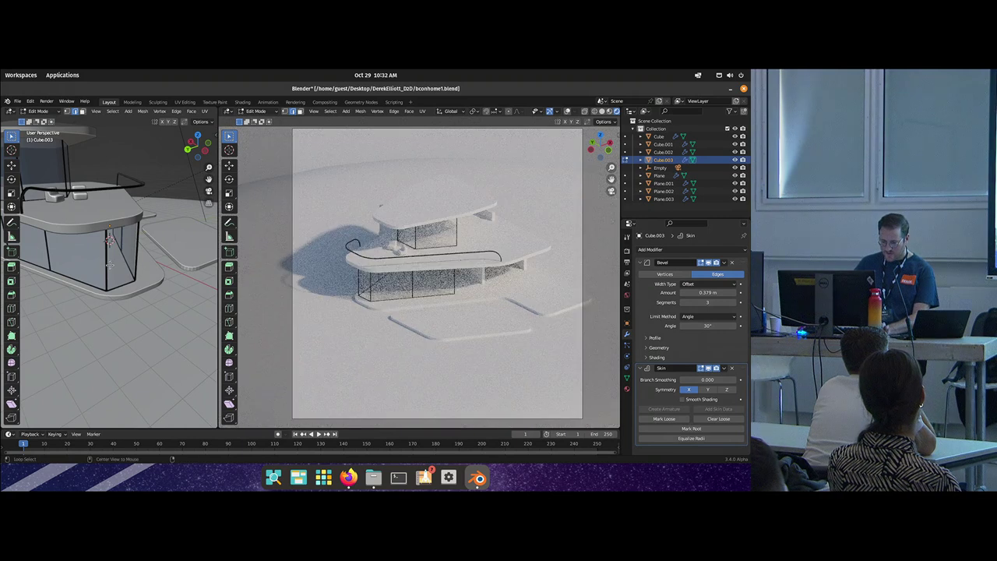
{"action": "key", "text": "alt+z"}
{"action": "left_click", "coordinate": [112, 214], "text": "shift"}
{"action": "left_click", "coordinate": [51, 240], "text": "shift"}
{"action": "left_click_drag", "start_coordinate": [50, 239], "coordinate": [132, 252]}
{"action": "left_click", "coordinate": [100, 242], "text": "shift"}
{"action": "left_click", "coordinate": [110, 184], "text": "shift"}
{"action": "left_click", "coordinate": [132, 184], "text": "shift"}
{"action": "left_click", "coordinate": [162, 182], "text": "shift"}
{"action": "left_click", "coordinate": [148, 177], "text": "shift"}
{"action": "key", "text": "x"}
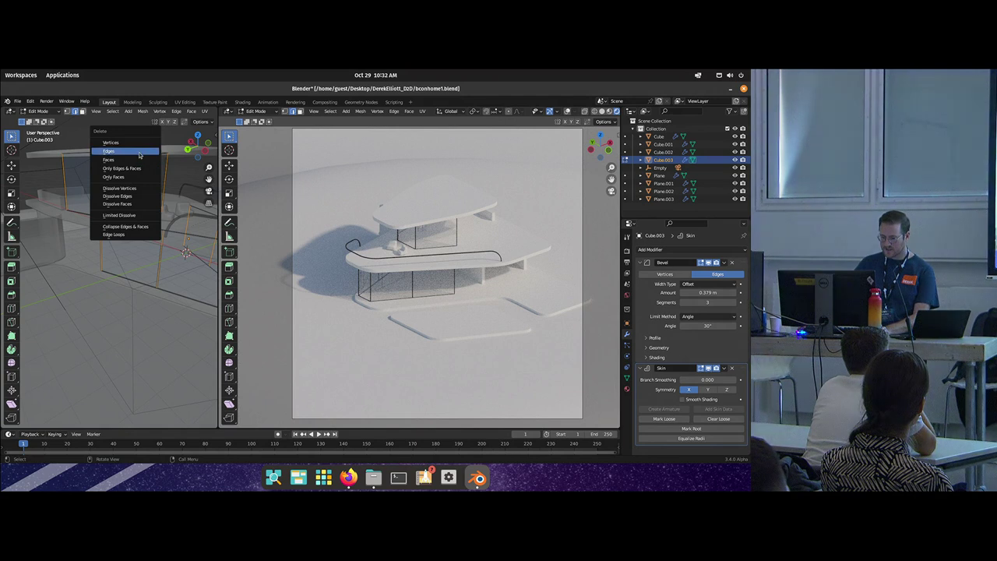
{"action": "left_click", "coordinate": [140, 152]}
Step: Enlarge the skin radius of the remaining horizontal frame bars slightly
{"action": "left_click", "coordinate": [123, 226]}
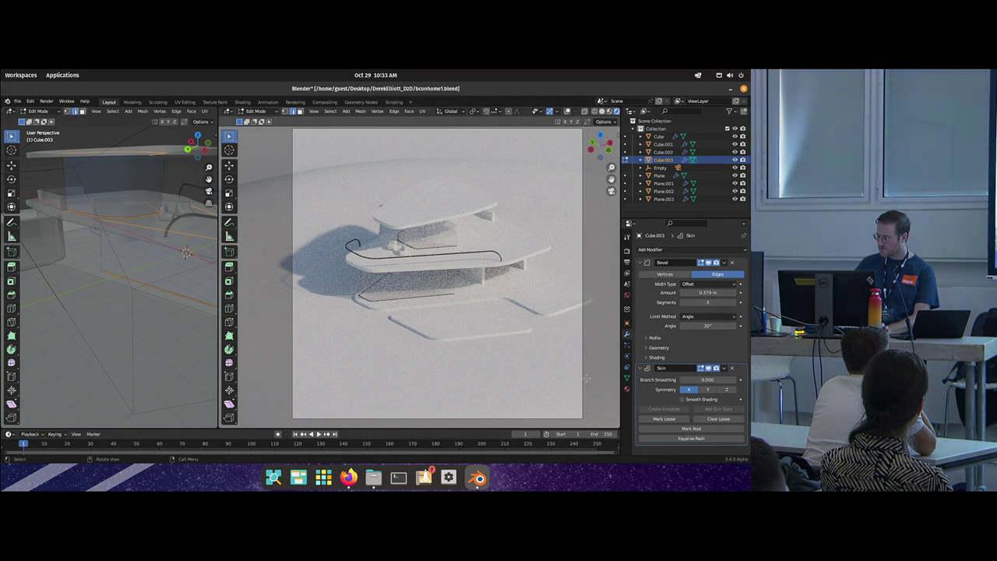
{"action": "scroll", "coordinate": [171, 226], "scroll_direction": "down", "scroll_amount": 4}
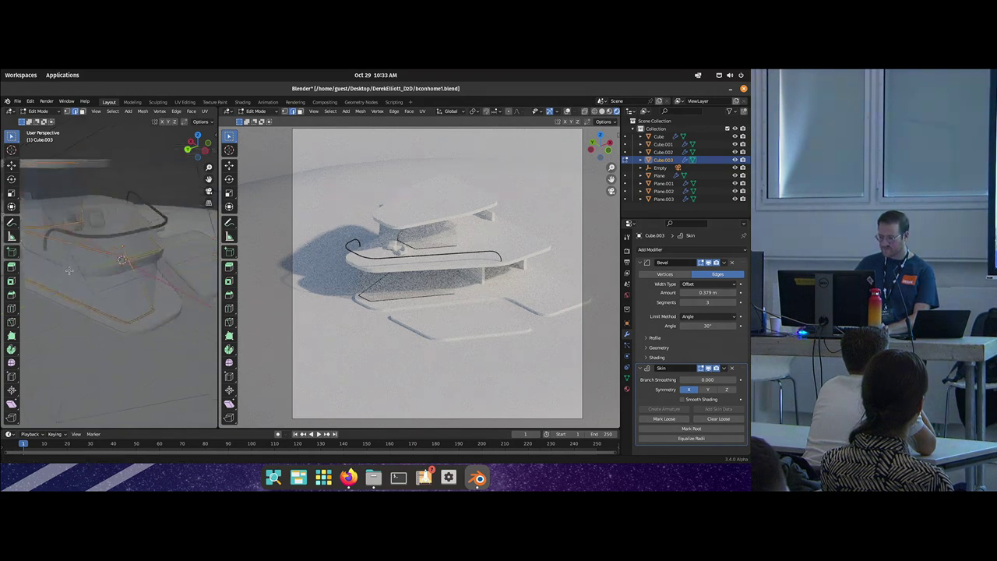
{"action": "left_click_drag", "start_coordinate": [171, 226], "coordinate": [157, 263]}
{"action": "key", "text": "s"}
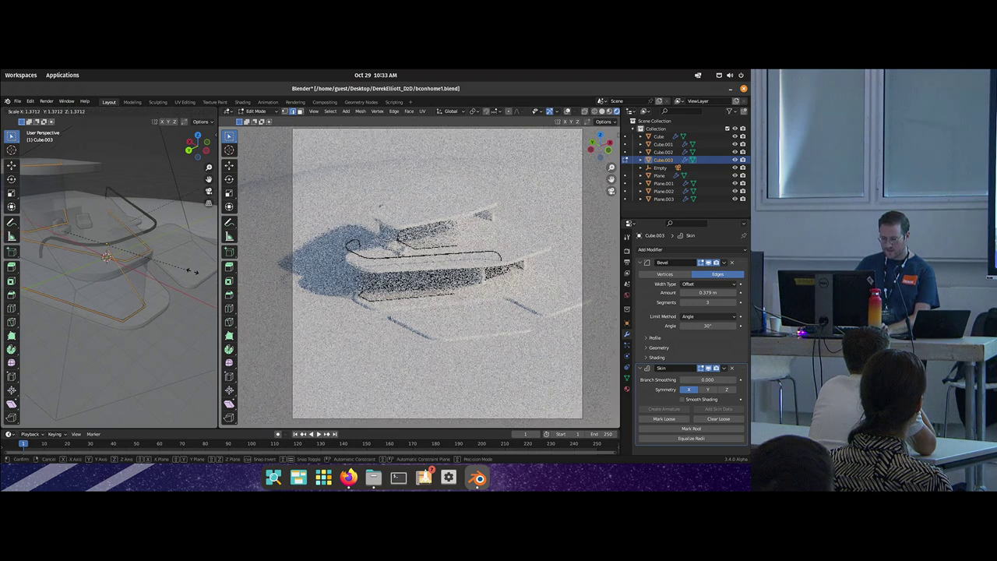
{"action": "left_click", "coordinate": [39, 293]}
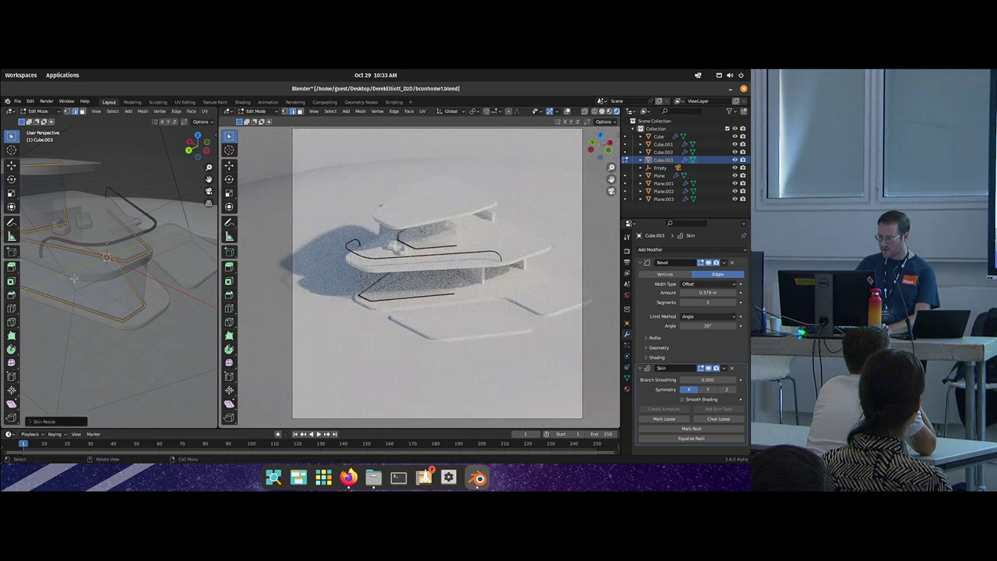
Step: Join the upper and lower end vertices of the lower storey's frame with a vertical edge
{"action": "key", "text": "Tab"}
{"action": "key", "text": "alt+z"}
{"action": "left_click_drag", "start_coordinate": [83, 269], "coordinate": [47, 207]}
{"action": "key", "text": "Tab"}
{"action": "key", "text": "alt+z"}
{"action": "left_click_drag", "start_coordinate": [183, 287], "coordinate": [143, 291]}
{"action": "key", "text": "1"}
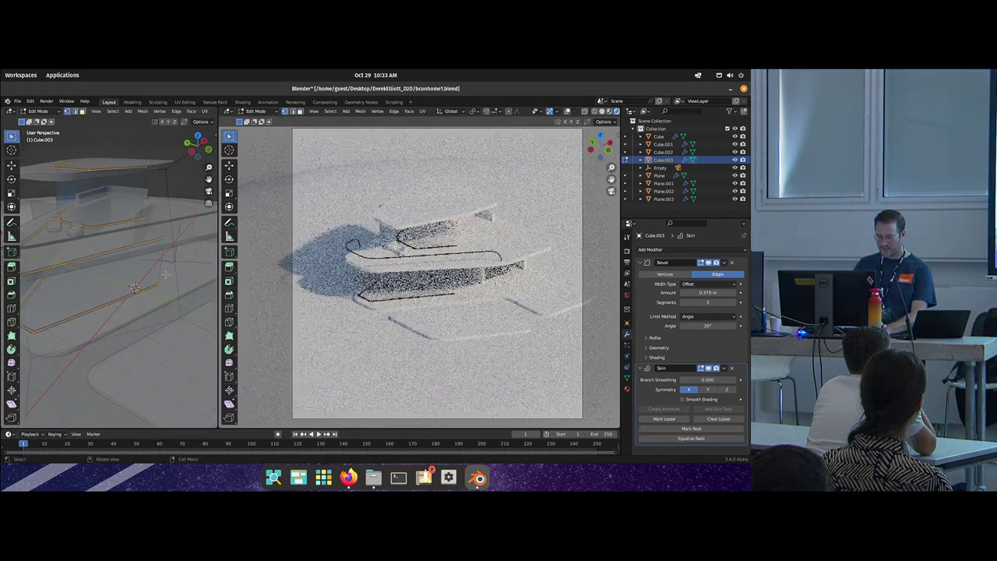
{"action": "left_click", "coordinate": [161, 285]}
{"action": "left_click", "coordinate": [166, 243], "text": "shift"}
{"action": "key", "text": "f"}
Step: Connect the upper and lower vertices at the opposite end of the lower storey's frame with an edge
{"action": "left_click", "coordinate": [64, 255]}
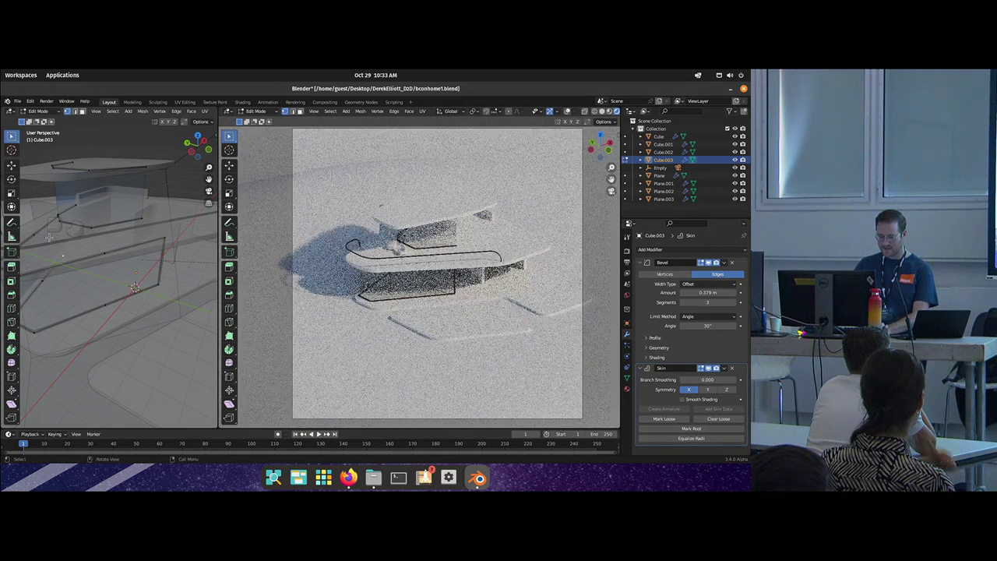
{"action": "left_click_drag", "start_coordinate": [86, 219], "coordinate": [167, 223]}
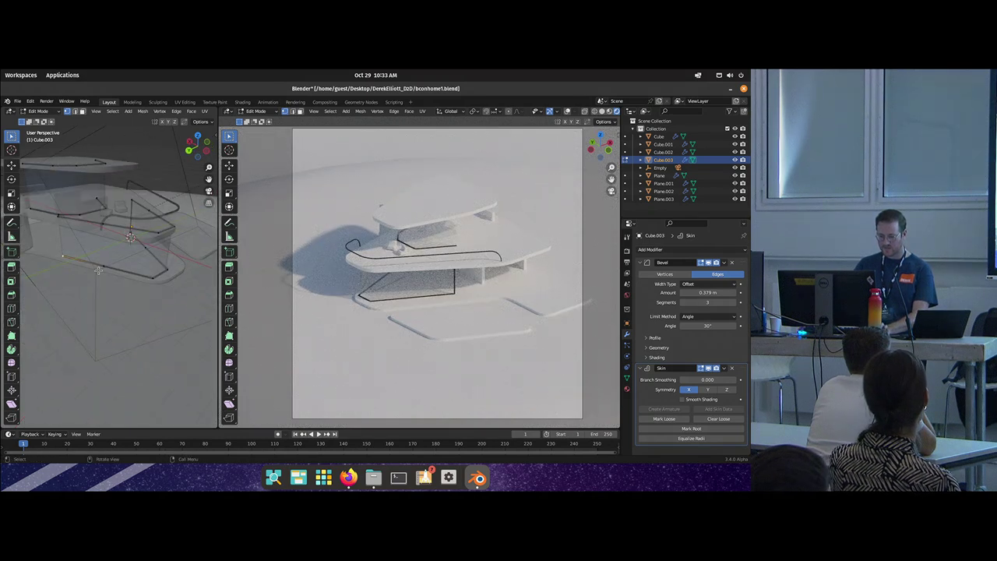
{"action": "left_click_drag", "start_coordinate": [98, 270], "coordinate": [106, 251]}
{"action": "left_click", "coordinate": [59, 215], "text": "shift"}
{"action": "key", "text": "f"}
{"action": "left_click_drag", "start_coordinate": [60, 216], "coordinate": [64, 232]}
{"action": "key", "text": "Tab"}
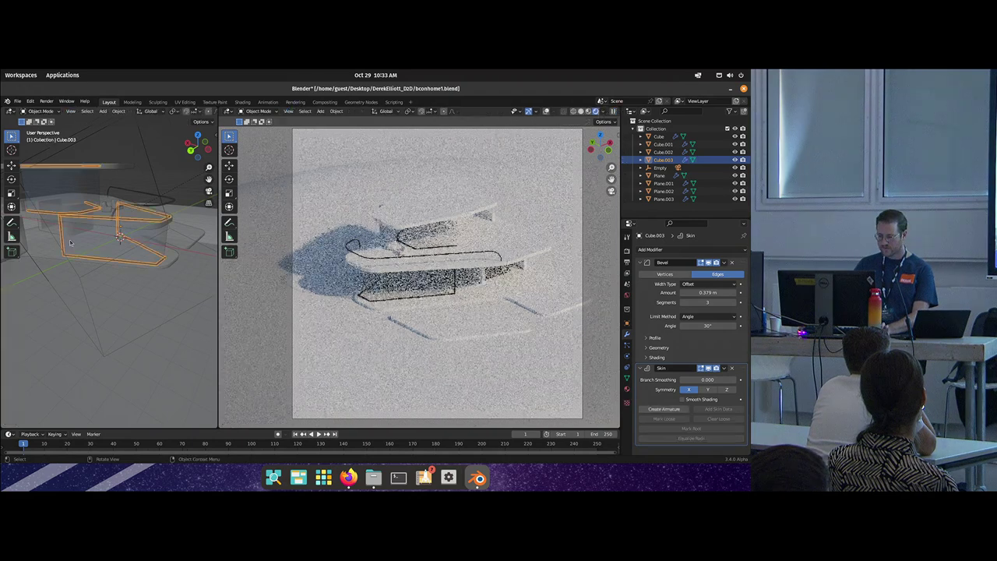
Step: Add a vertical edge at the front corner of the lower storey's frame
{"action": "key", "text": "Tab"}
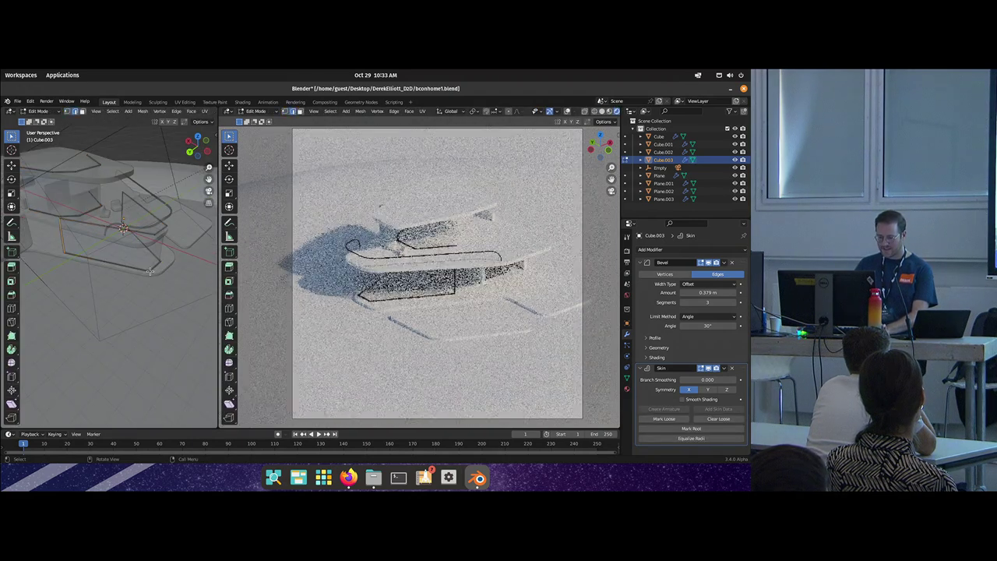
{"action": "key", "text": "1"}
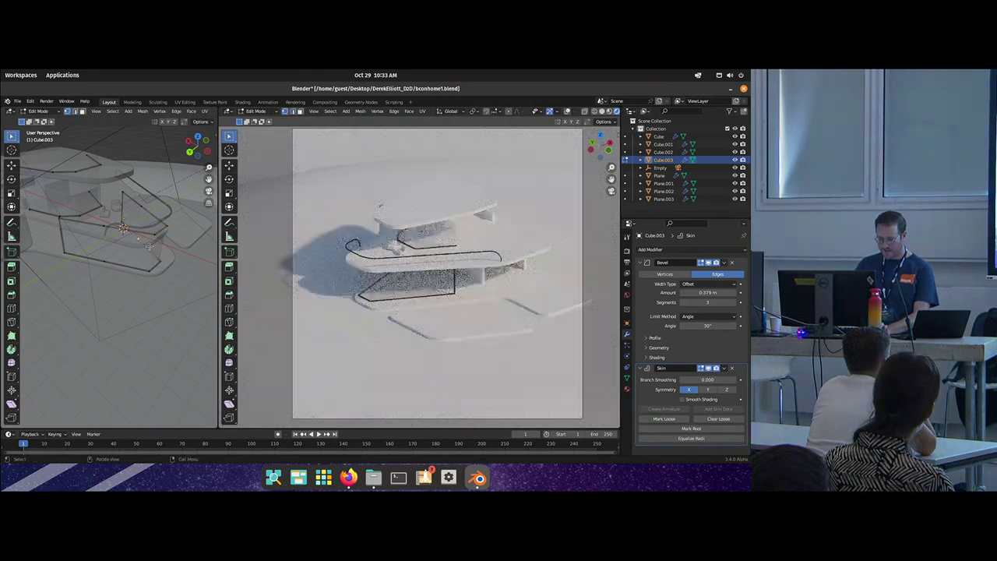
{"action": "left_click", "coordinate": [150, 270]}
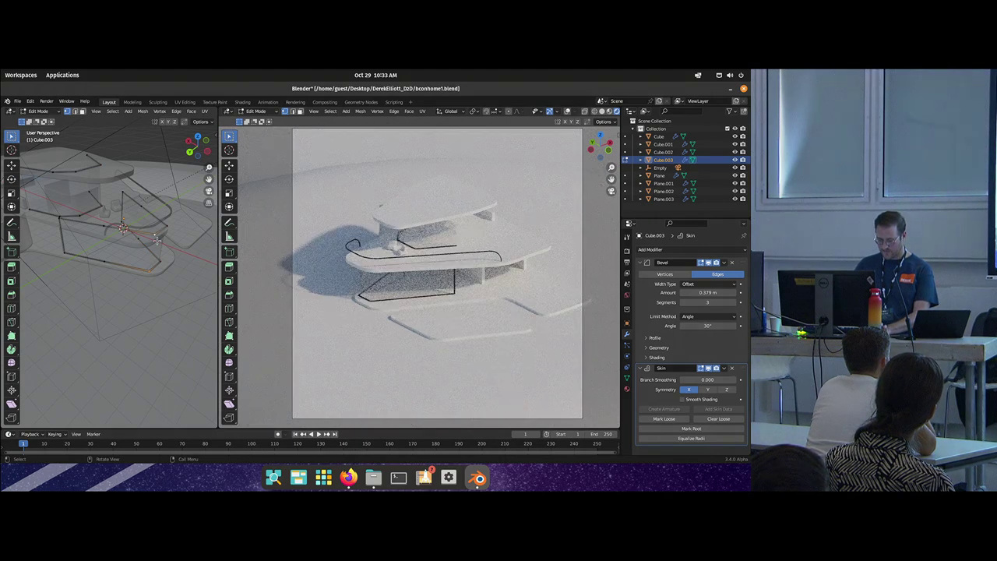
{"action": "key", "text": "Tab"}
{"action": "key", "text": "Tab"}
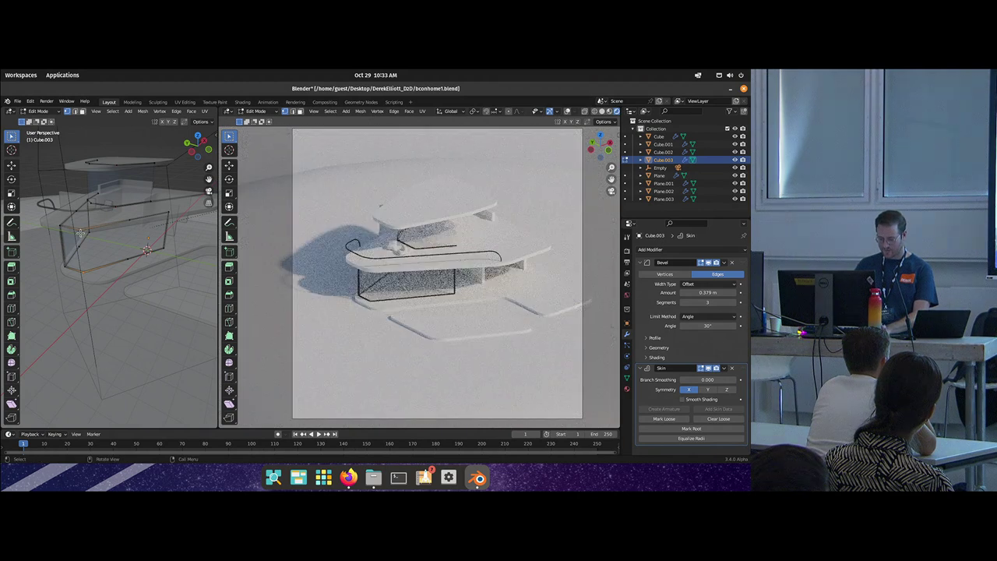
Step: Select the glass walls and split the rendered viewport to show a Shader Editor with the GLASS material
{"action": "key", "text": "Tab"}
{"action": "key", "text": "alt+z"}
{"action": "mouse_move", "coordinate": [100, 258]}
{"action": "left_mouse_down"}
{"action": "mouse_move", "coordinate": [62, 269]}
{"action": "mouse_move", "coordinate": [82, 251]}
{"action": "mouse_move", "coordinate": [54, 256]}
{"action": "left_mouse_up"}
{"action": "left_click_drag", "start_coordinate": [144, 254], "coordinate": [132, 231]}
{"action": "left_click", "coordinate": [138, 249]}
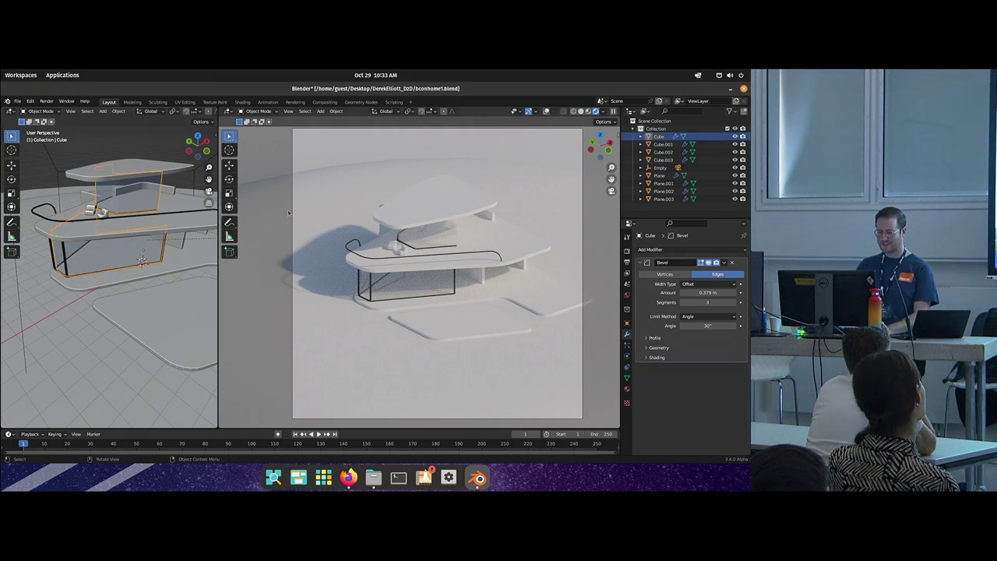
{"action": "left_click_drag", "start_coordinate": [617, 109], "coordinate": [617, 275]}
{"action": "left_click", "coordinate": [228, 111]}
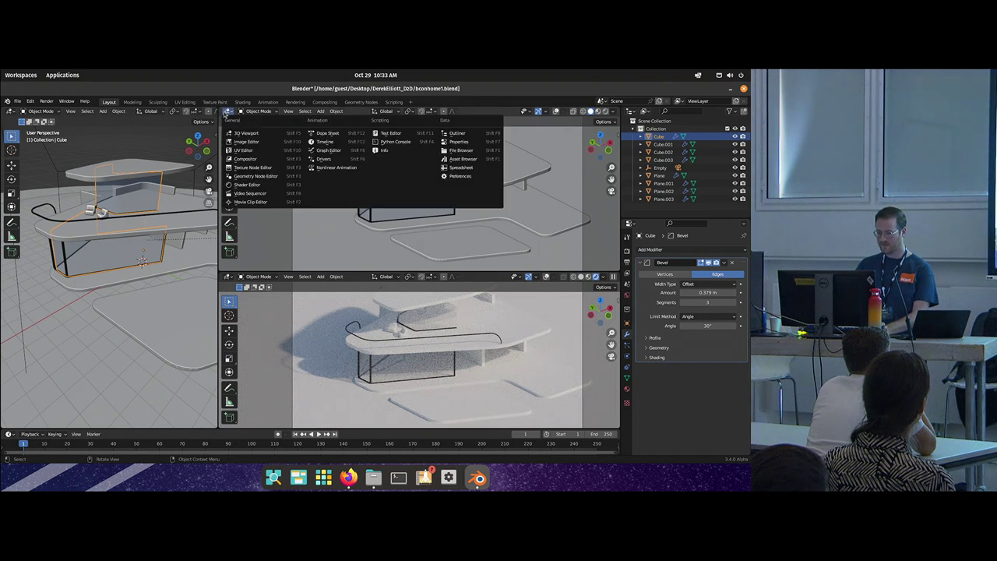
{"action": "left_click", "coordinate": [249, 185]}
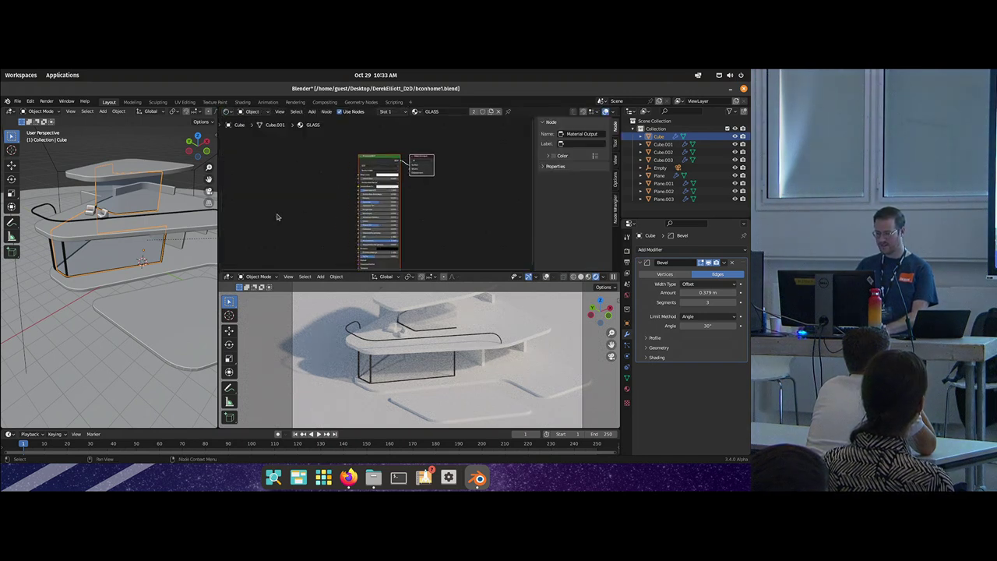
Step: Add an Image Texture with Mapping and Texture Coordinate nodes to the GLASS material's base color
{"action": "scroll", "coordinate": [327, 169], "scroll_direction": "up", "scroll_amount": 1}
{"action": "left_click", "coordinate": [377, 162]}
{"action": "key", "text": "ctrl+t"}
{"action": "key", "text": "g"}
{"action": "left_click", "coordinate": [346, 175]}
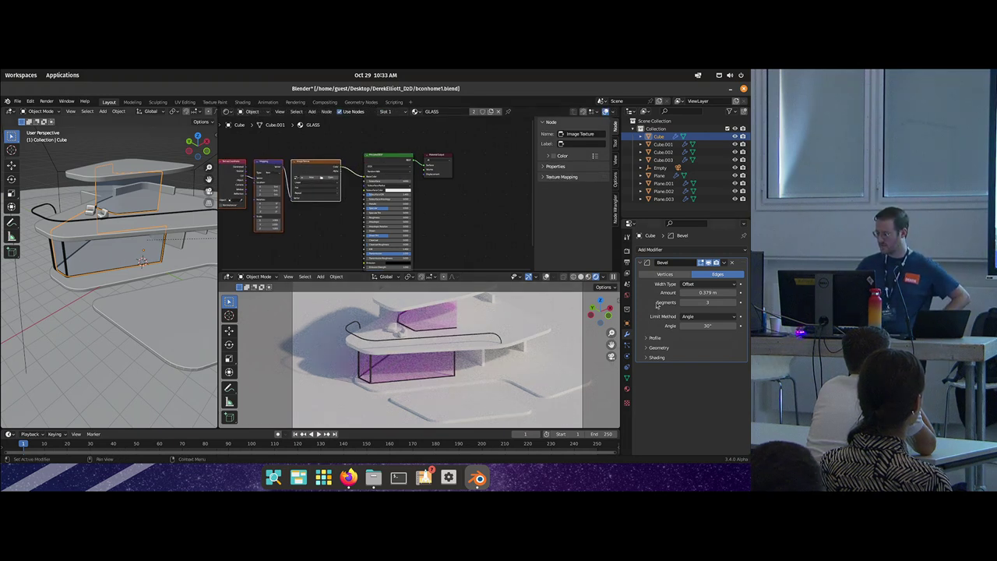
Step: Add a Solidify modifier to the glass walls with a thickness of 0.114 m
{"action": "left_click", "coordinate": [627, 388]}
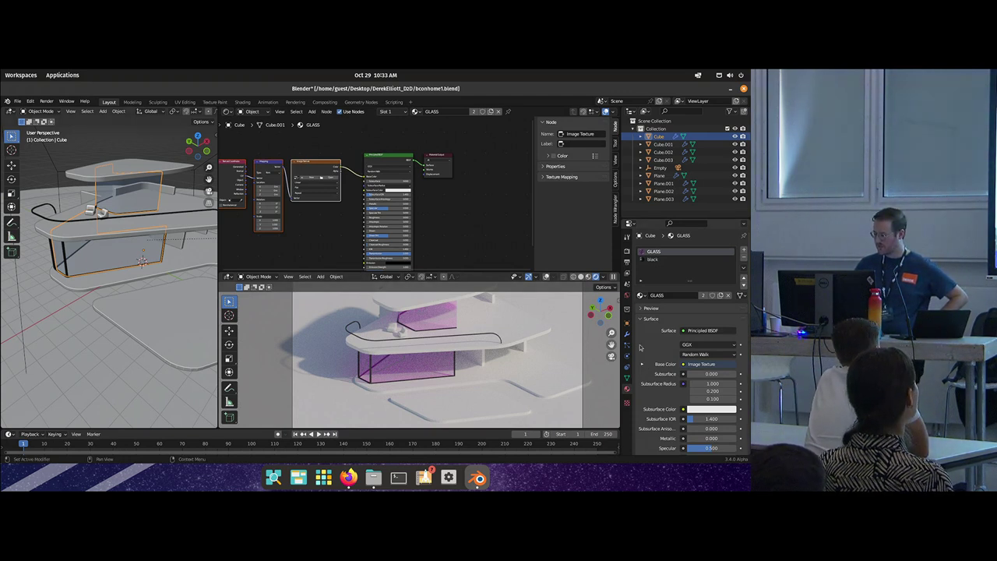
{"action": "left_click", "coordinate": [628, 335]}
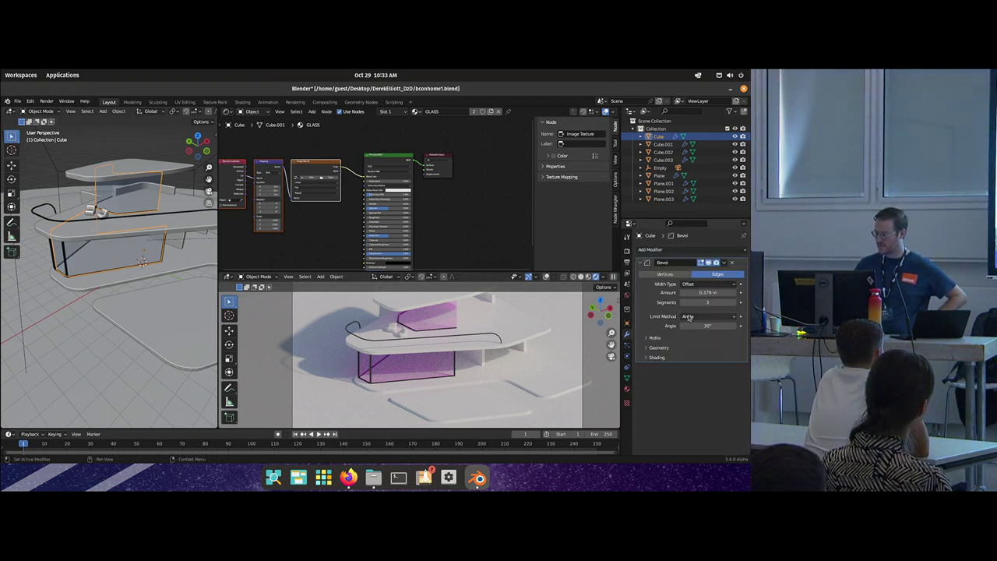
{"action": "left_click", "coordinate": [697, 251]}
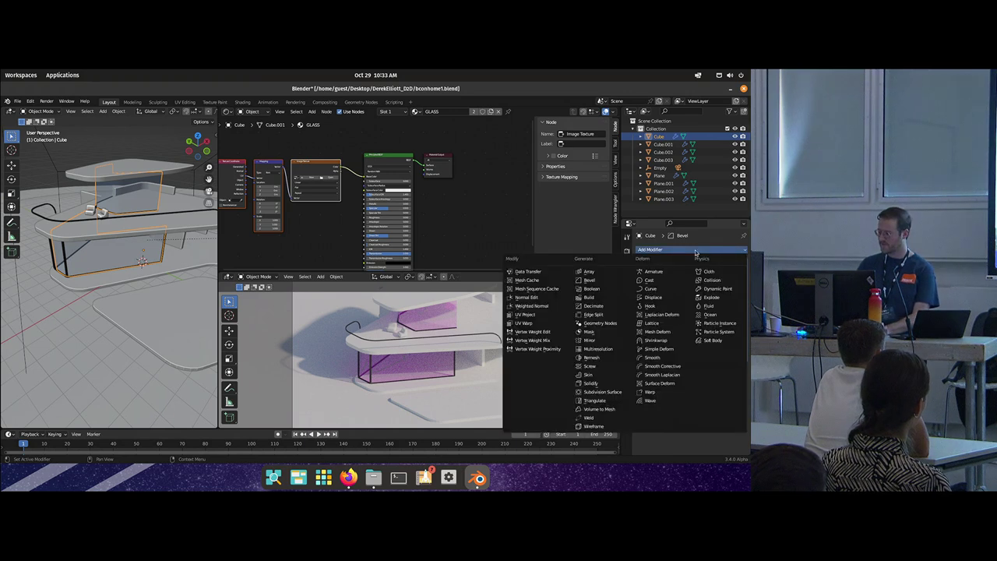
{"action": "left_click", "coordinate": [594, 384]}
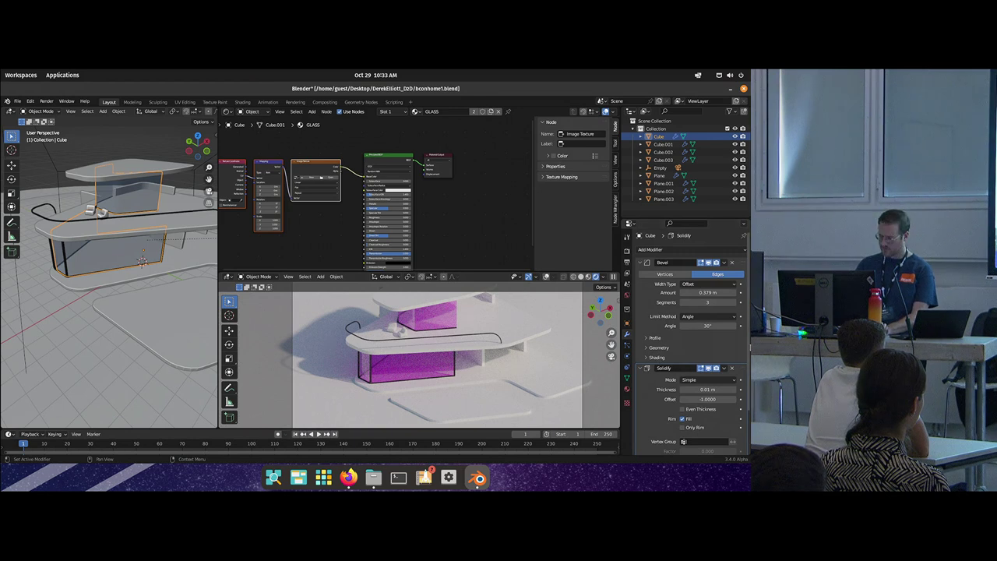
{"action": "mouse_move", "coordinate": [701, 389]}
{"action": "left_mouse_down"}
{"action": "mouse_move", "coordinate": [724, 389]}
{"action": "mouse_move", "coordinate": [708, 390]}
{"action": "left_mouse_up"}
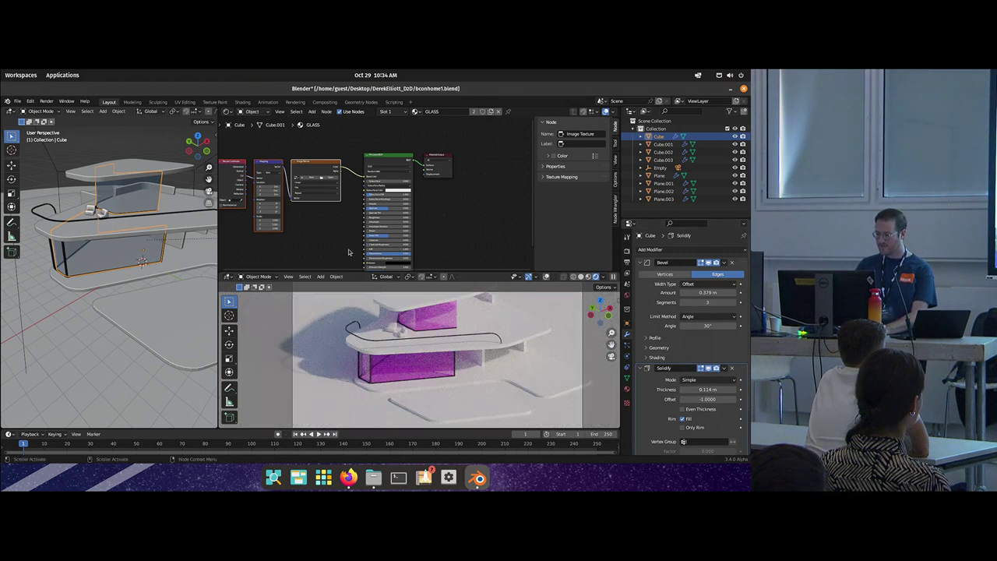
Step: Switch the GLASS material's Image Texture node to a Gradient Texture
{"action": "left_click", "coordinate": [332, 167]}
{"action": "left_click_drag", "start_coordinate": [332, 167], "coordinate": [347, 169]}
{"action": "scroll", "coordinate": [347, 170], "scroll_direction": "up", "scroll_amount": 1}
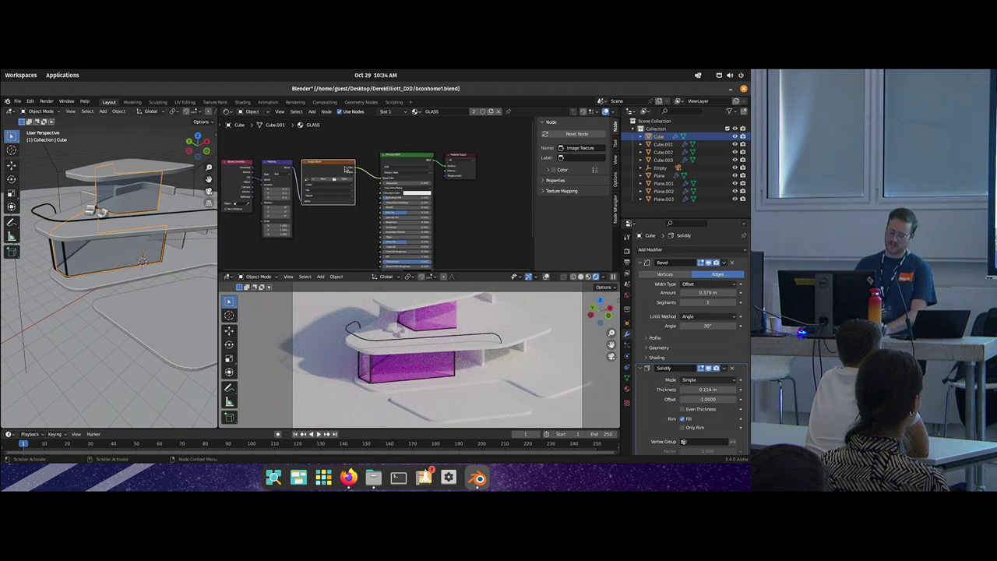
{"action": "key", "text": "shift+s"}
{"action": "mouse_move", "coordinate": [330, 196]}
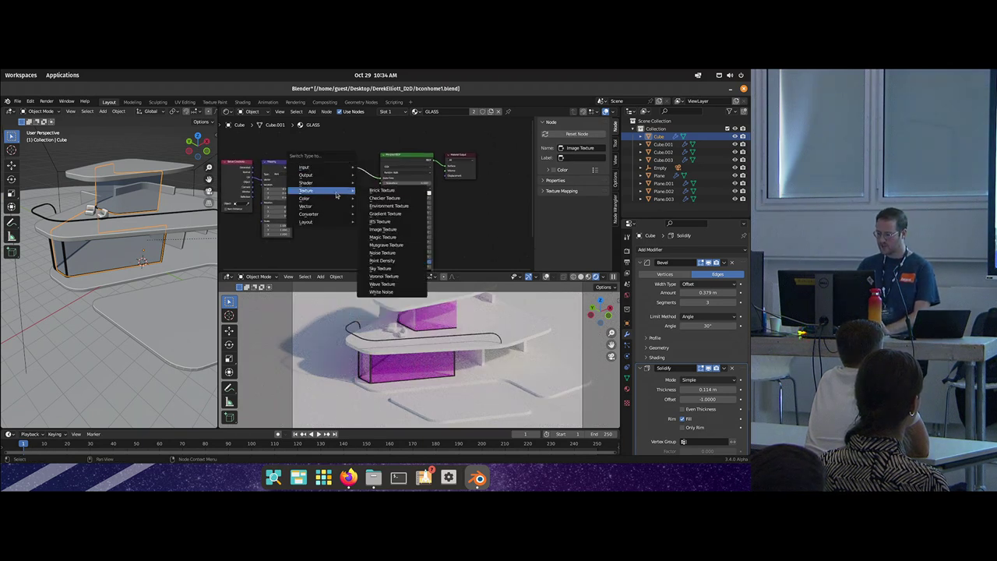
{"action": "left_click", "coordinate": [389, 213]}
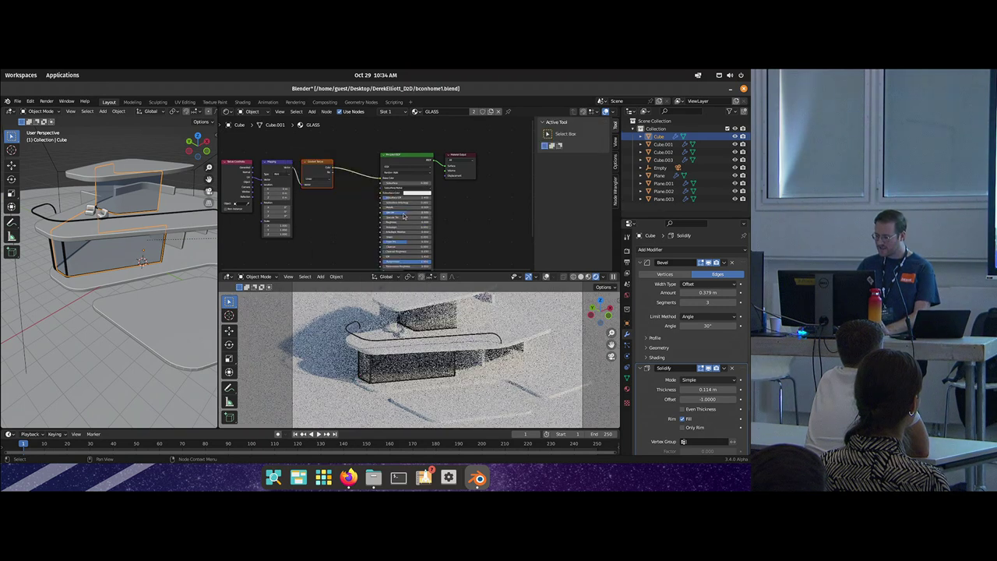
Step: Insert a ColorRamp between the Gradient Texture and the Principled BSDF's base color, and move its stops closer together
{"action": "key", "text": "shift+a"}
{"action": "mouse_move", "coordinate": [338, 248]}
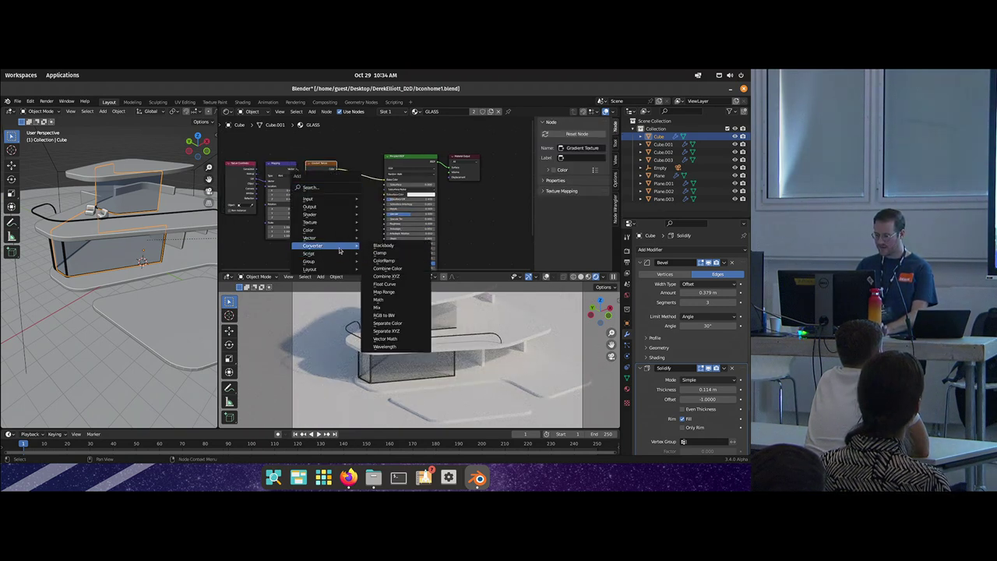
{"action": "left_click", "coordinate": [395, 252]}
{"action": "left_click", "coordinate": [382, 178]}
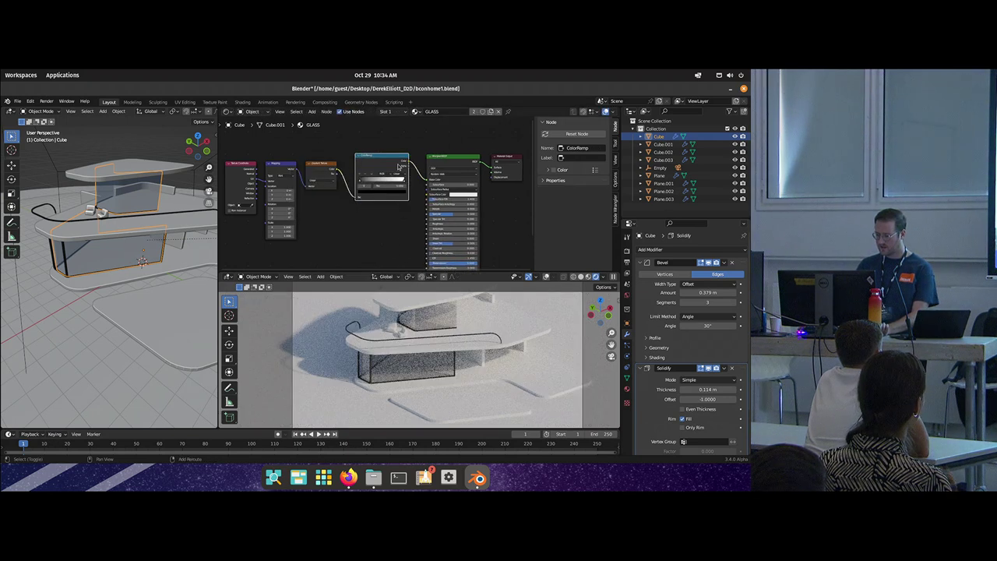
{"action": "mouse_move", "coordinate": [380, 181]}
{"action": "left_mouse_down"}
{"action": "mouse_move", "coordinate": [347, 186]}
{"action": "mouse_move", "coordinate": [378, 189]}
{"action": "mouse_move", "coordinate": [362, 187]}
{"action": "left_mouse_up"}
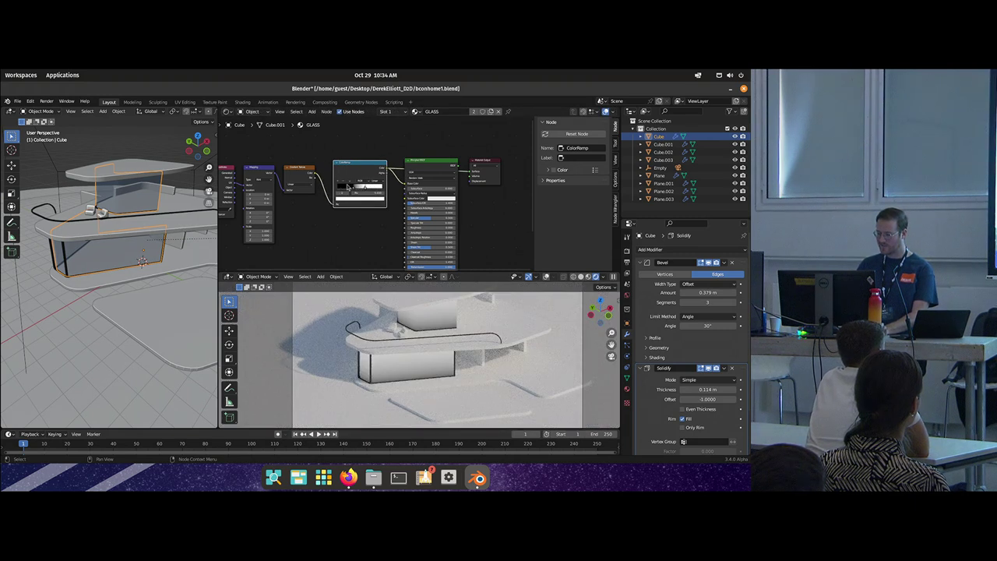
{"action": "left_click", "coordinate": [423, 165]}
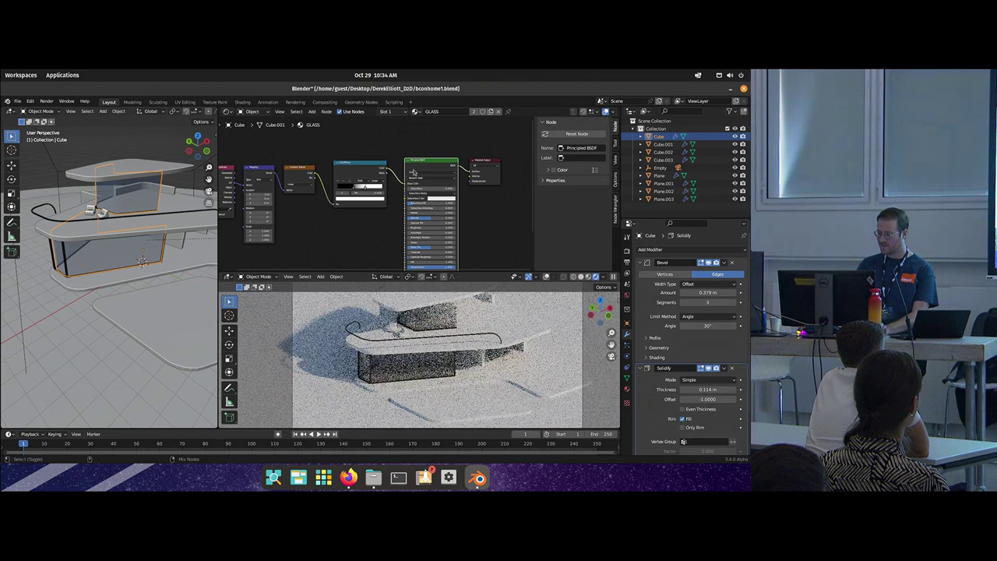
Step: Change the color ramp's black stop to a saturated blue and shift it toward the start of the ramp
{"action": "left_click", "coordinate": [357, 198]}
{"action": "left_click_drag", "start_coordinate": [375, 147], "coordinate": [374, 135]}
{"action": "left_click", "coordinate": [365, 144]}
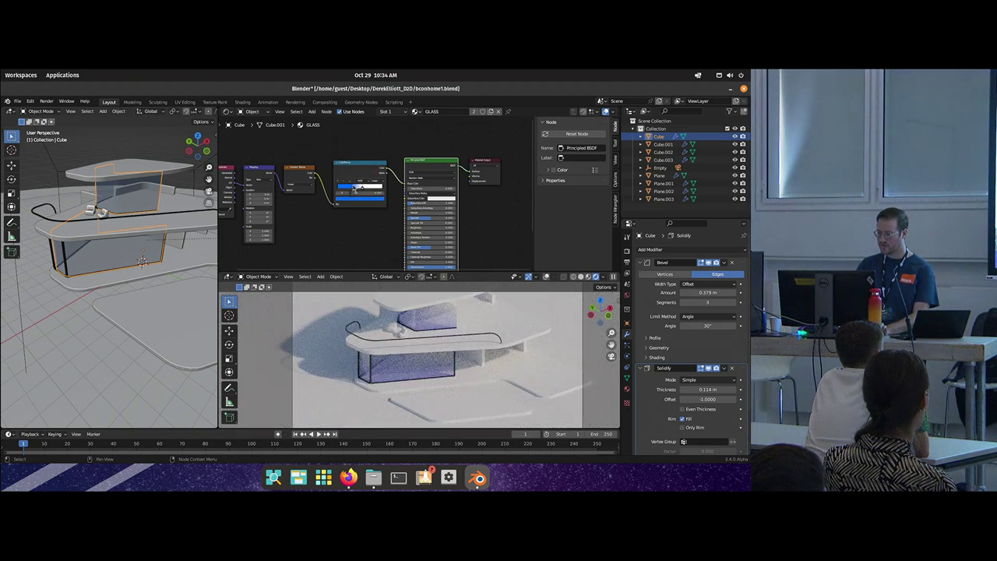
{"action": "left_click", "coordinate": [356, 187]}
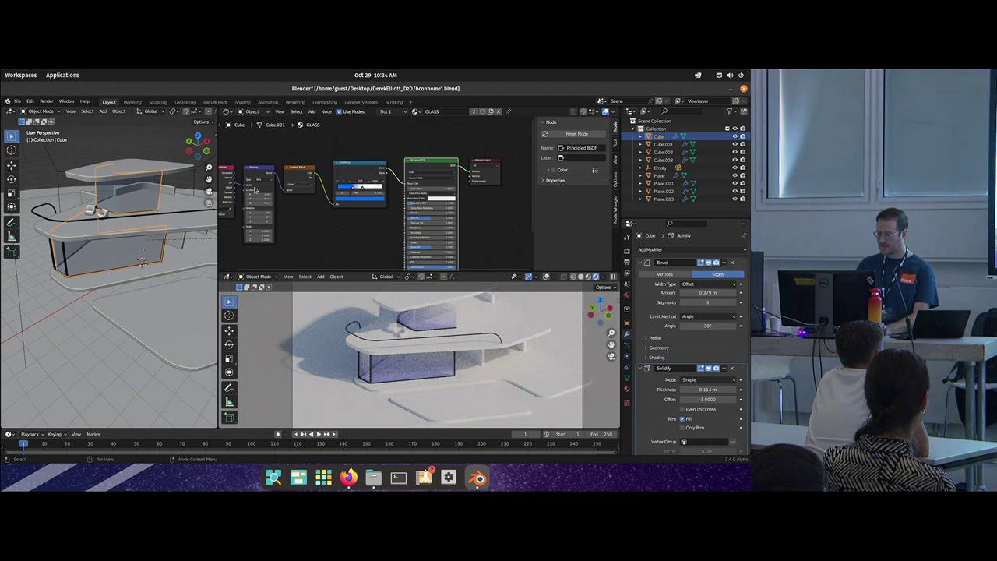
{"action": "left_click_drag", "start_coordinate": [353, 192], "coordinate": [344, 191]}
Step: Unwrap the glass walls' mesh and try the Generated and UV coordinates as the Mapping node's vector input
{"action": "left_click_drag", "start_coordinate": [244, 194], "coordinate": [287, 204]}
{"action": "key", "text": "Tab"}
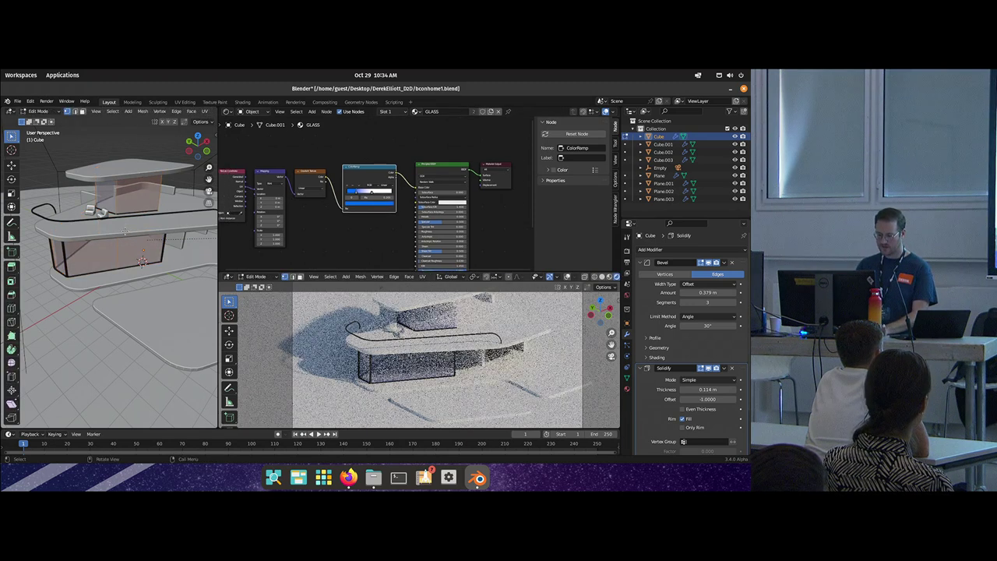
{"action": "key", "text": "u"}
{"action": "left_click", "coordinate": [124, 233]}
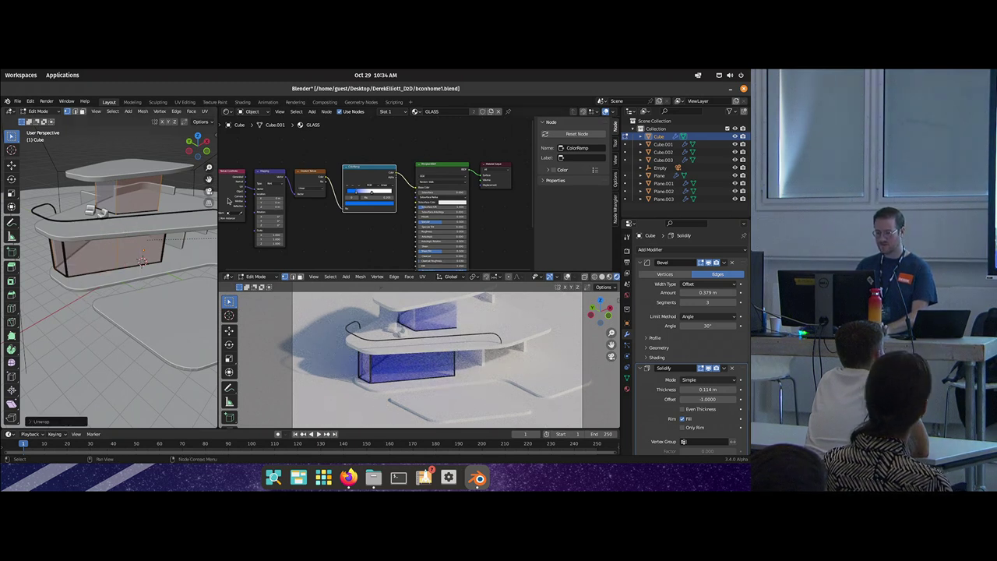
{"action": "left_click_drag", "start_coordinate": [246, 178], "coordinate": [257, 191]}
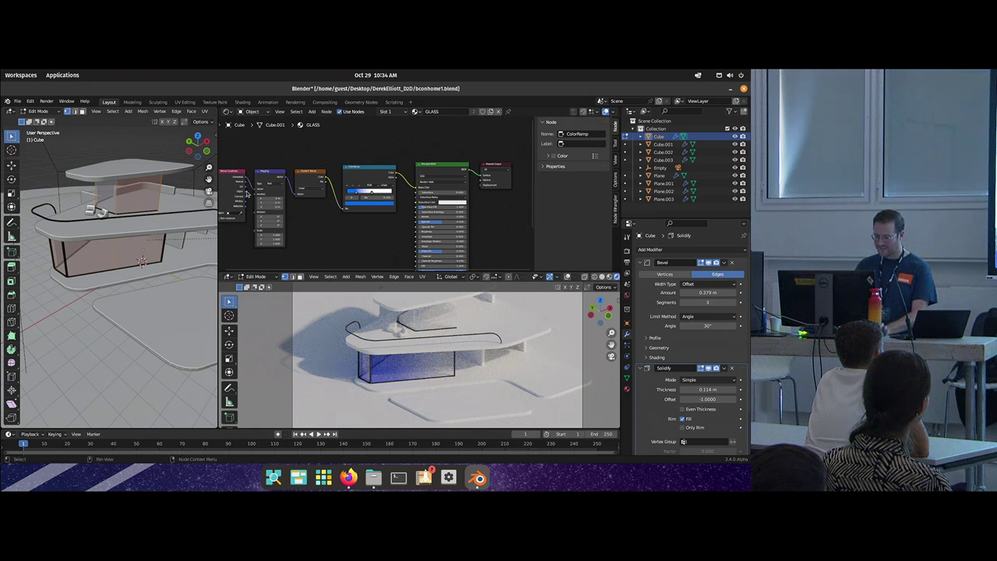
{"action": "left_click", "coordinate": [246, 195]}
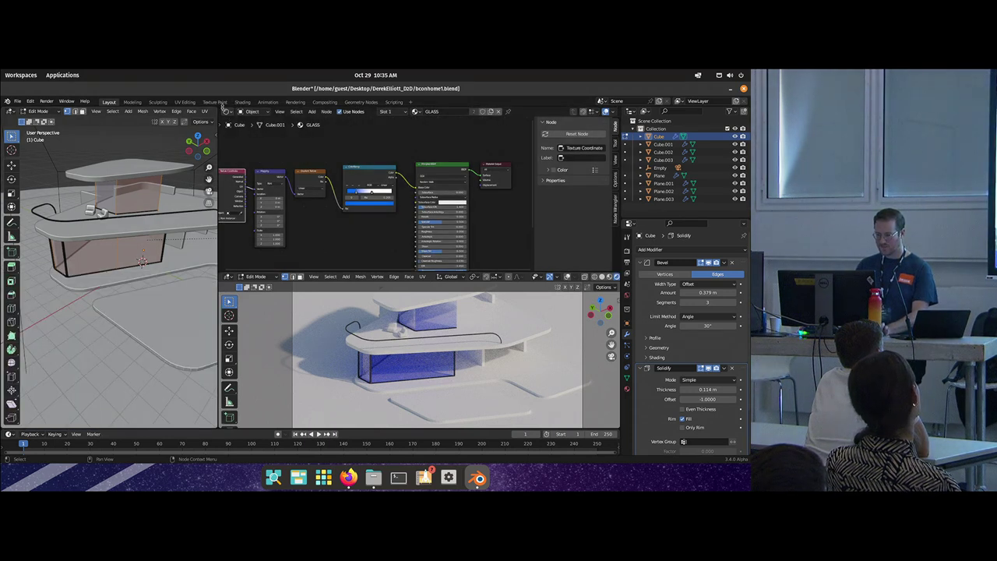
Step: Split off a UV Editor beside the node graph and rotate all of the glass walls' UV islands
{"action": "left_click_drag", "start_coordinate": [220, 108], "coordinate": [352, 125]}
{"action": "left_click", "coordinate": [226, 112]}
{"action": "left_click", "coordinate": [243, 150]}
{"action": "key", "text": "a"}
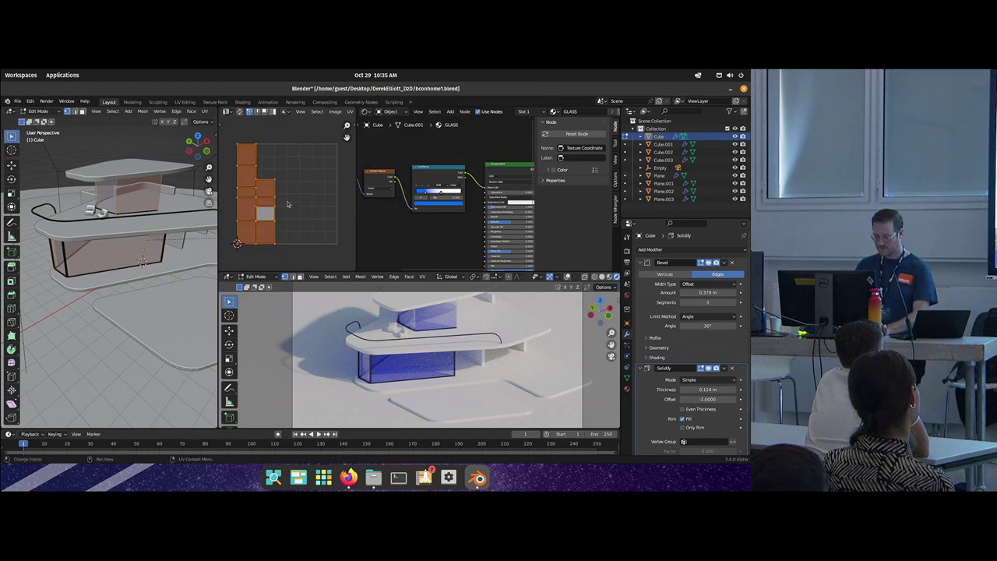
{"action": "key", "text": "r"}
{"action": "left_click", "coordinate": [285, 172]}
{"action": "key", "text": "r"}
{"action": "left_click", "coordinate": [285, 170]}
{"action": "key", "text": "Tab"}
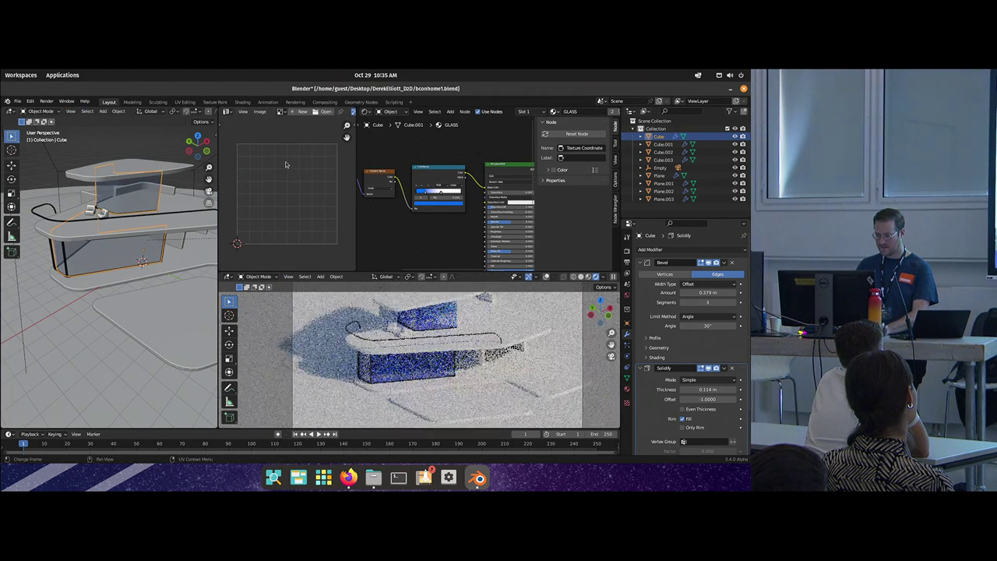
Step: Connect the Texture Coordinate node's Generated output to the Mapping node's vector input
{"action": "left_click_drag", "start_coordinate": [387, 191], "coordinate": [465, 192]}
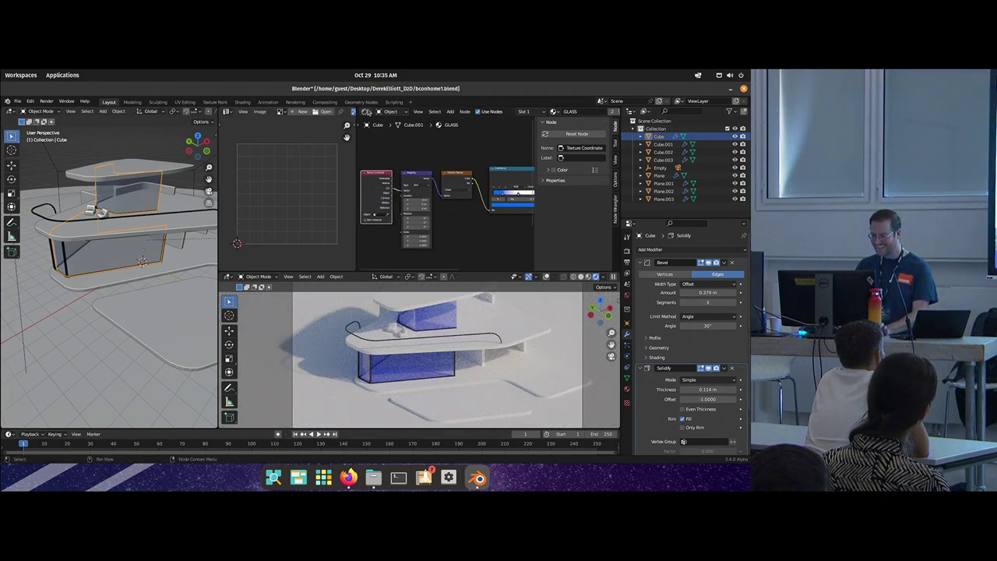
{"action": "scroll", "coordinate": [419, 180], "scroll_direction": "up", "scroll_amount": 1}
{"action": "left_click_drag", "start_coordinate": [413, 176], "coordinate": [424, 189]}
Step: Separate the upper and lower glass walls into two individual objects
{"action": "key", "text": "Tab"}
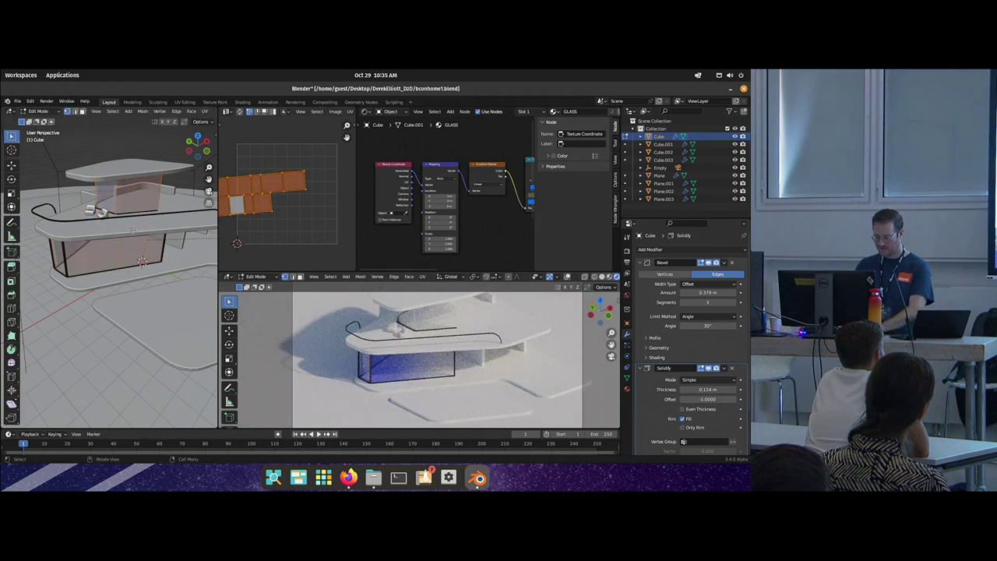
{"action": "key", "text": "p"}
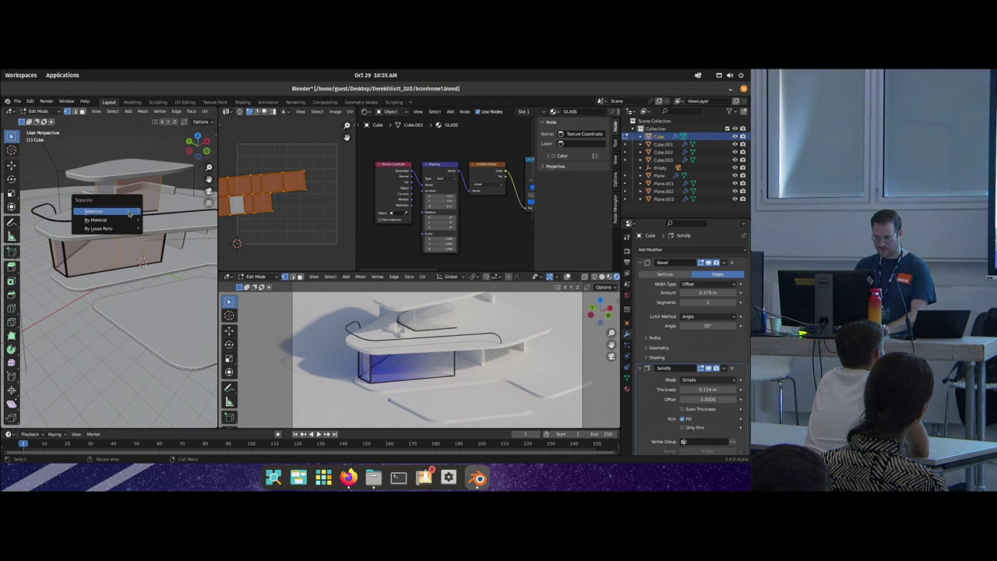
{"action": "left_click", "coordinate": [130, 215]}
{"action": "key", "text": "Tab"}
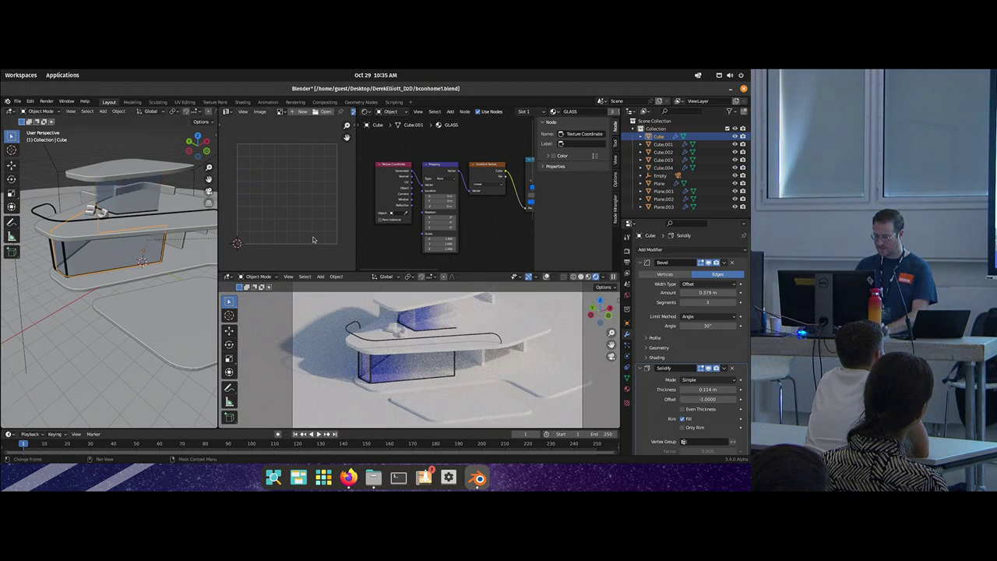
Step: Change the Mapping node's Y rotation so the blue-to-white gradient runs vertically along the glass
{"action": "scroll", "coordinate": [419, 198], "scroll_direction": "up", "scroll_amount": 1}
{"action": "scroll", "coordinate": [445, 222], "scroll_direction": "up", "scroll_amount": 1}
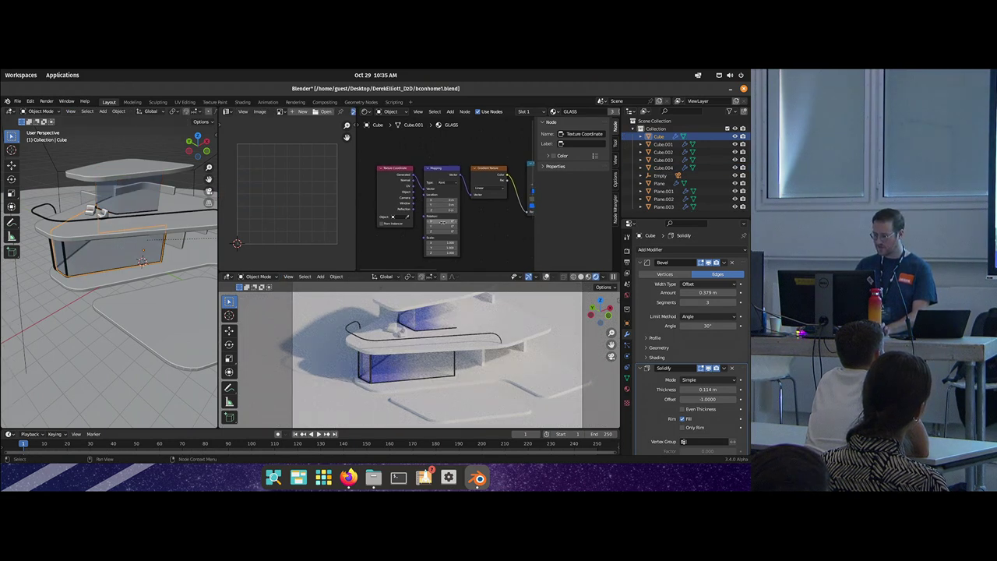
{"action": "left_click_drag", "start_coordinate": [443, 227], "coordinate": [398, 218]}
{"action": "left_click_drag", "start_coordinate": [473, 219], "coordinate": [392, 217]}
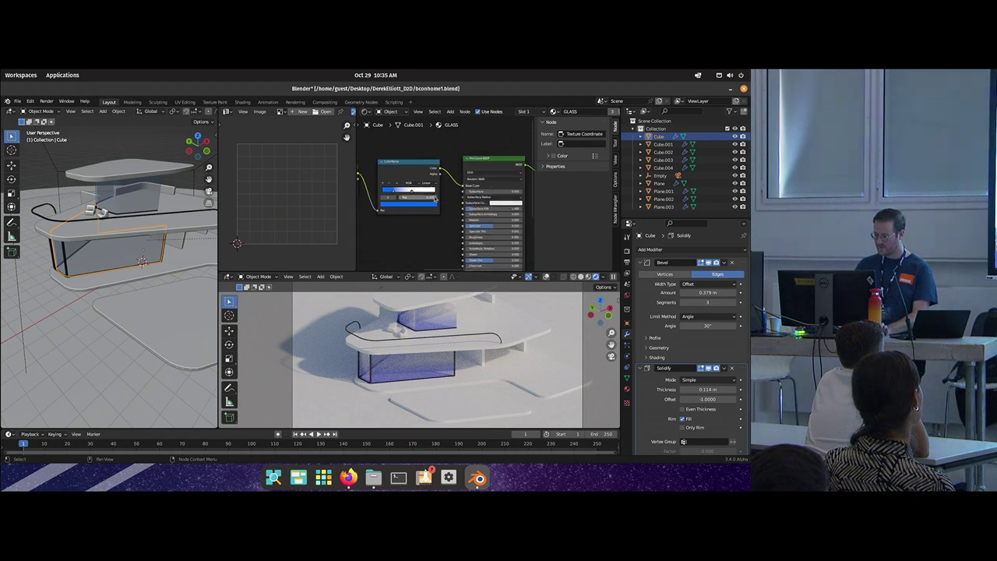
Step: Reposition the color ramp's stops to adjust the blue fade, and set the white stop's color value to 2
{"action": "scroll", "coordinate": [408, 211], "scroll_direction": "up", "scroll_amount": 1}
{"action": "left_click", "coordinate": [407, 193]}
{"action": "left_click", "coordinate": [414, 206]}
{"action": "left_click", "coordinate": [411, 211]}
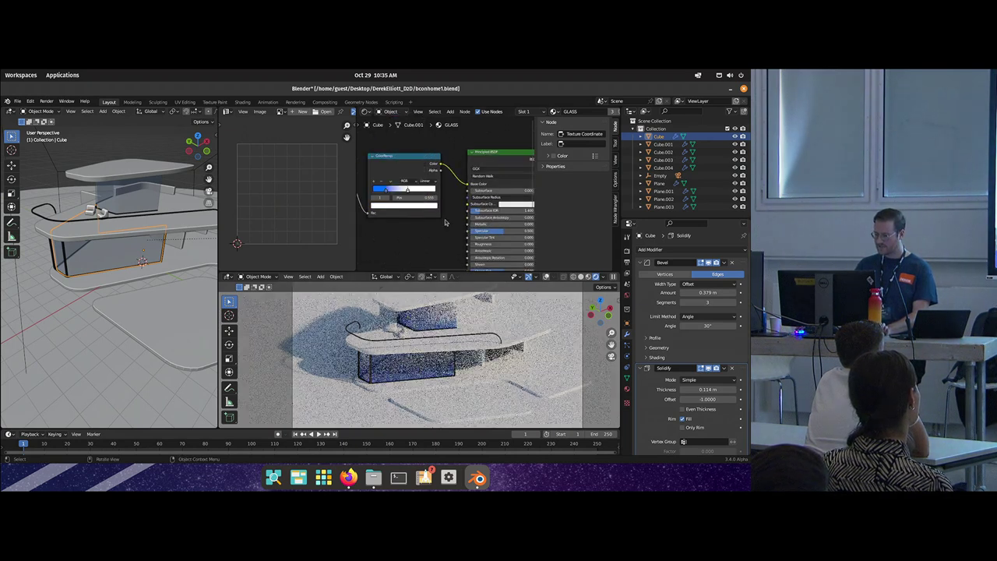
{"action": "left_click_drag", "start_coordinate": [385, 195], "coordinate": [413, 194]}
{"action": "left_click", "coordinate": [417, 205]}
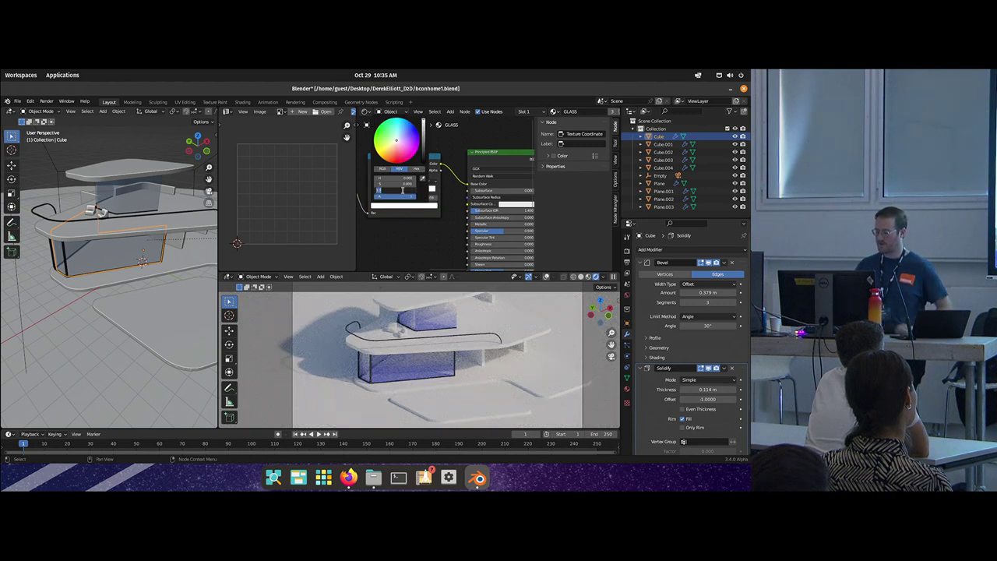
{"action": "type", "text": "2"}
{"action": "key", "text": "Return"}
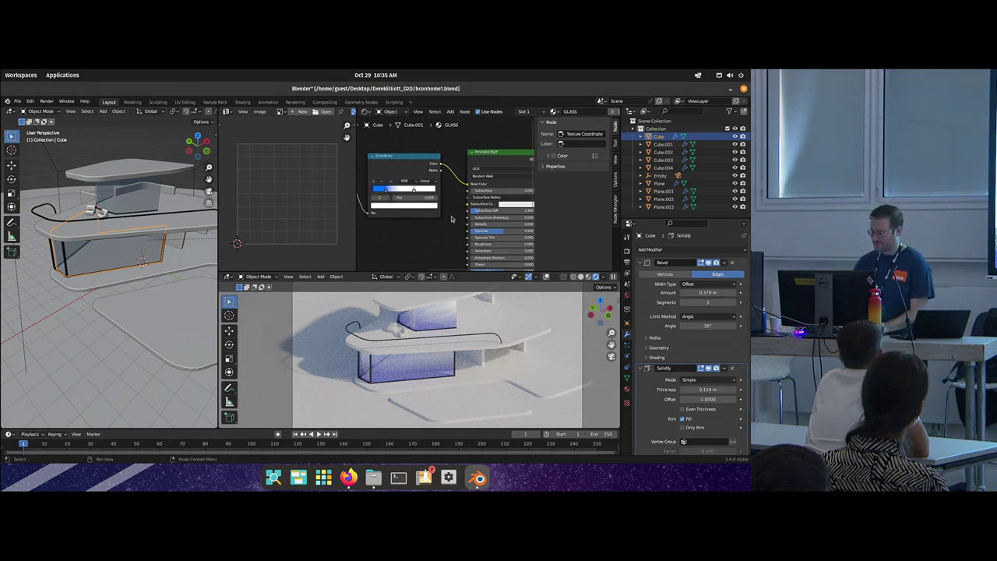
Step: Duplicate the black balcony railing and move the copy straight down along Z to the patio level
{"action": "scroll", "coordinate": [468, 352], "scroll_direction": "down", "scroll_amount": 2}
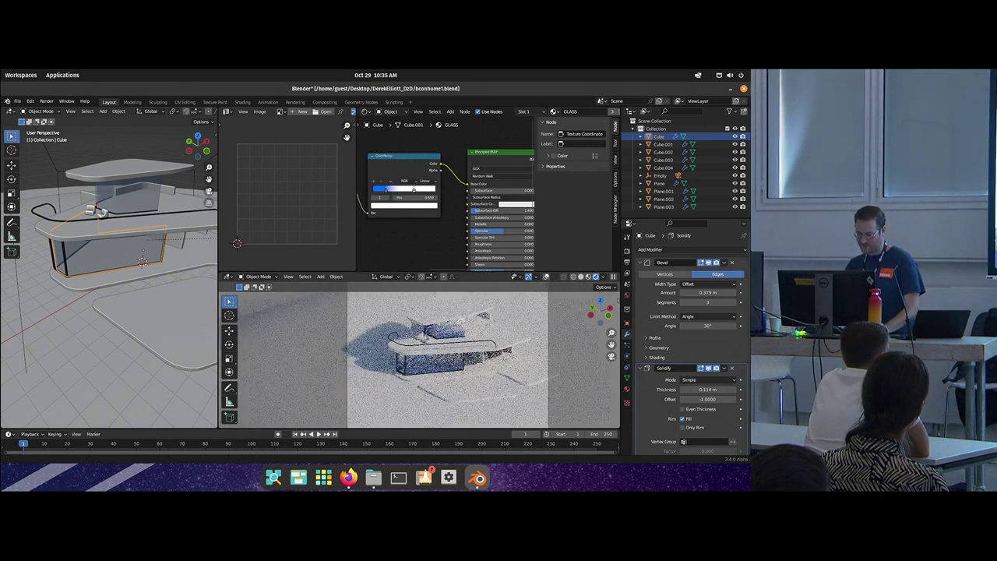
{"action": "left_click_drag", "start_coordinate": [121, 293], "coordinate": [117, 233]}
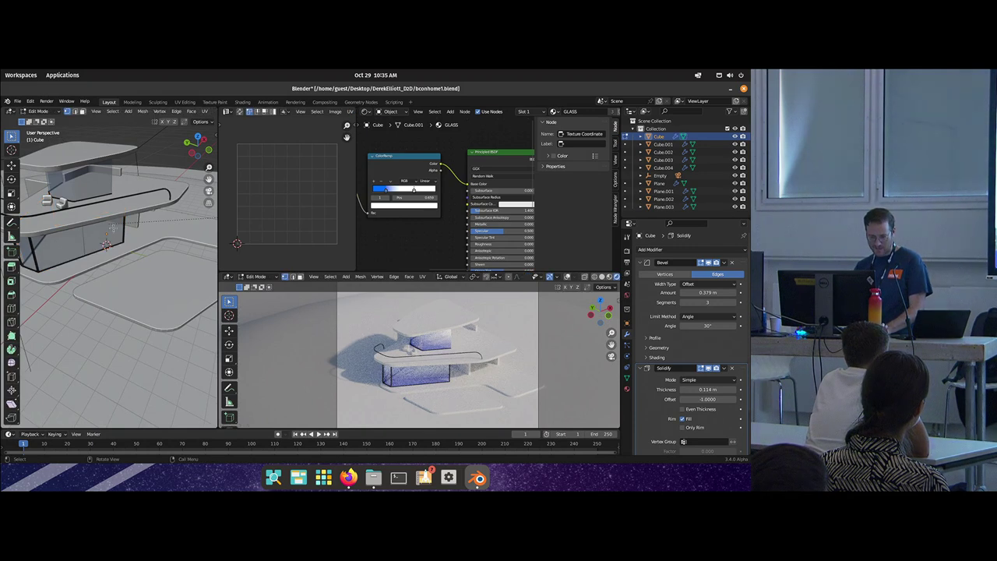
{"action": "left_click", "coordinate": [121, 197]}
{"action": "left_click", "coordinate": [120, 199]}
{"action": "left_click_drag", "start_coordinate": [121, 198], "coordinate": [130, 227]}
{"action": "key", "text": "KP_1"}
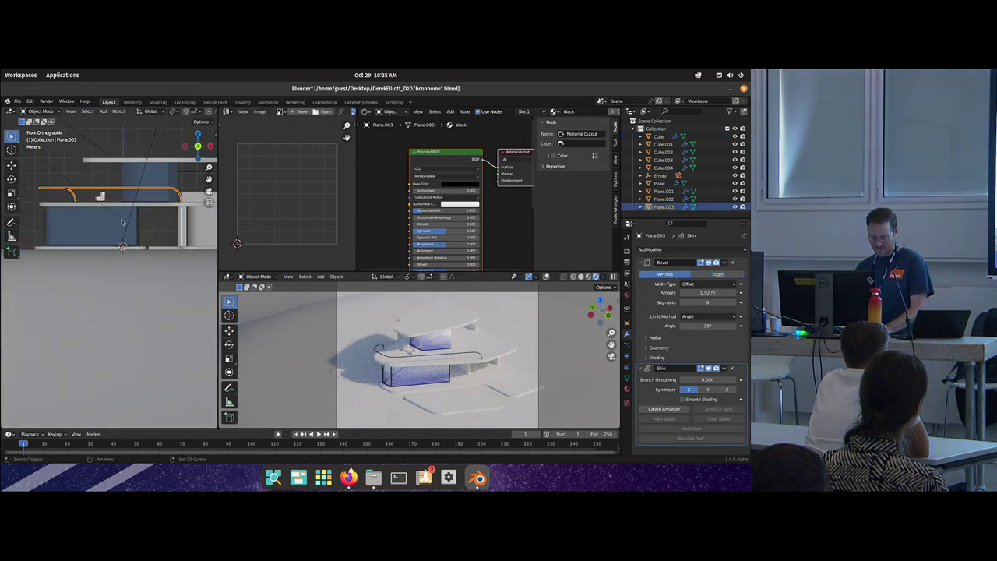
{"action": "key", "text": "shift+d"}
{"action": "key", "text": "z"}
{"action": "left_click", "coordinate": [122, 266]}
{"action": "left_click_drag", "start_coordinate": [123, 234], "coordinate": [123, 270]}
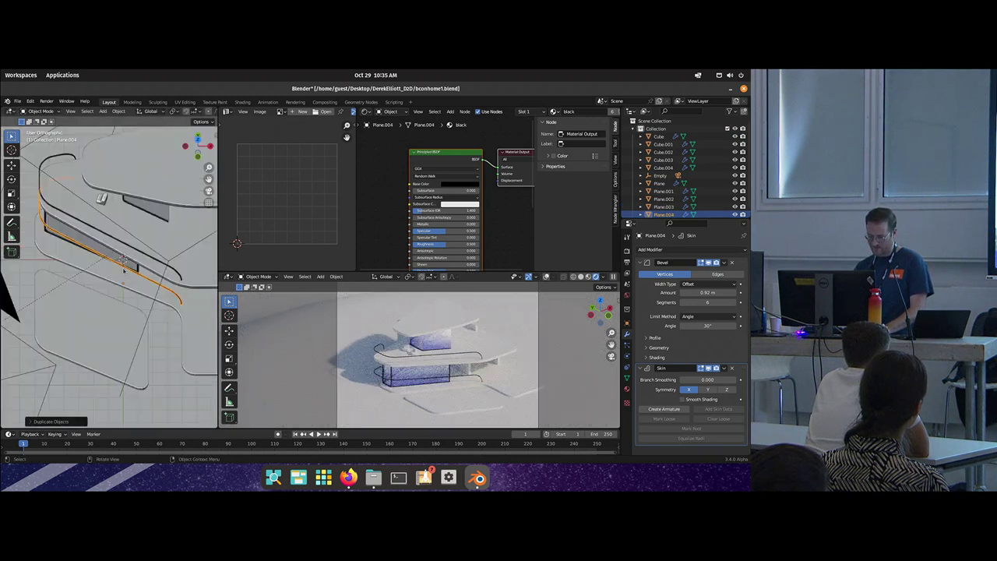
Step: In top view, move the copied railing's bent end over to the outer side of the front patio slab
{"action": "key", "text": "KP_7"}
{"action": "key", "text": "Tab"}
{"action": "key", "text": "r"}
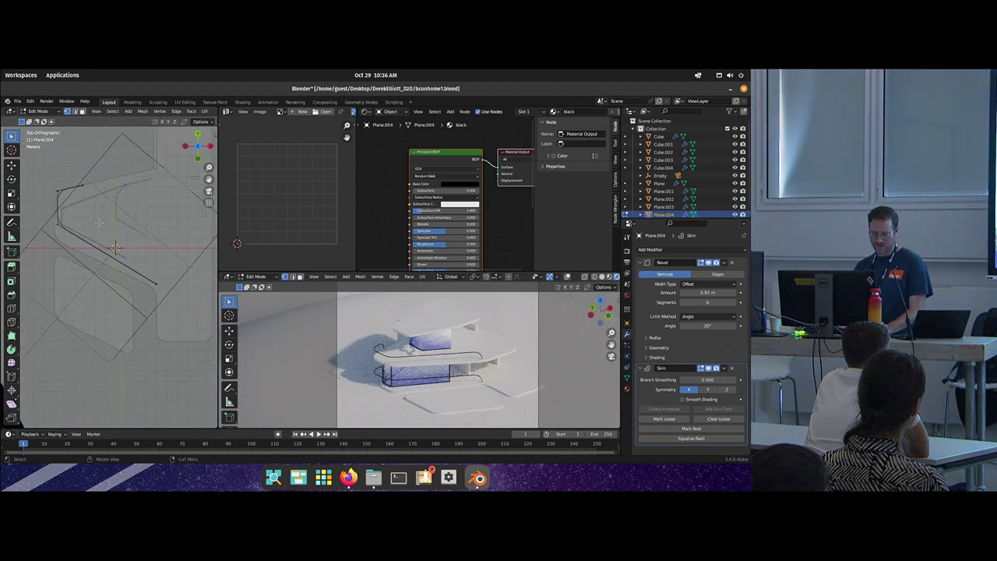
{"action": "left_click", "coordinate": [75, 193]}
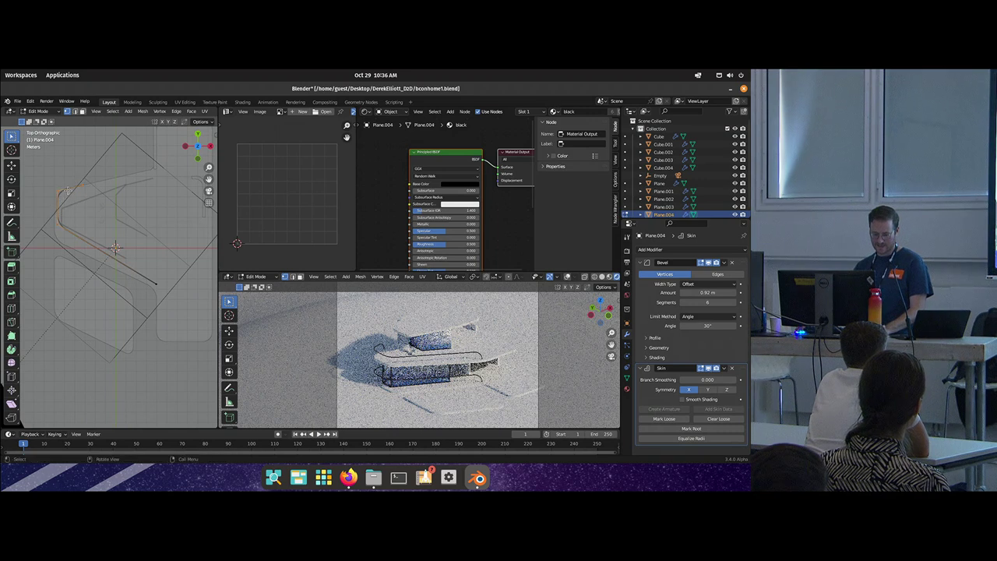
{"action": "key", "text": "g"}
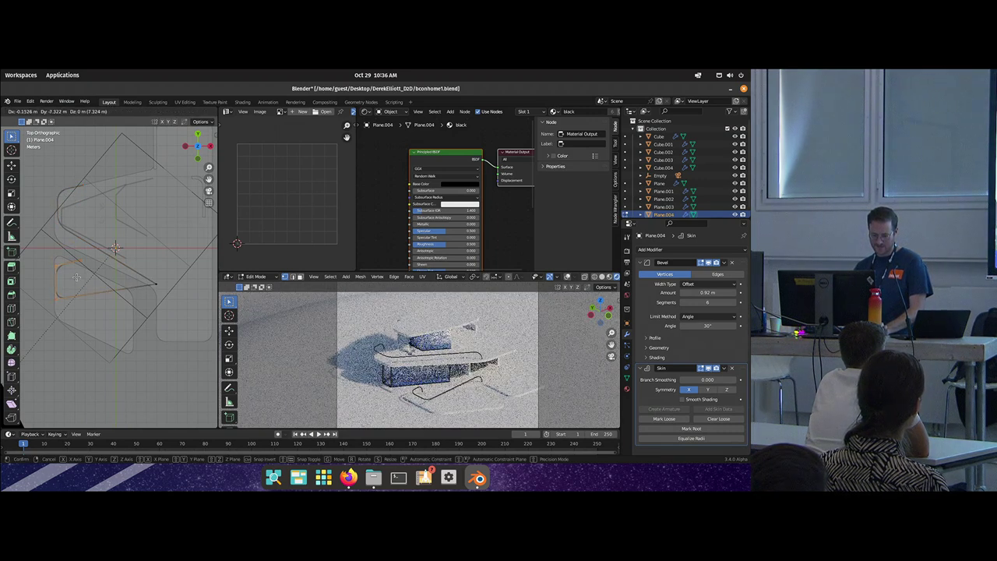
{"action": "left_click", "coordinate": [81, 262]}
Step: Move the copied railing's two end vertices so its arms follow the front patio slab's angled edges
{"action": "key", "text": "g"}
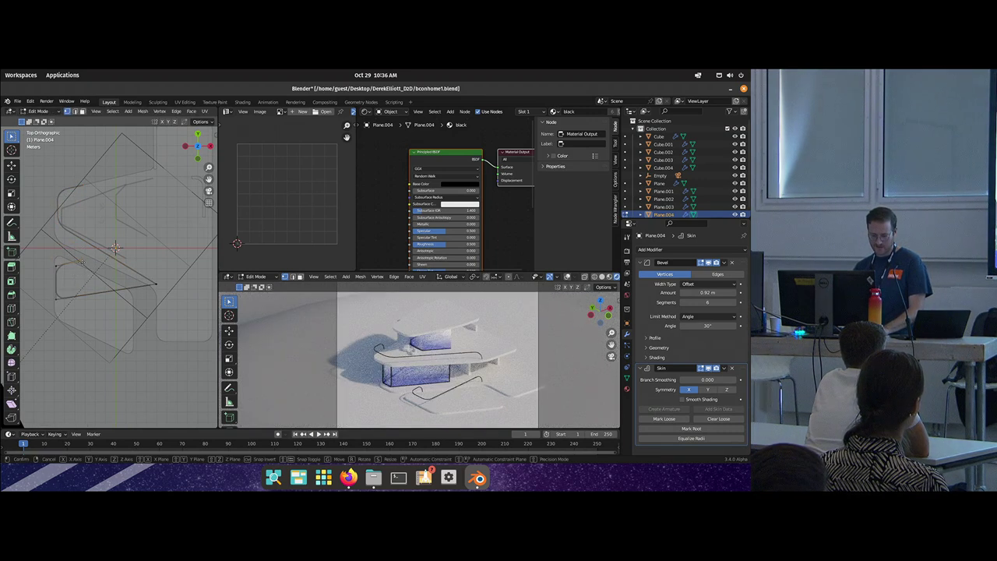
{"action": "left_click", "coordinate": [117, 288]}
{"action": "right_click", "coordinate": [117, 288]}
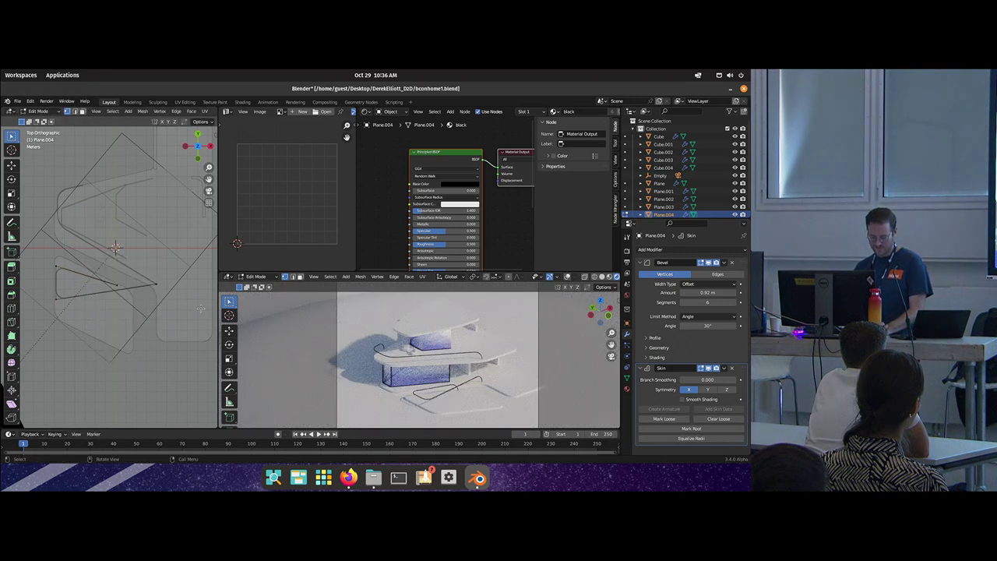
{"action": "key", "text": "g"}
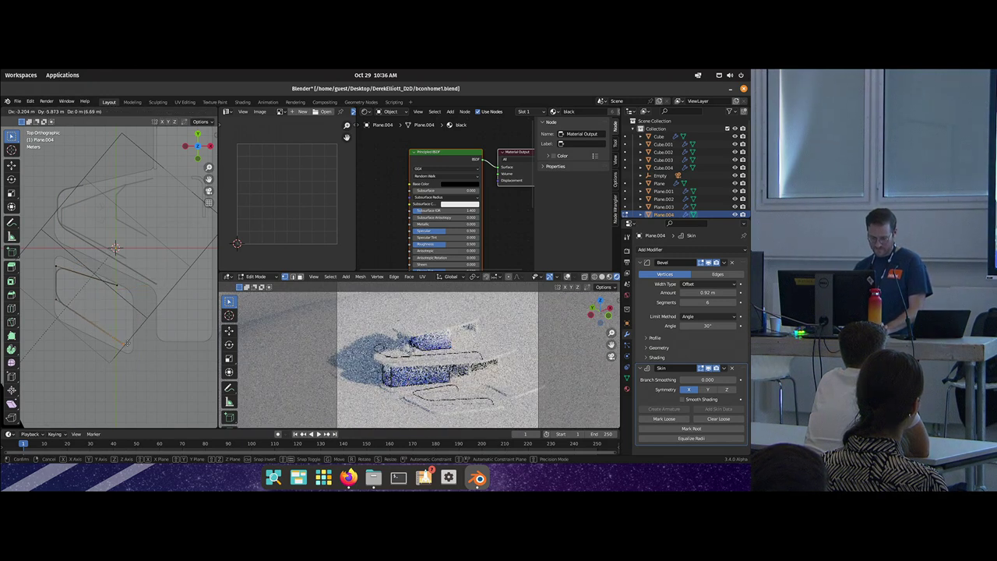
{"action": "left_click", "coordinate": [128, 345]}
Step: Fine-tune the placement of the copied patio railing's vertices over the front slab, moving them only horizontally
{"action": "left_click_drag", "start_coordinate": [131, 345], "coordinate": [109, 304]}
{"action": "left_click", "coordinate": [86, 309]}
{"action": "key", "text": "g"}
{"action": "key", "text": "shift+z"}
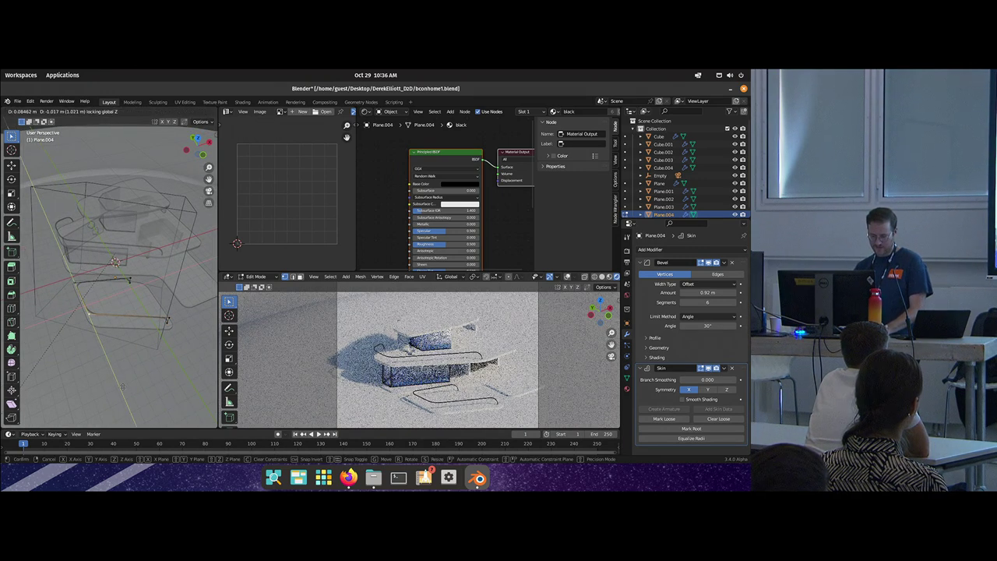
{"action": "left_click", "coordinate": [122, 387]}
{"action": "left_click_drag", "start_coordinate": [122, 386], "coordinate": [103, 317]}
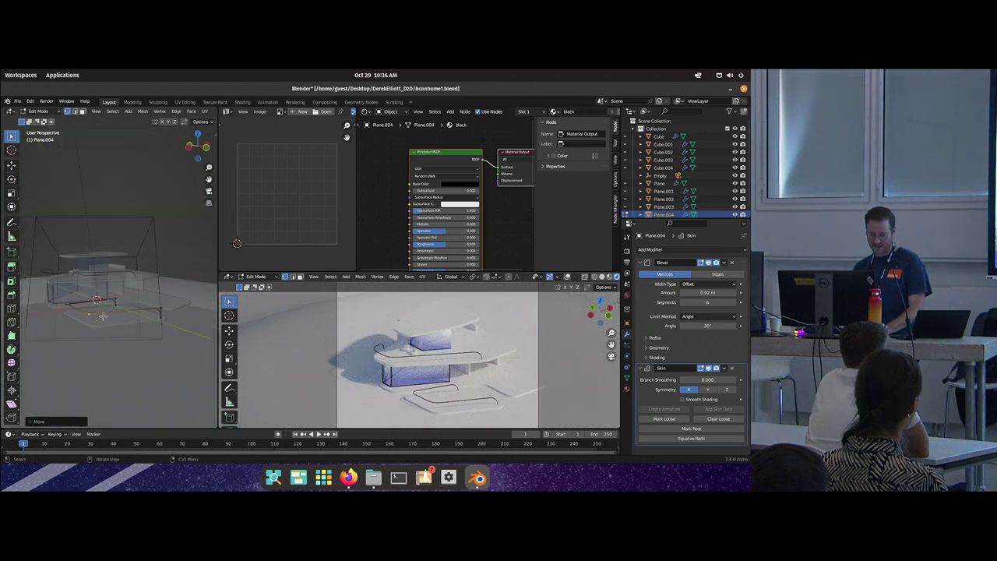
Step: Duplicate the patio railing's three edges in place and separate the duplicate into its own object
{"action": "key", "text": "2"}
{"action": "left_click", "coordinate": [117, 312]}
{"action": "left_click", "coordinate": [106, 302], "text": "shift"}
{"action": "left_click", "coordinate": [81, 310], "text": "shift"}
{"action": "key", "text": "shift+d"}
{"action": "right_click", "coordinate": [107, 305]}
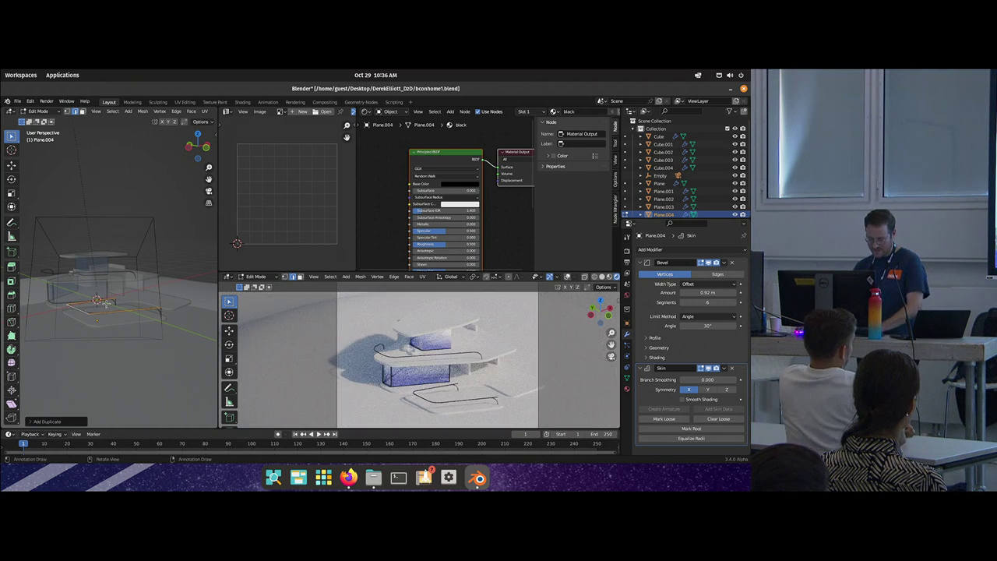
{"action": "key", "text": "p"}
{"action": "left_click", "coordinate": [78, 285]}
{"action": "key", "text": "Tab"}
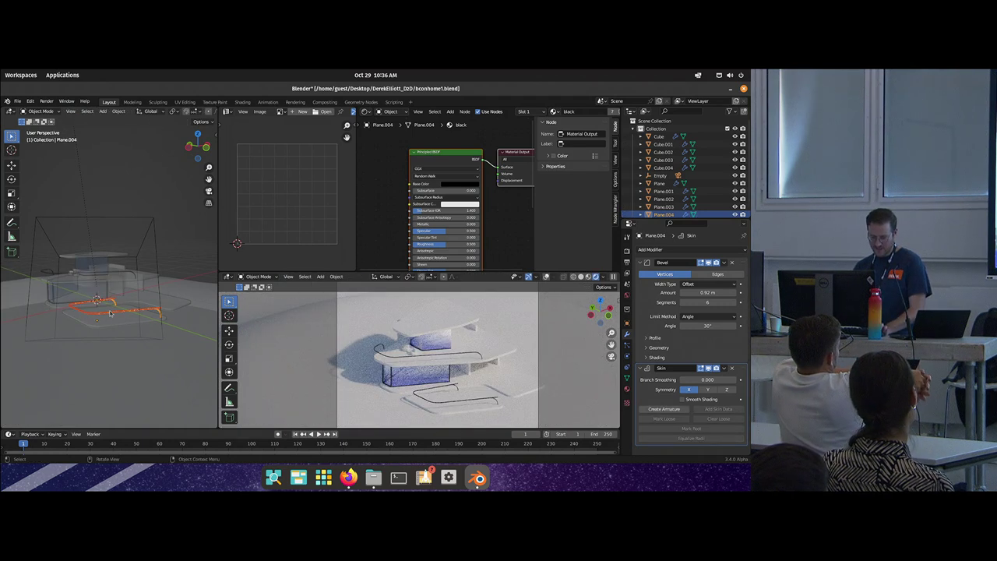
Step: Remove the Skin modifier from the separated railing copy, keeping its Bevel modifier
{"action": "left_click", "coordinate": [111, 313]}
{"action": "key", "text": "Tab"}
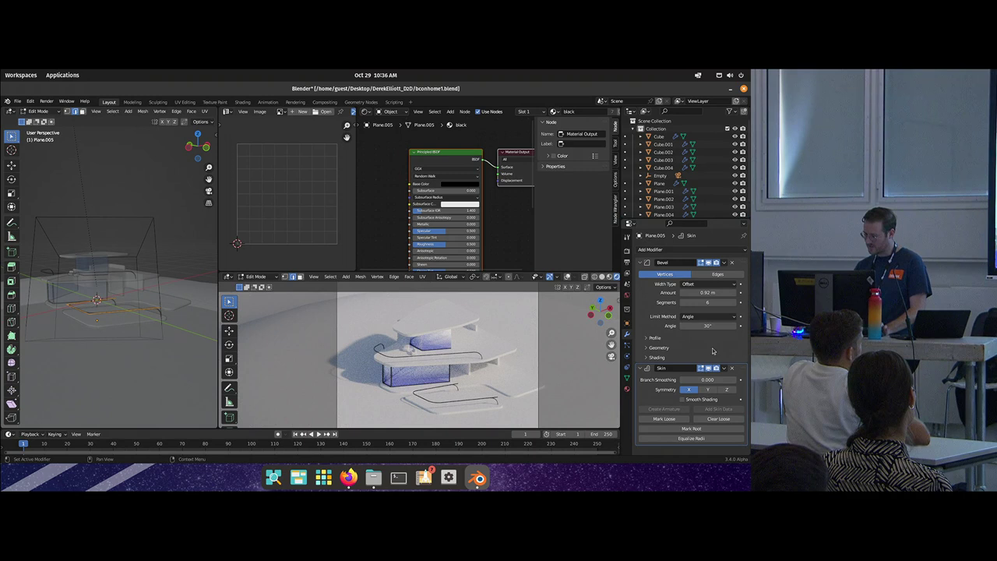
{"action": "left_click", "coordinate": [732, 369]}
{"action": "left_click", "coordinate": [685, 251]}
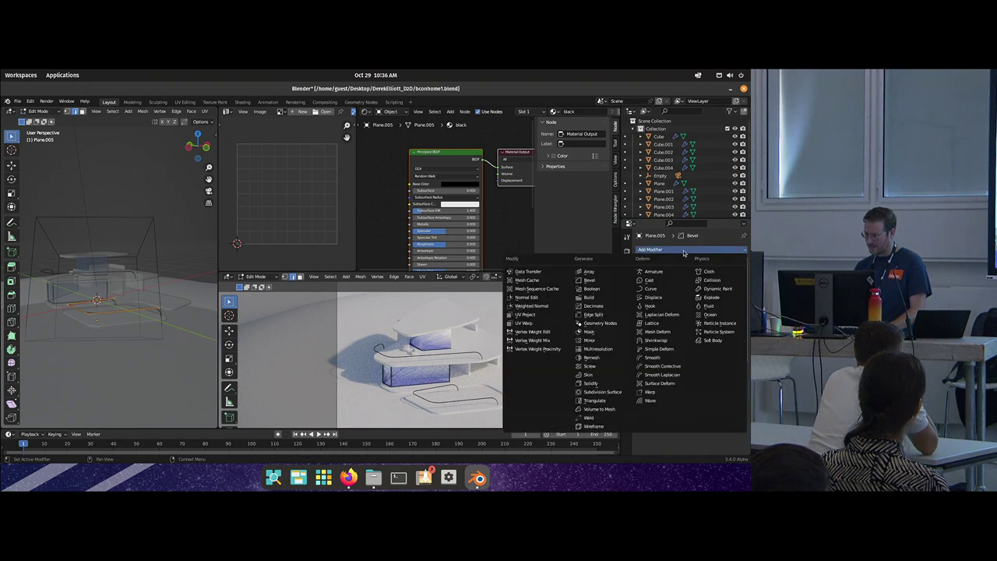
{"action": "key", "text": "Tab"}
{"action": "scroll", "coordinate": [69, 297], "scroll_direction": "up", "scroll_amount": 1}
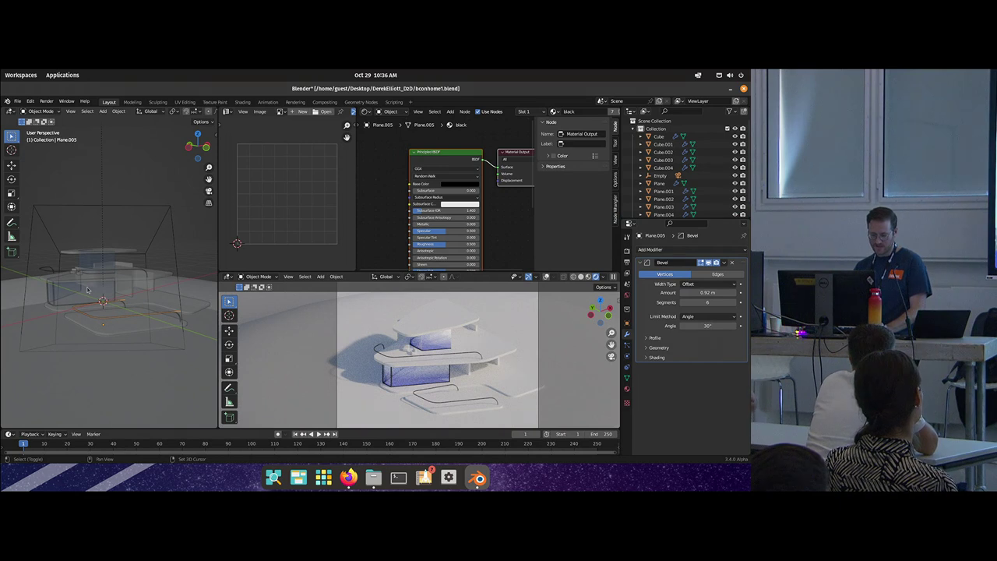
Step: Link the GLASS material and copy the modifiers from the lower glass wall to the separated railing copy
{"action": "left_click", "coordinate": [87, 290], "text": "shift"}
{"action": "key", "text": "ctrl+l"}
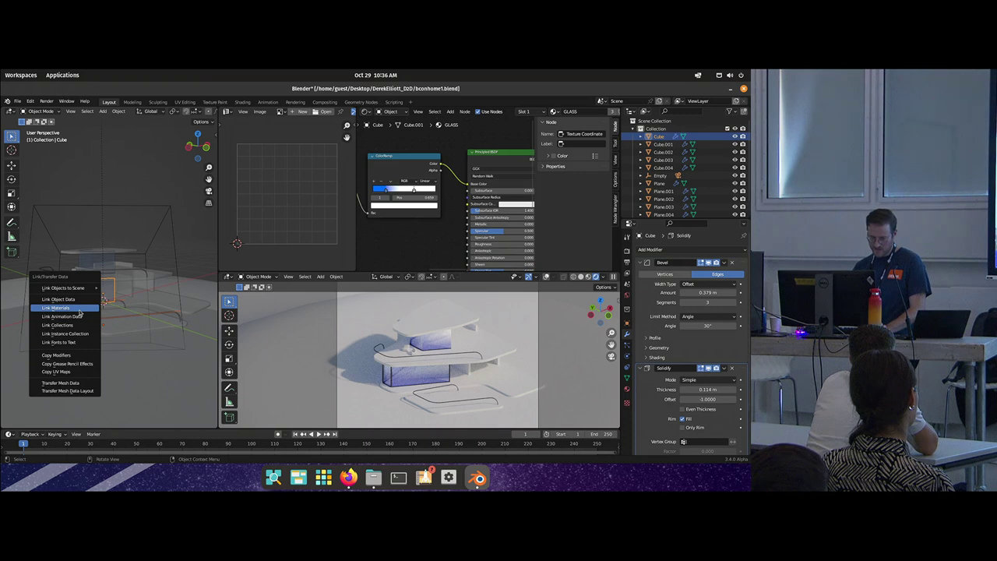
{"action": "left_click", "coordinate": [79, 310]}
{"action": "key", "text": "ctrl+l"}
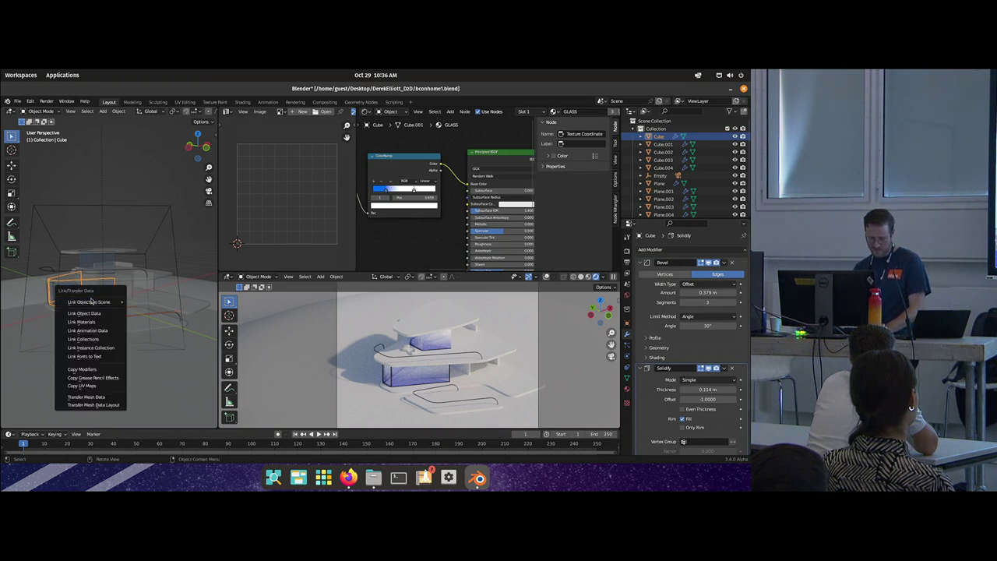
{"action": "left_click", "coordinate": [132, 326]}
{"action": "key", "text": "ctrl+l"}
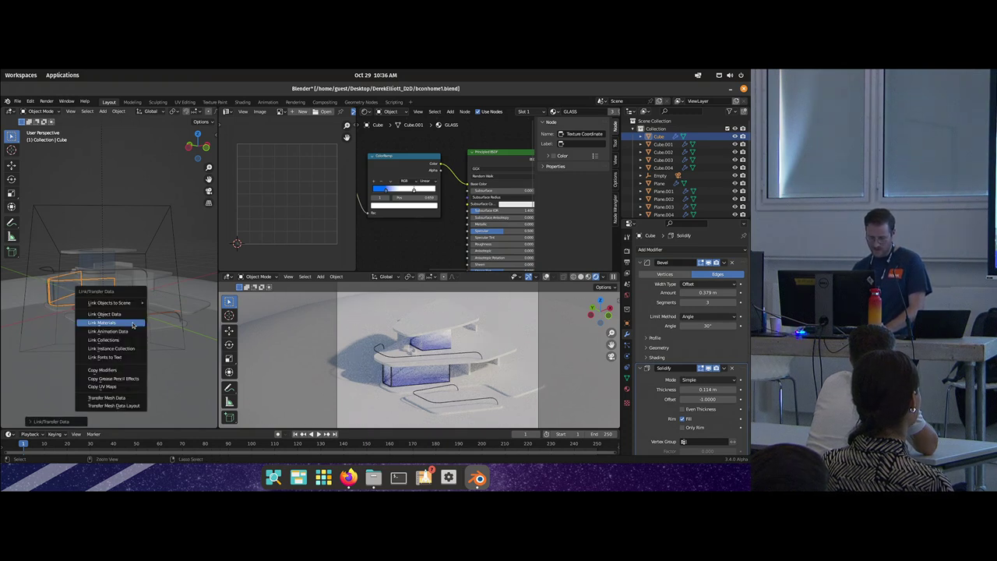
{"action": "left_click", "coordinate": [122, 373]}
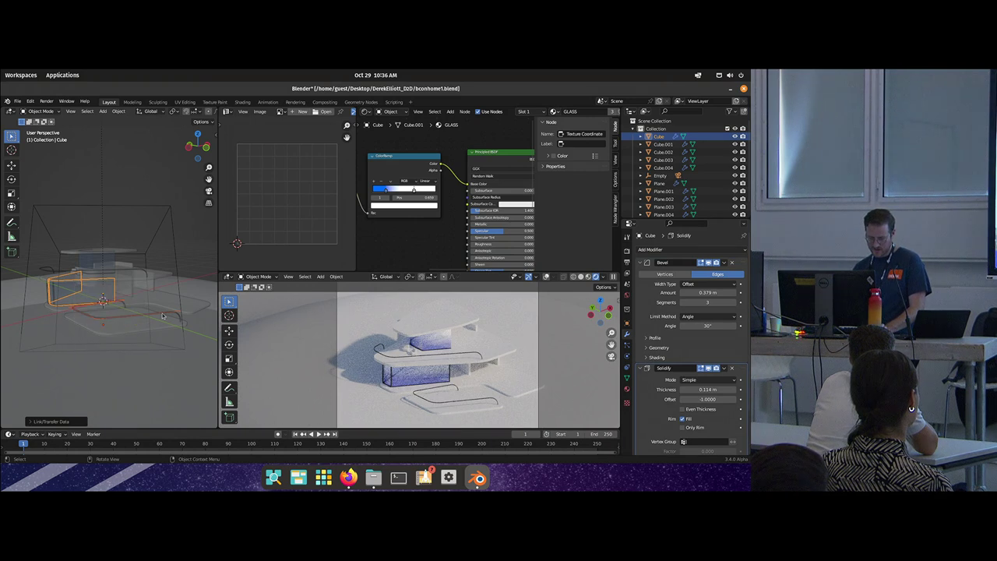
Step: Extrude the separated railing edges about 1.29 m straight down along Z to form a glass panel
{"action": "left_click", "coordinate": [162, 315]}
{"action": "left_click", "coordinate": [162, 316]}
{"action": "key", "text": "Tab"}
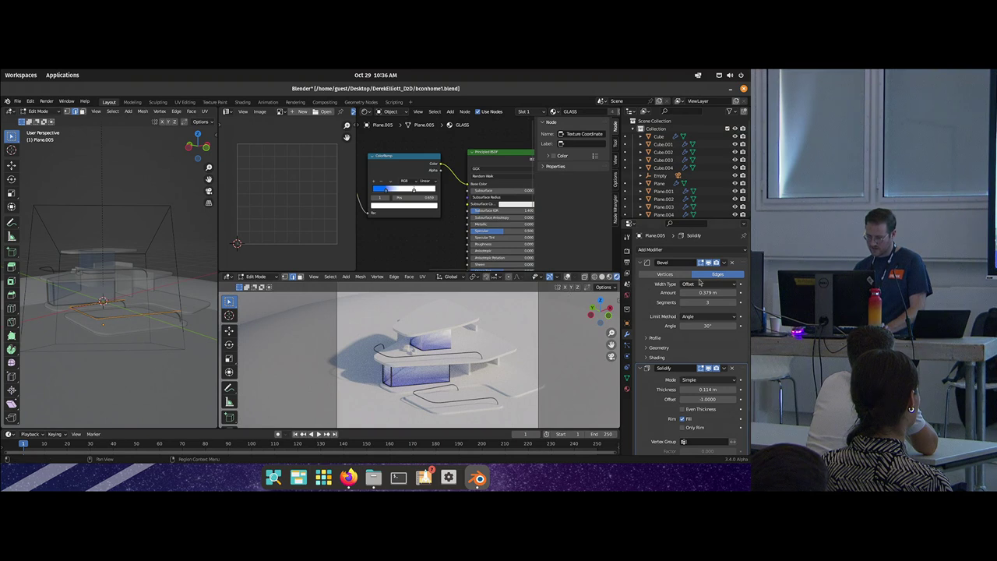
{"action": "key", "text": "g"}
{"action": "key", "text": "z"}
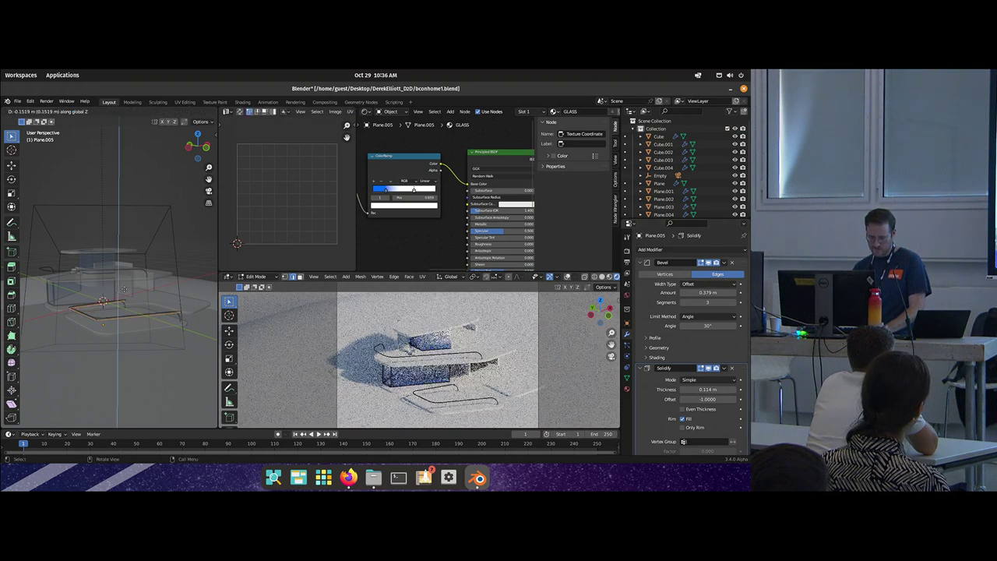
{"action": "left_click", "coordinate": [133, 294]}
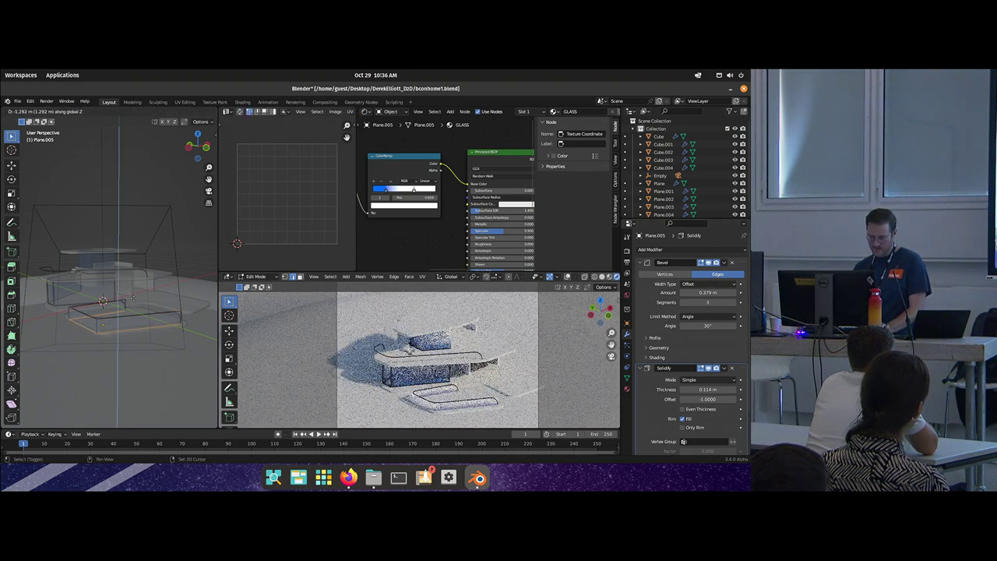
{"action": "key", "text": "alt+z"}
{"action": "mouse_move", "coordinate": [112, 311]}
{"action": "left_mouse_down"}
{"action": "mouse_move", "coordinate": [119, 319]}
{"action": "mouse_move", "coordinate": [82, 319]}
{"action": "mouse_move", "coordinate": [108, 320]}
{"action": "left_mouse_up"}
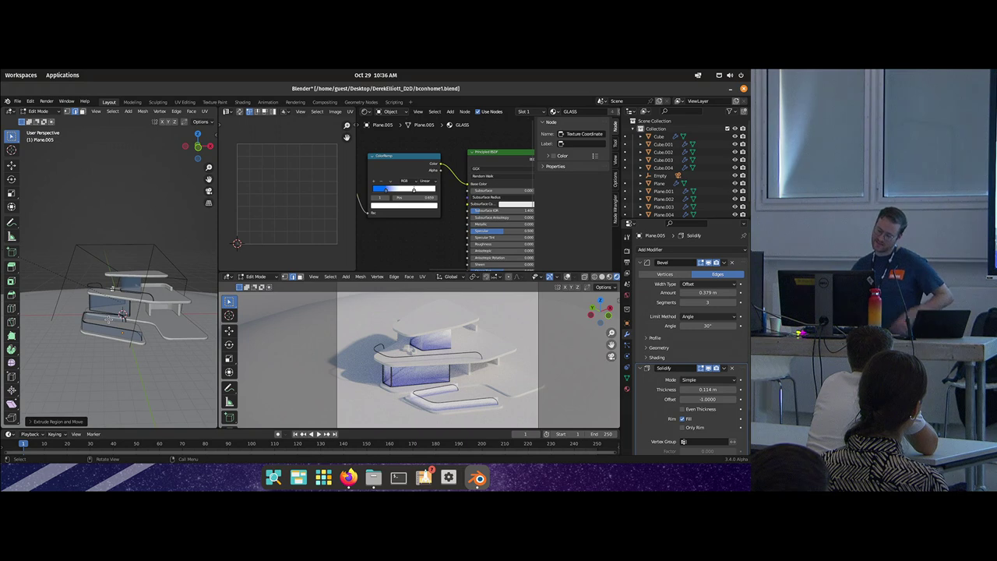
{"action": "left_click", "coordinate": [626, 298]}
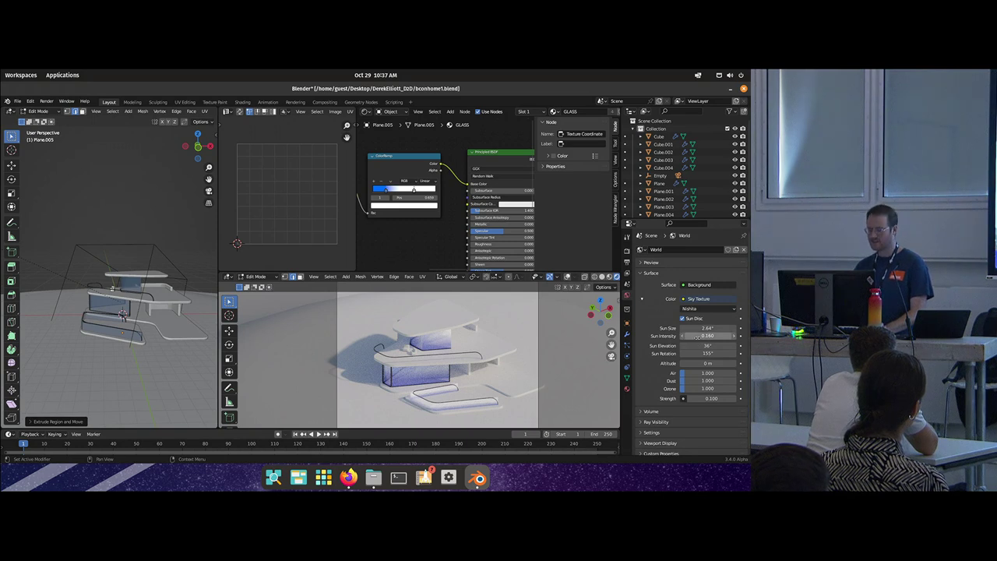
{"action": "left_click_drag", "start_coordinate": [700, 336], "coordinate": [732, 336]}
{"action": "right_click", "coordinate": [701, 337]}
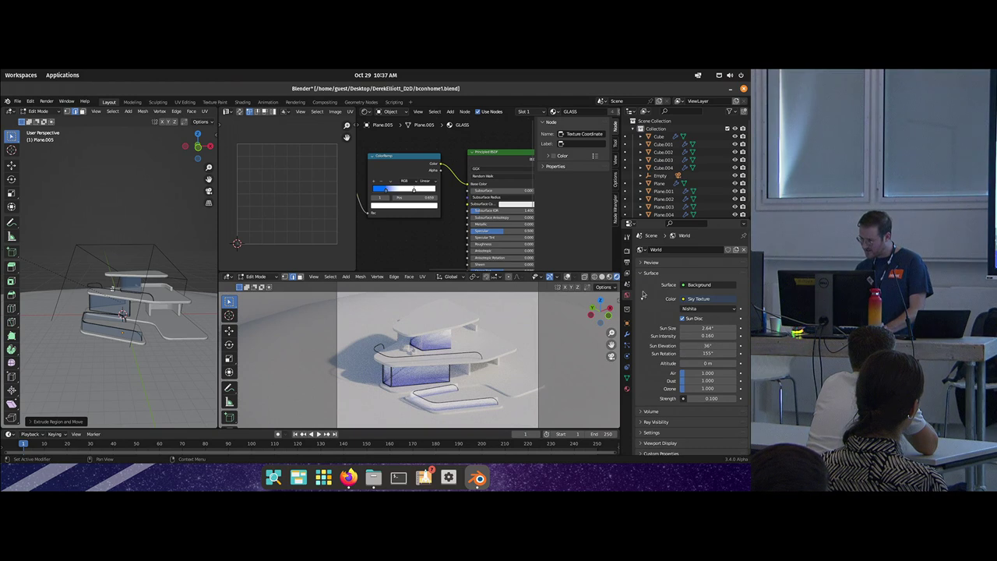
Step: Set the scene's color management look to High Contrast
{"action": "left_click", "coordinate": [627, 251]}
{"action": "scroll", "coordinate": [653, 380], "scroll_direction": "down", "scroll_amount": 5}
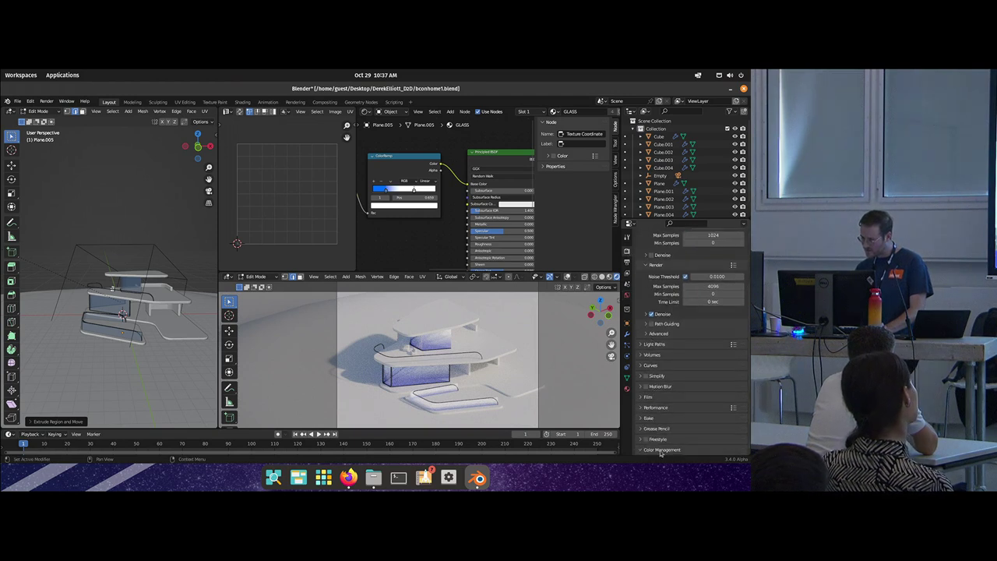
{"action": "left_click", "coordinate": [660, 451]}
{"action": "scroll", "coordinate": [659, 448], "scroll_direction": "down", "scroll_amount": 3}
{"action": "left_click", "coordinate": [708, 411]}
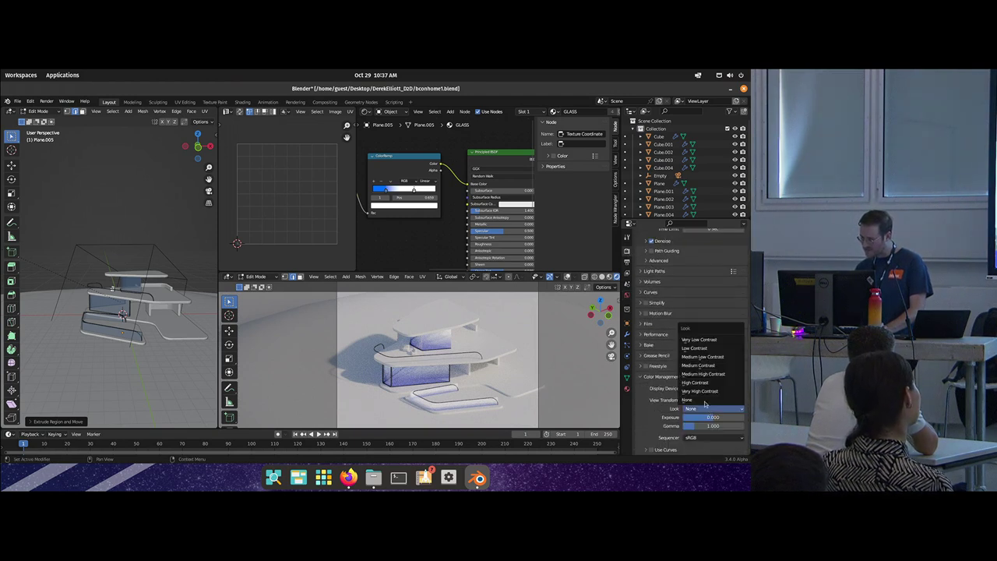
{"action": "left_click", "coordinate": [709, 386]}
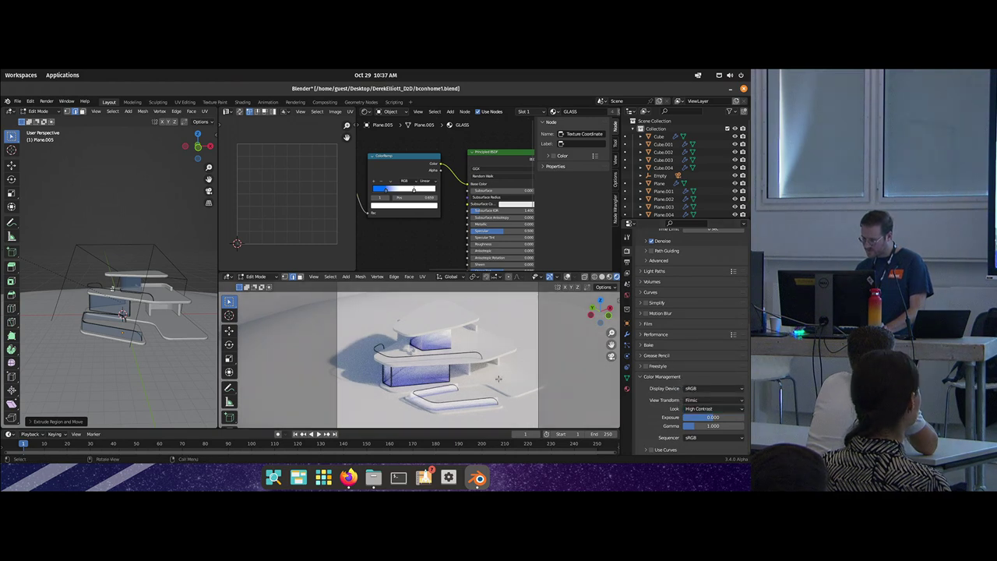
Step: Merge the UV editor area into the shader editor and enlarge the rendered camera viewport
{"action": "scroll", "coordinate": [343, 304], "scroll_direction": "down", "scroll_amount": 1}
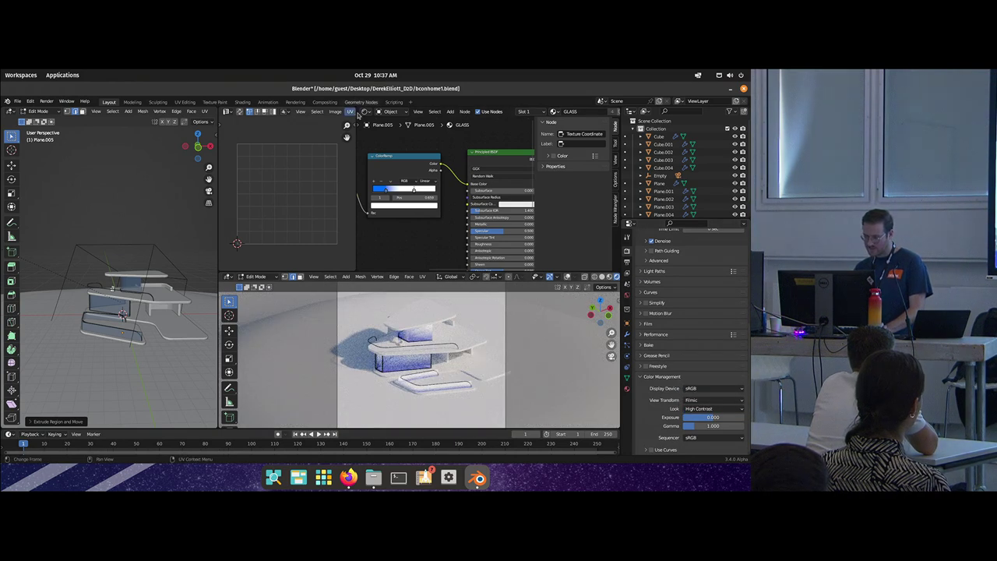
{"action": "left_click_drag", "start_coordinate": [357, 110], "coordinate": [331, 140]}
{"action": "scroll", "coordinate": [396, 327], "scroll_direction": "down", "scroll_amount": 3}
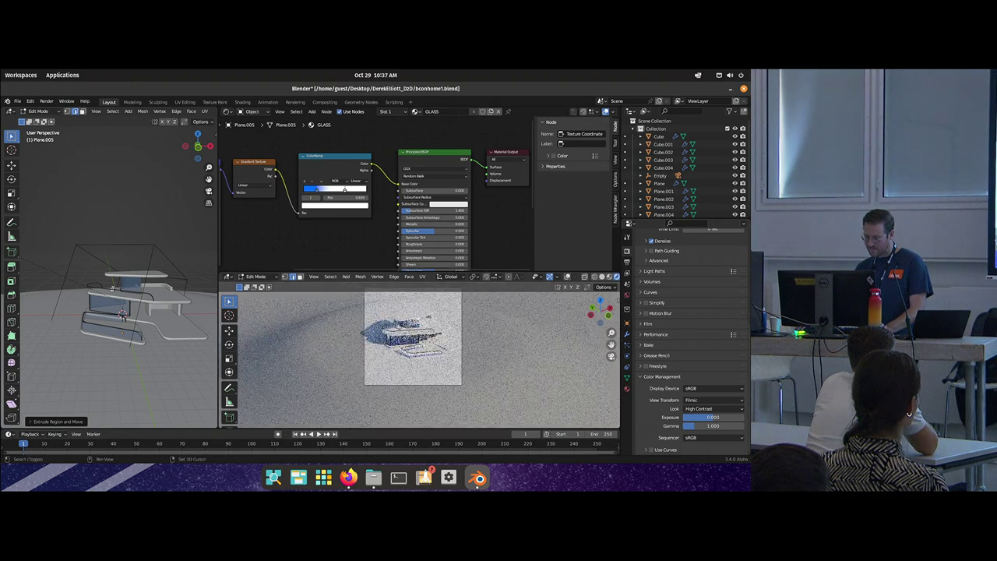
{"action": "scroll", "coordinate": [402, 327], "scroll_direction": "up", "scroll_amount": 2}
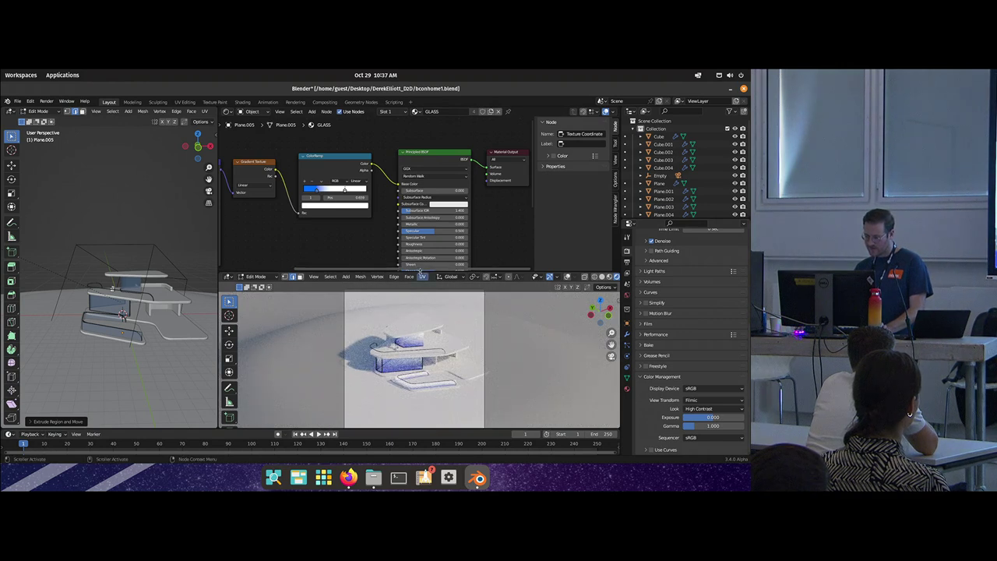
{"action": "left_click_drag", "start_coordinate": [420, 274], "coordinate": [420, 188]}
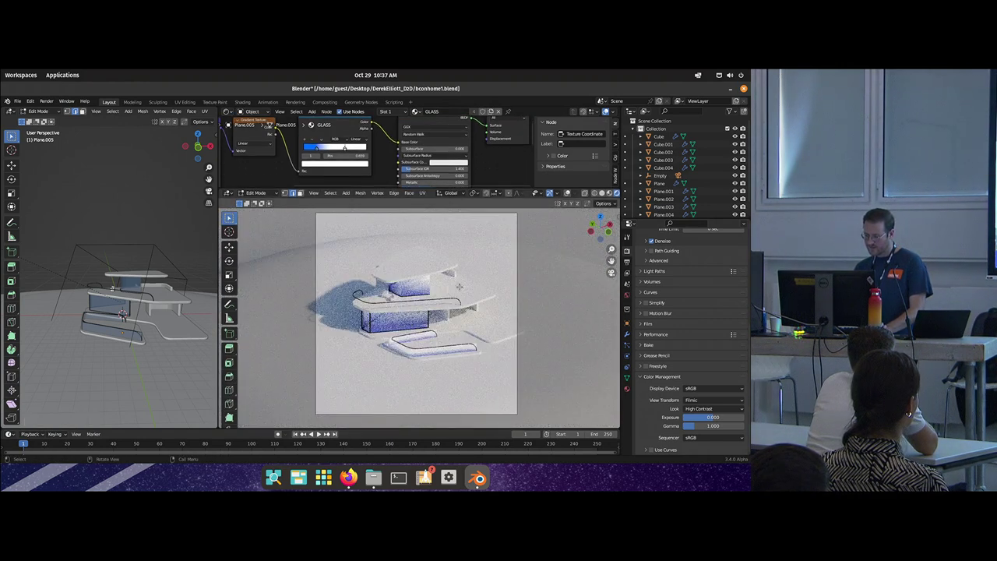
Step: Return to Object Mode, select the house's slabs and adjust the brightness of their base material's base color
{"action": "key", "text": "Tab"}
{"action": "left_click_drag", "start_coordinate": [413, 143], "coordinate": [387, 181]}
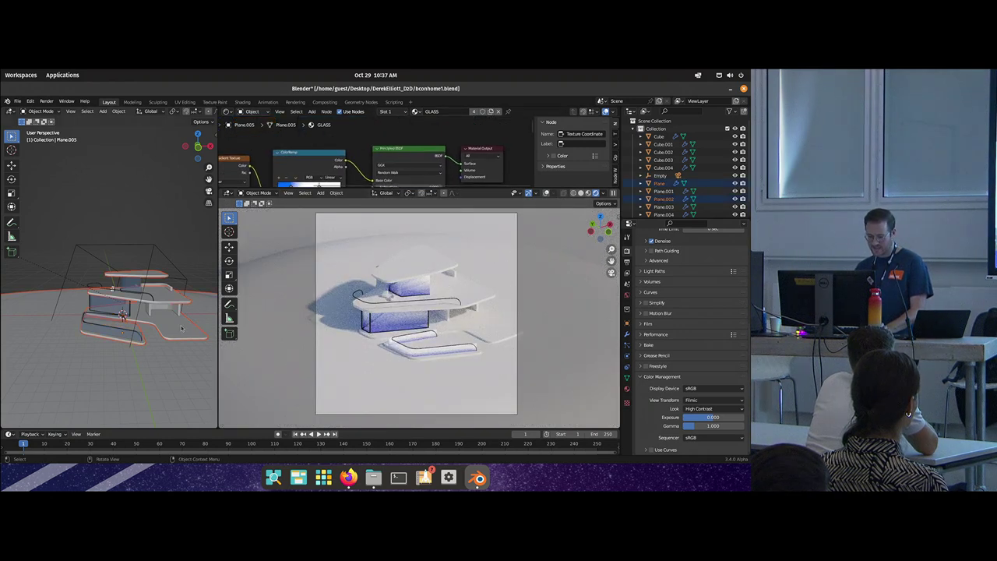
{"action": "left_click", "coordinate": [182, 327]}
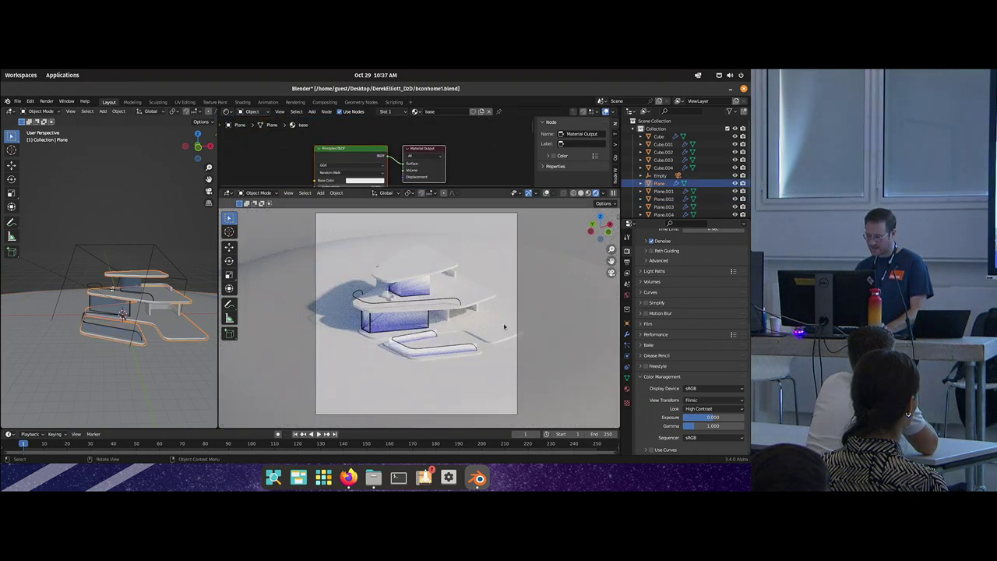
{"action": "left_click", "coordinate": [364, 174]}
{"action": "left_click_drag", "start_coordinate": [382, 254], "coordinate": [360, 254]}
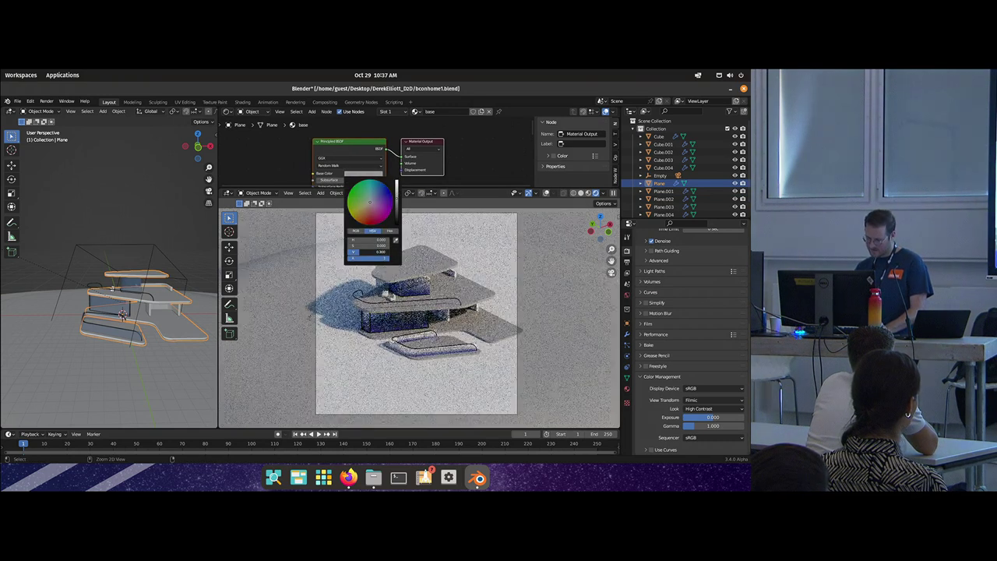
Step: Create a new material for the ground plane and darken its base color to a mid grey
{"action": "left_click", "coordinate": [350, 268]}
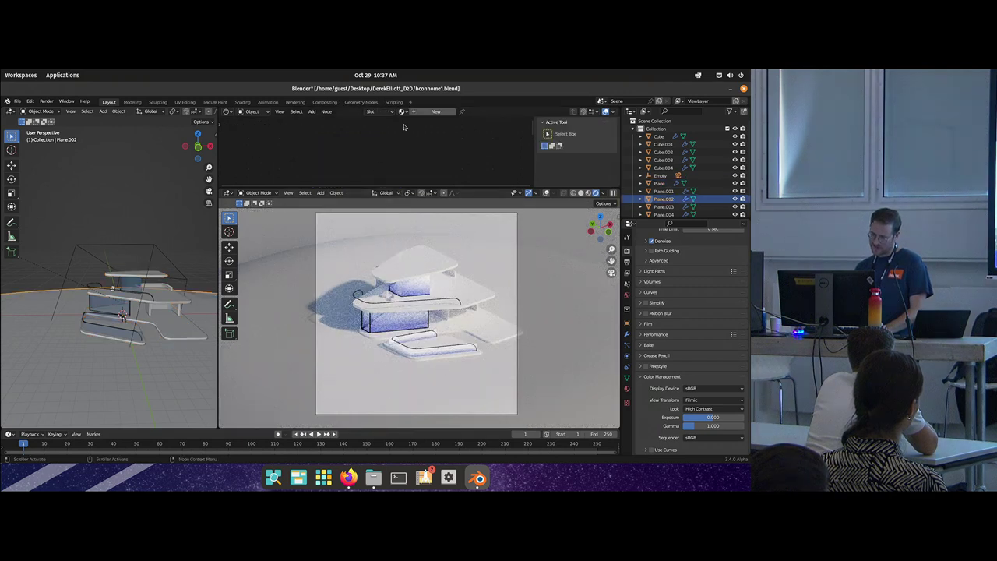
{"action": "left_click", "coordinate": [427, 112]}
{"action": "left_click", "coordinate": [373, 174]}
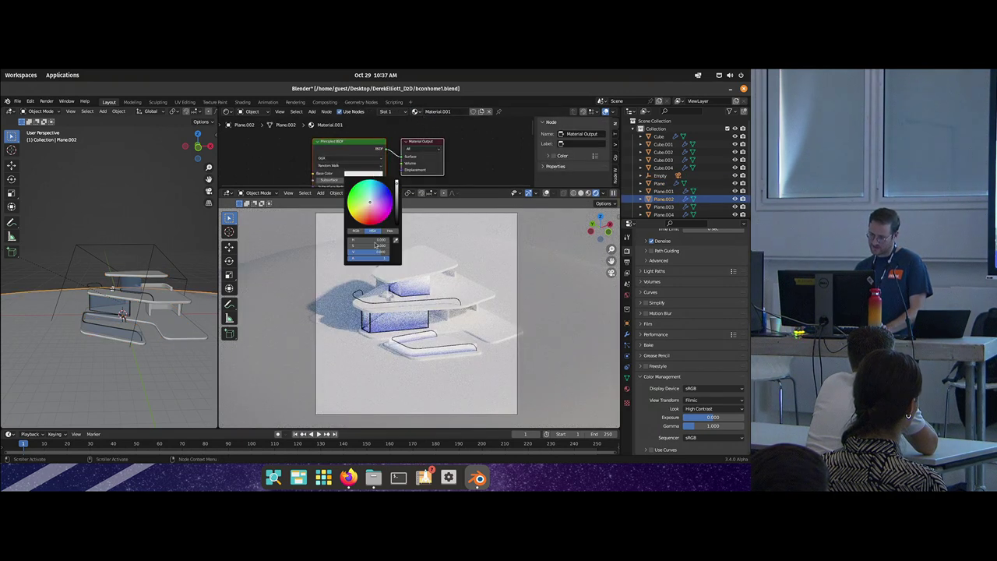
{"action": "left_click_drag", "start_coordinate": [379, 251], "coordinate": [326, 277]}
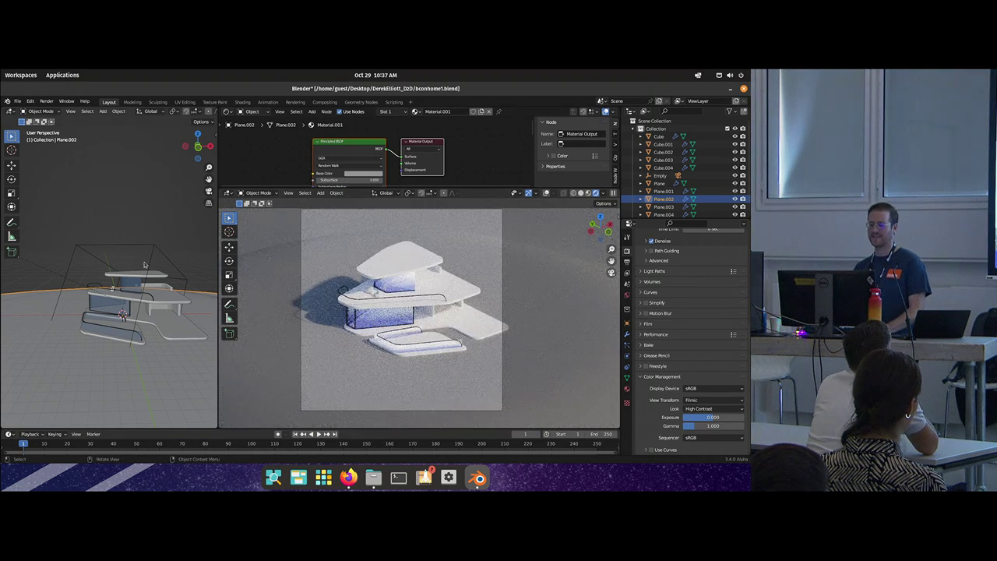
Step: In camera view, move the camera's empty along X to shift the house within the frame
{"action": "left_click", "coordinate": [144, 265]}
{"action": "key", "text": "KP_0"}
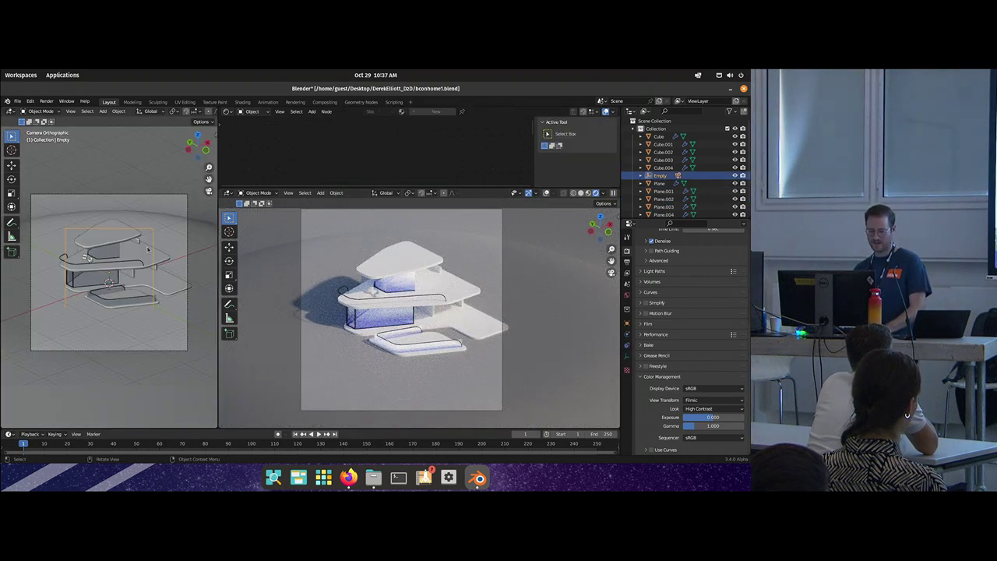
{"action": "key", "text": "g"}
{"action": "key", "text": "x"}
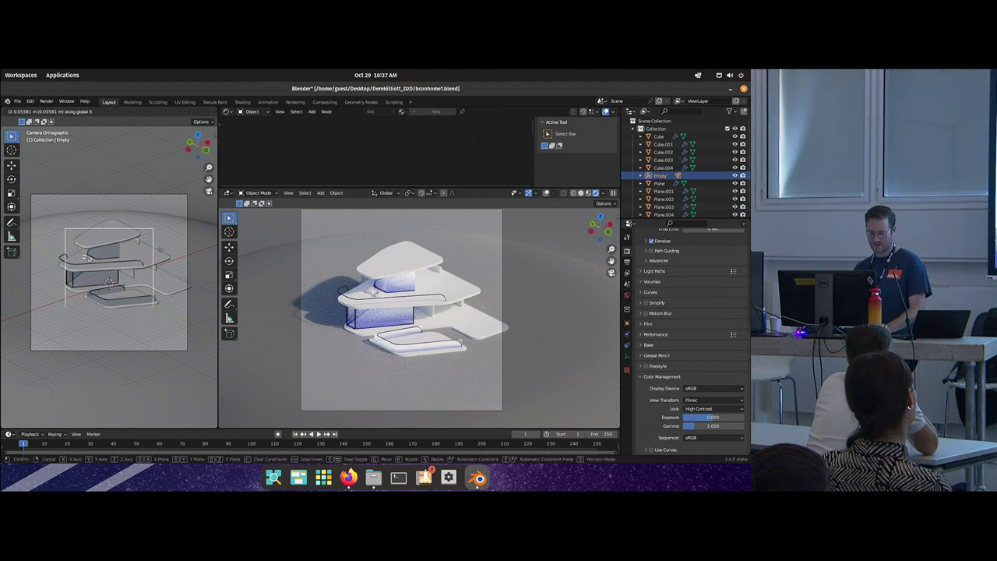
{"action": "left_click", "coordinate": [47, 233]}
{"action": "key", "text": "r"}
{"action": "key", "text": "z"}
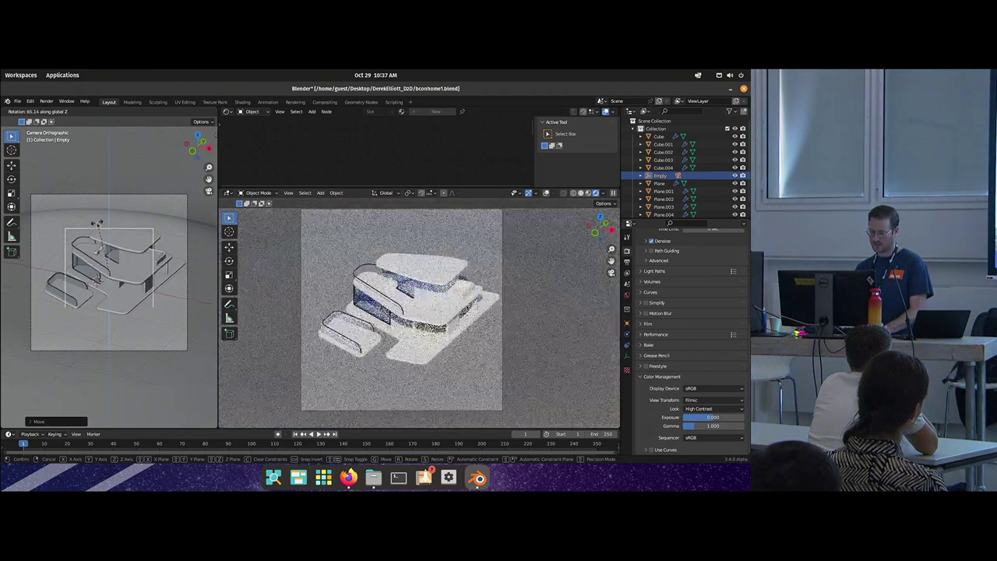
{"action": "left_click", "coordinate": [516, 337]}
Step: Set the world sky texture's sun rotation to 37.9°
{"action": "left_click", "coordinate": [628, 295]}
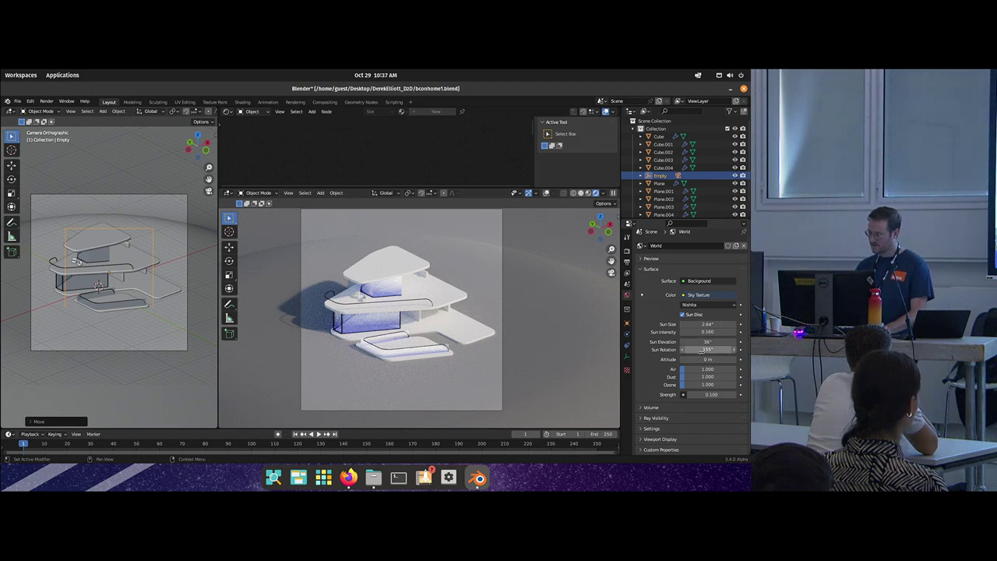
{"action": "left_click_drag", "start_coordinate": [738, 356], "coordinate": [677, 356]}
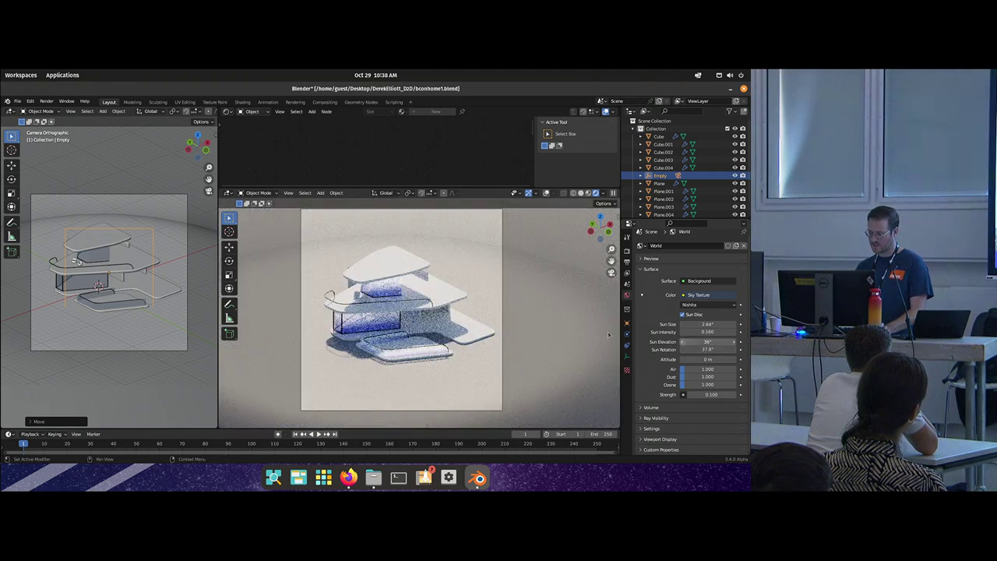
Step: Select the ground plane and set the Specular of its material's Principled BSDF to 0
{"action": "left_click", "coordinate": [577, 330]}
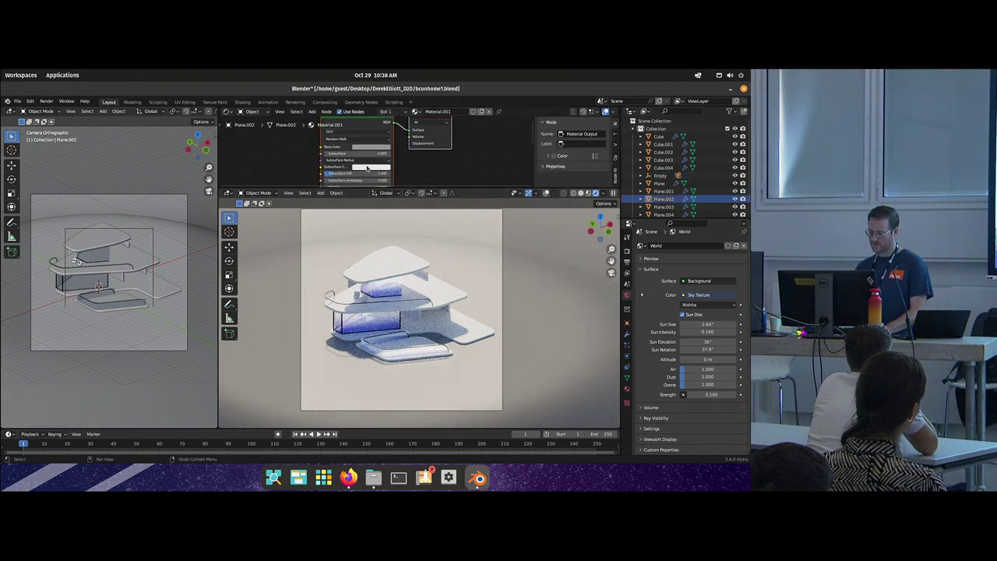
{"action": "scroll", "coordinate": [367, 168], "scroll_direction": "down", "scroll_amount": 3}
{"action": "left_click_drag", "start_coordinate": [363, 175], "coordinate": [328, 176]}
{"action": "scroll", "coordinate": [343, 168], "scroll_direction": "down", "scroll_amount": 1}
{"action": "scroll", "coordinate": [346, 161], "scroll_direction": "down", "scroll_amount": 5}
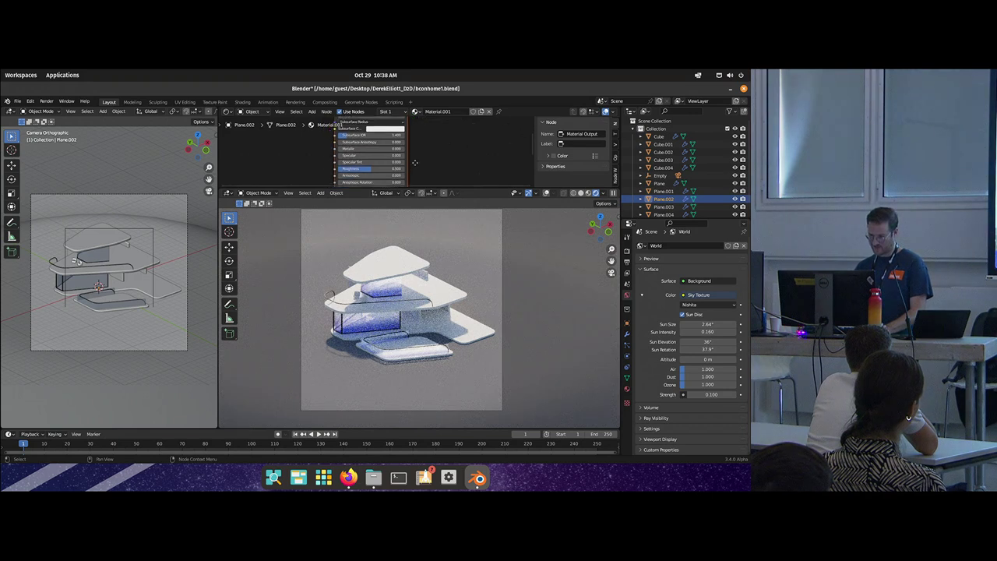
{"action": "scroll", "coordinate": [373, 156], "scroll_direction": "down", "scroll_amount": 3}
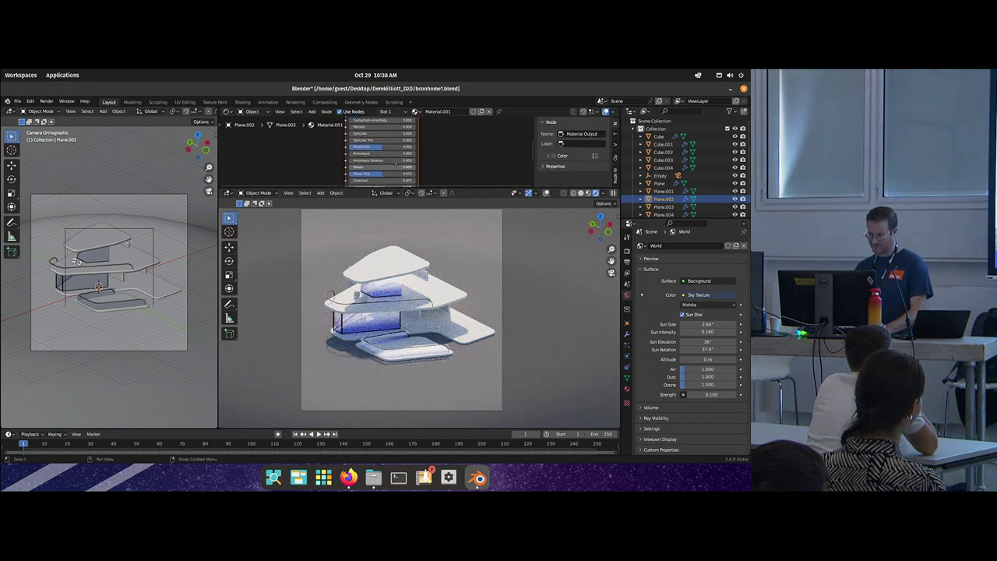
Step: Set the ground plane material's Roughness to 1
{"action": "scroll", "coordinate": [413, 170], "scroll_direction": "up", "scroll_amount": 5}
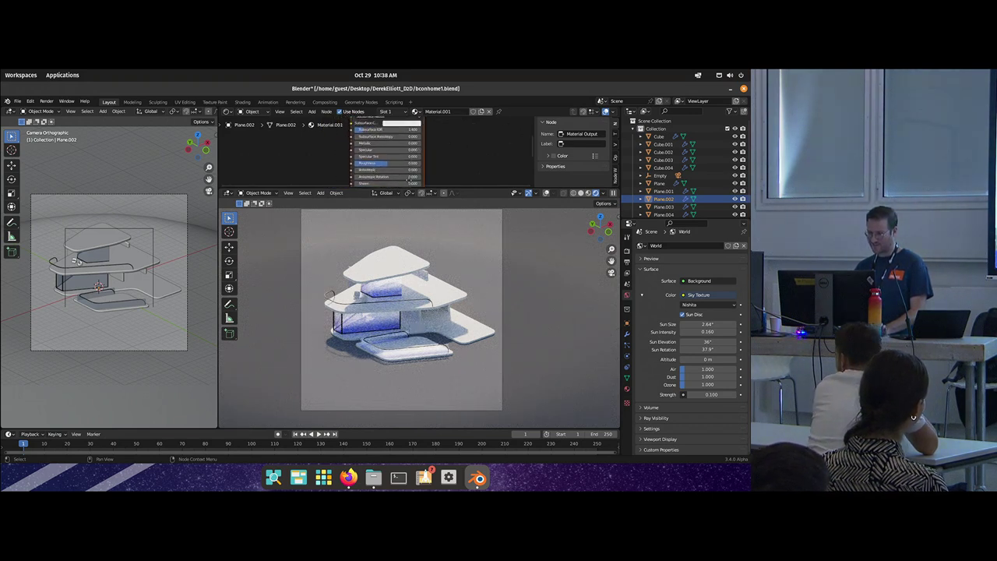
{"action": "scroll", "coordinate": [414, 161], "scroll_direction": "up", "scroll_amount": 4}
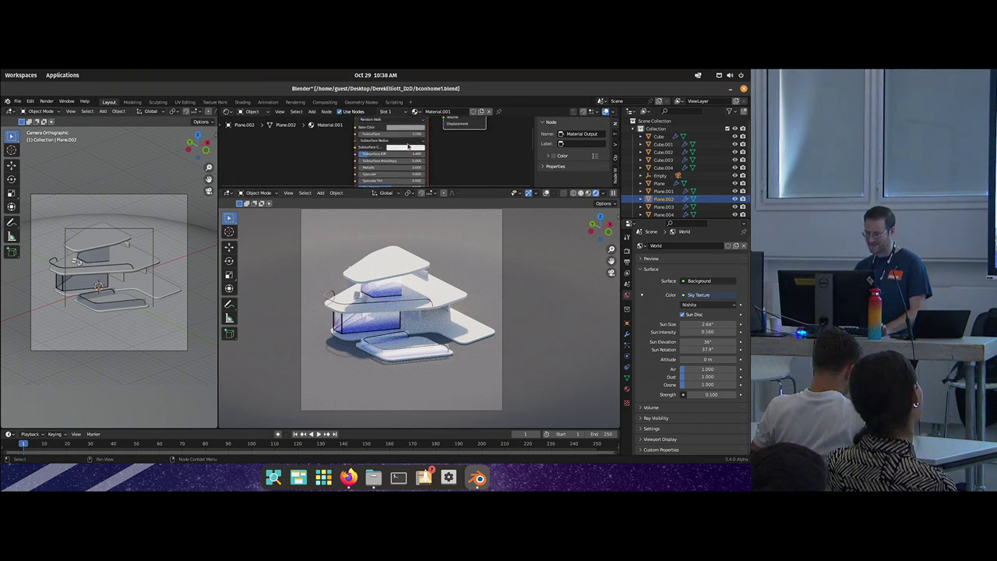
{"action": "scroll", "coordinate": [411, 149], "scroll_direction": "up", "scroll_amount": 2}
{"action": "left_click", "coordinate": [407, 138]}
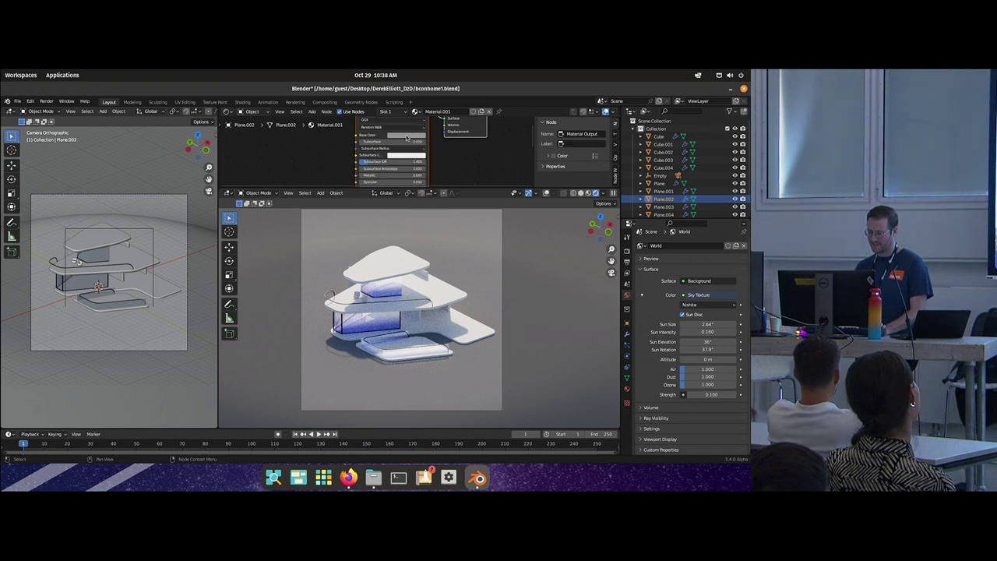
{"action": "scroll", "coordinate": [403, 160], "scroll_direction": "down", "scroll_amount": 4}
{"action": "left_click_drag", "start_coordinate": [405, 159], "coordinate": [438, 159]}
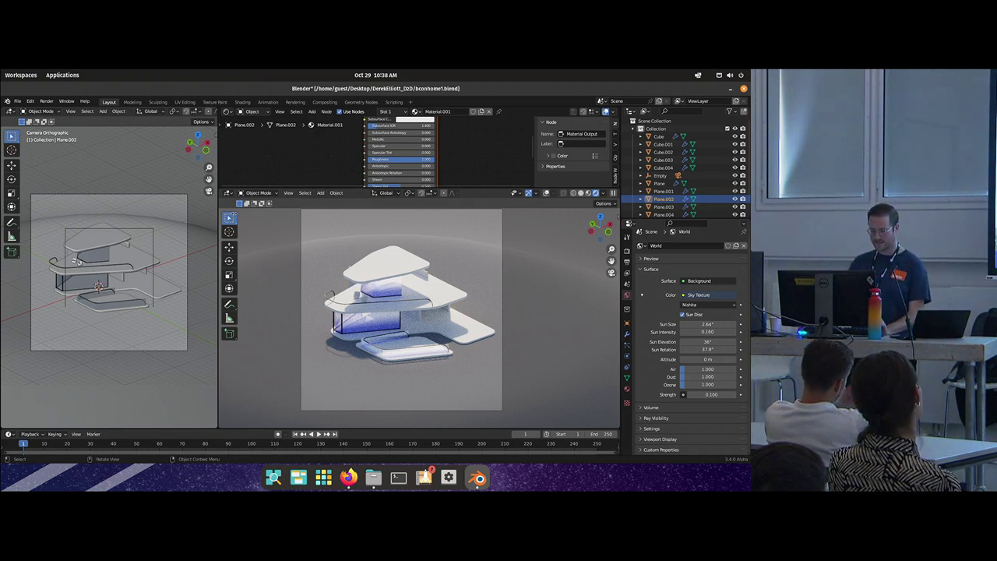
Step: Edit the black window frame mesh and fill a vertical edge closing the open end of the upper-floor window
{"action": "left_click", "coordinate": [102, 263]}
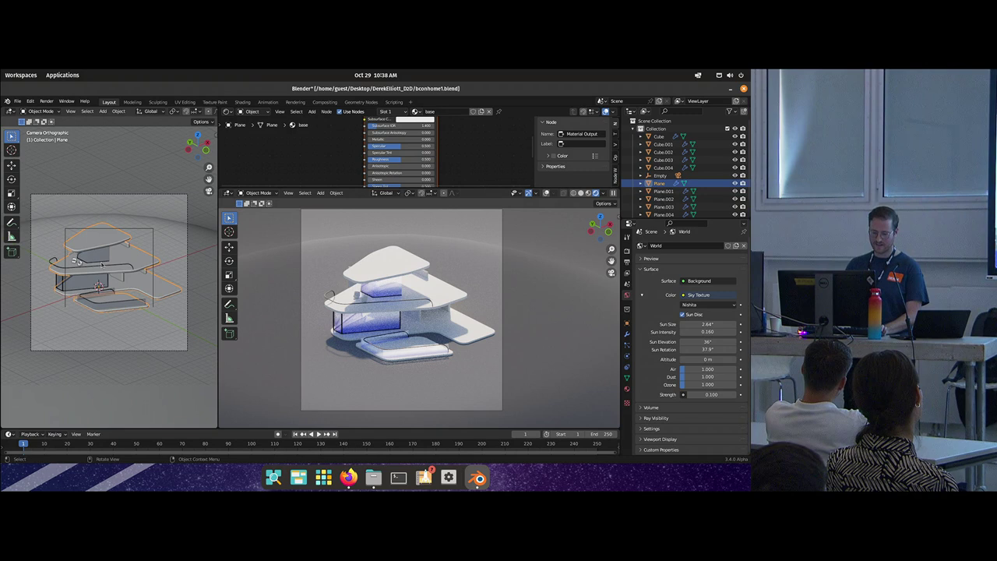
{"action": "scroll", "coordinate": [102, 263], "scroll_direction": "up", "scroll_amount": 5}
{"action": "left_click", "coordinate": [103, 260]}
{"action": "key", "text": "Tab"}
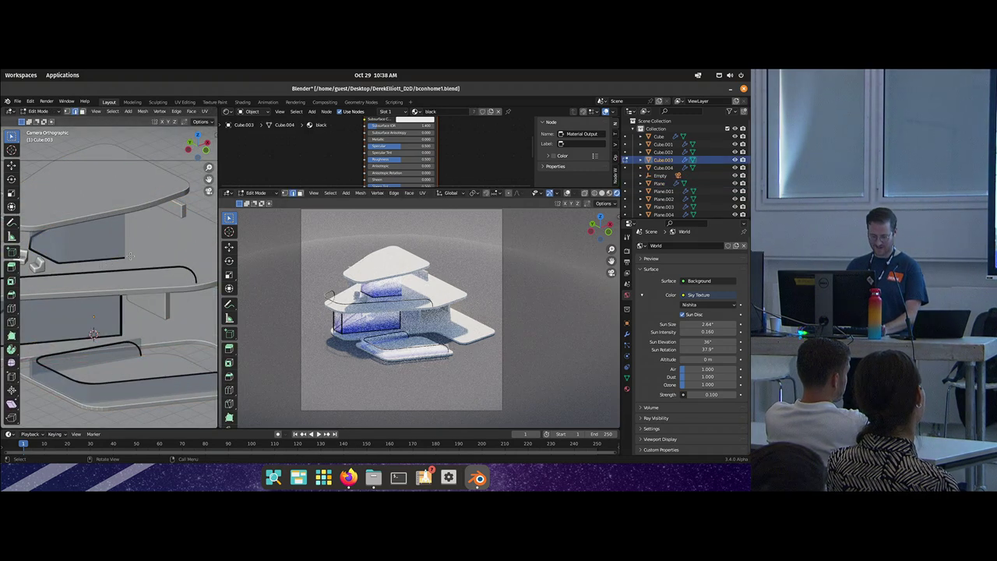
{"action": "key", "text": "alt+z"}
{"action": "key", "text": "alt+z"}
{"action": "key", "text": "alt+z"}
{"action": "left_click", "coordinate": [127, 208], "text": "shift"}
{"action": "key", "text": "f"}
{"action": "key", "text": "Tab"}
{"action": "key", "text": "alt+z"}
Step: Add an area light and move it in front view to just beneath the middle slab, inside the ground-floor walled area
{"action": "left_click_drag", "start_coordinate": [95, 226], "coordinate": [140, 233]}
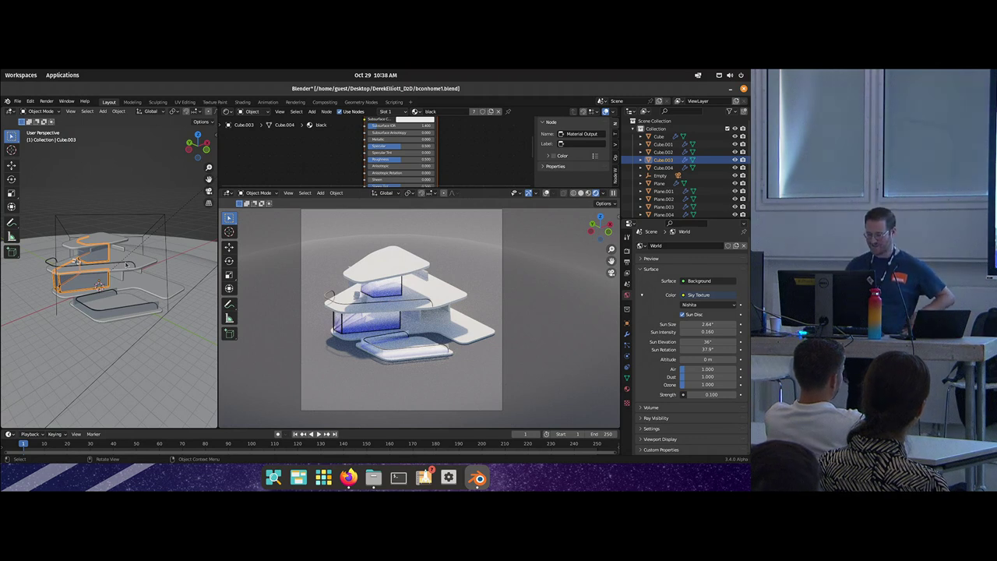
{"action": "left_click_drag", "start_coordinate": [123, 293], "coordinate": [107, 282]}
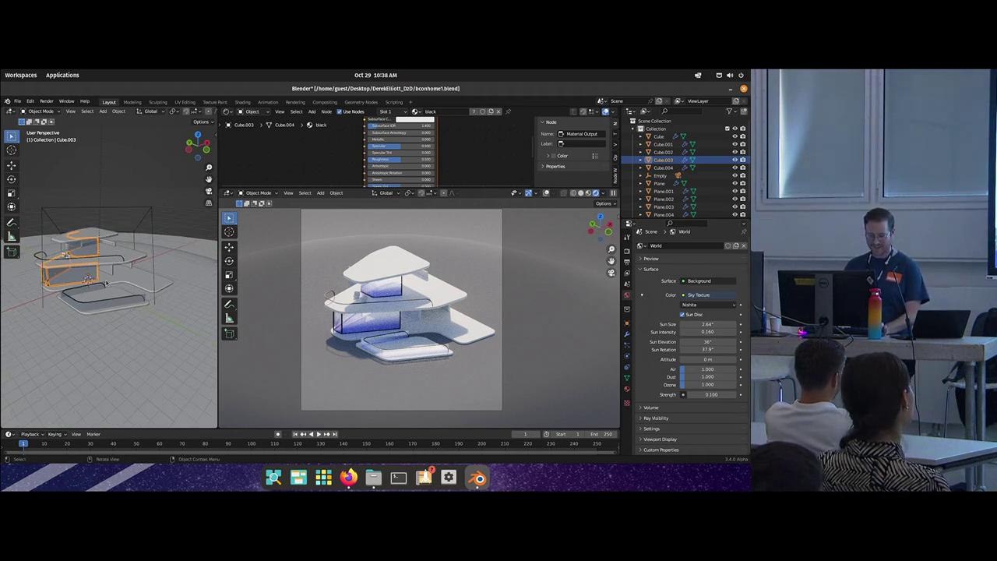
{"action": "scroll", "coordinate": [106, 281], "scroll_direction": "up", "scroll_amount": 2}
{"action": "key", "text": "shift+a"}
{"action": "mouse_move", "coordinate": [107, 381]}
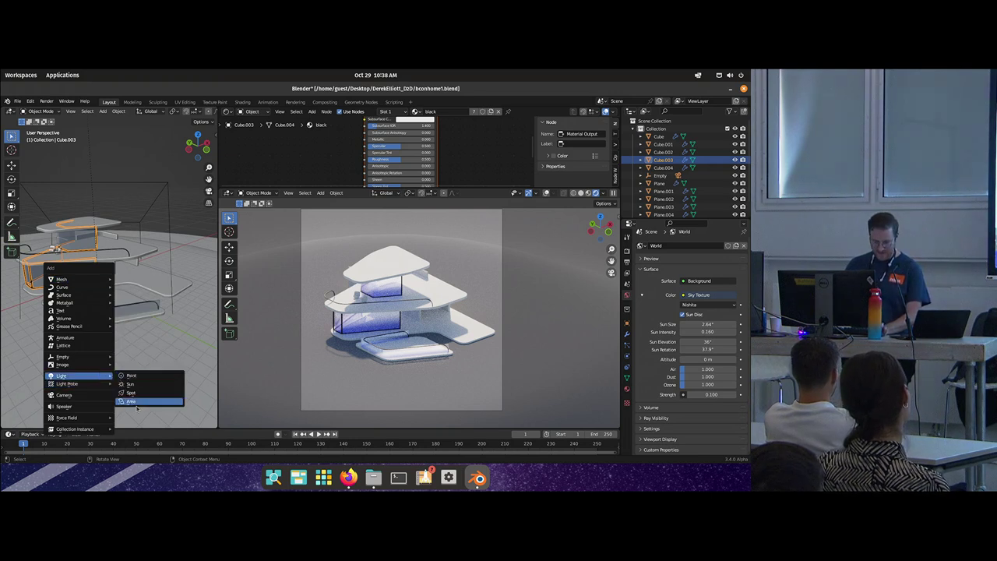
{"action": "left_click", "coordinate": [134, 402]}
{"action": "key", "text": "KP_1"}
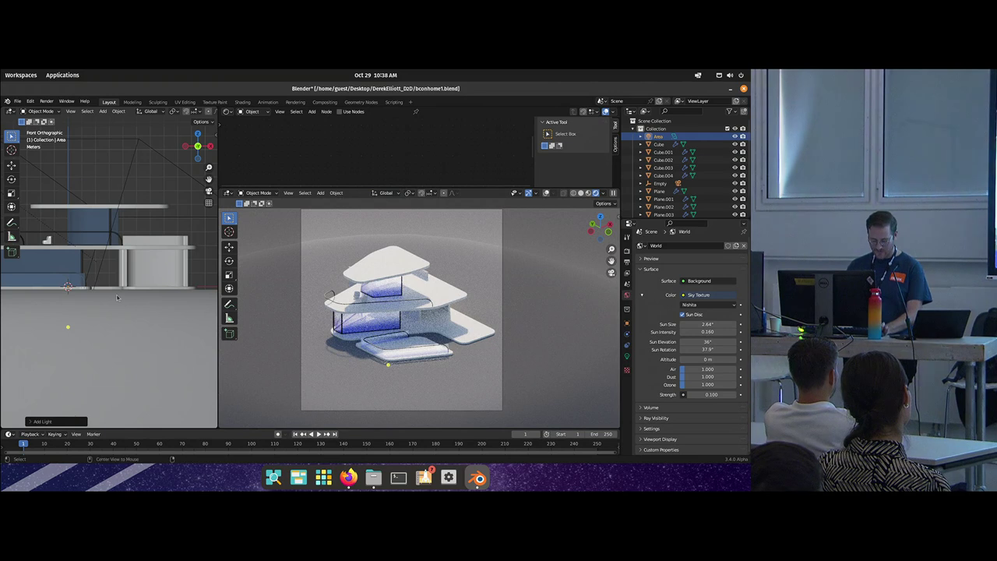
{"action": "key", "text": "alt+z"}
{"action": "key", "text": "g"}
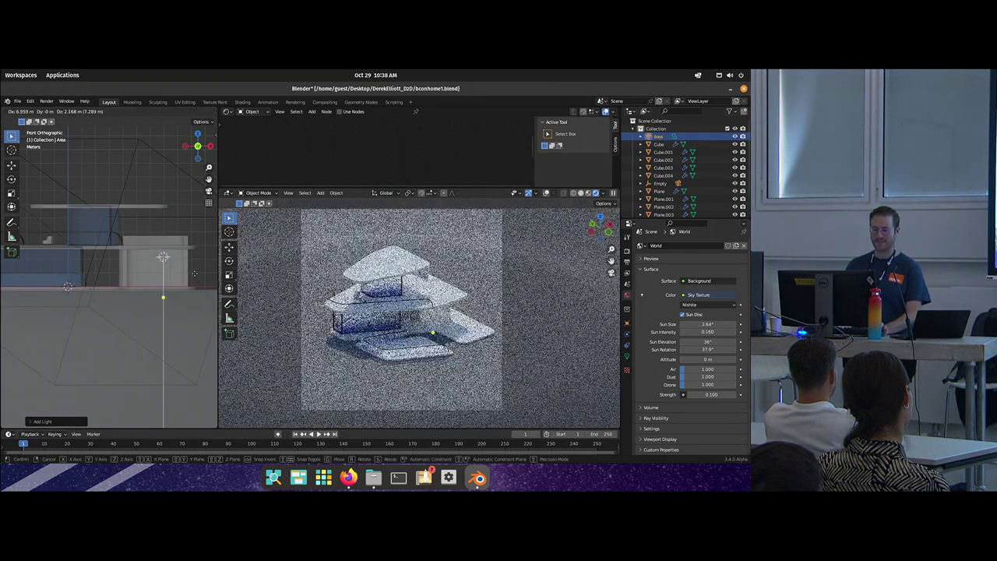
{"action": "left_click", "coordinate": [154, 251]}
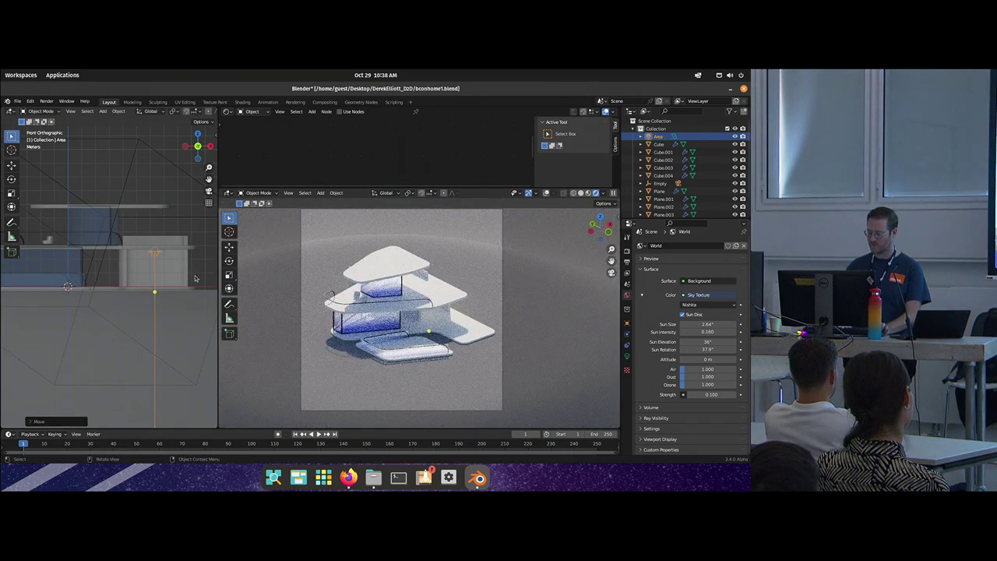
Step: Scale the area light up to about 3.45 m and move it along Y beneath the slab
{"action": "key", "text": "KP_7"}
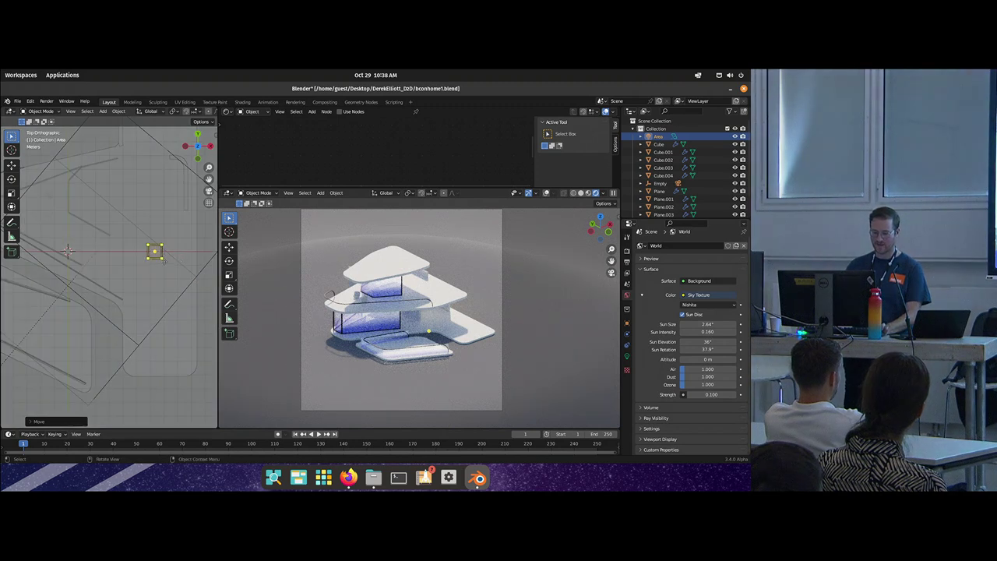
{"action": "left_click_drag", "start_coordinate": [164, 255], "coordinate": [186, 280]}
{"action": "left_click", "coordinate": [162, 271]}
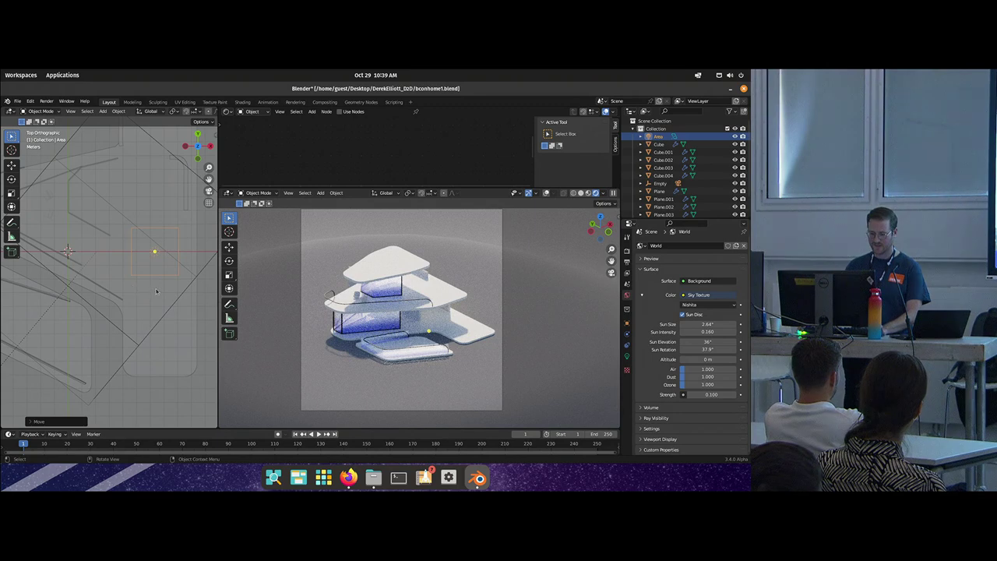
{"action": "key", "text": "g"}
{"action": "key", "text": "y"}
{"action": "left_click", "coordinate": [157, 263]}
Step: Set the area light's power to 95 W
{"action": "scroll", "coordinate": [151, 273], "scroll_direction": "down", "scroll_amount": 3}
{"action": "left_click_drag", "start_coordinate": [150, 263], "coordinate": [137, 228]}
{"action": "key", "text": "g"}
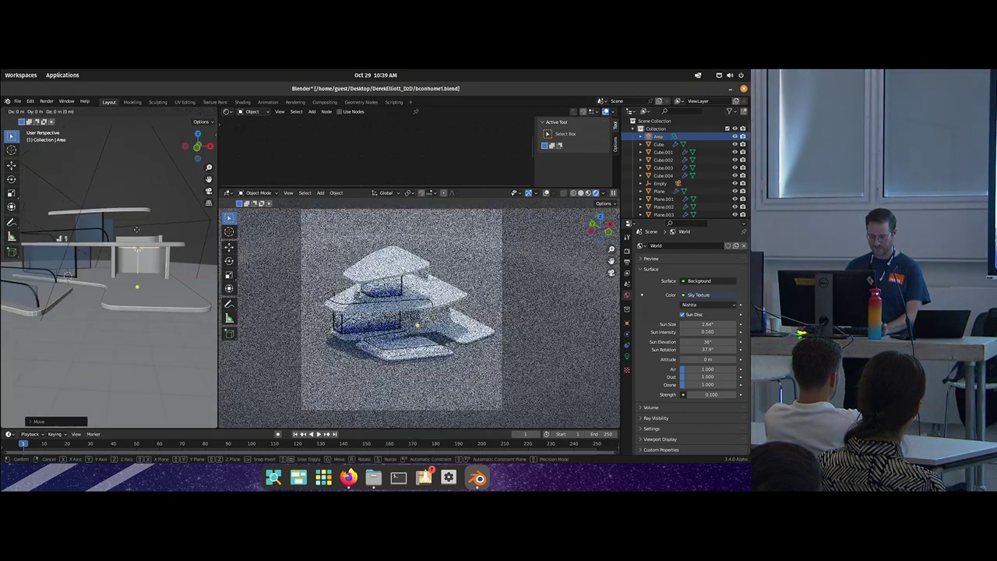
{"action": "left_click", "coordinate": [137, 229]}
{"action": "left_click", "coordinate": [627, 356]}
{"action": "left_click_drag", "start_coordinate": [707, 303], "coordinate": [757, 303]}
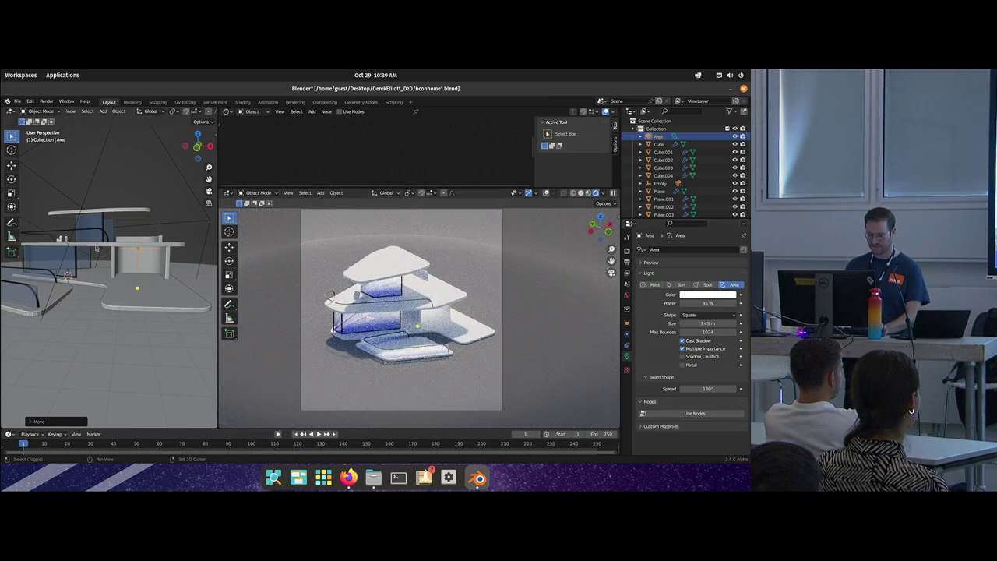
Step: Extend the white ground-floor wall by moving its vertical end edge along Y, then return to Object Mode
{"action": "left_click", "coordinate": [143, 278]}
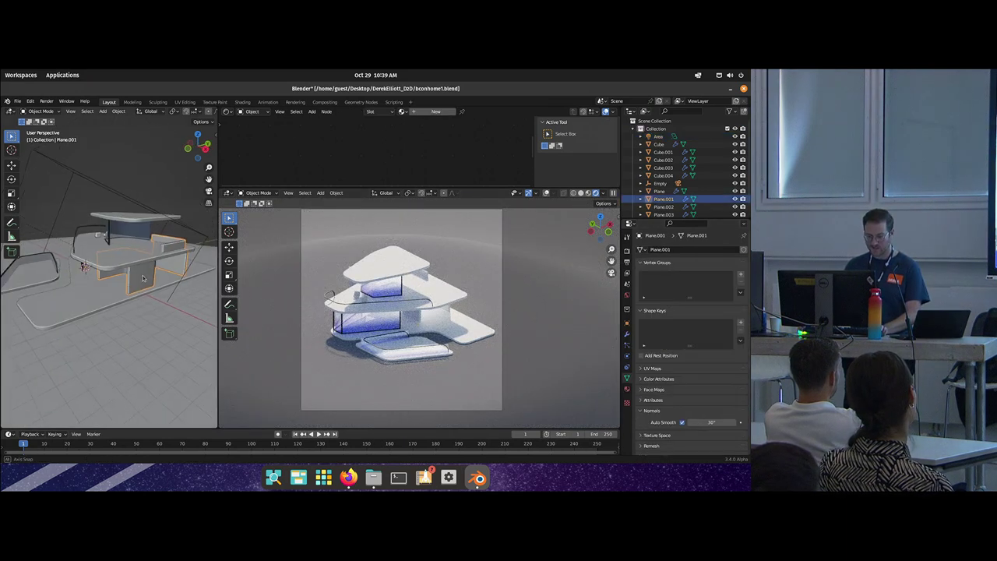
{"action": "key", "text": "Tab"}
{"action": "key", "text": "2"}
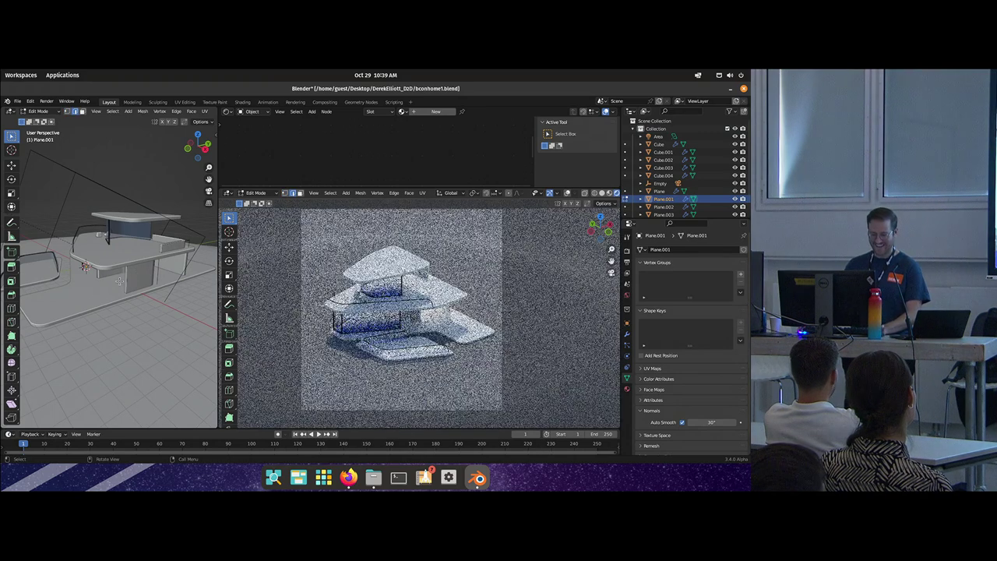
{"action": "left_click", "coordinate": [126, 280]}
{"action": "left_click_drag", "start_coordinate": [126, 280], "coordinate": [122, 287]}
{"action": "key", "text": "g"}
{"action": "key", "text": "y"}
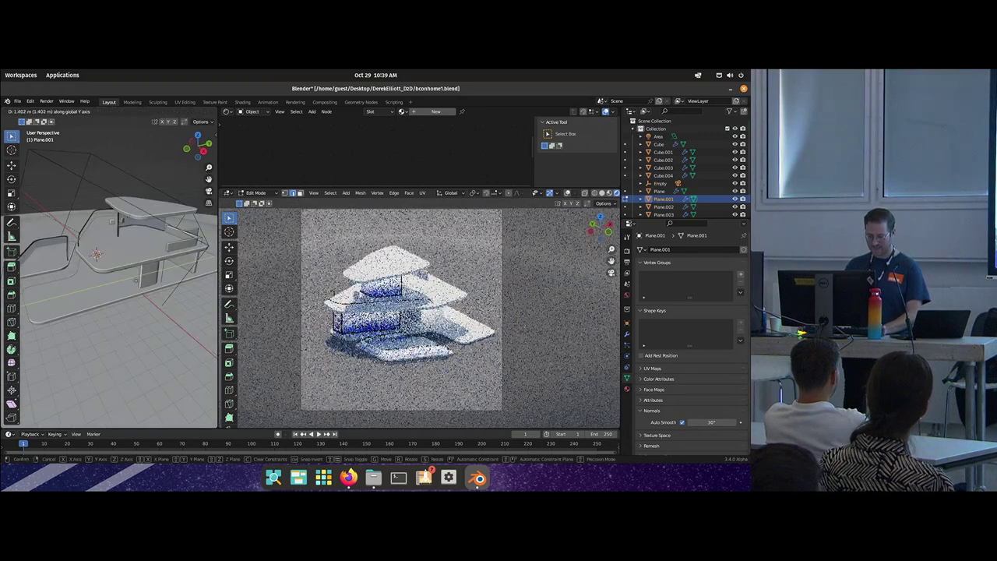
{"action": "left_click", "coordinate": [106, 293]}
{"action": "key", "text": "Tab"}
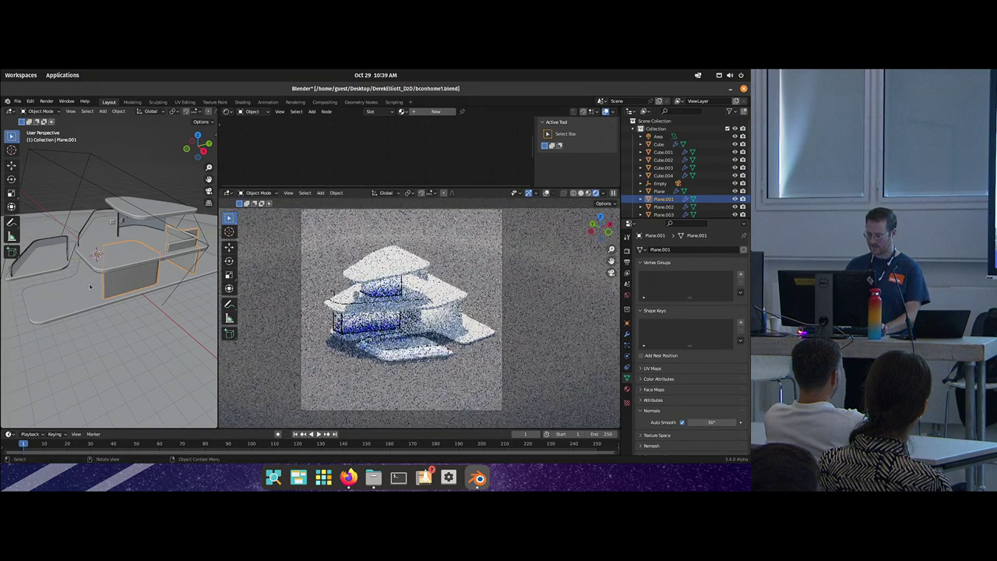
Step: Select the area light and give it a warm orange color with hue 0.078 and saturation 0.525
{"action": "left_click_drag", "start_coordinate": [48, 288], "coordinate": [163, 271]}
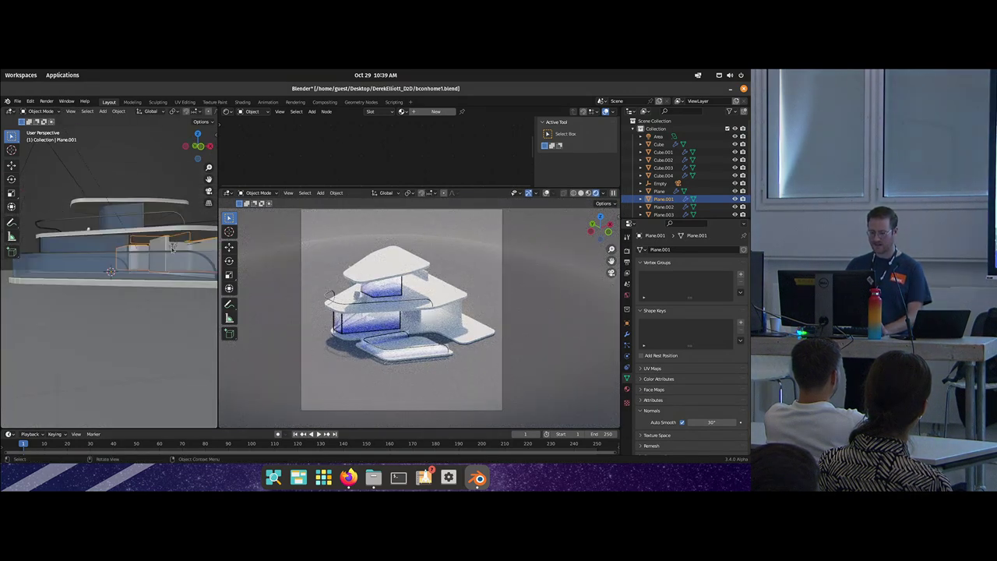
{"action": "left_click", "coordinate": [175, 245]}
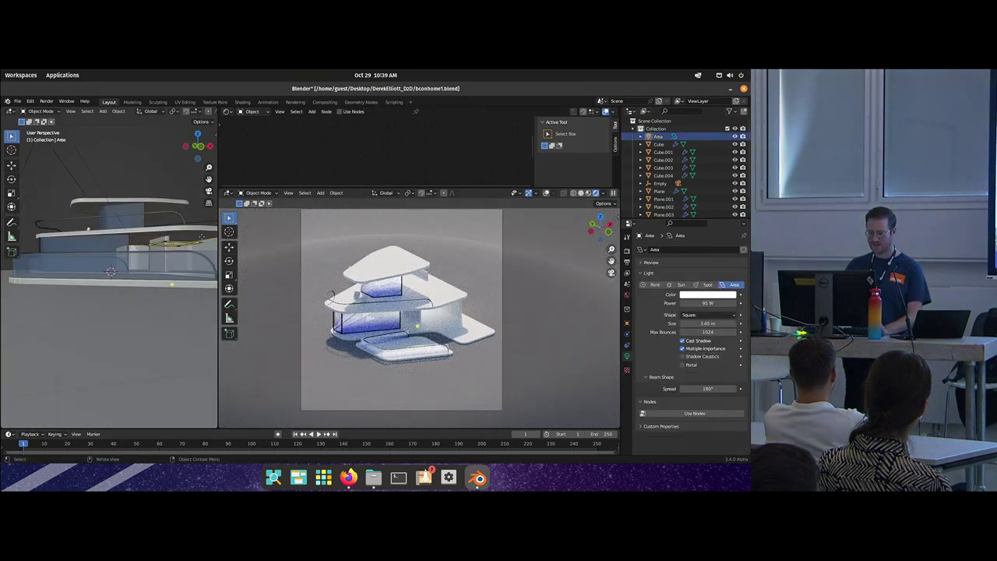
{"action": "left_click", "coordinate": [687, 295]}
{"action": "left_click", "coordinate": [694, 225]}
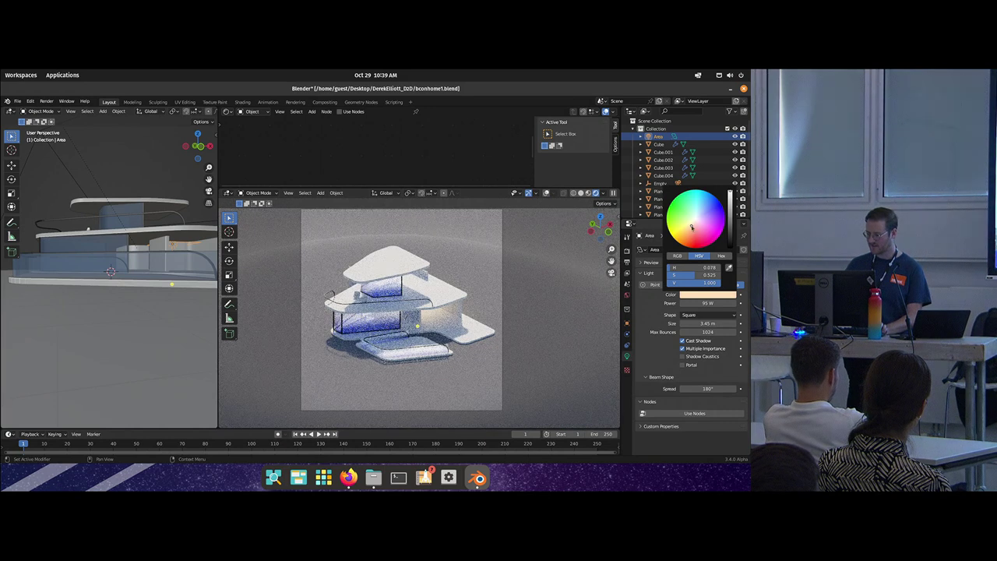
Step: Set the world sky texture's sun elevation to 1.29° for a dusk scene
{"action": "left_click", "coordinate": [628, 296]}
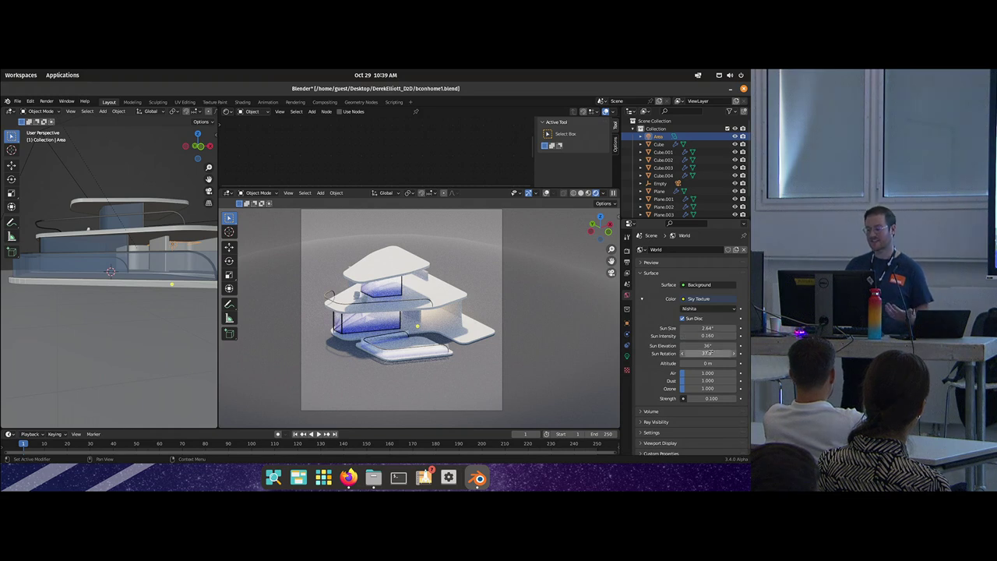
{"action": "left_click_drag", "start_coordinate": [708, 353], "coordinate": [594, 353]}
{"action": "right_click", "coordinate": [707, 353]}
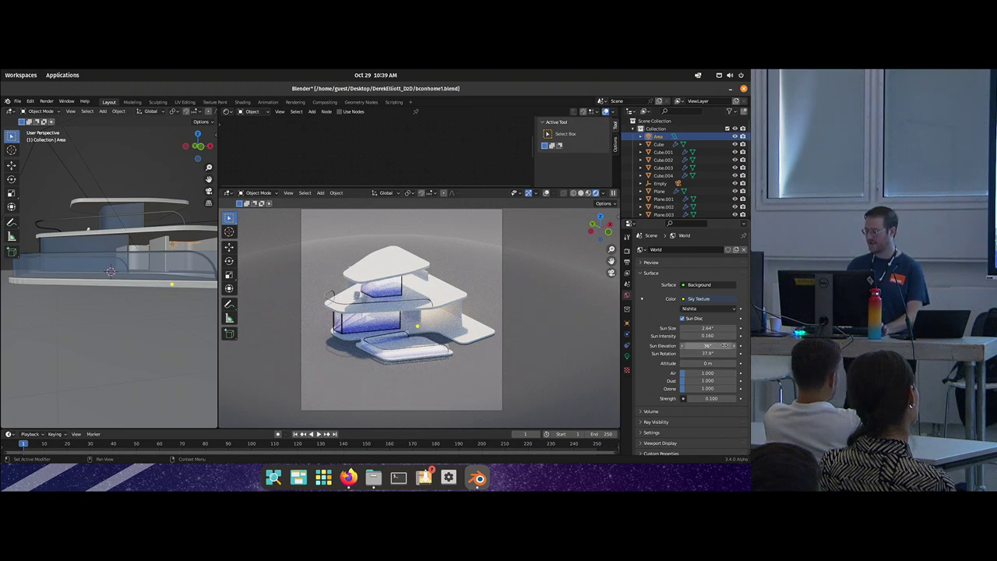
{"action": "left_click_drag", "start_coordinate": [724, 345], "coordinate": [682, 345]}
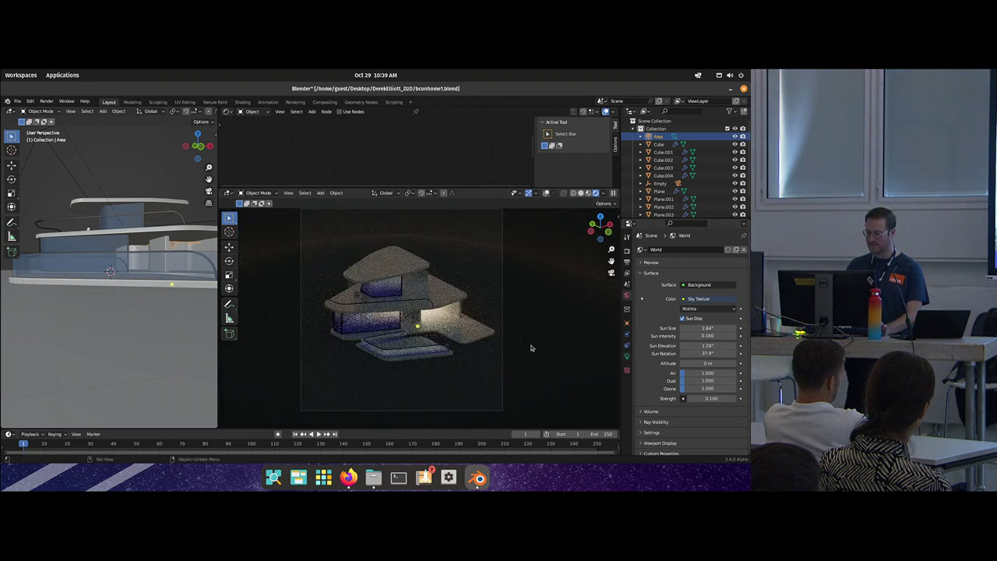
Step: Select the ground-floor glass and try a brightness value of 20 for the white stop of its GLASS material's color ramp
{"action": "left_click", "coordinate": [372, 319]}
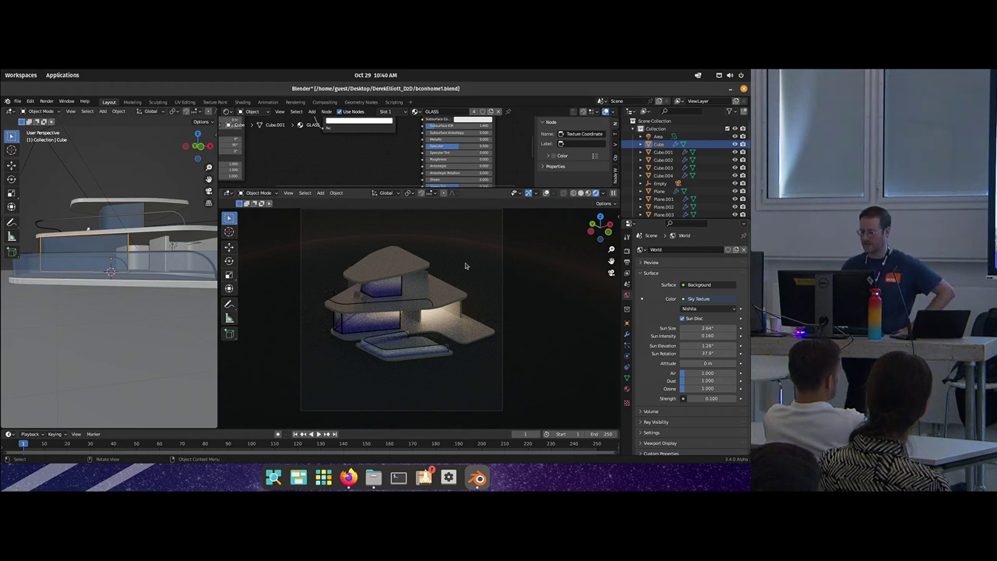
{"action": "mouse_move", "coordinate": [379, 149]}
{"action": "left_mouse_down"}
{"action": "mouse_move", "coordinate": [379, 169]}
{"action": "mouse_move", "coordinate": [376, 155]}
{"action": "left_mouse_up"}
{"action": "left_click", "coordinate": [370, 141]}
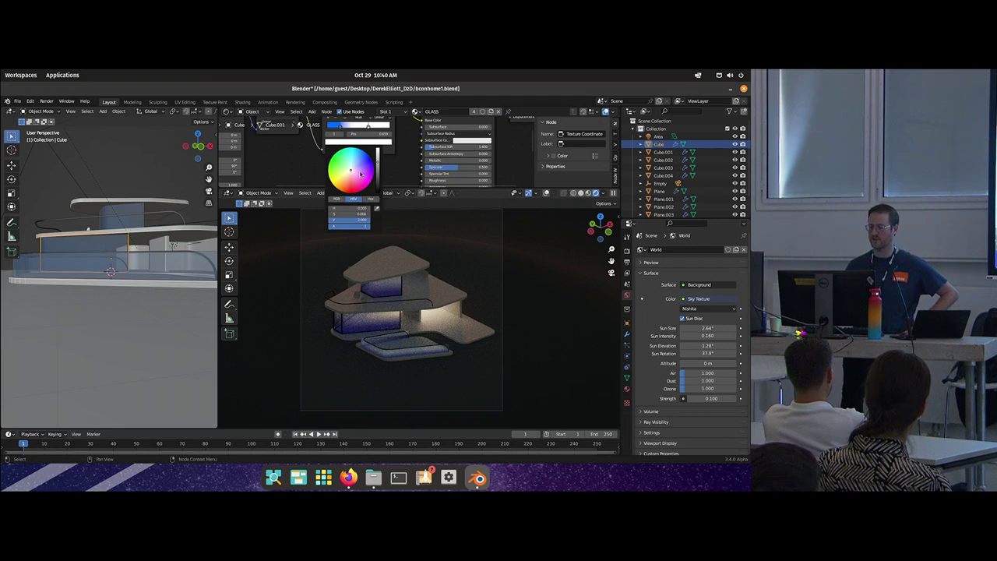
{"action": "left_click", "coordinate": [359, 220]}
{"action": "type", "text": "20"}
{"action": "key", "text": "Return"}
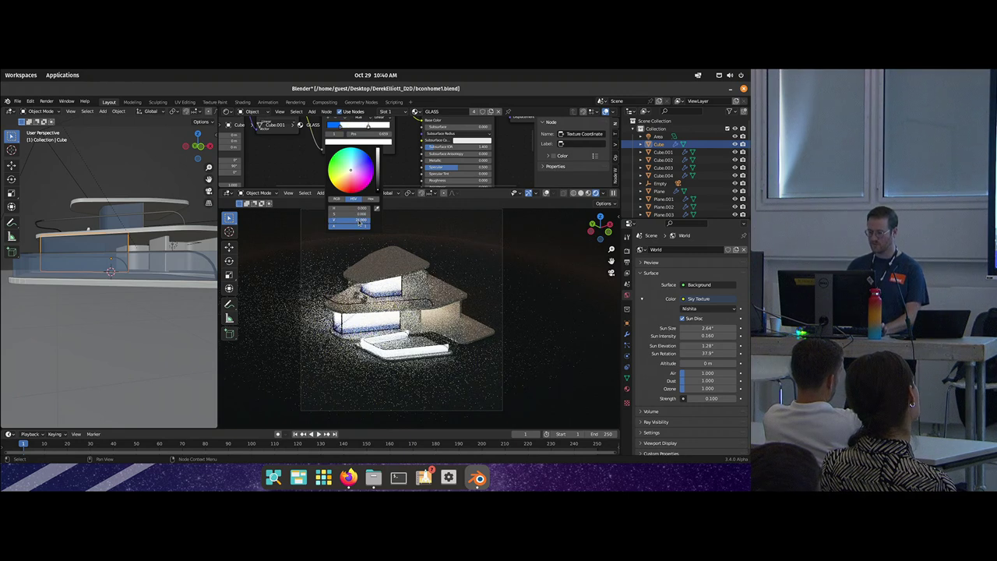
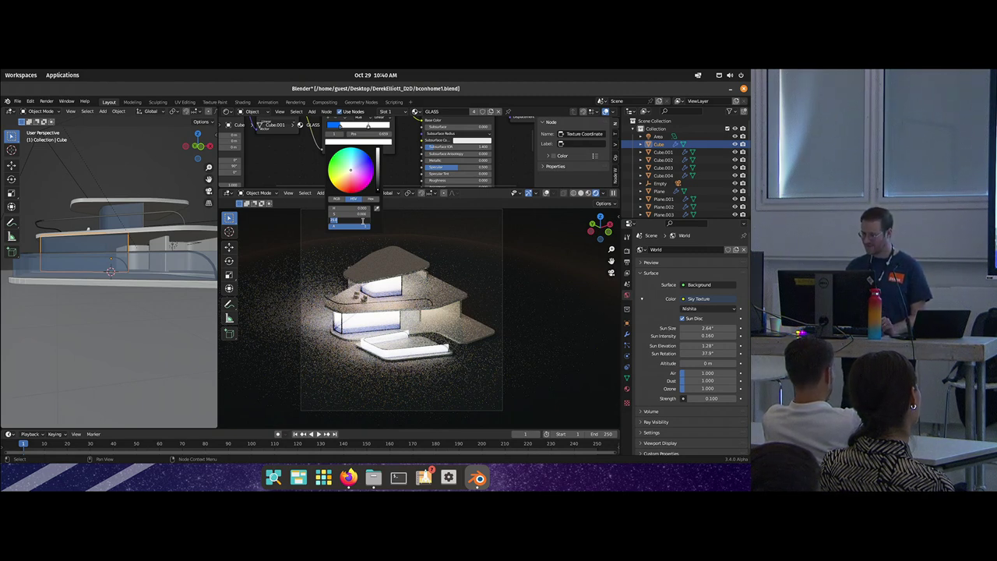
{"action": "key", "text": "Return"}
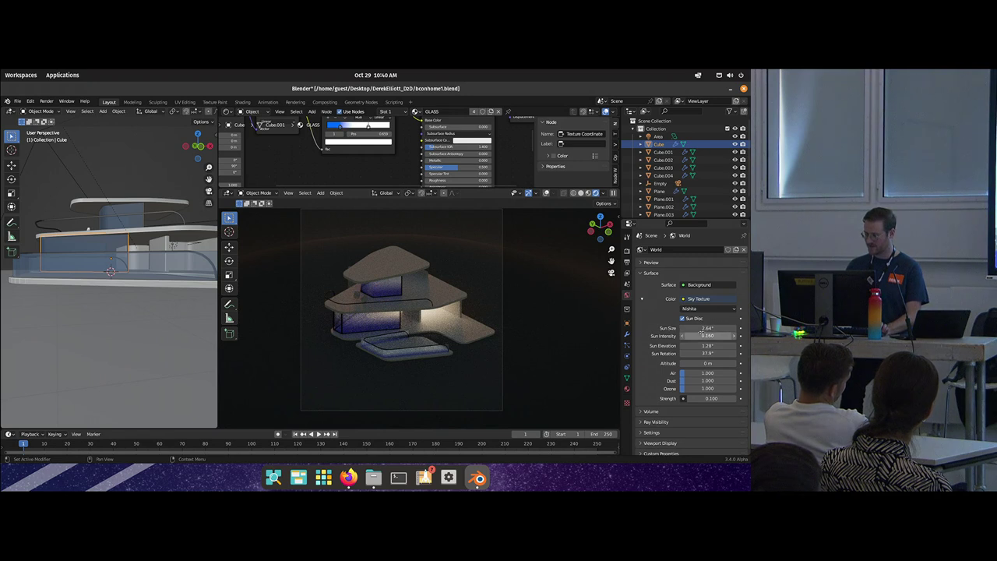
{"action": "left_click_drag", "start_coordinate": [159, 257], "coordinate": [164, 285]}
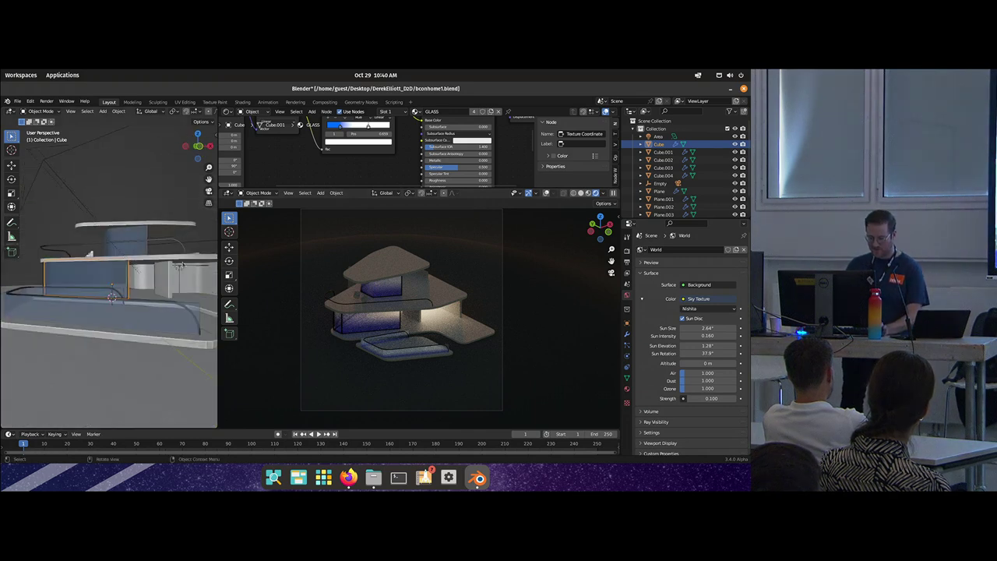
Step: Duplicate the warm interior area light and, in front view, place the copy inside the upper storey under the roof
{"action": "left_click", "coordinate": [181, 265]}
{"action": "left_click", "coordinate": [181, 267]}
{"action": "key", "text": "KP_1"}
{"action": "key", "text": "shift+d"}
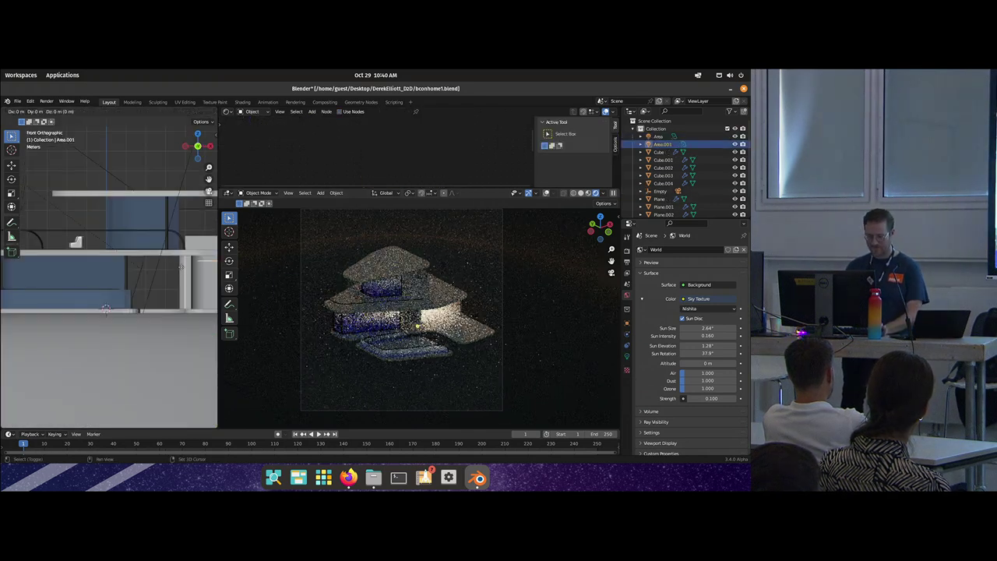
{"action": "left_click", "coordinate": [110, 211]}
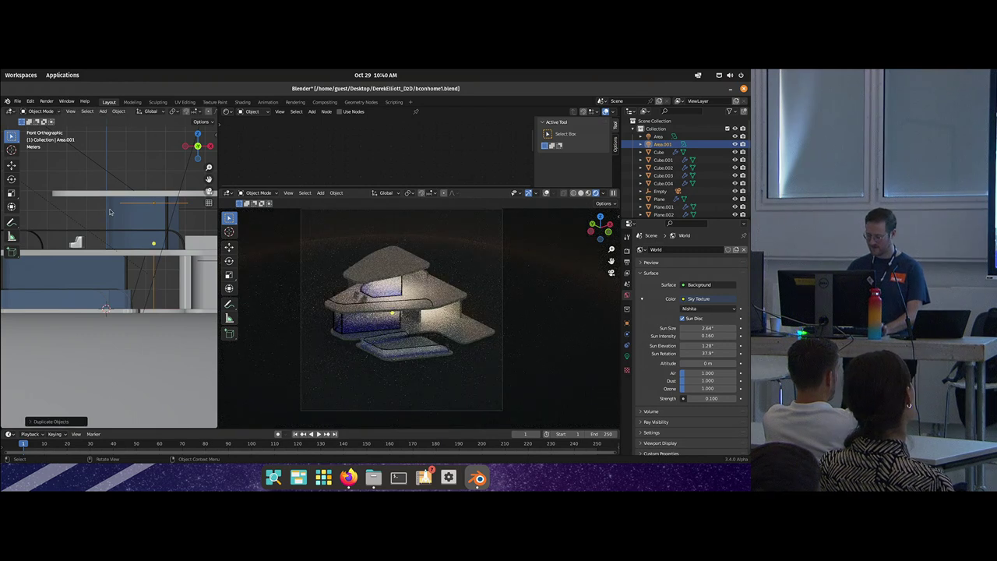
Step: Reposition the duplicated area light in top view so it sits within the upper-floor room
{"action": "key", "text": "KP_7"}
{"action": "key", "text": "g"}
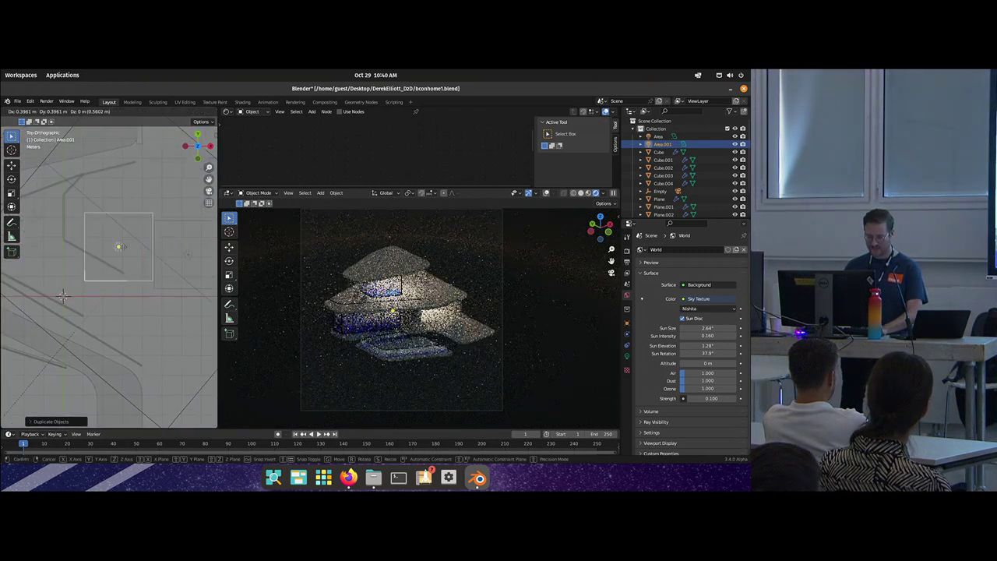
{"action": "left_click", "coordinate": [138, 254]}
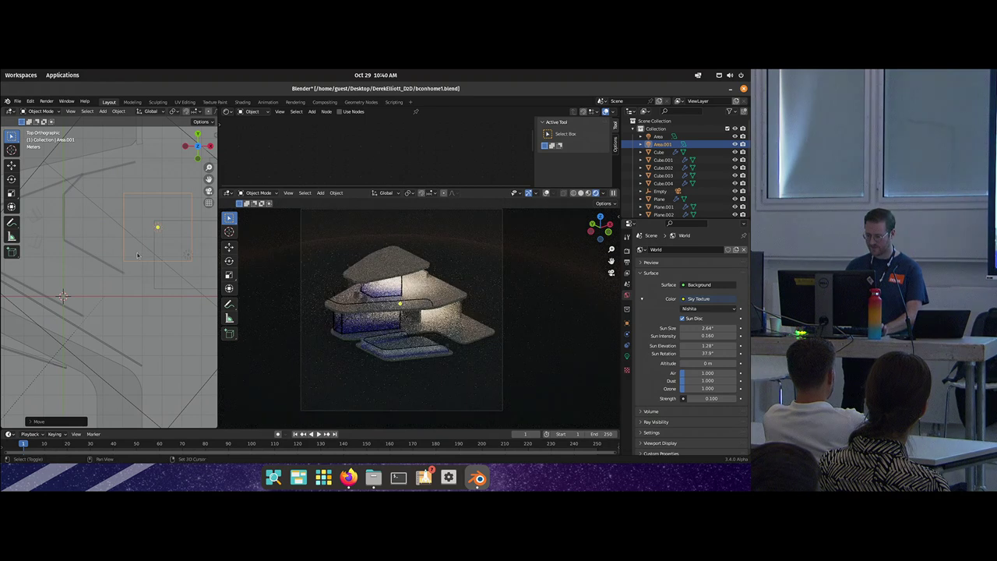
{"action": "left_click_drag", "start_coordinate": [138, 255], "coordinate": [137, 248]}
{"action": "scroll", "coordinate": [138, 247], "scroll_direction": "down", "scroll_amount": 3}
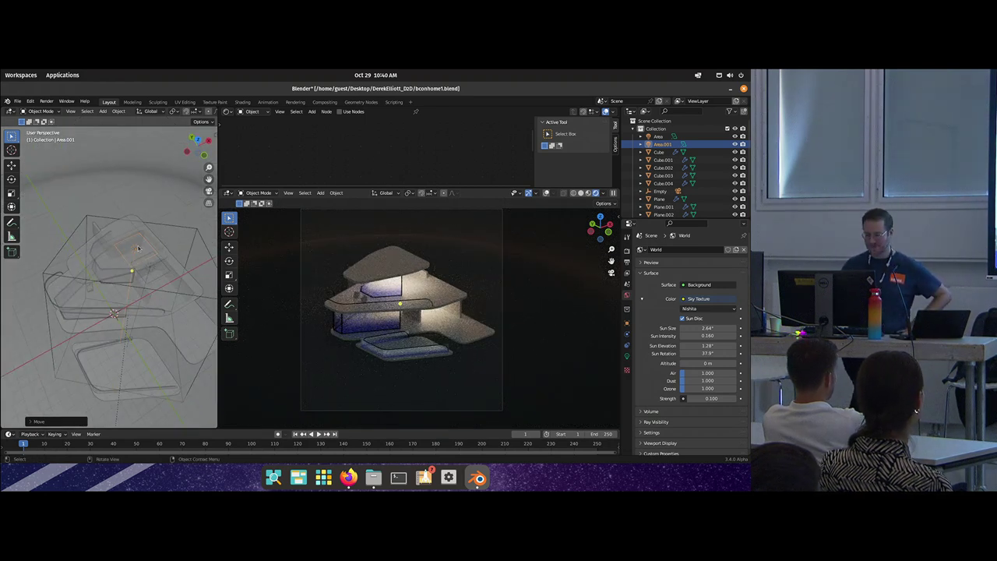
{"action": "left_click_drag", "start_coordinate": [141, 222], "coordinate": [120, 317]}
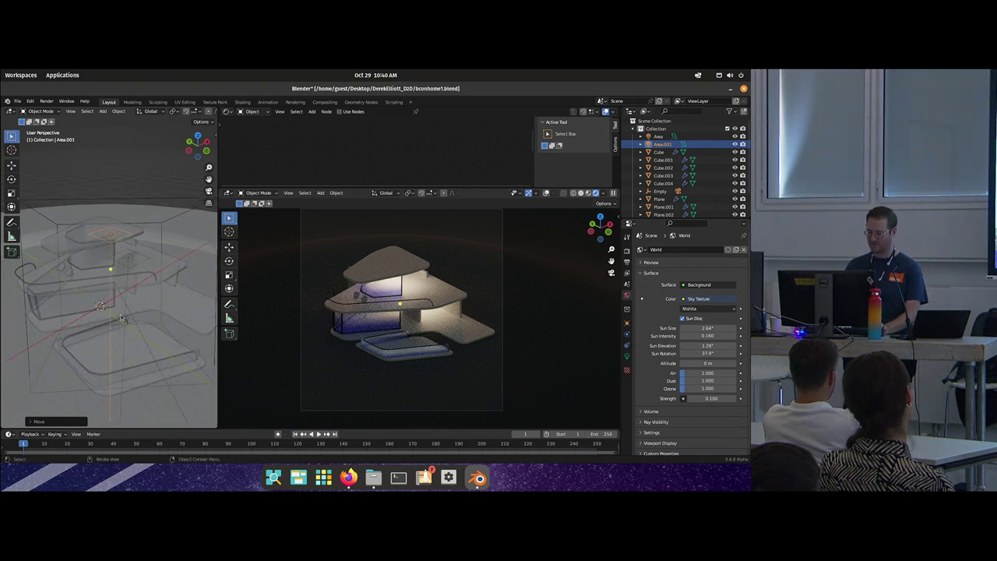
Step: Extend the upper-floor slab outward by moving its end edge along the X axis in Edit Mode
{"action": "left_click", "coordinate": [160, 271]}
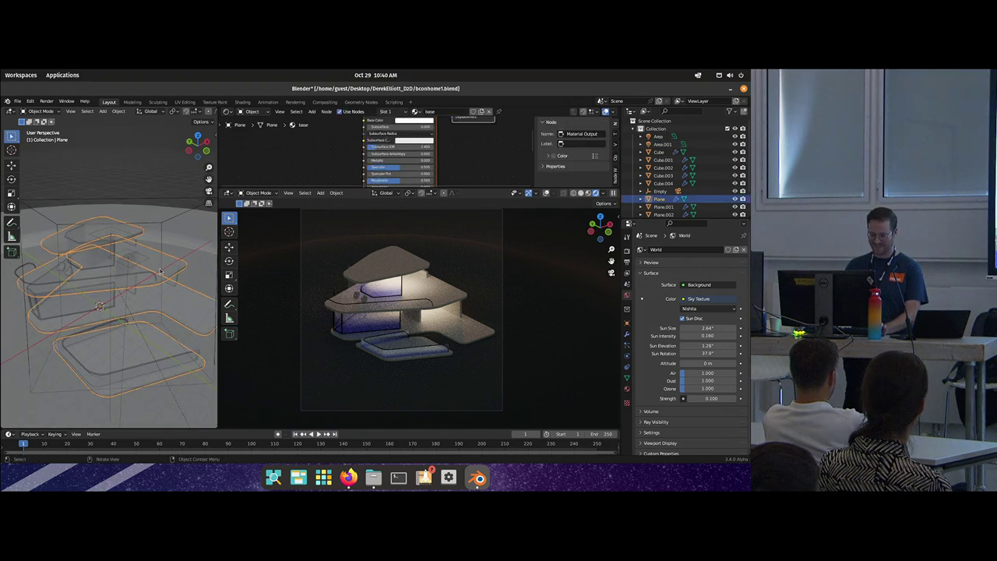
{"action": "key", "text": "Tab"}
{"action": "key", "text": "g"}
{"action": "key", "text": "x"}
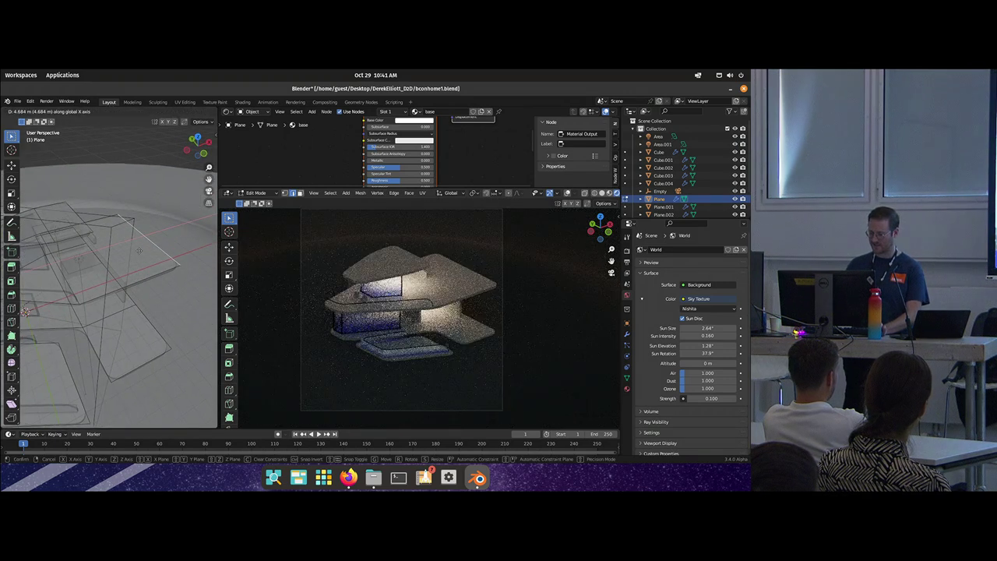
{"action": "left_click", "coordinate": [161, 246]}
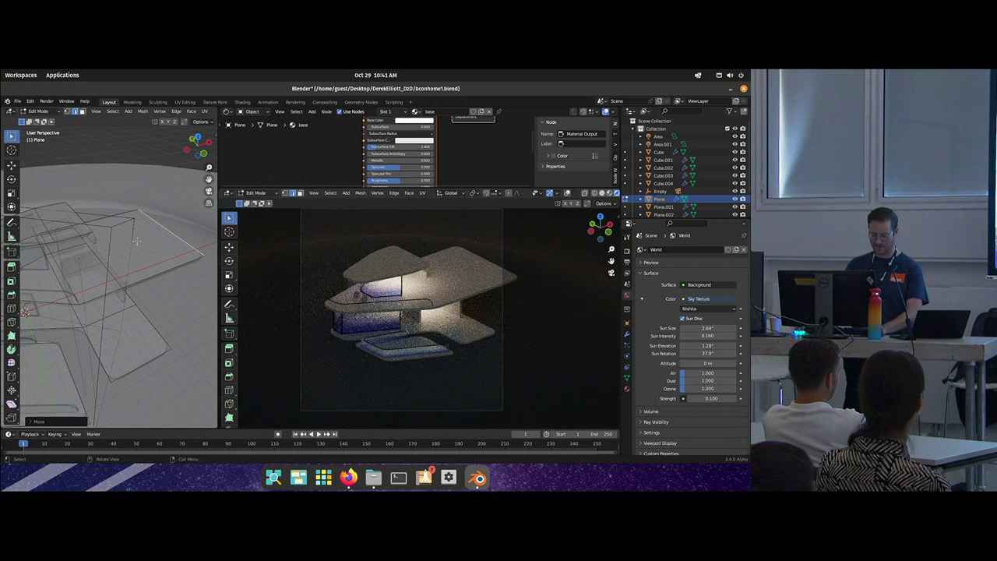
Step: Turn off X-ray, try a loop cut across the extended slab, and undo it
{"action": "key", "text": "3"}
{"action": "left_click", "coordinate": [162, 246]}
{"action": "left_click_drag", "start_coordinate": [162, 246], "coordinate": [134, 242]}
{"action": "key", "text": "alt+z"}
{"action": "key", "text": "ctrl+r"}
{"action": "left_click", "coordinate": [106, 273]}
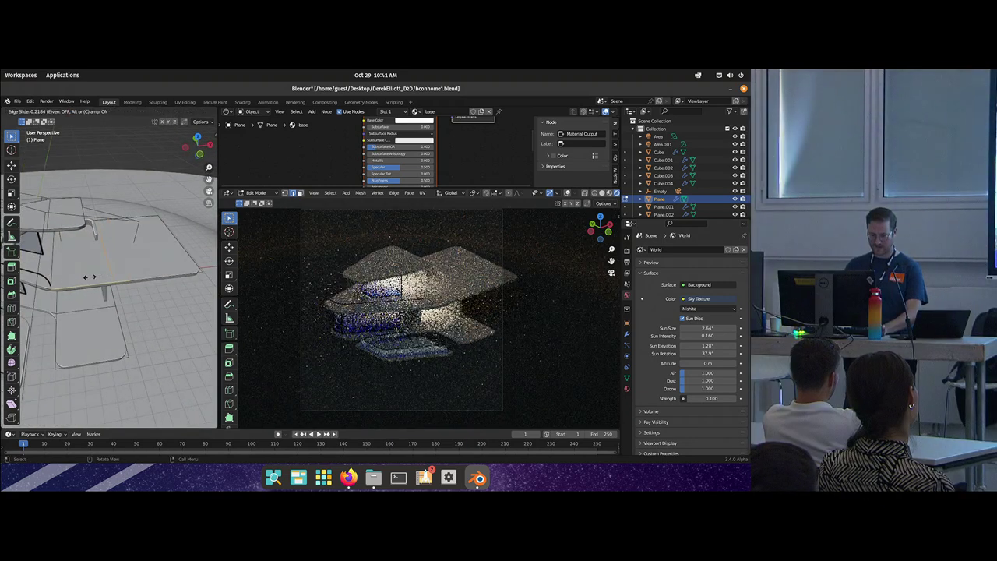
{"action": "left_click", "coordinate": [85, 277]}
{"action": "key", "text": "ctrl+z"}
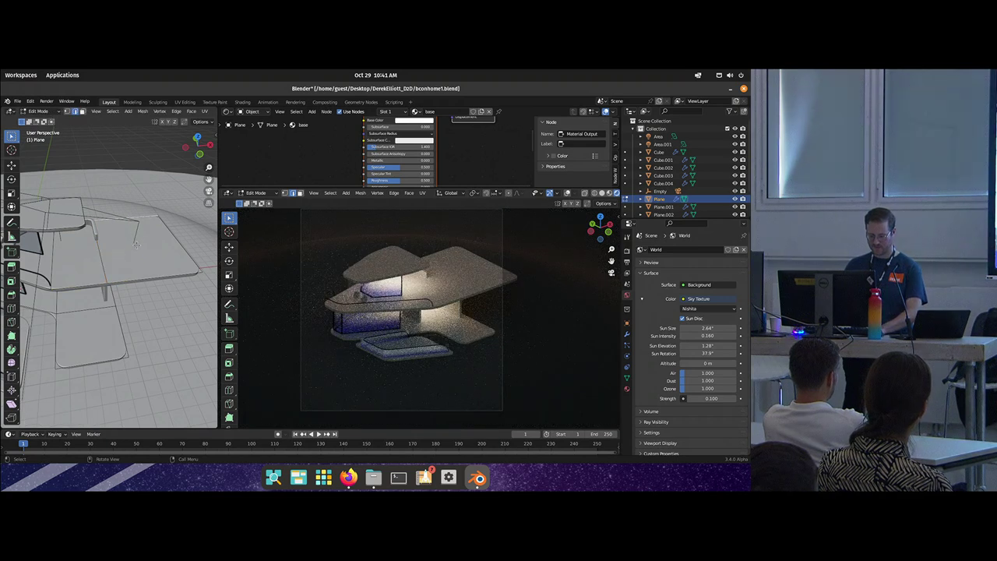
Step: Try to open a hole in the extended slab by insetting its face and deleting the inner face
{"action": "left_click", "coordinate": [135, 244]}
{"action": "key", "text": "i"}
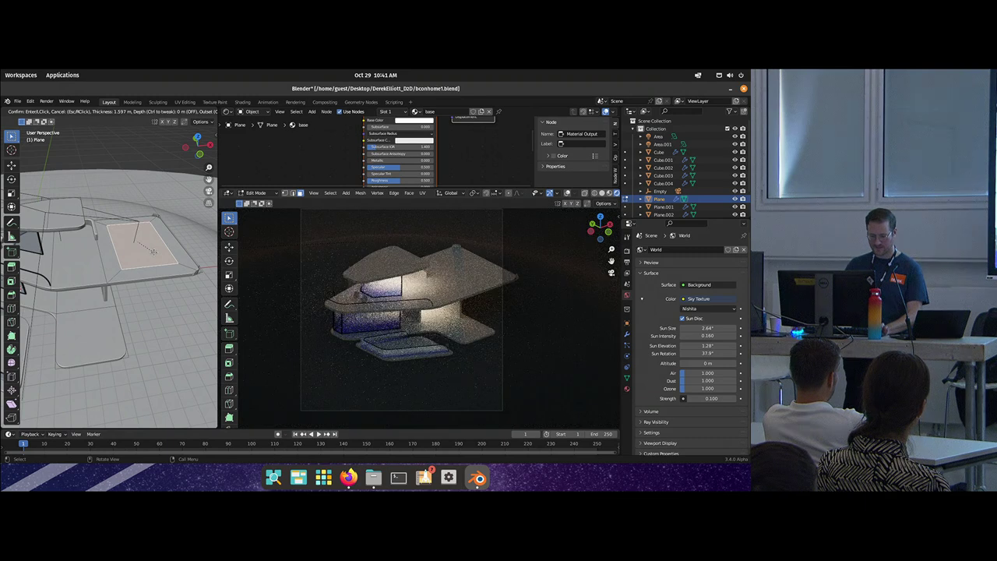
{"action": "left_click", "coordinate": [154, 253]}
{"action": "key", "text": "x"}
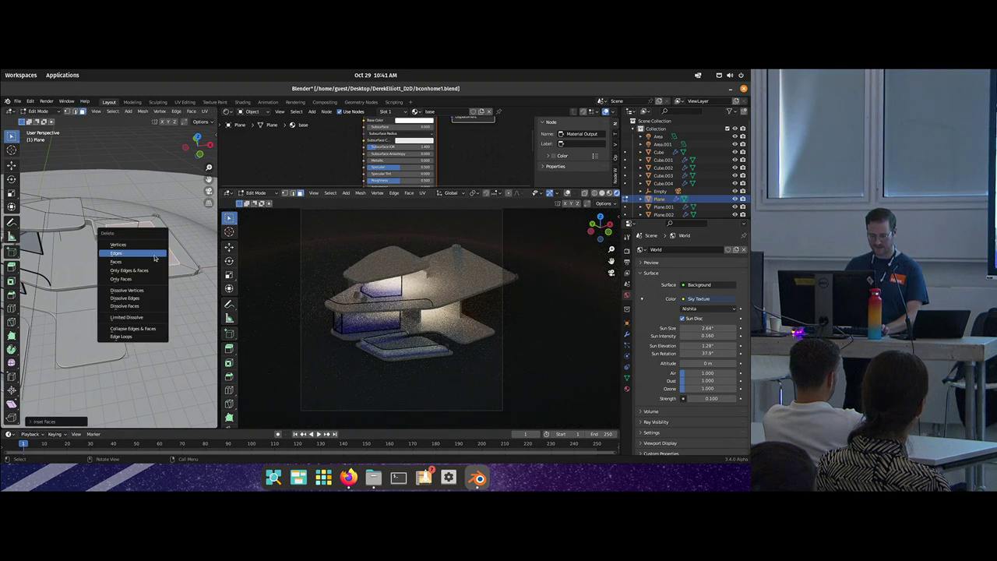
{"action": "left_click", "coordinate": [117, 262]}
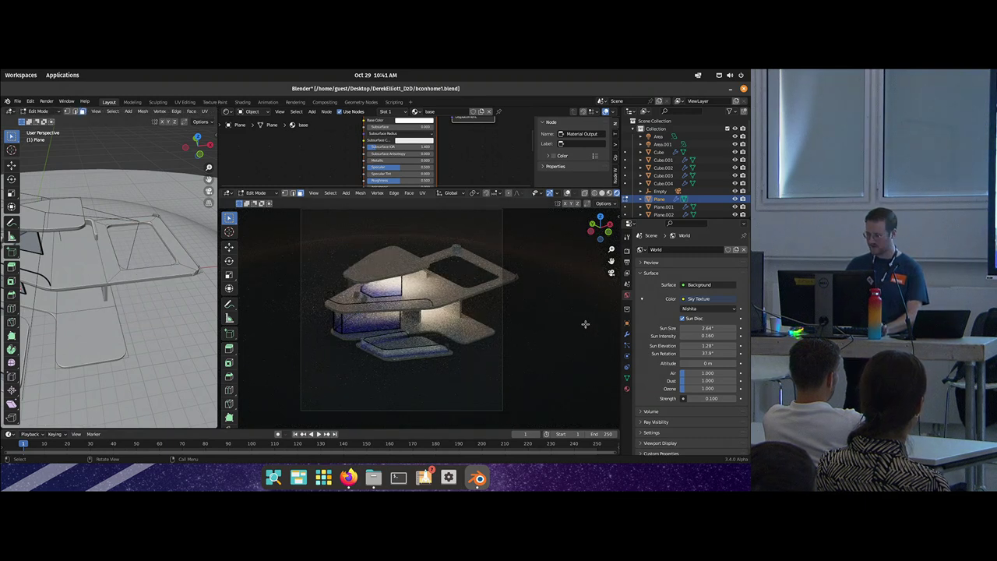
Step: Set the slab's Bevel modifier to 4 segments and try a bevel amount of about 0.868 m
{"action": "left_click", "coordinate": [627, 332]}
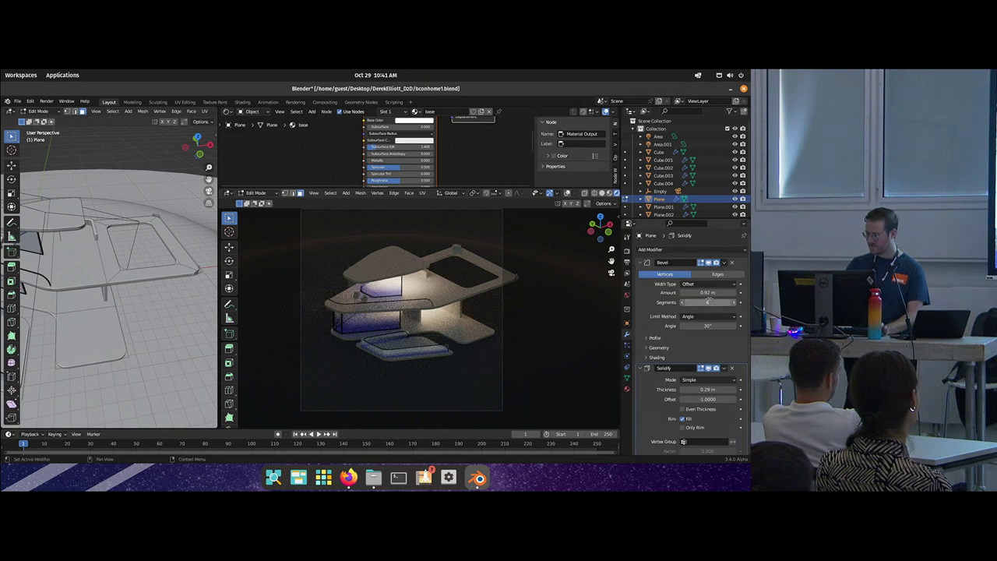
{"action": "left_click", "coordinate": [683, 303]}
{"action": "left_click", "coordinate": [683, 303]}
{"action": "left_click_drag", "start_coordinate": [694, 299], "coordinate": [687, 299]}
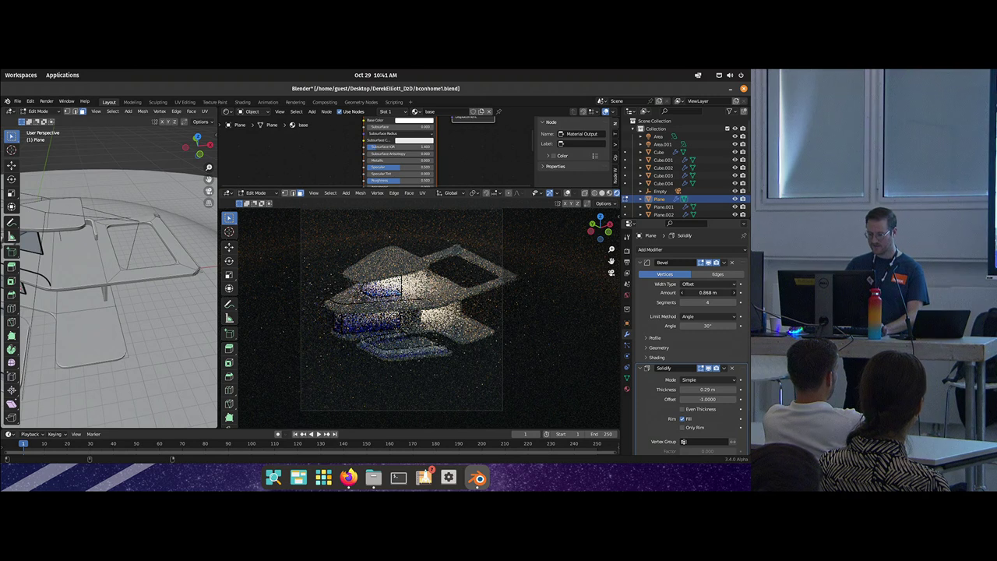
{"action": "right_click", "coordinate": [690, 295]}
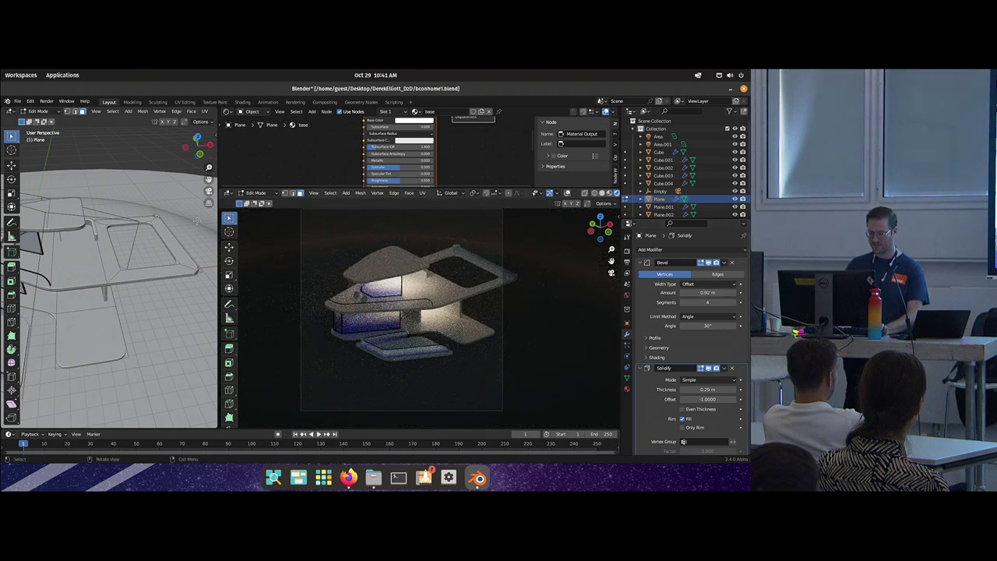
Step: Duplicate the slab's extended face, scale the copy down, separate it into its own object, and return to Object Mode
{"action": "left_click", "coordinate": [147, 256]}
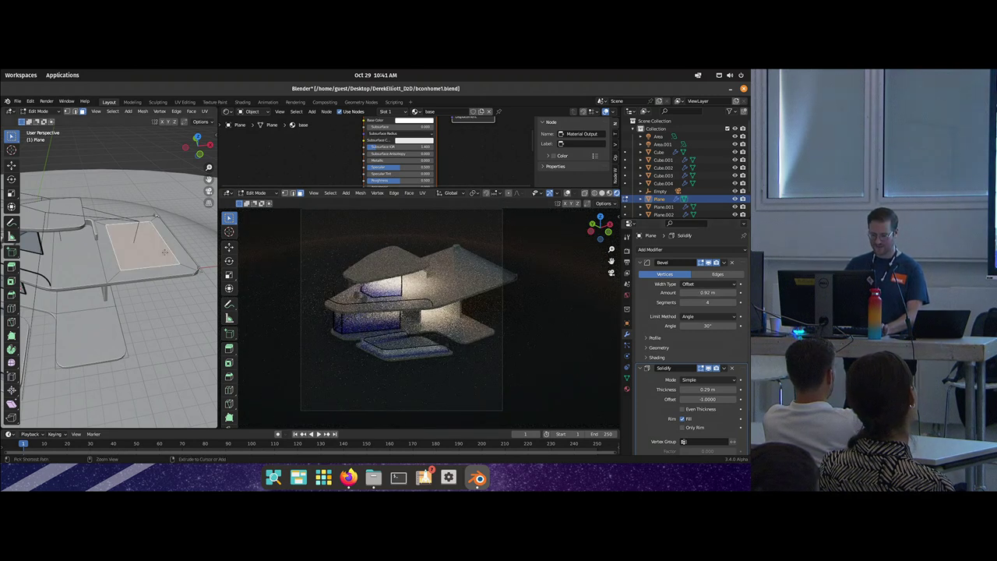
{"action": "key", "text": "shift+d"}
{"action": "key", "text": "s"}
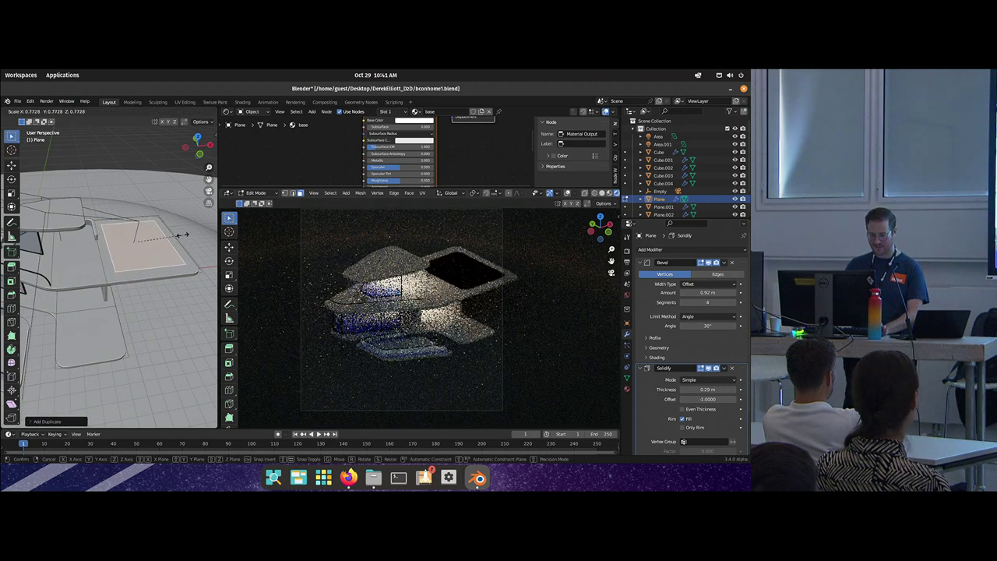
{"action": "left_click", "coordinate": [172, 239]}
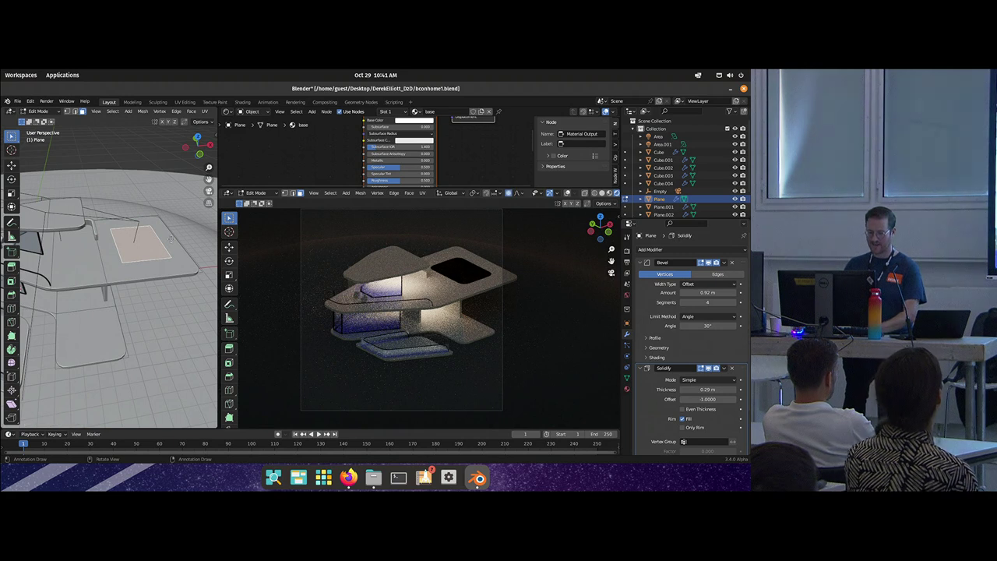
{"action": "key", "text": "x"}
{"action": "left_click", "coordinate": [165, 250]}
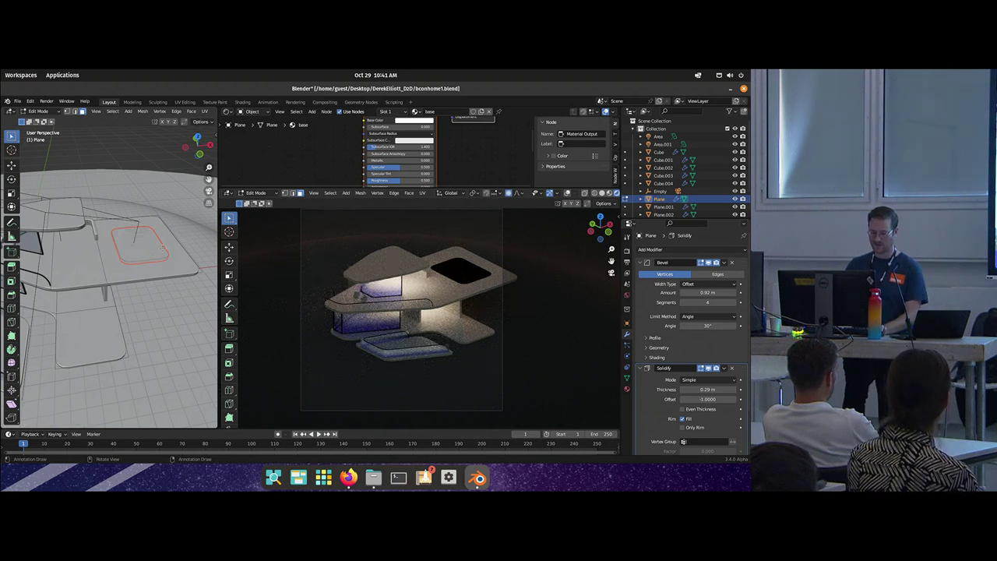
{"action": "key", "text": "Tab"}
Step: Raise the separated panel above the slab along Z and set its Solidify thickness to 6.53 m
{"action": "scroll", "coordinate": [150, 258], "scroll_direction": "up", "scroll_amount": 3}
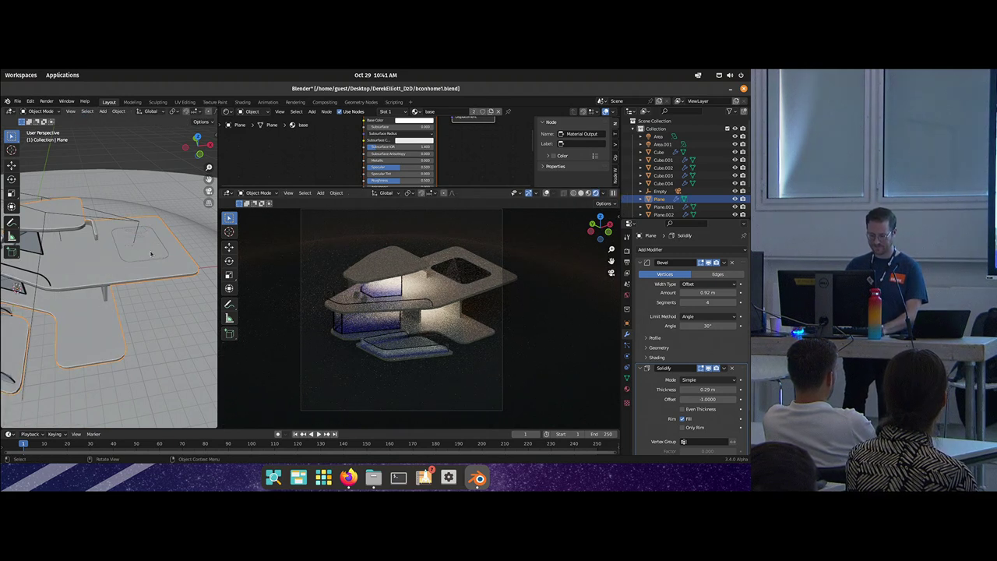
{"action": "left_click", "coordinate": [151, 253]}
{"action": "key", "text": "g"}
{"action": "key", "text": "z"}
{"action": "left_click", "coordinate": [153, 226]}
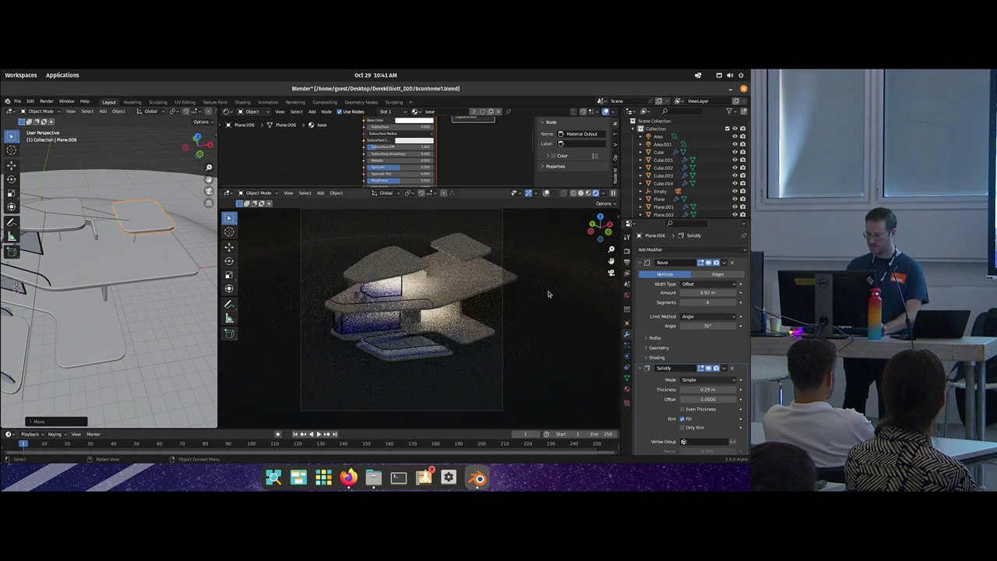
{"action": "scroll", "coordinate": [682, 360], "scroll_direction": "down", "scroll_amount": 3}
{"action": "left_click_drag", "start_coordinate": [705, 337], "coordinate": [749, 337]}
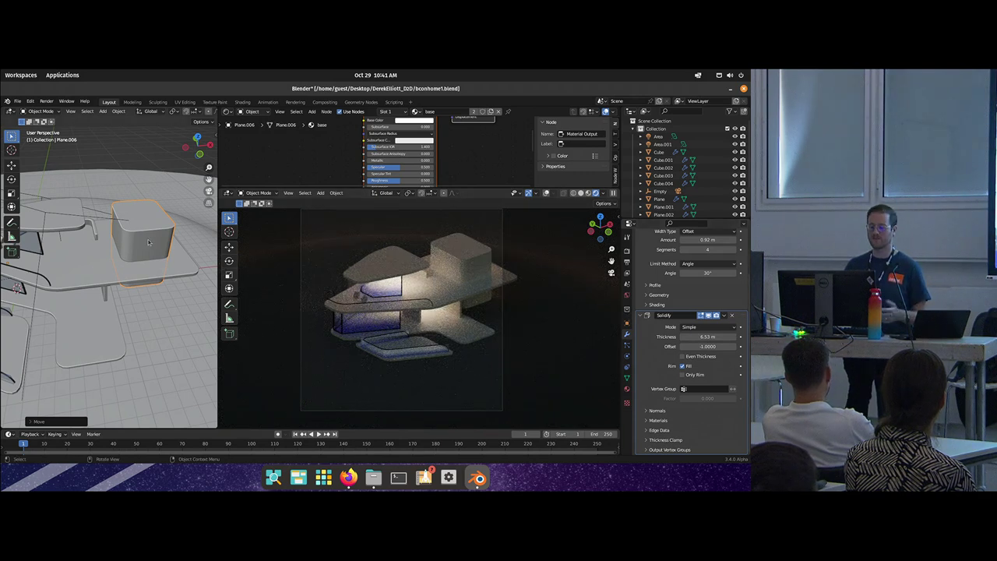
Step: Move the thickened block into a new collection named BOOL
{"action": "key", "text": "m"}
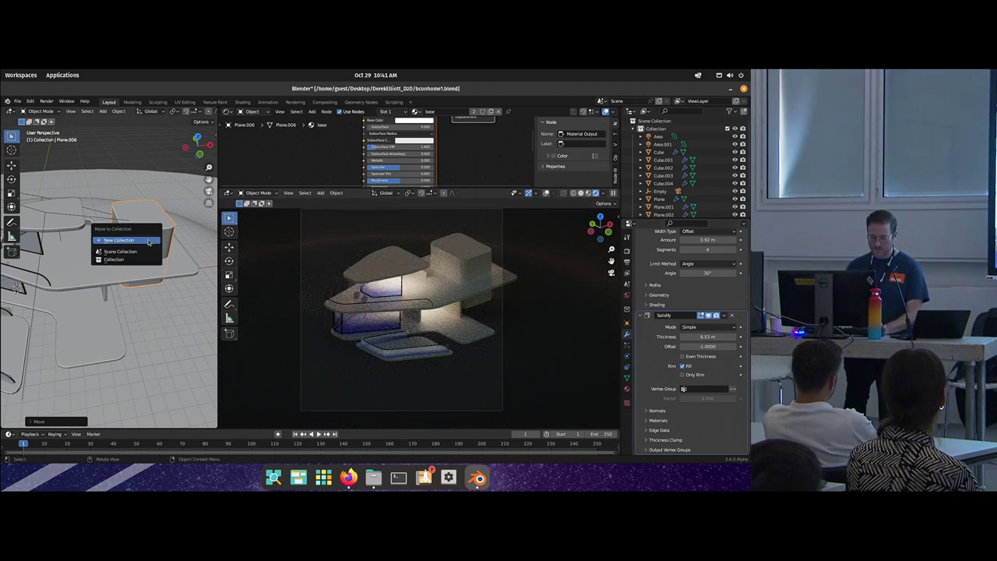
{"action": "left_click", "coordinate": [148, 239]}
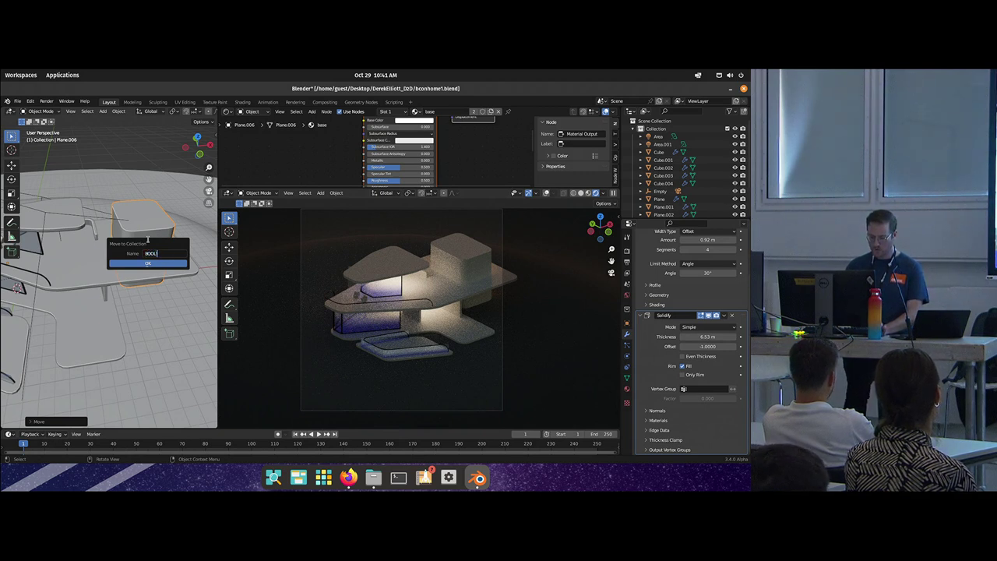
{"action": "type", "text": "BOOL"}
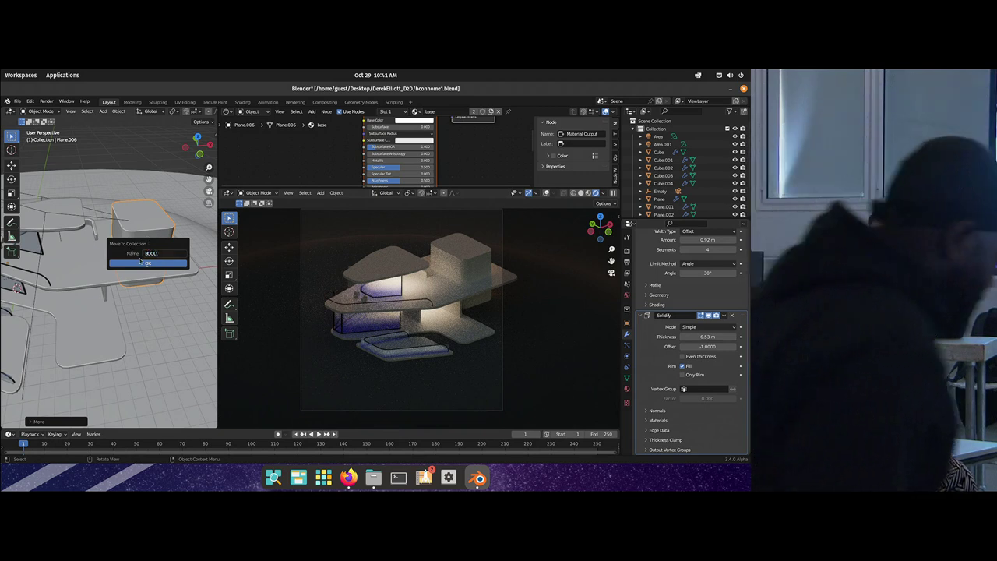
{"action": "left_click", "coordinate": [148, 262]}
Step: Add a Boolean Difference modifier to the slab with the thickened block as its cutter object
{"action": "left_click", "coordinate": [155, 277]}
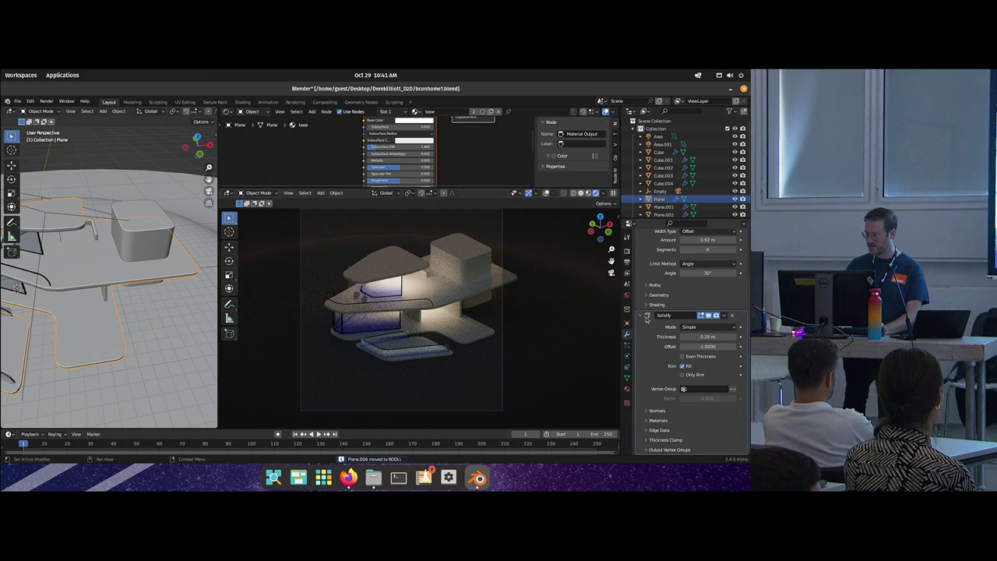
{"action": "scroll", "coordinate": [688, 311], "scroll_direction": "up", "scroll_amount": 3}
{"action": "left_click", "coordinate": [689, 250]}
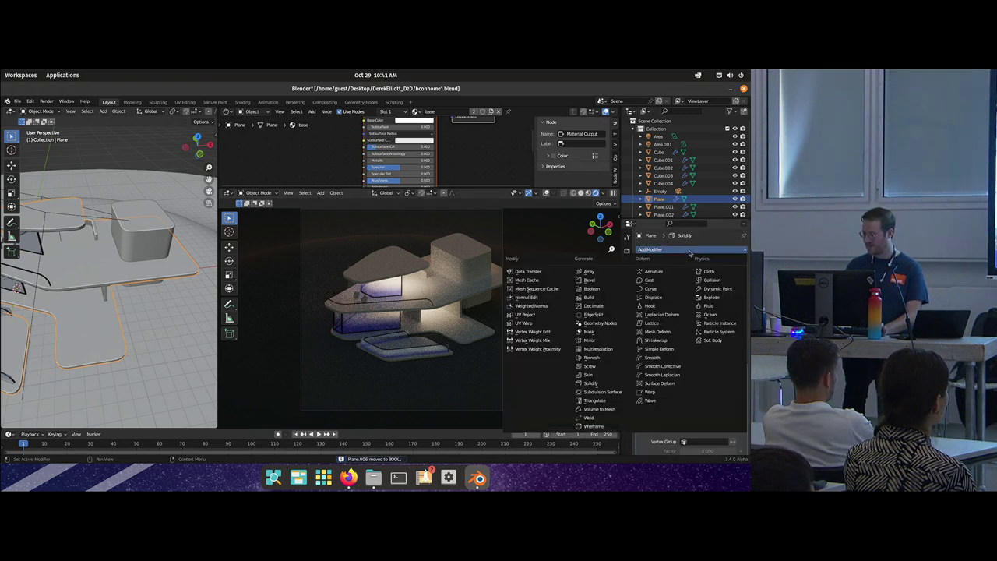
{"action": "left_click", "coordinate": [593, 289]}
{"action": "scroll", "coordinate": [733, 360], "scroll_direction": "down", "scroll_amount": 2}
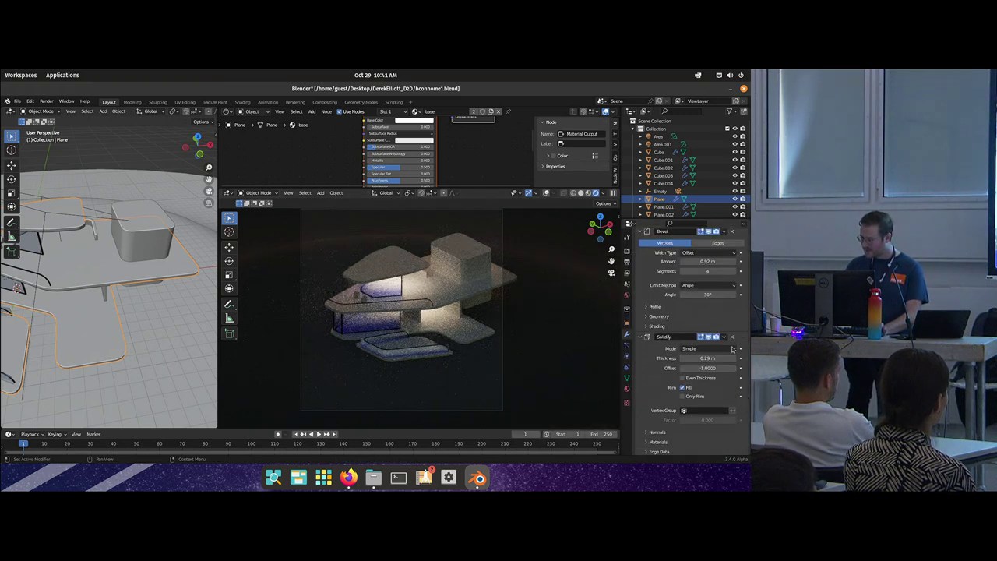
{"action": "scroll", "coordinate": [728, 374], "scroll_direction": "down", "scroll_amount": 3}
{"action": "left_click", "coordinate": [732, 429]}
{"action": "left_click", "coordinate": [125, 231]}
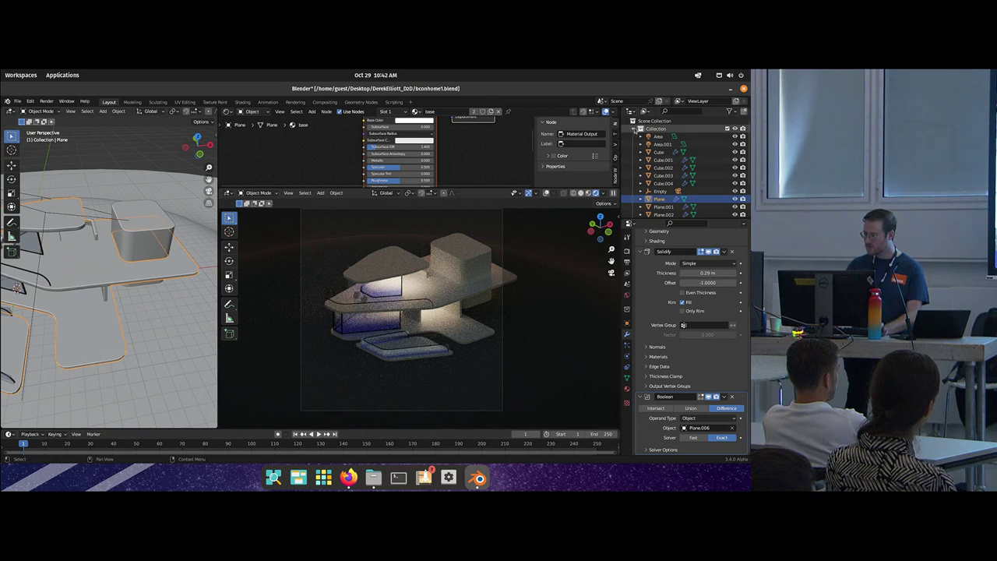
Step: Temporarily exclude the BOOL collection to inspect the slab's cutout, then restore it and select the cutter block
{"action": "left_click", "coordinate": [634, 130]}
{"action": "left_click", "coordinate": [727, 138]}
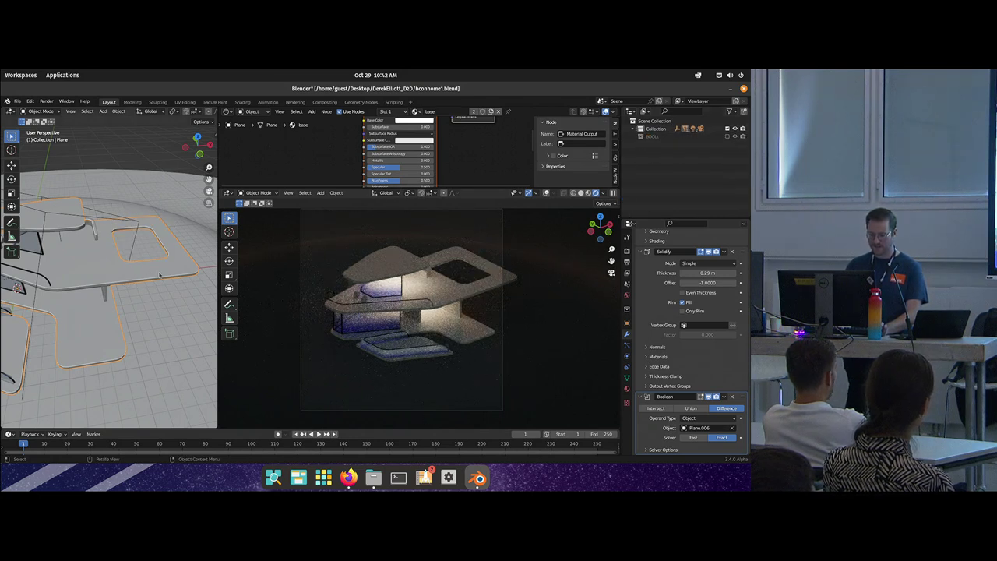
{"action": "left_click_drag", "start_coordinate": [154, 271], "coordinate": [159, 270]}
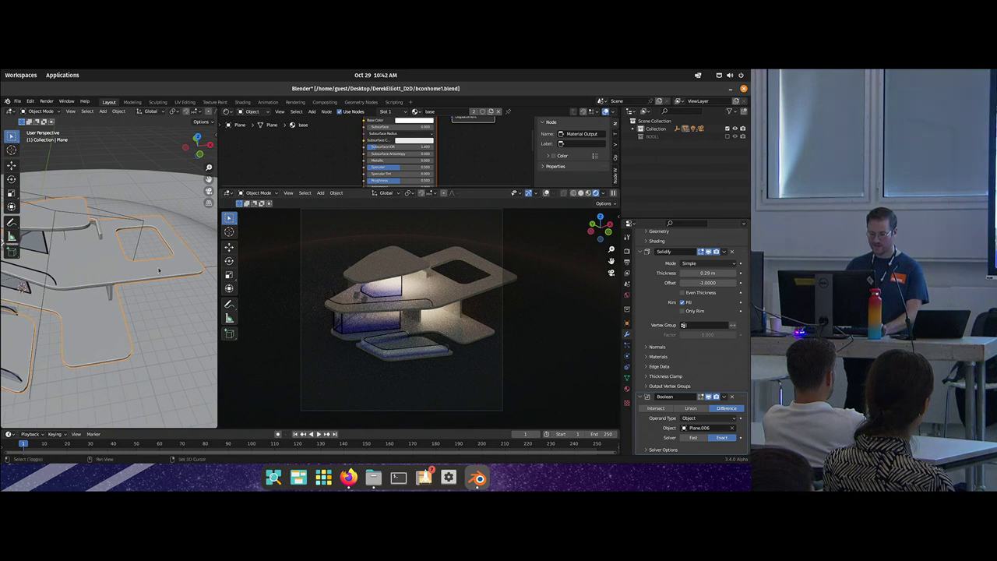
{"action": "left_click", "coordinate": [726, 137]}
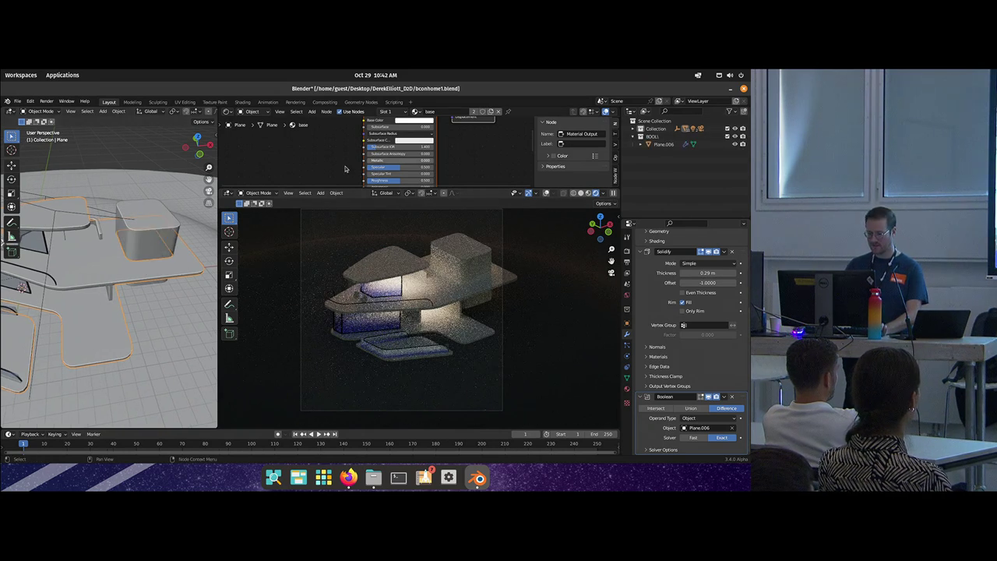
{"action": "left_click", "coordinate": [146, 223]}
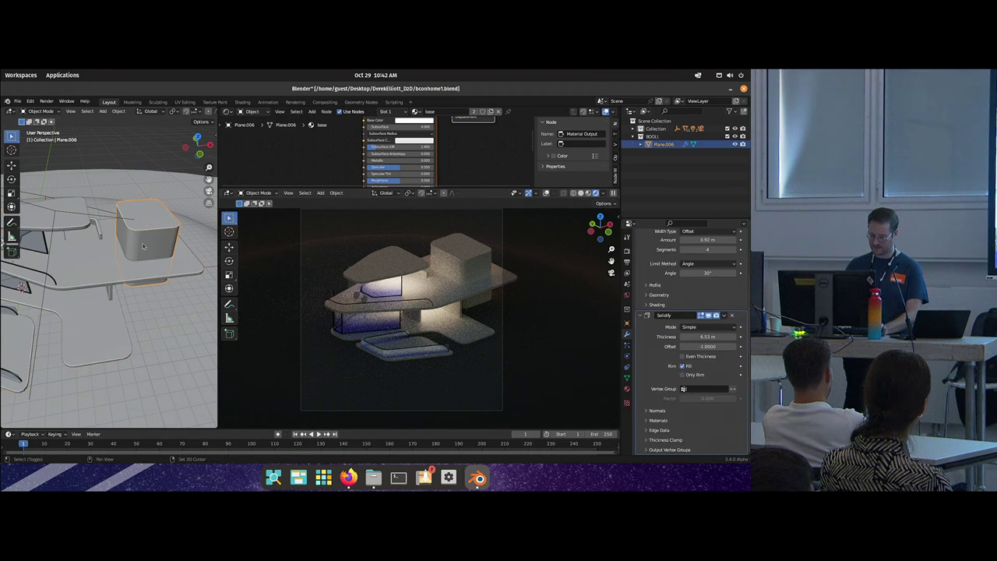
Step: Duplicate the cutter block in place, move the copy to the main Collection, and exclude the BOOL collection from the view layer
{"action": "key", "text": "shift+d"}
{"action": "right_click", "coordinate": [154, 187]}
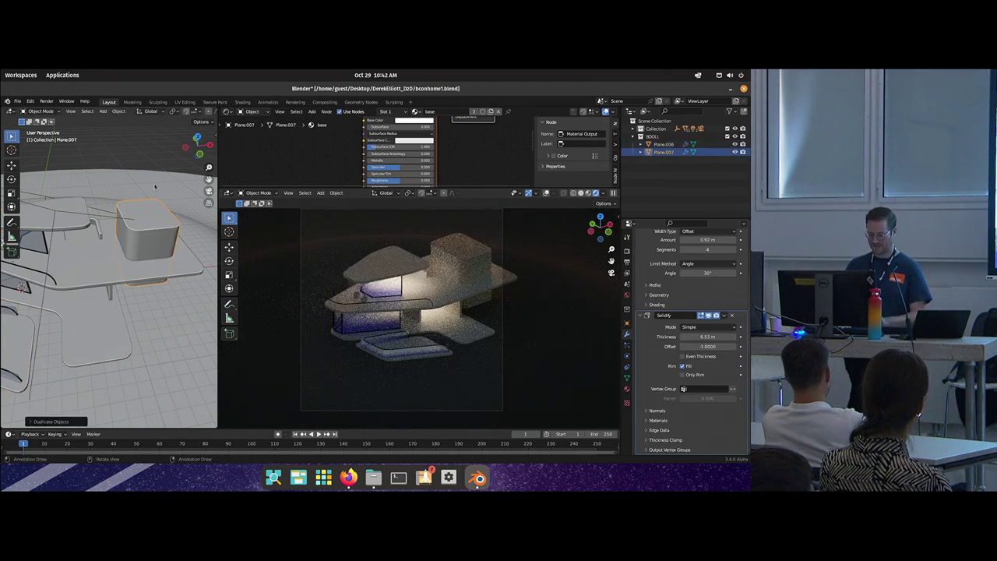
{"action": "key", "text": "m"}
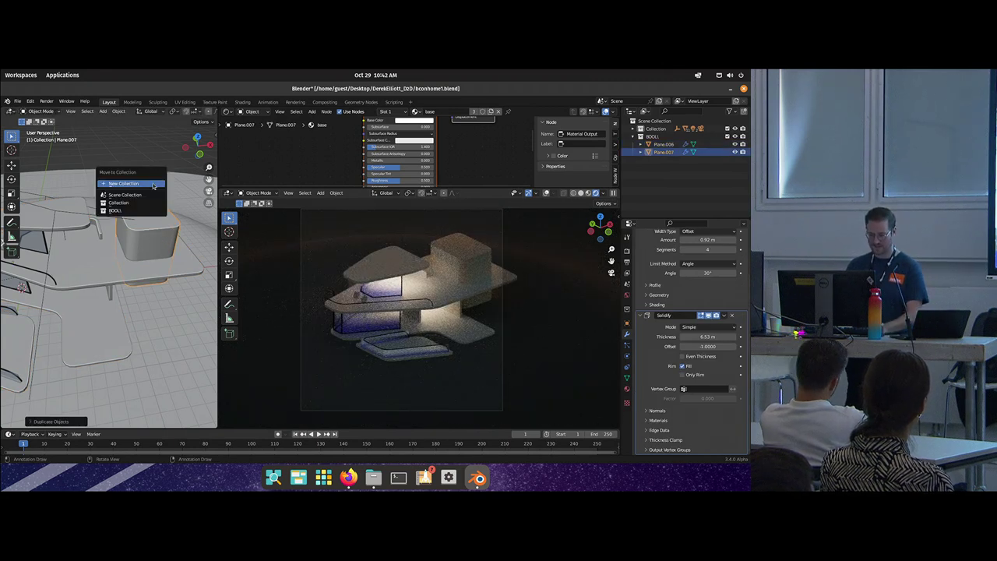
{"action": "left_click", "coordinate": [136, 202]}
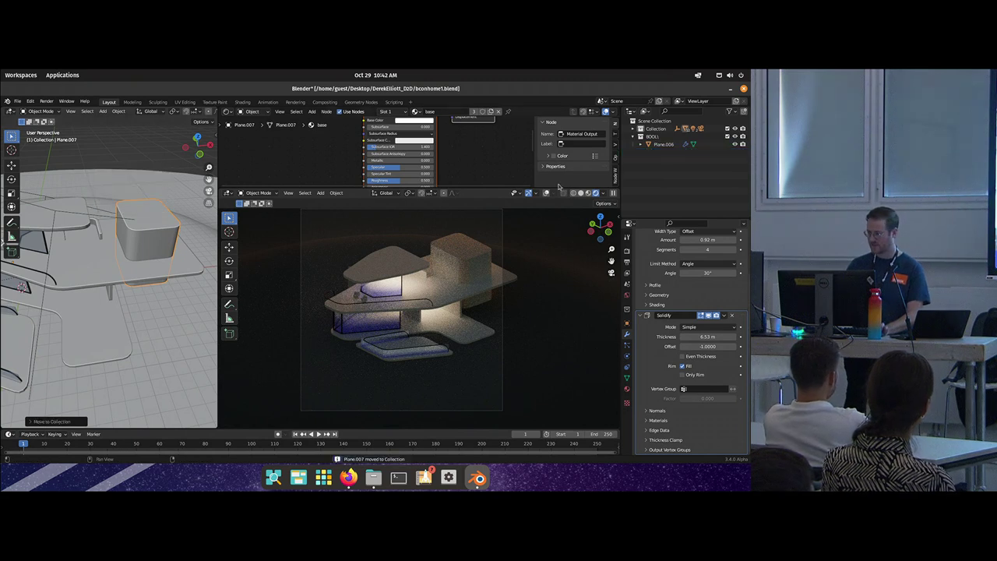
{"action": "left_click", "coordinate": [728, 138]}
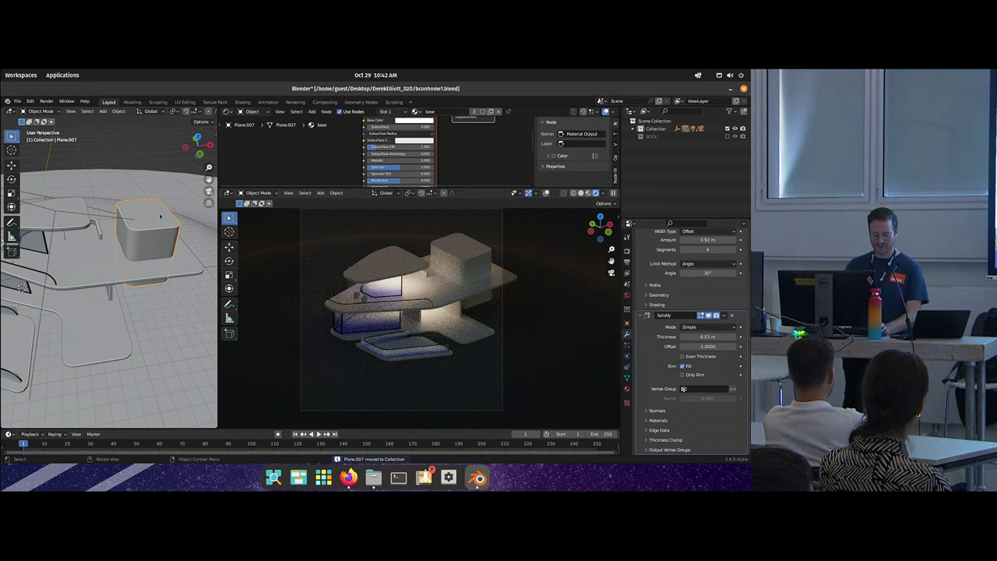
Step: Set the duplicated block's Solidify thickness to 0.87 m and lower it along Z into the slab's opening
{"action": "scroll", "coordinate": [721, 393], "scroll_direction": "up", "scroll_amount": 3}
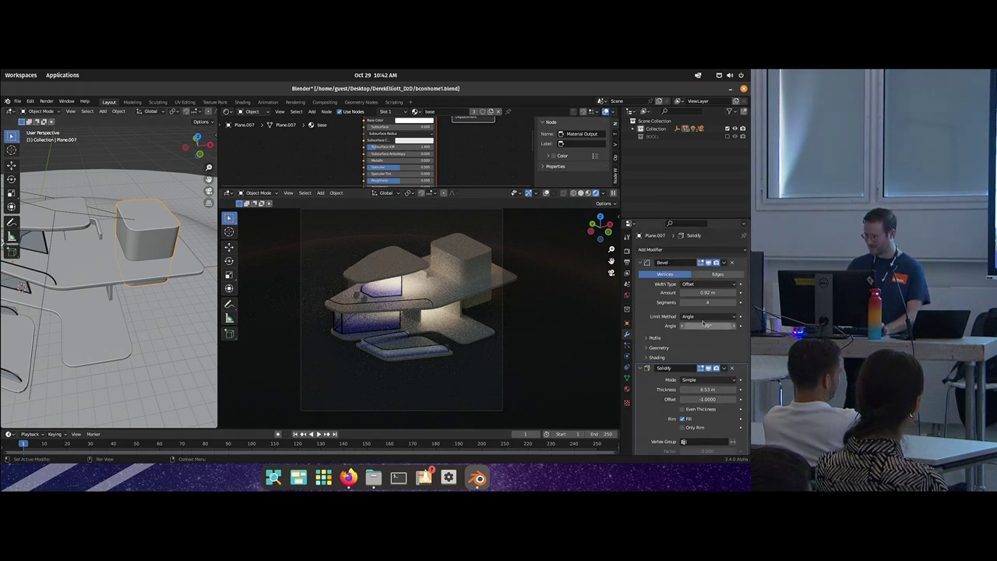
{"action": "mouse_move", "coordinate": [708, 389]}
{"action": "left_mouse_down"}
{"action": "mouse_move", "coordinate": [662, 389]}
{"action": "mouse_move", "coordinate": [712, 385]}
{"action": "left_mouse_up"}
{"action": "key", "text": "g"}
{"action": "key", "text": "z"}
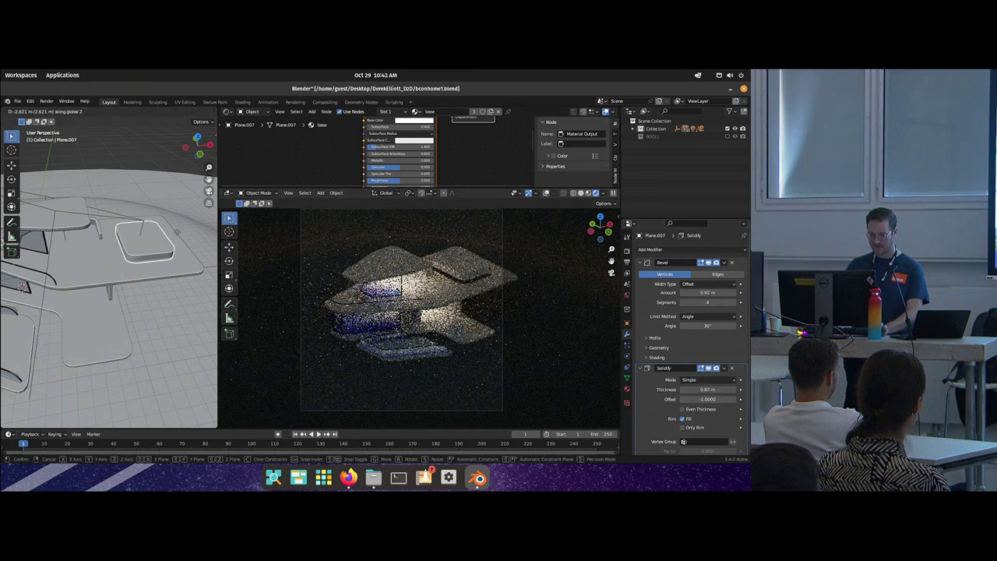
{"action": "left_click", "coordinate": [177, 250]}
Step: Link the GLASS material from the upper window onto the thin block in the slab opening
{"action": "left_click_drag", "start_coordinate": [78, 246], "coordinate": [88, 247]}
{"action": "left_click", "coordinate": [41, 258], "text": "shift"}
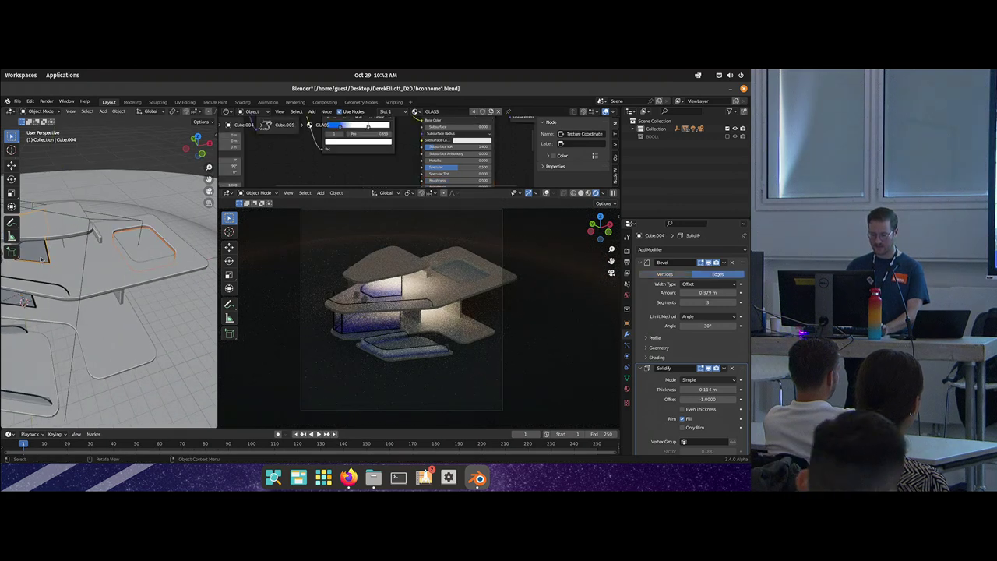
{"action": "key", "text": "ctrl+l"}
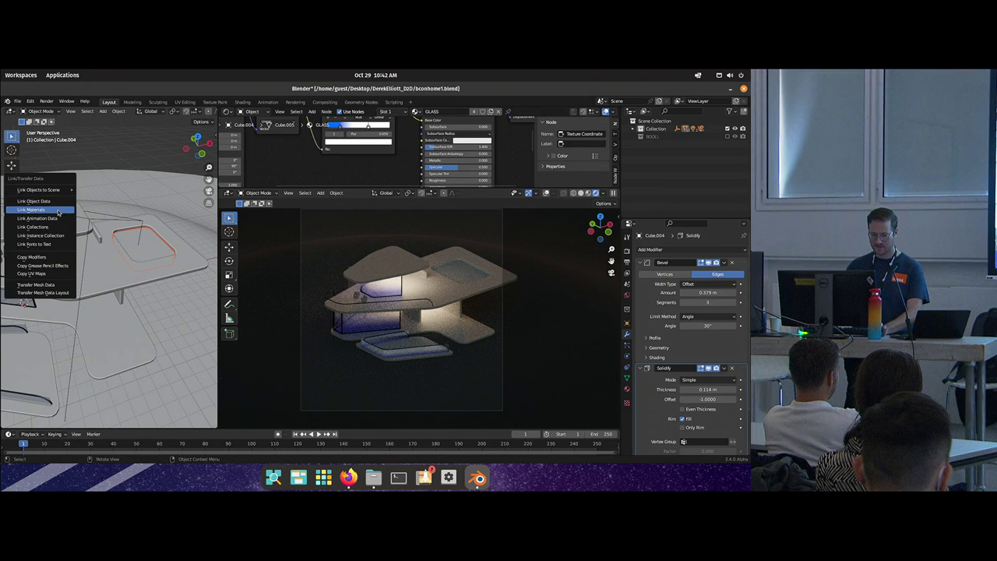
{"action": "left_click", "coordinate": [39, 205]}
{"action": "left_click", "coordinate": [161, 251]}
{"action": "left_click_drag", "start_coordinate": [144, 255], "coordinate": [156, 242]}
{"action": "left_click_drag", "start_coordinate": [114, 290], "coordinate": [125, 281]}
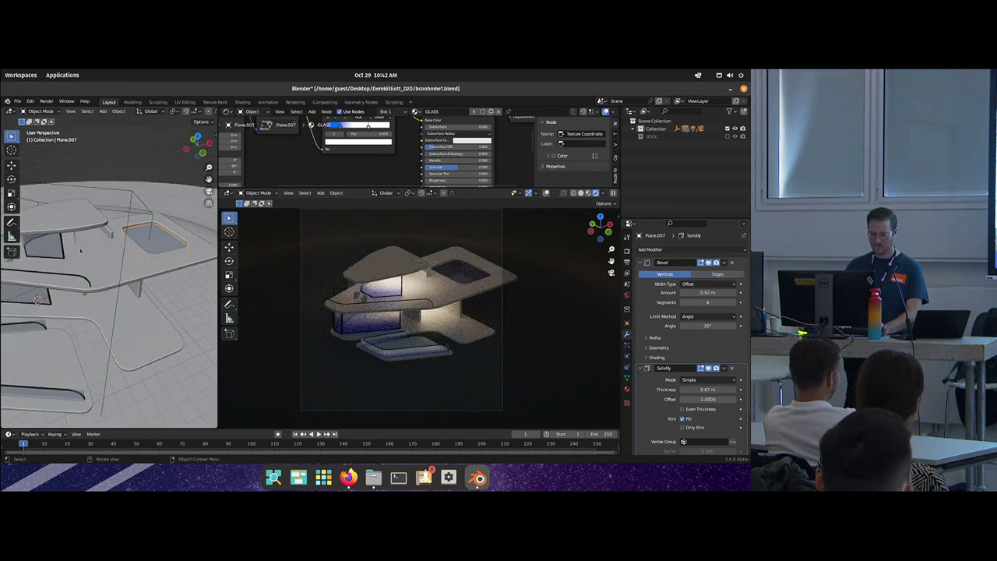
Step: Duplicate the upper-floor area light, rotate the copy 180° to face upward, and place it beneath the glass block at about Z 0.33 m
{"action": "left_click_drag", "start_coordinate": [80, 250], "coordinate": [83, 223]}
{"action": "left_click", "coordinate": [79, 208]}
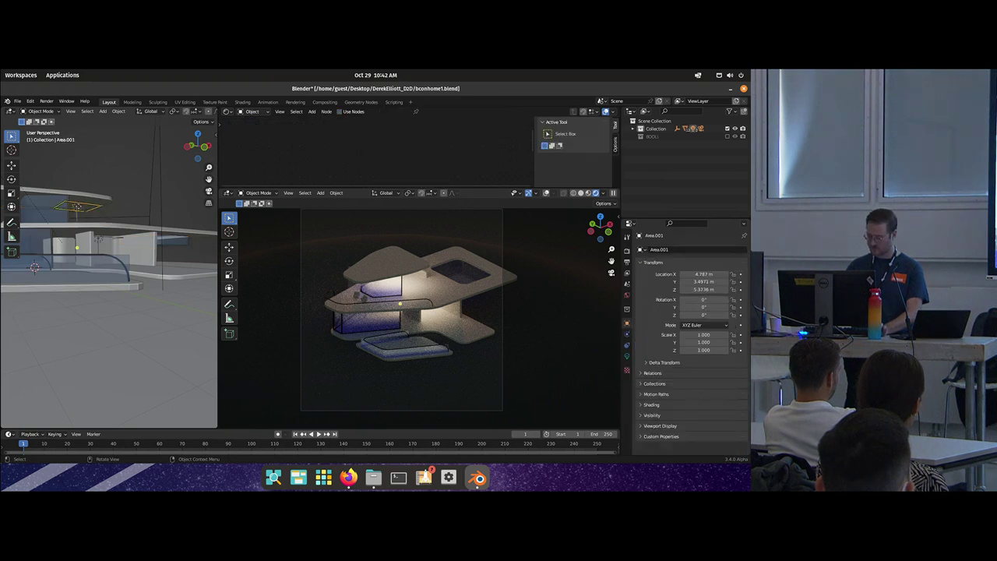
{"action": "key", "text": "KP_1"}
{"action": "scroll", "coordinate": [159, 165], "scroll_direction": "down", "scroll_amount": 2}
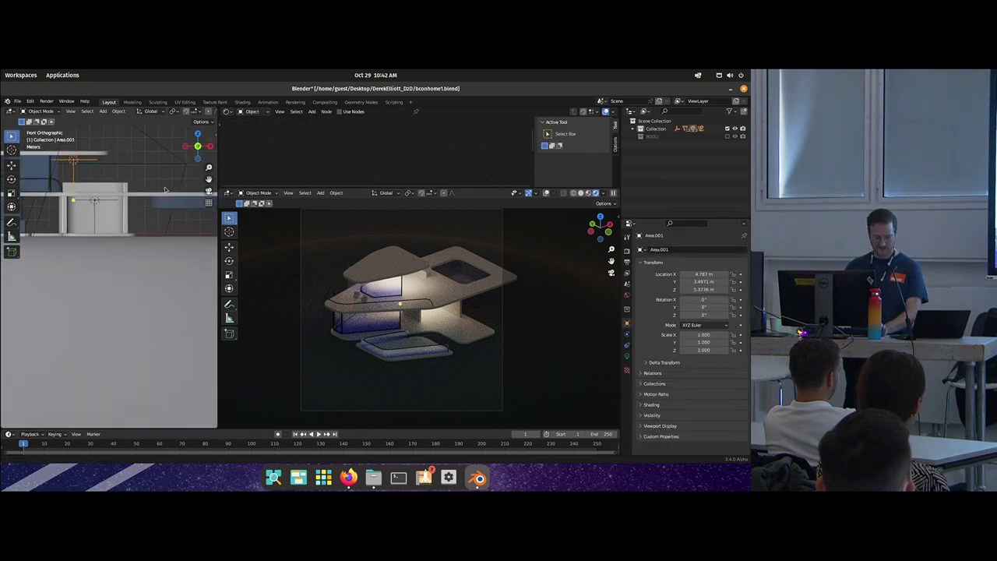
{"action": "key", "text": "shift+d"}
{"action": "left_click", "coordinate": [31, 249]}
{"action": "key", "text": "r"}
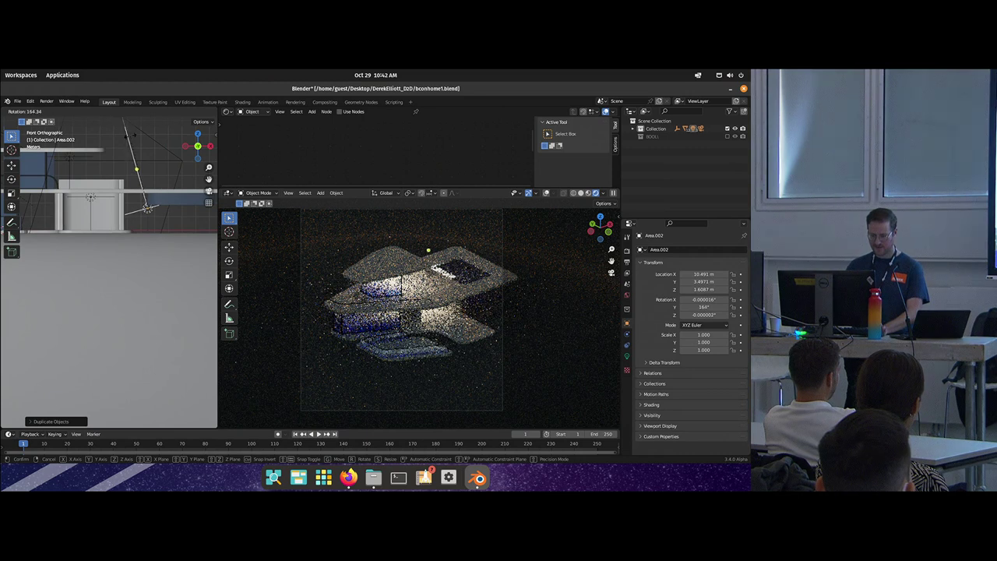
{"action": "left_click", "coordinate": [152, 136]}
{"action": "key", "text": "g"}
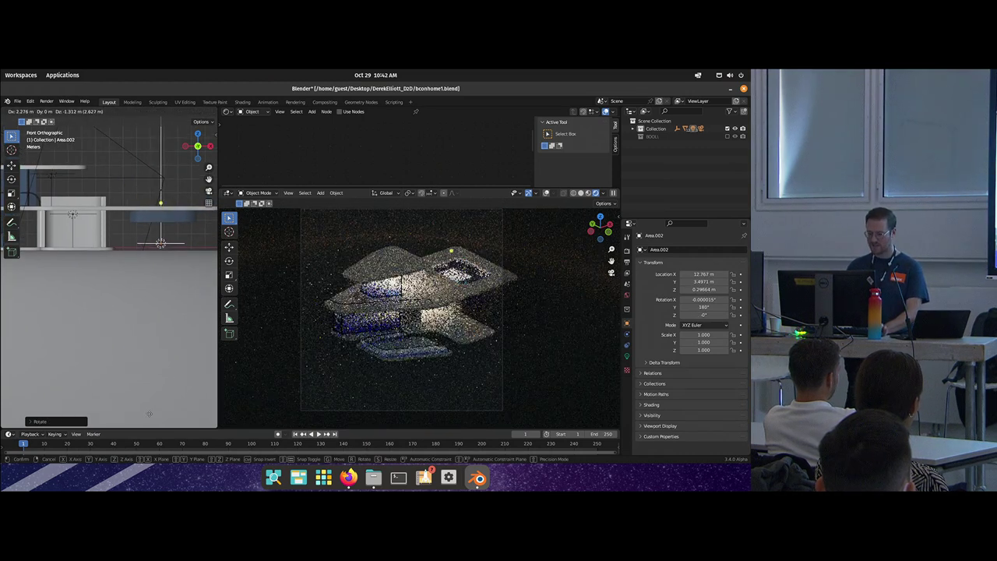
{"action": "left_click", "coordinate": [162, 242]}
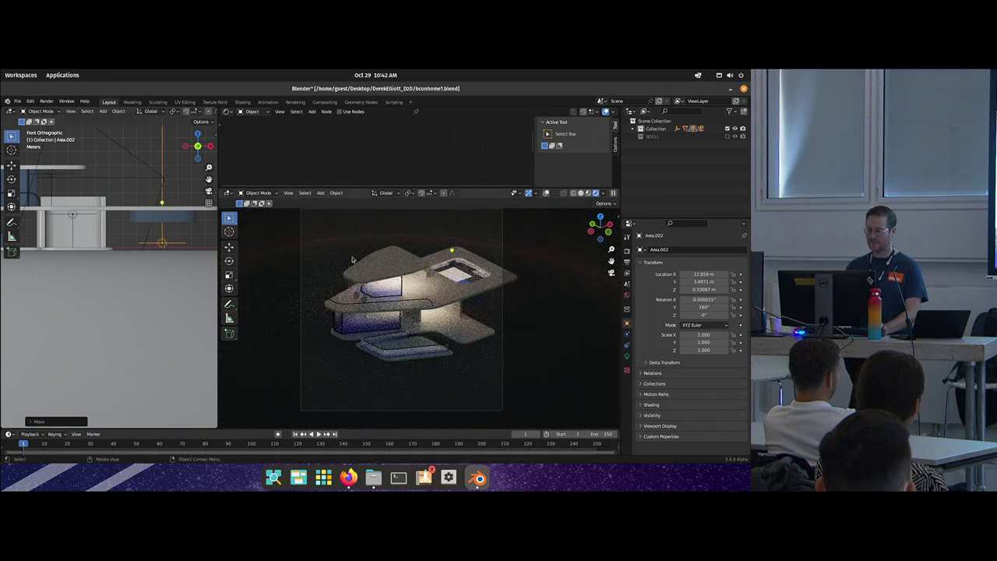
Step: Inspect the glass block's material slots and modifier settings
{"action": "left_click", "coordinate": [165, 223]}
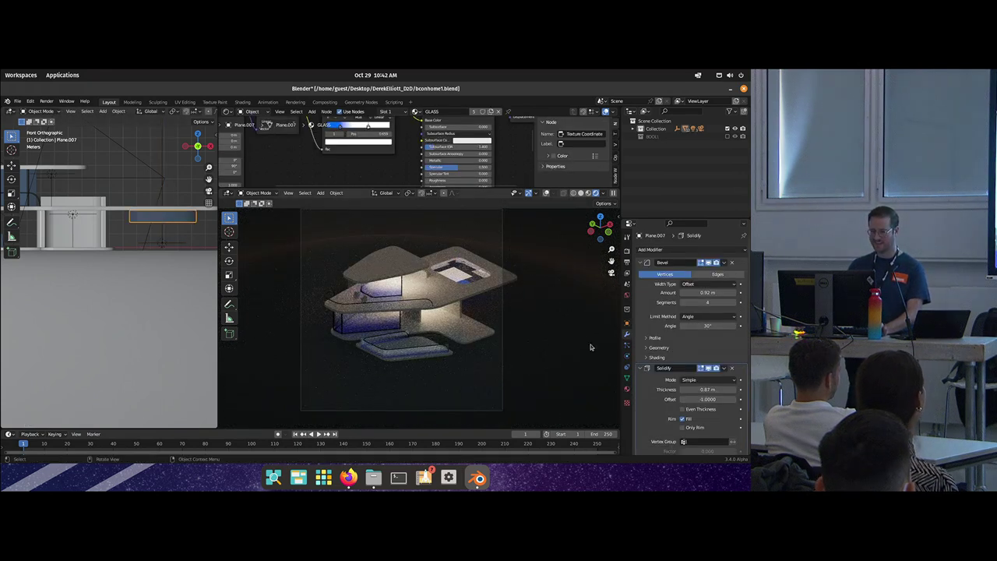
{"action": "left_click", "coordinate": [627, 389]}
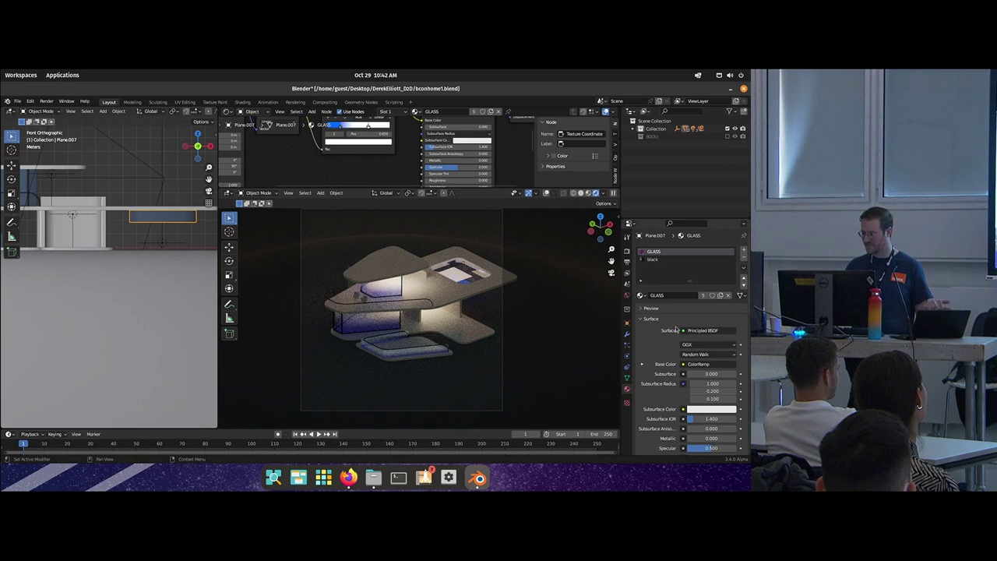
{"action": "left_click", "coordinate": [628, 333]}
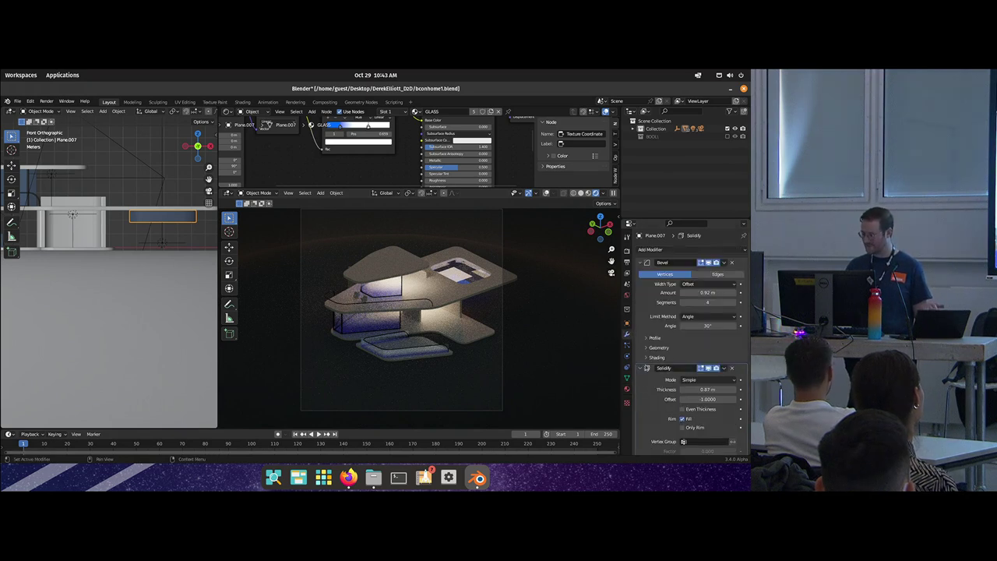
Step: Turn off Multiple Importance on the area light beneath the glass block and raise its power to 183.7 W
{"action": "left_click", "coordinate": [172, 239]}
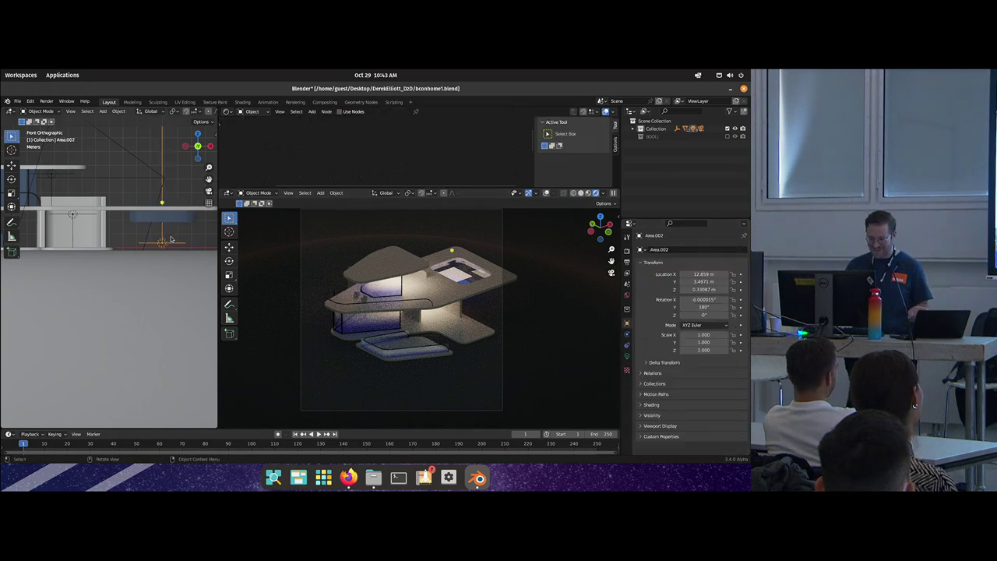
{"action": "left_click", "coordinate": [627, 357]}
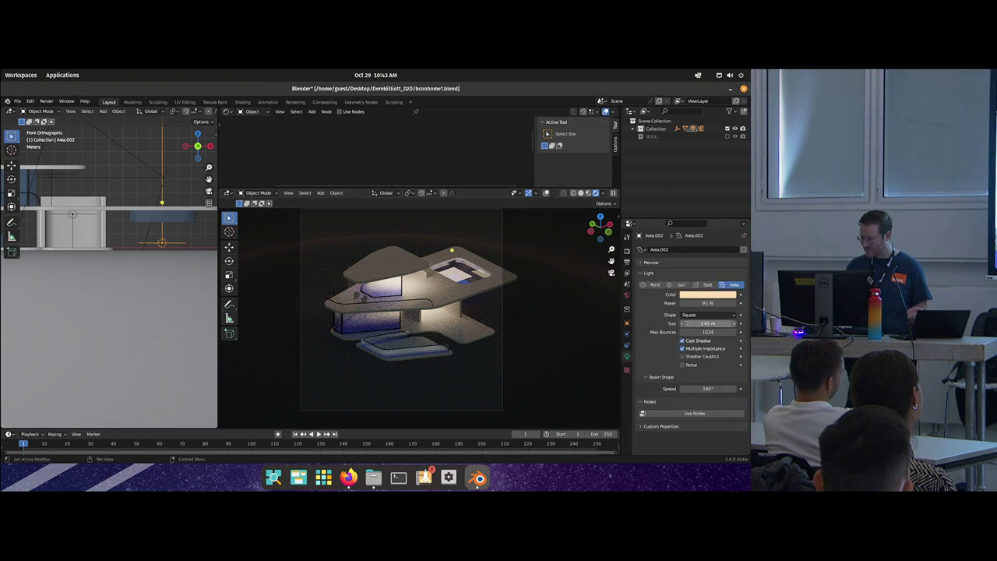
{"action": "left_click", "coordinate": [682, 348]}
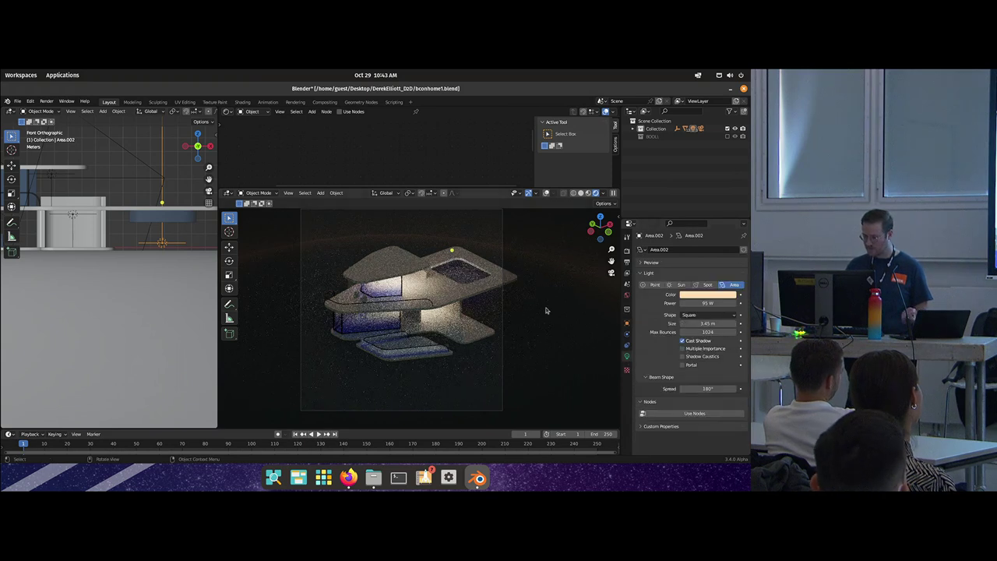
{"action": "left_click_drag", "start_coordinate": [707, 303], "coordinate": [732, 303]}
{"action": "left_click_drag", "start_coordinate": [162, 236], "coordinate": [109, 296]}
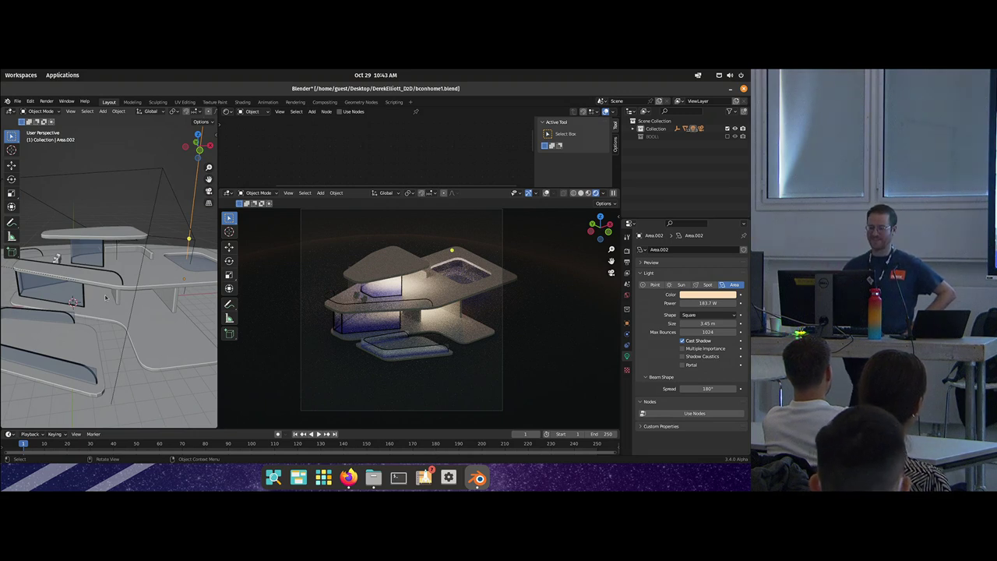
{"action": "mouse_move", "coordinate": [162, 272]}
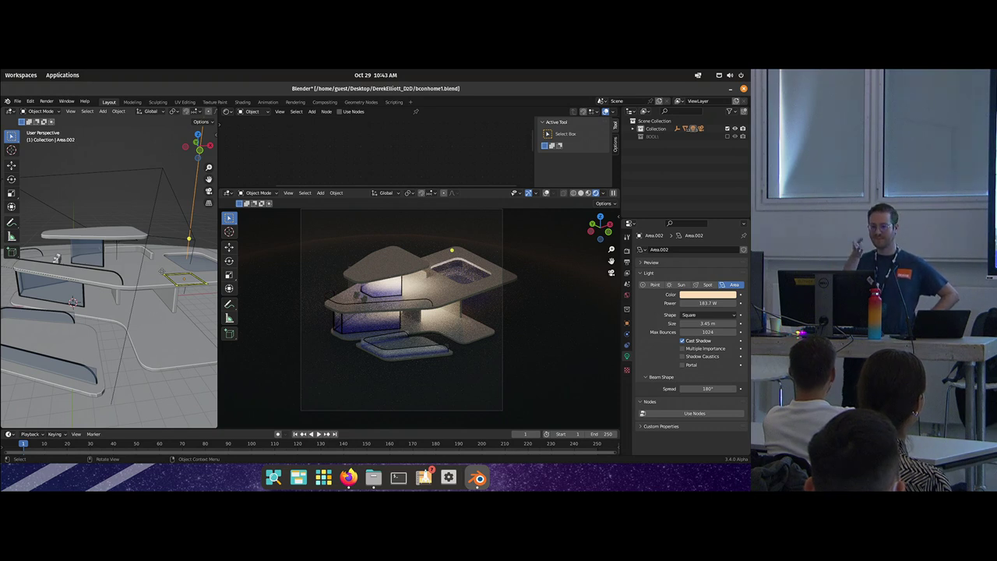
{"action": "left_click", "coordinate": [161, 270]}
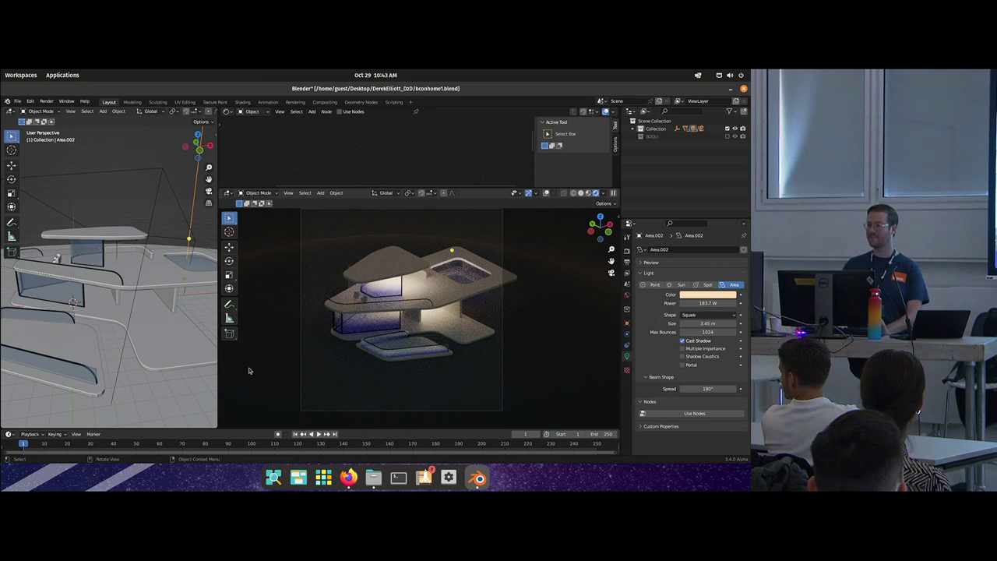
{"action": "left_click_drag", "start_coordinate": [179, 315], "coordinate": [148, 294]}
{"action": "scroll", "coordinate": [451, 318], "scroll_direction": "down", "scroll_amount": 2}
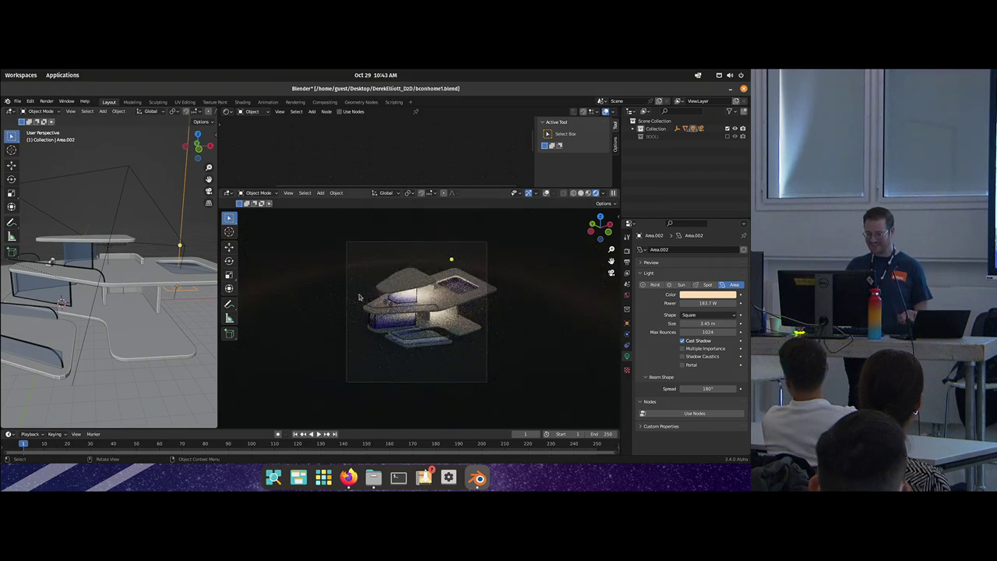
{"action": "scroll", "coordinate": [178, 323], "scroll_direction": "up", "scroll_amount": 2}
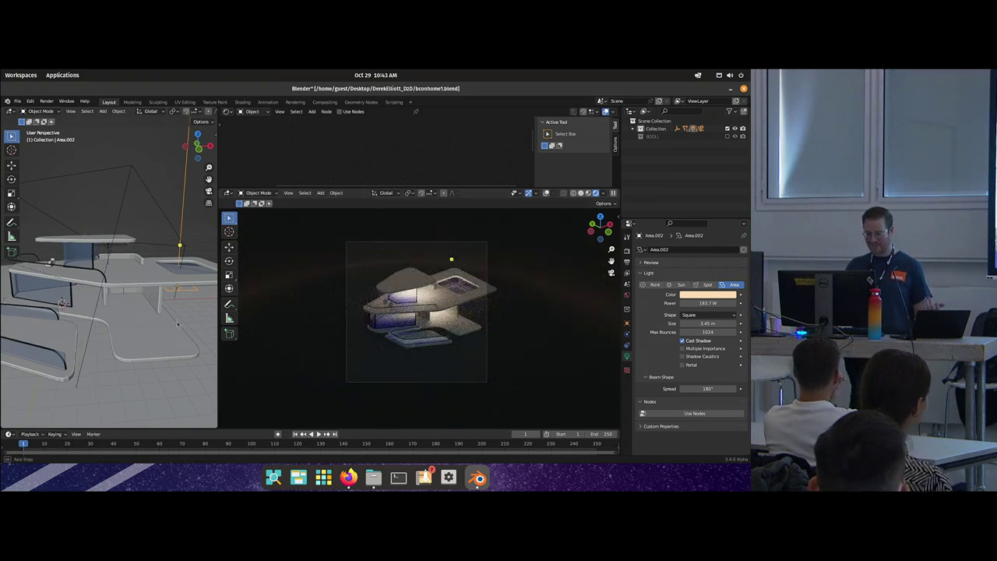
{"action": "left_click_drag", "start_coordinate": [180, 325], "coordinate": [180, 334]}
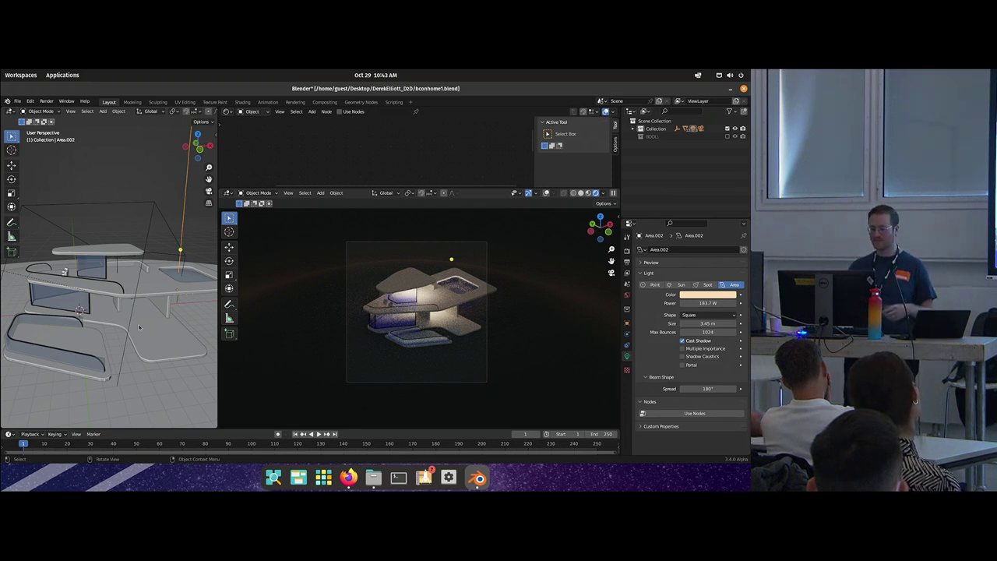
Step: Select the cube-shaped Empty and move it along X to reframe the house in the camera view
{"action": "left_click", "coordinate": [143, 266]}
{"action": "key", "text": "KP_0"}
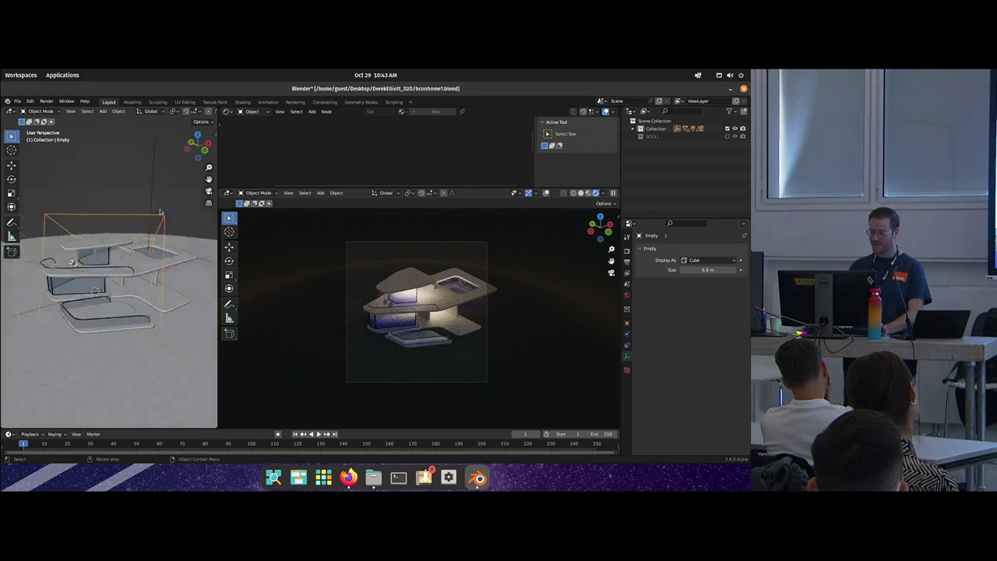
{"action": "key", "text": "Home"}
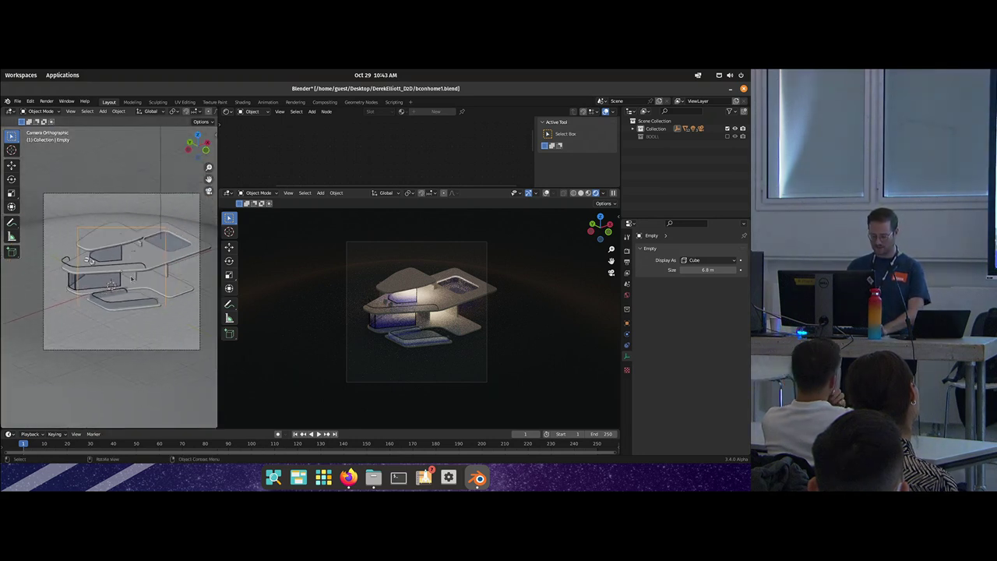
{"action": "key", "text": "g"}
{"action": "key", "text": "x"}
{"action": "left_click", "coordinate": [142, 274]}
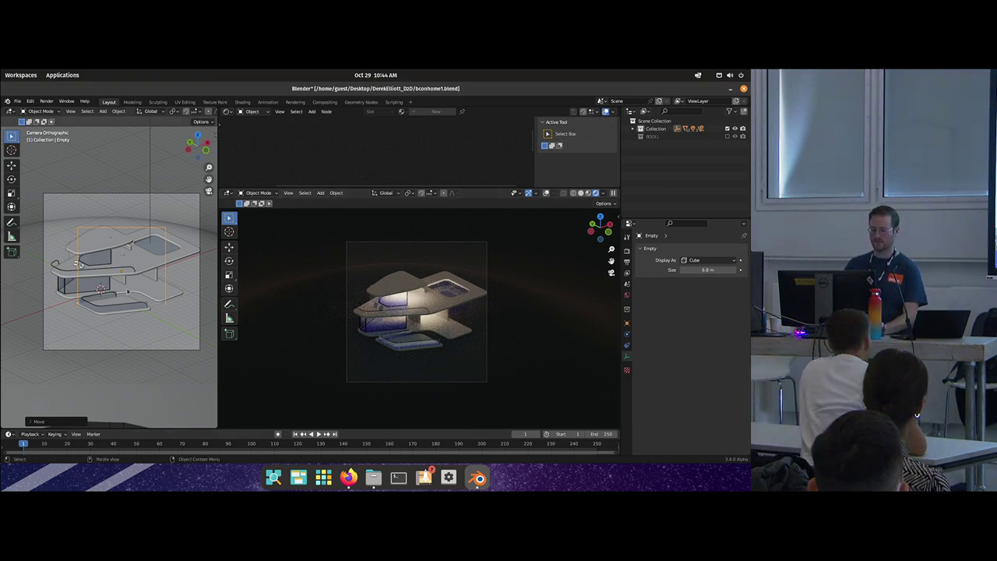
Step: In an X-ray top view, duplicate the lower railing's short edge and place the copy over the adjacent lower slab
{"action": "left_click", "coordinate": [157, 277]}
{"action": "scroll", "coordinate": [154, 277], "scroll_direction": "up", "scroll_amount": 2}
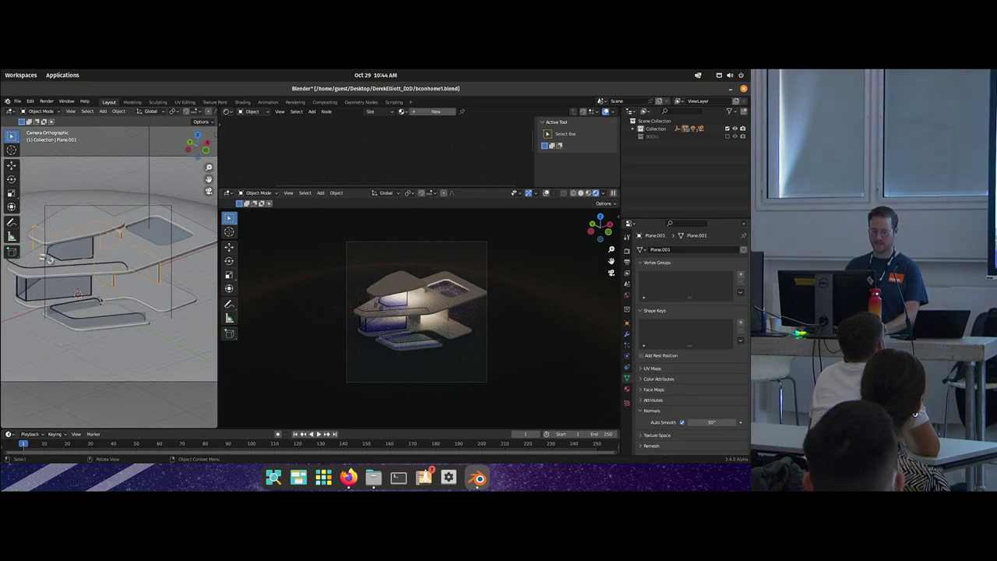
{"action": "left_click", "coordinate": [95, 318]}
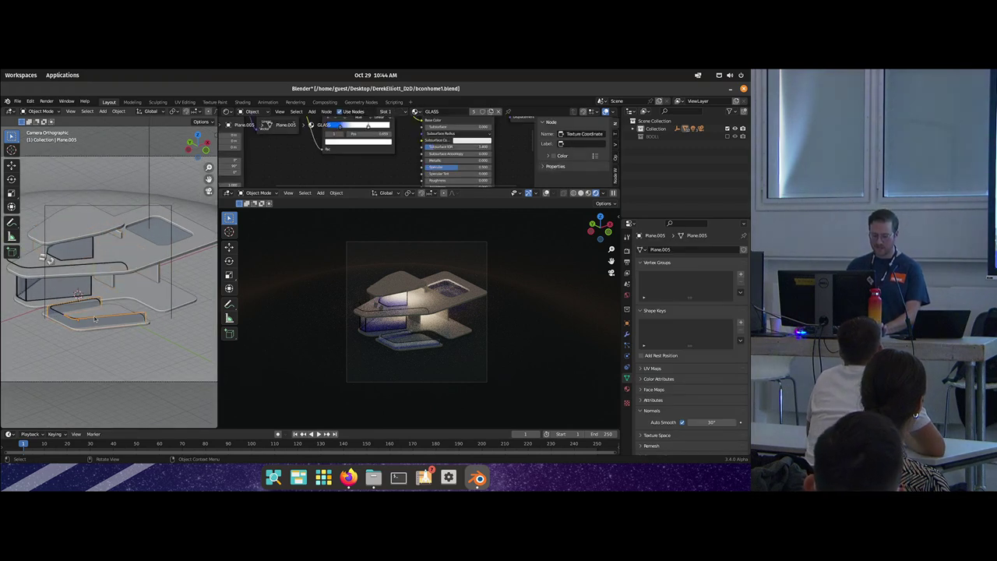
{"action": "left_click", "coordinate": [95, 318]}
{"action": "key", "text": "KP_7"}
{"action": "key", "text": "alt+z"}
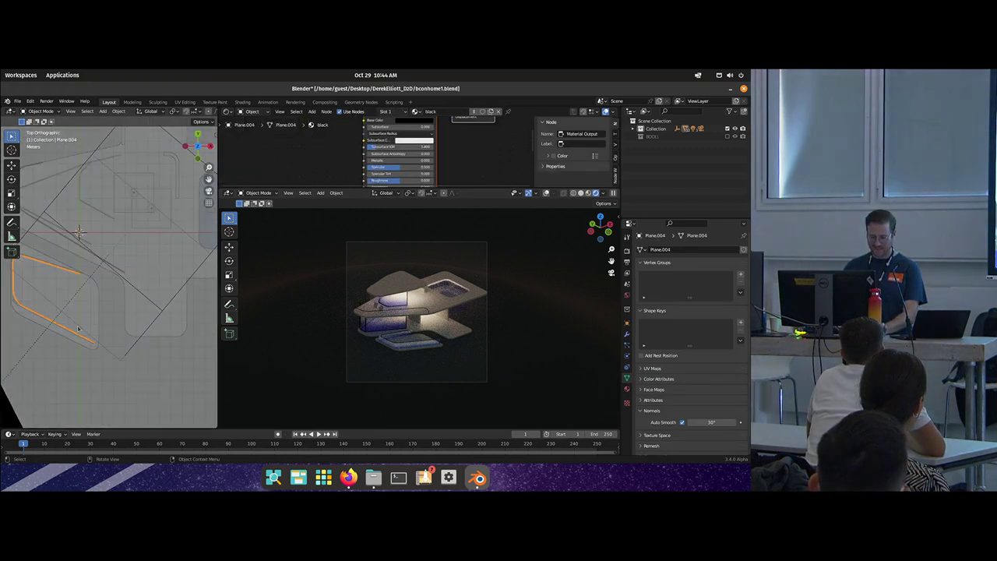
{"action": "key", "text": "Tab"}
{"action": "scroll", "coordinate": [76, 318], "scroll_direction": "down", "scroll_amount": 2}
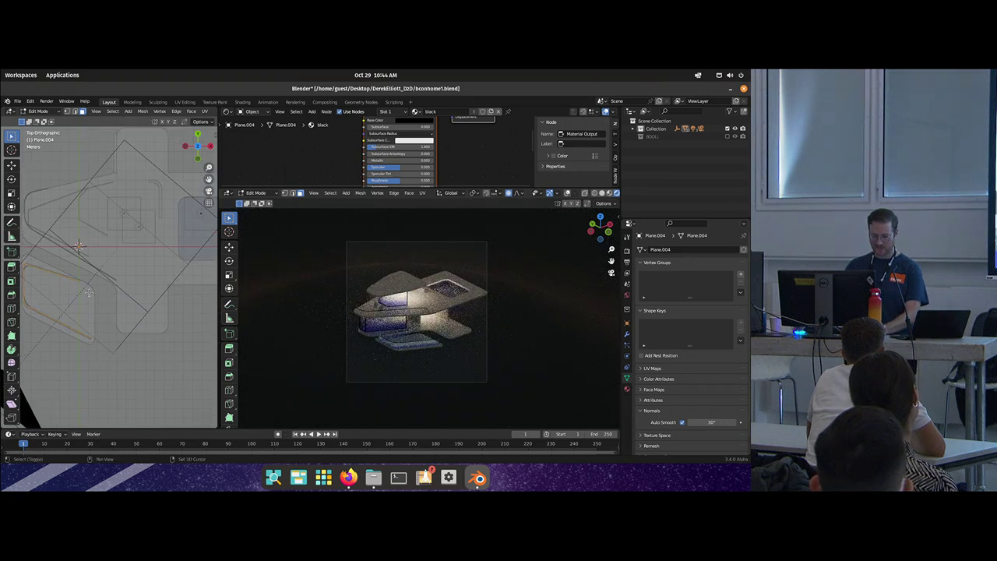
{"action": "key", "text": "g"}
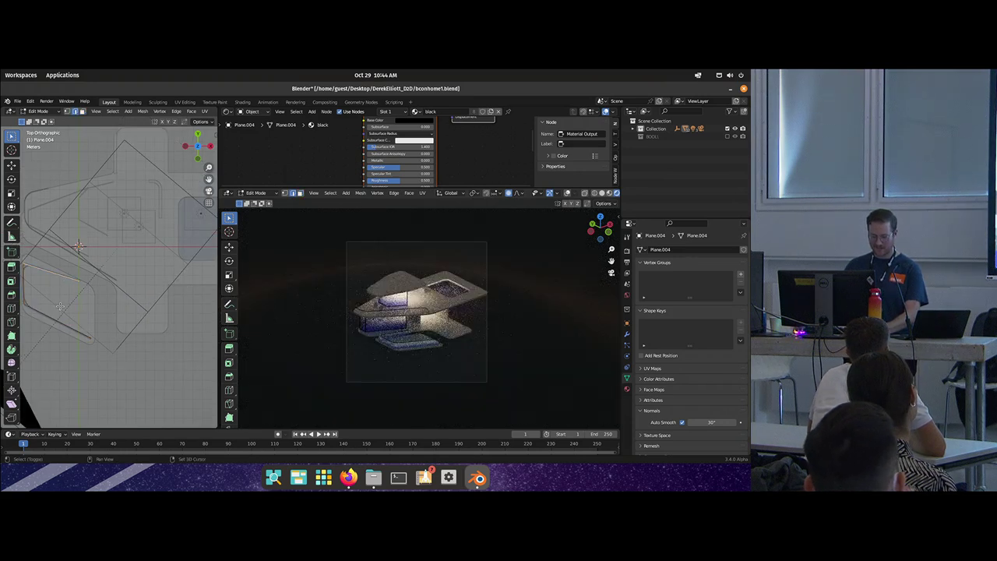
{"action": "left_click", "coordinate": [163, 317]}
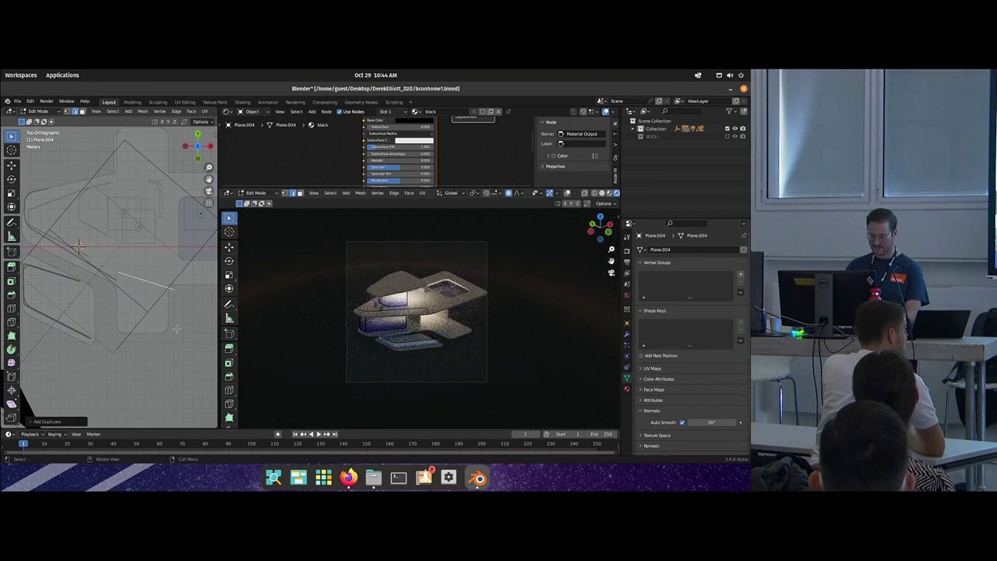
Step: Rotate the duplicated railing edge to line up with the adjacent lower slab, reposition it there and shift it along X
{"action": "key", "text": "r"}
{"action": "left_click", "coordinate": [90, 352]}
{"action": "key", "text": "g"}
{"action": "left_click", "coordinate": [165, 348]}
{"action": "left_click_drag", "start_coordinate": [165, 348], "coordinate": [157, 303]}
{"action": "key", "text": "g"}
{"action": "key", "text": "x"}
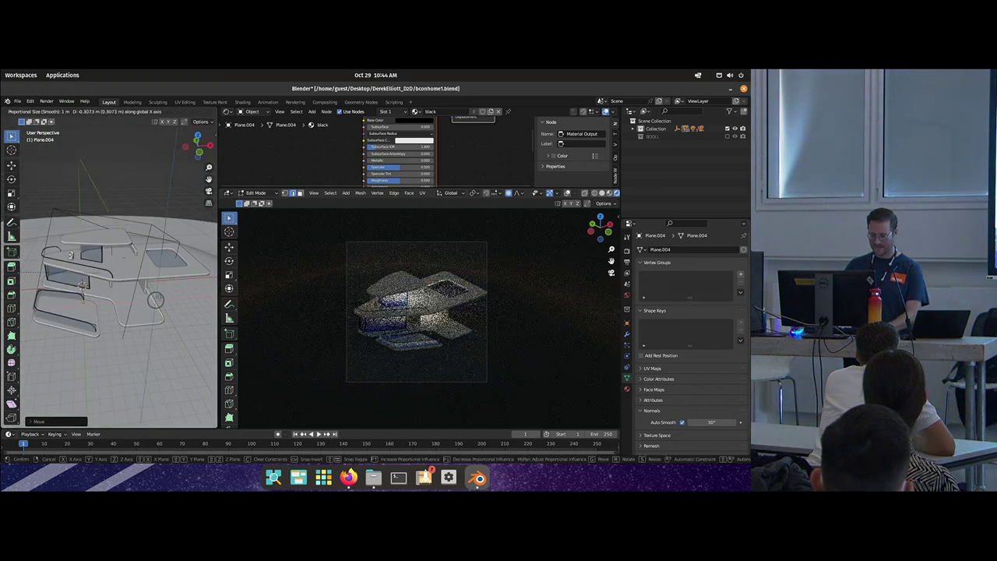
{"action": "left_click", "coordinate": [155, 299]}
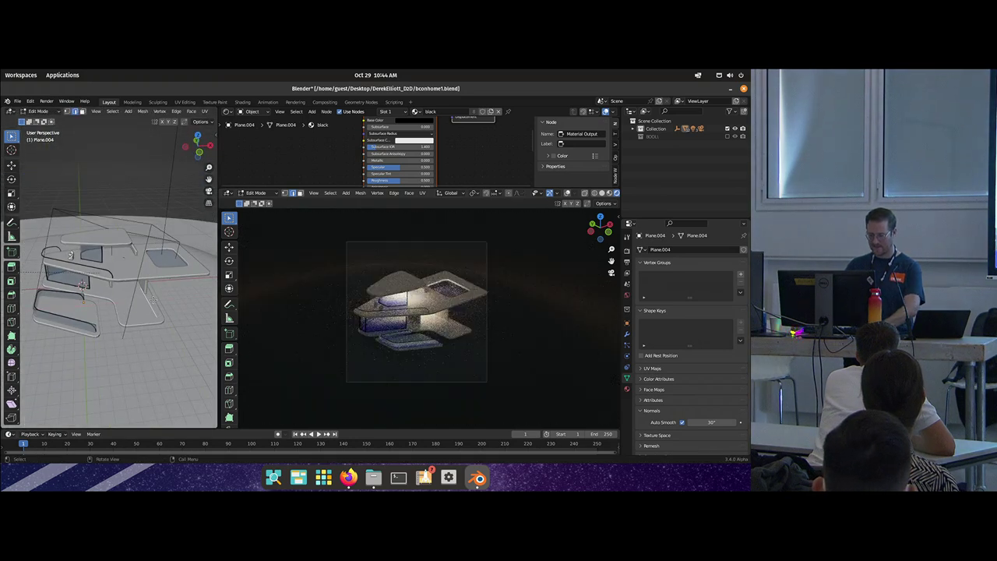
Step: Move the duplicated railing edge about 4.5 m along Y toward the side of the lower slab
{"action": "left_click", "coordinate": [627, 333]}
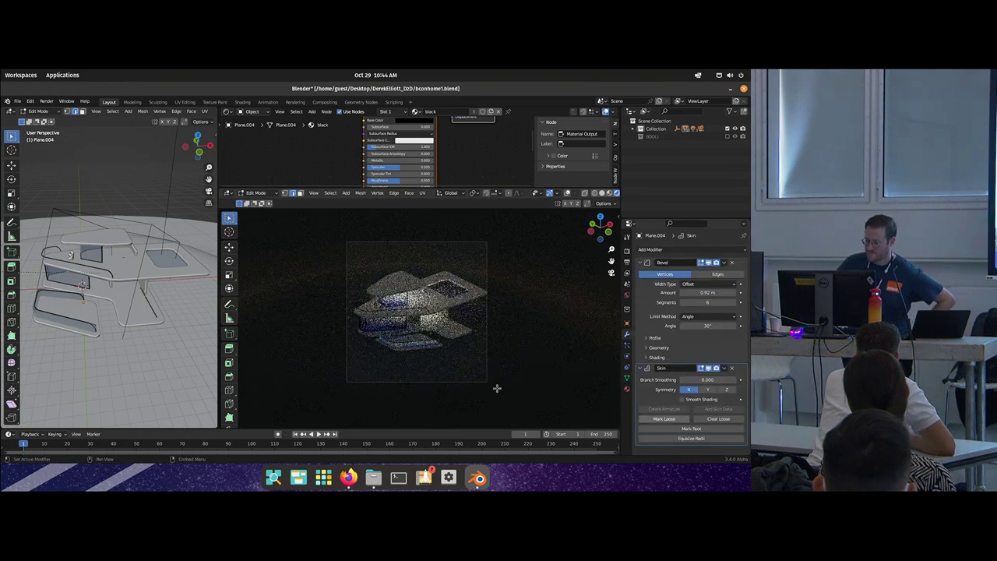
{"action": "left_click_drag", "start_coordinate": [137, 320], "coordinate": [174, 314]}
{"action": "key", "text": "g"}
{"action": "key", "text": "y"}
{"action": "left_click", "coordinate": [154, 289]}
{"action": "key", "text": "g"}
{"action": "key", "text": "y"}
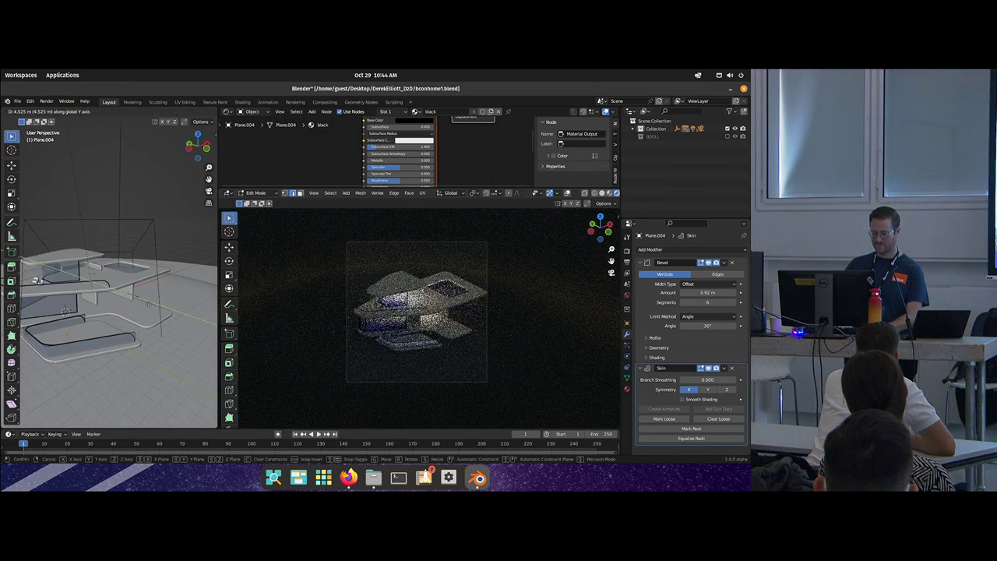
{"action": "left_click", "coordinate": [141, 299]}
Step: Extrude the end vertex of the short railing edge along Y to add another segment
{"action": "key", "text": "1"}
{"action": "left_click_drag", "start_coordinate": [144, 298], "coordinate": [163, 317]}
{"action": "key", "text": "e"}
{"action": "key", "text": "y"}
{"action": "left_click", "coordinate": [148, 302]}
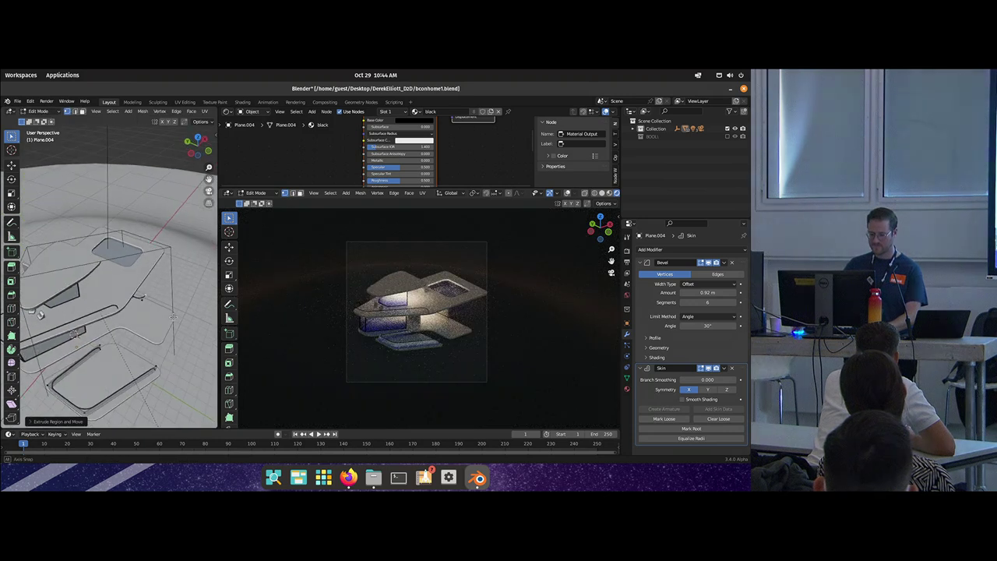
Step: Select the new short railing's edge, move it along Y toward the middle slab and leave Edit Mode
{"action": "key", "text": "3"}
{"action": "scroll", "coordinate": [148, 301], "scroll_direction": "up", "scroll_amount": 2}
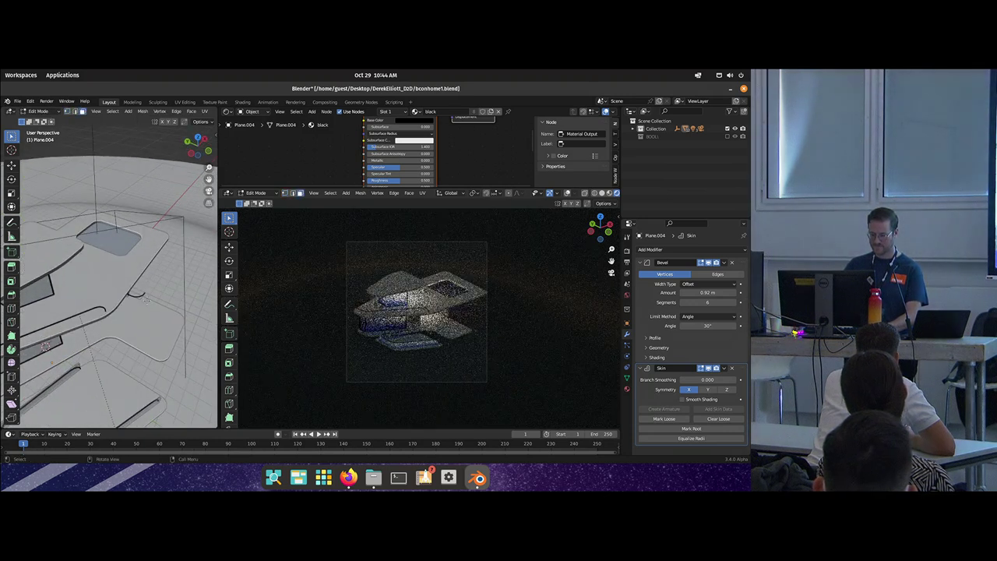
{"action": "left_click_drag", "start_coordinate": [147, 301], "coordinate": [145, 297]}
{"action": "key", "text": "2"}
{"action": "left_click", "coordinate": [144, 296]}
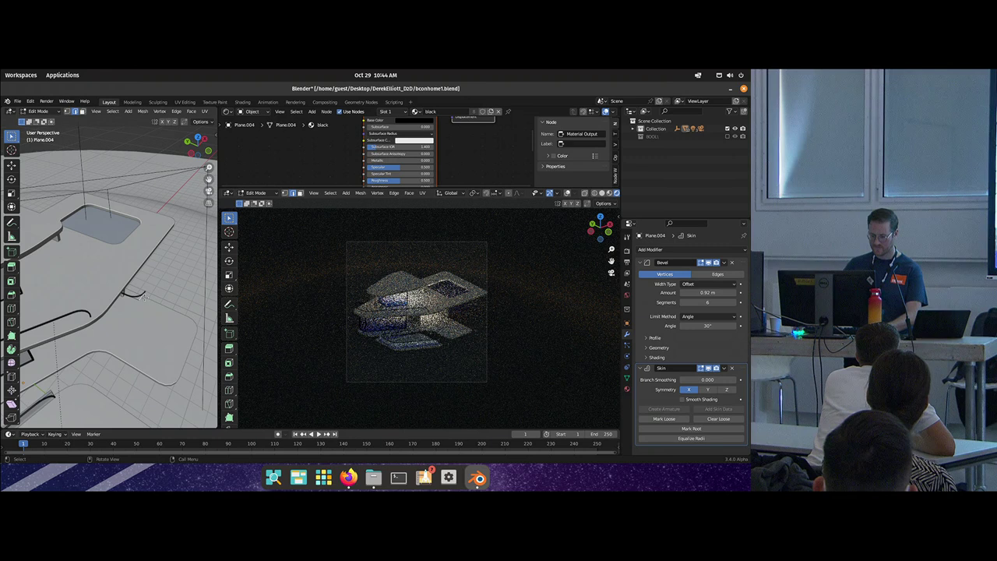
{"action": "key", "text": "g"}
{"action": "key", "text": "y"}
{"action": "key", "text": "x"}
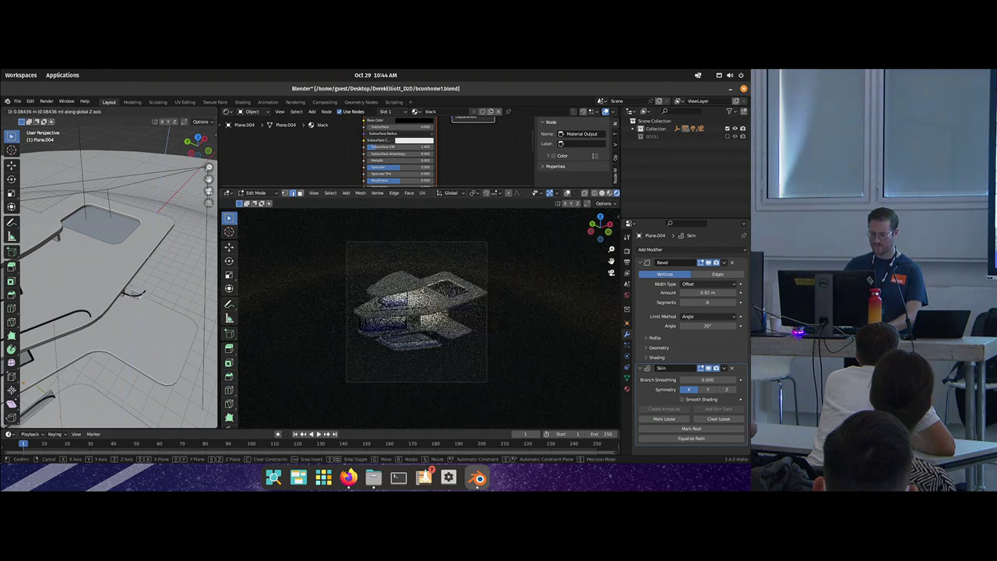
{"action": "key", "text": "y"}
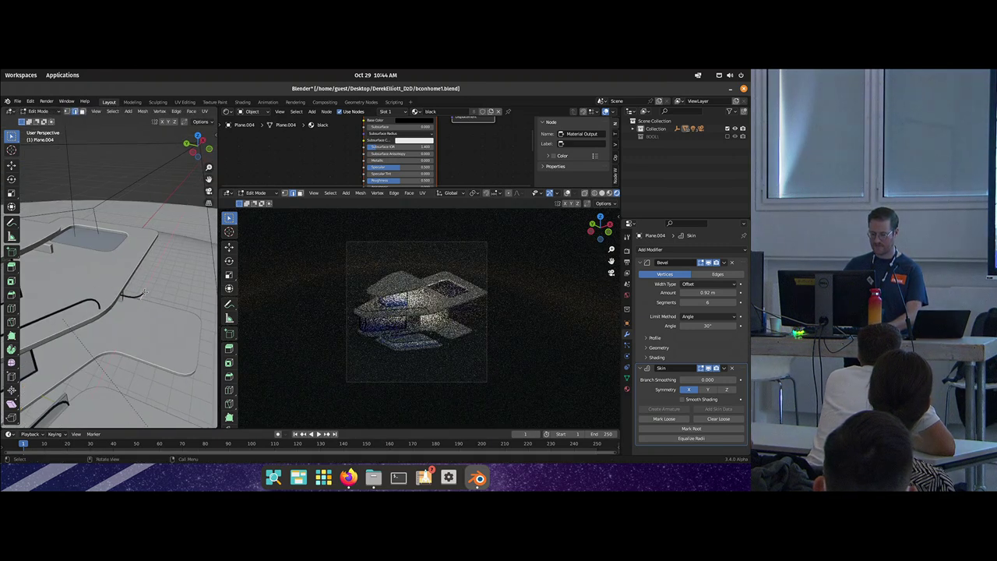
{"action": "left_click", "coordinate": [132, 291]}
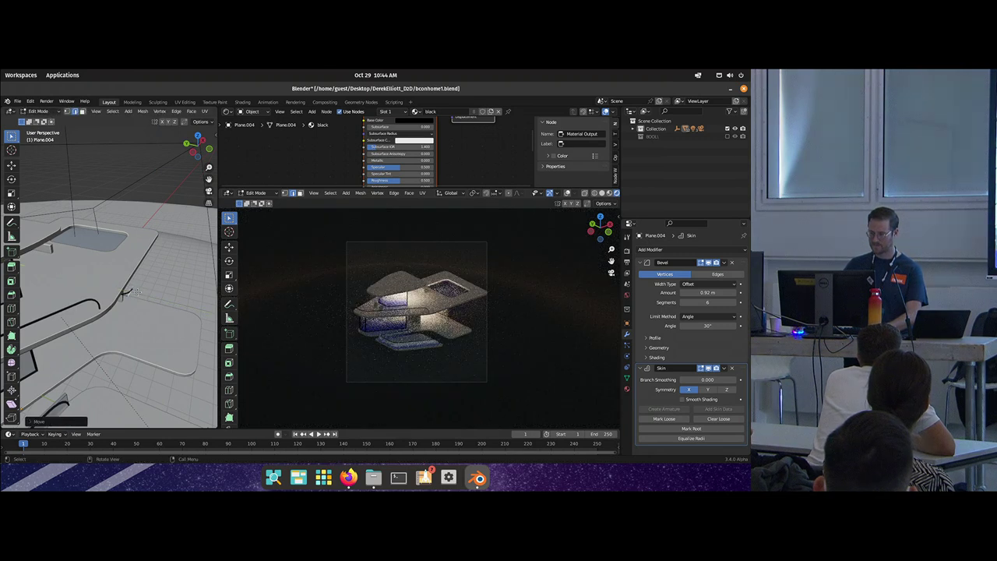
{"action": "key", "text": "Tab"}
{"action": "left_click_drag", "start_coordinate": [133, 292], "coordinate": [145, 284]}
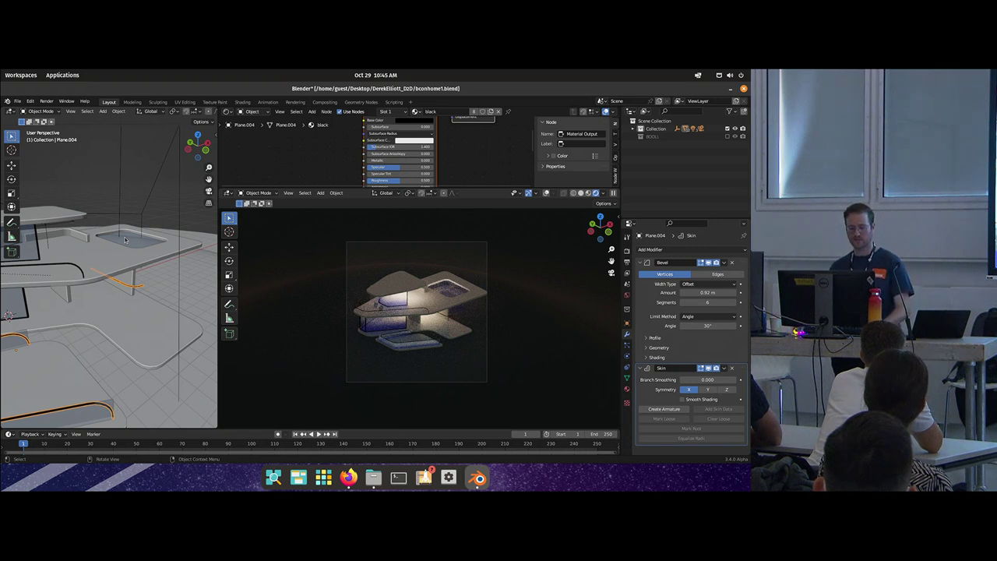
Step: Extend the short railing near the middle slab by extruding its end vertex
{"action": "key", "text": "Tab"}
{"action": "left_click_drag", "start_coordinate": [142, 289], "coordinate": [173, 316]}
{"action": "key", "text": "e"}
{"action": "left_click", "coordinate": [139, 290]}
{"action": "key", "text": "Tab"}
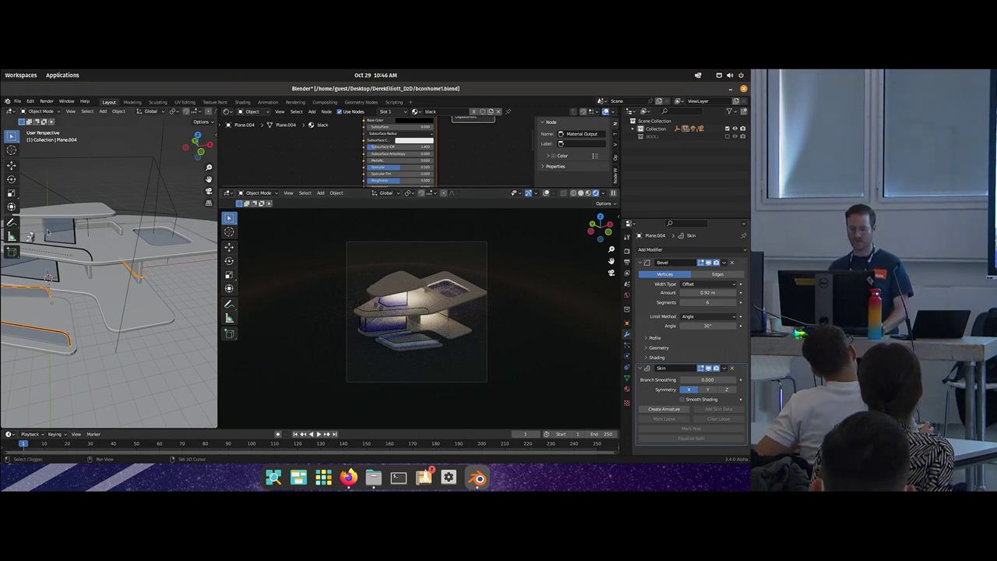
Step: Edit the slab object and move the top roof slab's corner vertex about 3.3 m along X
{"action": "left_click", "coordinate": [86, 218]}
{"action": "key", "text": "Tab"}
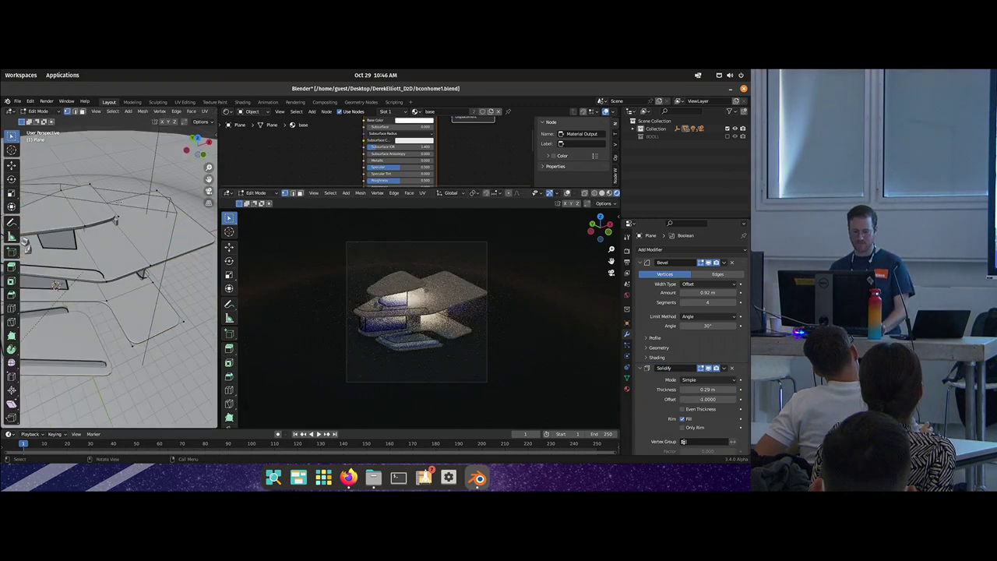
{"action": "key", "text": "g"}
{"action": "key", "text": "x"}
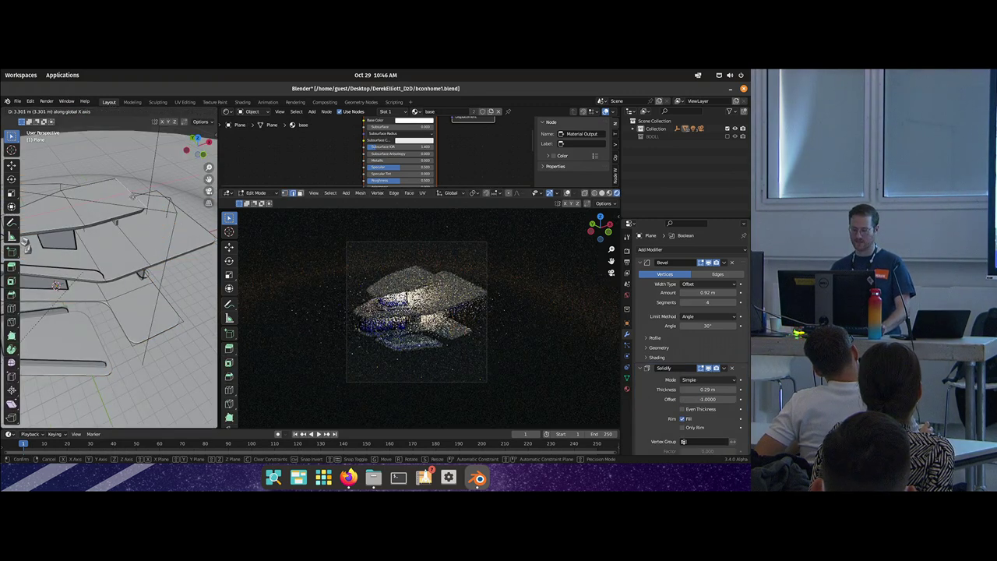
{"action": "left_click", "coordinate": [133, 197]}
{"action": "left_click_drag", "start_coordinate": [137, 210], "coordinate": [113, 226]}
{"action": "key", "text": "Tab"}
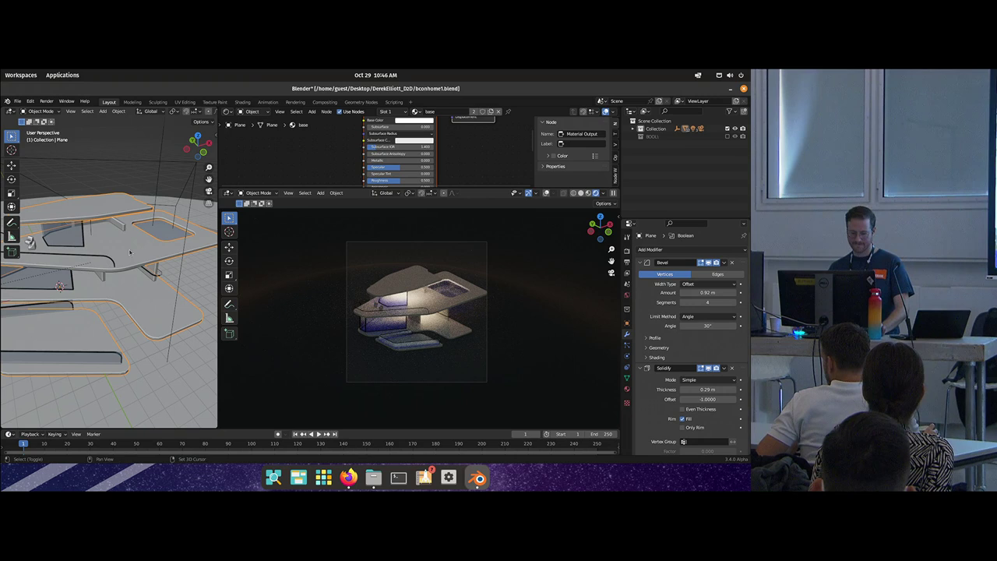
Step: In the front view, duplicate an edge of the lower railing, place it above the house and rotate the copy upright
{"action": "scroll", "coordinate": [158, 273], "scroll_direction": "down", "scroll_amount": 2}
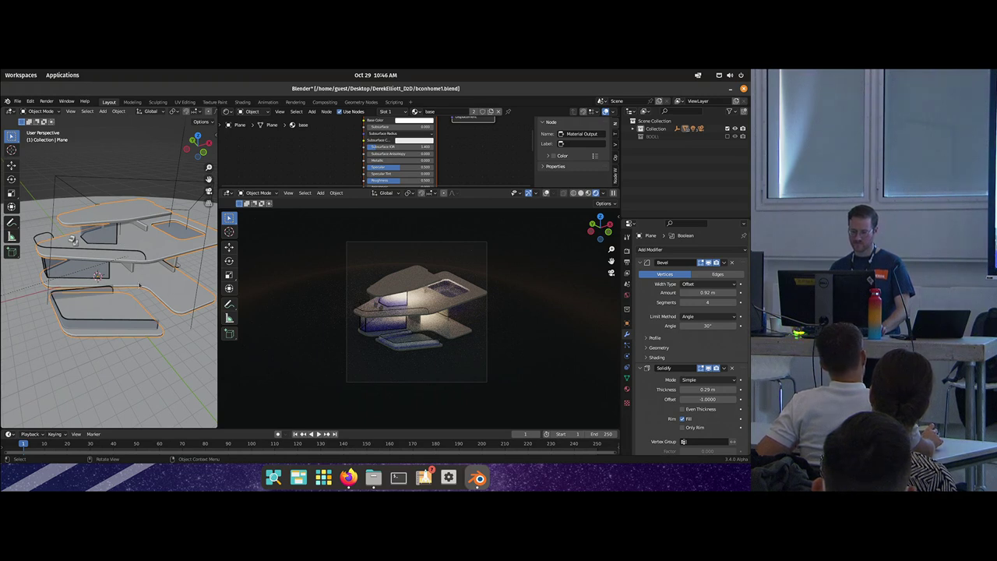
{"action": "left_click", "coordinate": [147, 324]}
{"action": "left_click", "coordinate": [146, 322]}
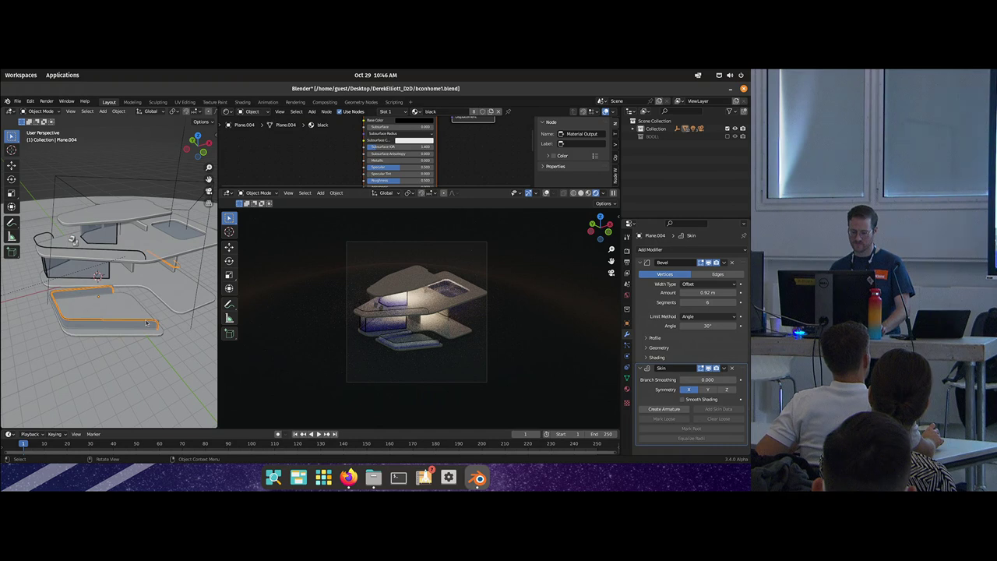
{"action": "key", "text": "Tab"}
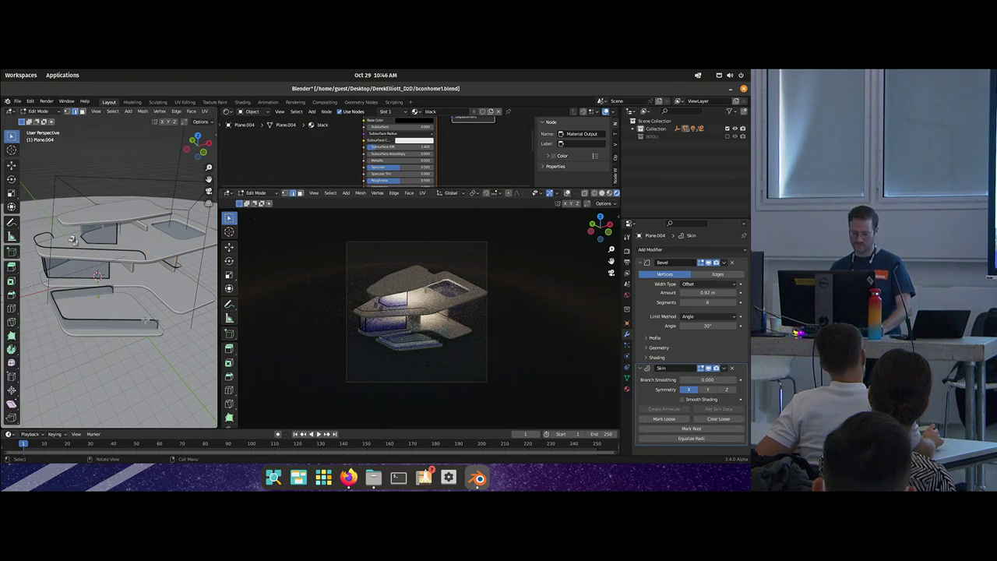
{"action": "key", "text": "KP_1"}
{"action": "key", "text": "shift+d"}
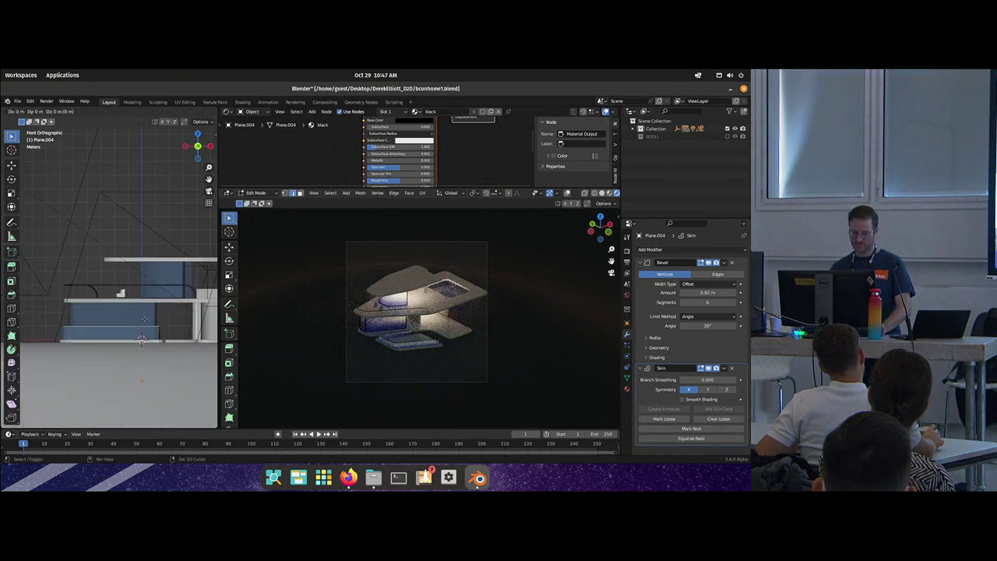
{"action": "left_click", "coordinate": [151, 274]}
{"action": "key", "text": "r"}
{"action": "left_click", "coordinate": [148, 341], "text": "ctrl"}
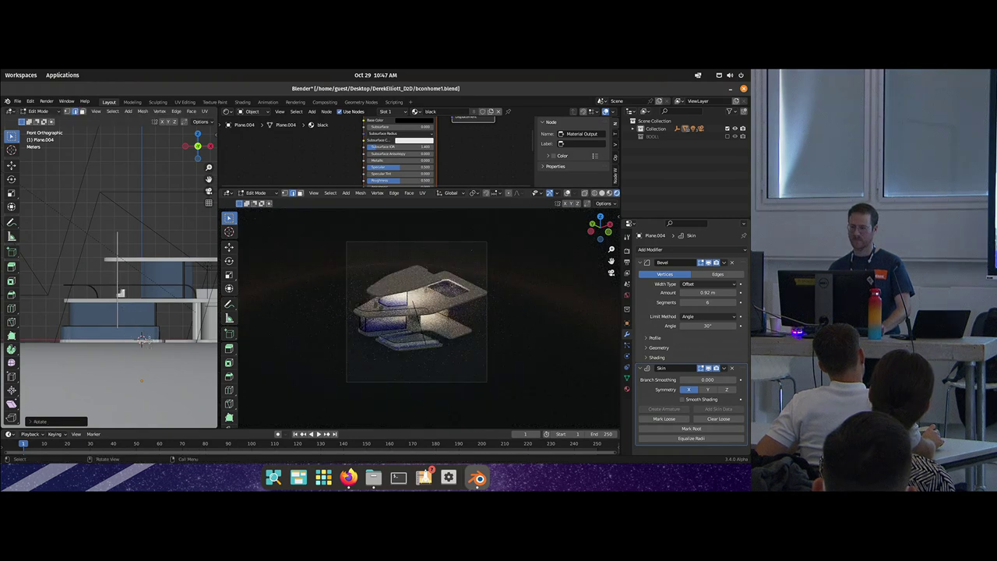
Step: Scale the upright edge down to post height and raise it about 1.9 m onto the top roof slab
{"action": "key", "text": "s"}
{"action": "left_click", "coordinate": [119, 301]}
{"action": "key", "text": "g"}
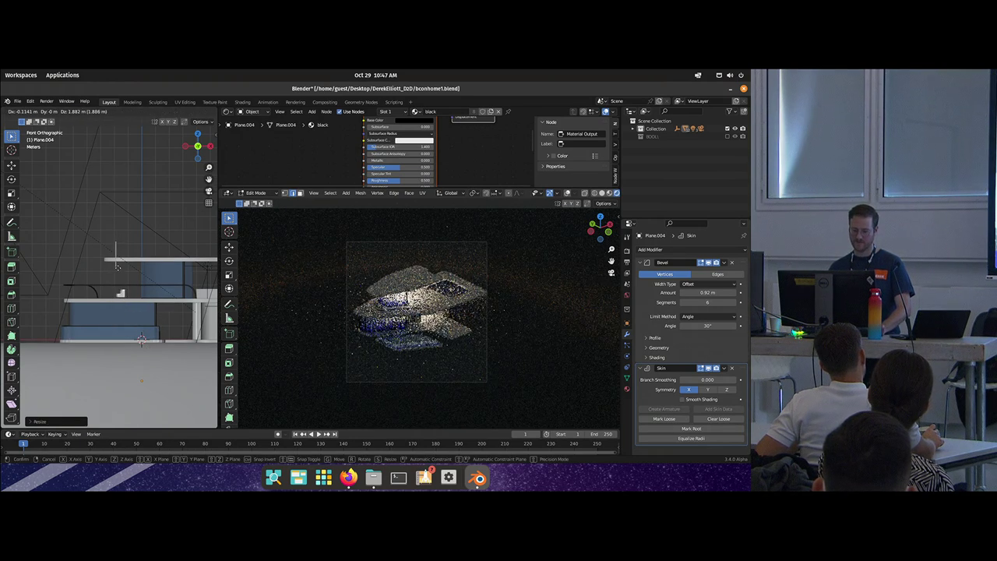
{"action": "left_click", "coordinate": [115, 266]}
Step: Scale the post edge in X and Y only to make it stand perfectly vertical
{"action": "key", "text": "KP_7"}
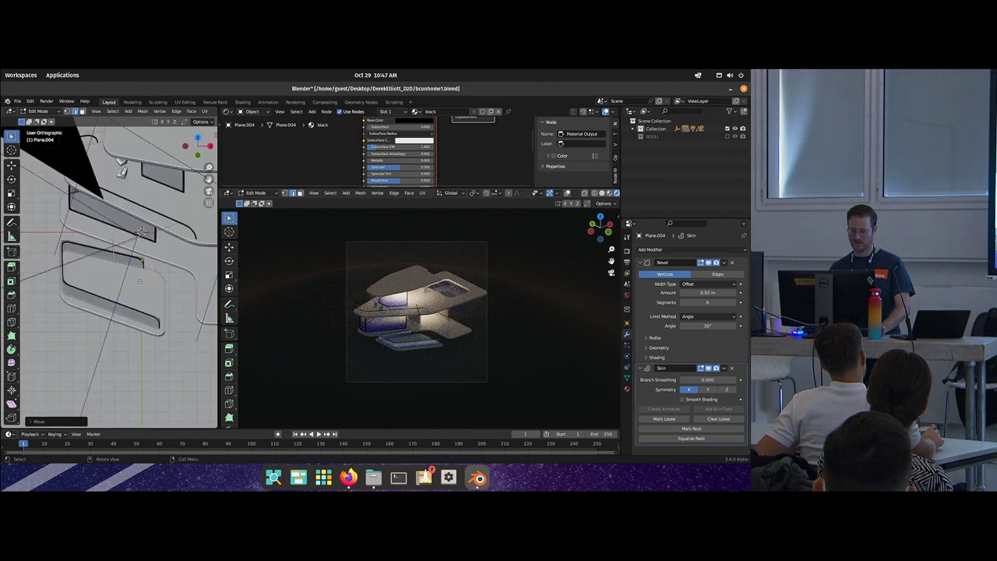
{"action": "key", "text": "r"}
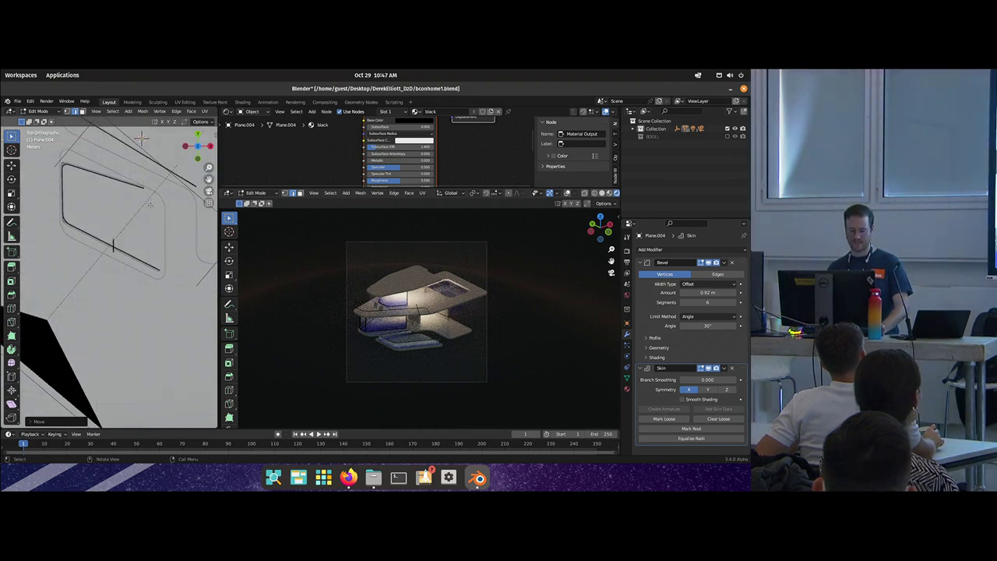
{"action": "key", "text": "s"}
{"action": "key", "text": "shift+z"}
{"action": "left_click", "coordinate": [150, 205]}
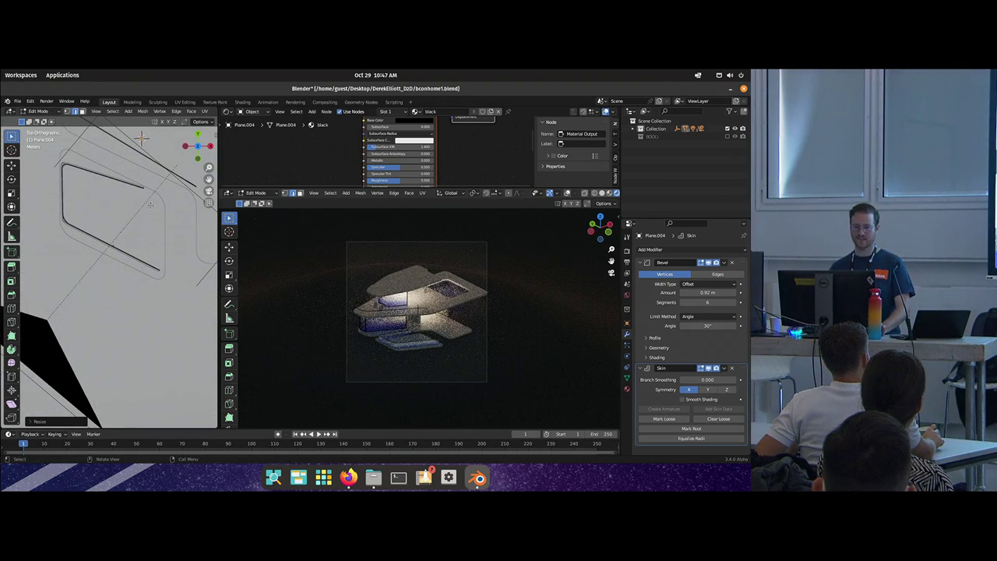
Step: In the top view, position the vertical post near the pointed end of the top roof slab
{"action": "left_click_drag", "start_coordinate": [87, 225], "coordinate": [50, 247]}
{"action": "scroll", "coordinate": [50, 248], "scroll_direction": "down", "scroll_amount": 3}
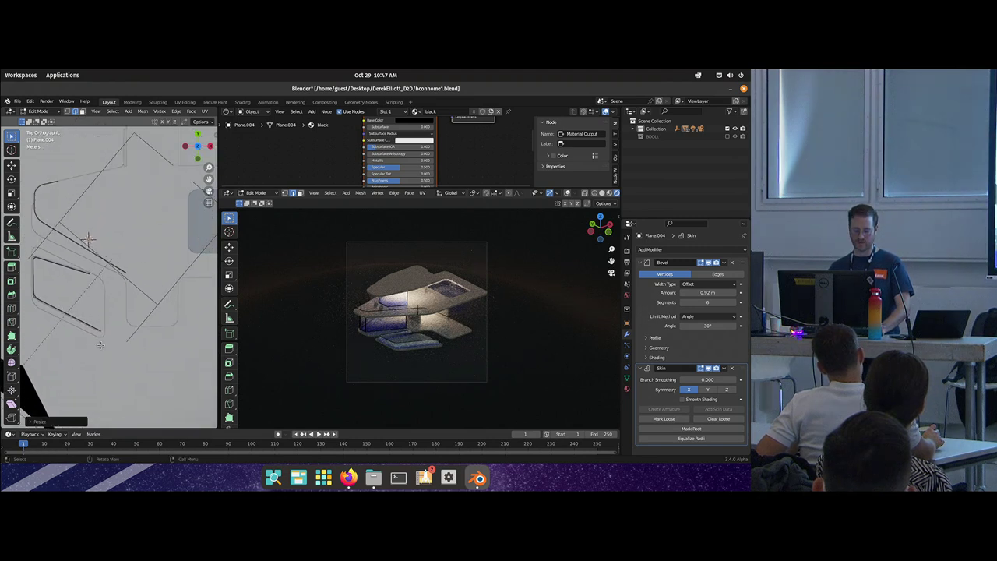
{"action": "key", "text": "g"}
{"action": "left_click", "coordinate": [133, 265]}
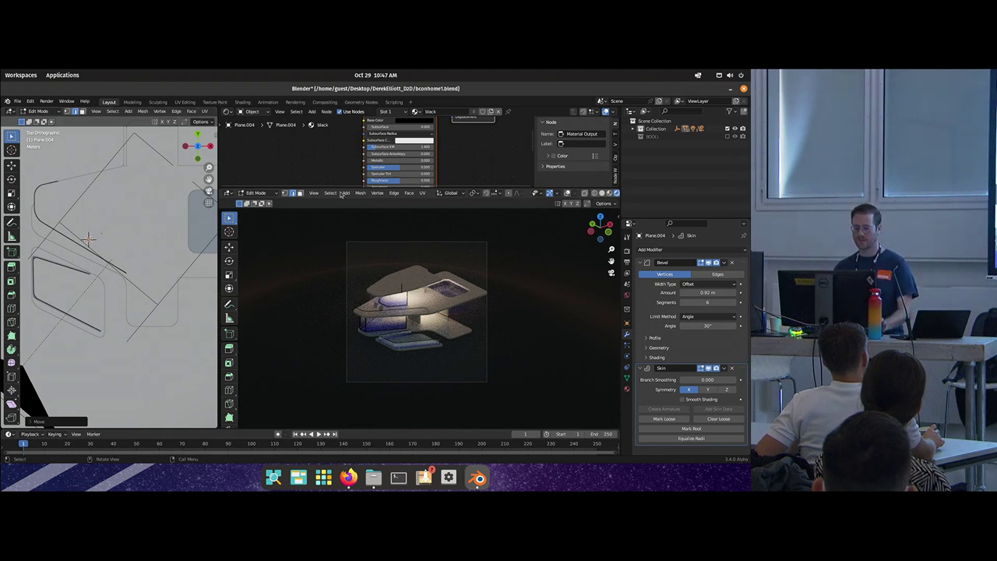
{"action": "key", "text": "g"}
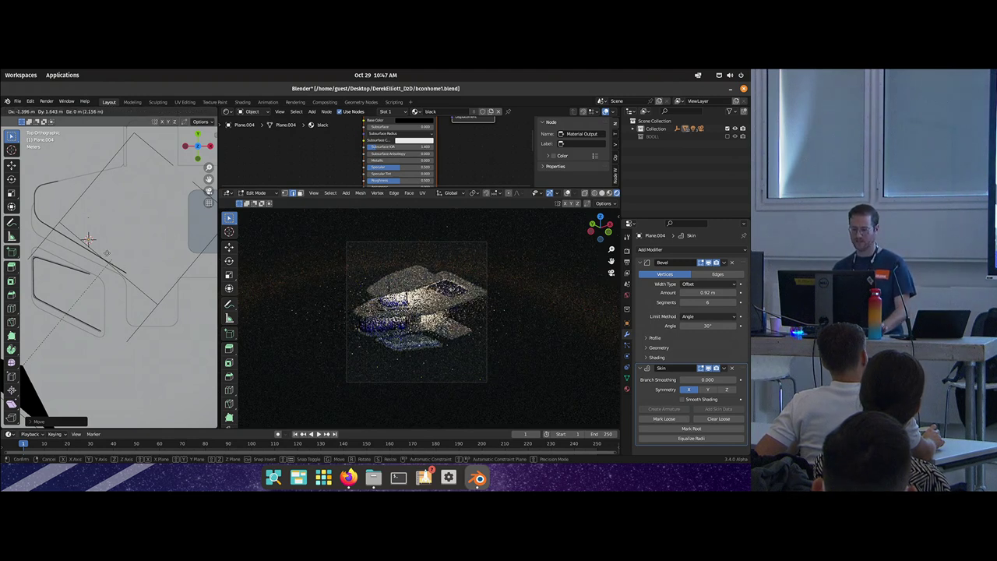
{"action": "left_click", "coordinate": [89, 242]}
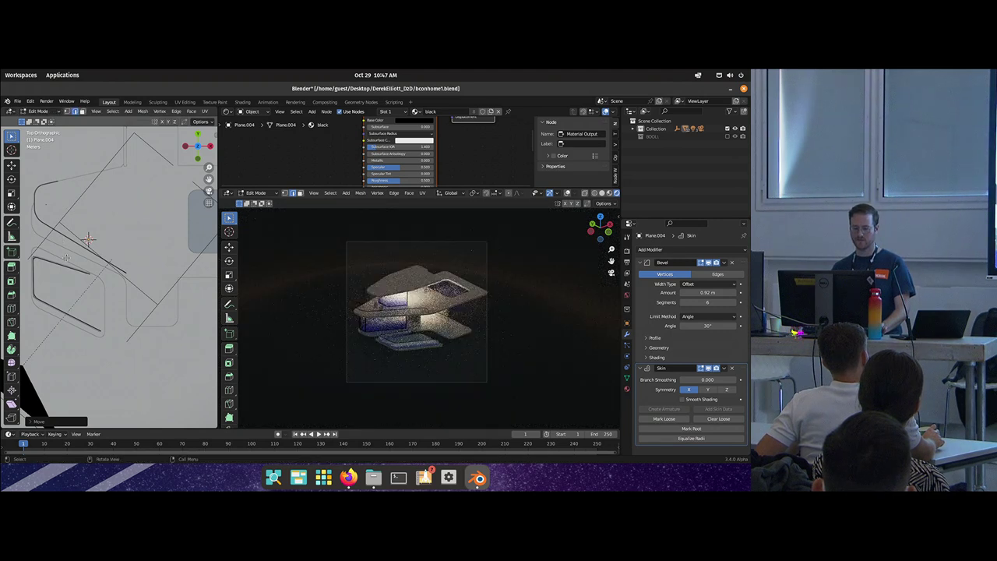
{"action": "key", "text": "KP_5"}
{"action": "left_click_drag", "start_coordinate": [66, 257], "coordinate": [85, 241]}
{"action": "key", "text": "KP_7"}
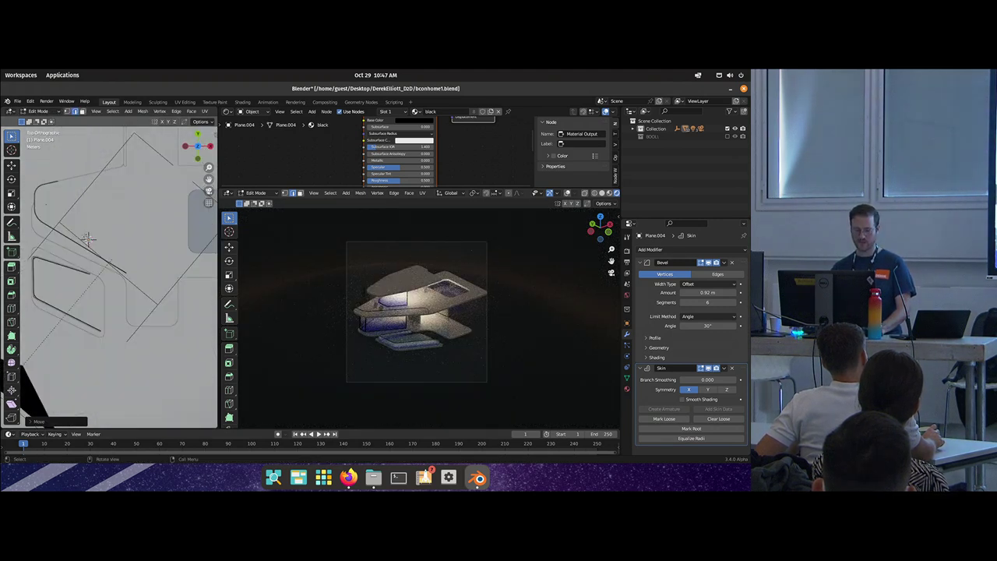
{"action": "key", "text": "g"}
{"action": "left_click", "coordinate": [112, 228]}
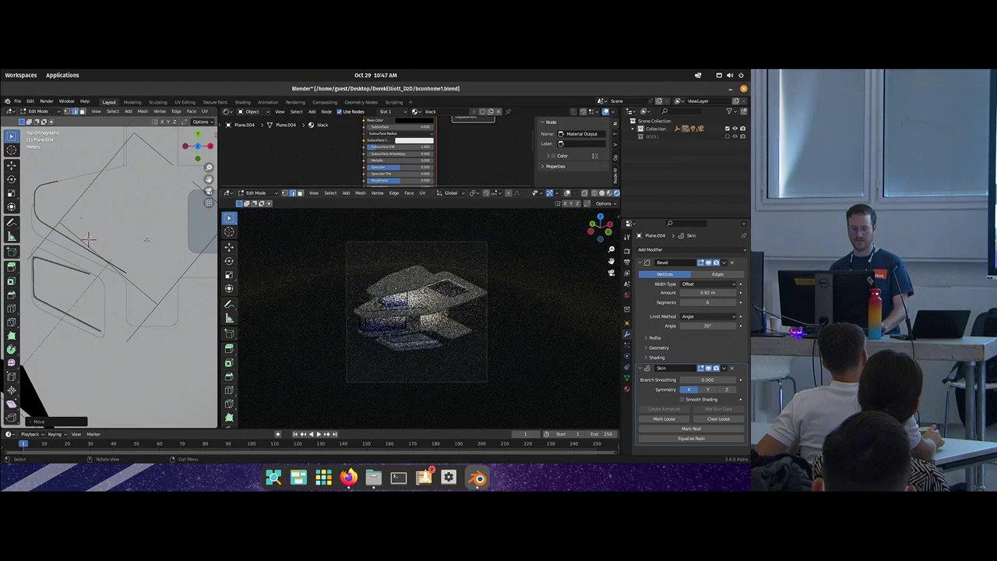
{"action": "mouse_move", "coordinate": [112, 232]}
{"action": "left_mouse_down"}
{"action": "mouse_move", "coordinate": [111, 218]}
{"action": "mouse_move", "coordinate": [83, 215]}
{"action": "left_mouse_up"}
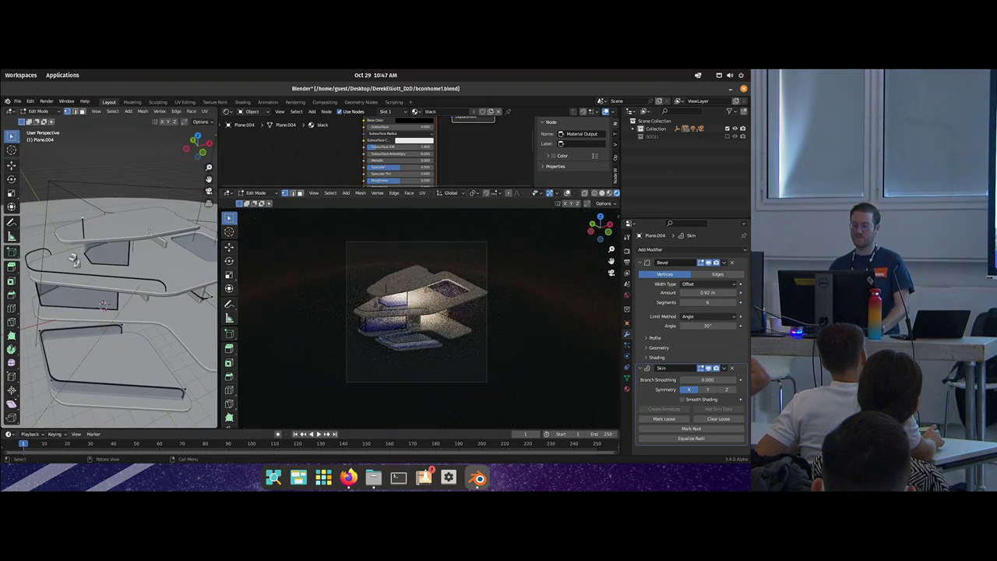
Step: Extrude the post's top vertex about 7.4 m horizontally across the roof slab as a handrail
{"action": "key", "text": "KP_7"}
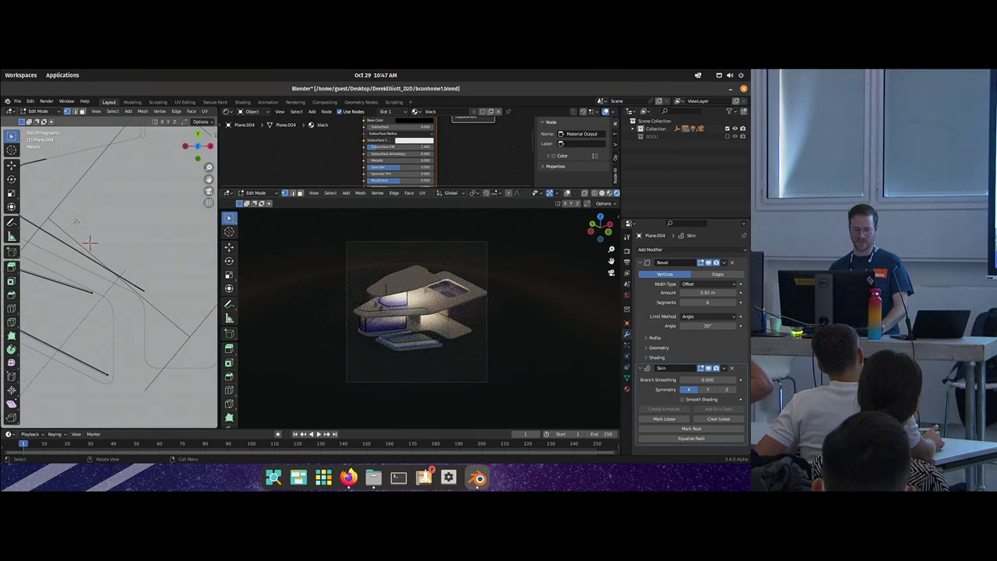
{"action": "key", "text": "g"}
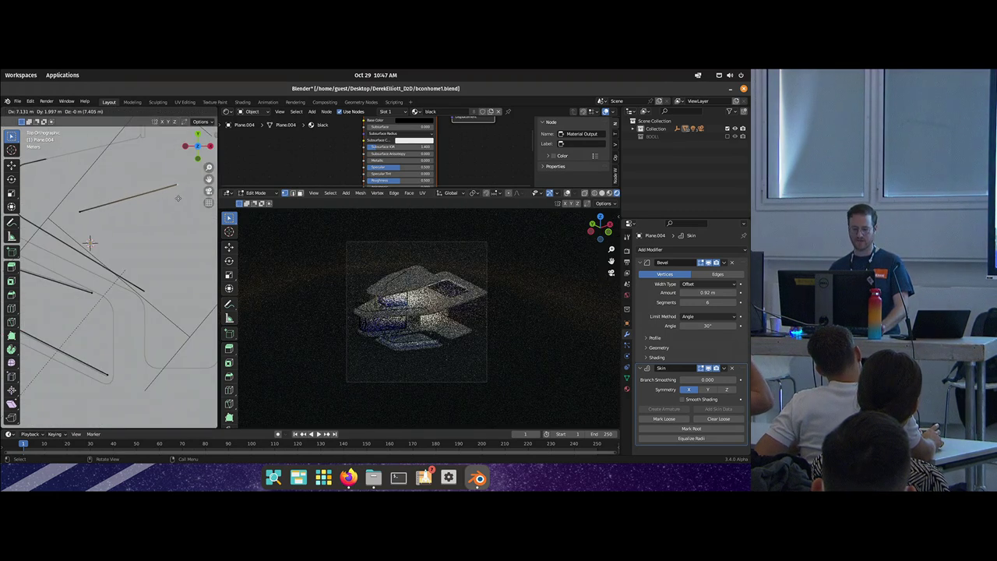
{"action": "left_click", "coordinate": [174, 199]}
Step: Extrude the handrail's far end straight down as a second post, and lower the top rail to shorten the roof railing
{"action": "left_click_drag", "start_coordinate": [175, 200], "coordinate": [105, 150]}
{"action": "key", "text": "e"}
{"action": "key", "text": "z"}
{"action": "right_click", "coordinate": [144, 188]}
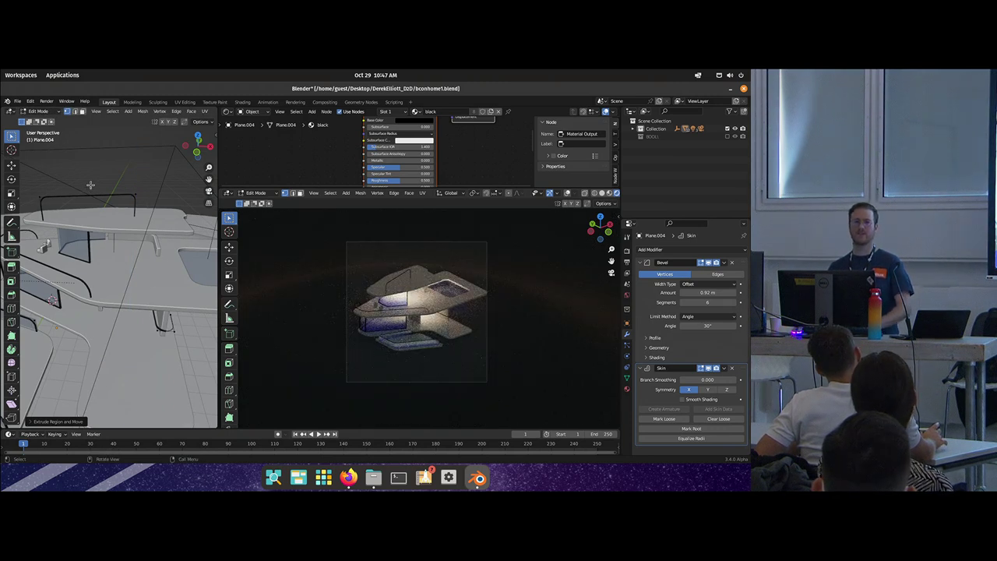
{"action": "key", "text": "g"}
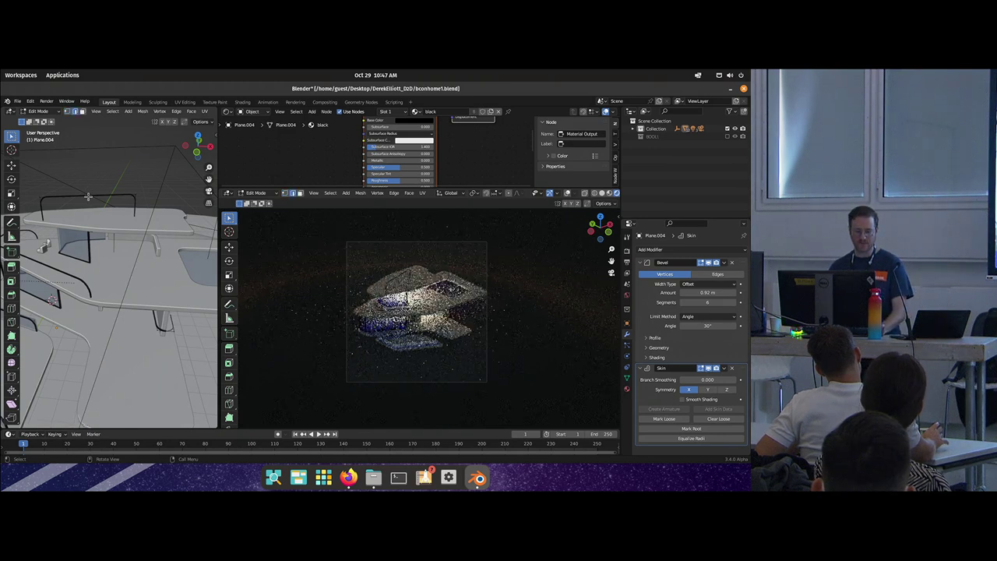
{"action": "left_click", "coordinate": [101, 196]}
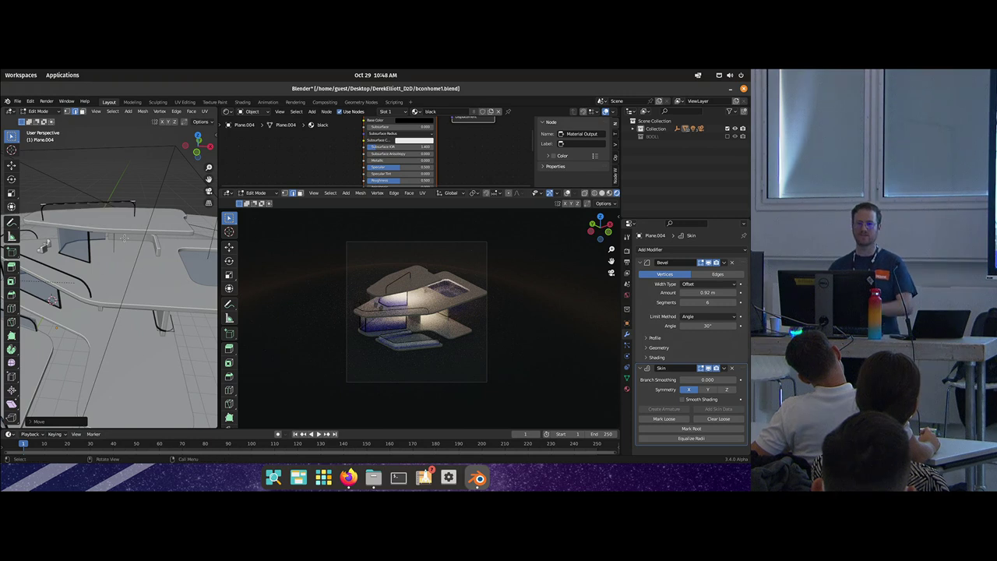
Step: Try to shift the roof railing horizontally across the top slab, and undo the move
{"action": "key", "text": "g"}
{"action": "key", "text": "shift+z"}
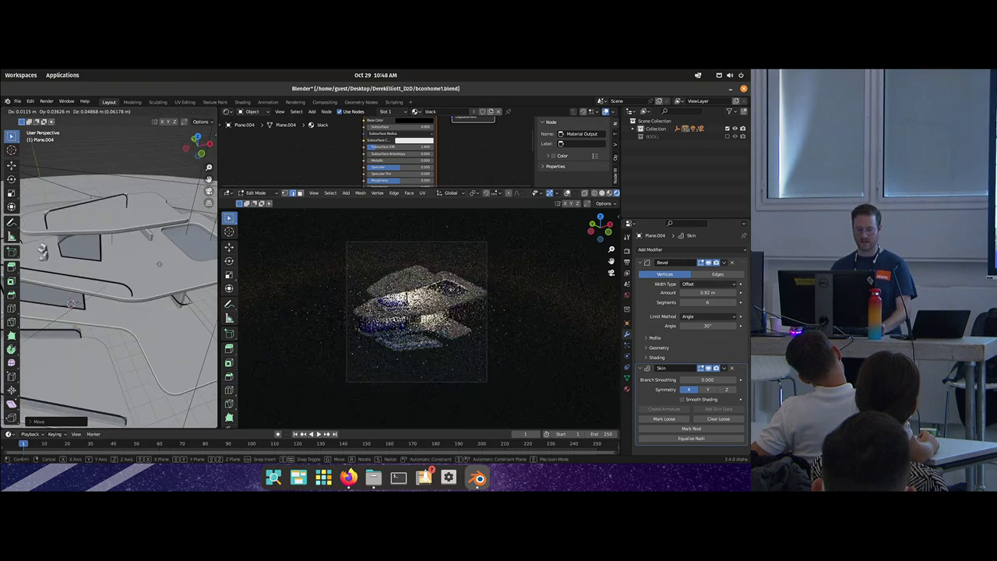
{"action": "left_click", "coordinate": [151, 255]}
{"action": "left_click_drag", "start_coordinate": [151, 255], "coordinate": [159, 241]}
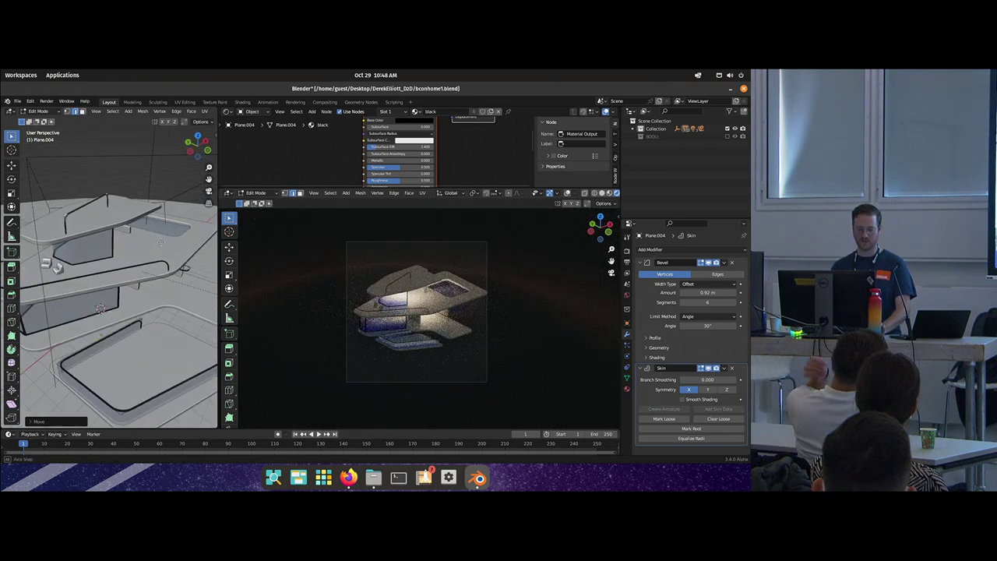
{"action": "key", "text": "ctrl+z"}
{"action": "key", "text": "ctrl+z"}
Step: Move the whole roof railing horizontally, without changing its height, to the outer edge of the top roof slab
{"action": "key", "text": "g"}
{"action": "key", "text": "shift+z"}
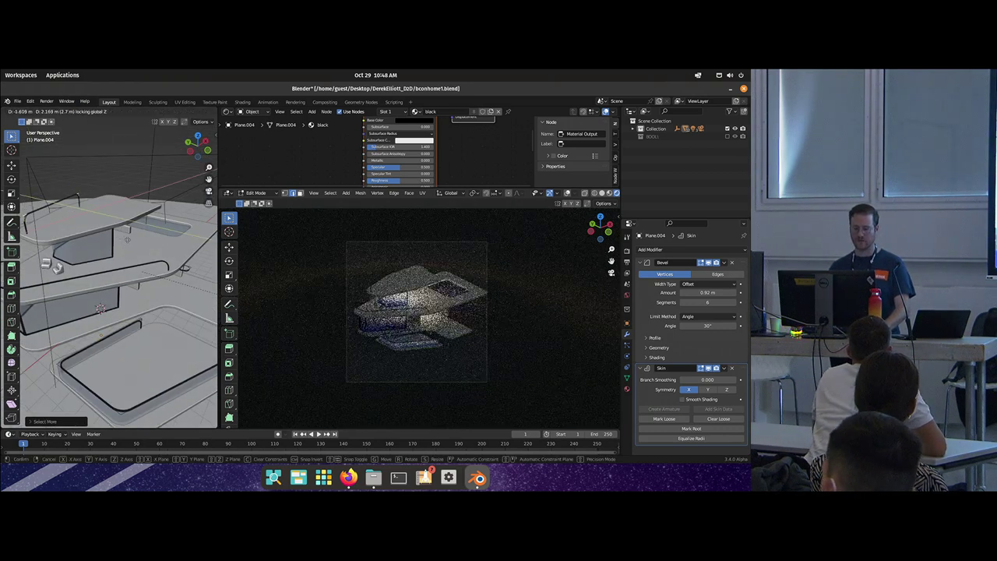
{"action": "left_click", "coordinate": [176, 251]}
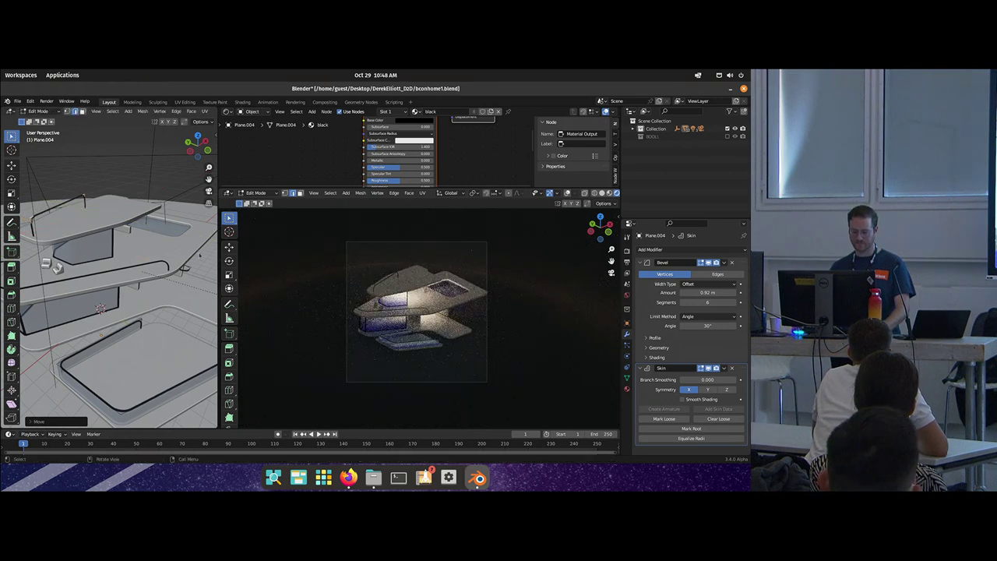
Step: Leave mesh editing and set the world sky texture's sun elevation to 13.7°
{"action": "key", "text": "Tab"}
{"action": "left_click", "coordinate": [628, 294]}
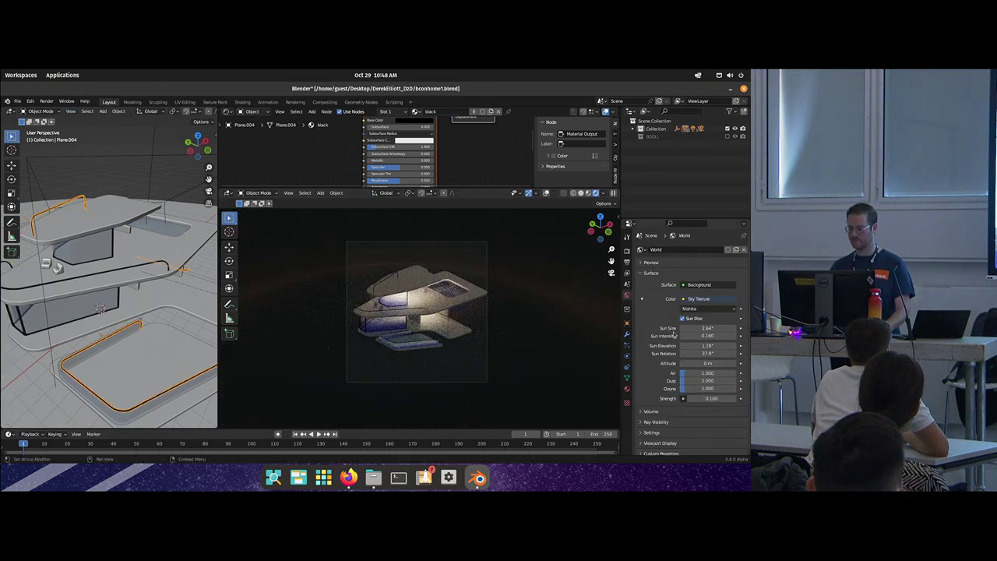
{"action": "left_click_drag", "start_coordinate": [691, 345], "coordinate": [701, 345]}
Step: Duplicate the roof railing within its mesh and scale the copy down in X and Y only to make it shorter
{"action": "left_click_drag", "start_coordinate": [91, 260], "coordinate": [155, 273]}
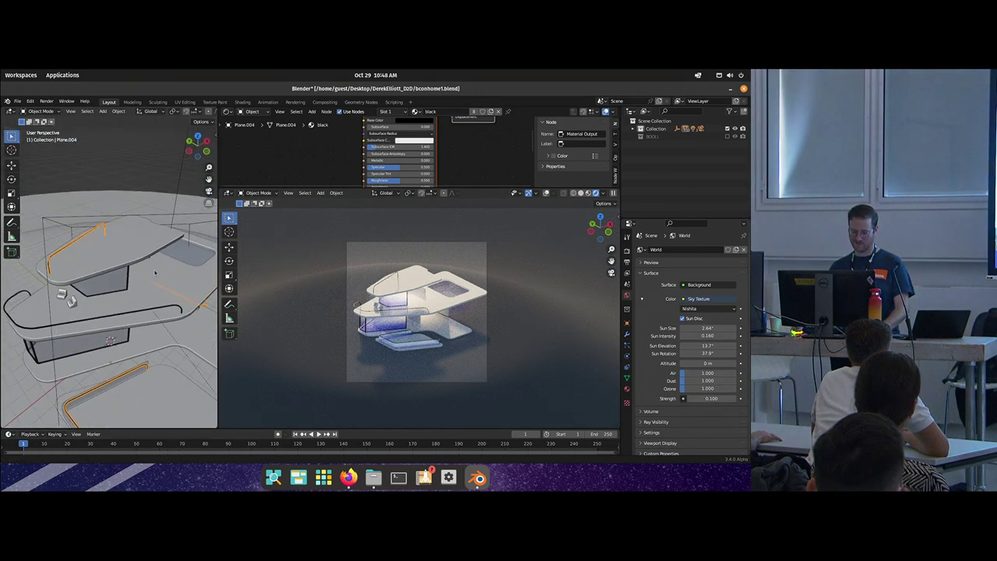
{"action": "key", "text": "Tab"}
{"action": "key", "text": "shift+d"}
{"action": "left_click", "coordinate": [154, 235]}
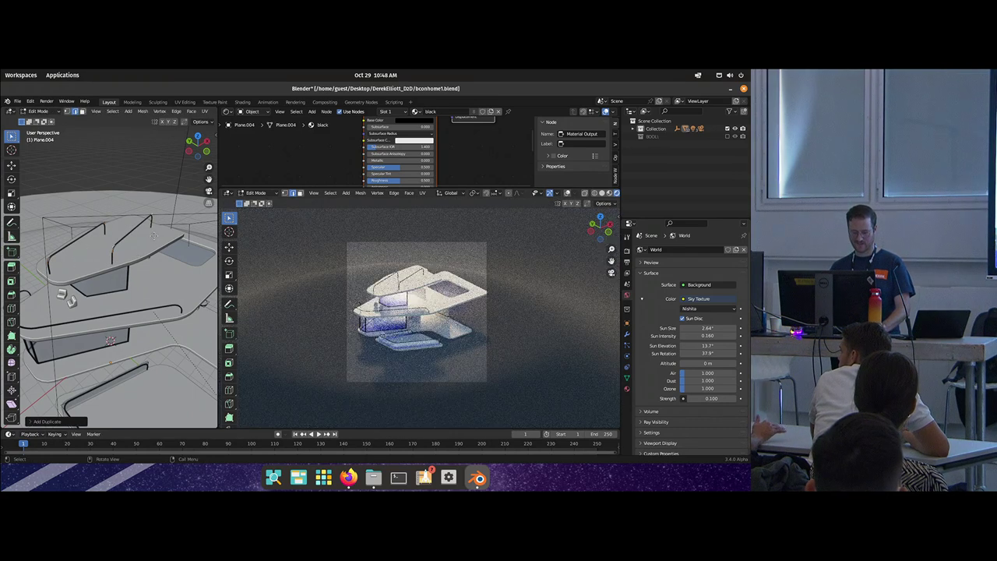
{"action": "key", "text": "s"}
{"action": "key", "text": "shift+z"}
{"action": "left_click", "coordinate": [139, 236]}
Step: Rotate the short railing copy about 90° around Z and move it to the wide end of the top roof slab
{"action": "key", "text": "r"}
{"action": "key", "text": "z"}
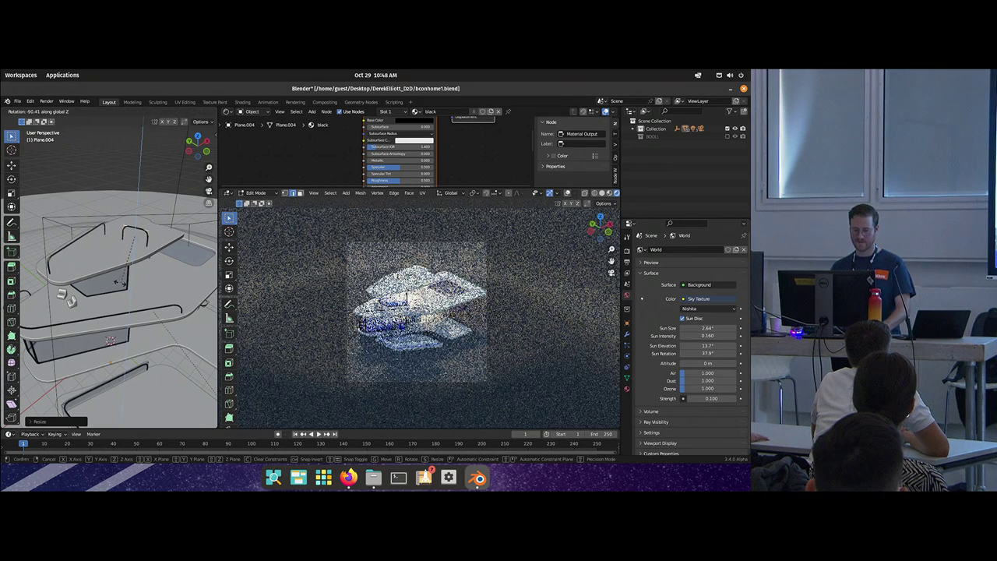
{"action": "left_click", "coordinate": [109, 284]}
{"action": "left_click_drag", "start_coordinate": [113, 283], "coordinate": [90, 279]}
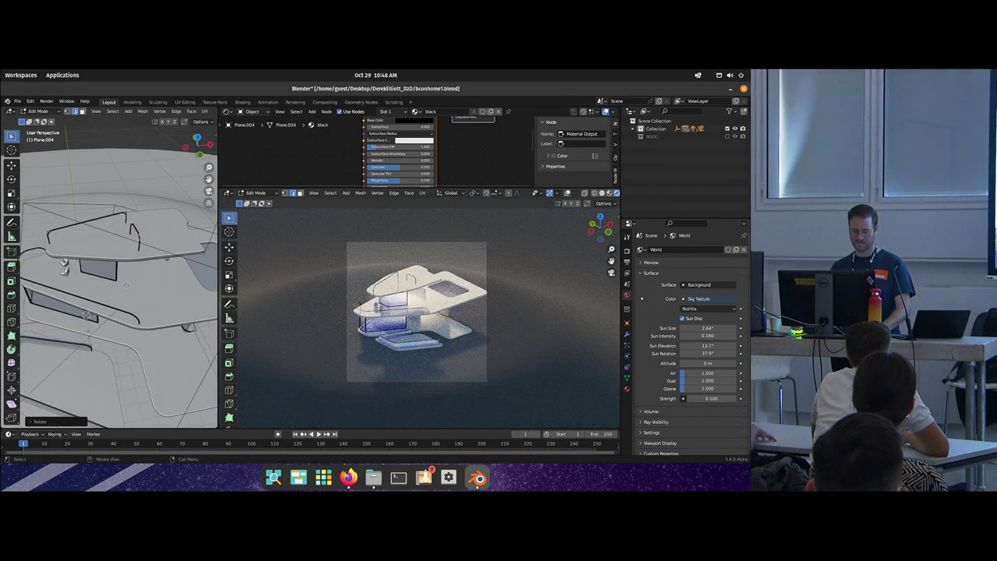
{"action": "key", "text": "g"}
{"action": "left_click", "coordinate": [162, 280]}
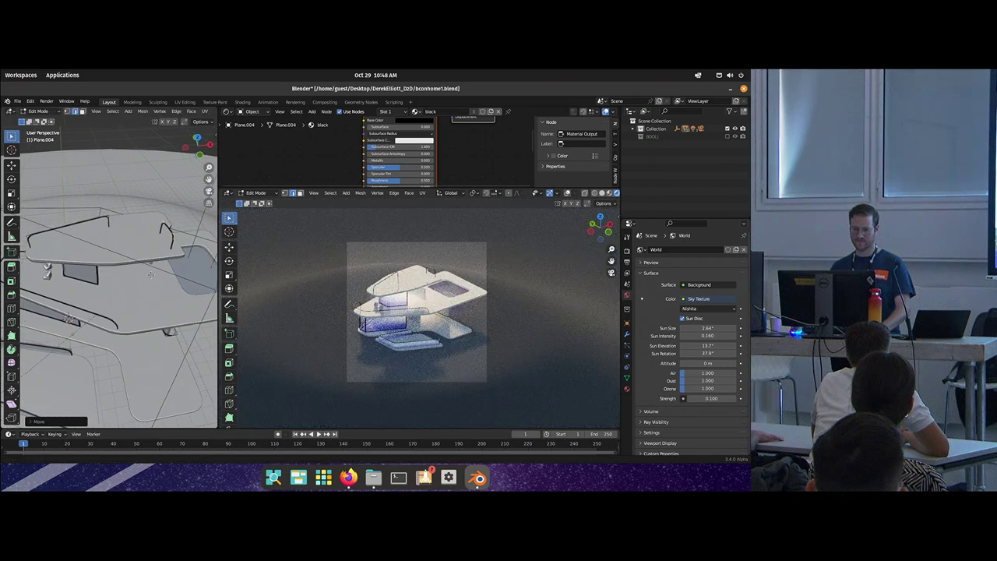
Step: Scale the short railing copy along X only to flatten it into a straight line
{"action": "key", "text": "s"}
{"action": "key", "text": "x"}
{"action": "left_click", "coordinate": [188, 251]}
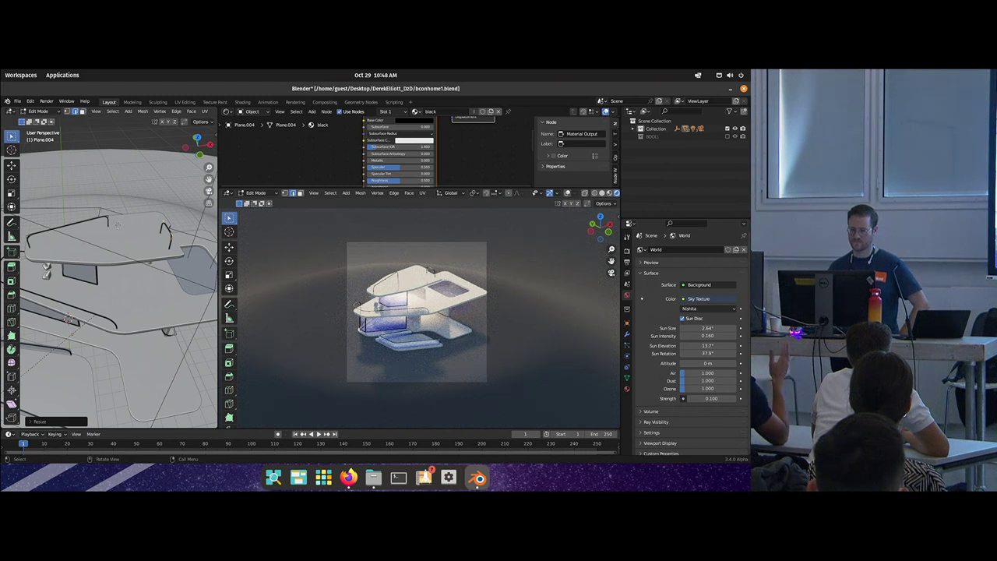
Step: In the front view, move the short railing along Z down toward the top roof slab
{"action": "key", "text": "KP_1"}
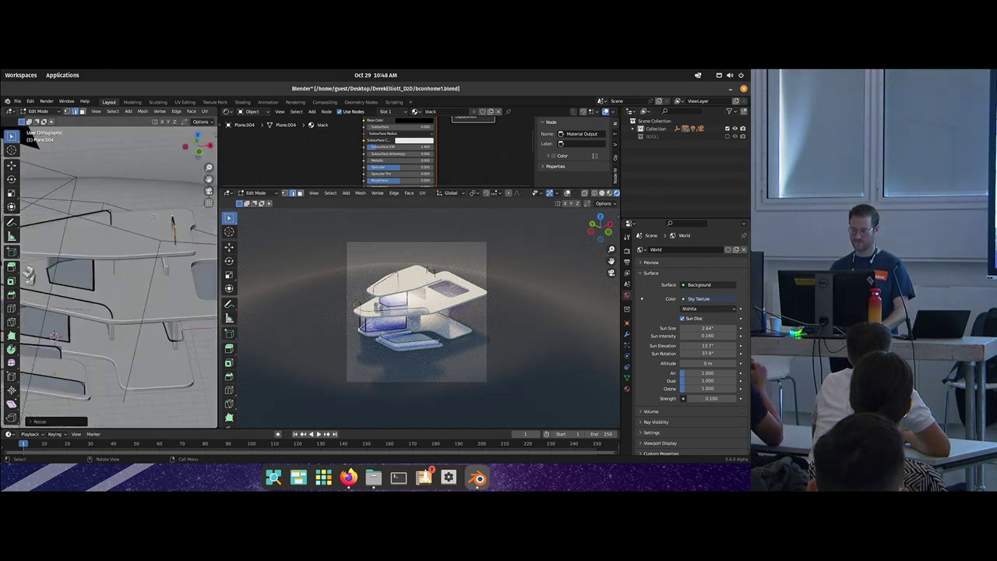
{"action": "key", "text": "g"}
{"action": "key", "text": "z"}
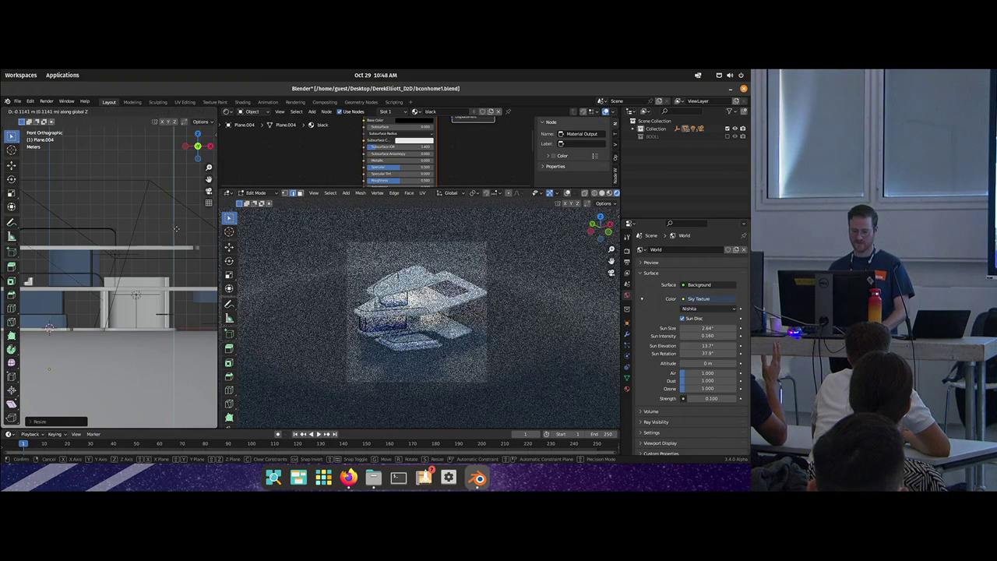
{"action": "left_click", "coordinate": [185, 241]}
{"action": "left_click_drag", "start_coordinate": [185, 241], "coordinate": [169, 246]}
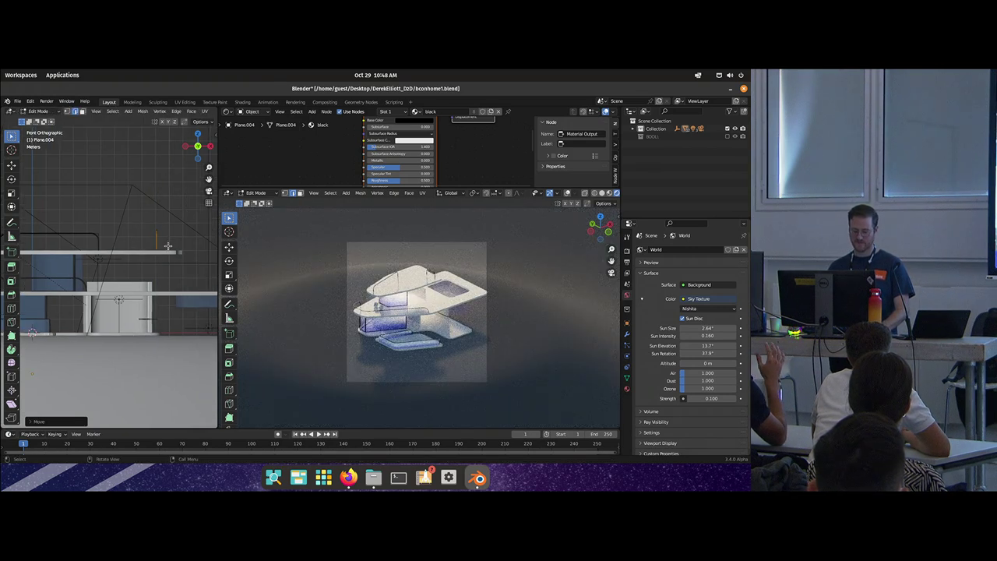
{"action": "key", "text": "g"}
{"action": "key", "text": "z"}
{"action": "left_click", "coordinate": [169, 256], "text": "shift"}
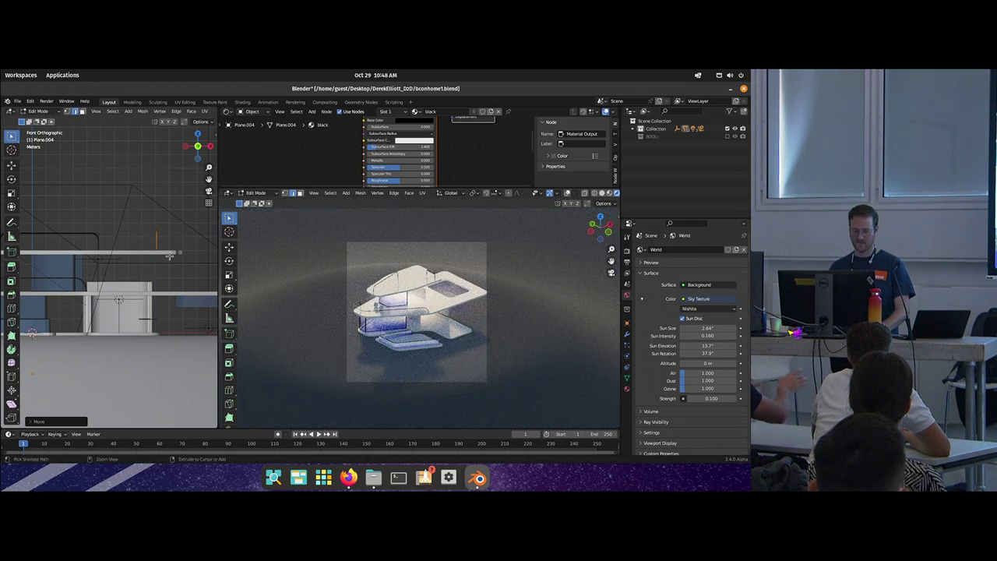
Step: Thicken the short railing by enlarging its skin size, and shift it along X inward from the slab's edge
{"action": "key", "text": "s"}
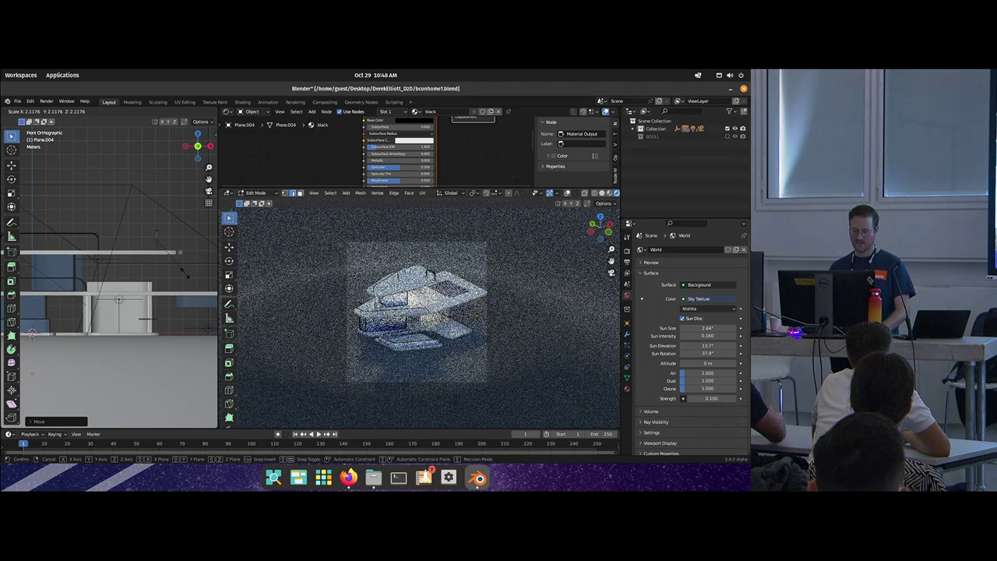
{"action": "left_click", "coordinate": [203, 275]}
{"action": "key", "text": "Tab"}
{"action": "key", "text": "Tab"}
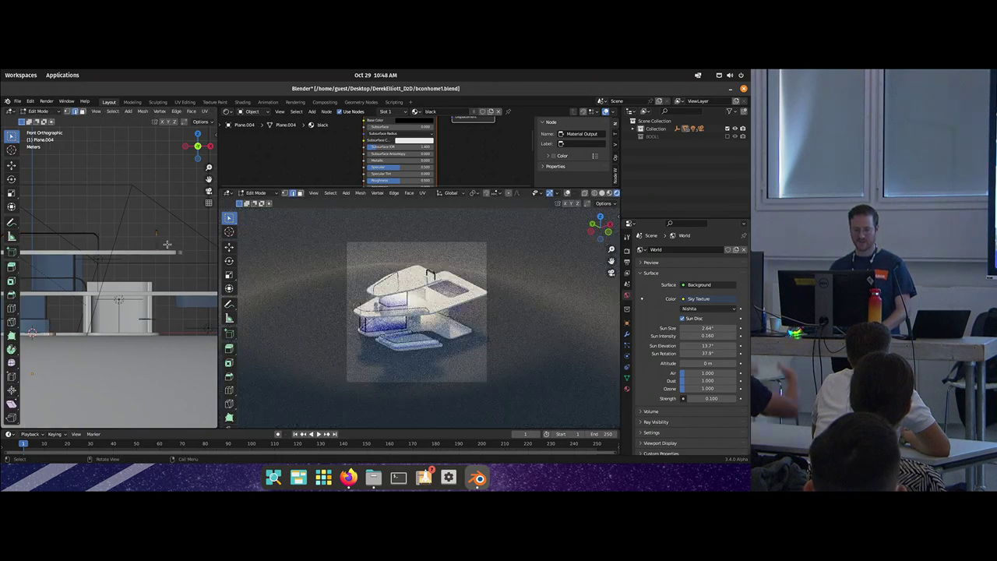
{"action": "key", "text": "g"}
{"action": "key", "text": "x"}
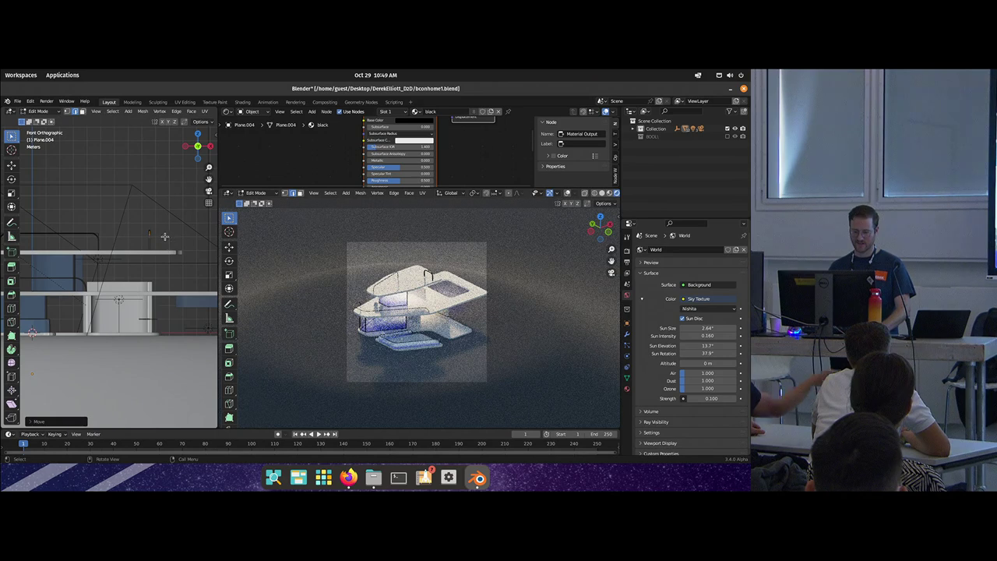
{"action": "left_click", "coordinate": [151, 231]}
Step: Clear the selection and circle-select only the upper vertices of the short railing
{"action": "key", "text": "alt+a"}
{"action": "key", "text": "c"}
{"action": "left_click", "coordinate": [153, 224]}
{"action": "right_click", "coordinate": [153, 224]}
{"action": "key", "text": "g"}
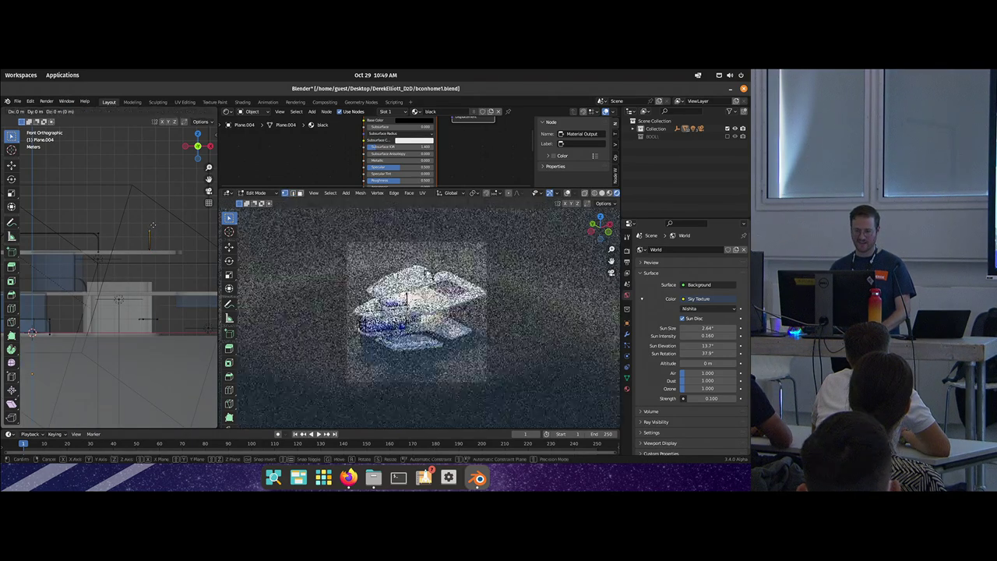
{"action": "key", "text": "Escape"}
{"action": "key", "text": "Tab"}
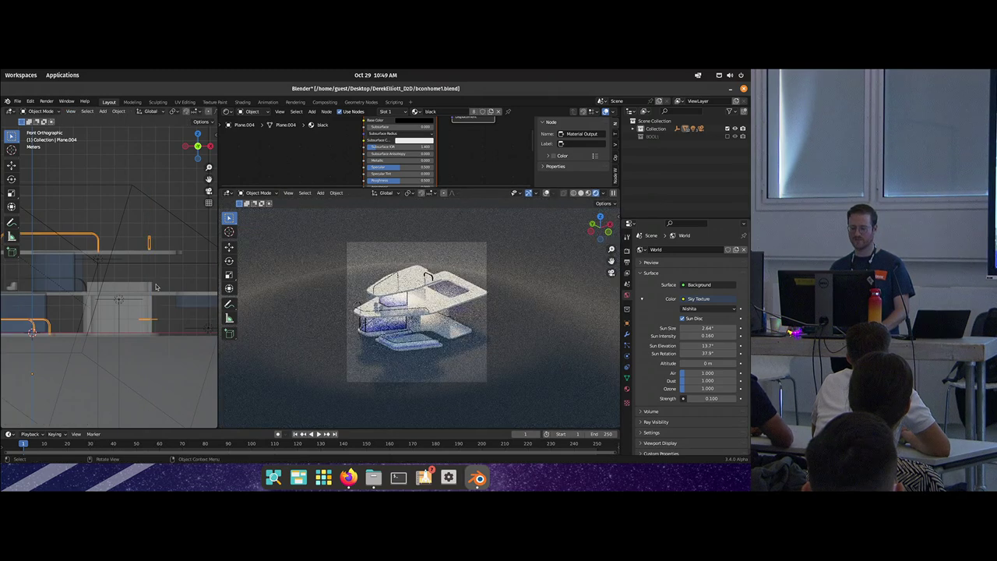
{"action": "key", "text": "Tab"}
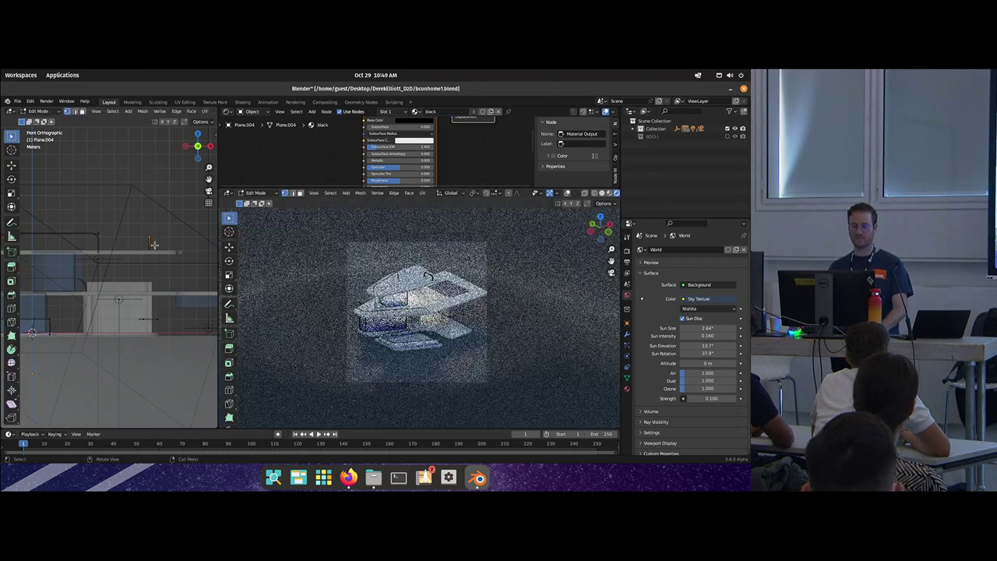
{"action": "key", "text": "g"}
{"action": "key", "text": "z"}
{"action": "key", "text": "Escape"}
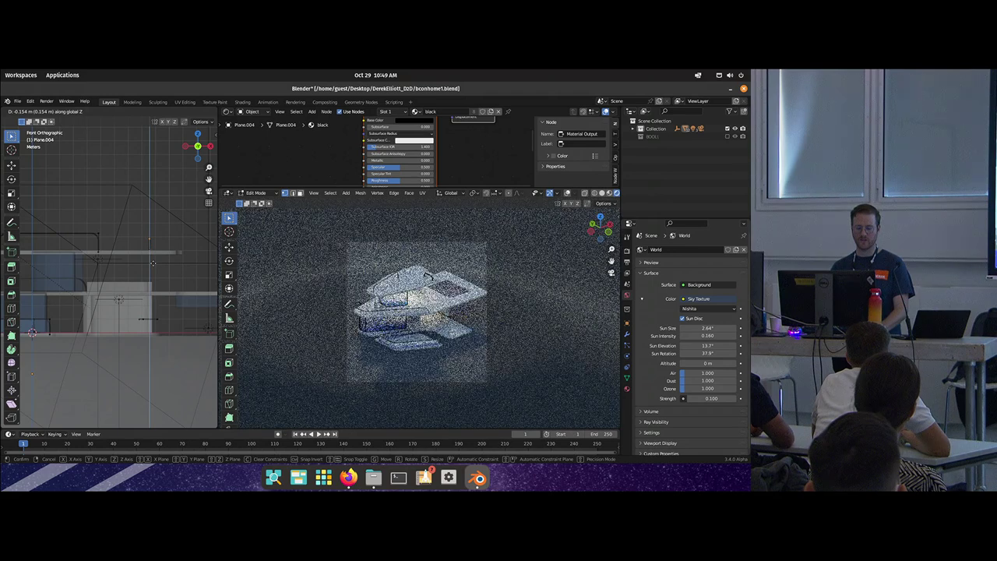
Step: Grow the selection to the whole short railing, lower it about 0.2 m along Z onto the roof slab, and reduce its skin size
{"action": "key", "text": "ctrl+KP_Add"}
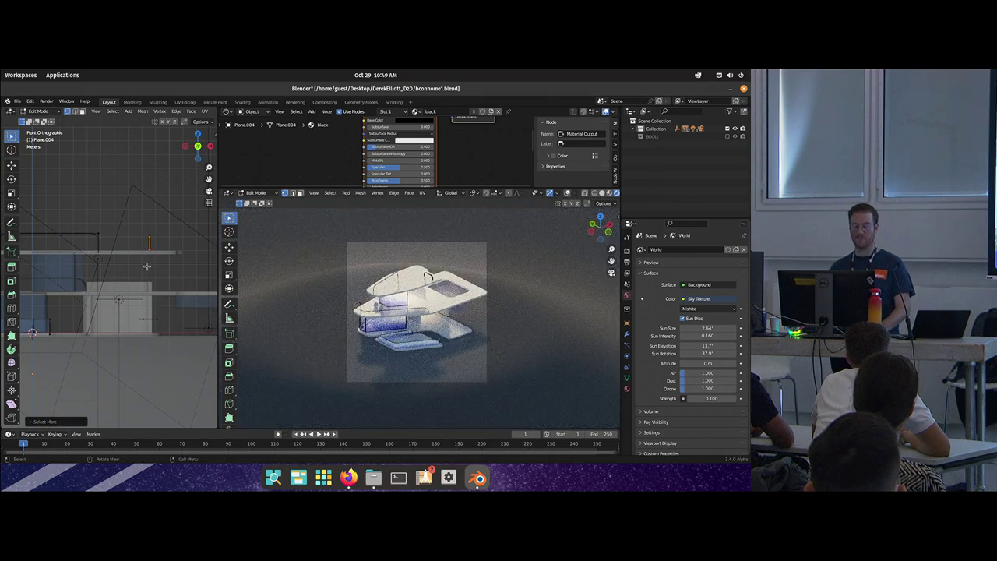
{"action": "key", "text": "g"}
{"action": "key", "text": "z"}
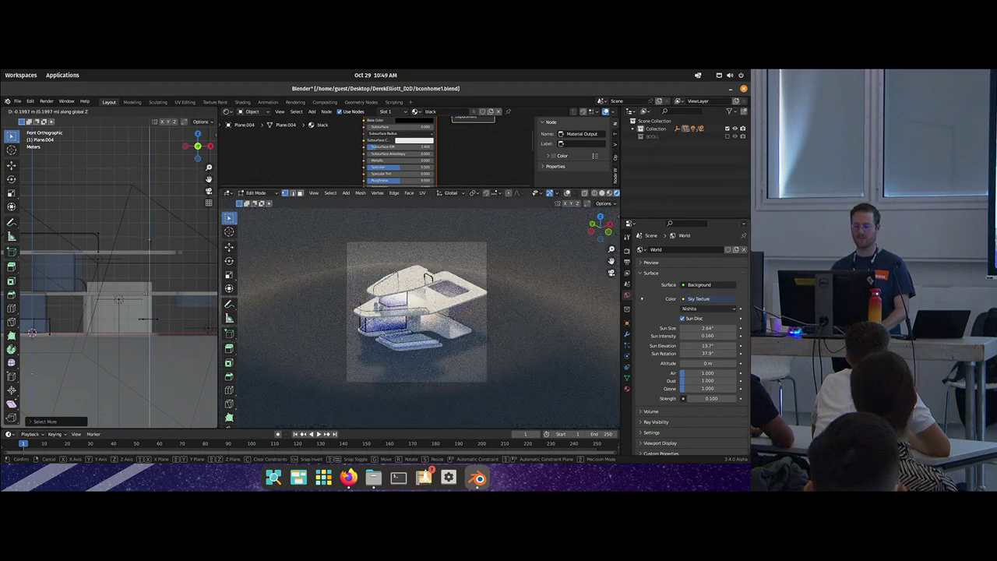
{"action": "left_click", "coordinate": [146, 293]}
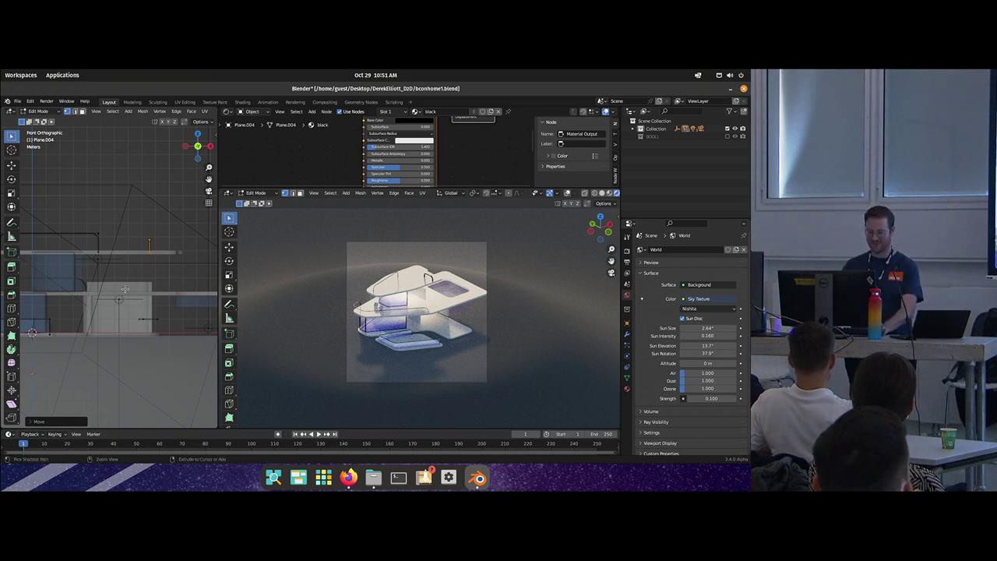
{"action": "key", "text": "s"}
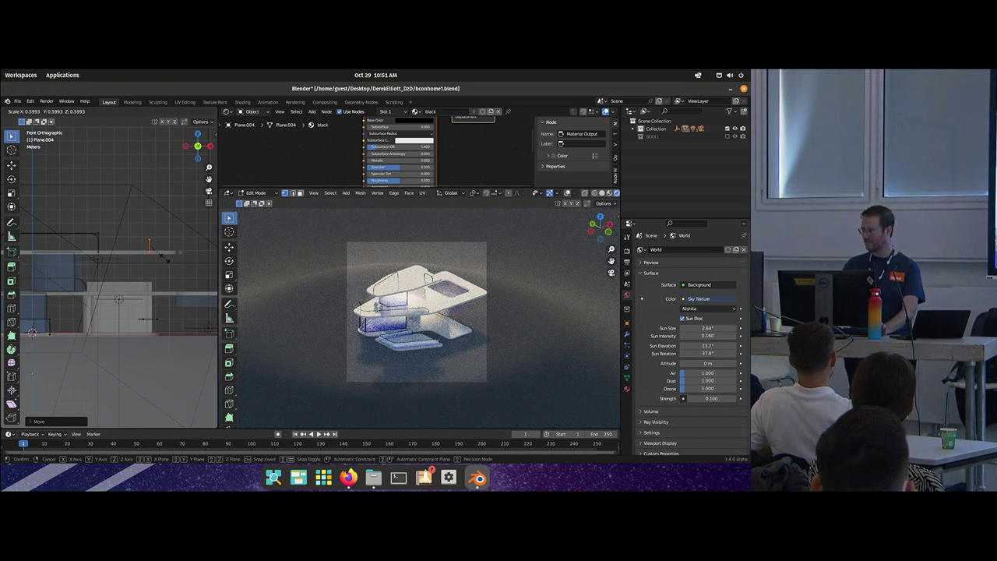
{"action": "left_click", "coordinate": [158, 257]}
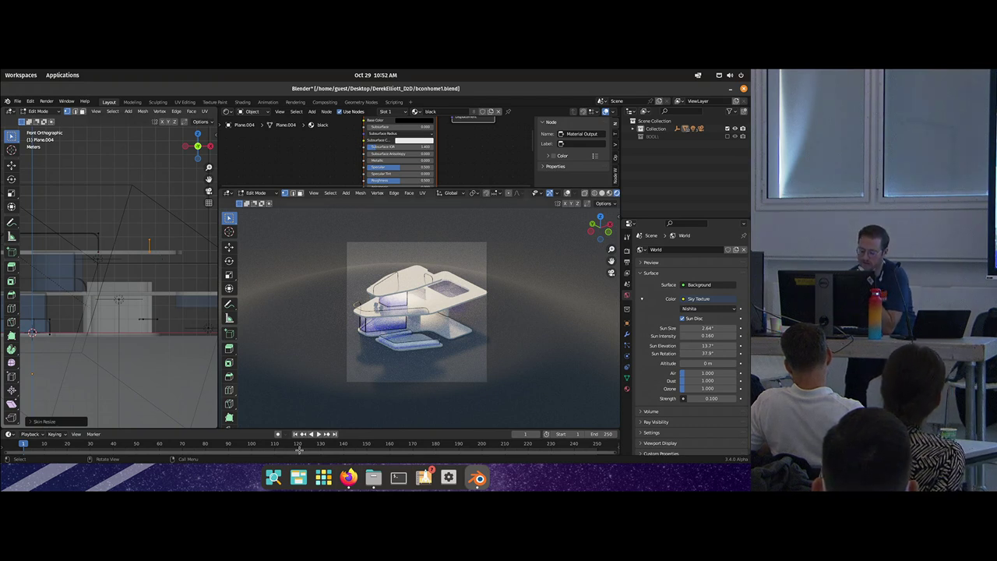
Step: Switch to Firefox and close the open Balancing-Act project to browse the work on the Behance profile
{"action": "left_click", "coordinate": [348, 478]}
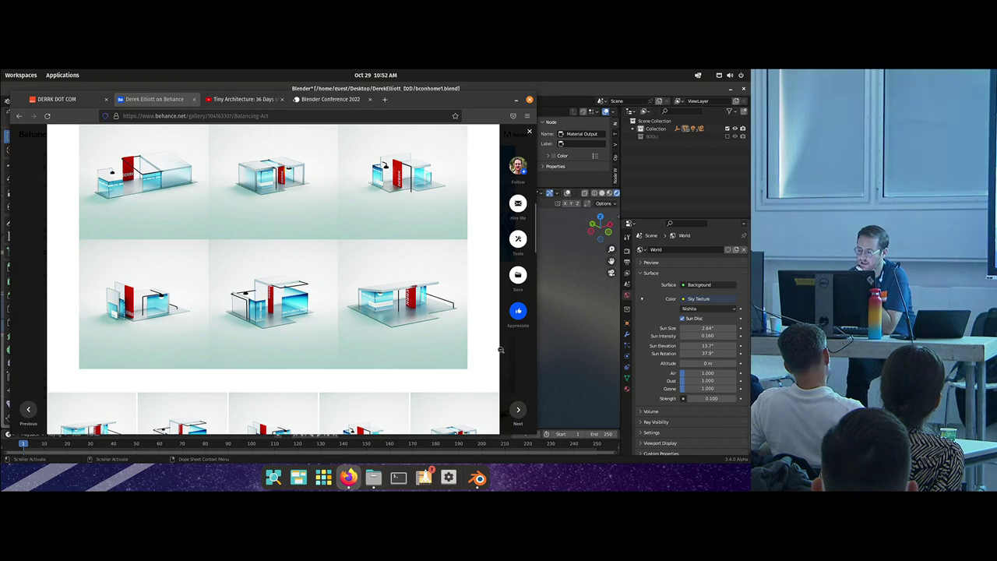
{"action": "left_click", "coordinate": [502, 351]}
{"action": "scroll", "coordinate": [385, 292], "scroll_direction": "up", "scroll_amount": 5}
{"action": "scroll", "coordinate": [385, 293], "scroll_direction": "down", "scroll_amount": 2}
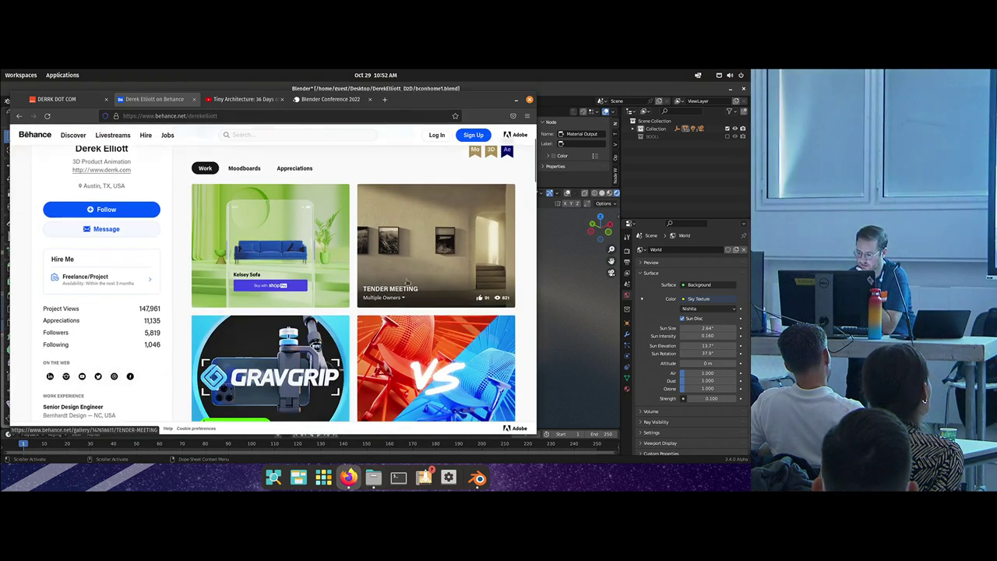
Step: Open the TENDER MEETING project and show its embedded video in full screen
{"action": "left_click", "coordinate": [384, 293]}
{"action": "scroll", "coordinate": [328, 297], "scroll_direction": "down", "scroll_amount": 5}
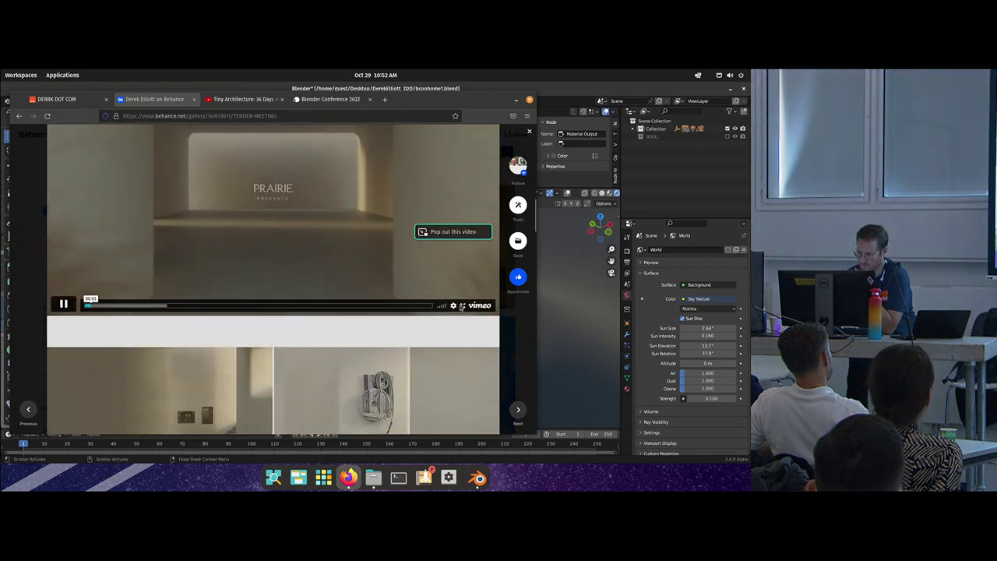
{"action": "left_click", "coordinate": [463, 305]}
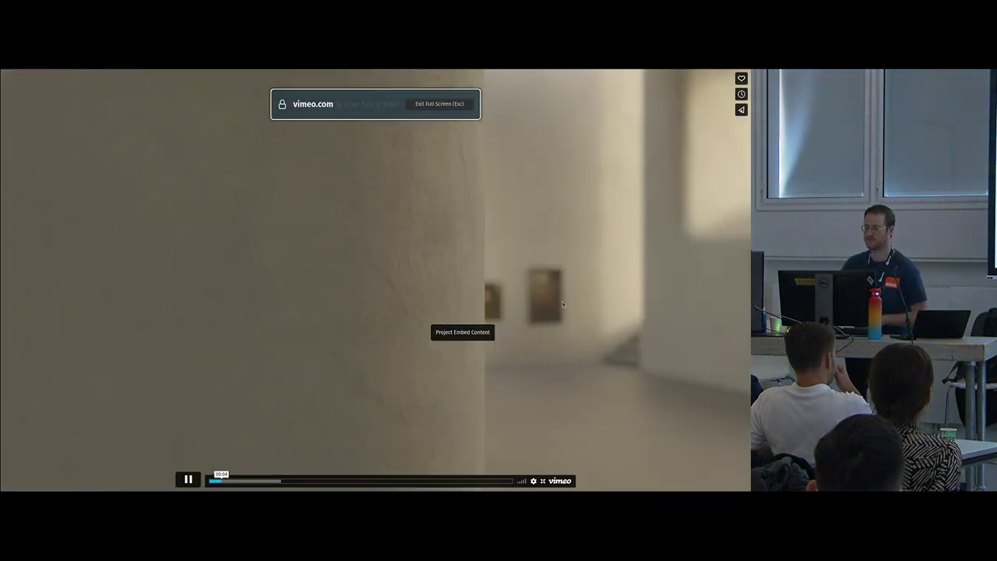